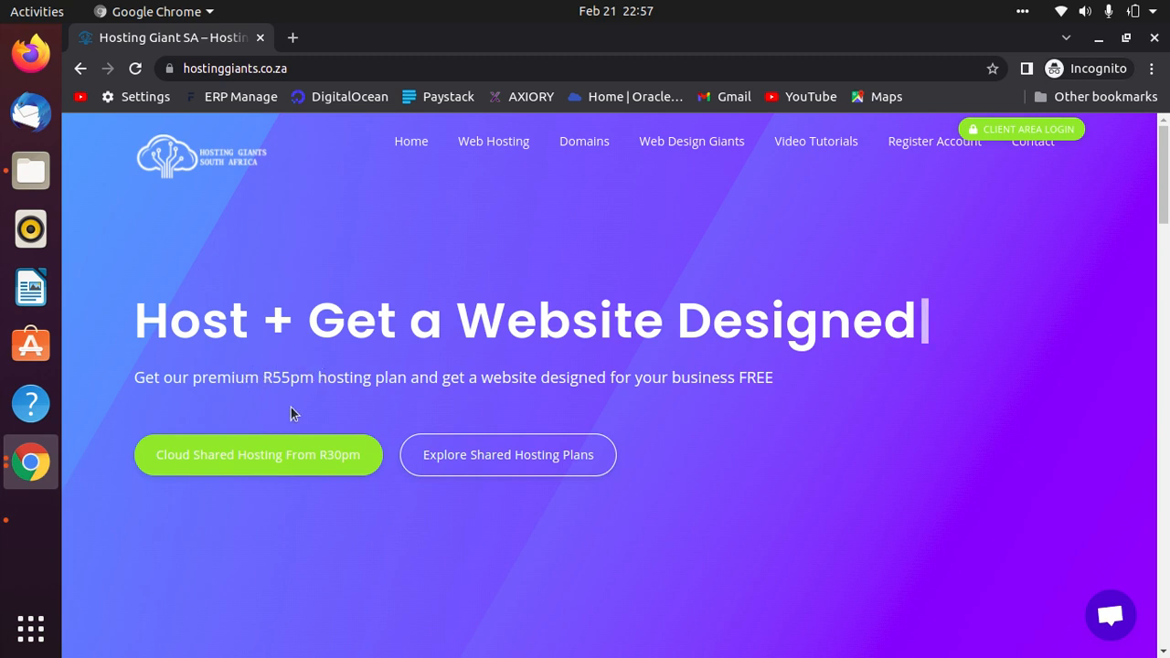
# Browse the cloud hosting plans with monthly prices, then go back to the home page.
pyautogui.click(495, 146)
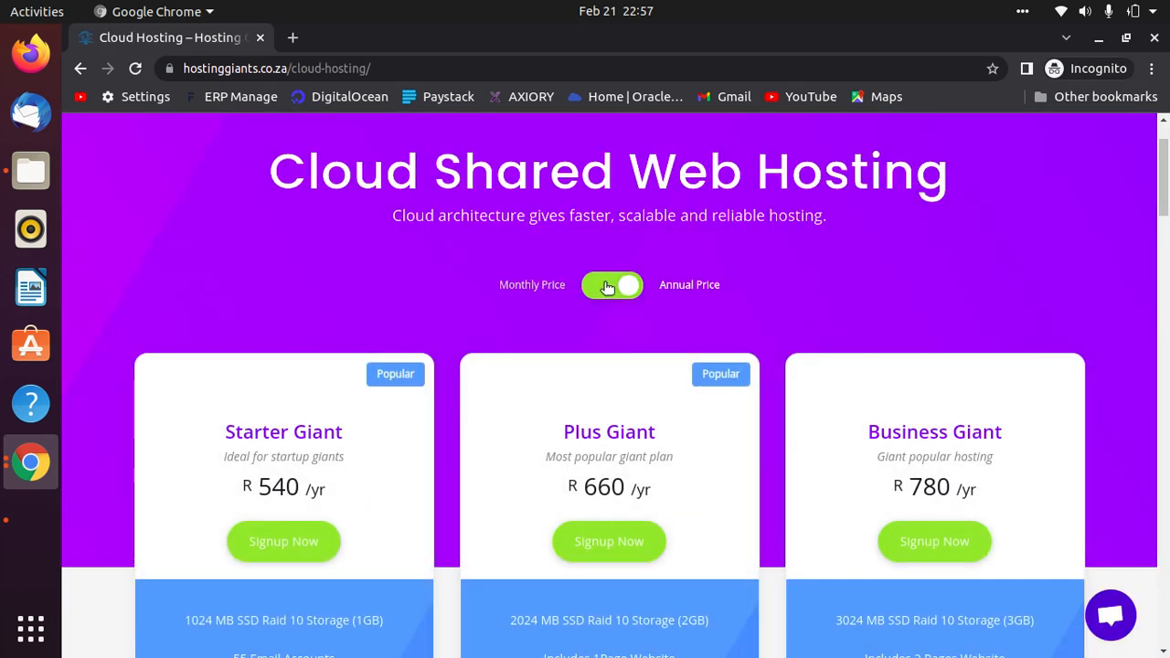
pyautogui.click(606, 286)
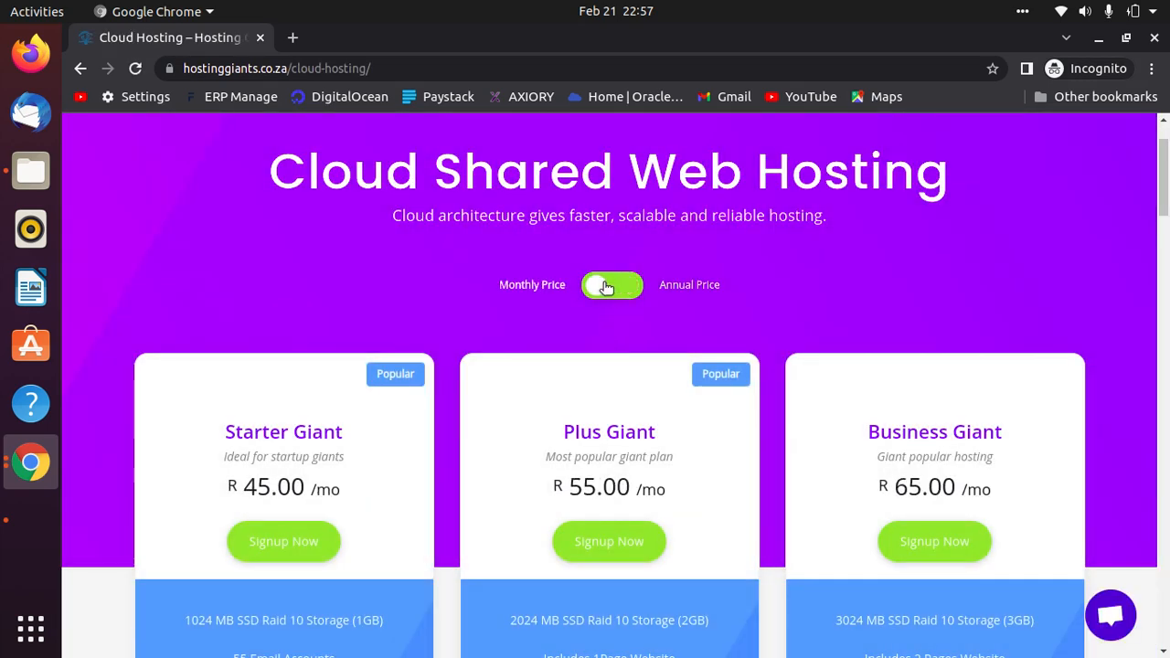
pyautogui.scroll(-2, 1076, 256)
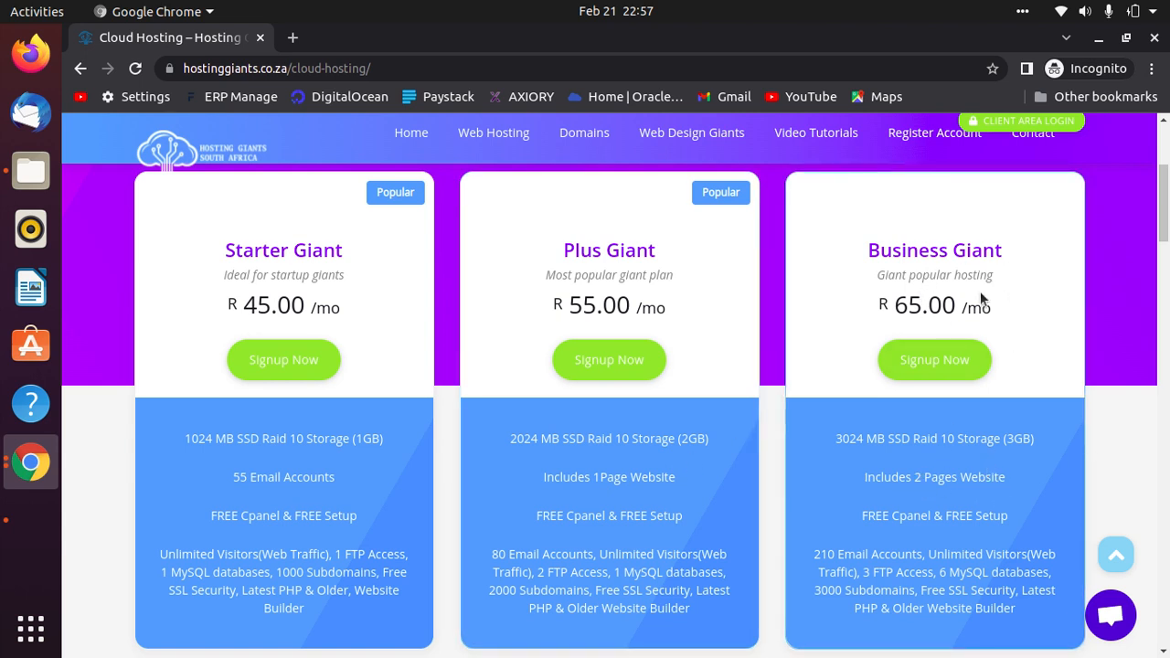
pyautogui.scroll(-5, 927, 365)
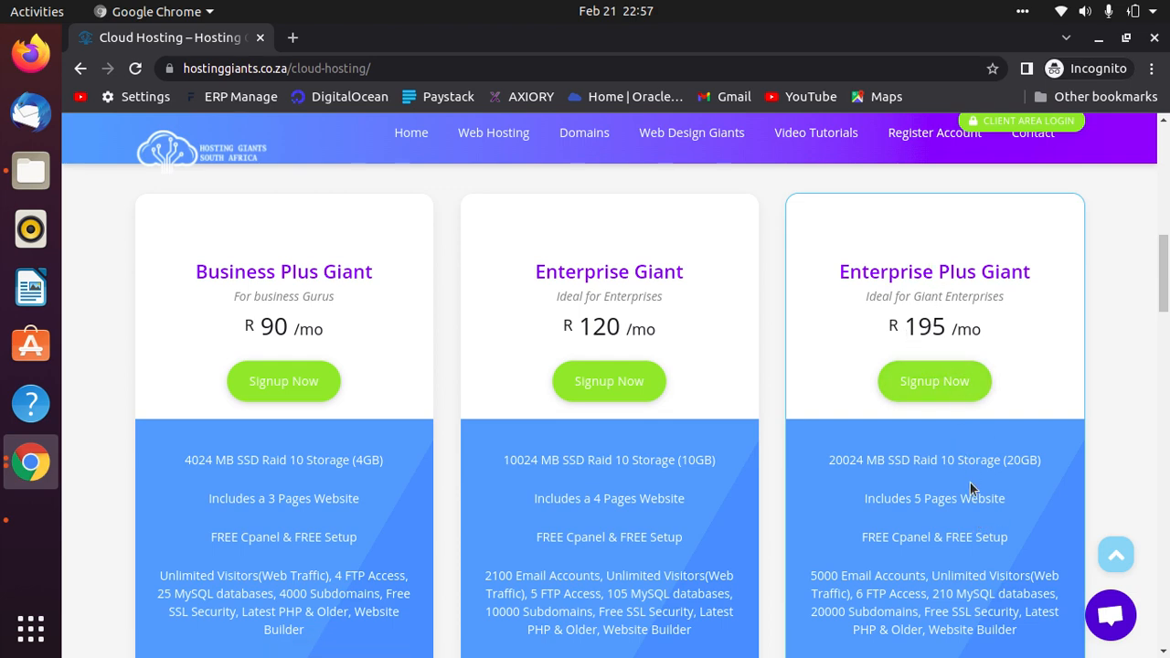
pyautogui.scroll(-3, 446, 366)
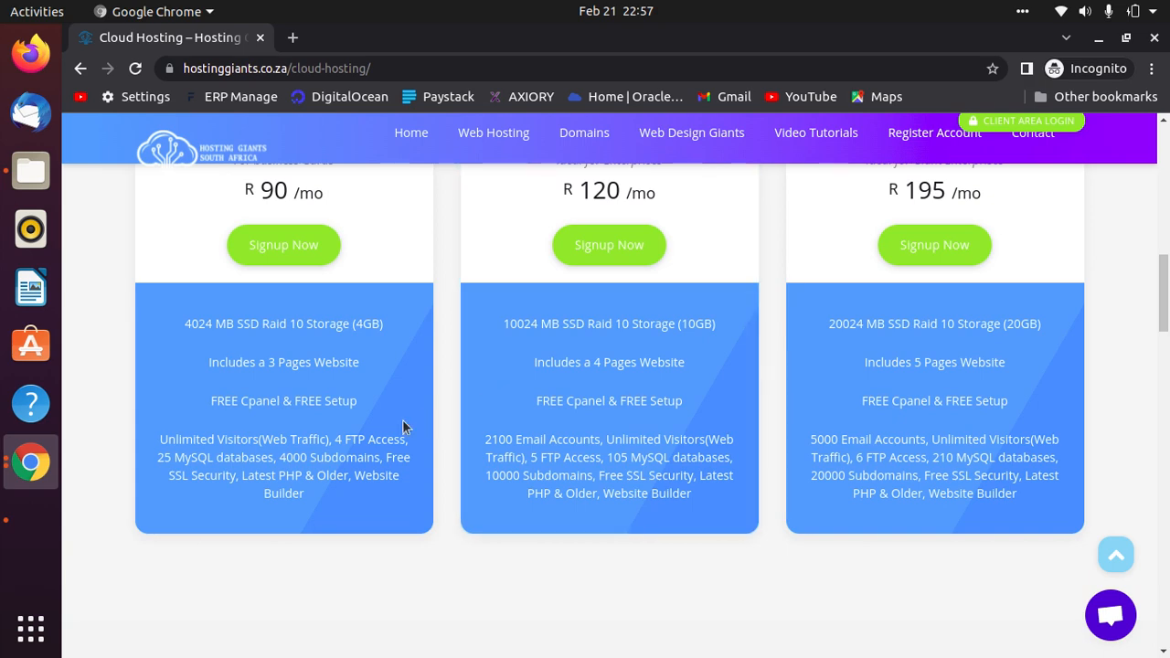
pyautogui.scroll(9, 619, 437)
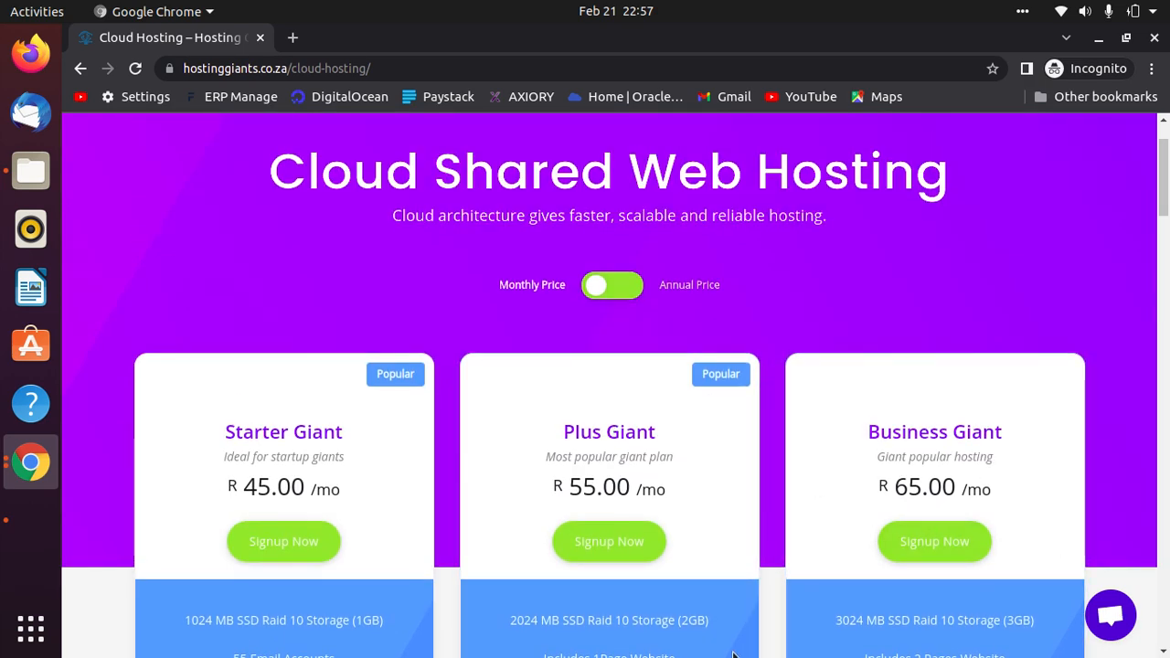
pyautogui.scroll(-3, 729, 599)
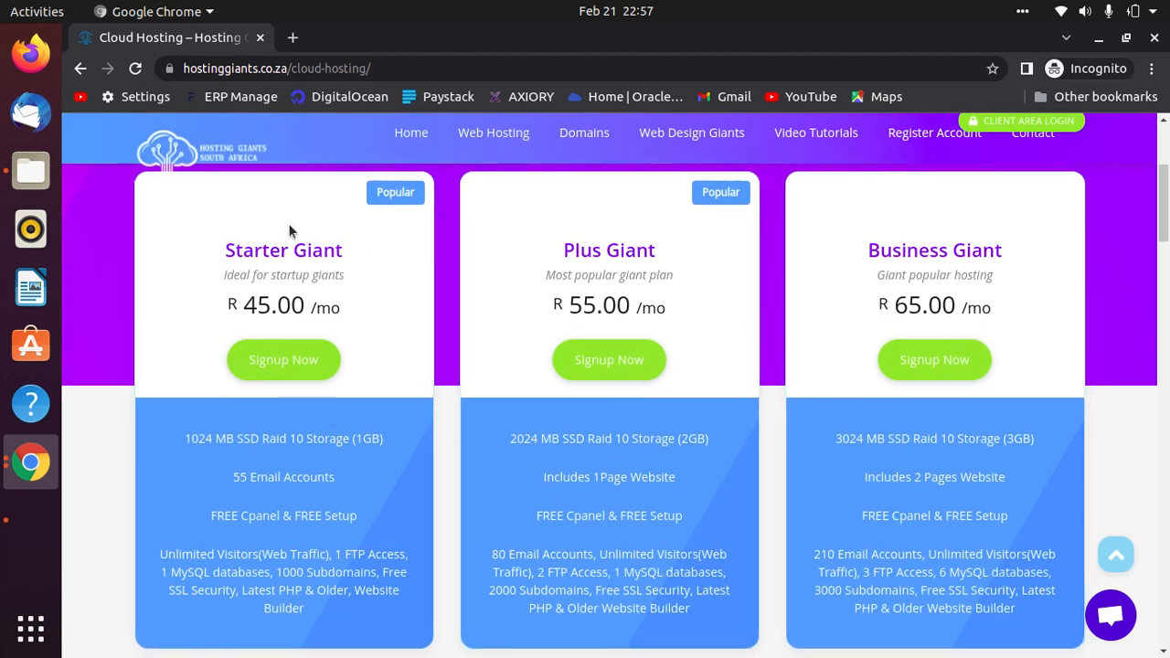
pyautogui.click(401, 146)
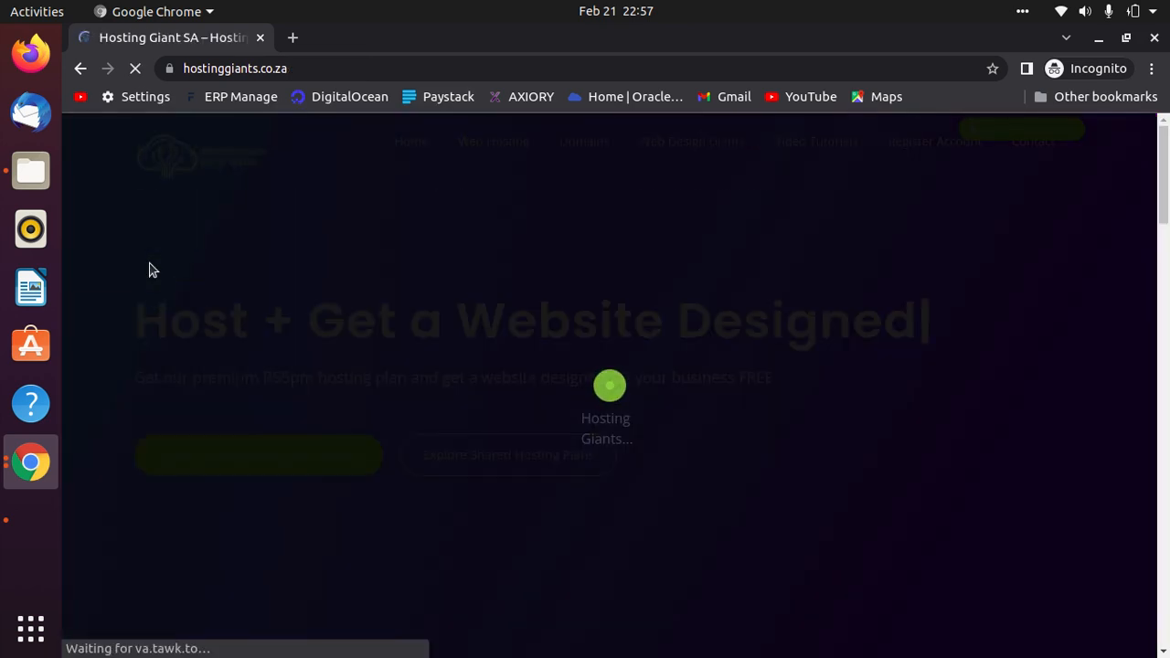
pyautogui.scroll(-3, 469, 437)
pyautogui.scroll(-1, 467, 434)
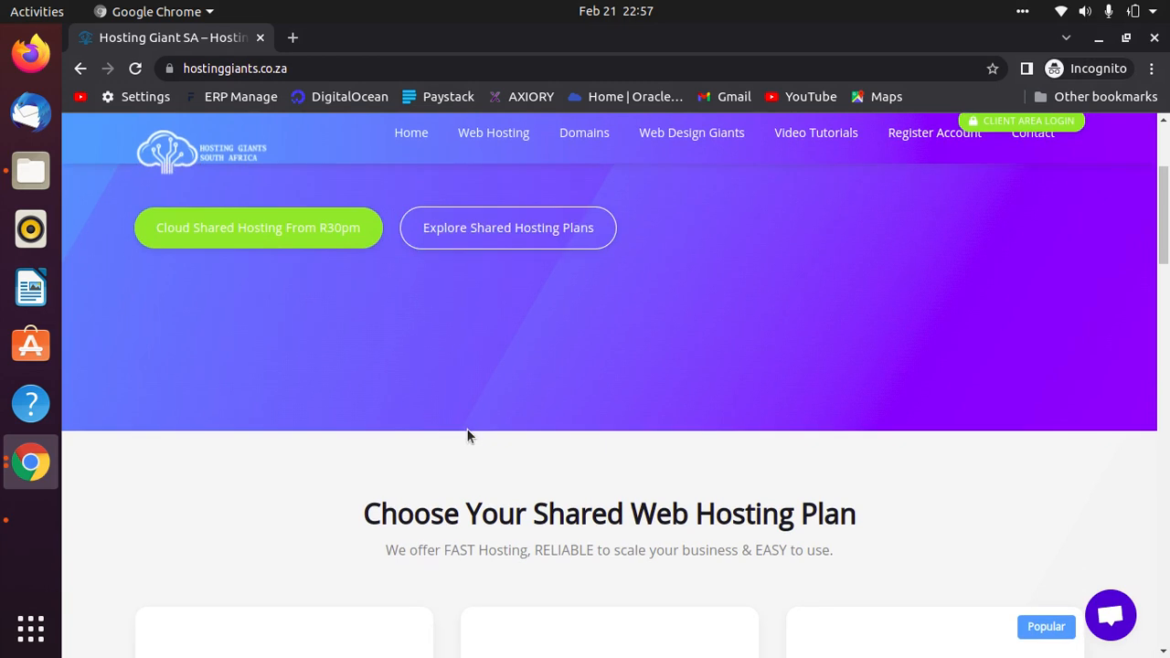
pyautogui.scroll(1, 467, 434)
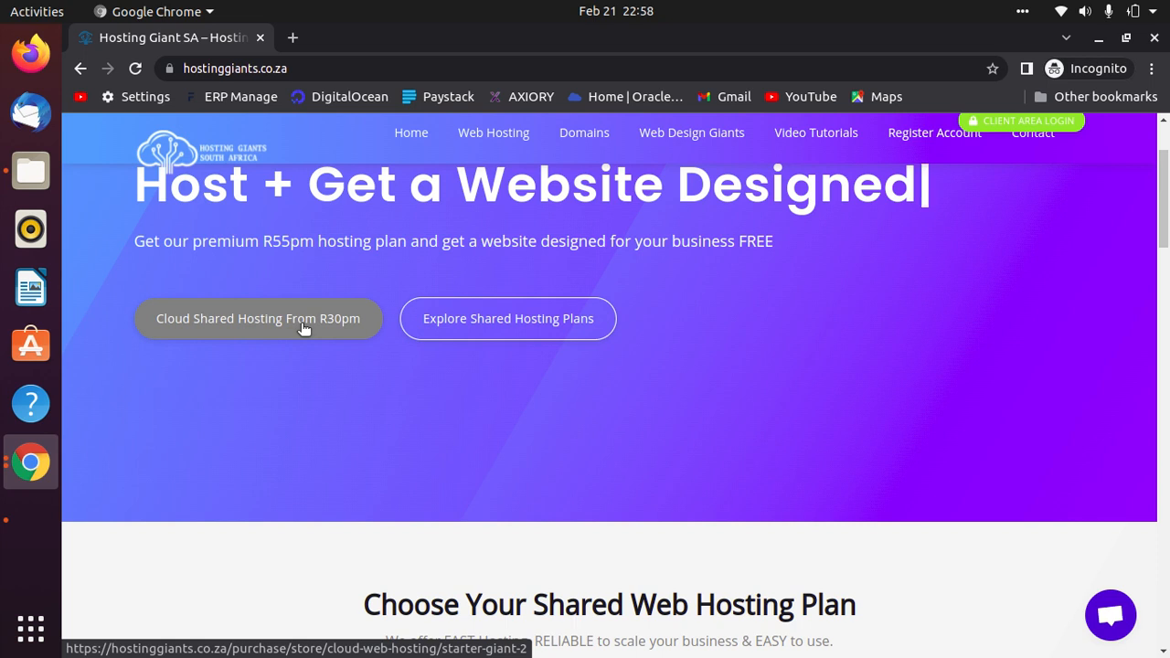
# Reopen the cloud hosting plans at monthly prices and sign up for Starter Giant.
pyautogui.click(479, 128)
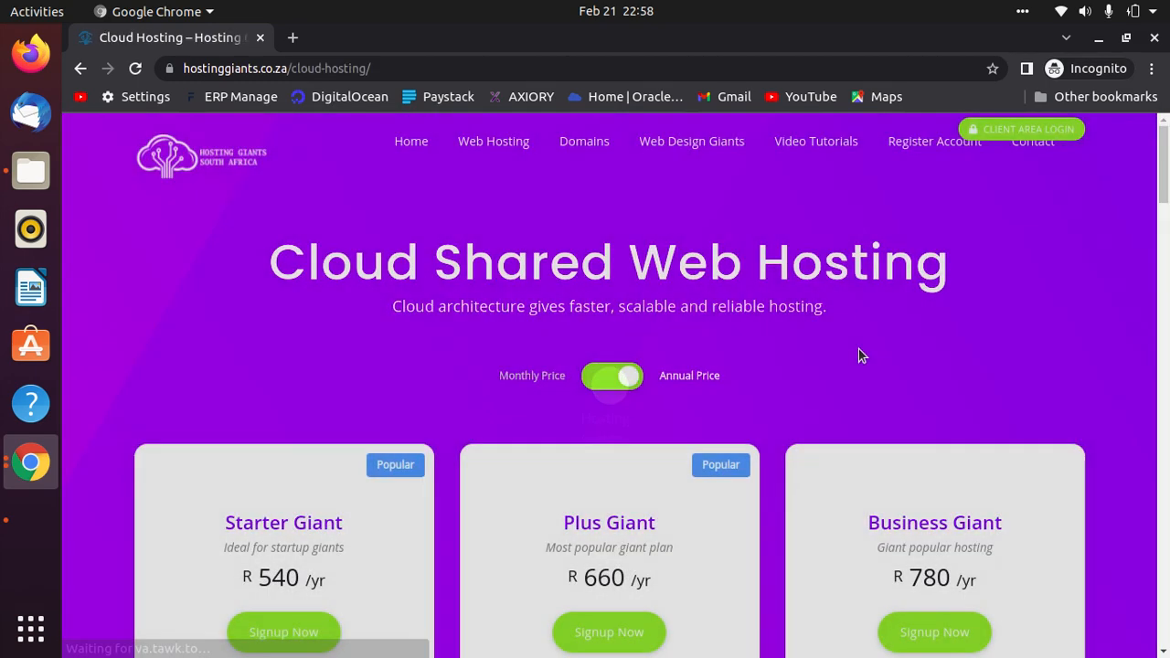
pyautogui.scroll(-4, 823, 320)
pyautogui.click(612, 194)
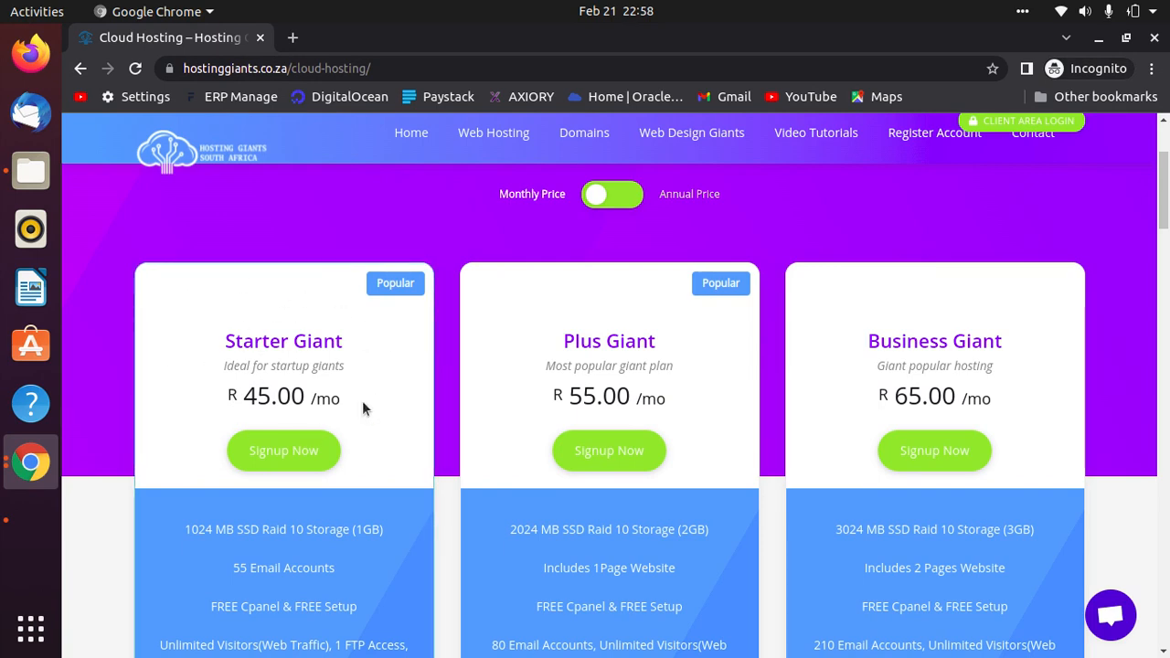
pyautogui.scroll(-3, 345, 448)
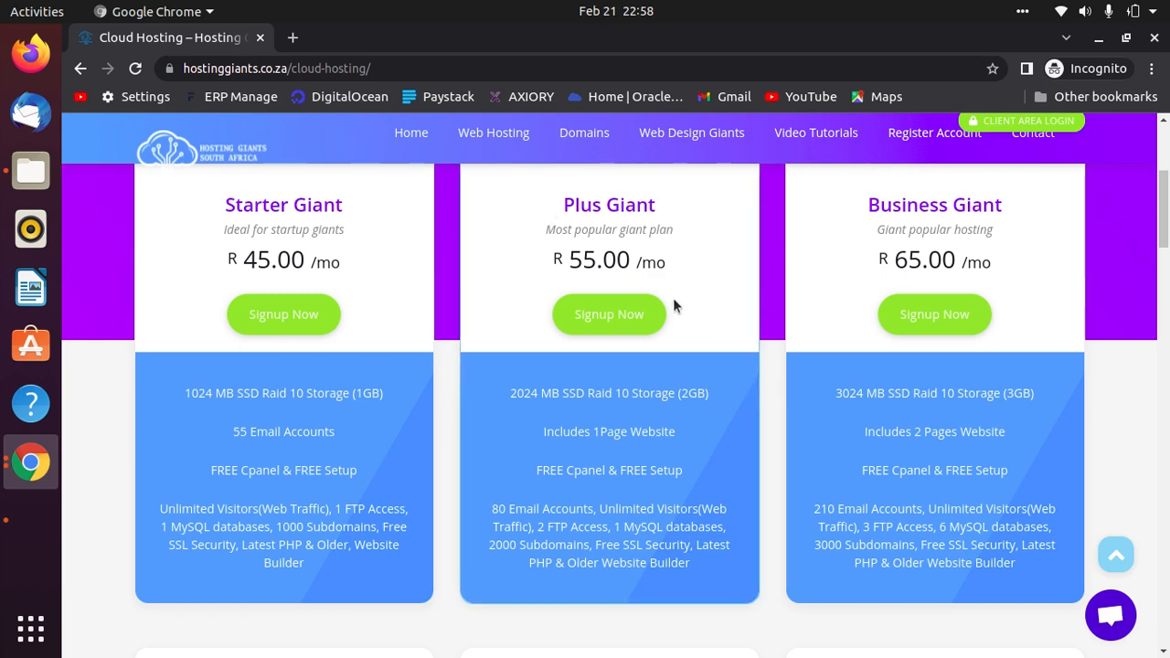
pyautogui.scroll(-1, 961, 621)
pyautogui.scroll(2, 399, 464)
pyautogui.scroll(1, 399, 464)
pyautogui.click(300, 405)
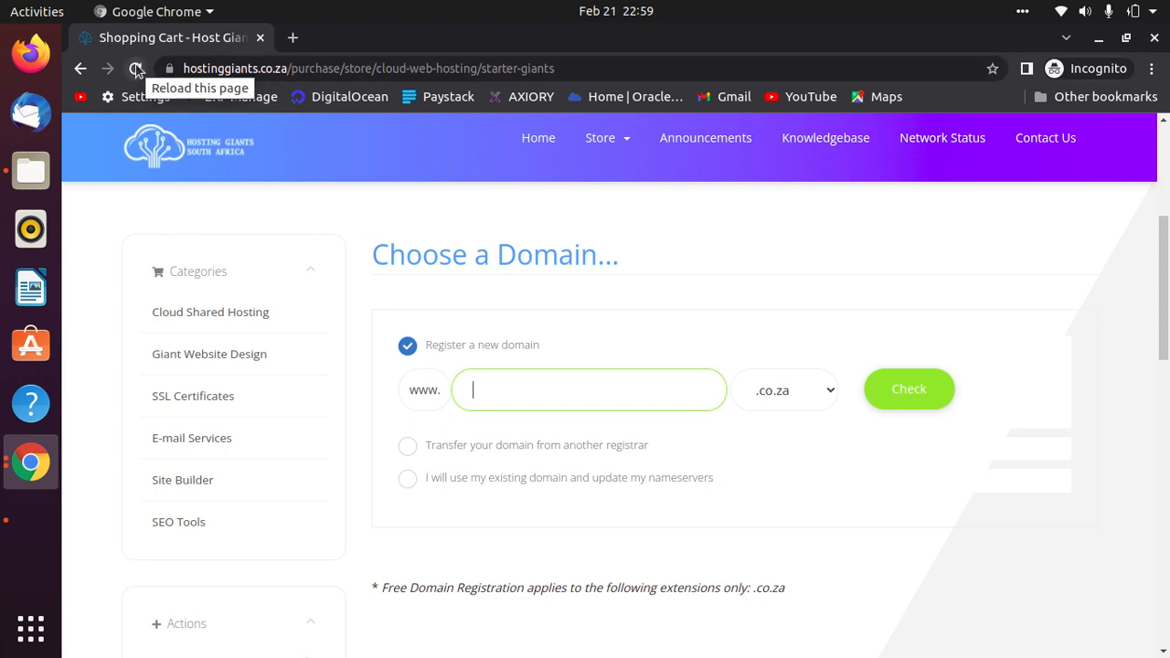
pyautogui.click(293, 38)
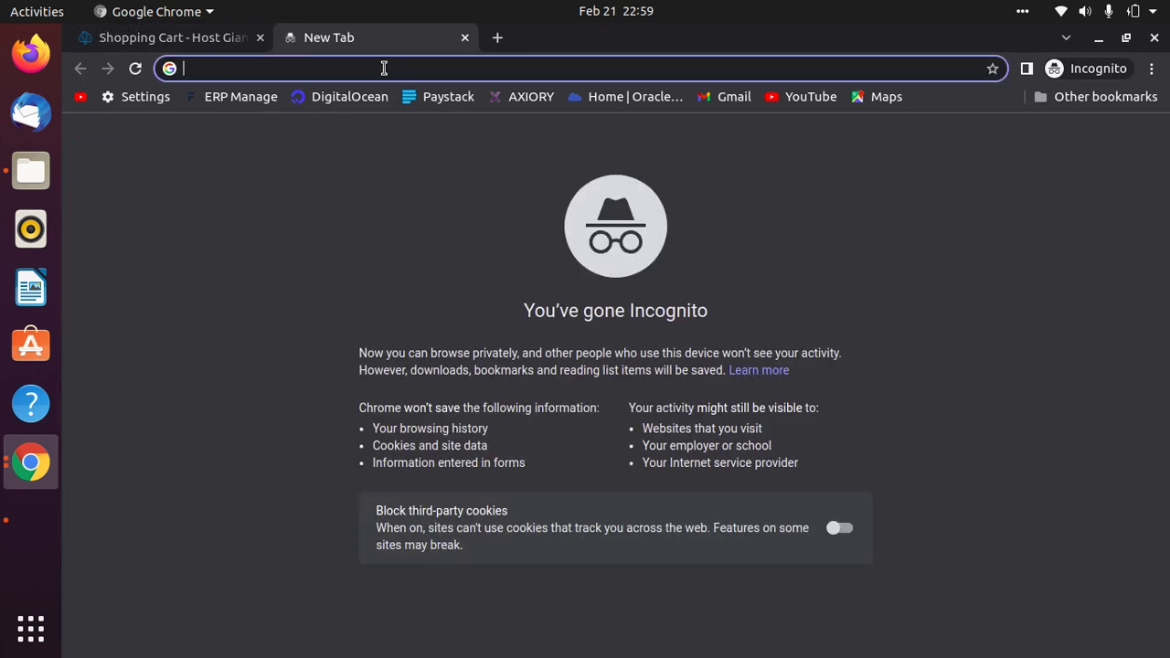
pyautogui.write('hosting')
pyautogui.press('Return')
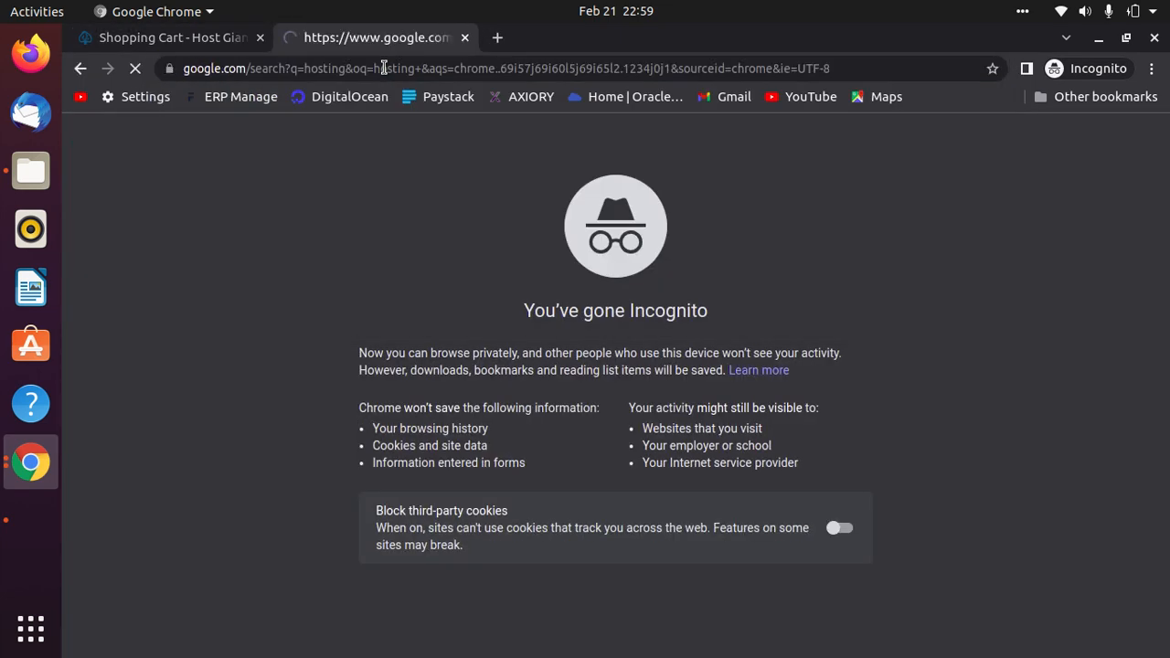
pyautogui.scroll(-10, 500, 590)
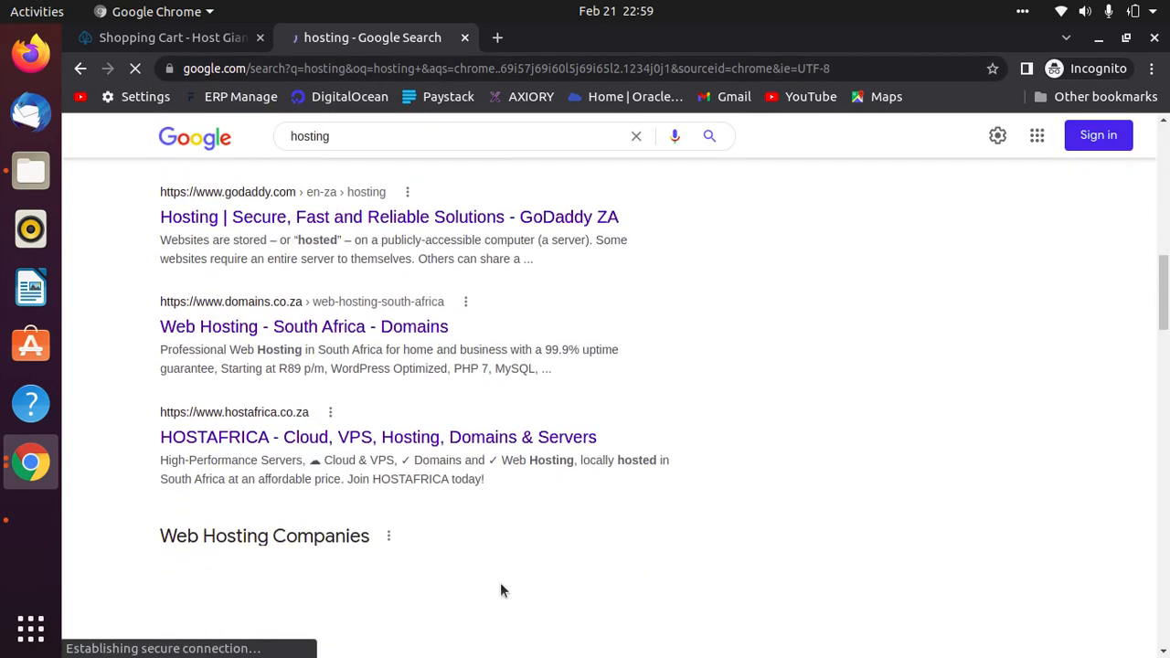
pyautogui.scroll(-5, 501, 585)
pyautogui.scroll(-2, 309, 379)
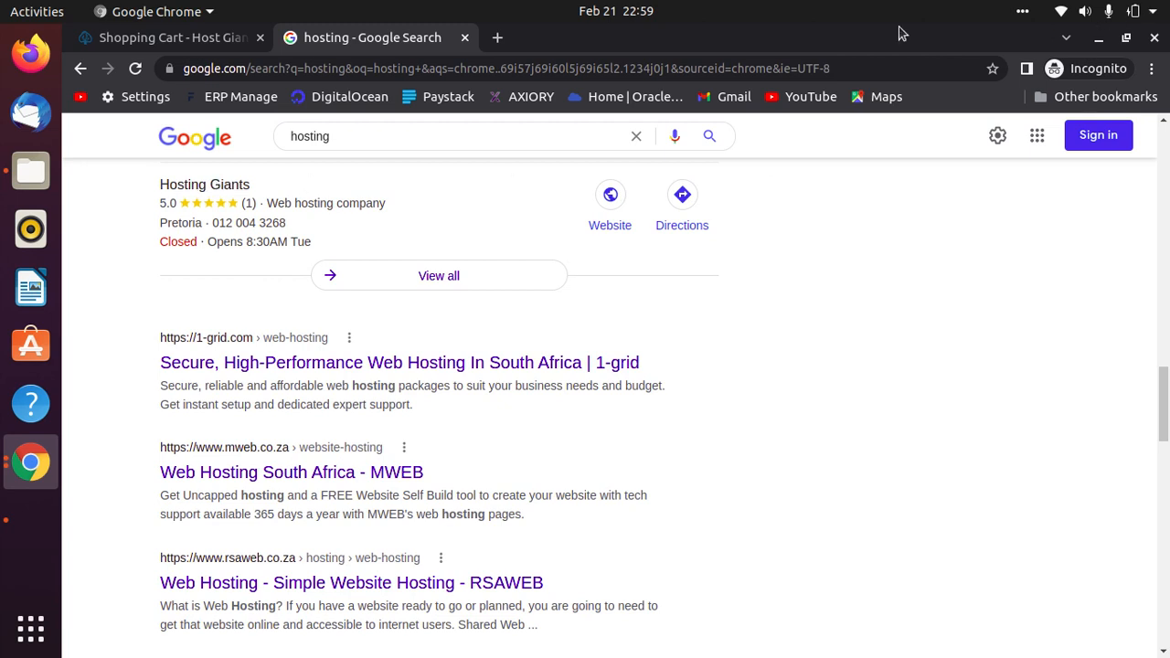
pyautogui.click(465, 38)
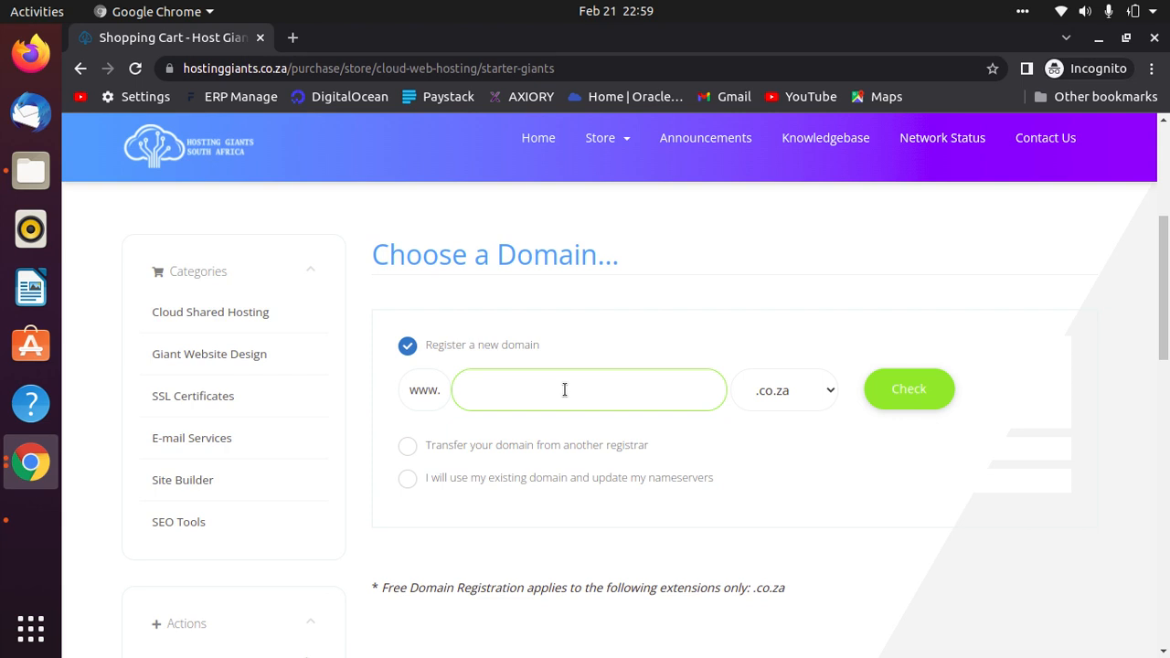
# Check whether the domain businessmanagentcomp.co.za is available.
pyautogui.write('demo')
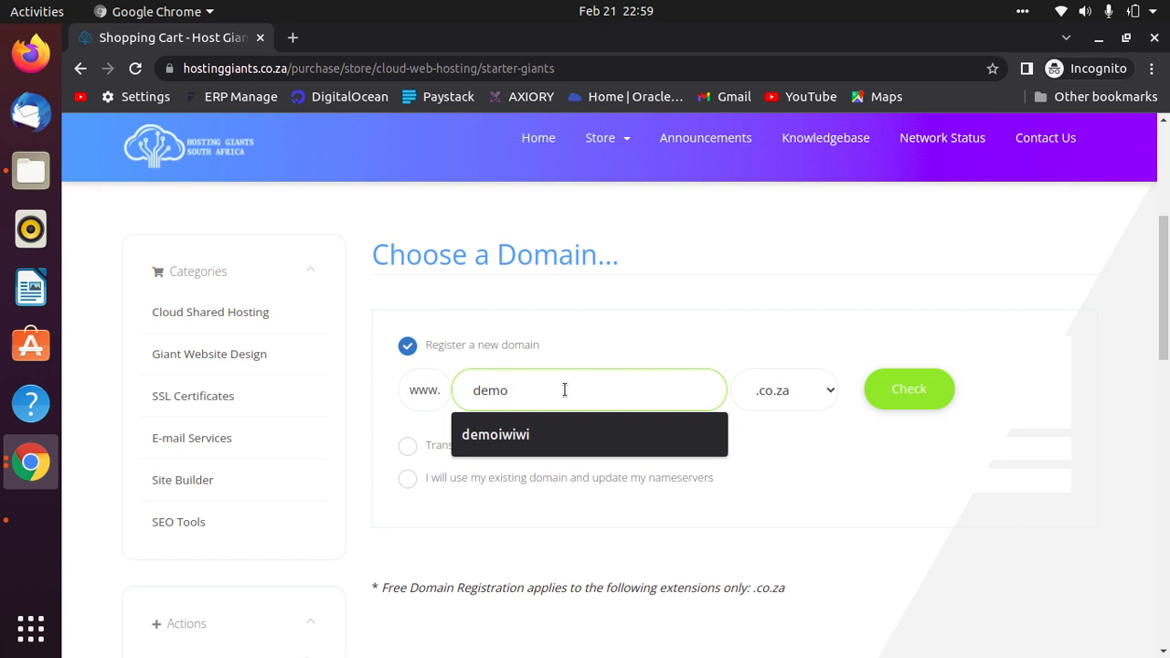
pyautogui.write('autodeal')
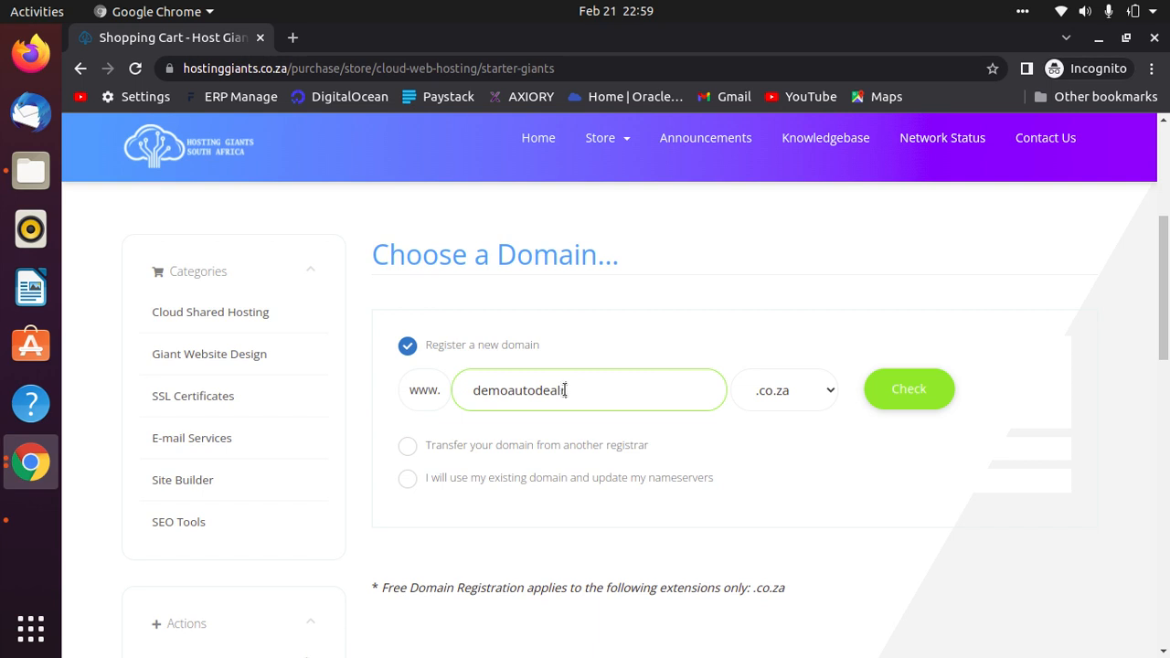
pyautogui.write('er')
pyautogui.press('BackSpace')
pyautogui.press('BackSpace')
pyautogui.press('BackSpace')
pyautogui.press('BackSpace')
pyautogui.press('BackSpace')
pyautogui.press('BackSpace')
pyautogui.press('BackSpace')
pyautogui.press('BackSpace')
pyautogui.press('BackSpace')
pyautogui.press('BackSpace')
pyautogui.press('BackSpace')
pyautogui.press('BackSpace')
pyautogui.write('bus')
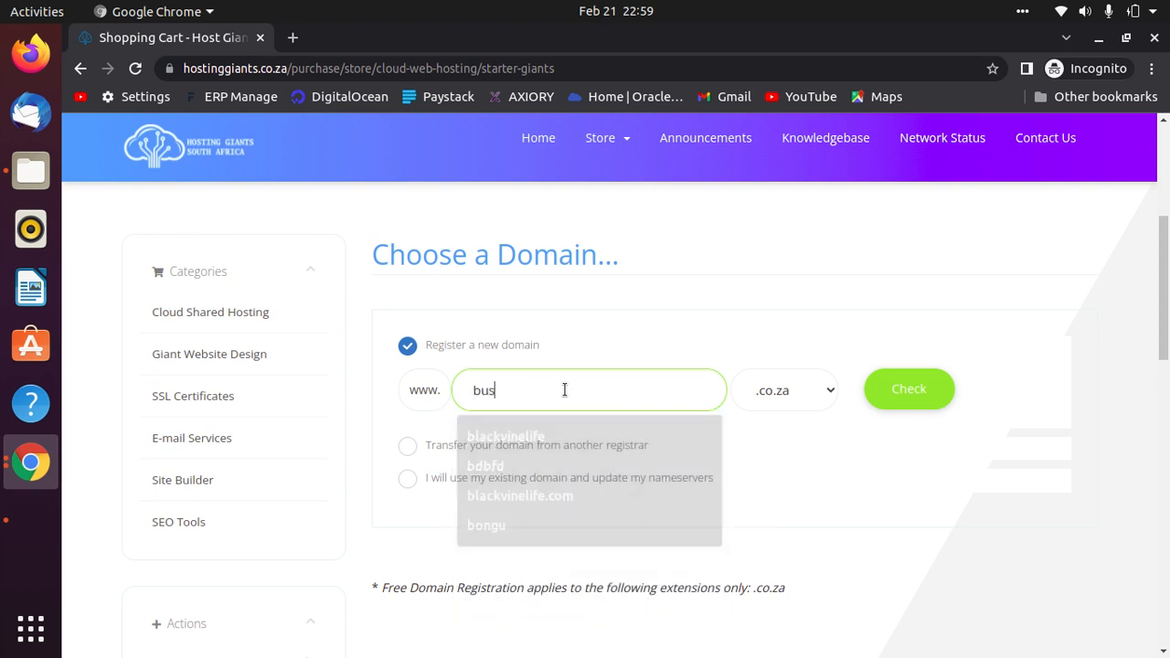
pyautogui.write('inessmanagenr')
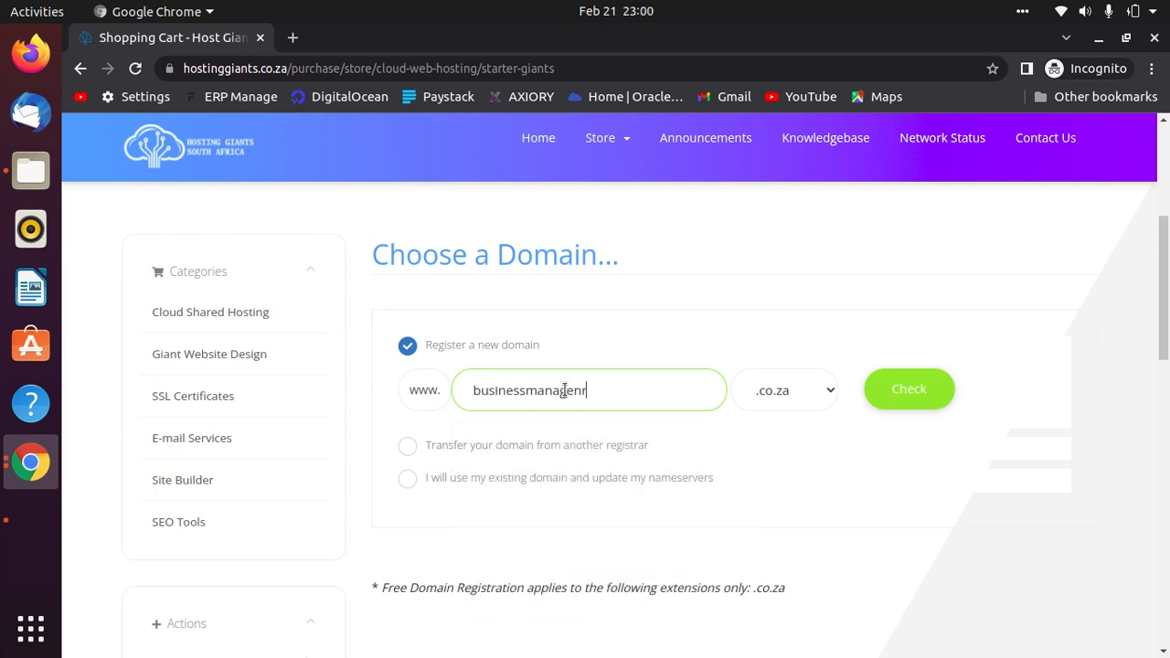
pyautogui.press('BackSpace')
pyautogui.write('tcomp')
pyautogui.click(919, 391)
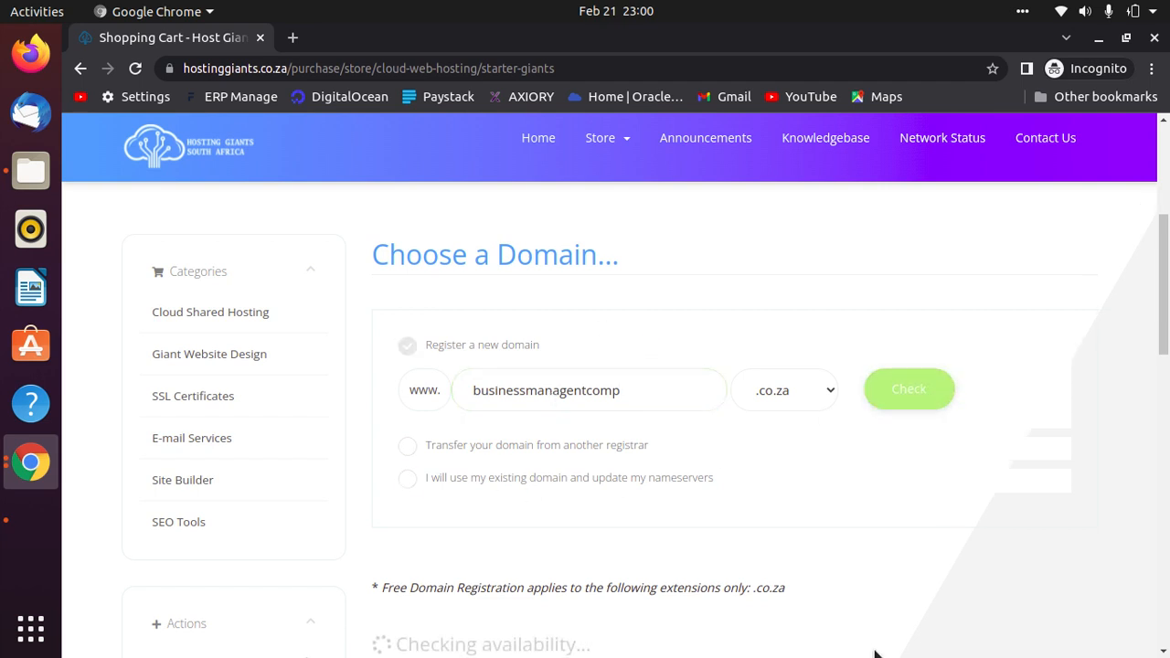
# Continue the Starter Giant order to the plan configuration step.
pyautogui.scroll(-1, 864, 612)
pyautogui.scroll(-2, 857, 598)
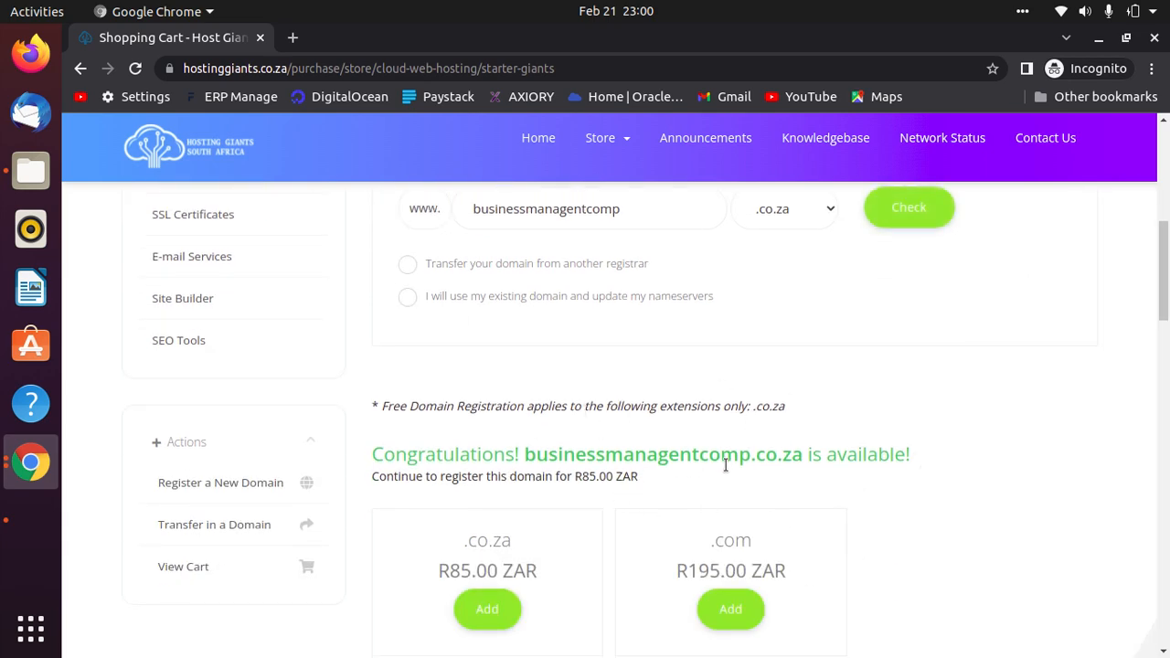
pyautogui.scroll(-10, 725, 466)
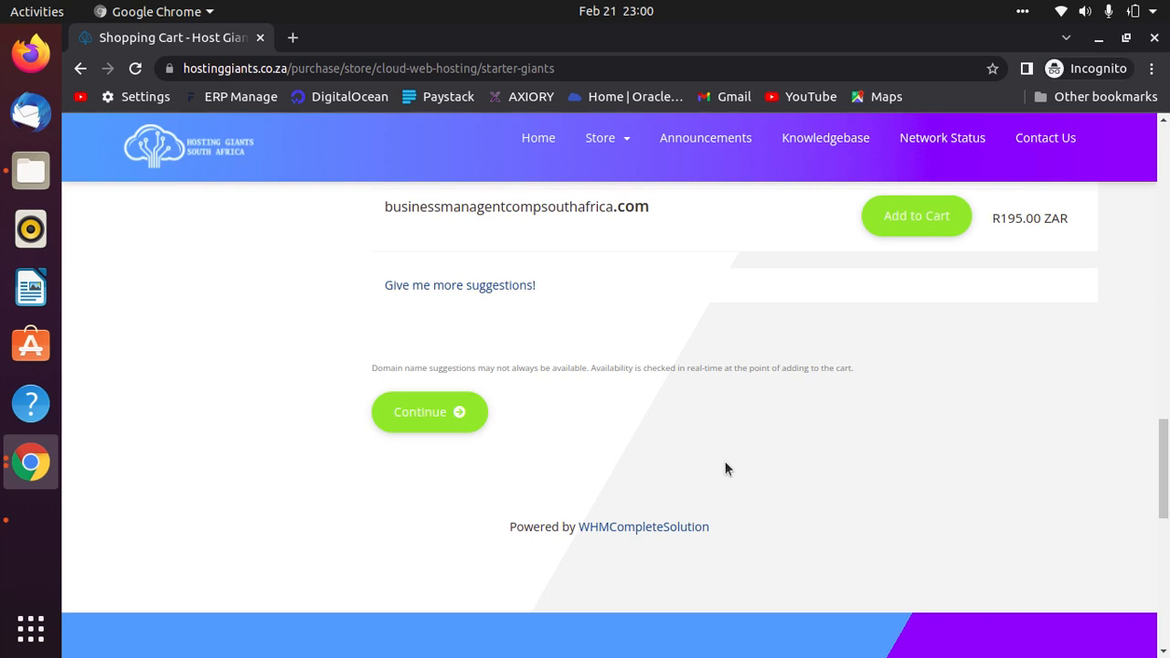
pyautogui.click(451, 415)
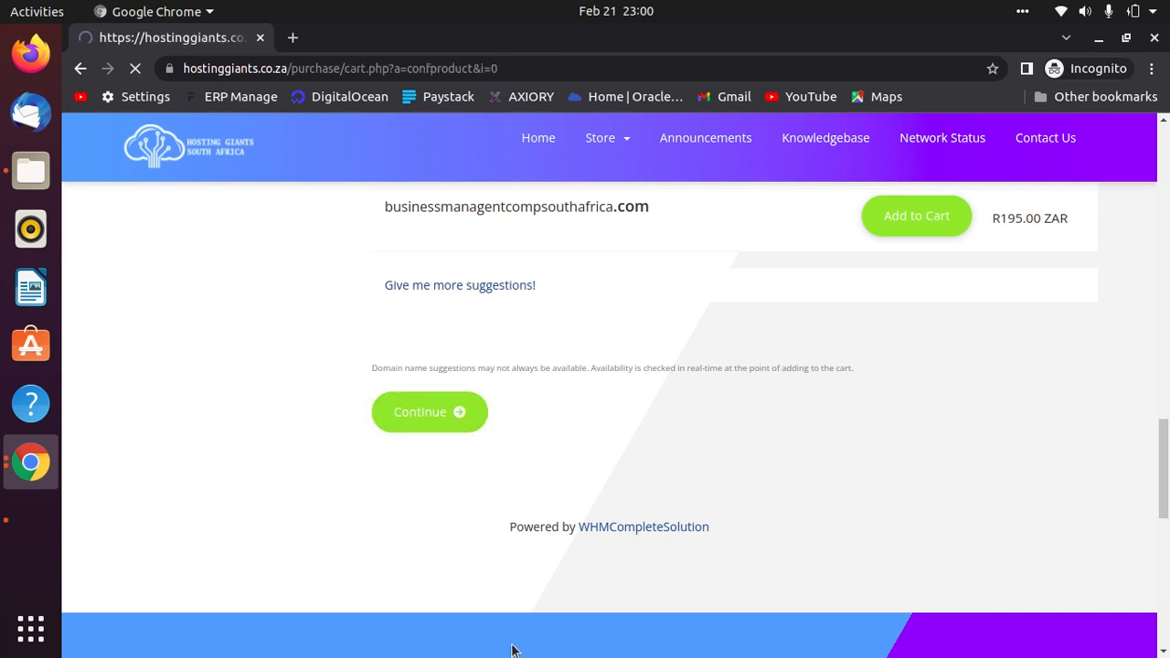
pyautogui.scroll(3, 514, 618)
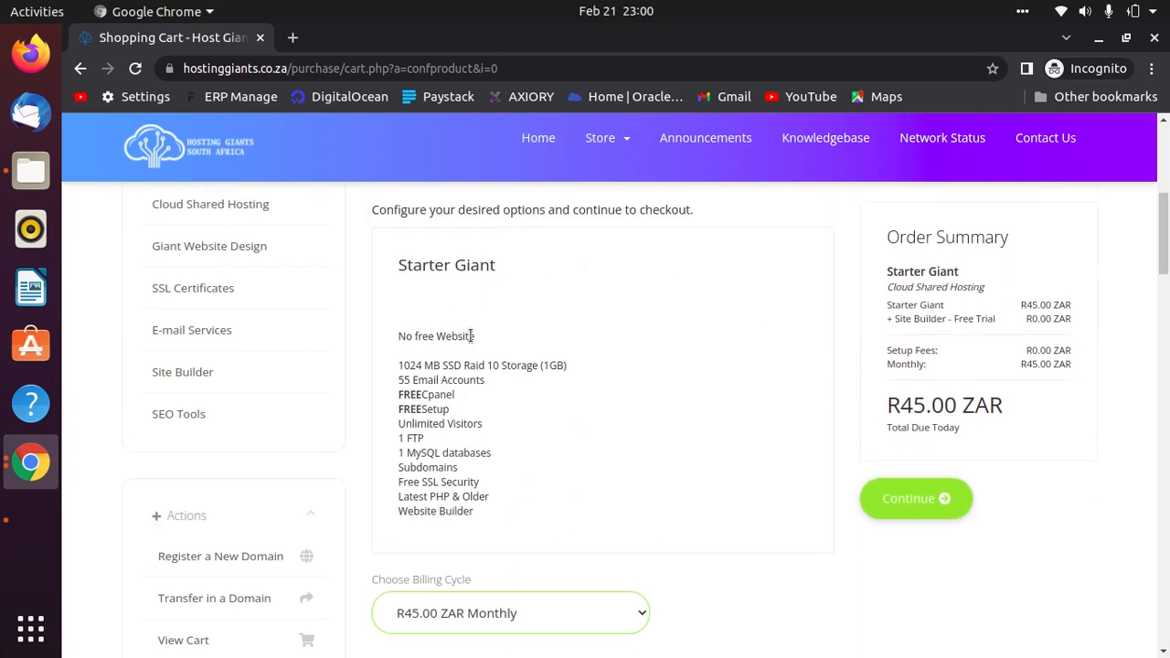
pyautogui.moveTo(472, 336); pyautogui.dragTo(384, 345)
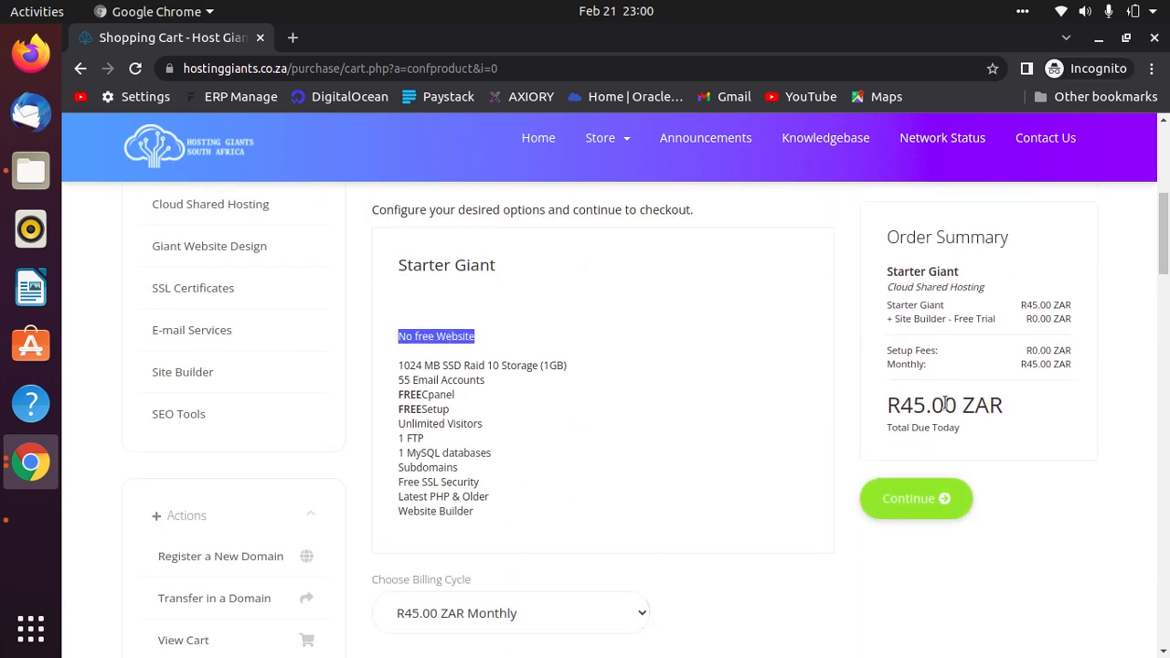
pyautogui.click(448, 336)
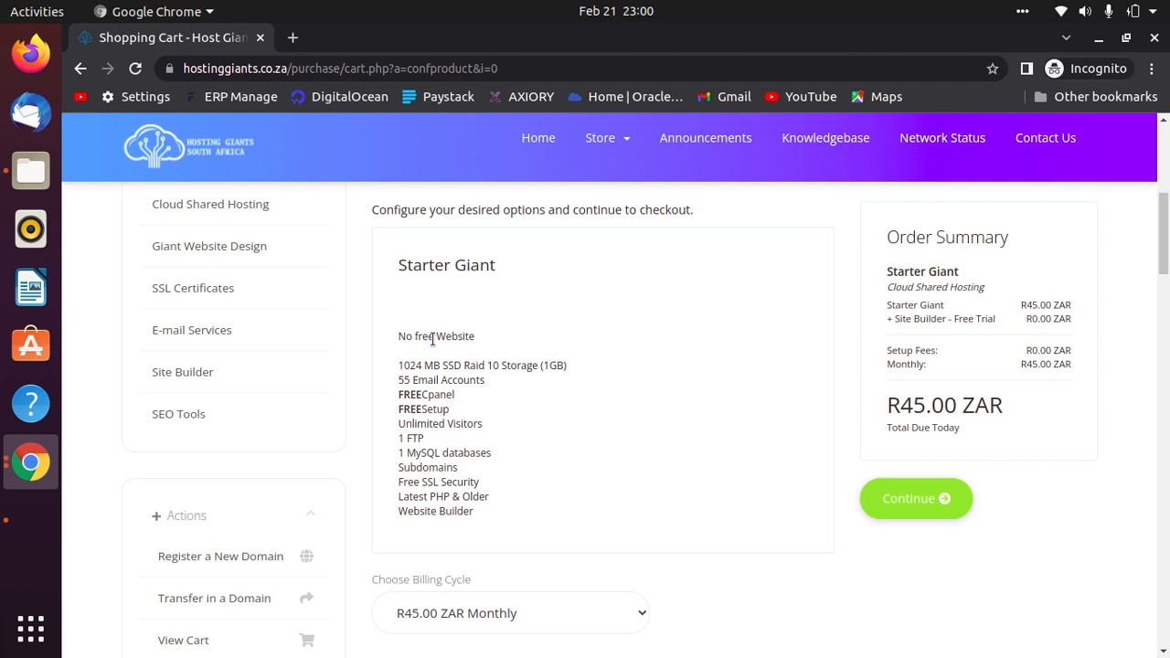
pyautogui.moveTo(470, 511); pyautogui.dragTo(400, 513)
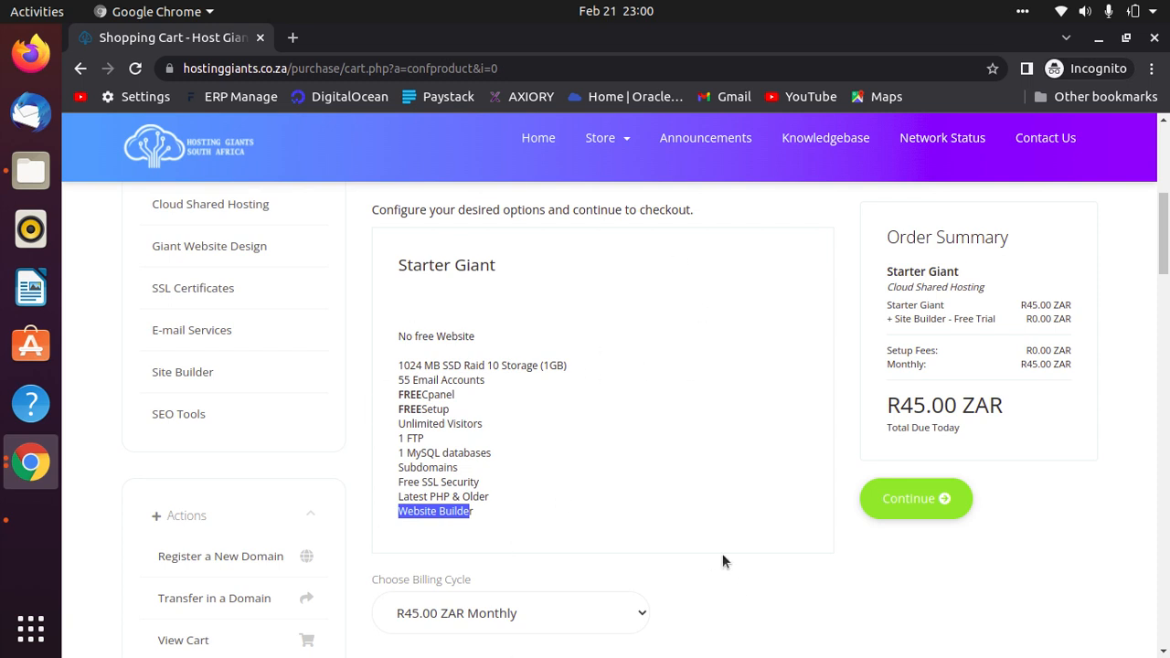
pyautogui.scroll(-3, 722, 554)
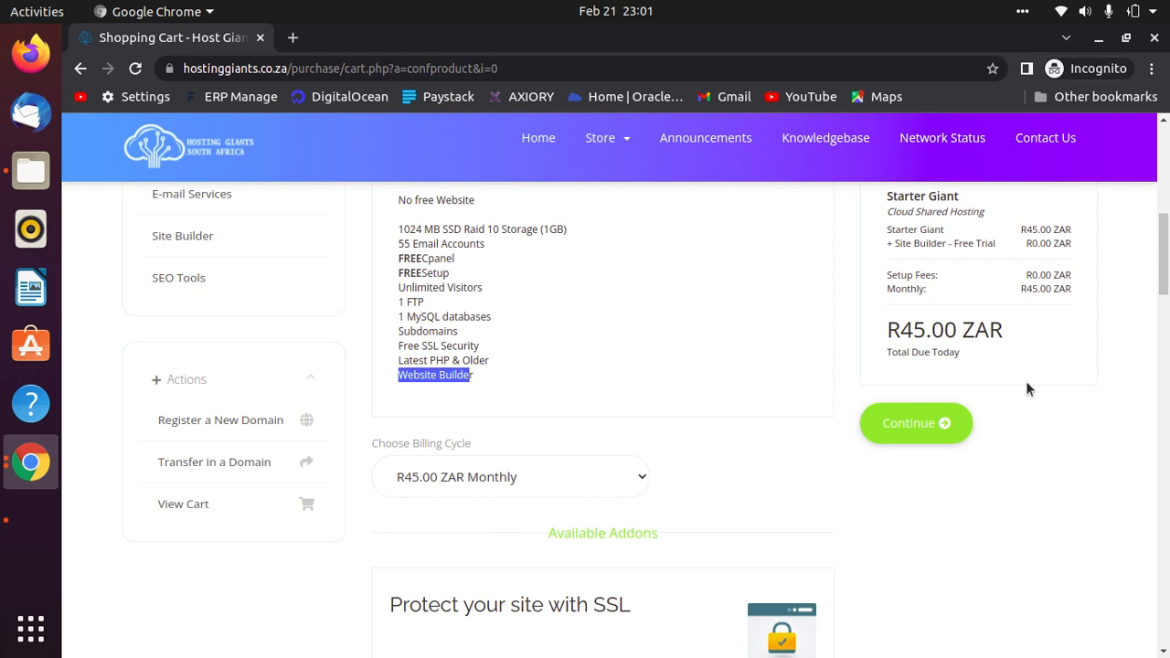
pyautogui.moveTo(486, 245); pyautogui.dragTo(397, 245)
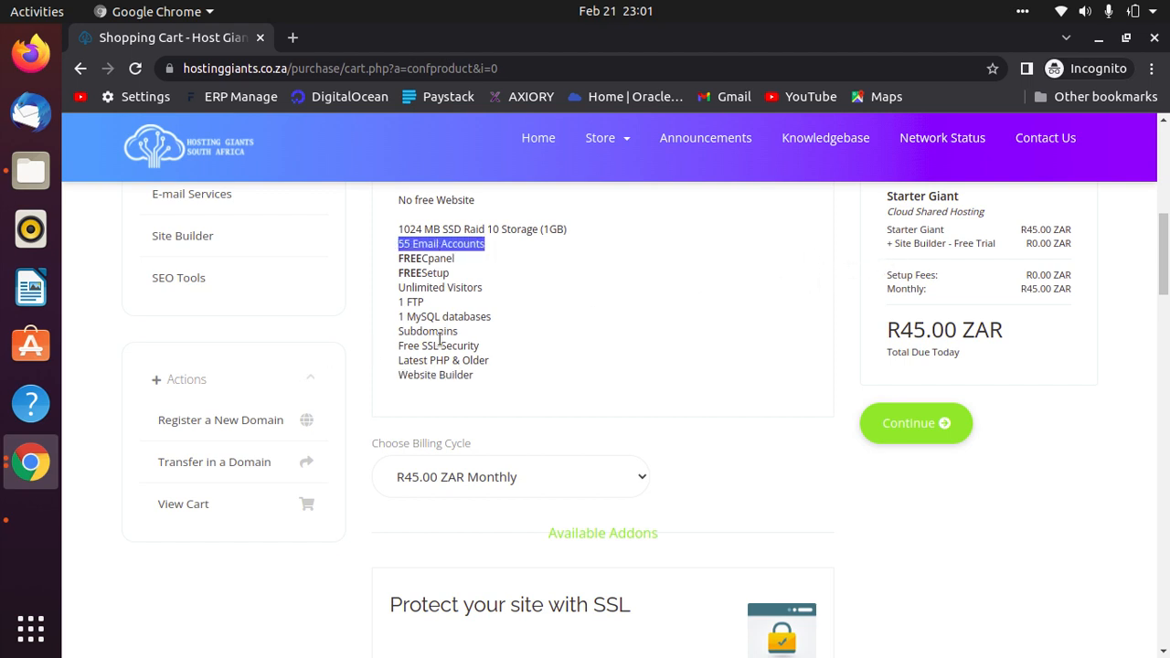
pyautogui.moveTo(456, 331); pyautogui.dragTo(396, 332)
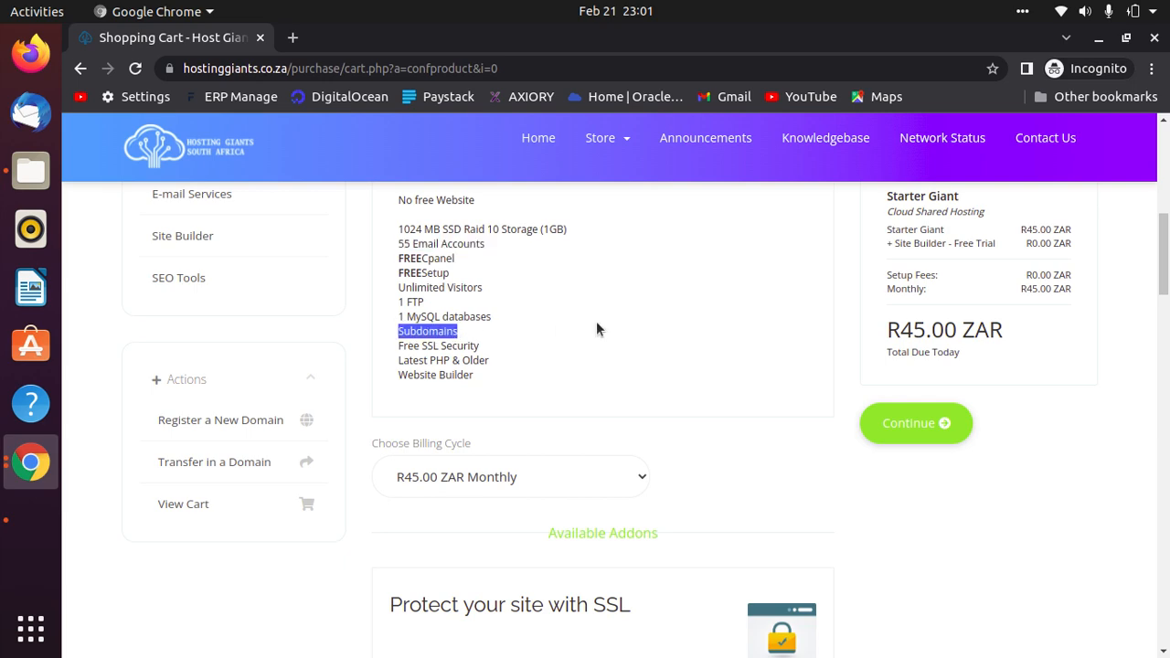
pyautogui.scroll(3, 608, 470)
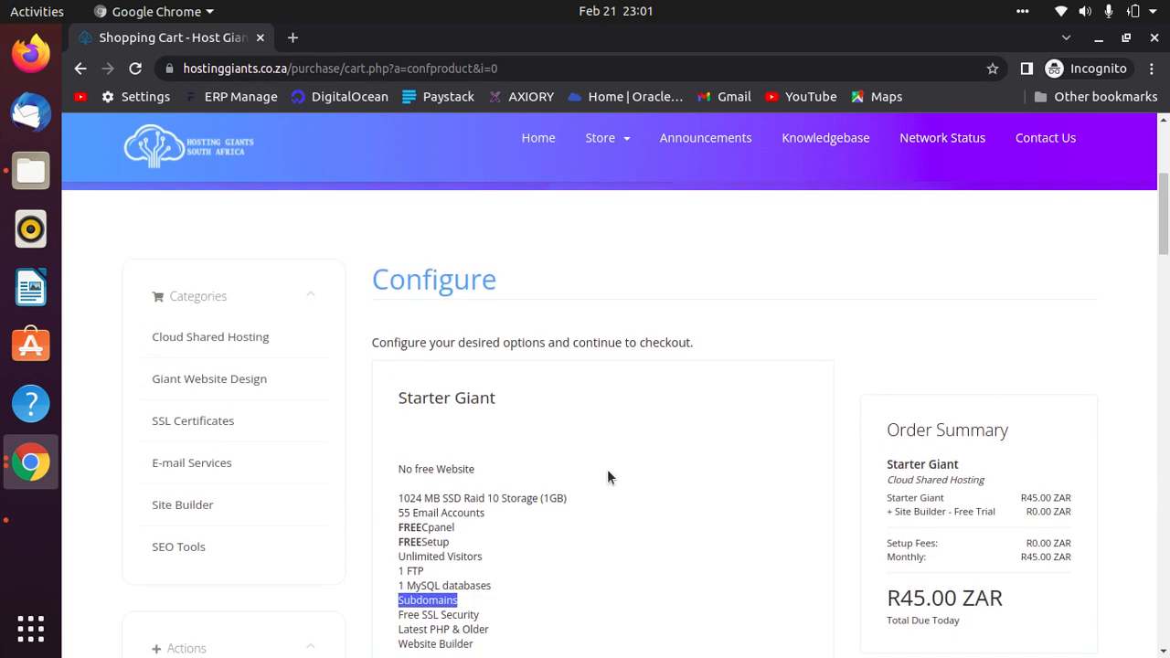
# Highlight the Unlimited Visitors, Free SSL Security and MySQL databases plan features.
pyautogui.scroll(-3, 605, 443)
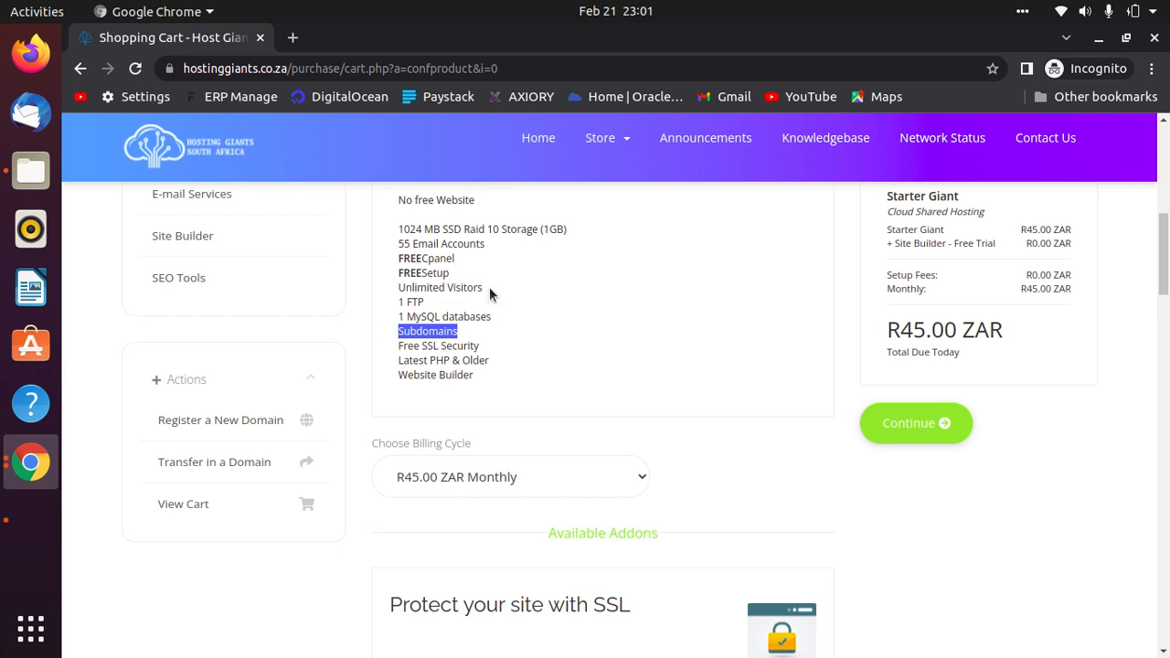
pyautogui.moveTo(484, 287); pyautogui.dragTo(414, 289)
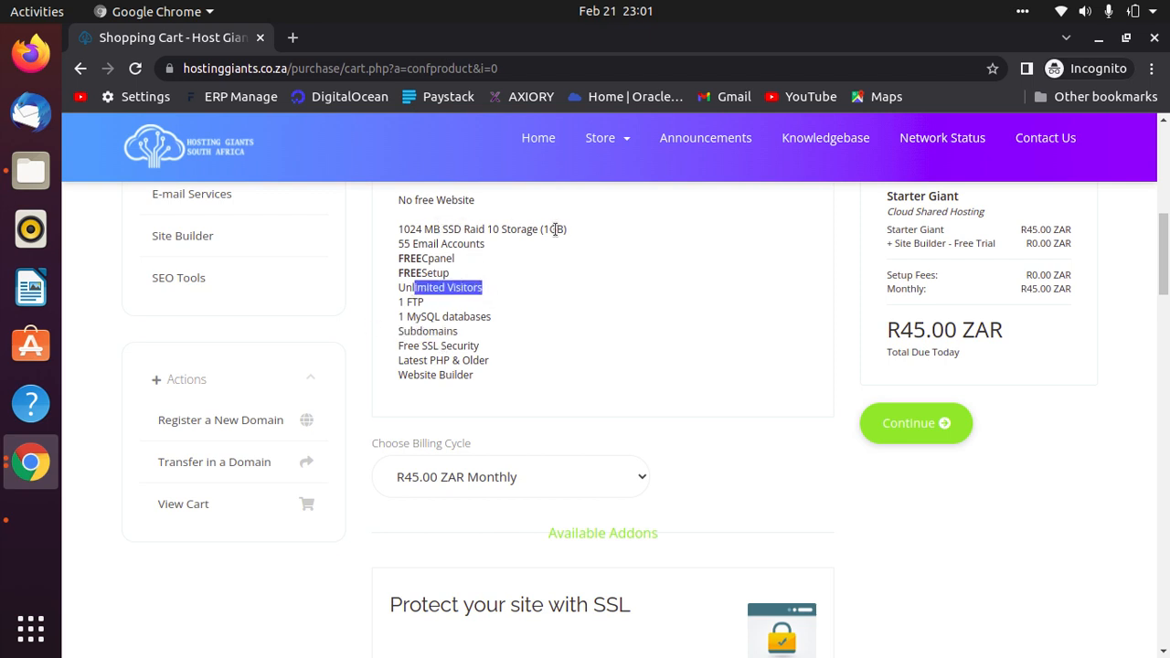
pyautogui.moveTo(485, 347); pyautogui.dragTo(371, 352)
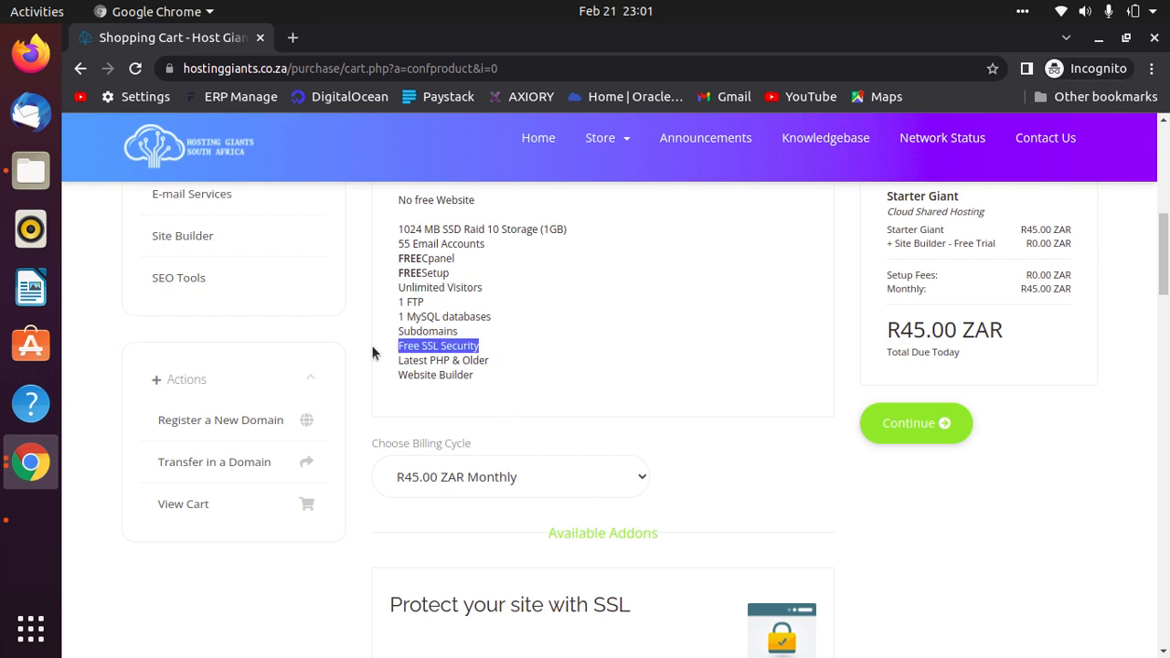
pyautogui.click(486, 318)
pyautogui.moveTo(491, 318); pyautogui.dragTo(427, 318)
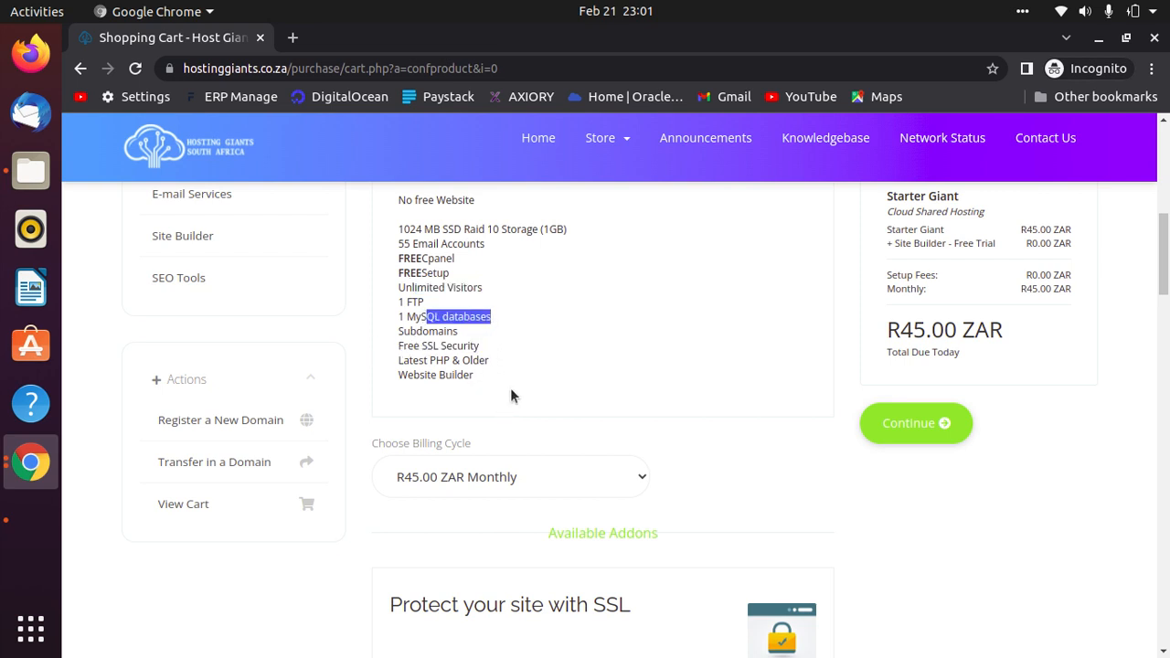
# Highlight the R45.00 ZAR total due today and continue to the cart.
pyautogui.moveTo(1010, 337); pyautogui.dragTo(869, 335)
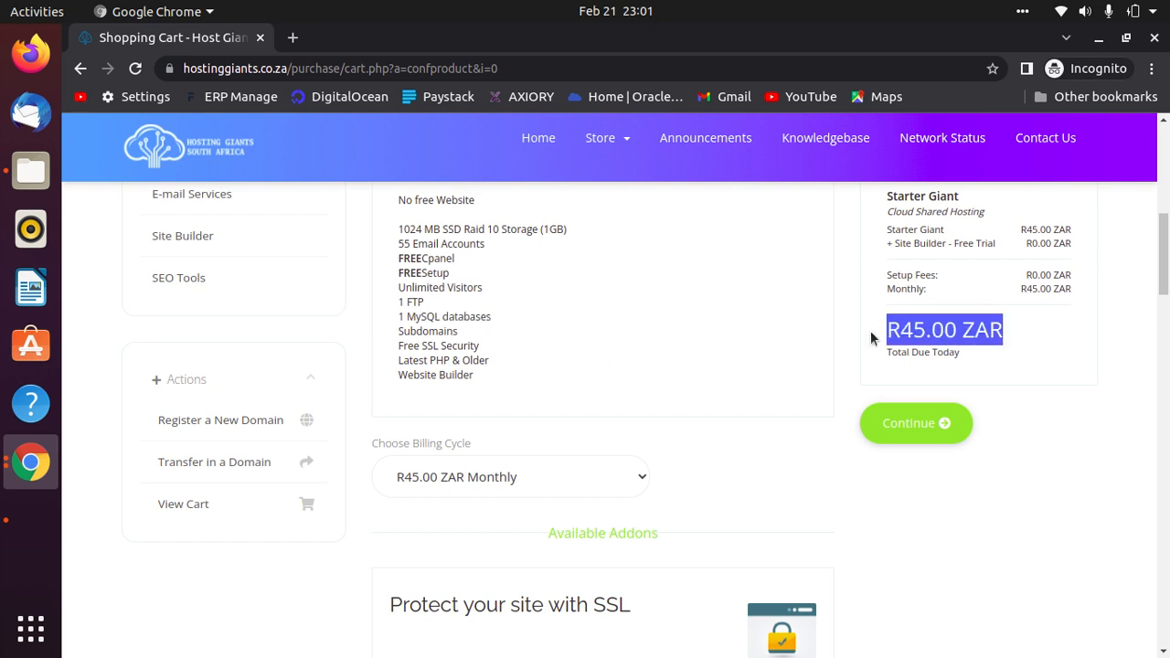
pyautogui.click(917, 426)
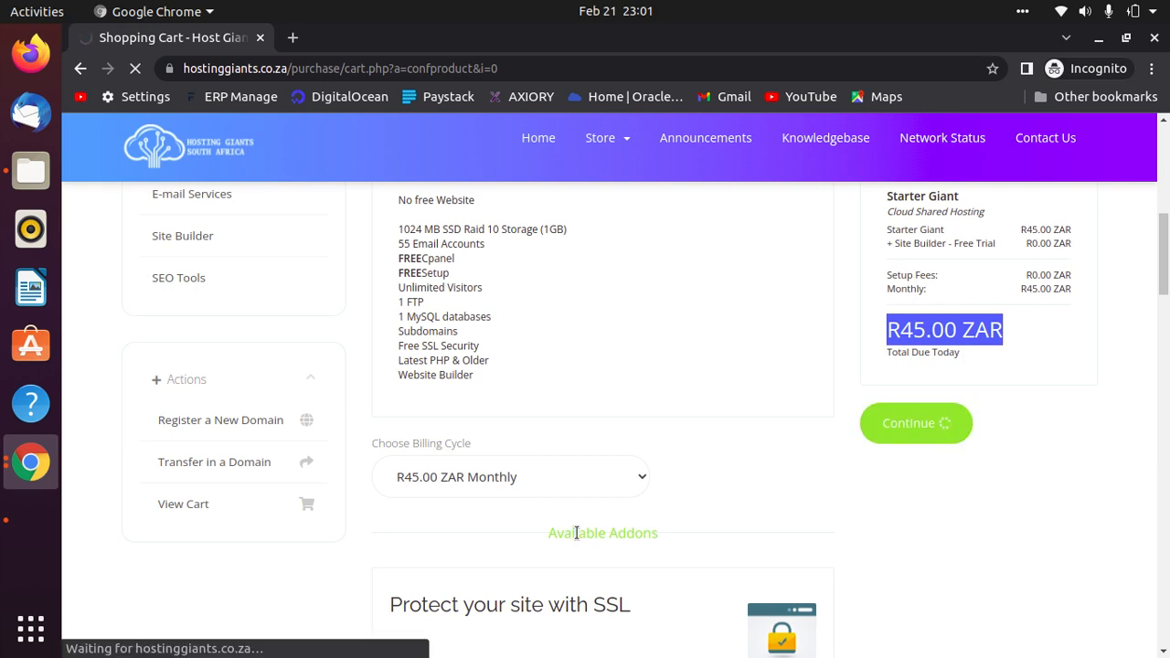
pyautogui.scroll(-5, 572, 527)
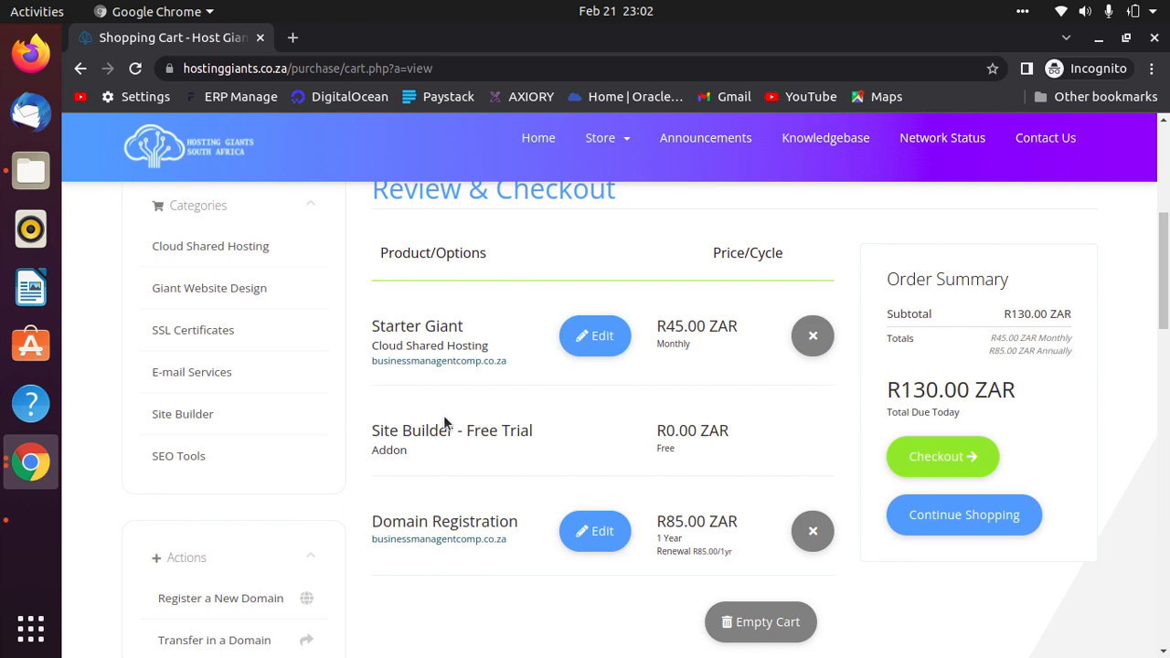
pyautogui.scroll(-3, 685, 475)
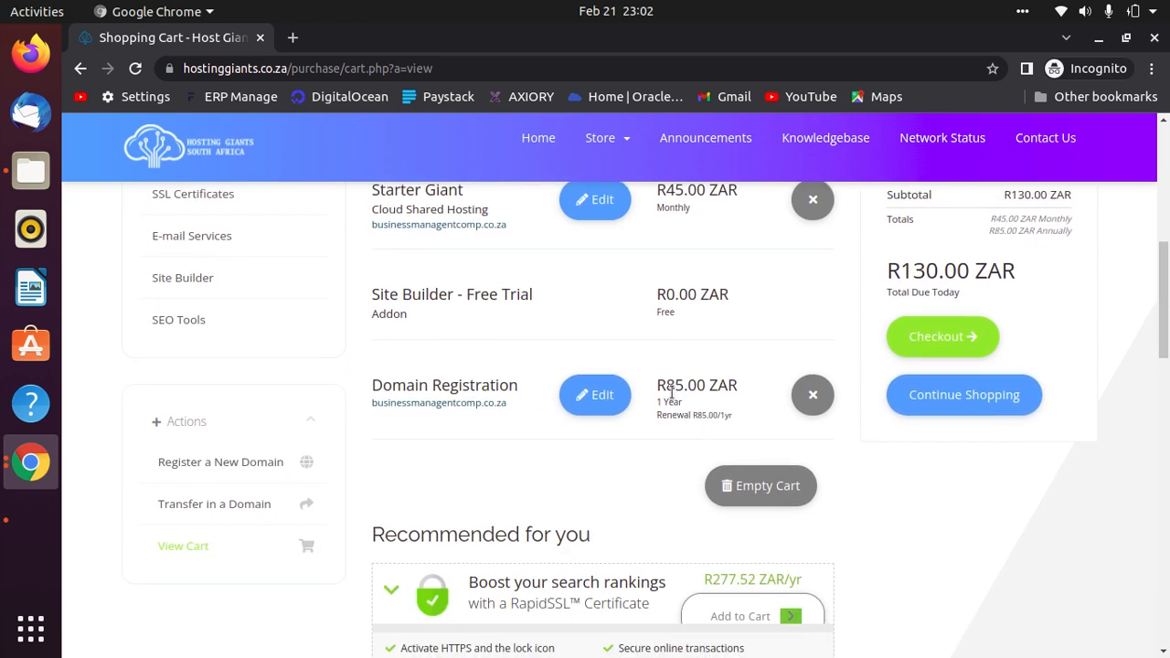
pyautogui.moveTo(508, 405); pyautogui.dragTo(361, 399)
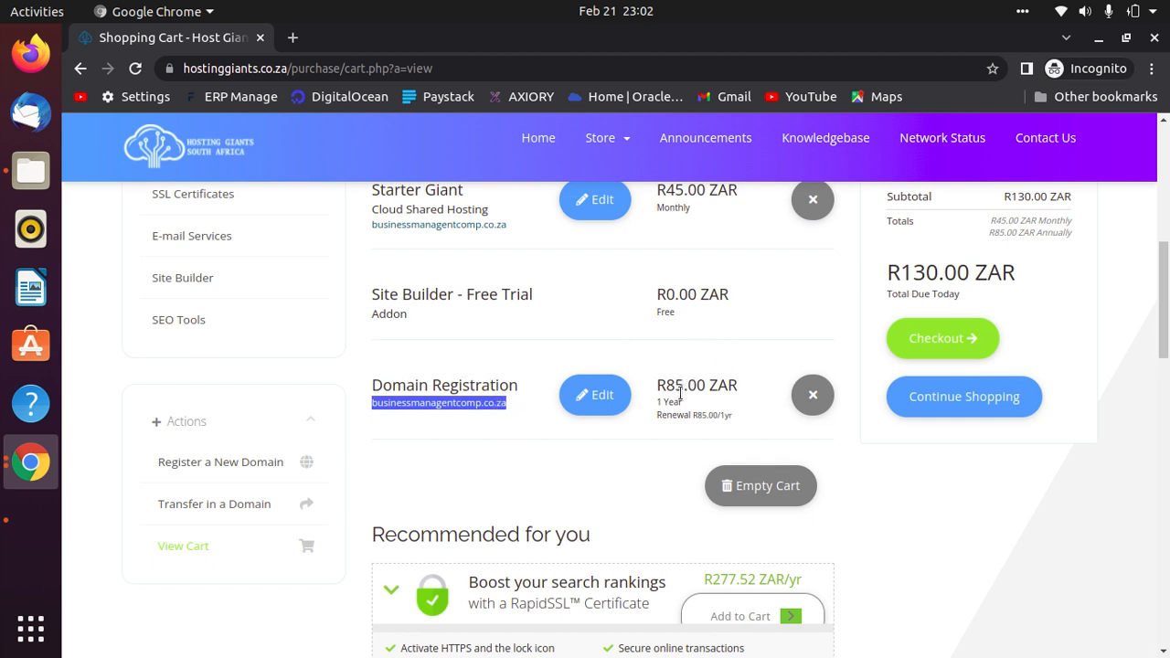
pyautogui.moveTo(740, 392); pyautogui.dragTo(654, 392)
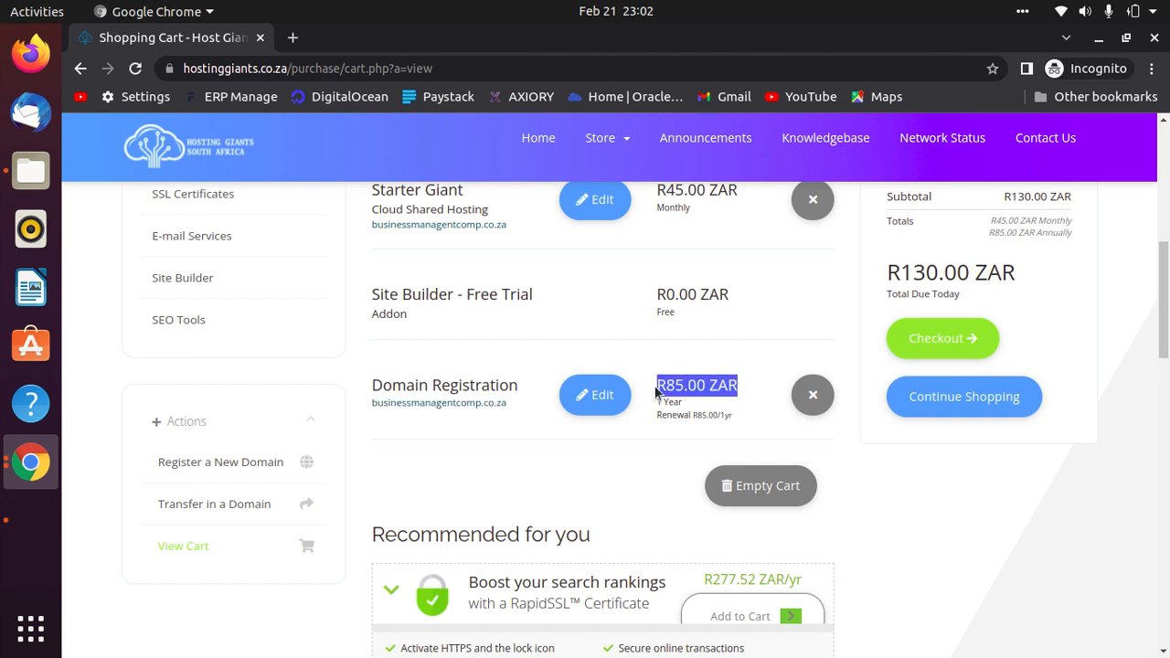
pyautogui.moveTo(733, 417); pyautogui.dragTo(657, 408)
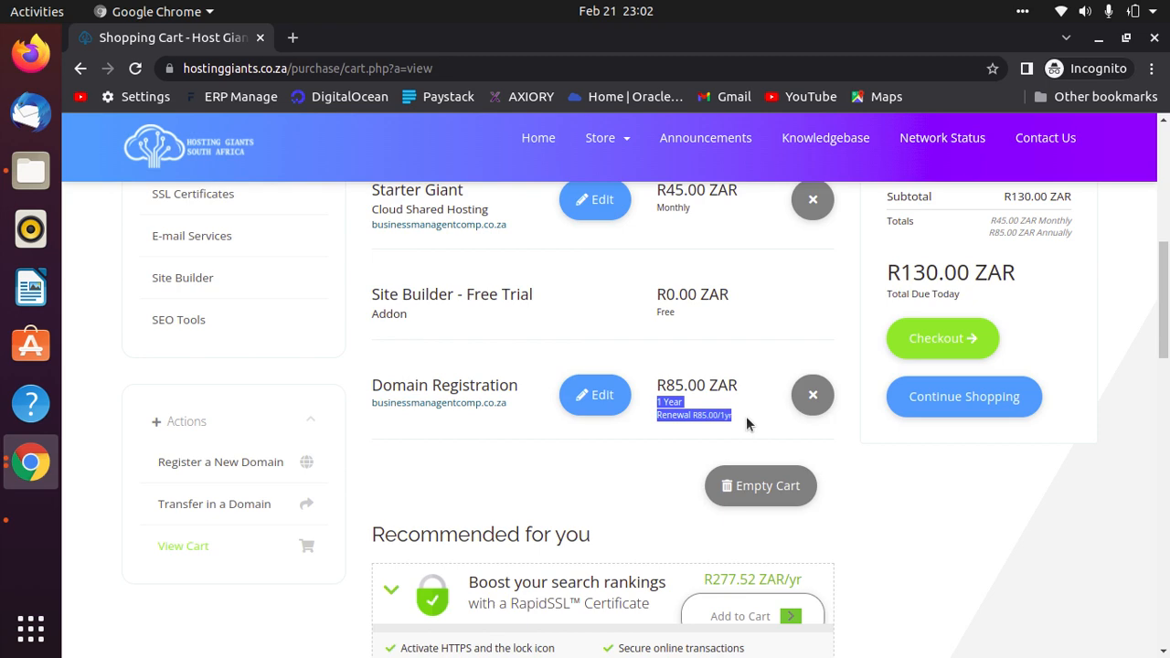
pyautogui.scroll(3, 988, 441)
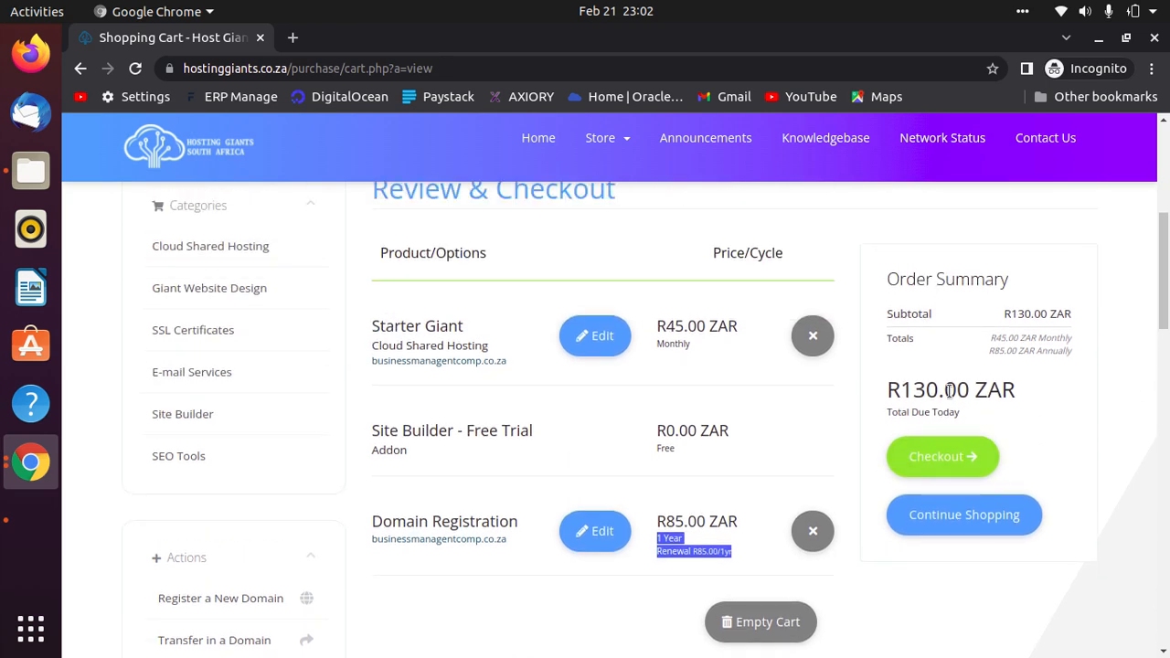
pyautogui.moveTo(1023, 393); pyautogui.dragTo(831, 388)
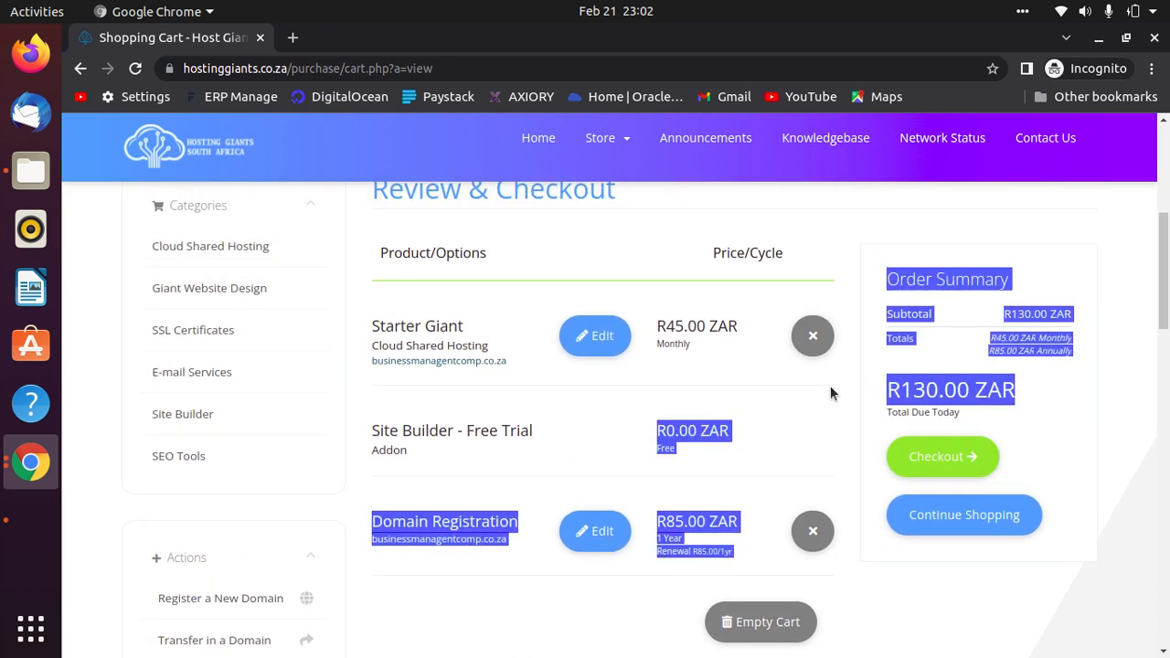
pyautogui.click(1065, 427)
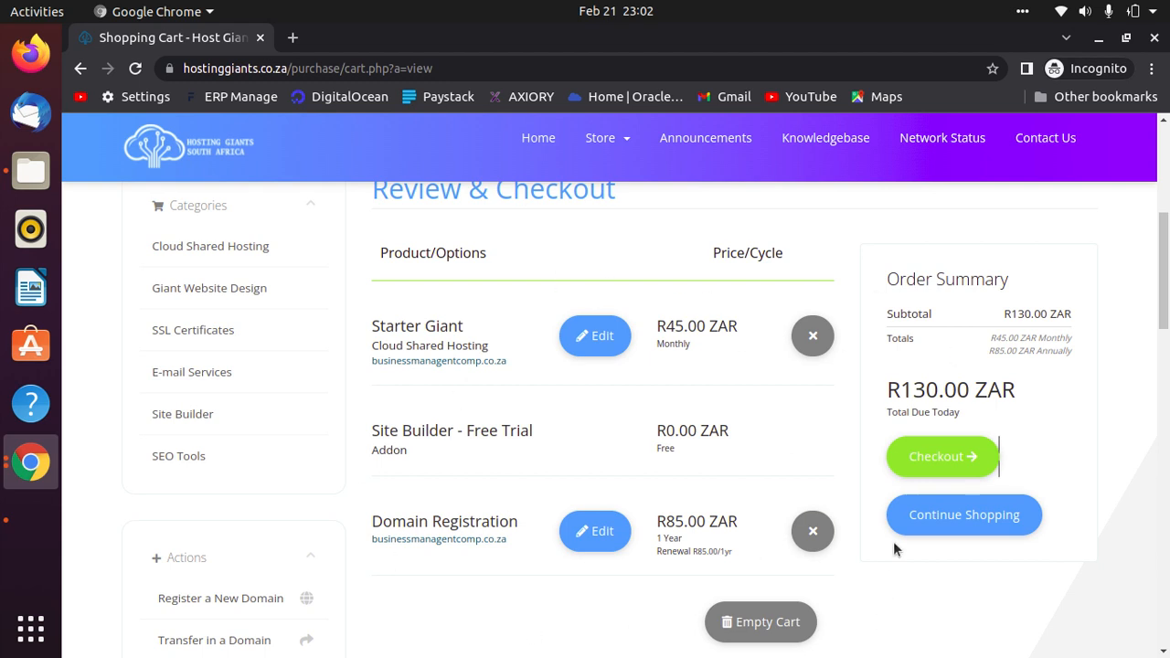
pyautogui.click(951, 465)
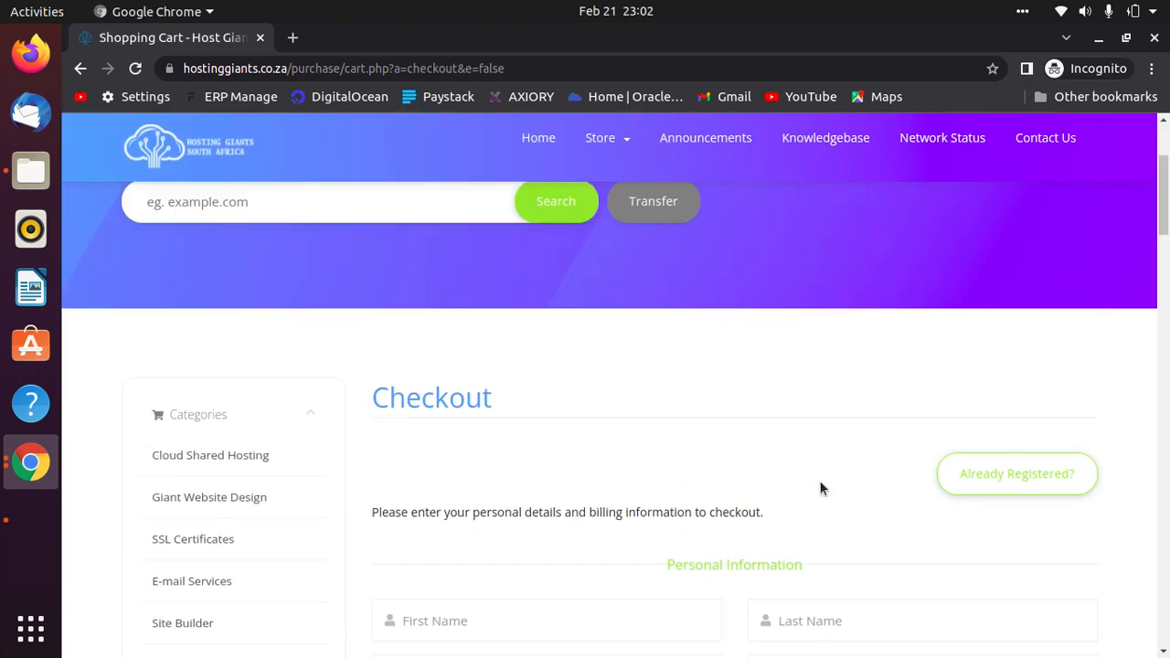
# Review the Checkout form and place the cursor in the Personal Information fields.
pyautogui.scroll(5, 820, 488)
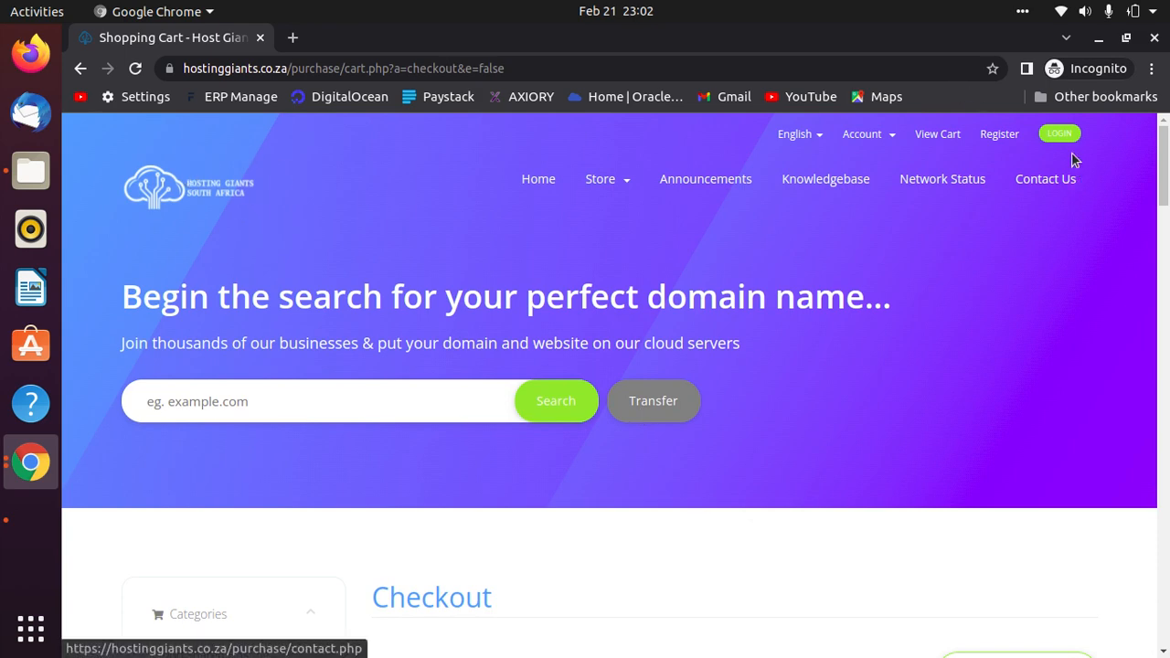
pyautogui.scroll(-5, 1000, 566)
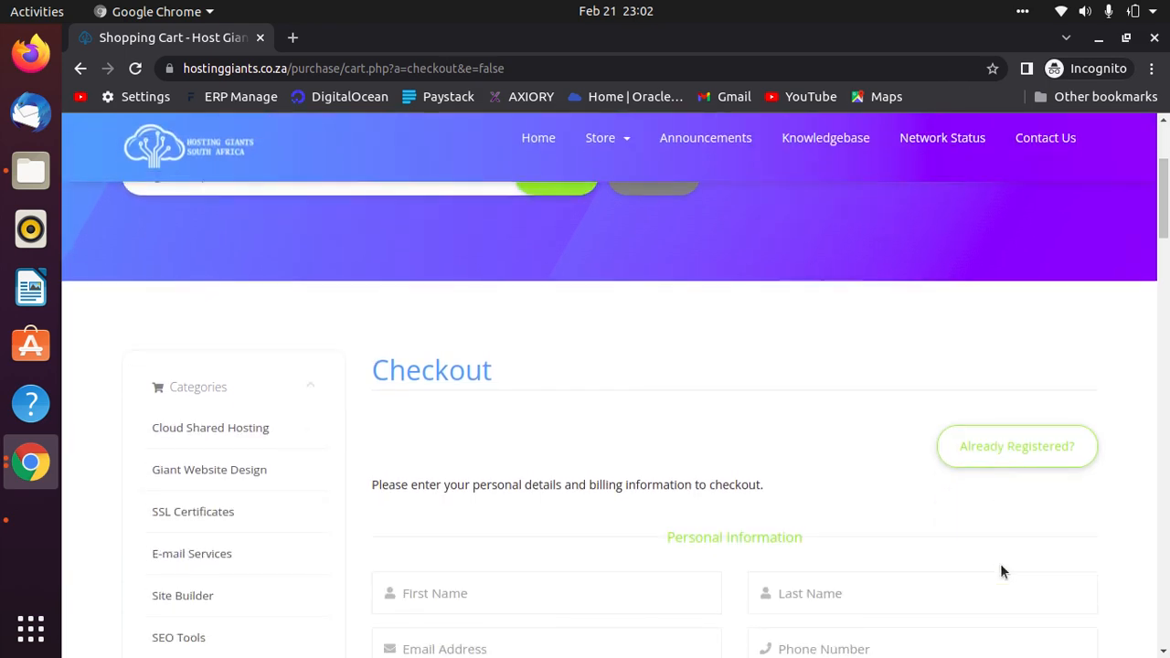
pyautogui.scroll(5, 1002, 559)
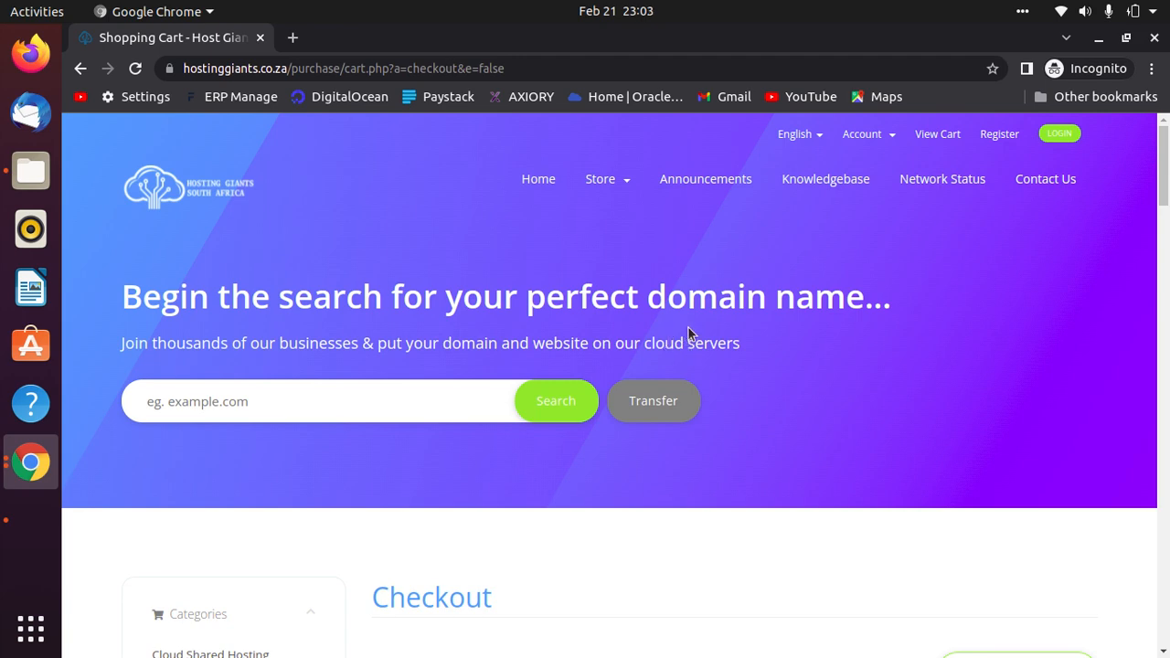
pyautogui.scroll(-5, 932, 562)
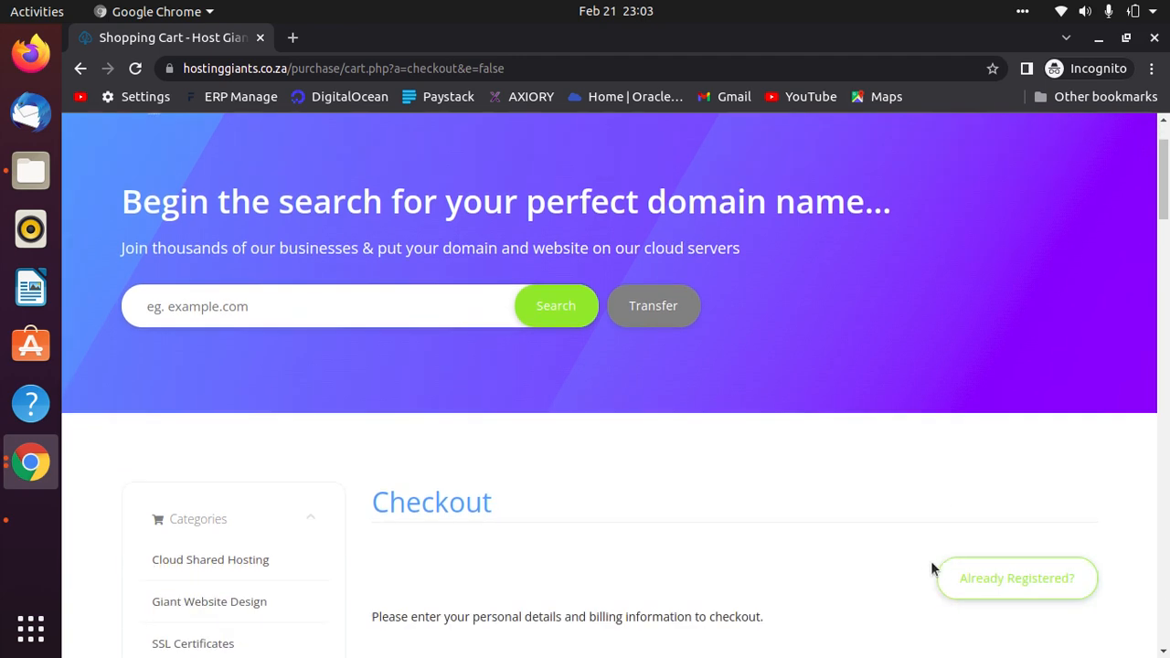
pyautogui.click(673, 406)
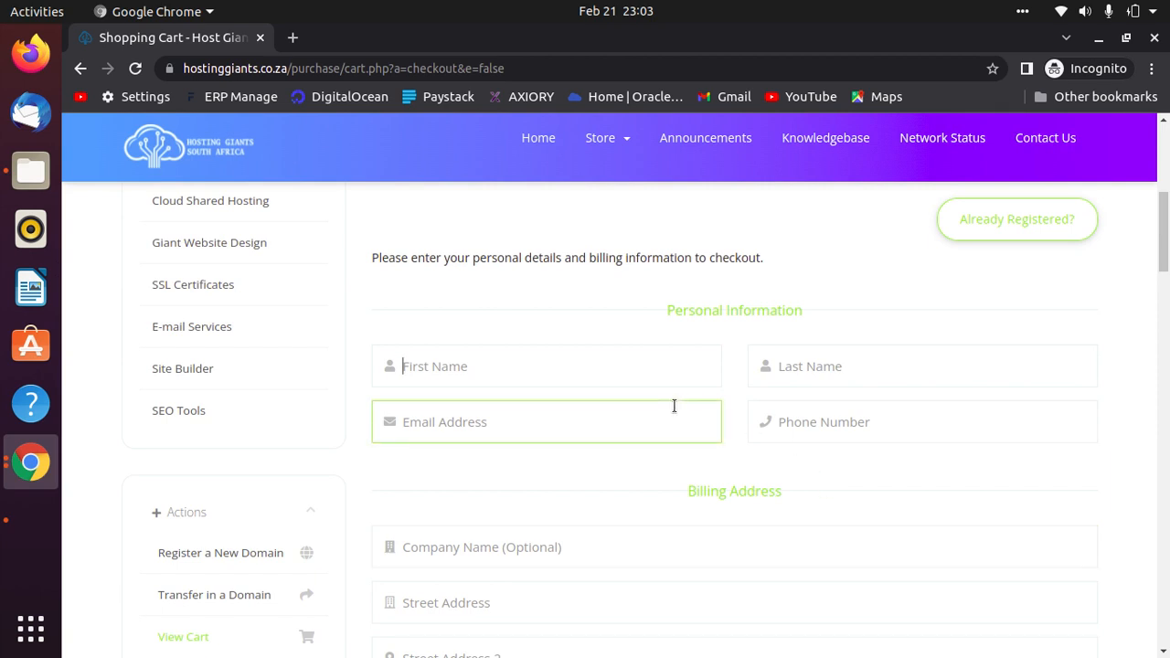
# Enter the customer's first name, last name, e-mail address and phone number.
pyautogui.press('Tab')
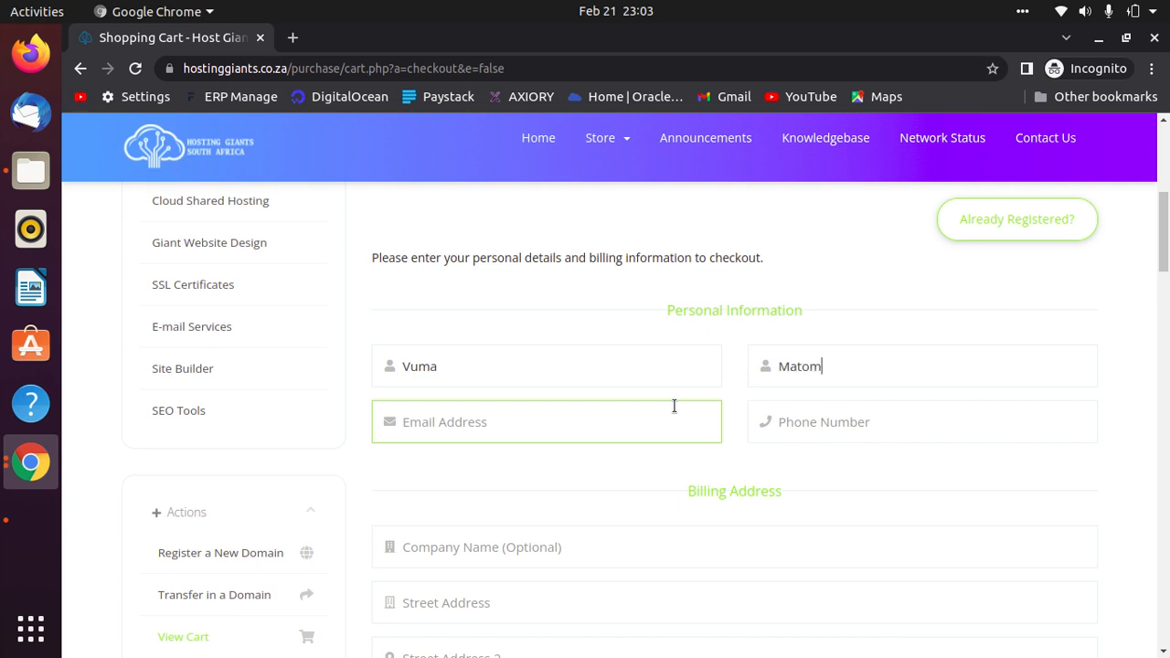
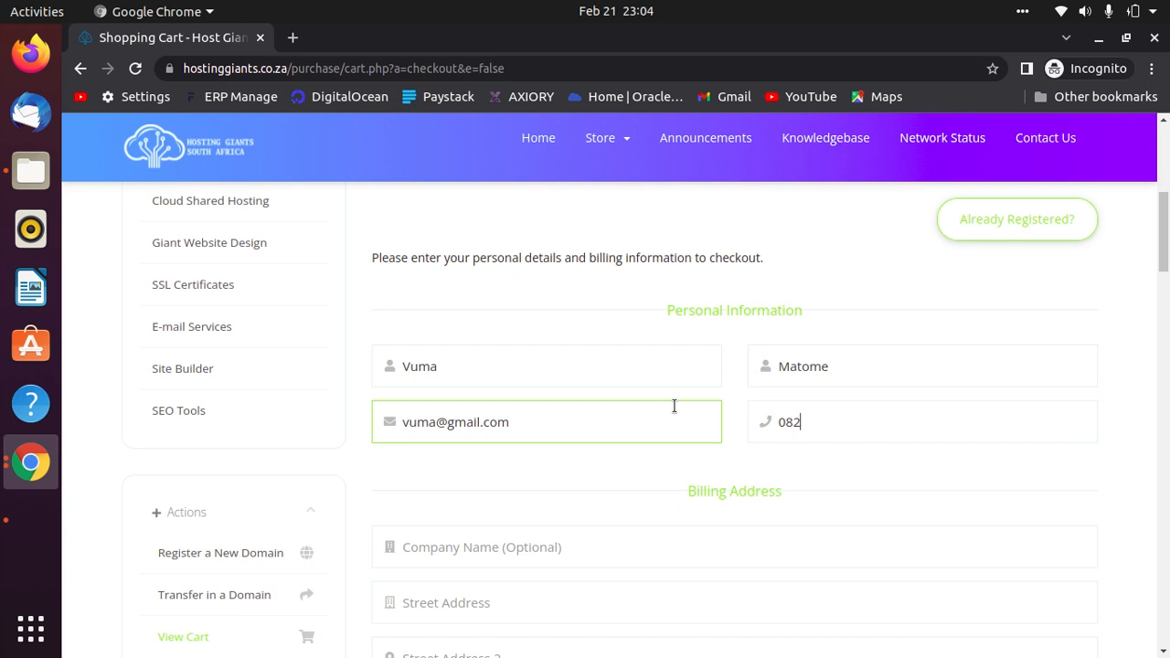
pyautogui.scroll(-4, 651, 378)
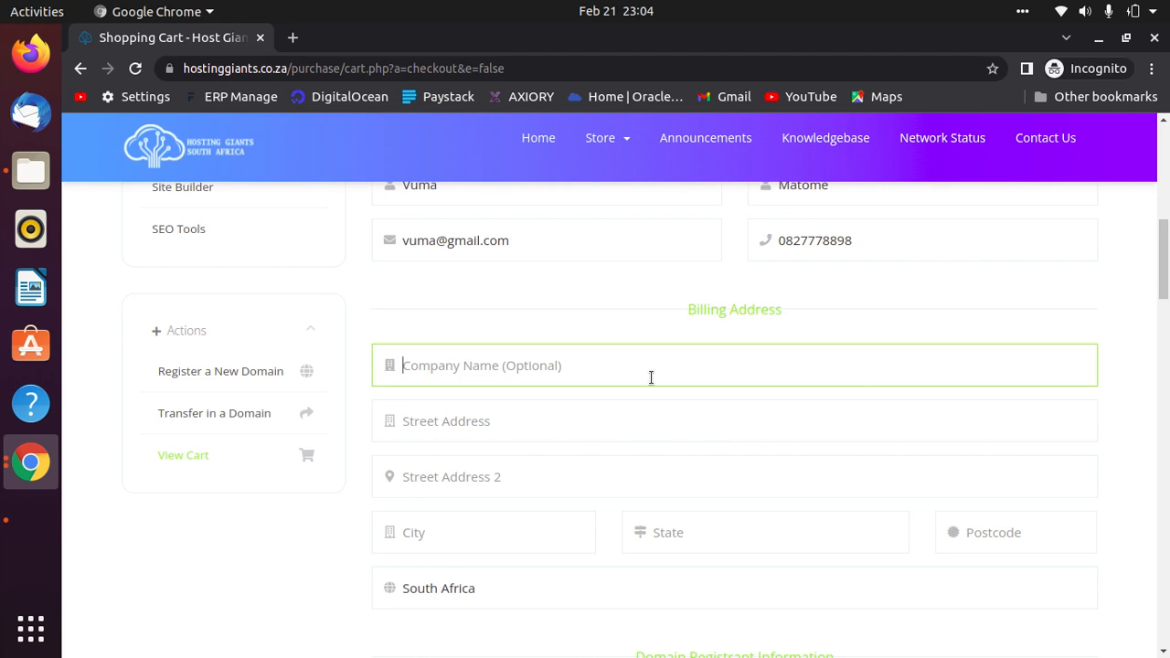
# Fill in the billing company name, street address, city, Gauteng as state, and postcode.
pyautogui.write('Busines')
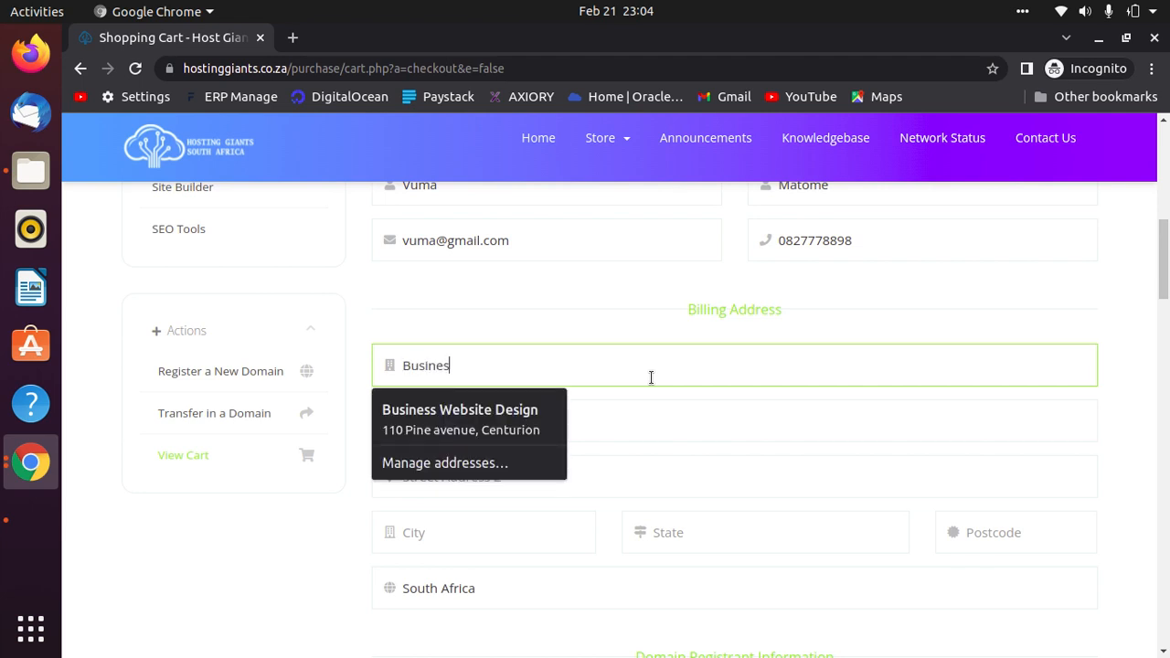
pyautogui.write('s Mana')
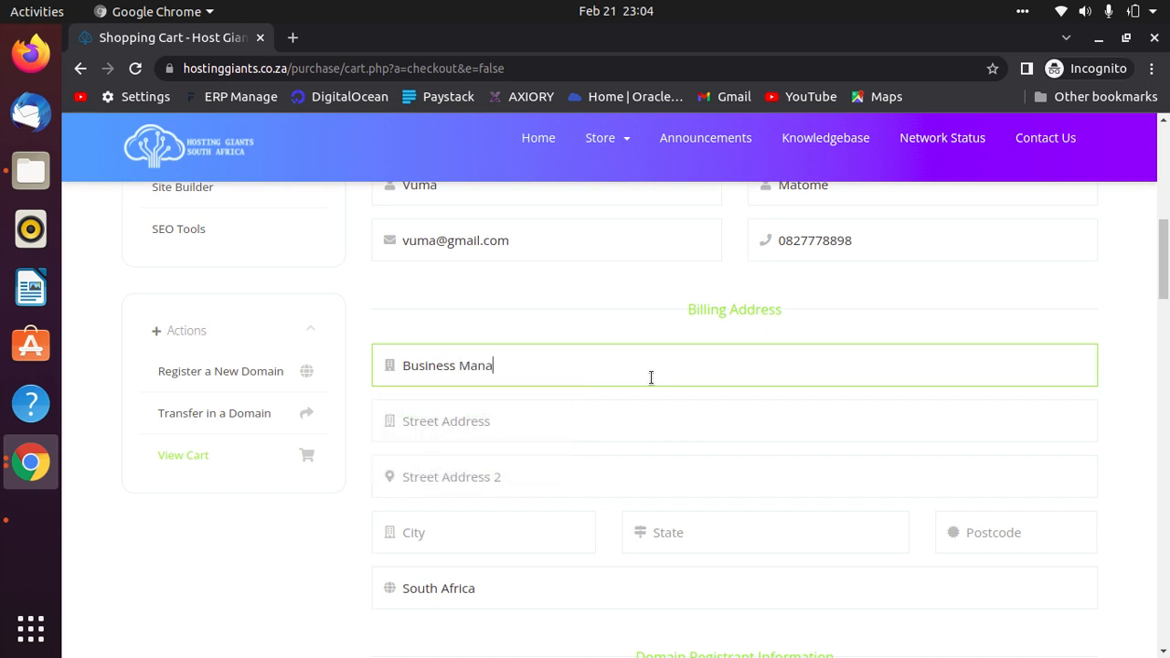
pyautogui.write('gement Comp')
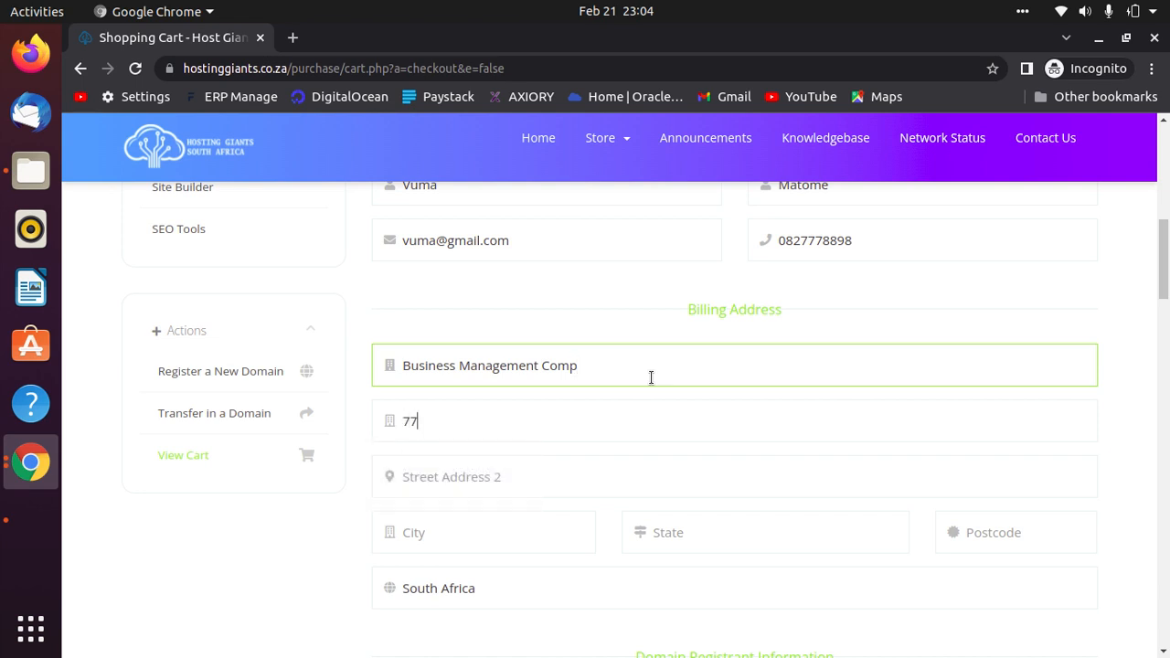
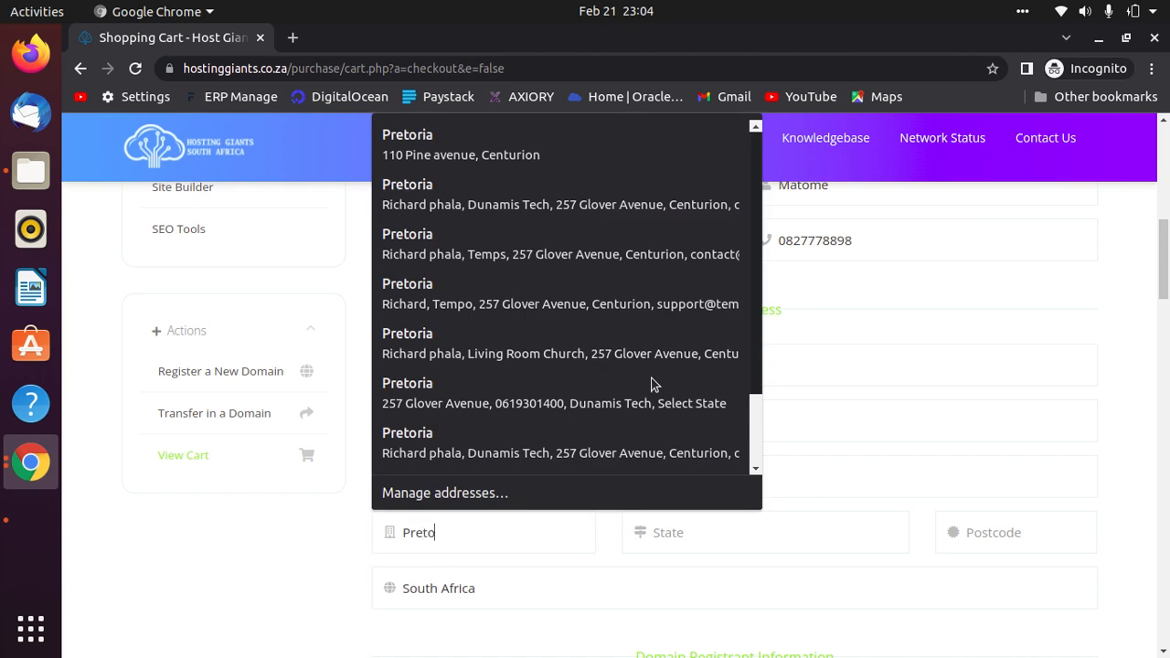
pyautogui.press('Tab')
pyautogui.write('Gauteng')
pyautogui.press('Tab')
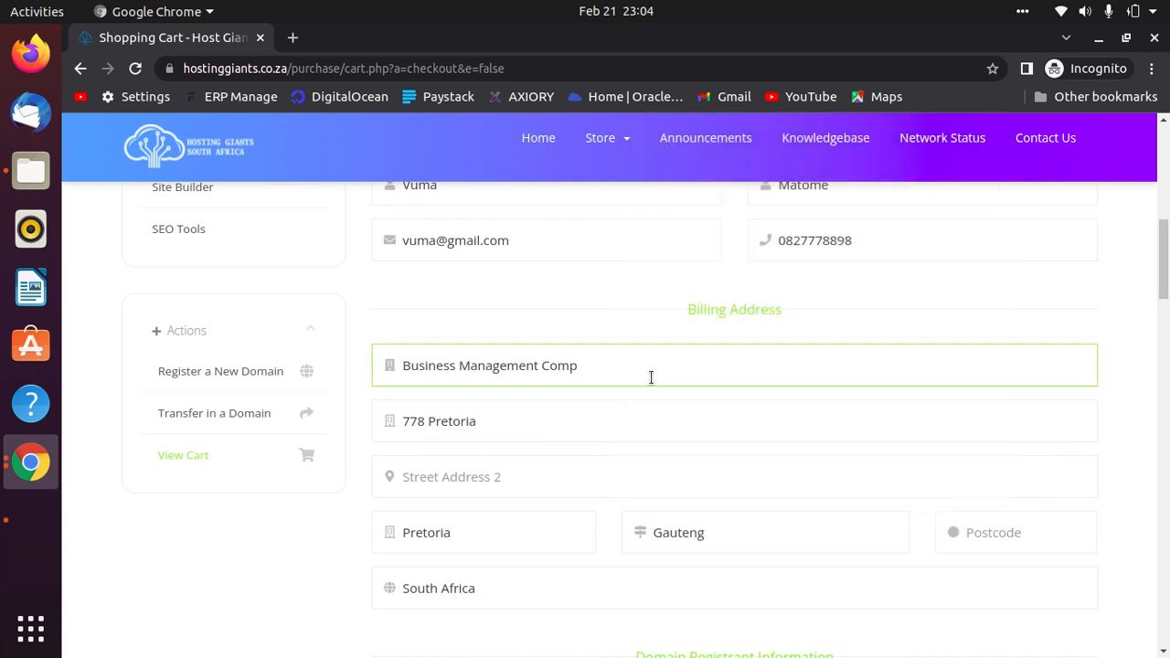
pyautogui.write('0127')
pyautogui.scroll(-3, 797, 448)
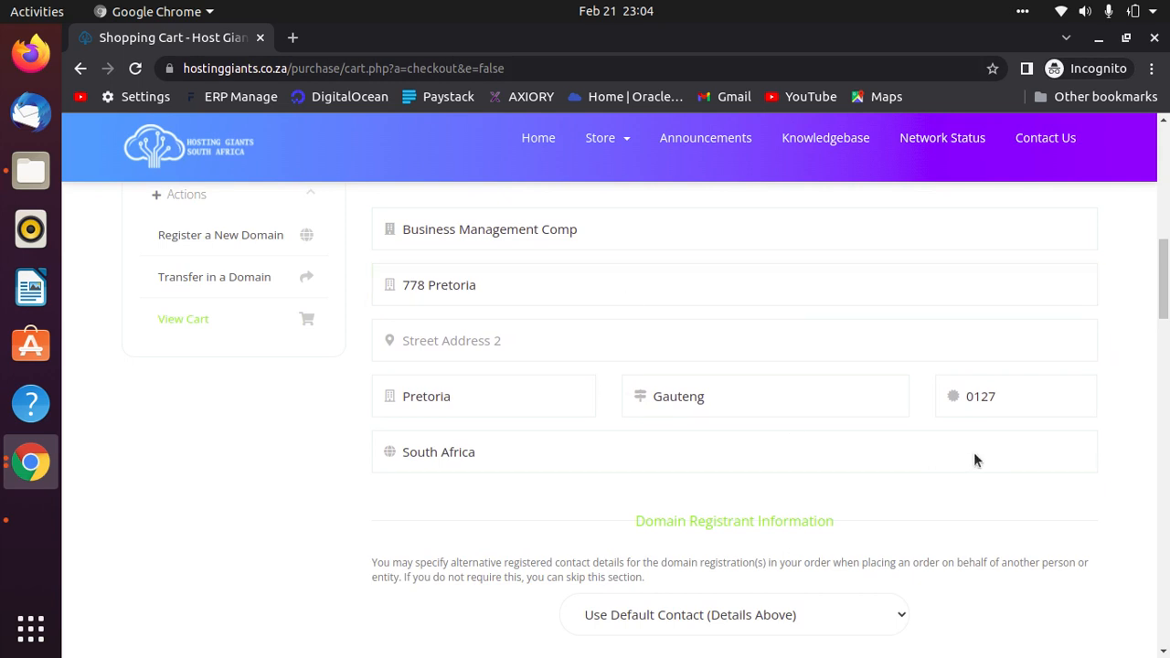
pyautogui.scroll(-5, 905, 445)
pyautogui.scroll(-3, 914, 430)
pyautogui.click(561, 346)
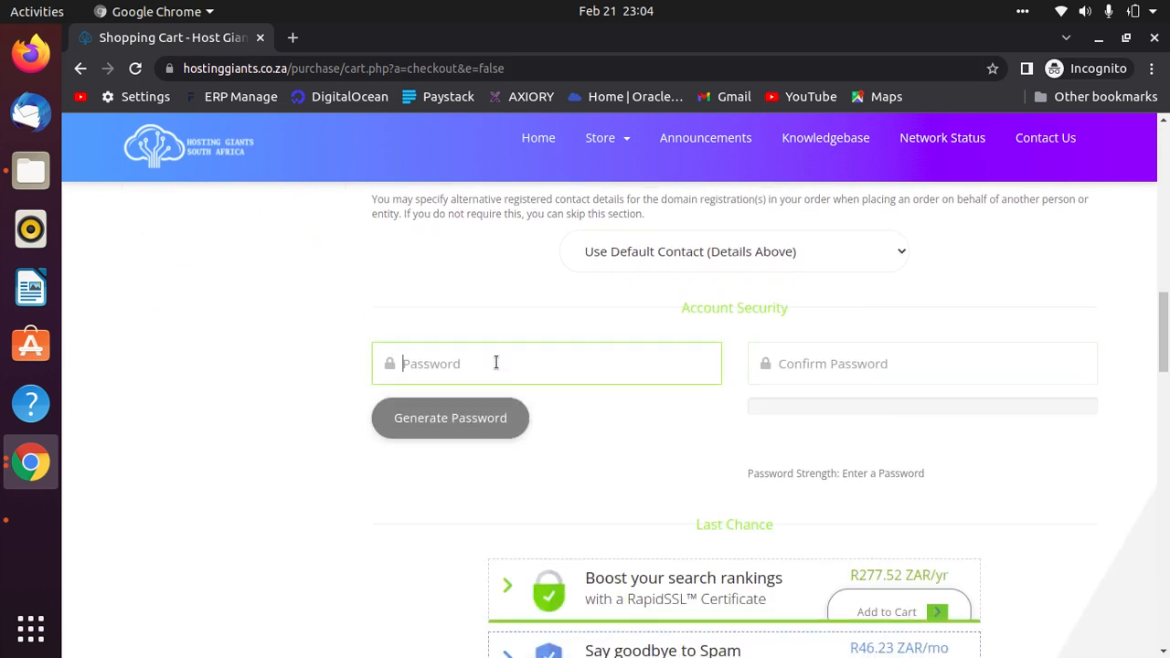
# Type the account password and retype it in Confirm Password.
pyautogui.write('1234')
pyautogui.press('BackSpace')
pyautogui.press('BackSpace')
pyautogui.press('BackSpace')
pyautogui.press('BackSpace')
pyautogui.write('12')
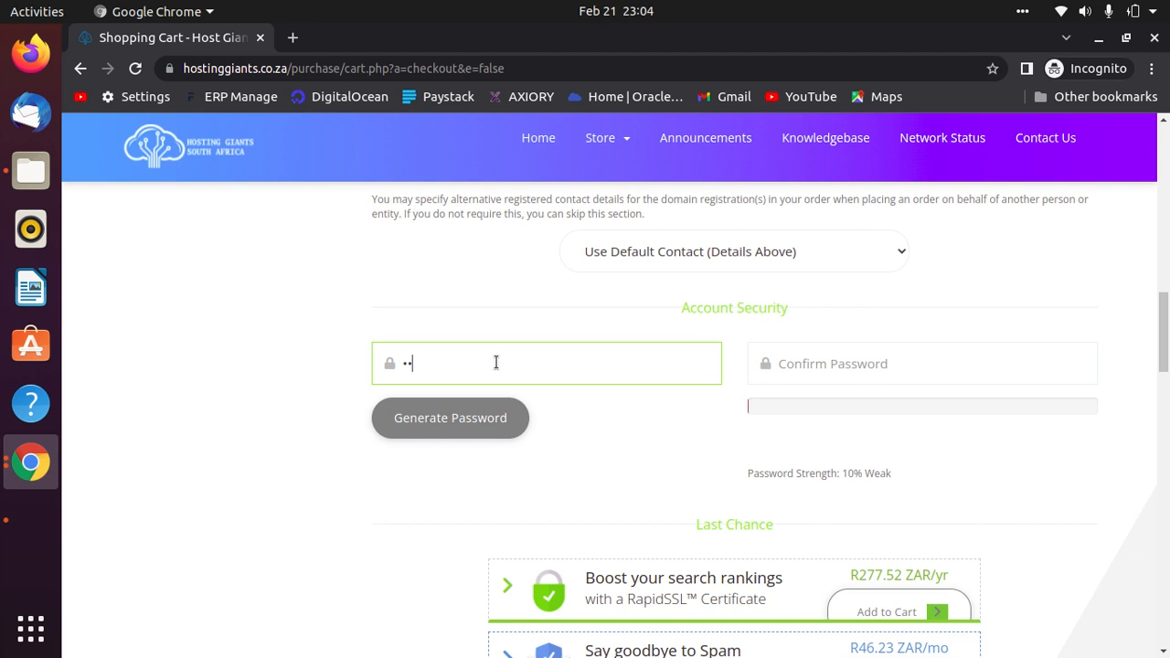
pyautogui.write('345678')
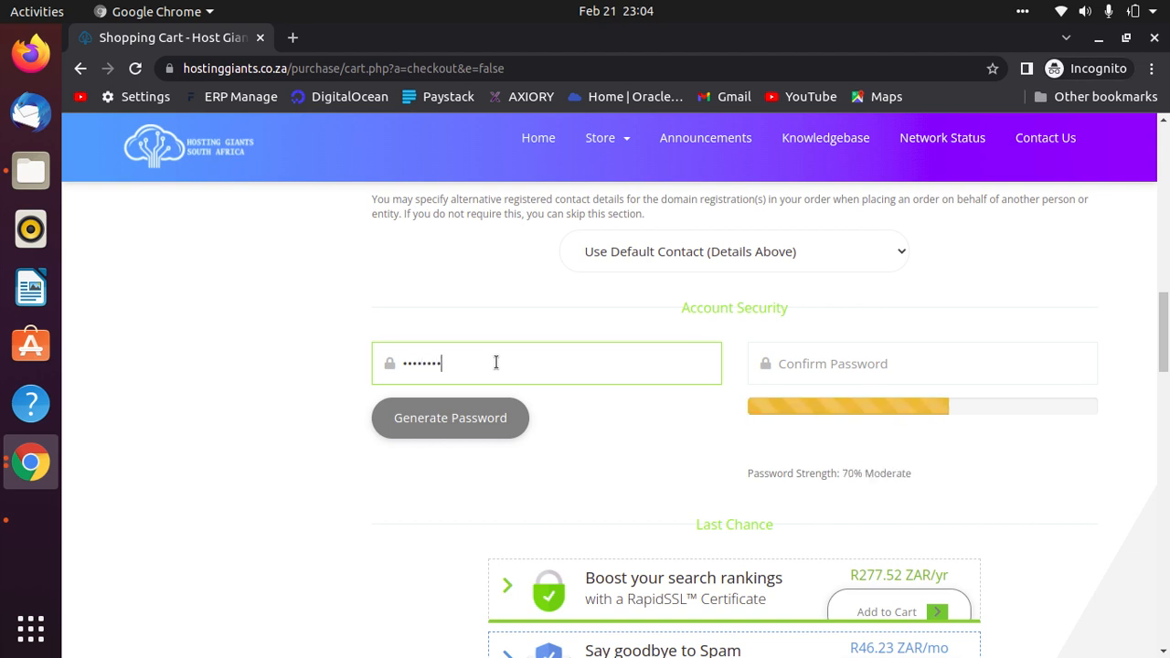
pyautogui.write('90')
pyautogui.press('Tab')
pyautogui.write('123456789')
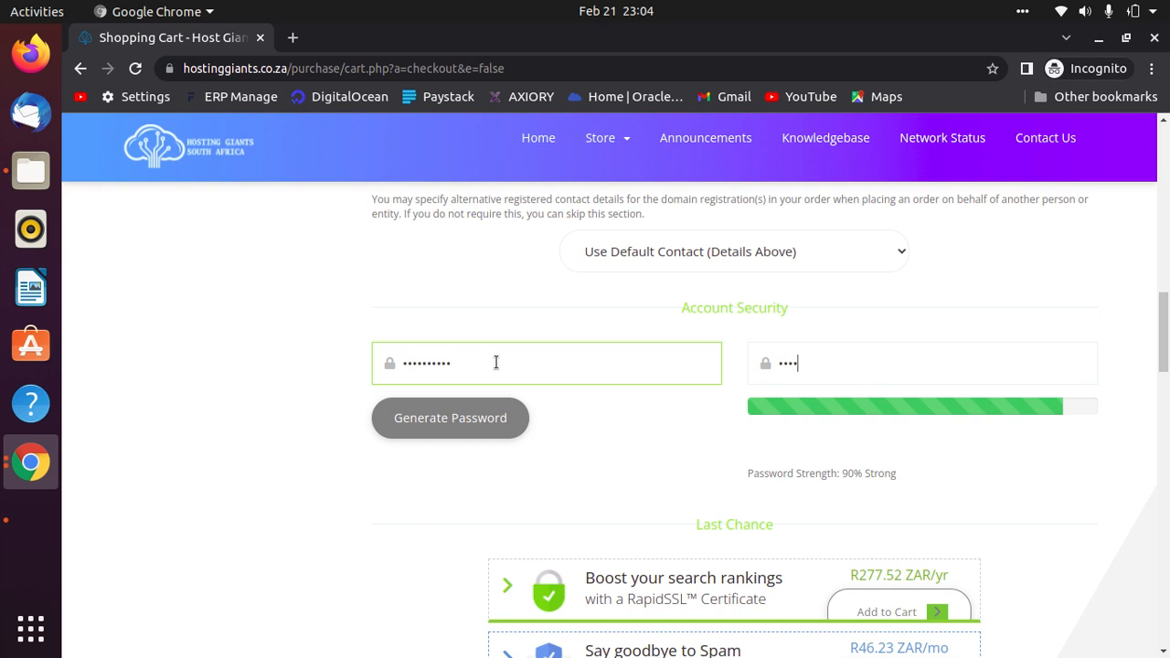
pyautogui.write('0')
pyautogui.scroll(-5, 1090, 514)
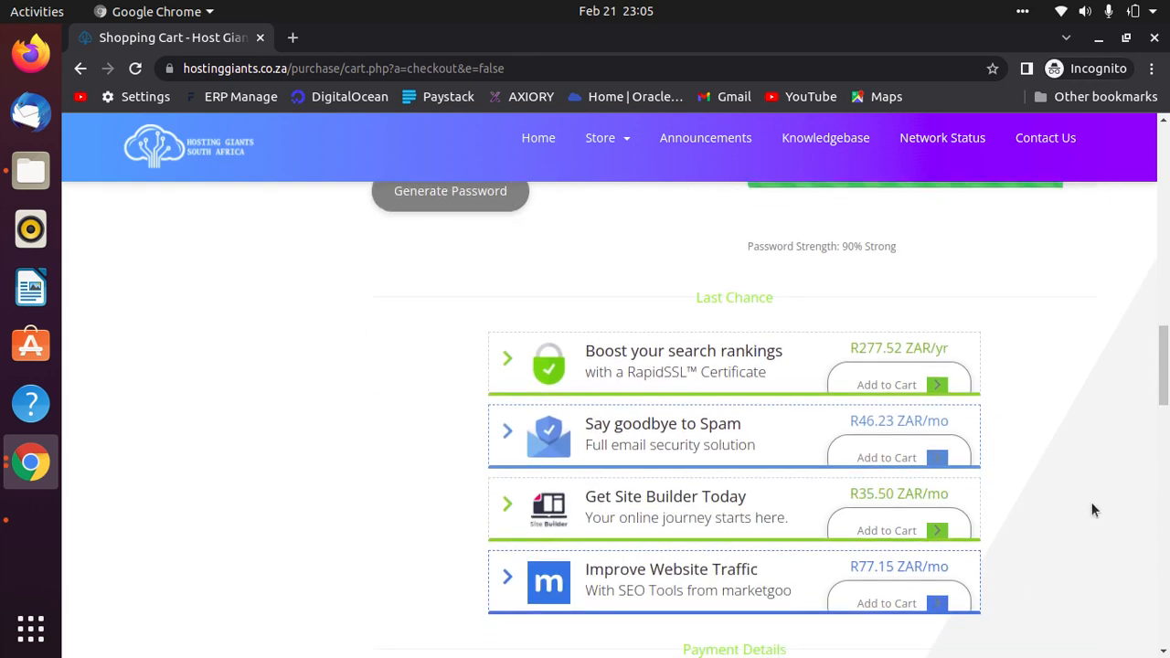
pyautogui.scroll(-5, 1043, 457)
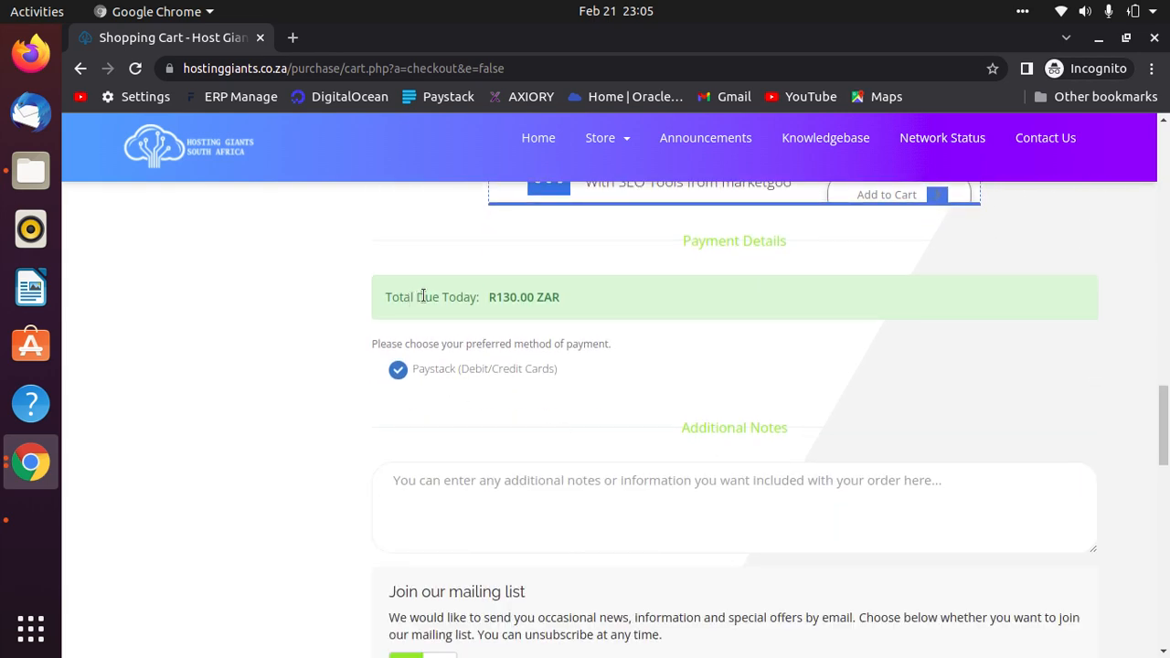
pyautogui.moveTo(568, 296); pyautogui.dragTo(385, 300)
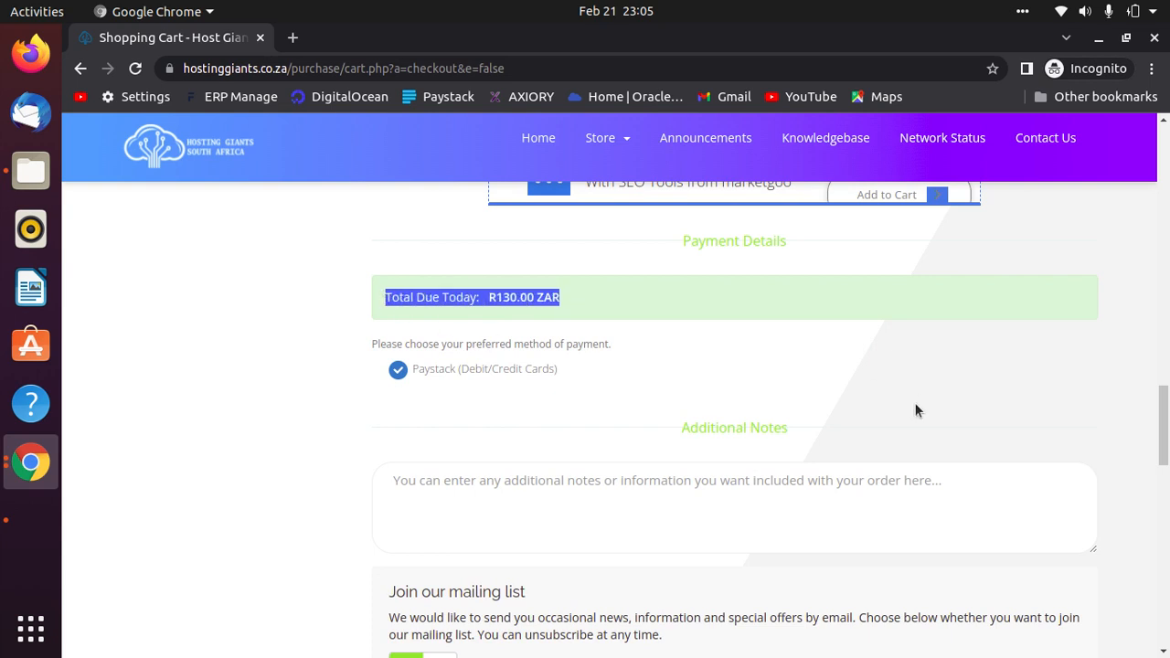
pyautogui.click(708, 381)
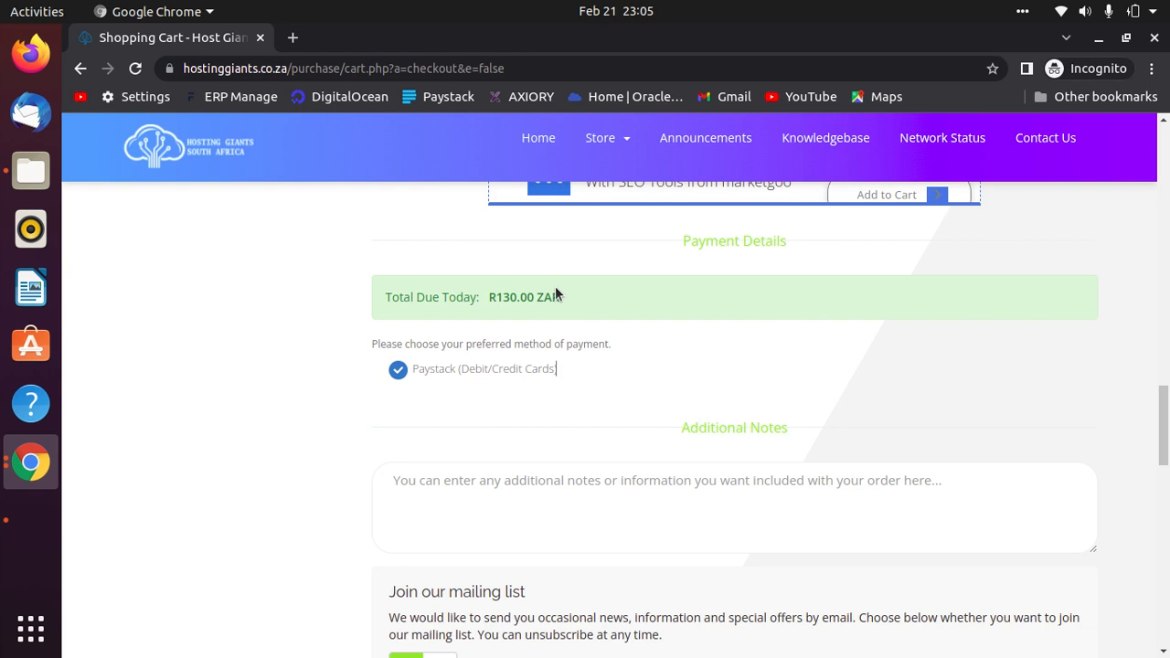
pyautogui.scroll(-4, 624, 359)
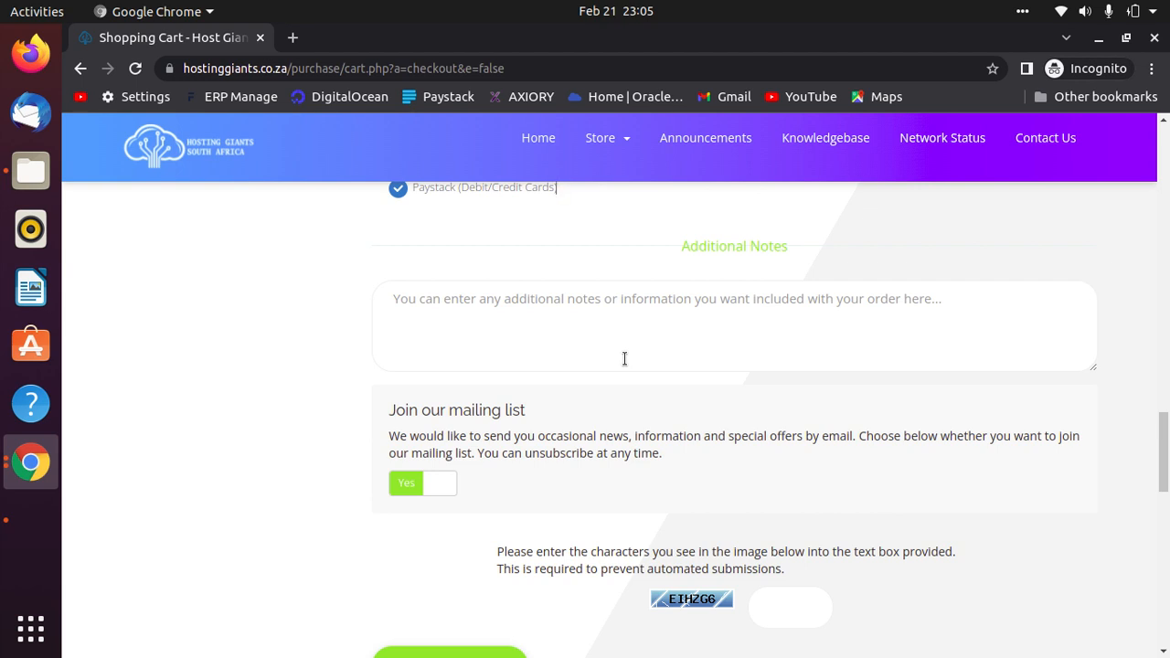
pyautogui.scroll(-5, 907, 465)
pyautogui.scroll(6, 903, 440)
pyautogui.scroll(3, 899, 439)
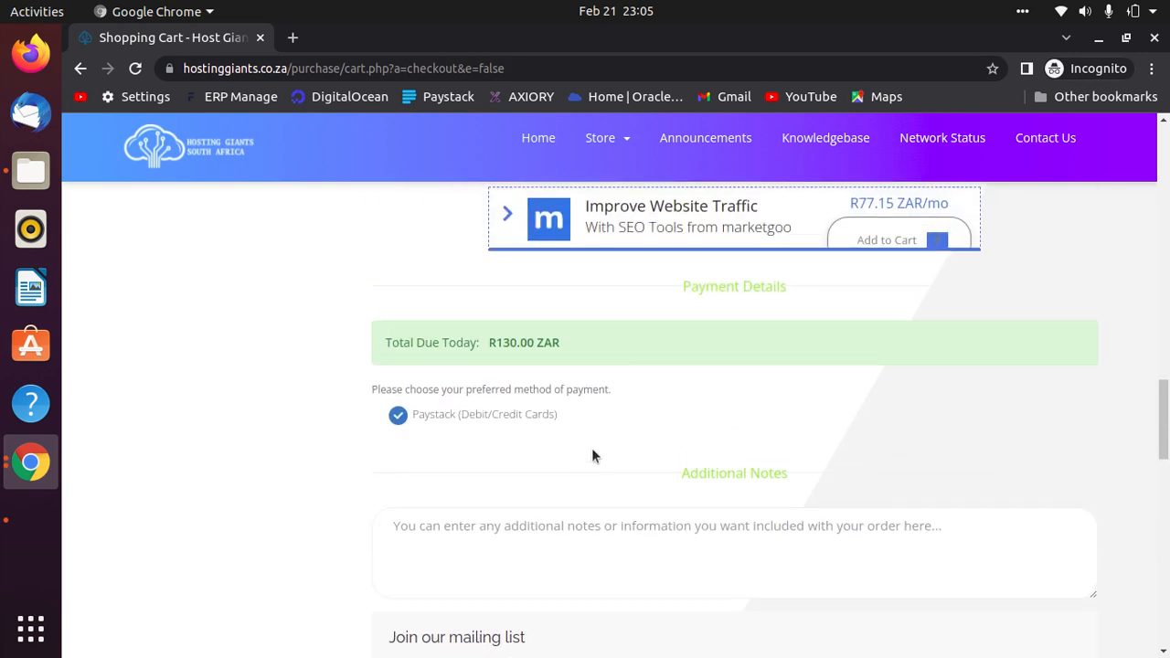
pyautogui.scroll(-7, 884, 485)
# Enter the characters shown in the anti-bot verification image.
pyautogui.click(788, 424)
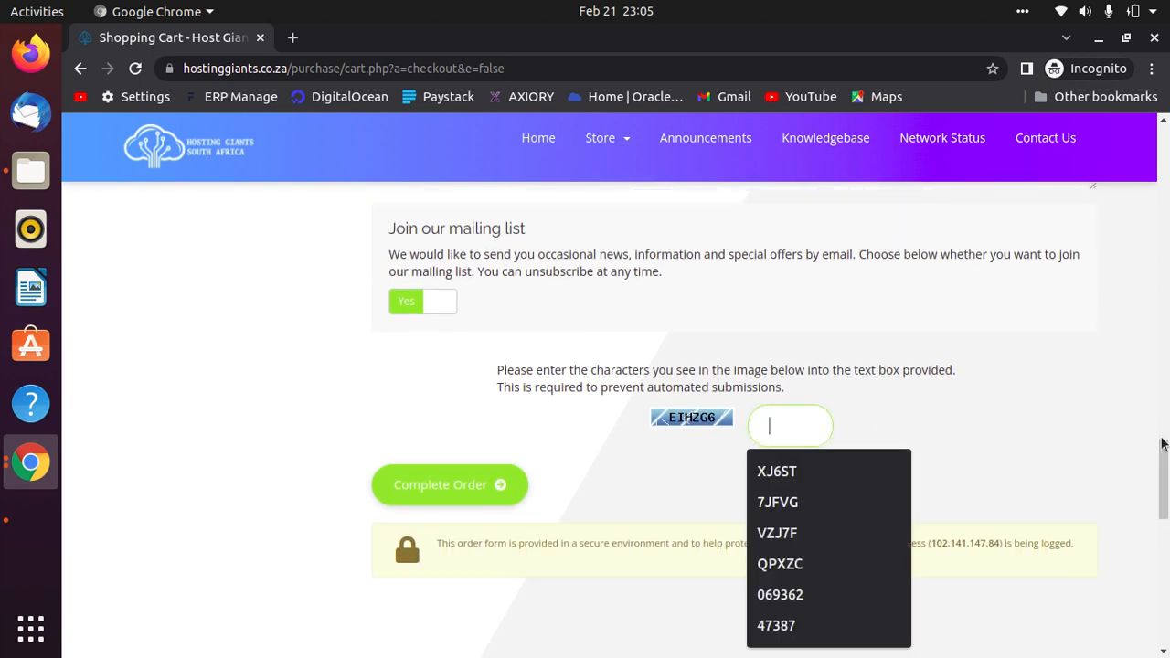
pyautogui.write('EI')
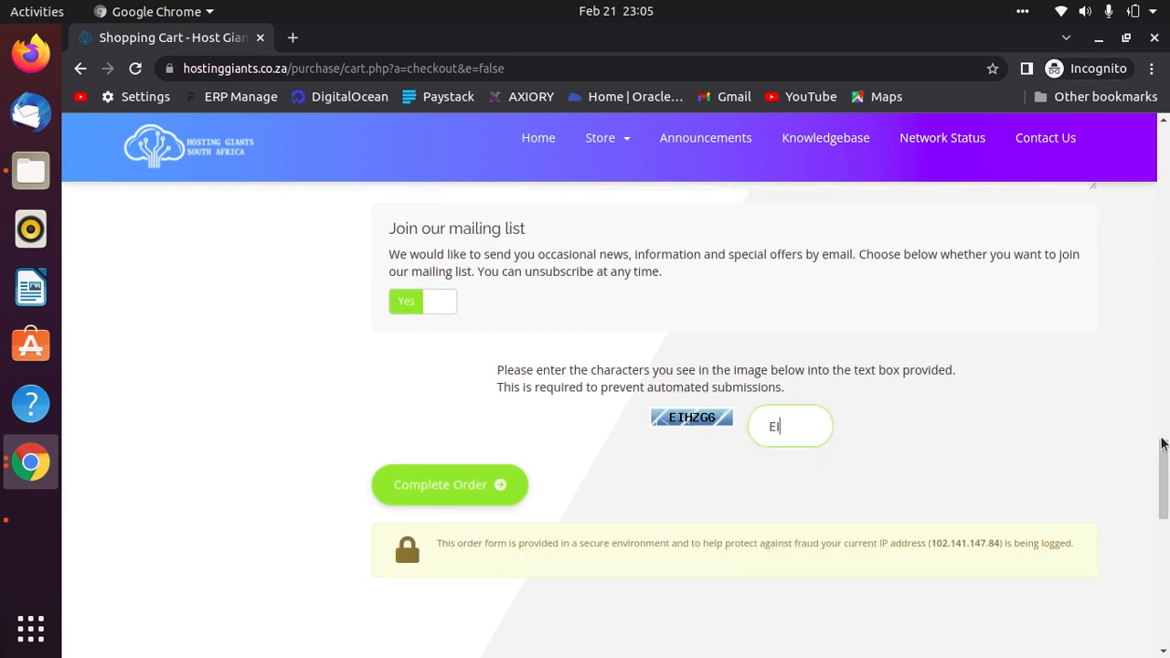
pyautogui.press('BackSpace')
pyautogui.write('IHZG')
# Click Complete Order and scroll to the password-mismatch error in Account Security.
pyautogui.click(479, 499)
pyautogui.scroll(11, 893, 539)
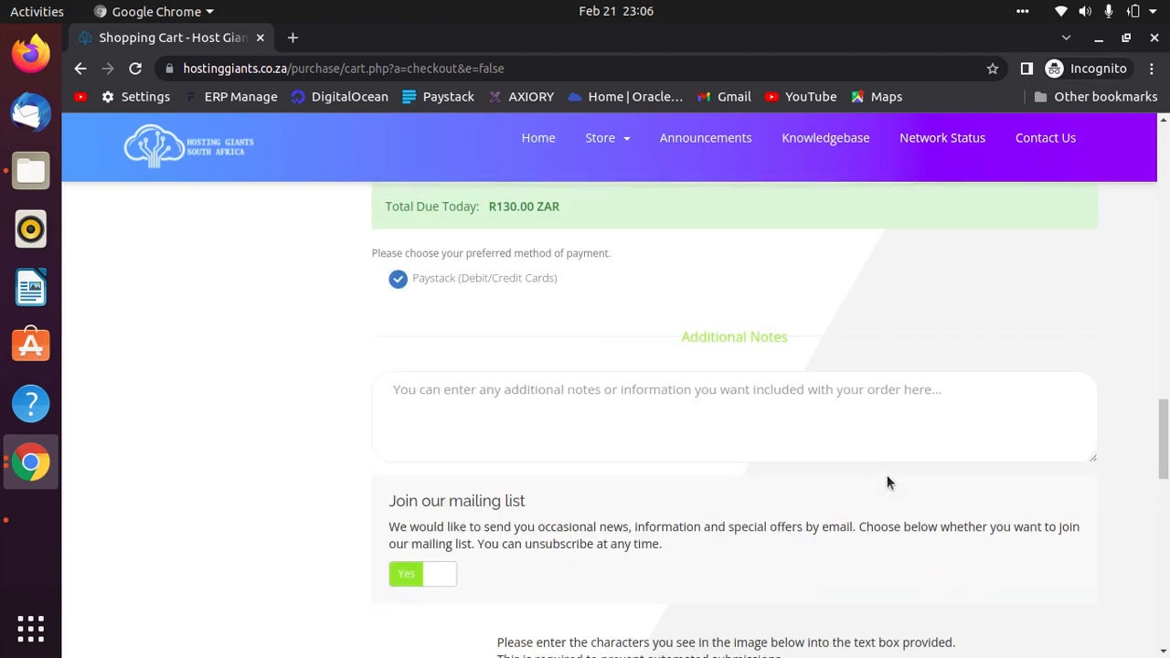
pyautogui.scroll(-3, 797, 499)
pyautogui.scroll(-5, 791, 497)
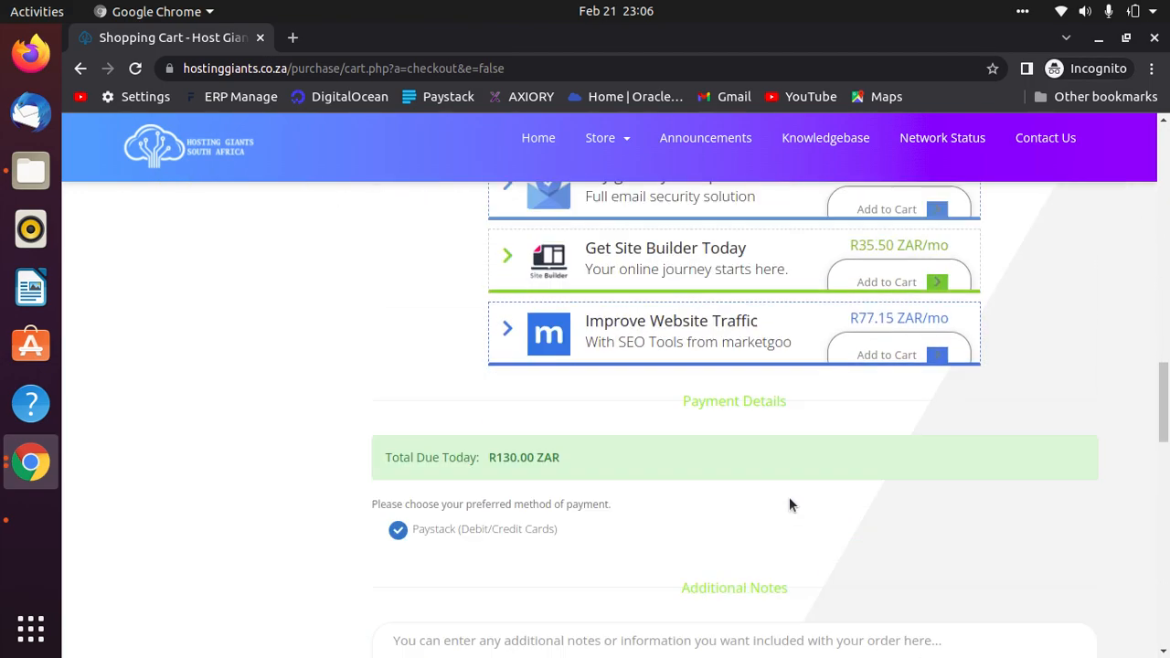
pyautogui.scroll(3, 958, 505)
pyautogui.scroll(10, 955, 498)
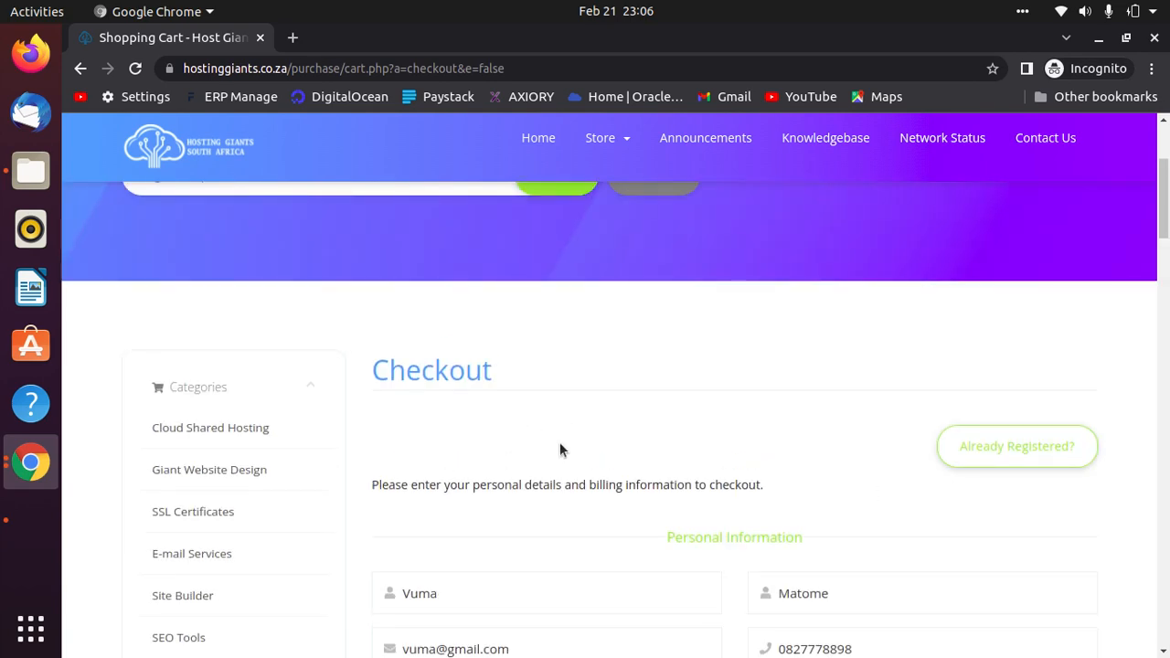
pyautogui.scroll(-6, 945, 547)
pyautogui.scroll(-12, 945, 552)
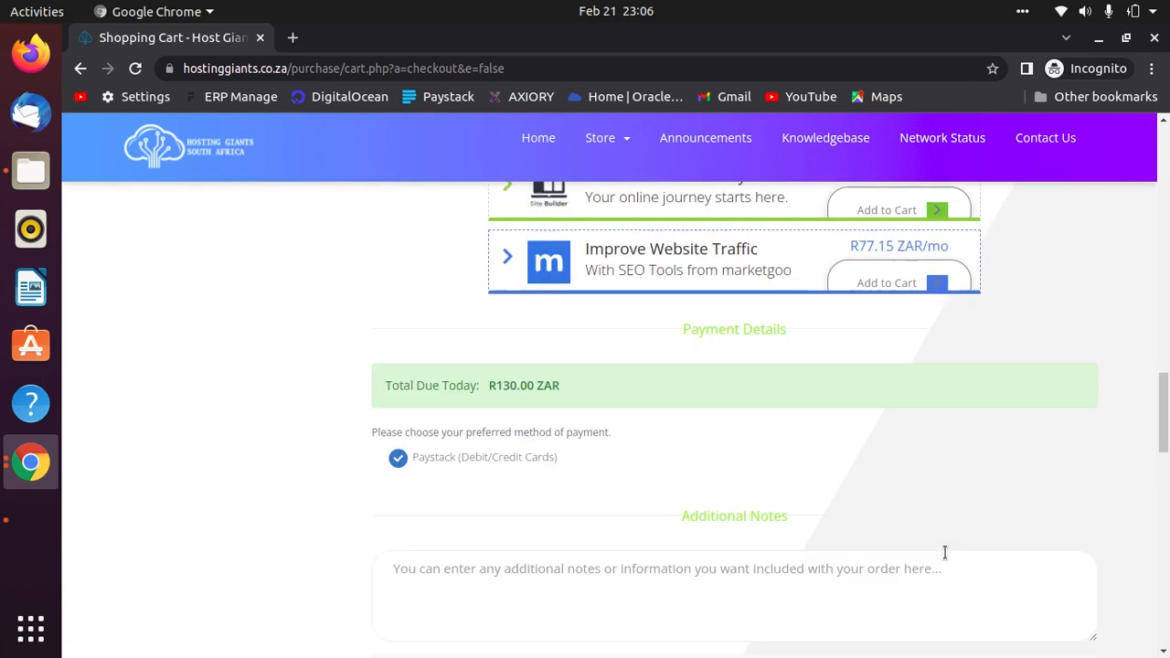
pyautogui.scroll(-4, 943, 551)
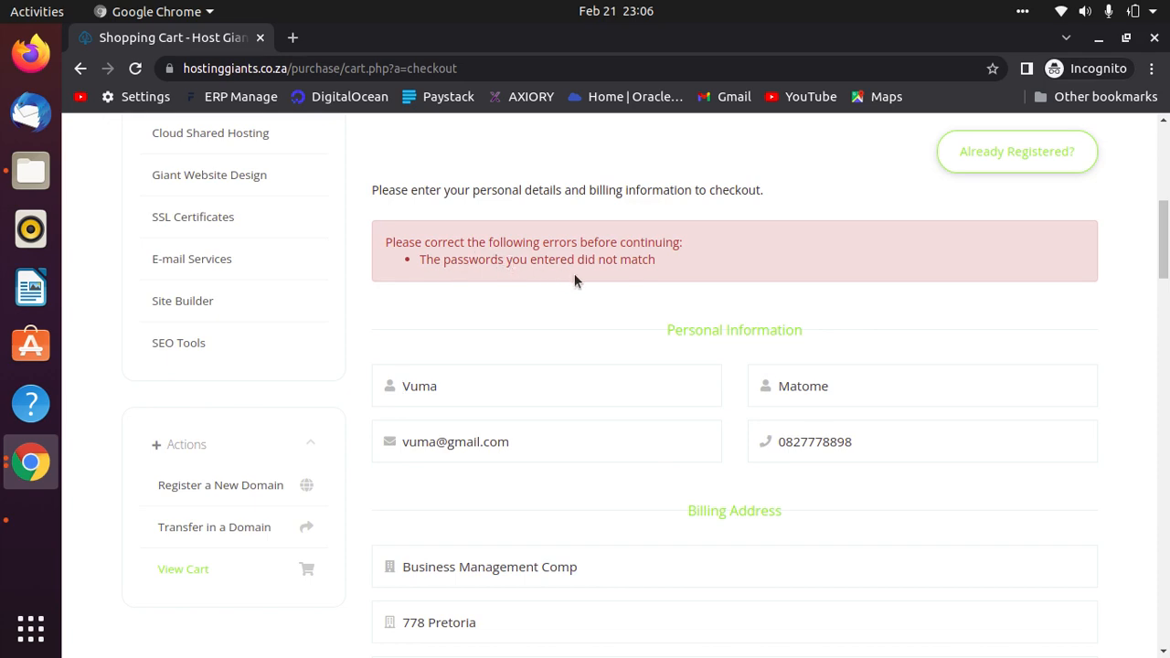
pyautogui.scroll(-3, 956, 405)
pyautogui.scroll(-5, 953, 404)
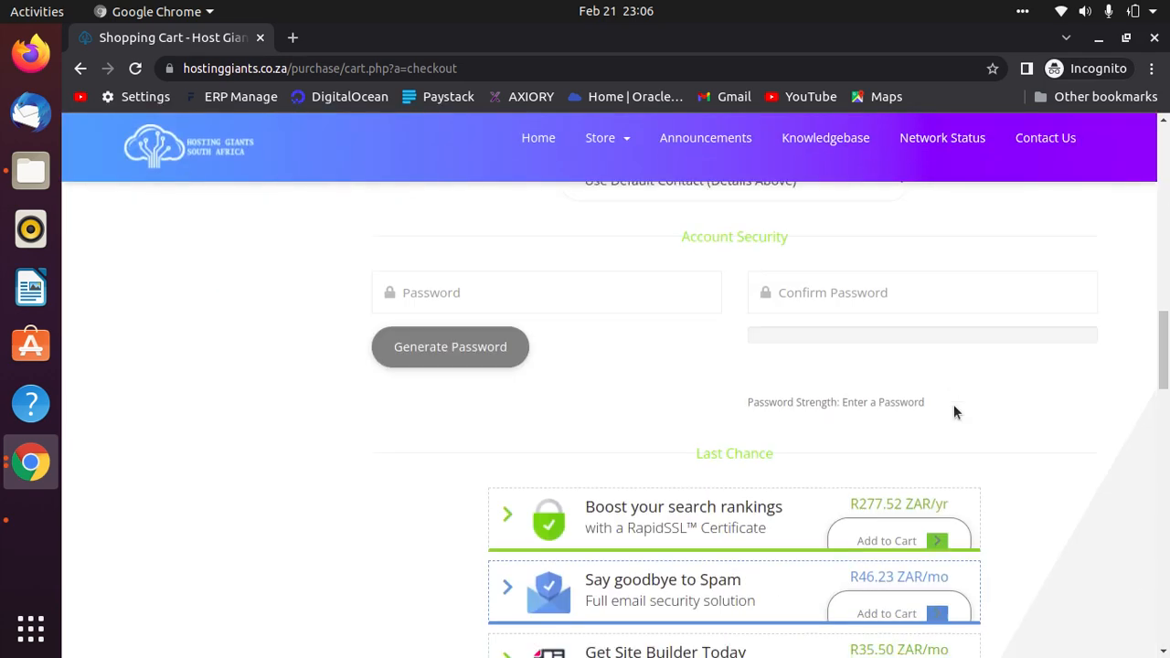
pyautogui.scroll(1, 518, 353)
# Re-enter the account password in both Password and Confirm Password fields.
pyautogui.click(530, 427)
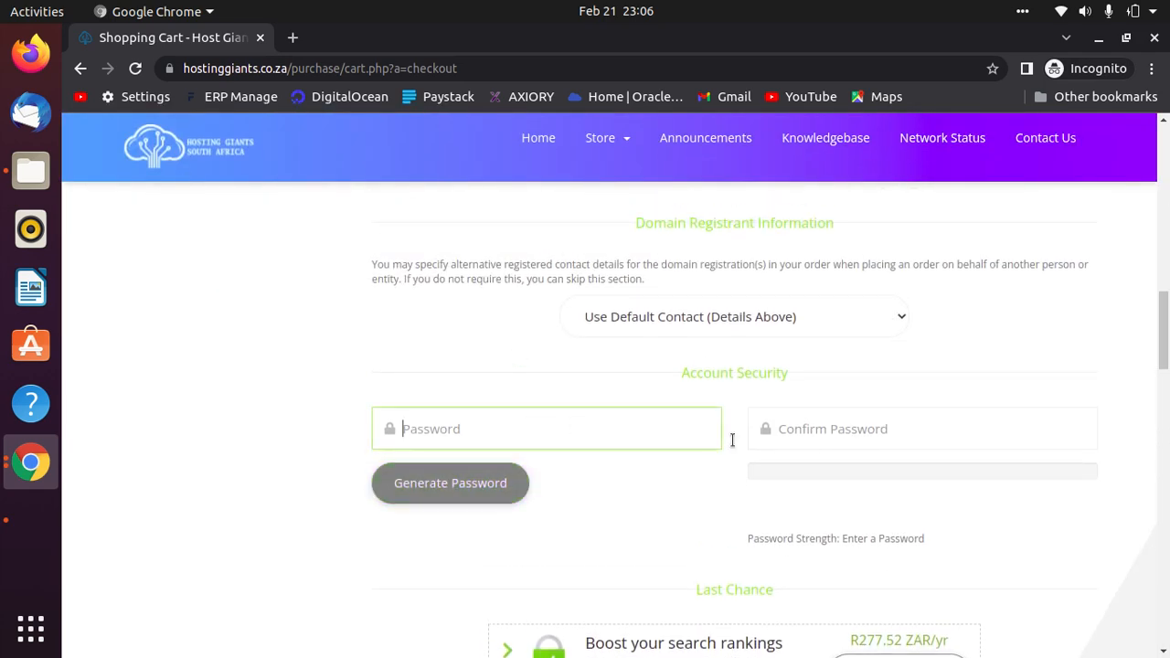
pyautogui.write('•')
pyautogui.press('BackSpace')
pyautogui.write('••••')
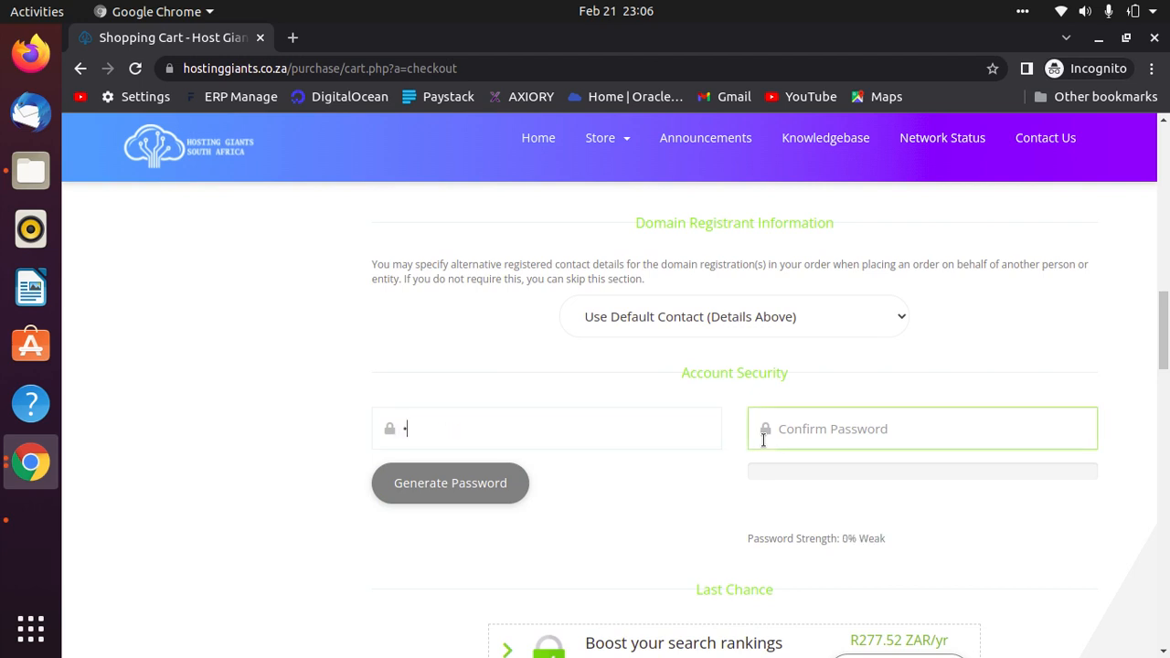
pyautogui.press('BackSpace')
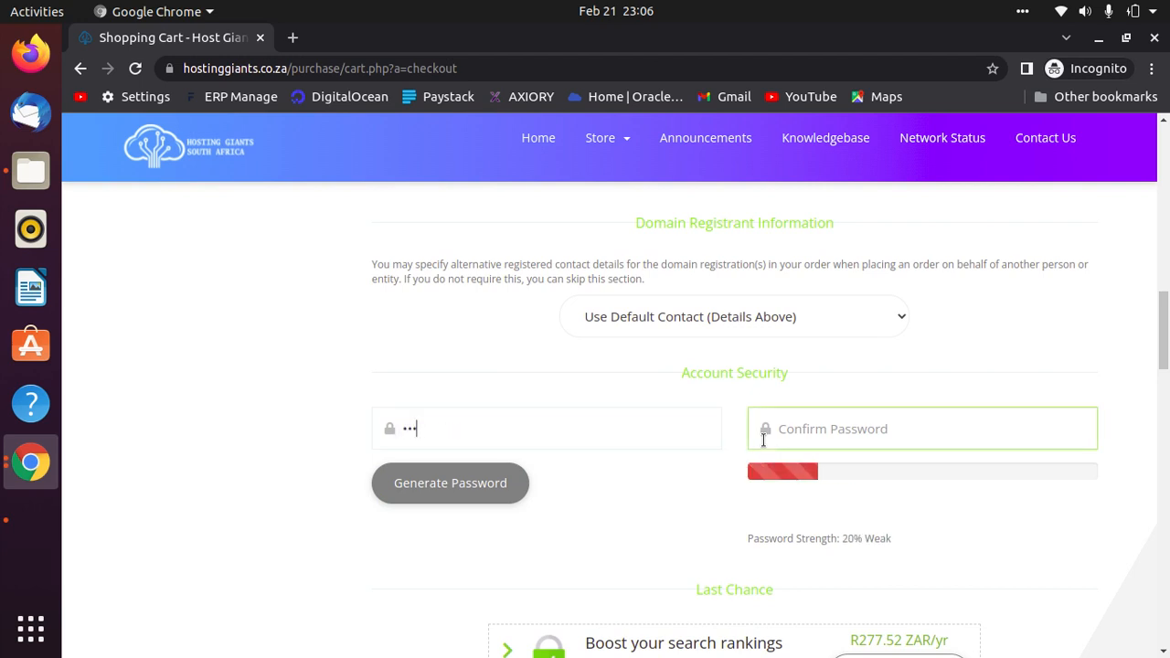
pyautogui.write('•••••••')
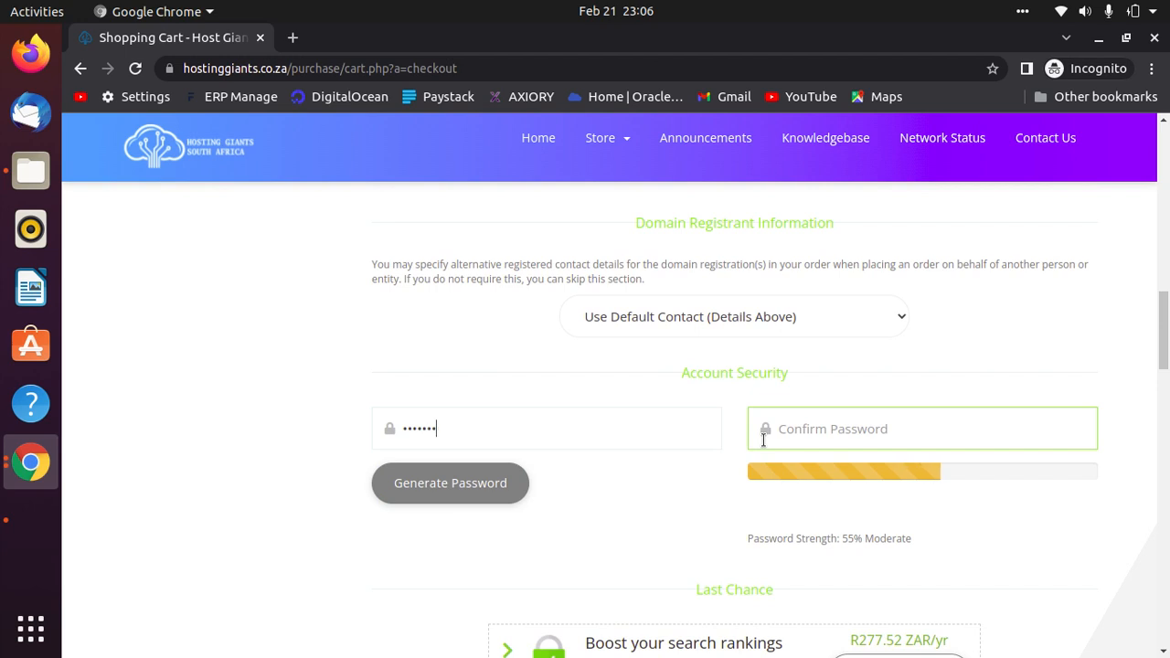
pyautogui.click(763, 439)
pyautogui.write('••••••••••')
# Retype the image-verification characters in the captcha box.
pyautogui.scroll(-1, 780, 423)
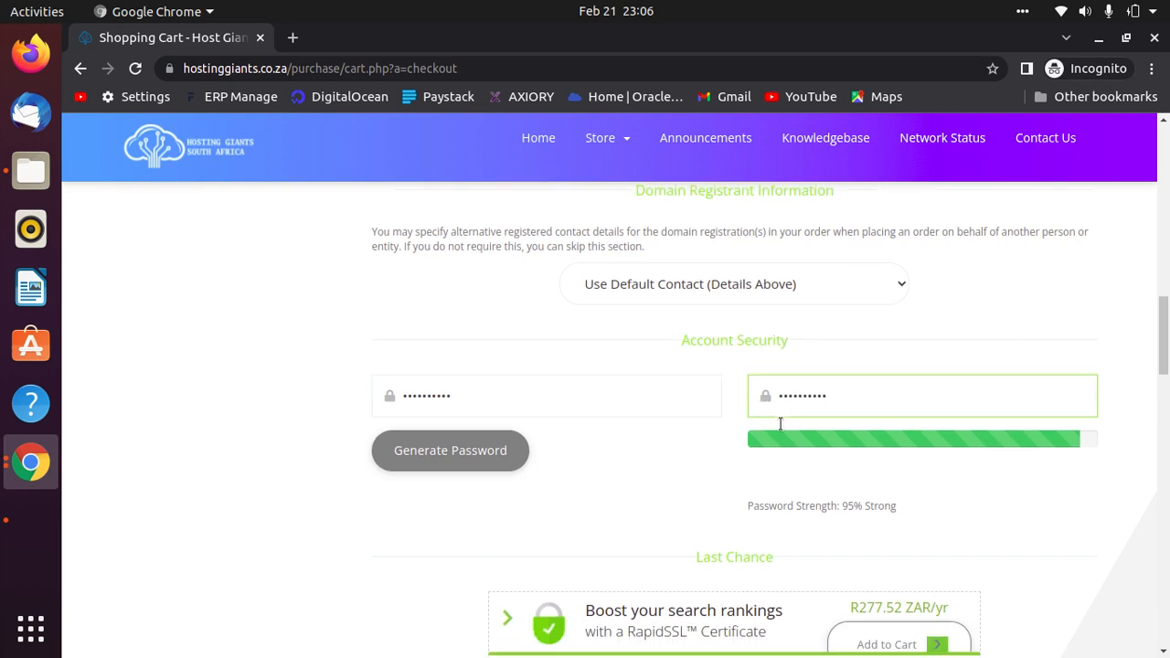
pyautogui.scroll(-10, 780, 424)
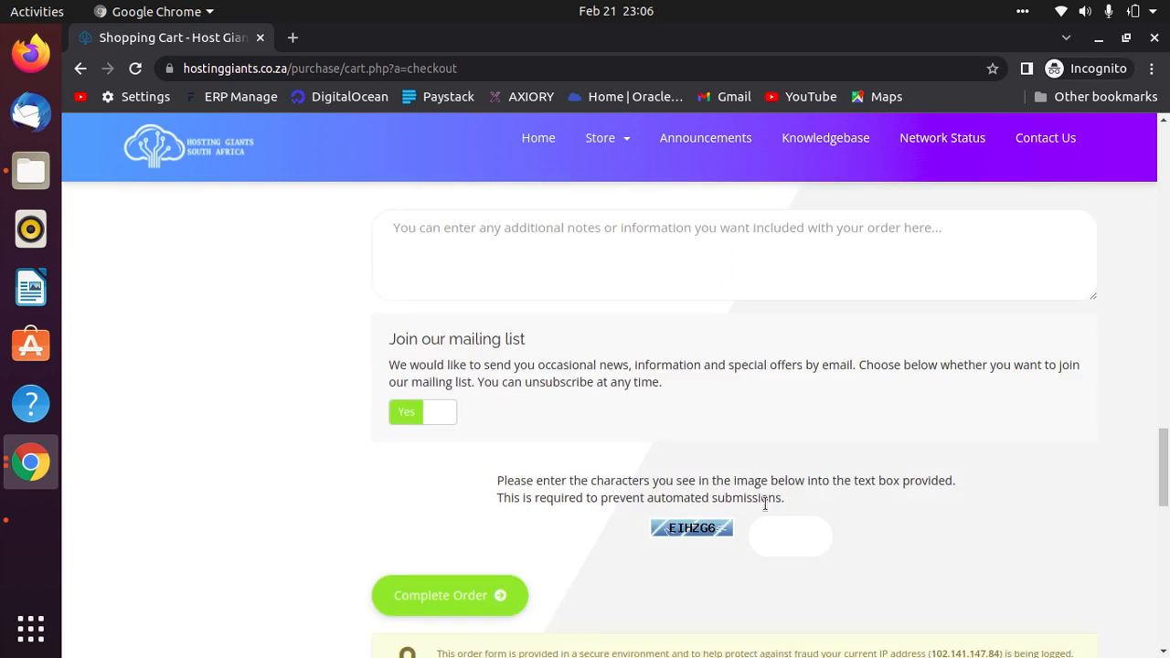
pyautogui.click(775, 535)
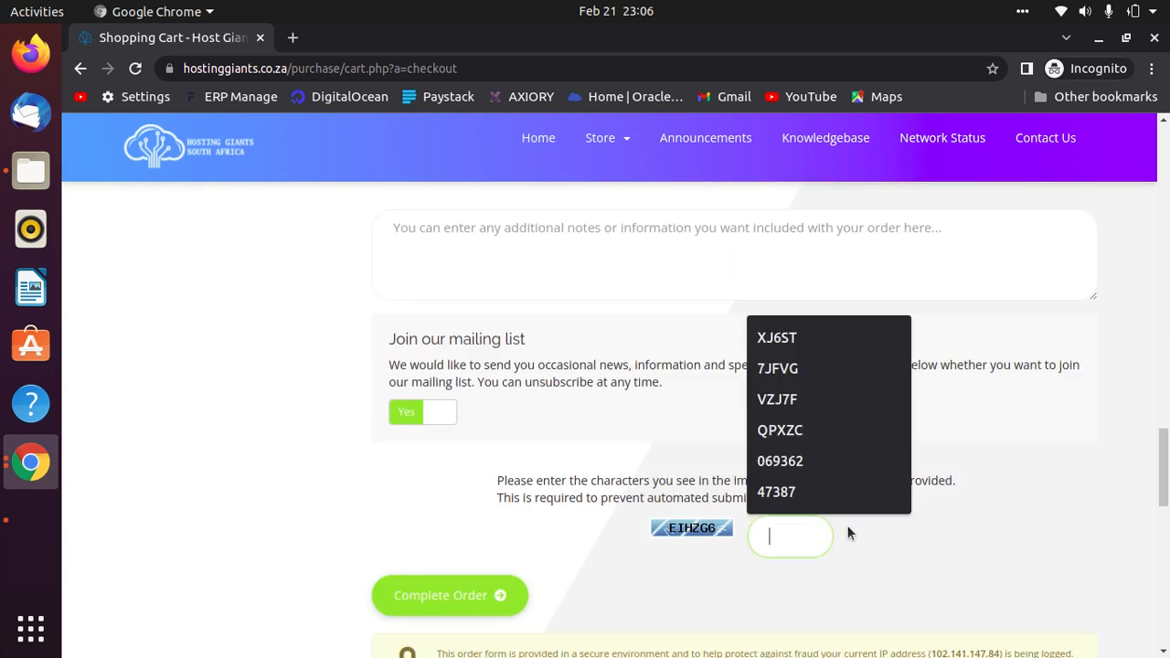
pyautogui.write('E')
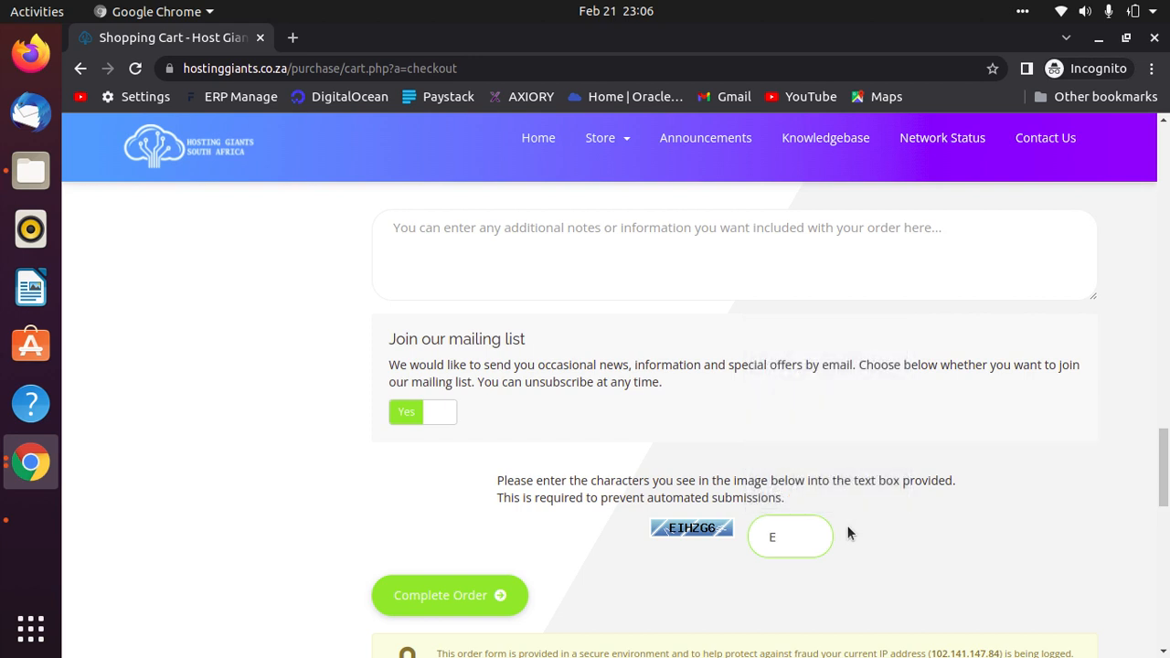
pyautogui.write('IHZG')
# Submit the Hosting Giants order so Paystack asks for the ZAR 130 card payment.
pyautogui.click(395, 599)
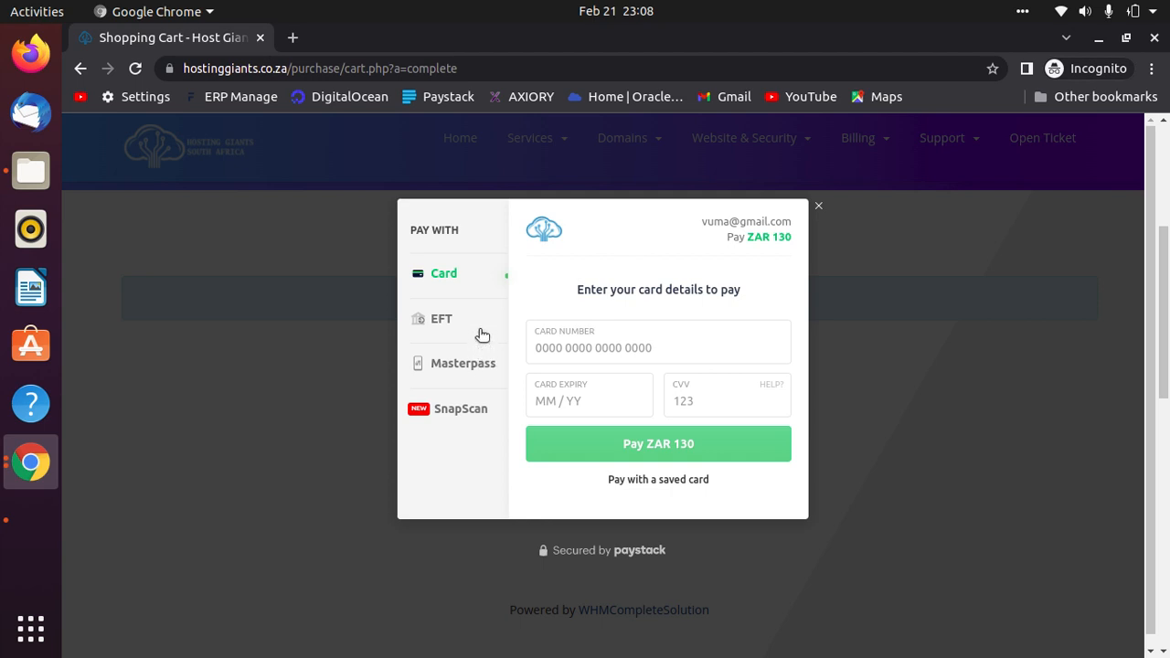
# Switch the Paystack payment to EFT and authenticate it through Ozow for R 130.00.
pyautogui.click(448, 322)
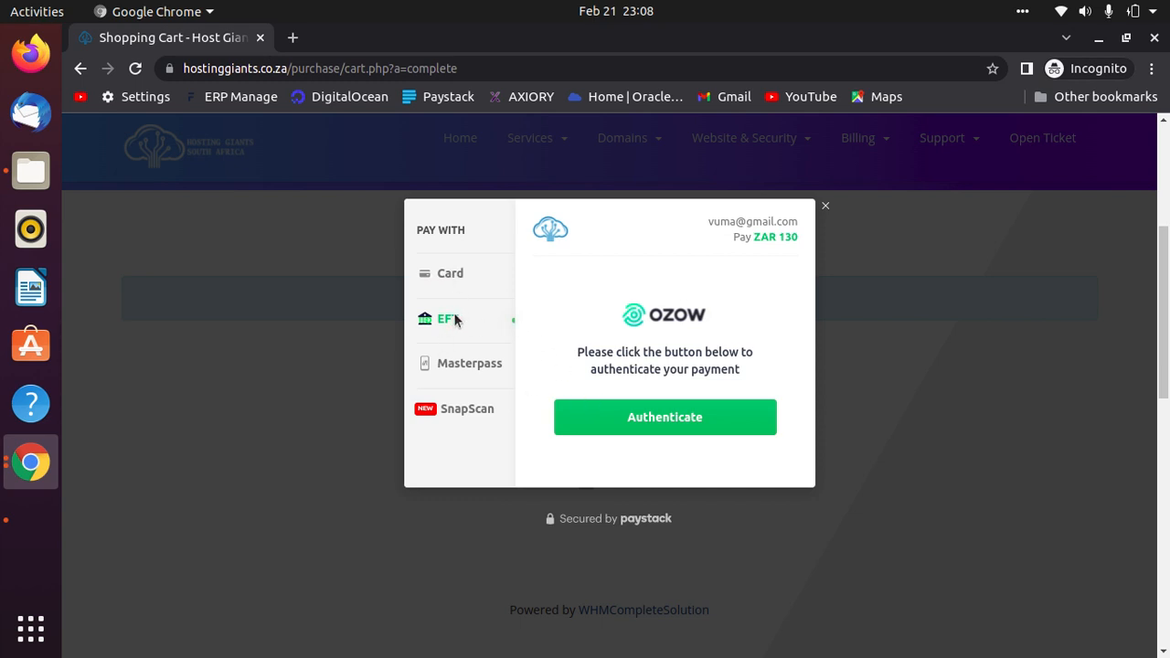
pyautogui.click(695, 419)
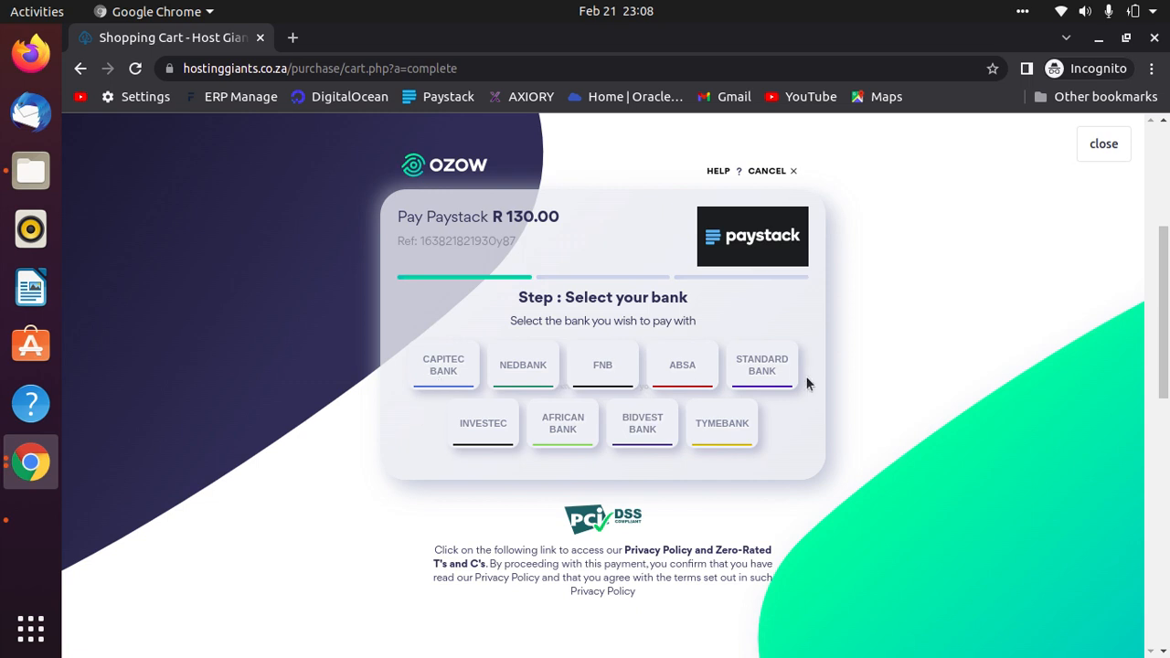
# Pick Capitec Bank in Ozow, inspect its username and password fields, then close the bank login.
pyautogui.click(434, 373)
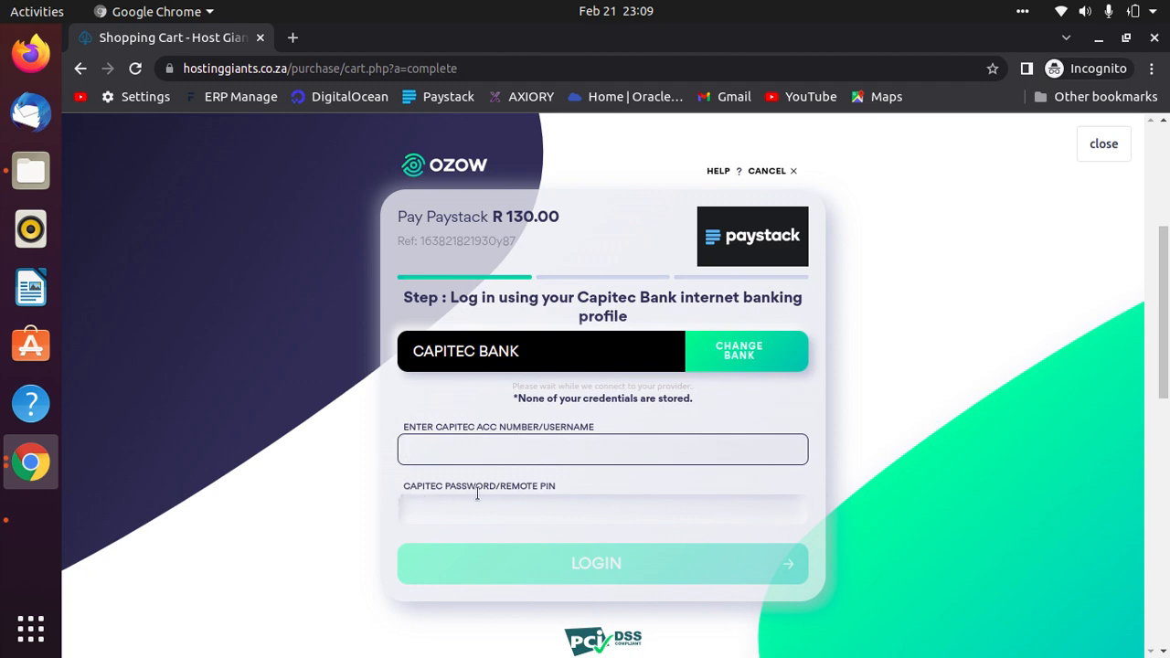
pyautogui.click(452, 516)
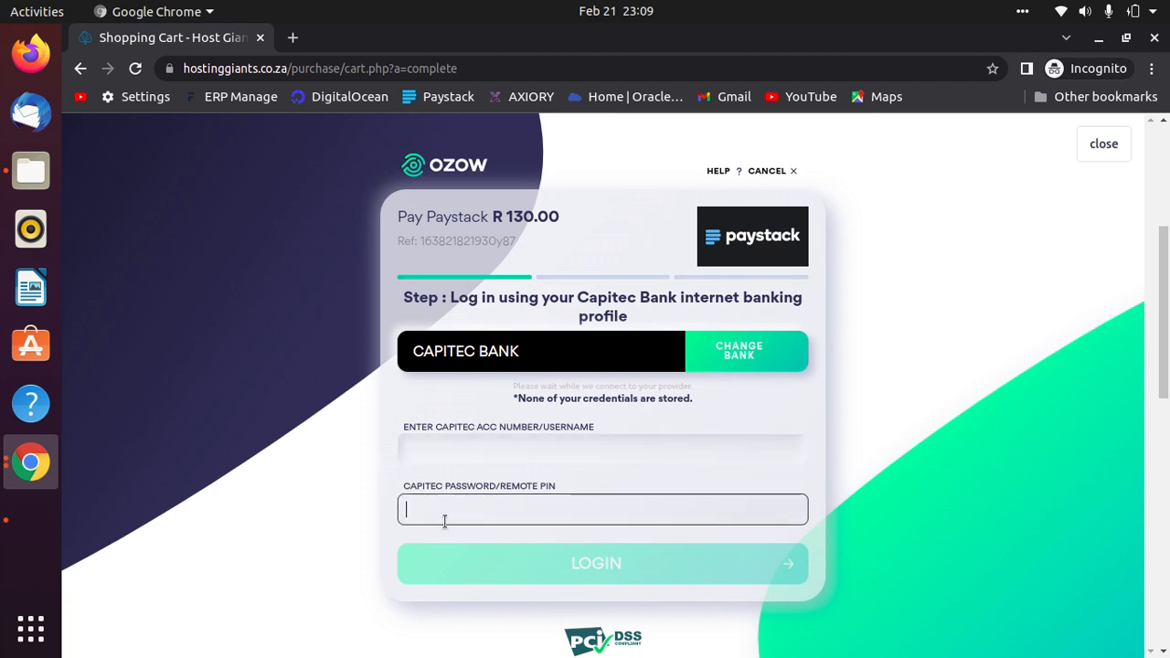
pyautogui.click(491, 437)
pyautogui.moveTo(594, 426); pyautogui.dragTo(541, 426)
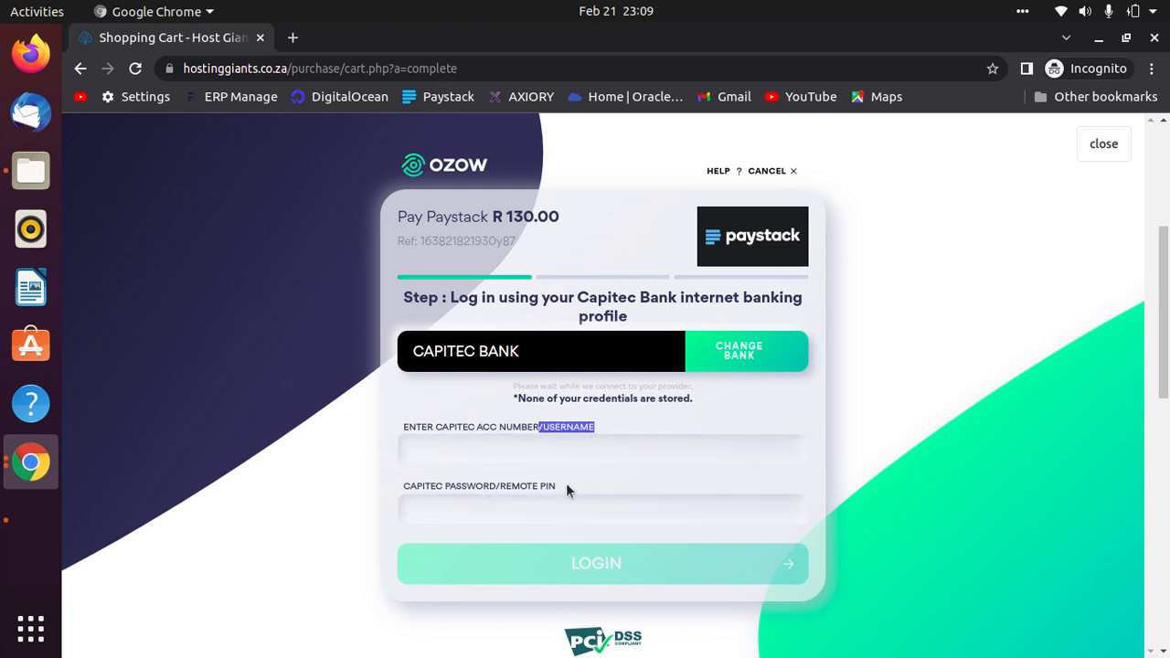
pyautogui.moveTo(555, 490); pyautogui.dragTo(506, 485)
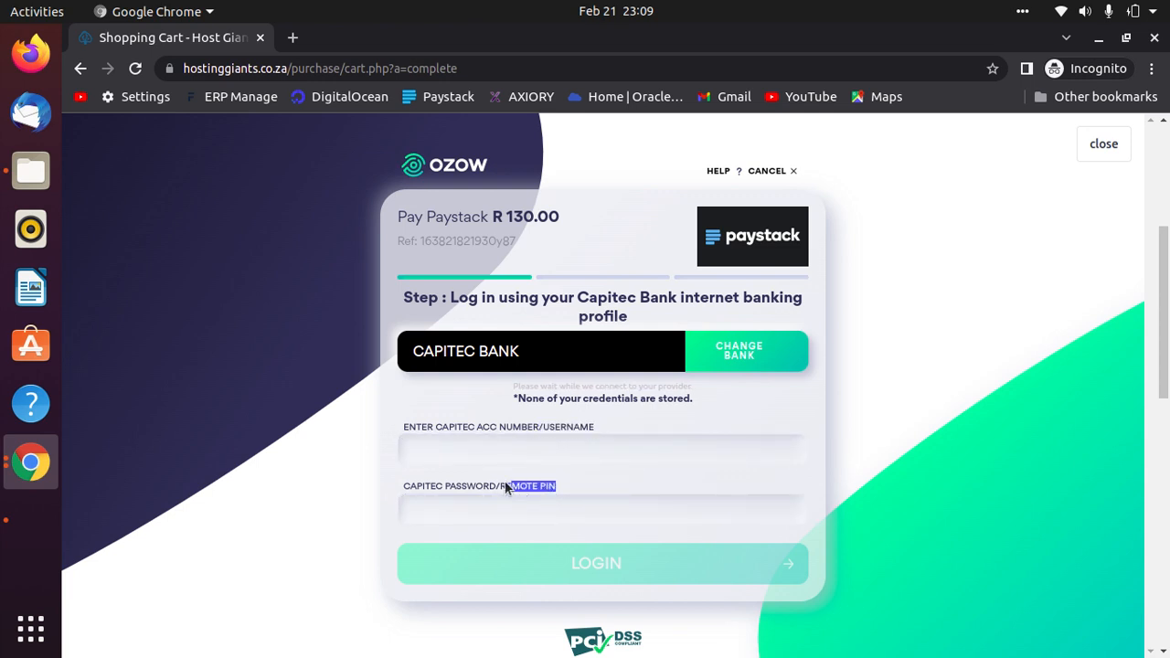
pyautogui.click(542, 511)
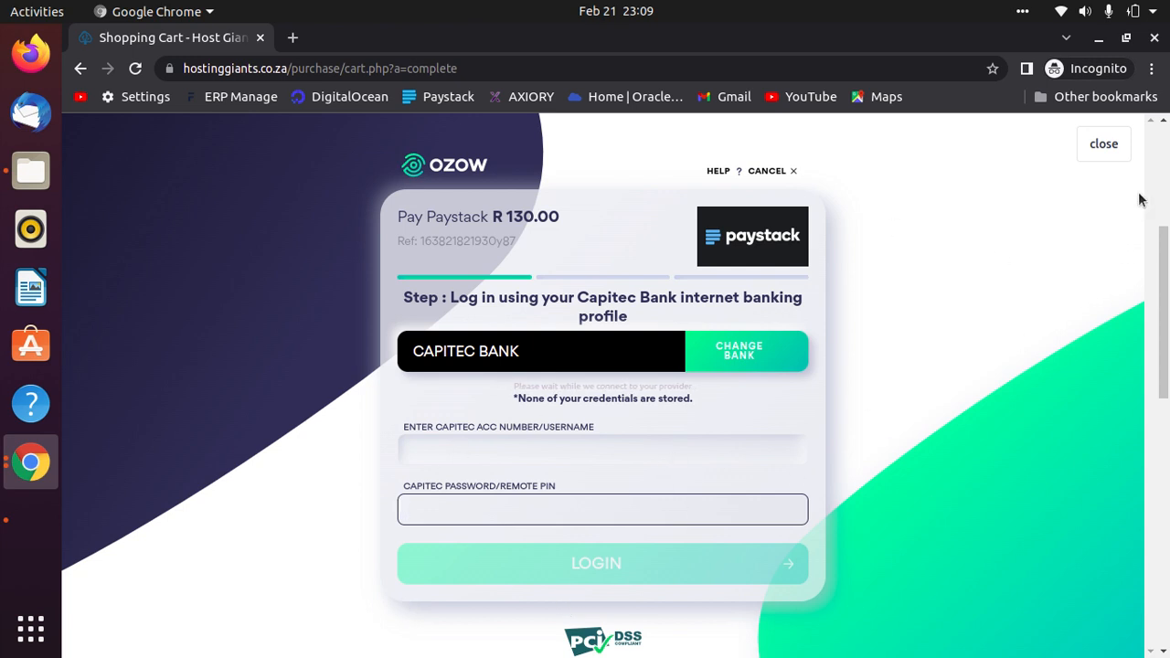
pyautogui.click(1103, 144)
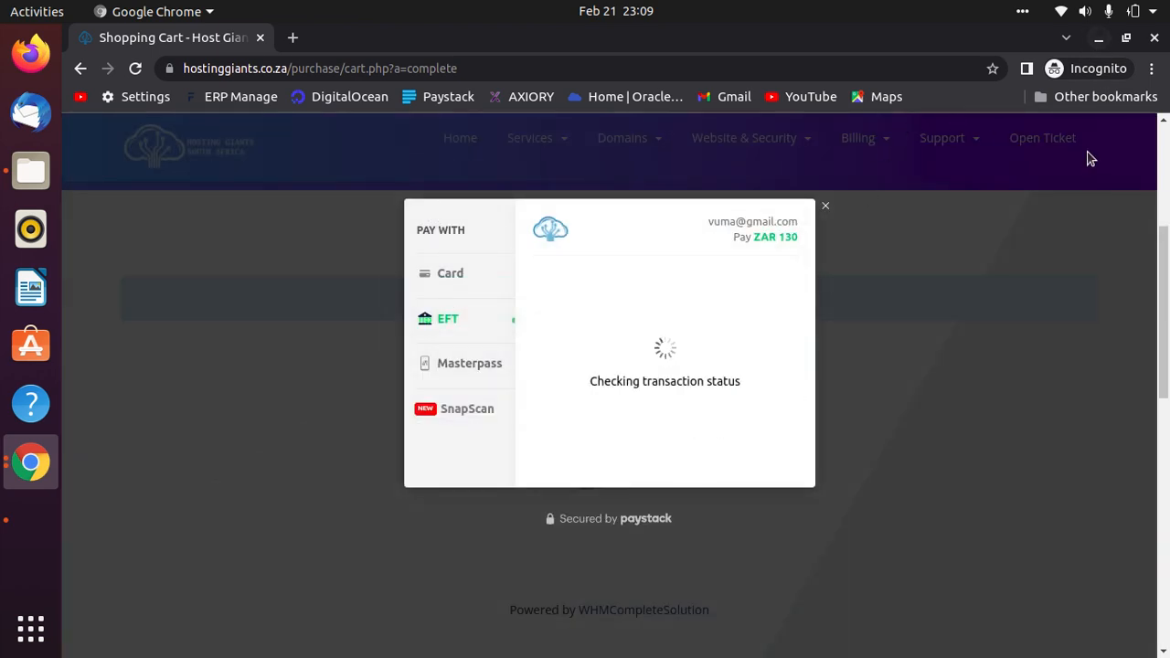
# Open the Invoice Payment Confirmation email, highlight the R130.00 ZAR Sub Total, and return to the inbox.
pyautogui.click(1099, 37)
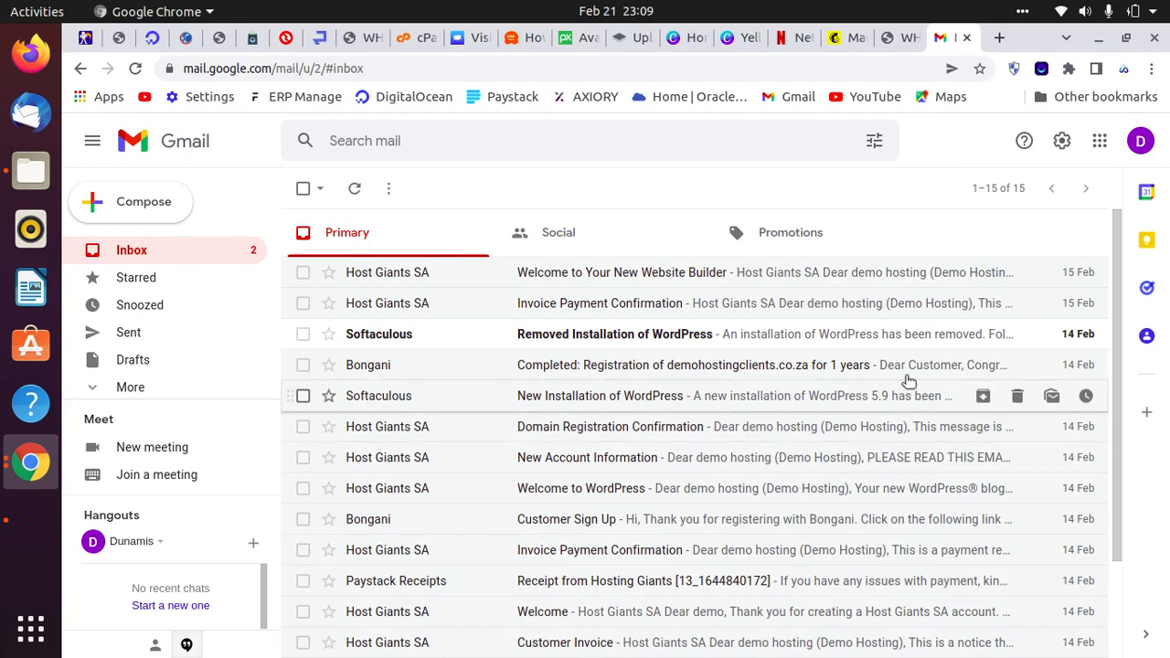
pyautogui.scroll(-3, 631, 530)
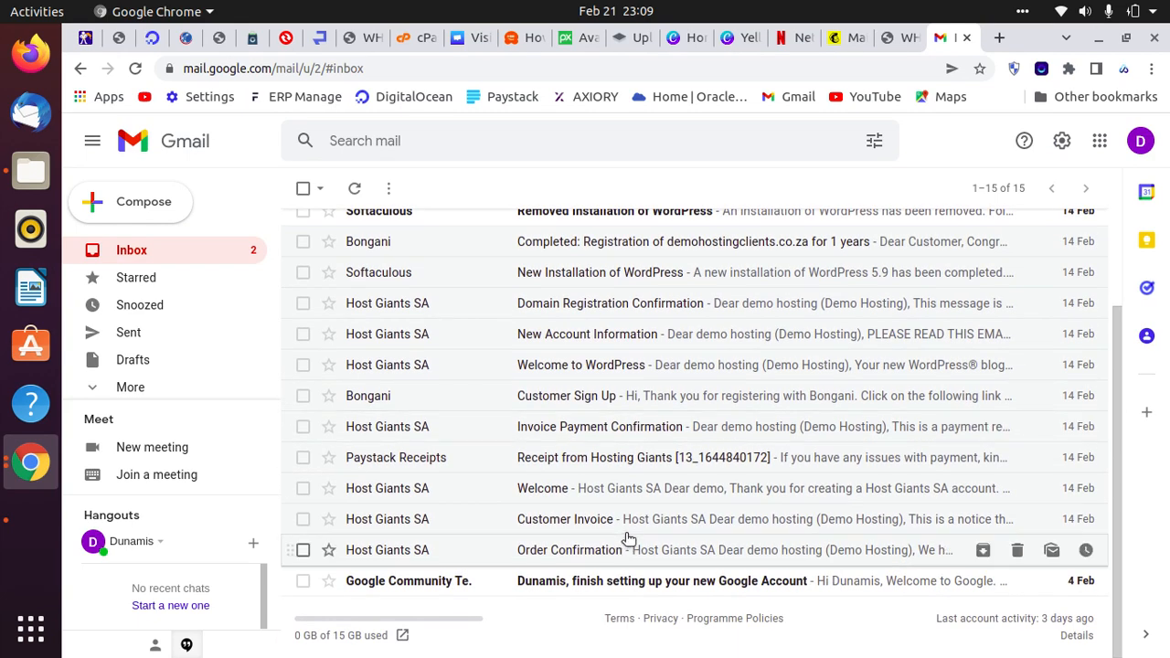
pyautogui.click(669, 426)
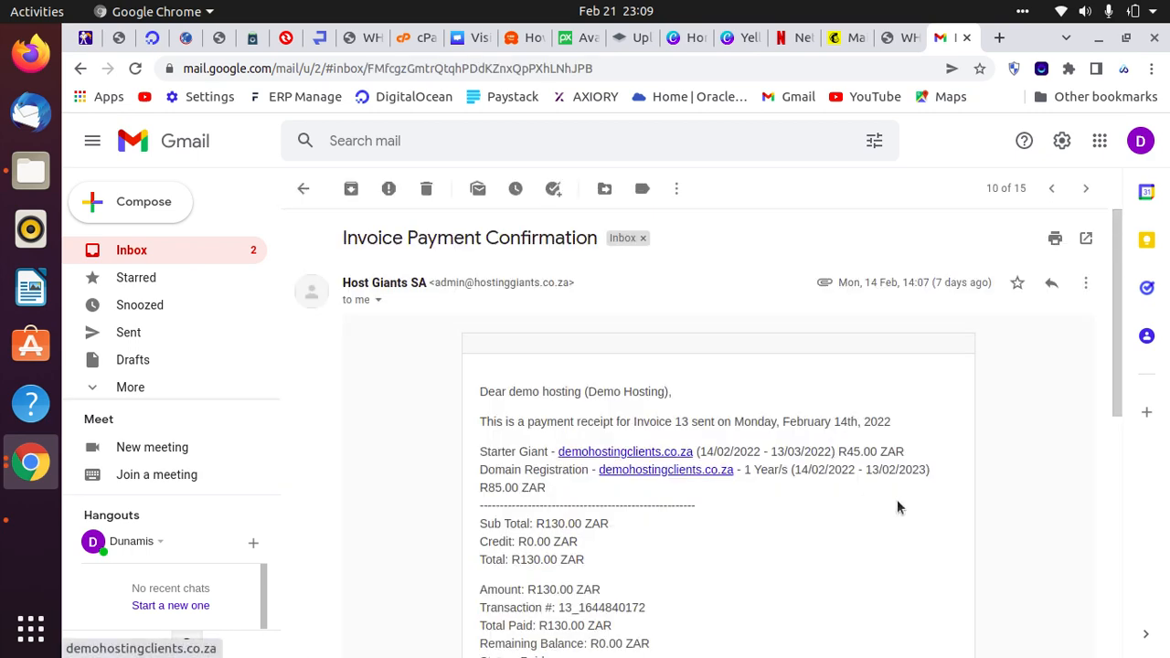
pyautogui.scroll(-2, 732, 549)
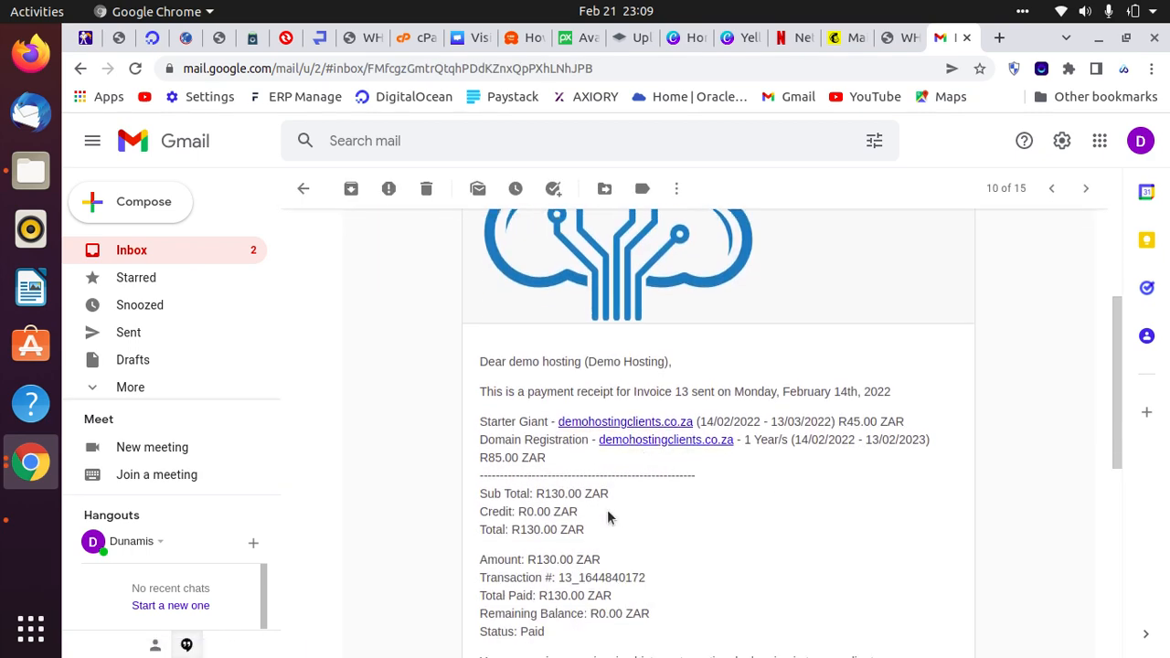
pyautogui.moveTo(610, 494); pyautogui.dragTo(478, 494)
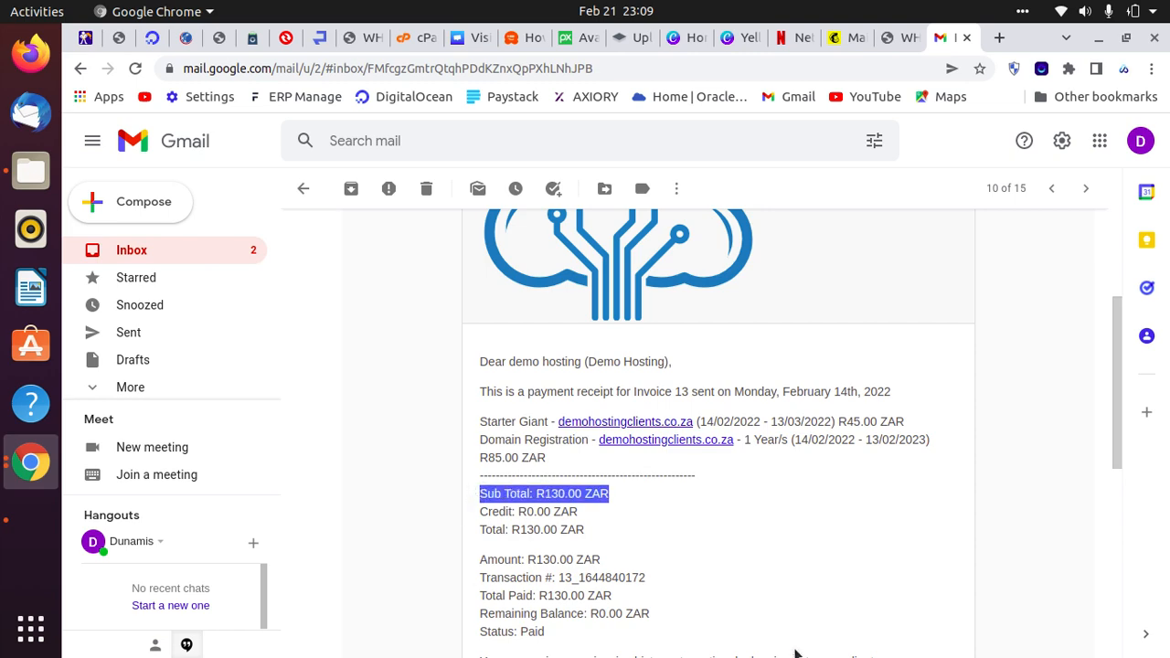
pyautogui.scroll(3, 780, 640)
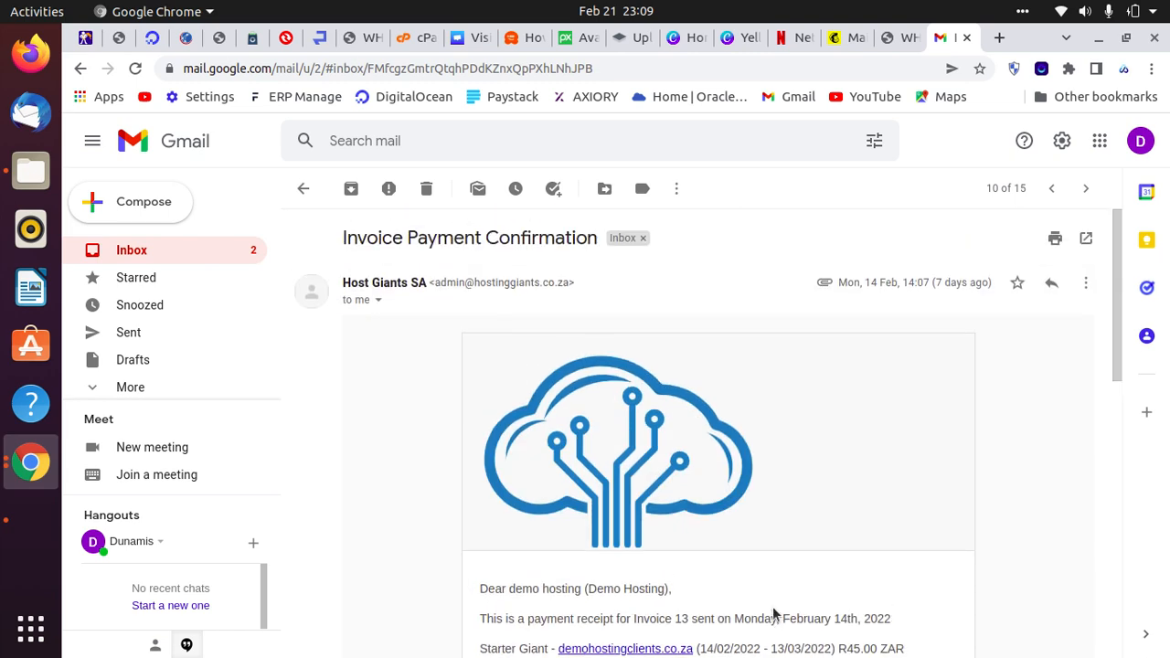
pyautogui.click(165, 251)
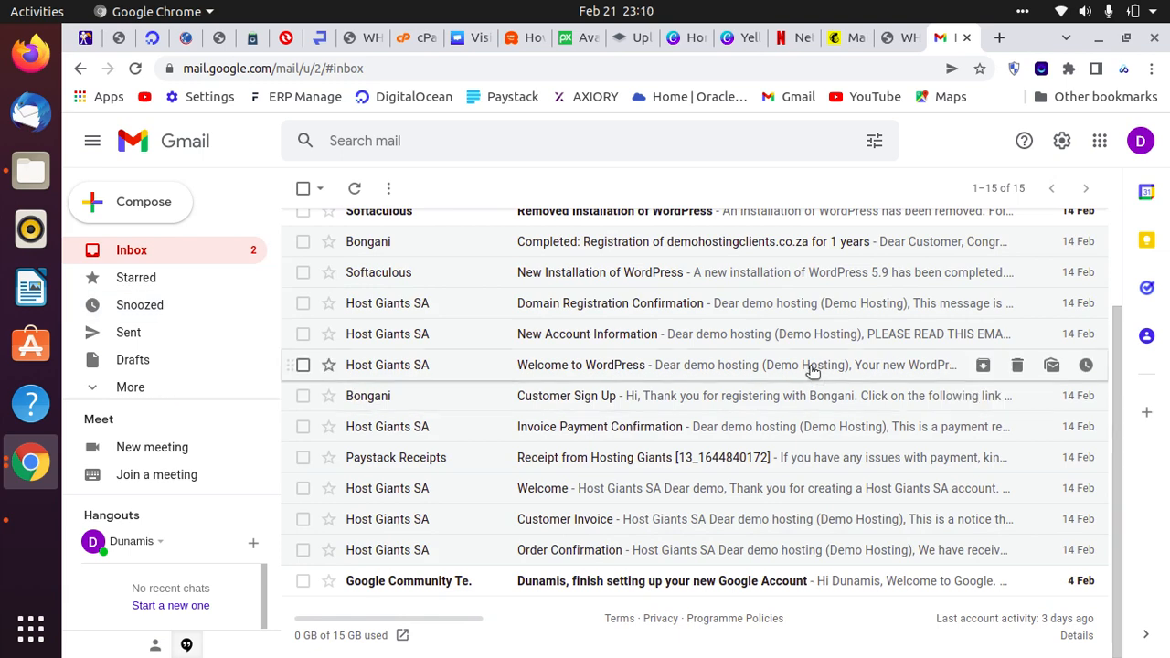
pyautogui.scroll(3, 795, 365)
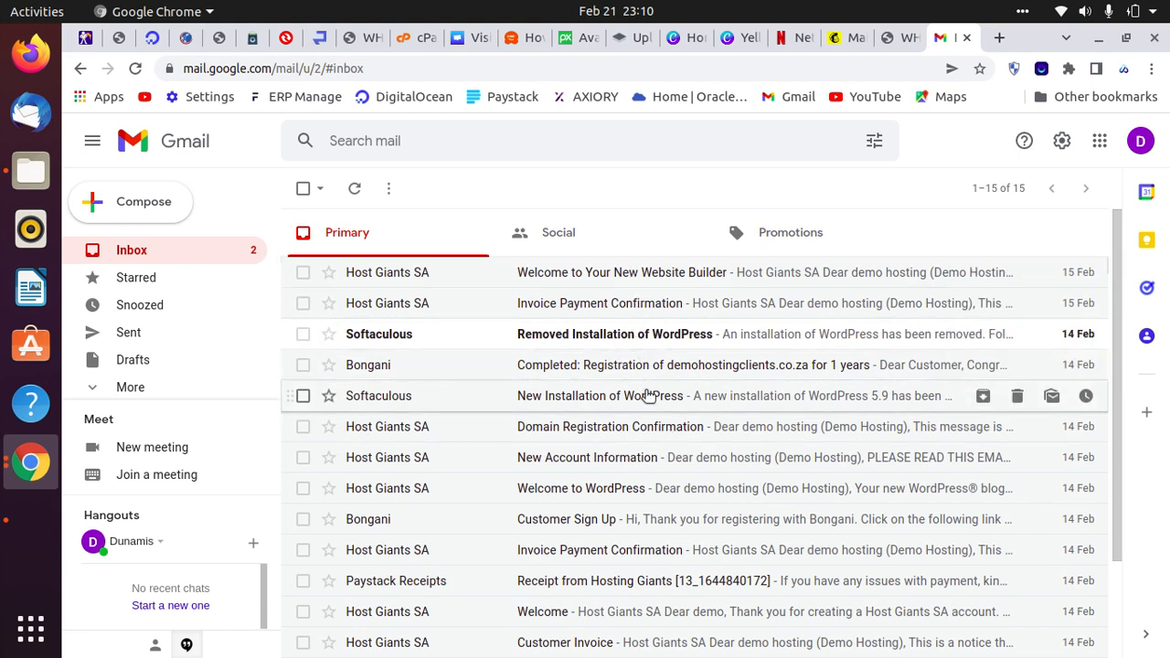
# Open the New Account Information email and highlight its Login Details and control panel URLs.
pyautogui.click(638, 451)
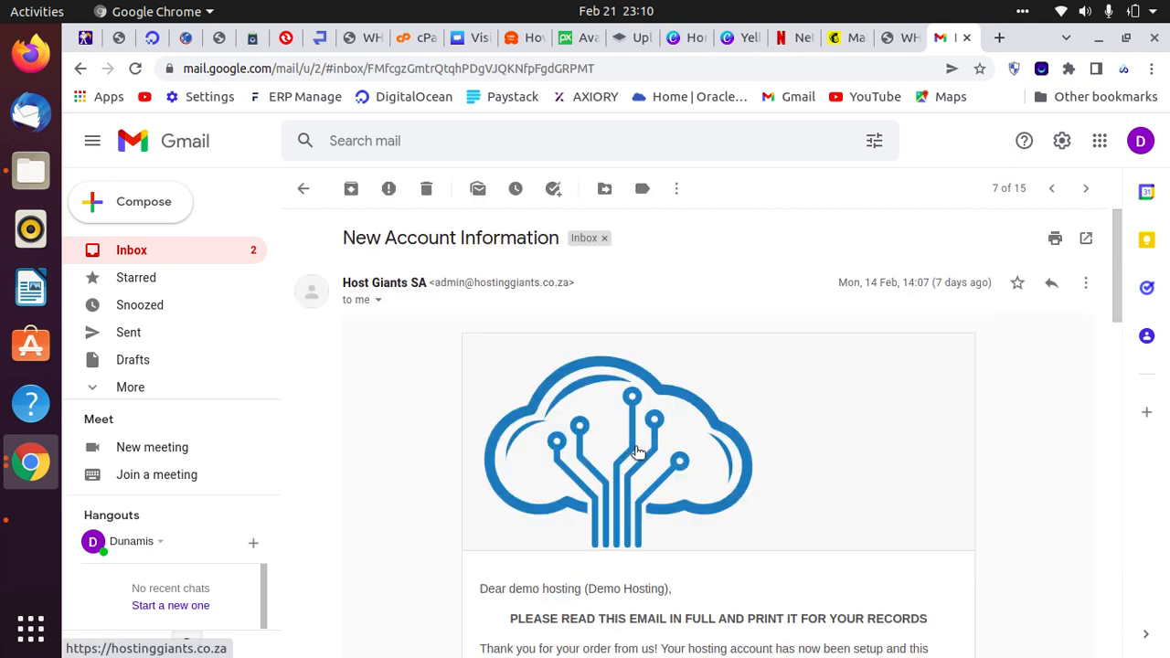
pyautogui.scroll(-5, 912, 446)
pyautogui.scroll(-5, 911, 452)
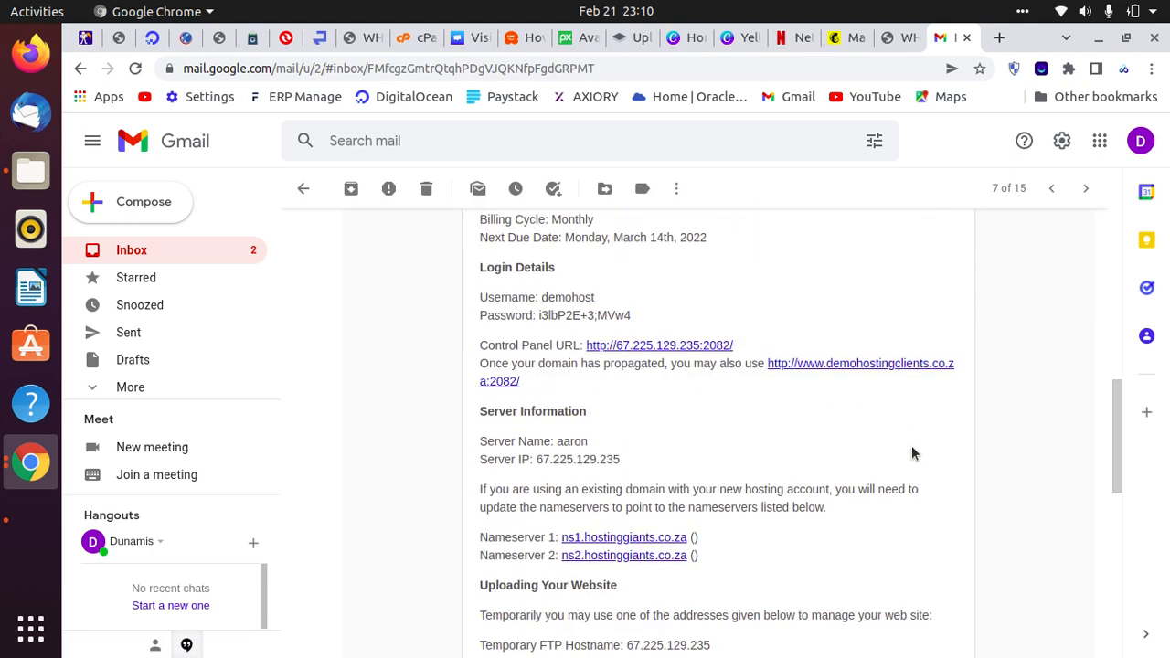
pyautogui.scroll(-1, 911, 448)
pyautogui.scroll(-9, 910, 443)
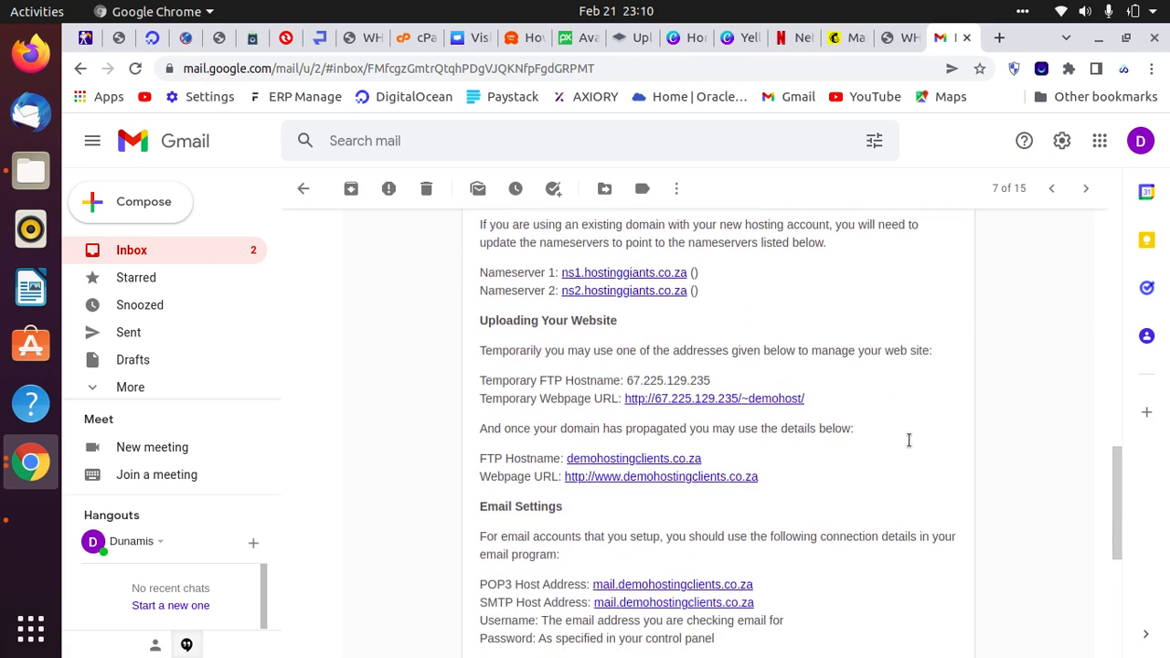
pyautogui.scroll(8, 909, 444)
pyautogui.scroll(5, 909, 443)
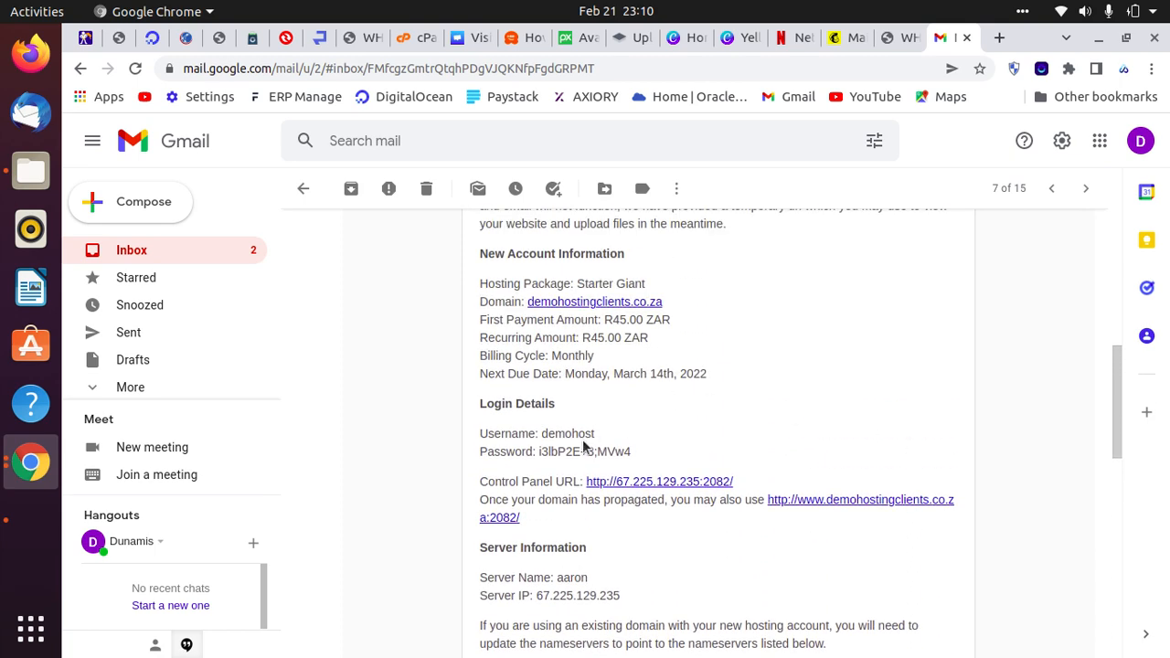
pyautogui.moveTo(650, 465); pyautogui.dragTo(475, 402)
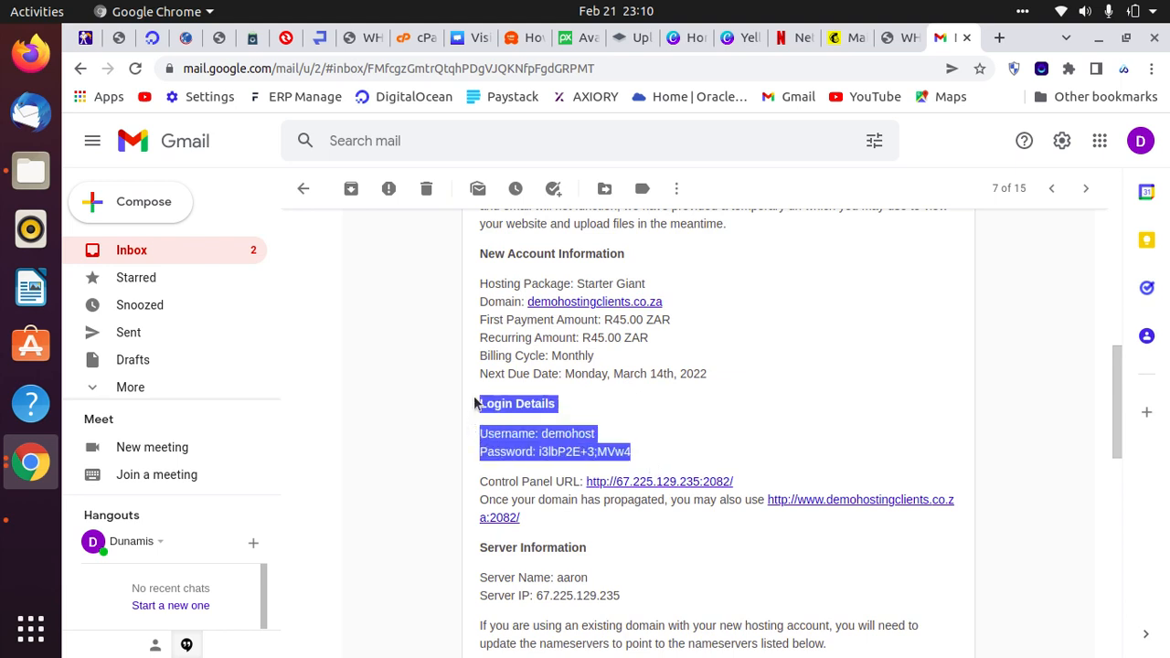
pyautogui.moveTo(520, 519); pyautogui.dragTo(484, 416)
pyautogui.click(921, 448)
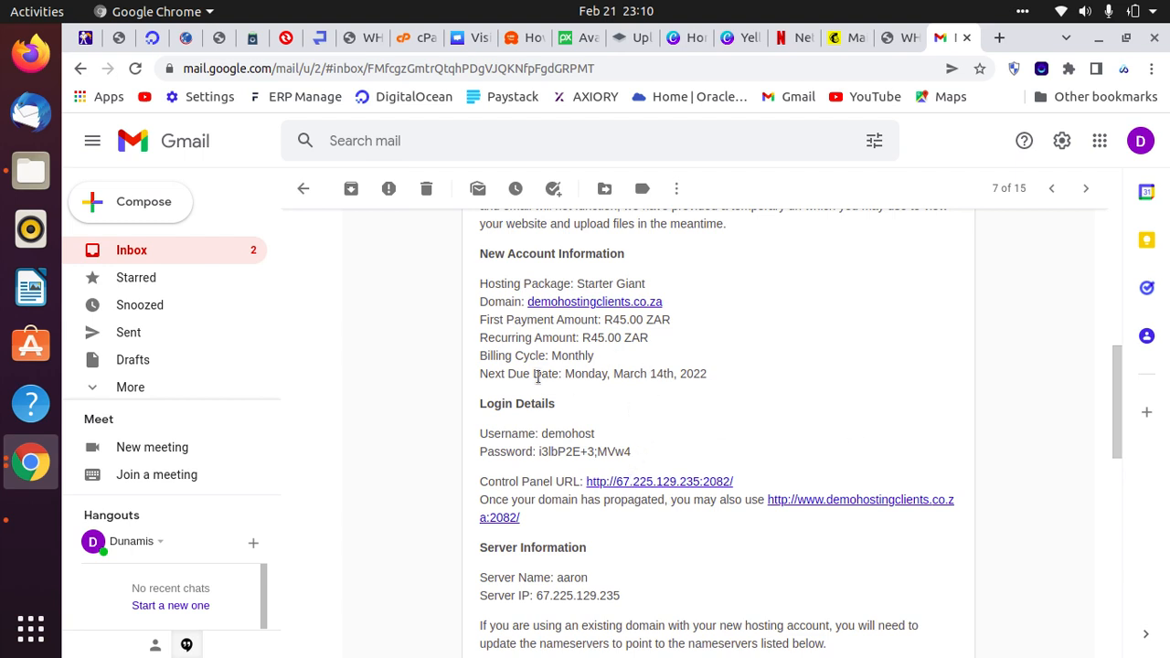
pyautogui.moveTo(573, 414); pyautogui.dragTo(505, 407)
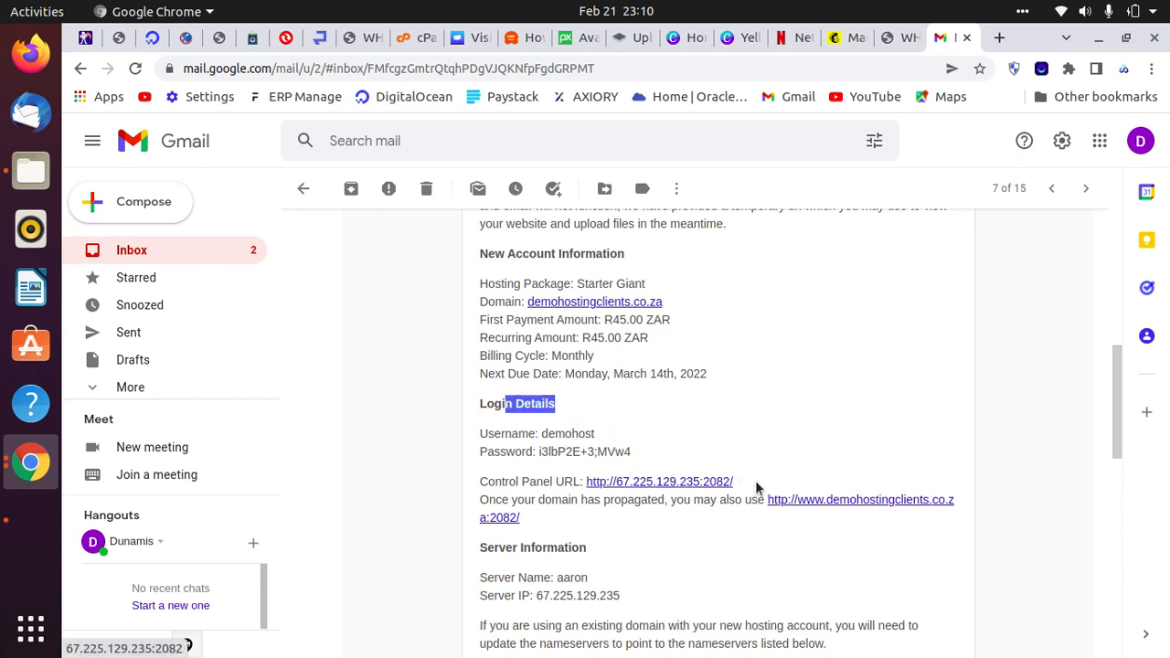
pyautogui.click(849, 389)
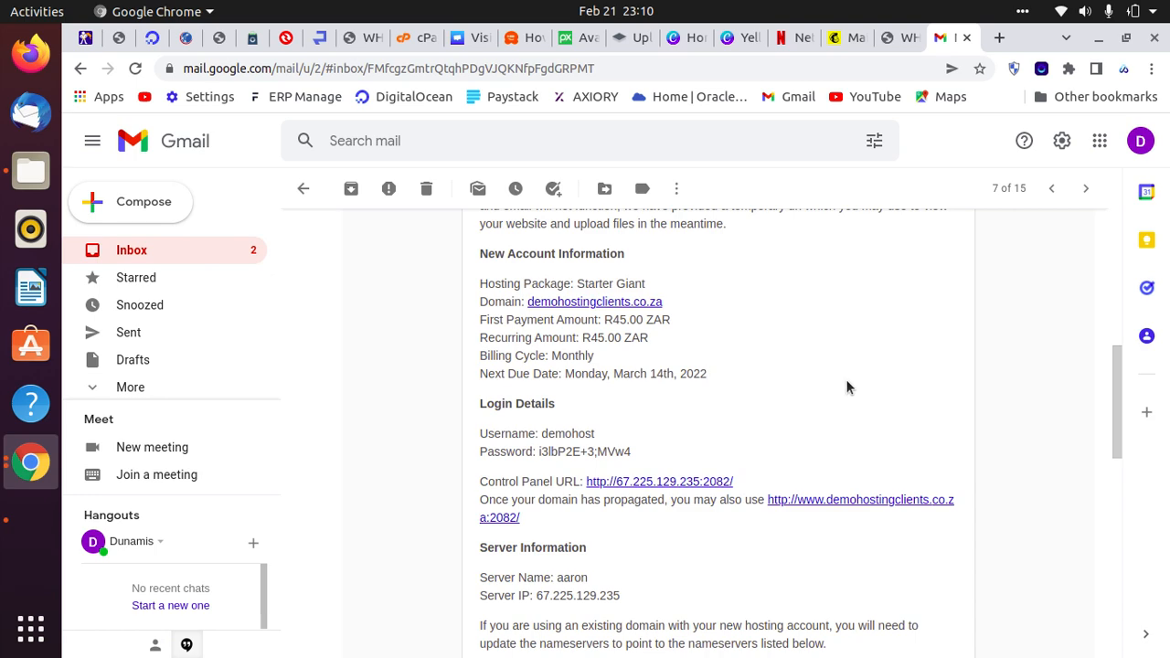
# Scroll to the server and nameserver details, then reopen the email once more before returning to the inbox.
pyautogui.scroll(-5, 842, 384)
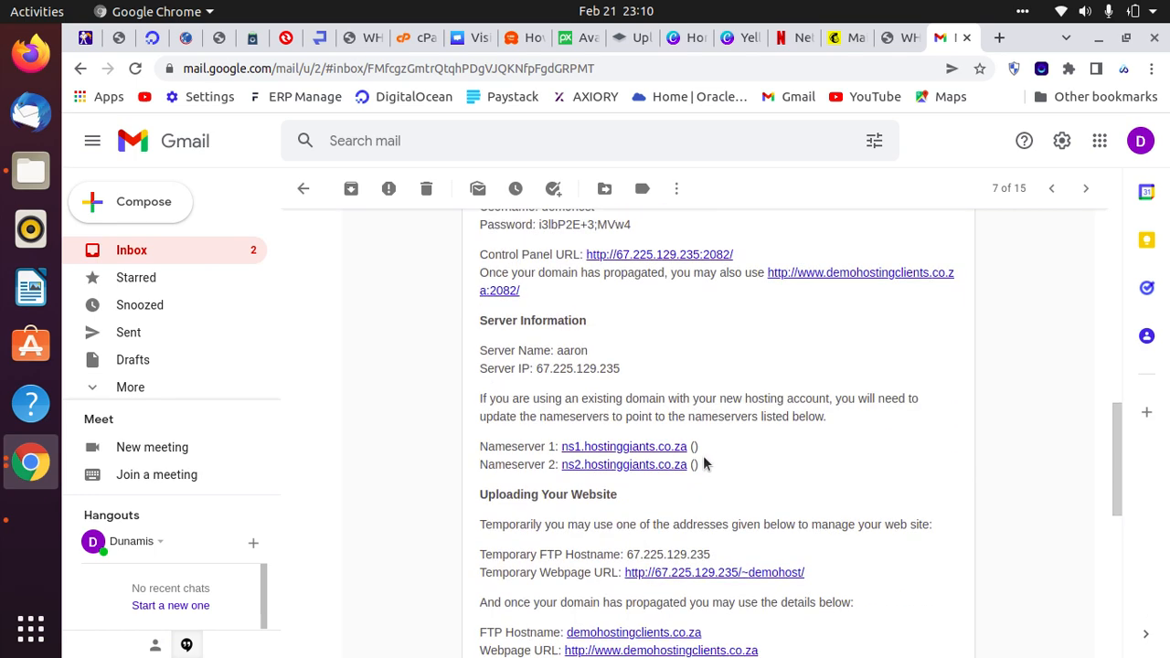
pyautogui.scroll(-5, 776, 557)
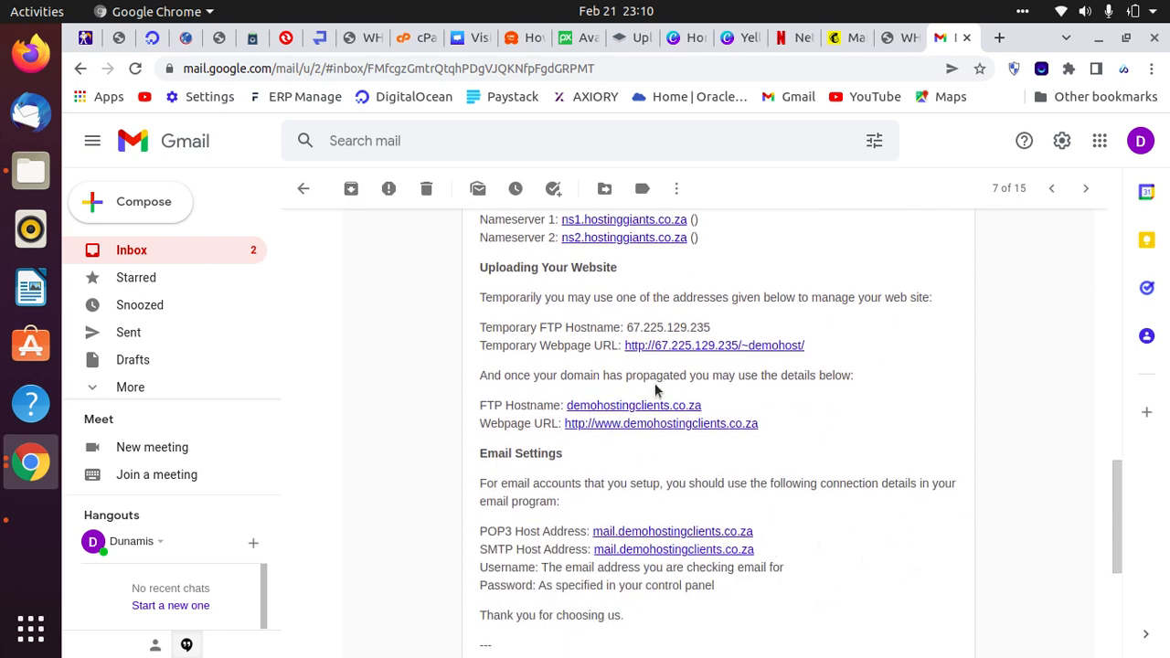
pyautogui.click(152, 249)
pyautogui.scroll(-3, 776, 449)
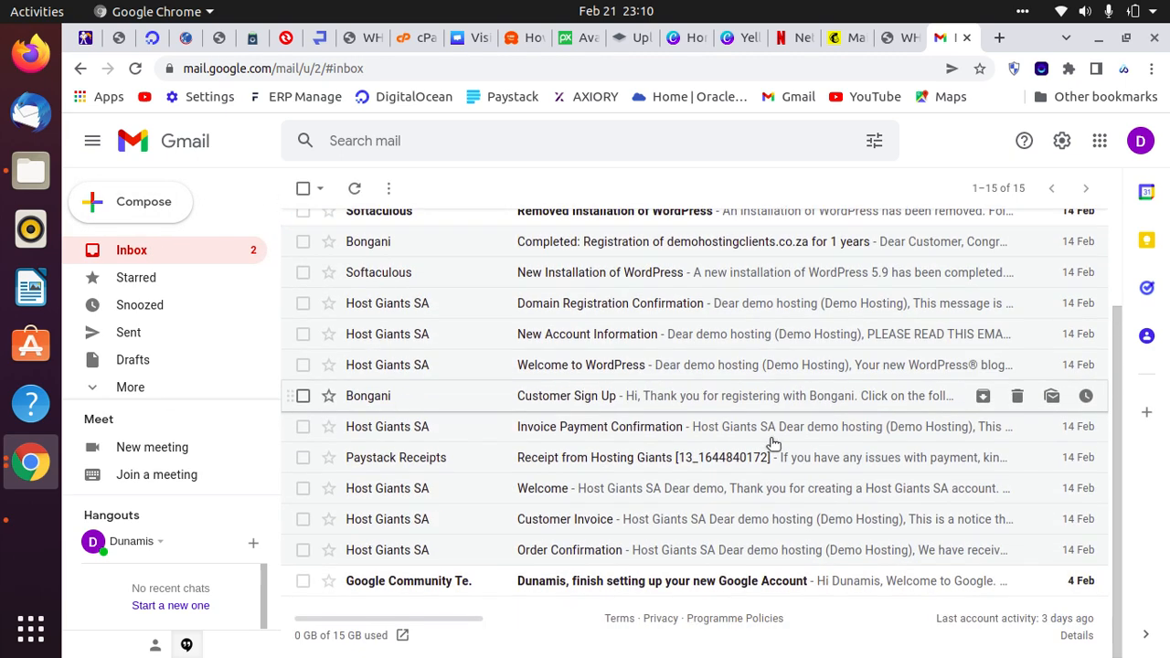
pyautogui.click(569, 336)
pyautogui.scroll(-5, 772, 562)
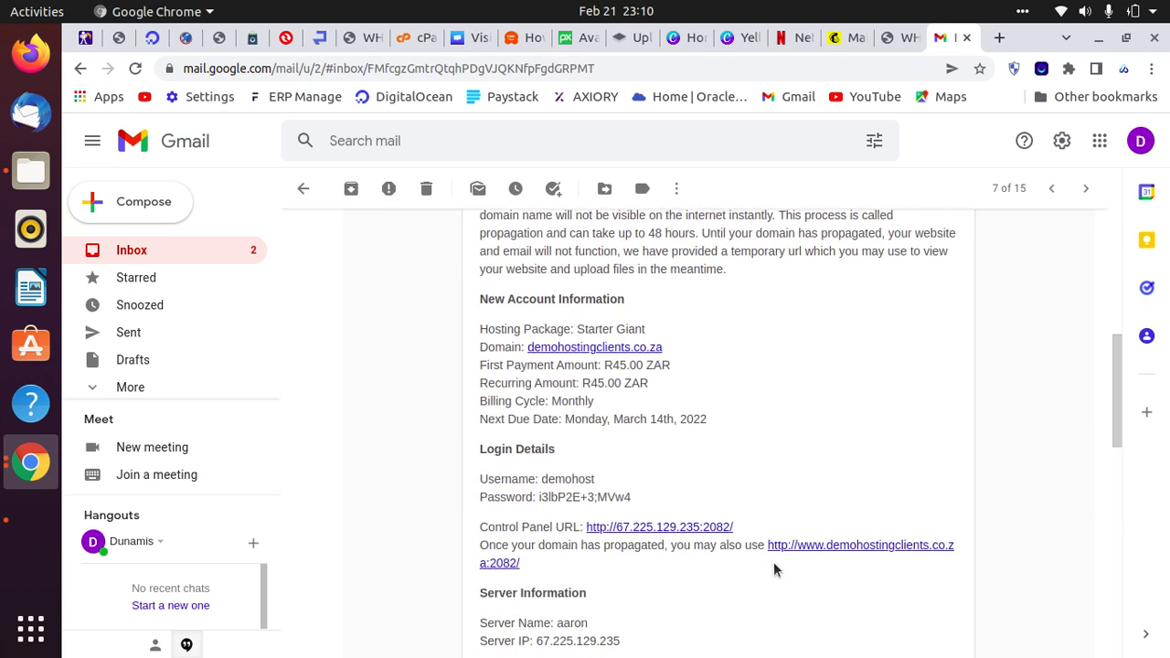
pyautogui.scroll(-4, 777, 561)
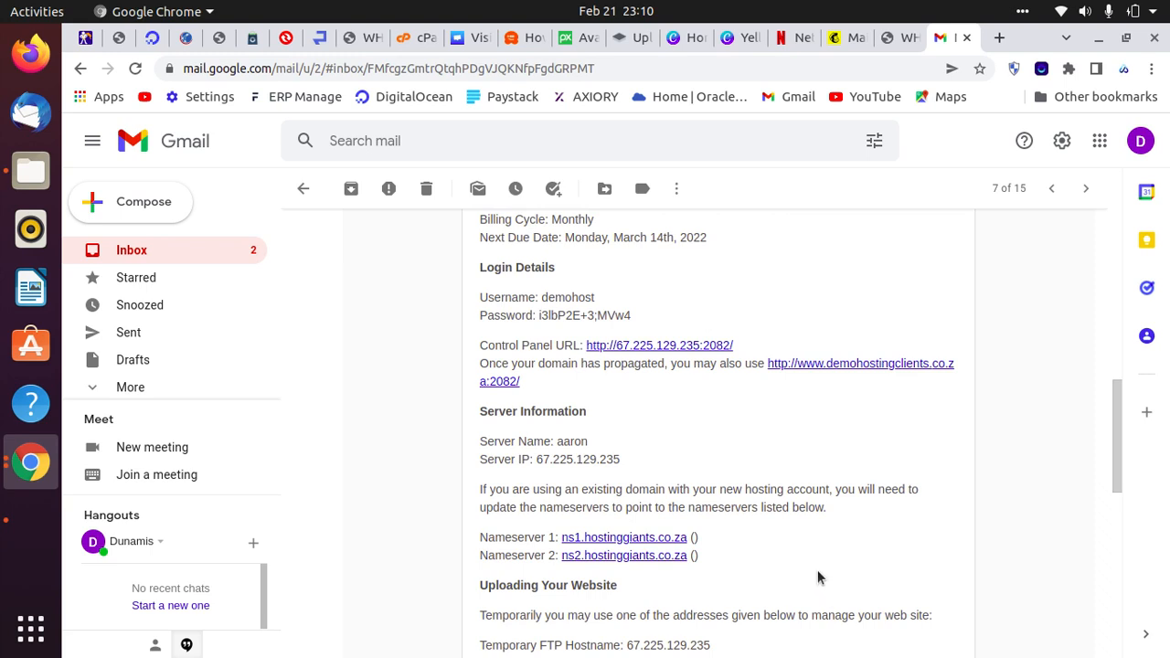
pyautogui.click(178, 260)
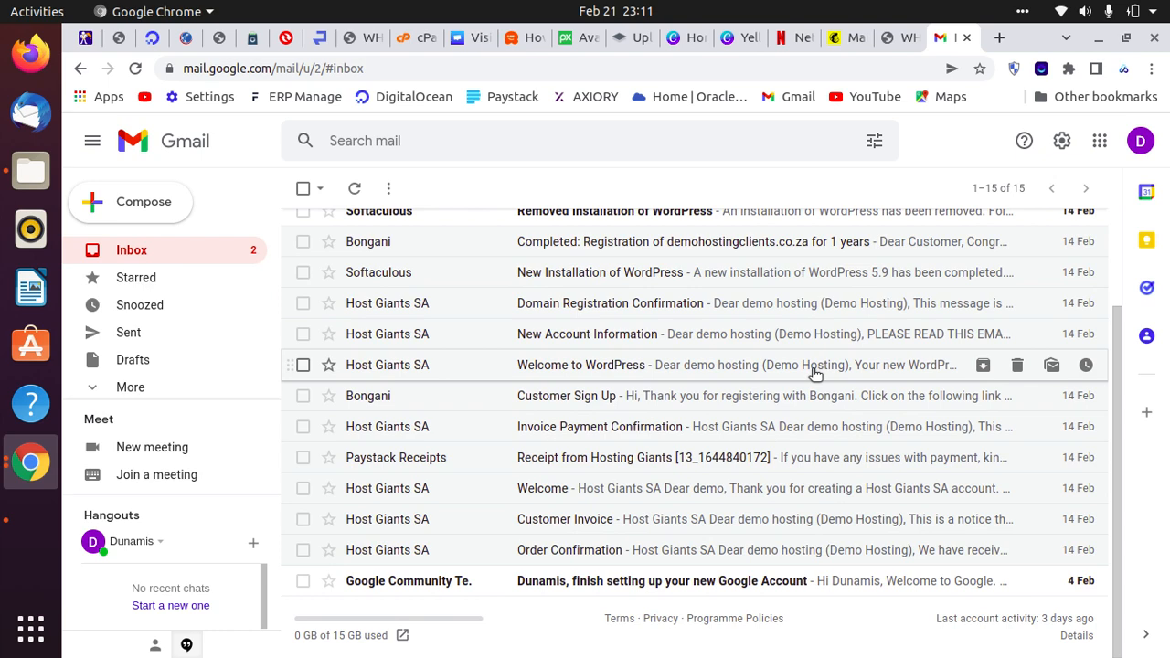
# Switch back to the Hosting Giants checkout window and close the Paystack payment modal.
pyautogui.click(41, 481)
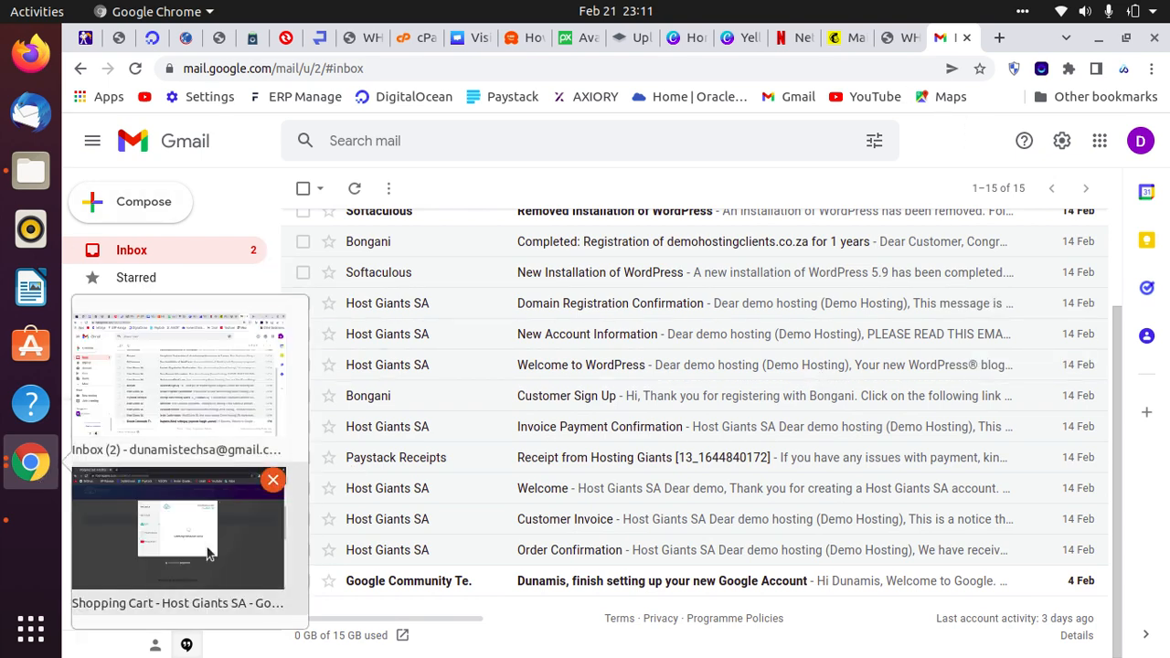
pyautogui.click(177, 538)
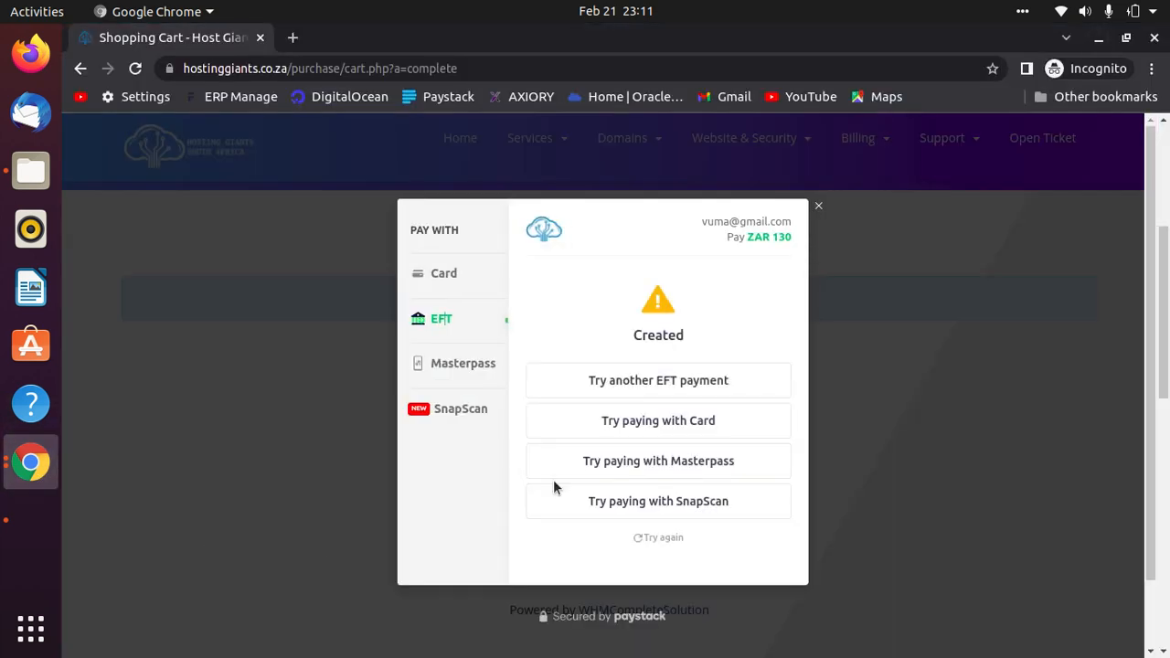
pyautogui.click(820, 207)
pyautogui.scroll(4, 969, 430)
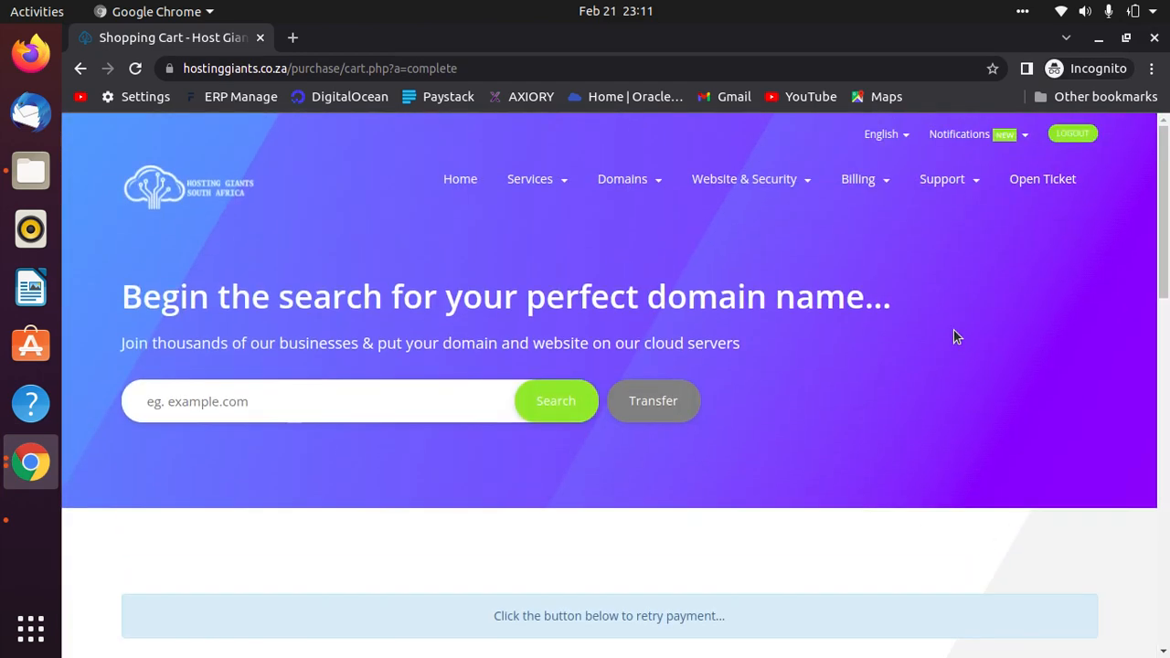
pyautogui.scroll(-3, 1017, 450)
pyautogui.scroll(3, 1018, 450)
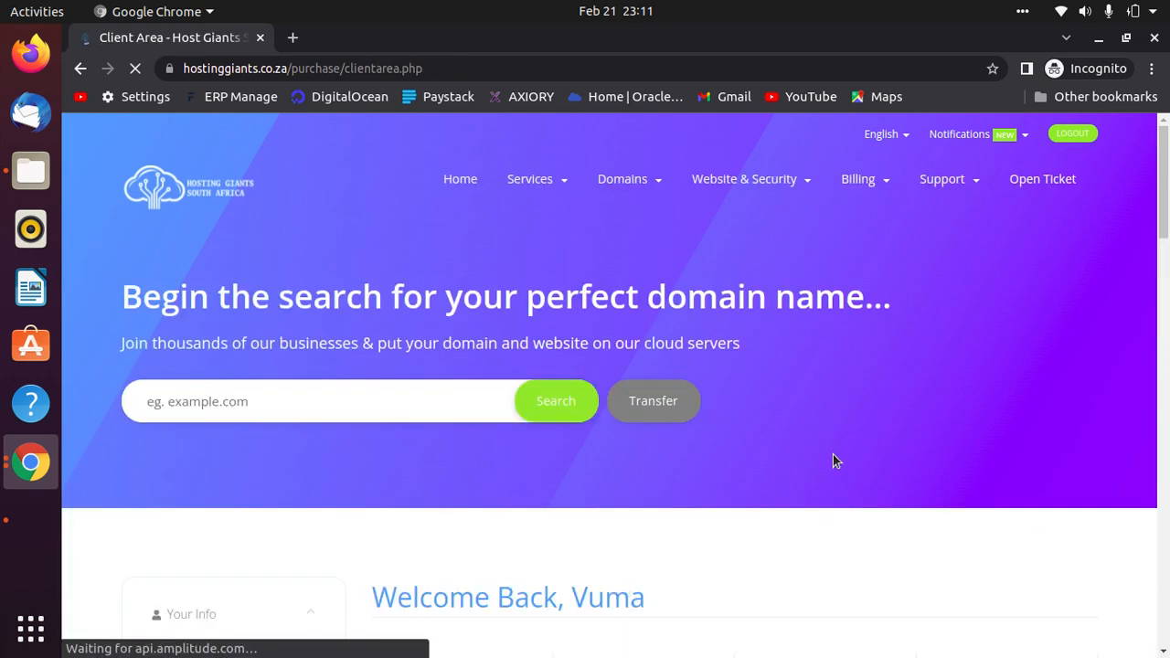
# Scroll over the client area dashboard panels, then open the Invoices stat card.
pyautogui.scroll(-4, 859, 457)
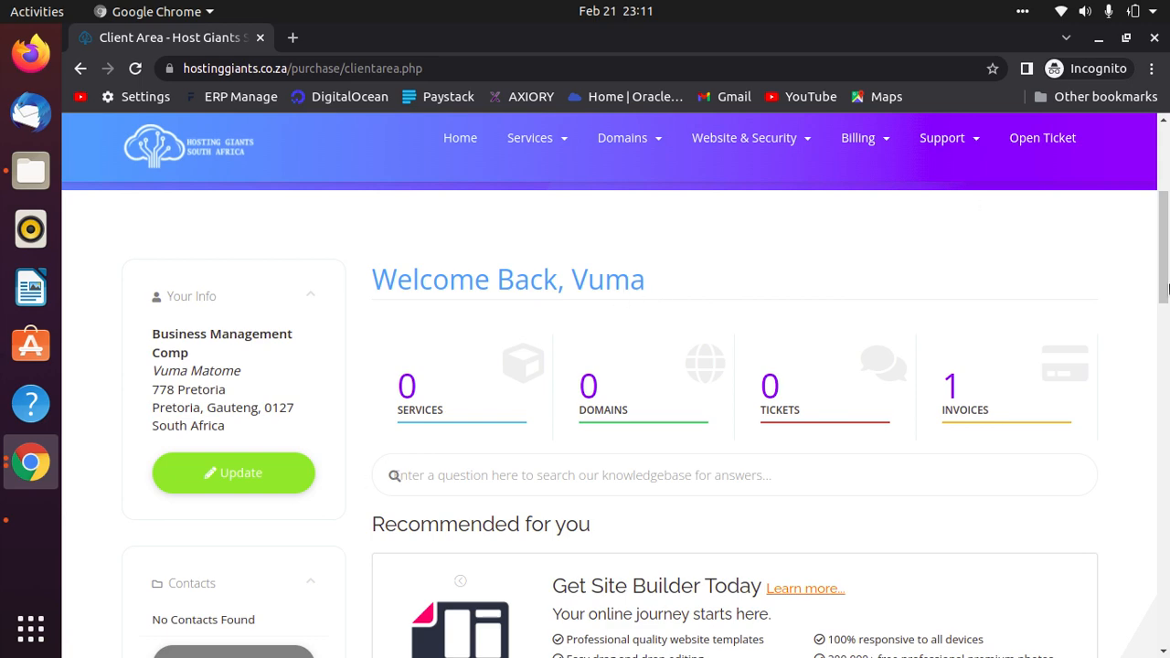
pyautogui.scroll(-10, 775, 584)
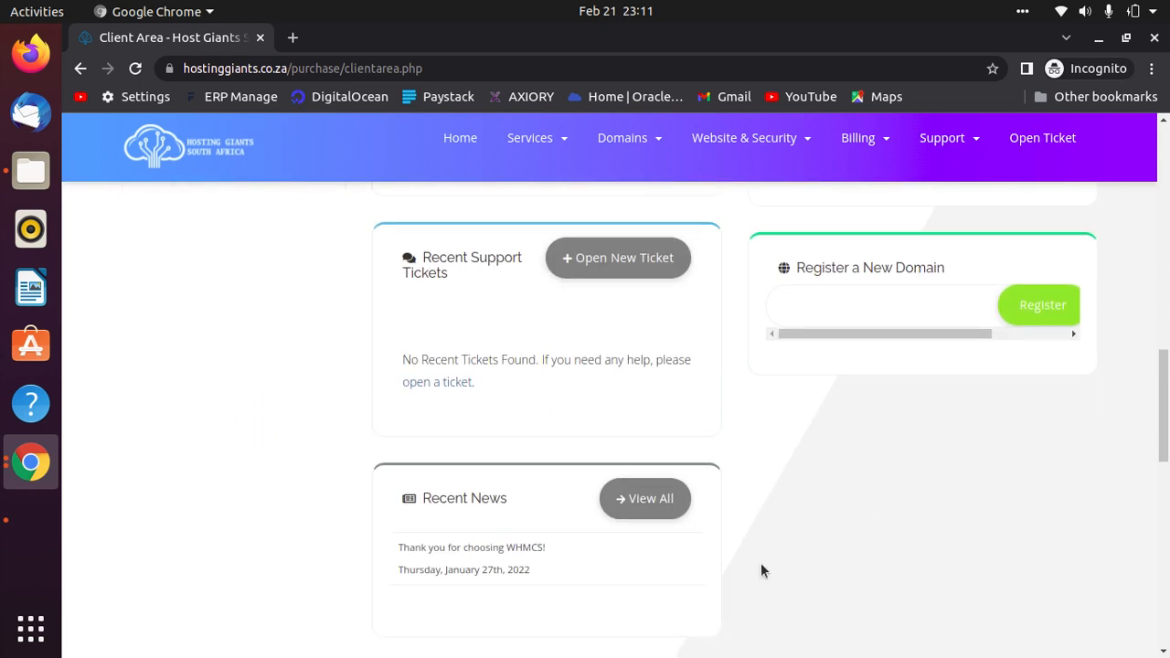
pyautogui.scroll(8, 603, 439)
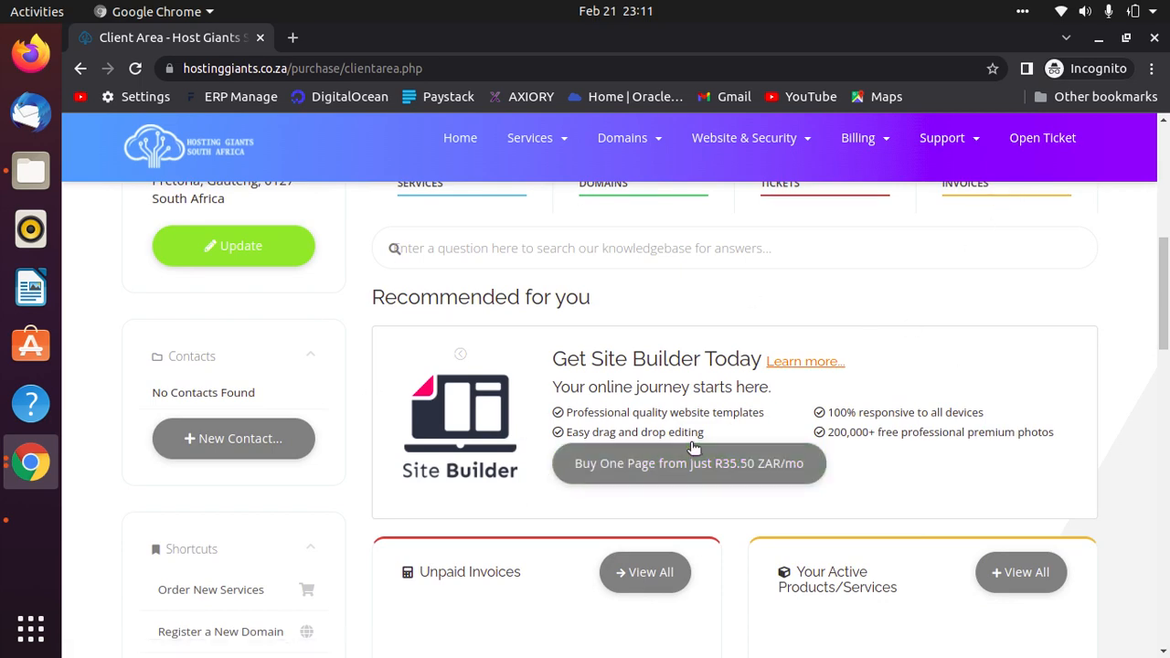
pyautogui.scroll(3, 681, 414)
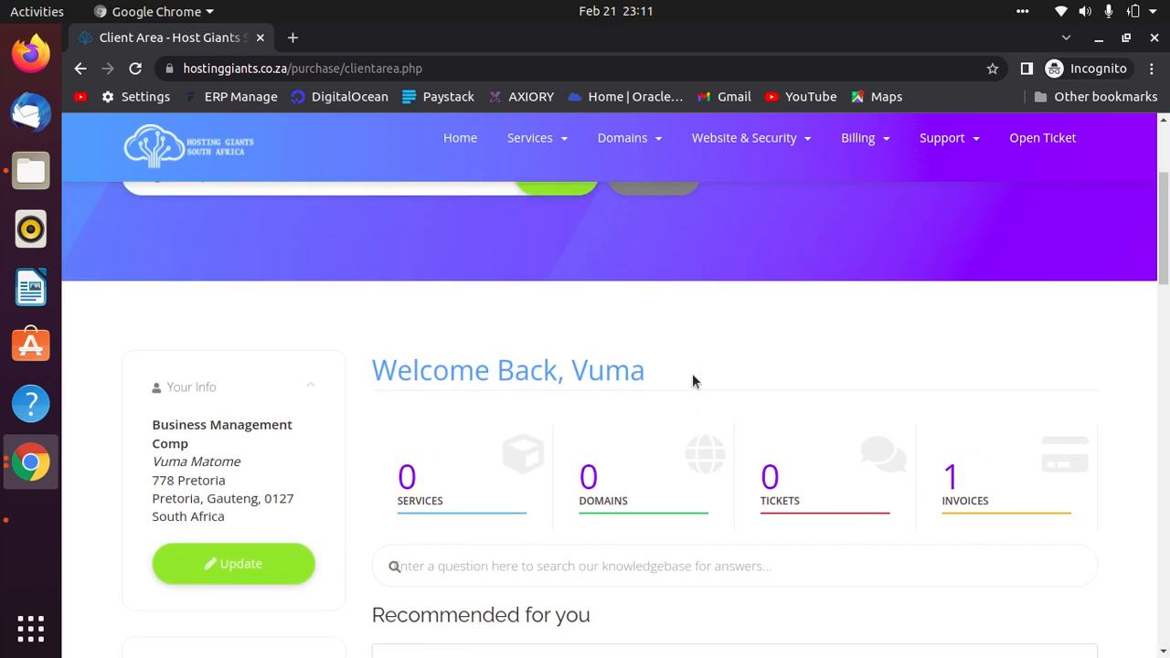
pyautogui.click(993, 483)
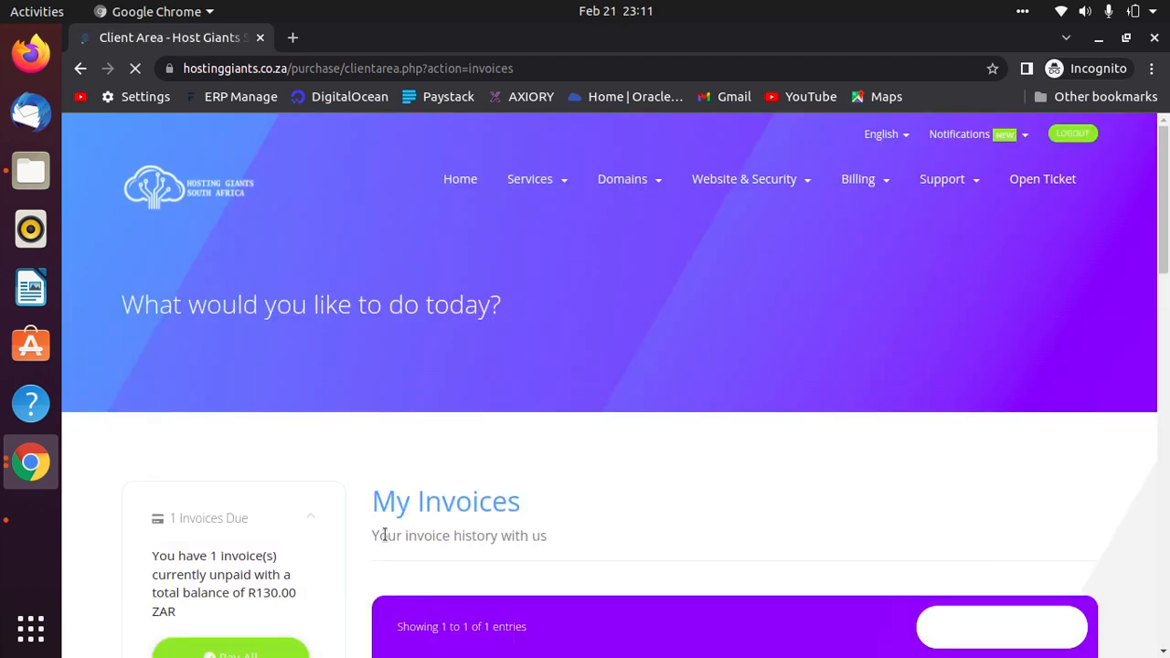
# Open the invoice's details from My Invoices and go back to the list.
pyautogui.scroll(-3, 662, 494)
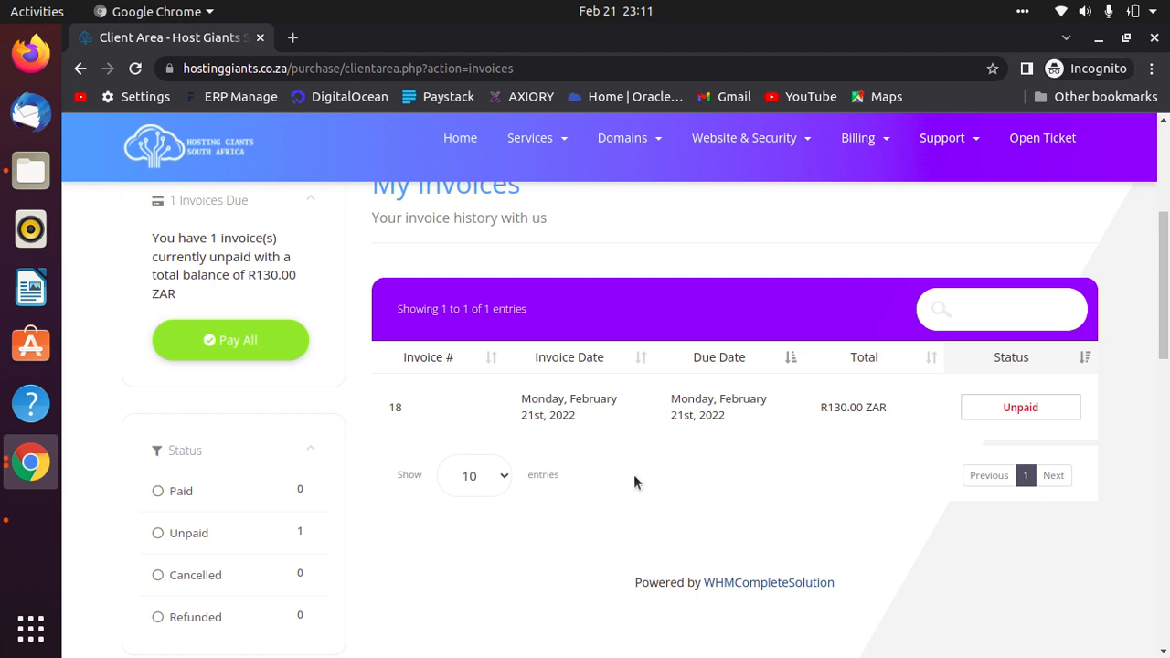
pyautogui.click(567, 398)
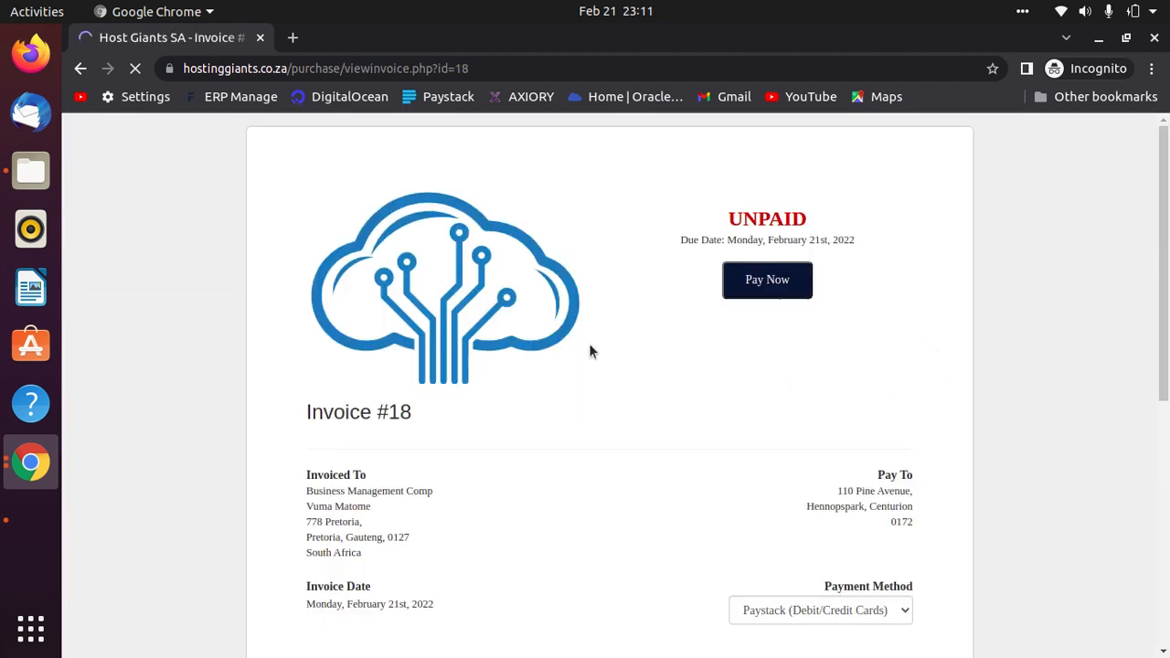
pyautogui.click(81, 68)
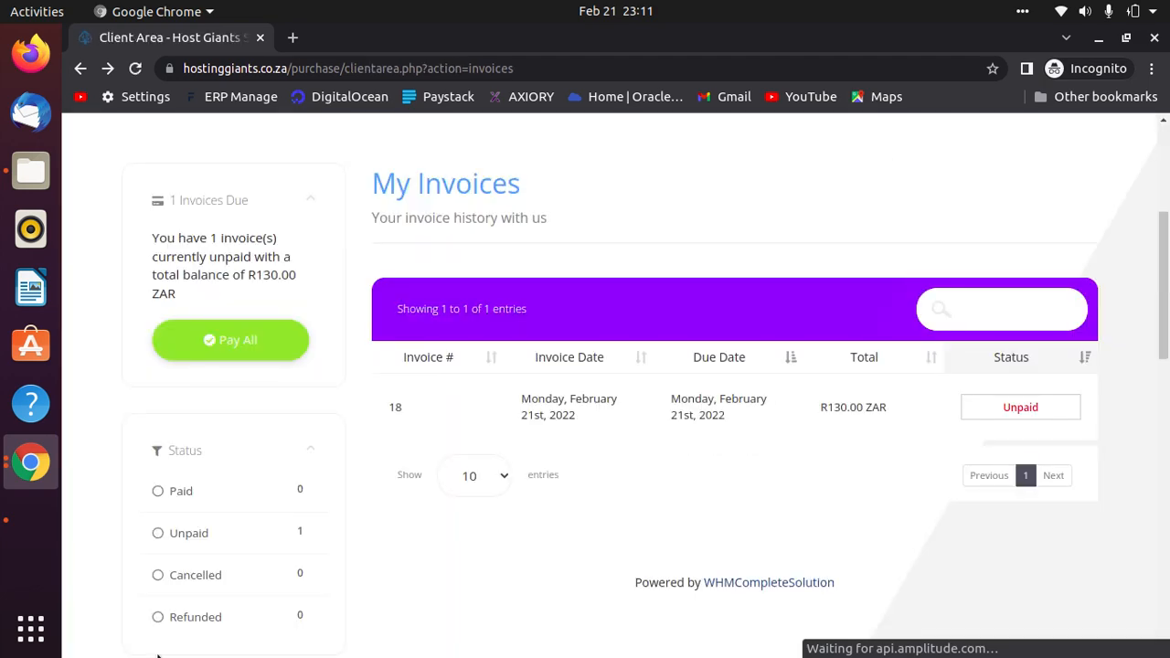
pyautogui.scroll(3, 393, 158)
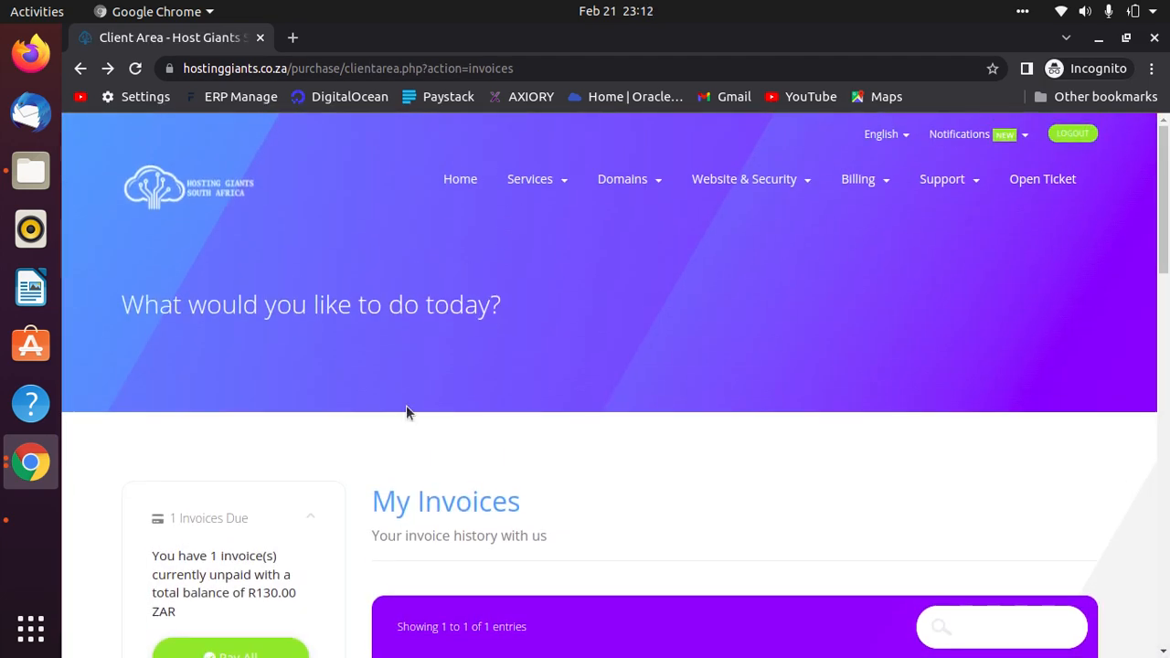
pyautogui.scroll(-2, 405, 357)
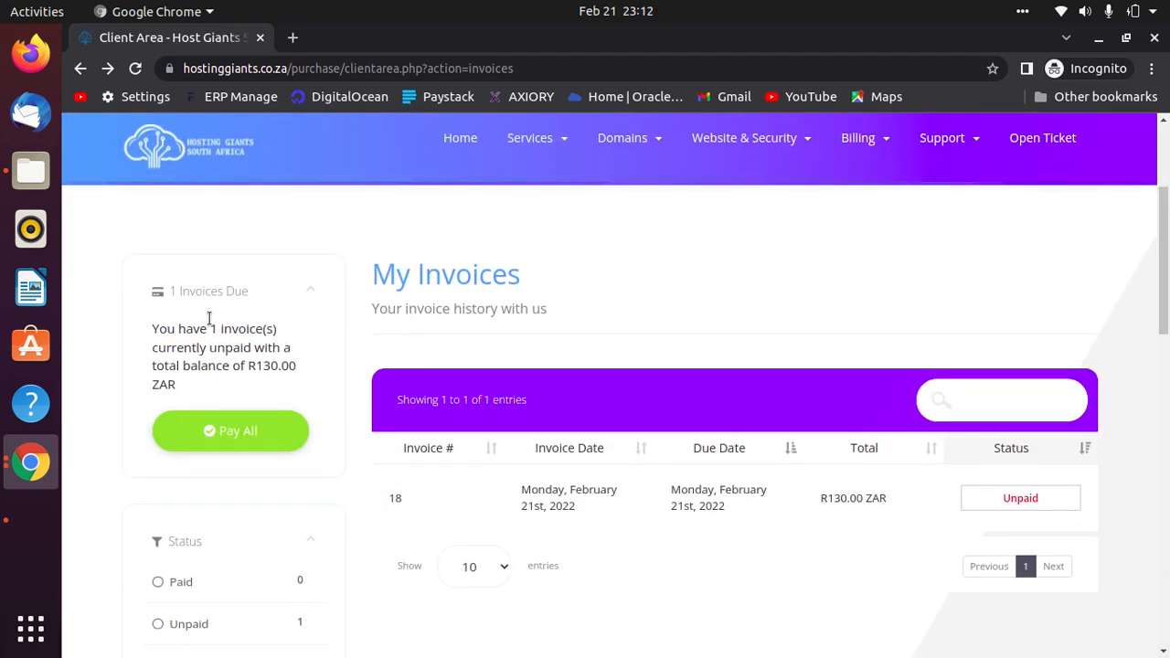
pyautogui.scroll(3, 528, 233)
# Return to the client area home and reopen My Invoices showing the unpaid R130.00 ZAR invoice.
pyautogui.click(465, 203)
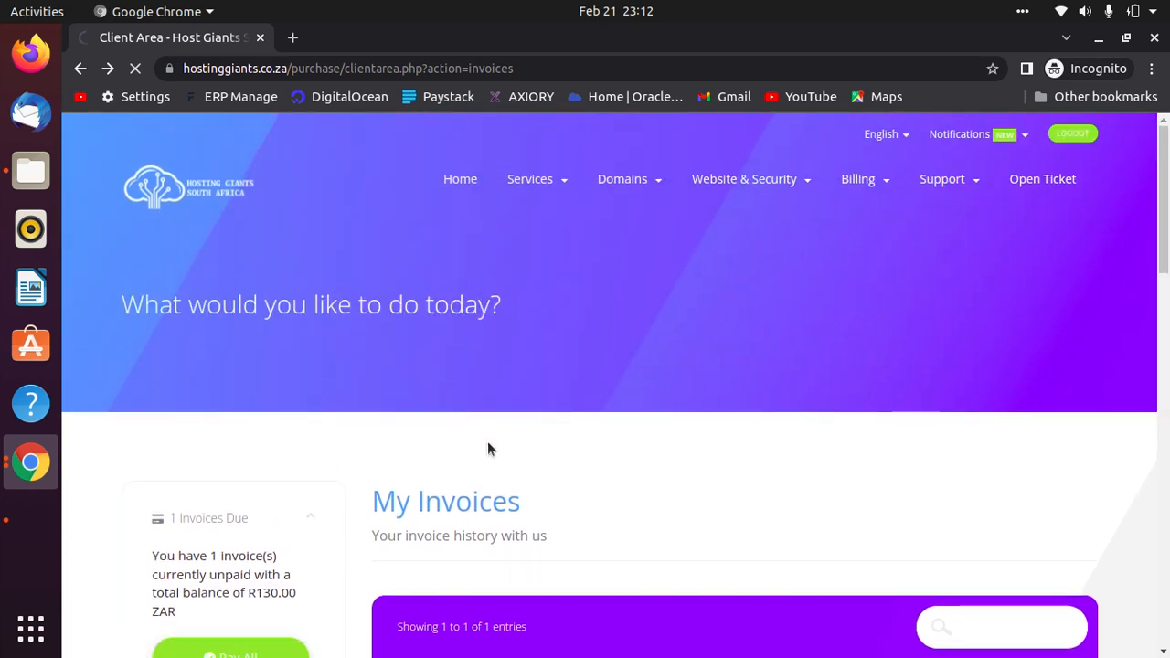
pyautogui.scroll(-4, 485, 442)
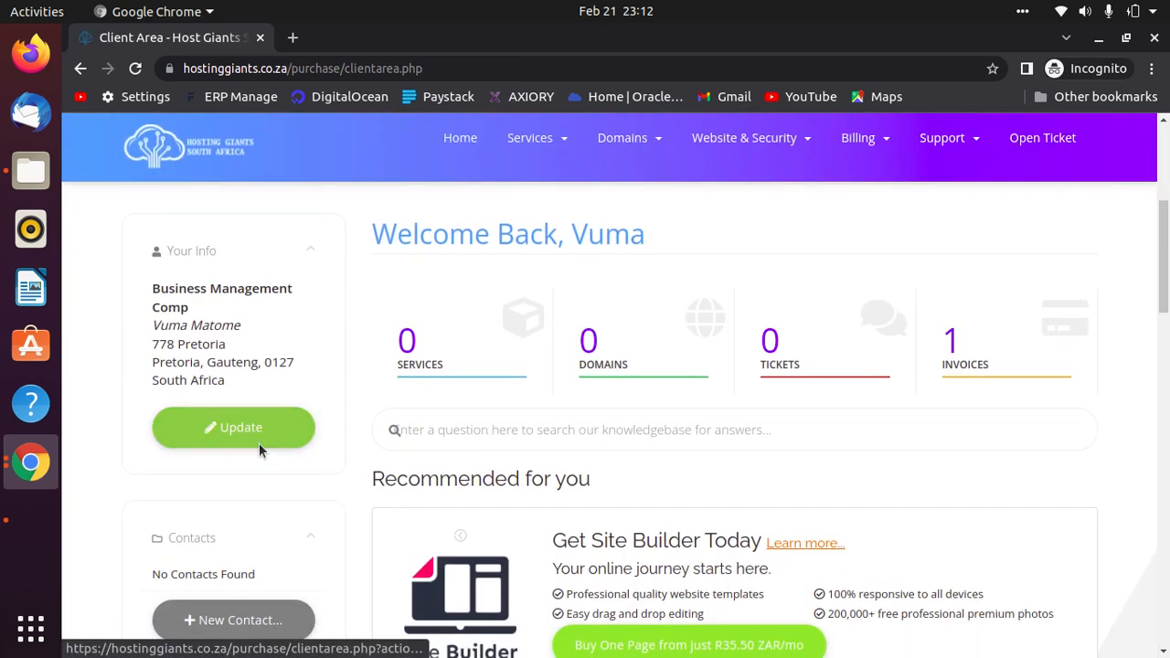
pyautogui.scroll(-3, 369, 440)
pyautogui.scroll(5, 982, 342)
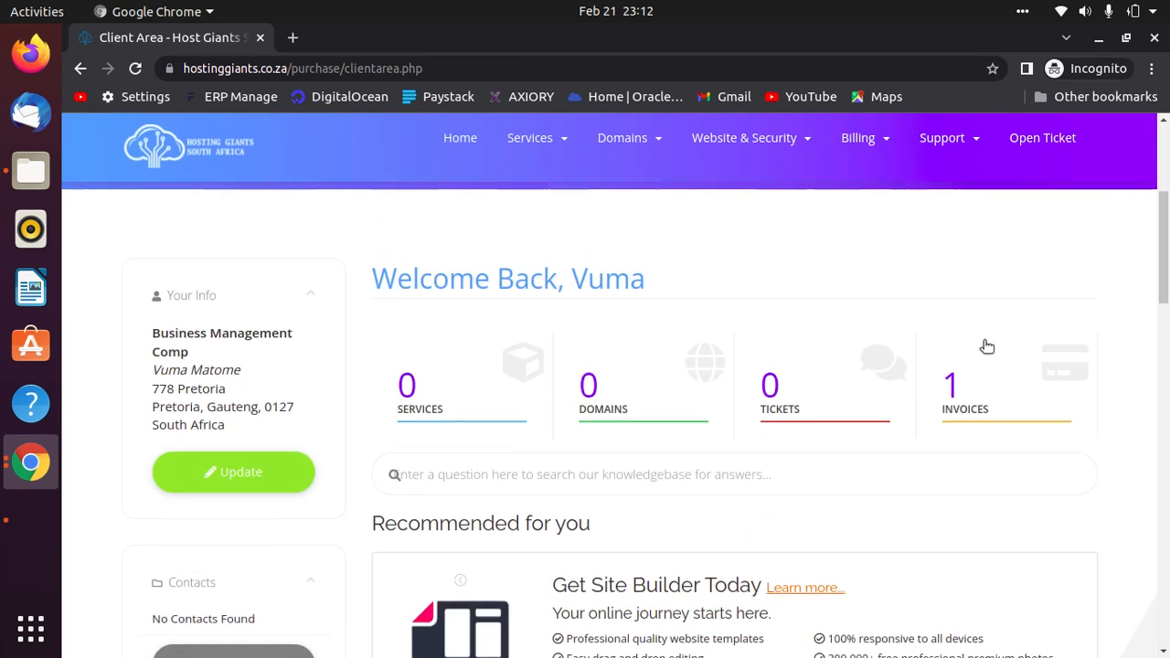
pyautogui.click(1005, 394)
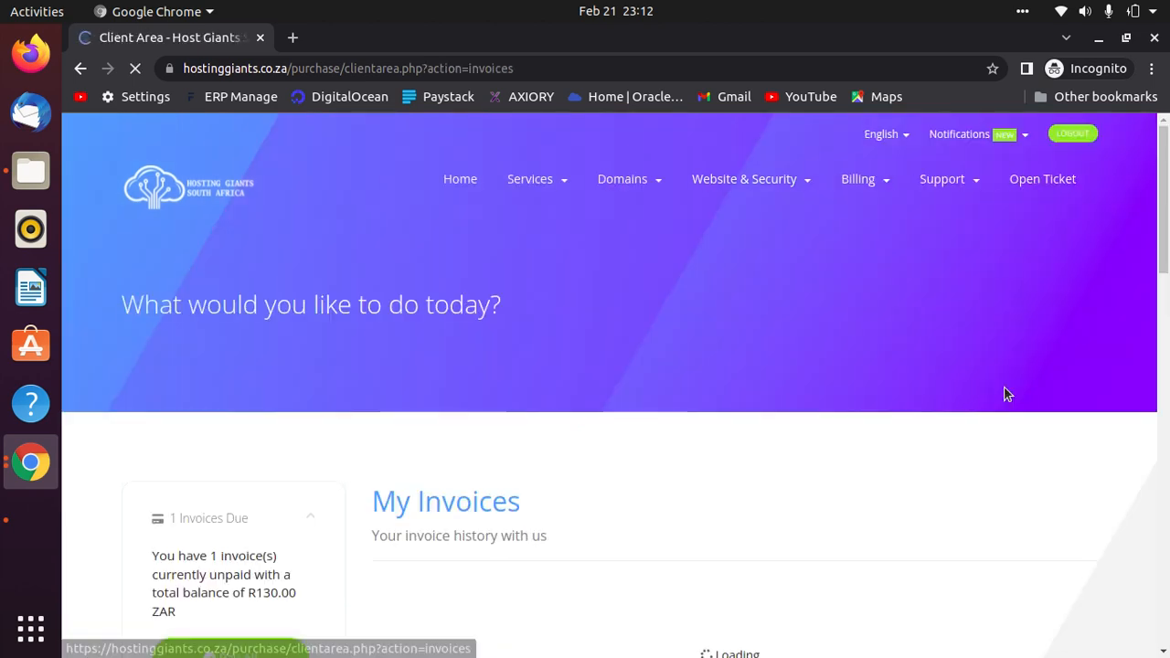
pyautogui.scroll(-4, 1006, 392)
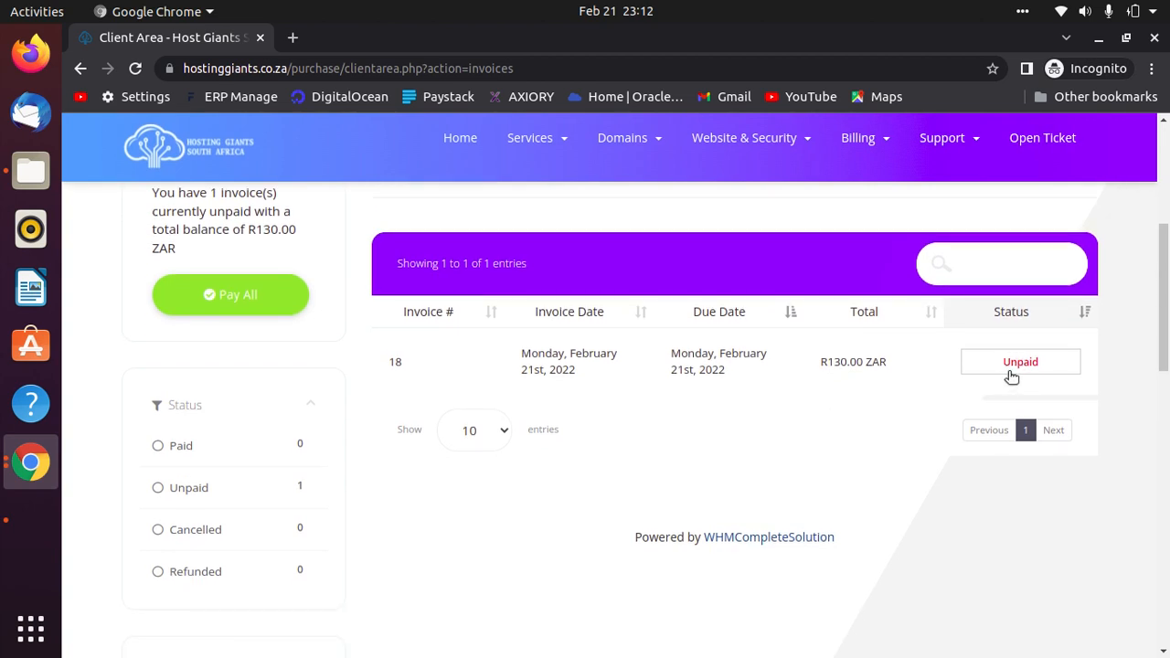
# Open unpaid Invoice #18, review its R130.00 ZAR items, and abandon the Pay Now attempt.
pyautogui.click(1011, 370)
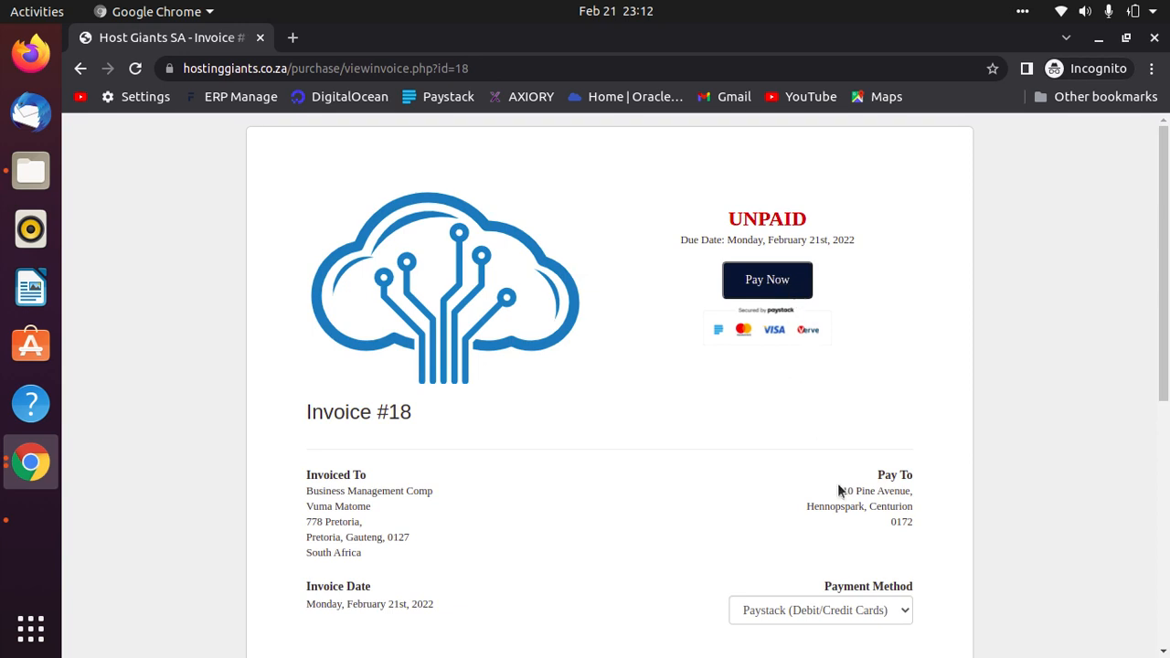
pyautogui.scroll(-3, 837, 483)
pyautogui.scroll(-2, 836, 479)
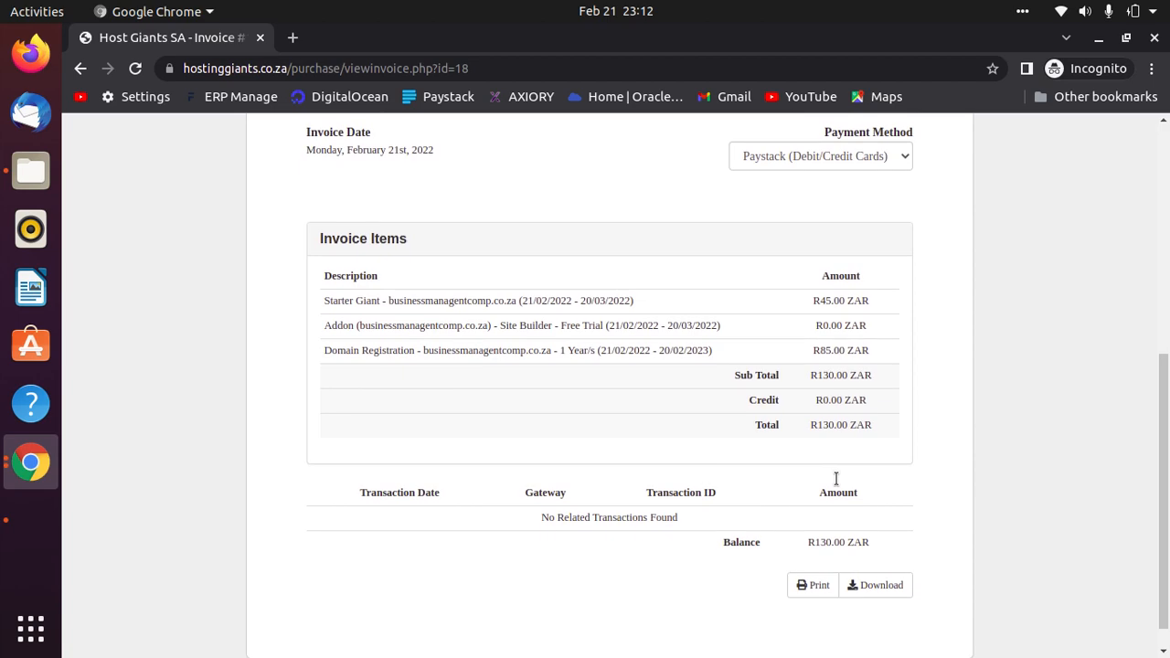
pyautogui.scroll(2, 837, 485)
pyautogui.scroll(-2, 958, 446)
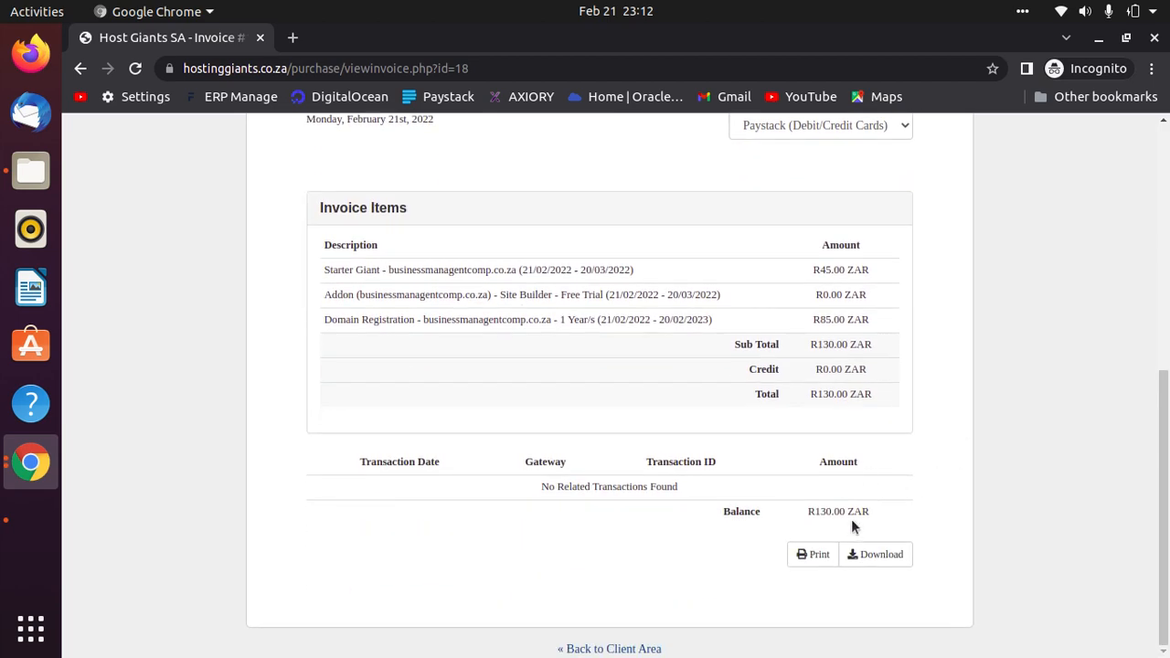
pyautogui.scroll(5, 709, 549)
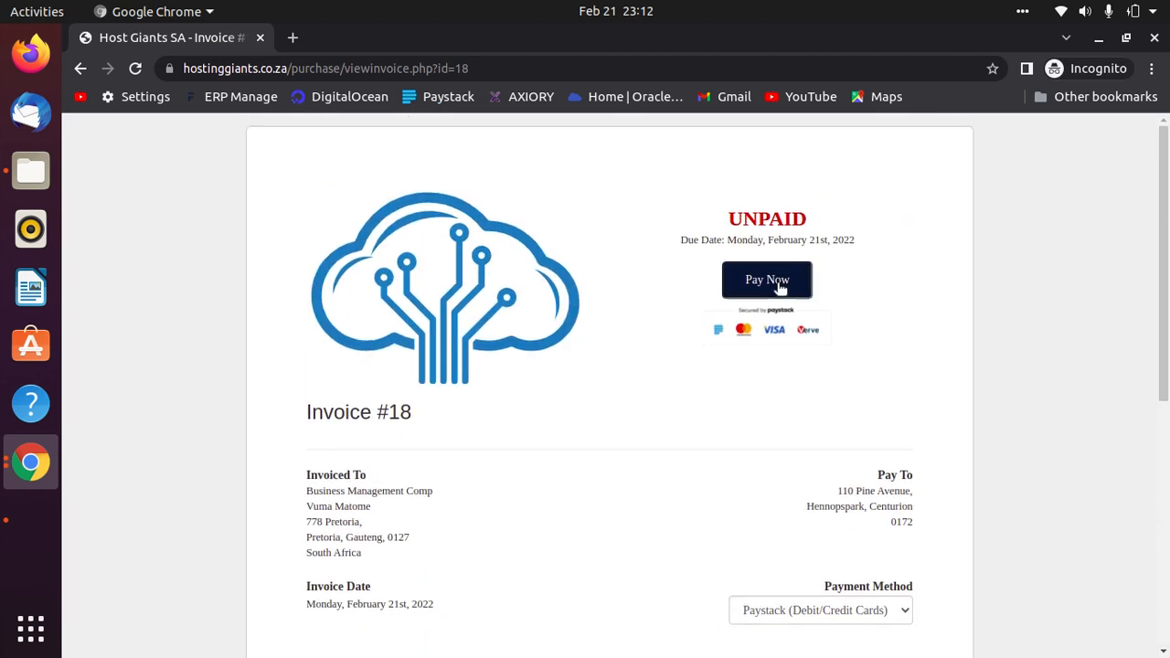
pyautogui.click(747, 286)
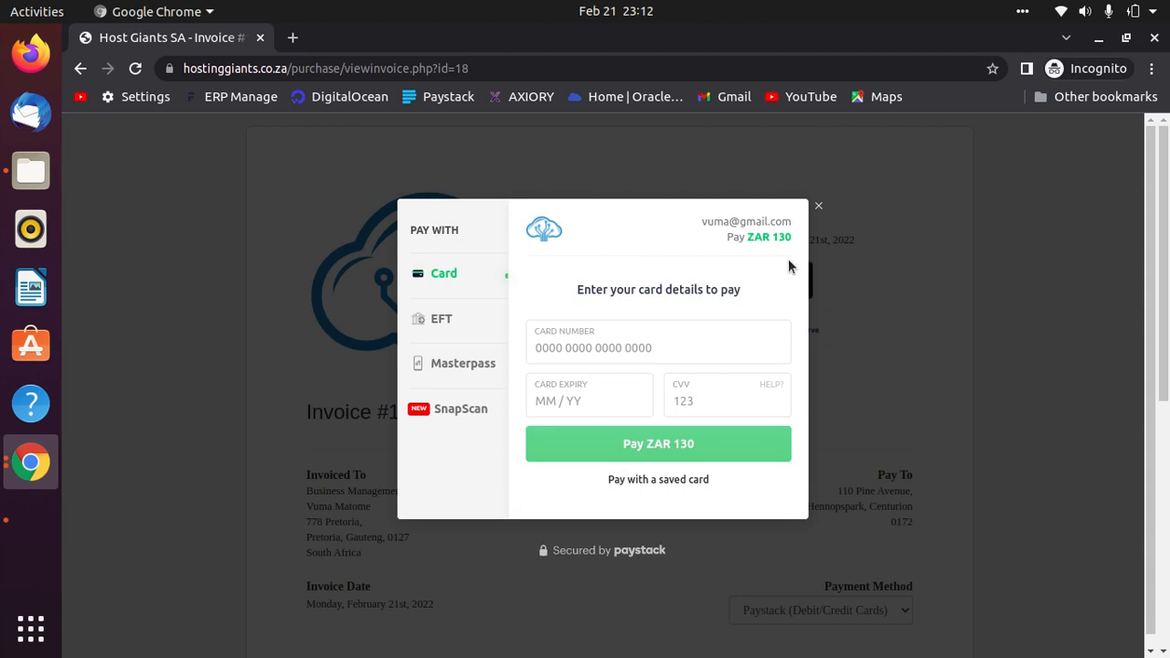
pyautogui.click(818, 206)
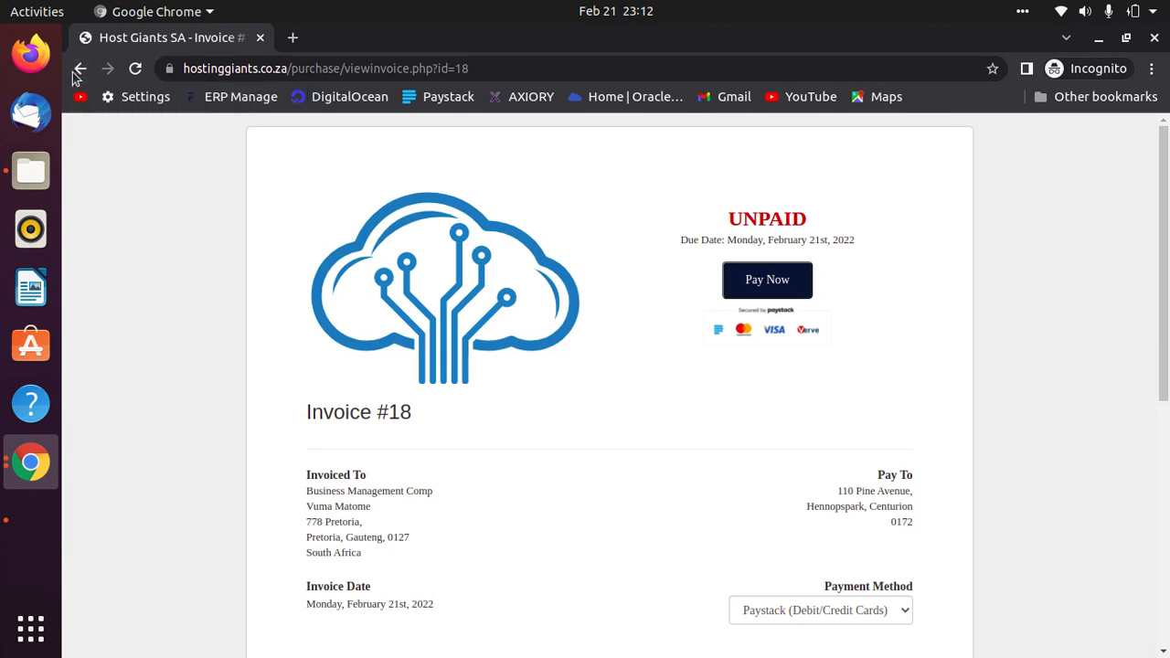
# Go back to My Invoices and log out of the client account.
pyautogui.click(79, 71)
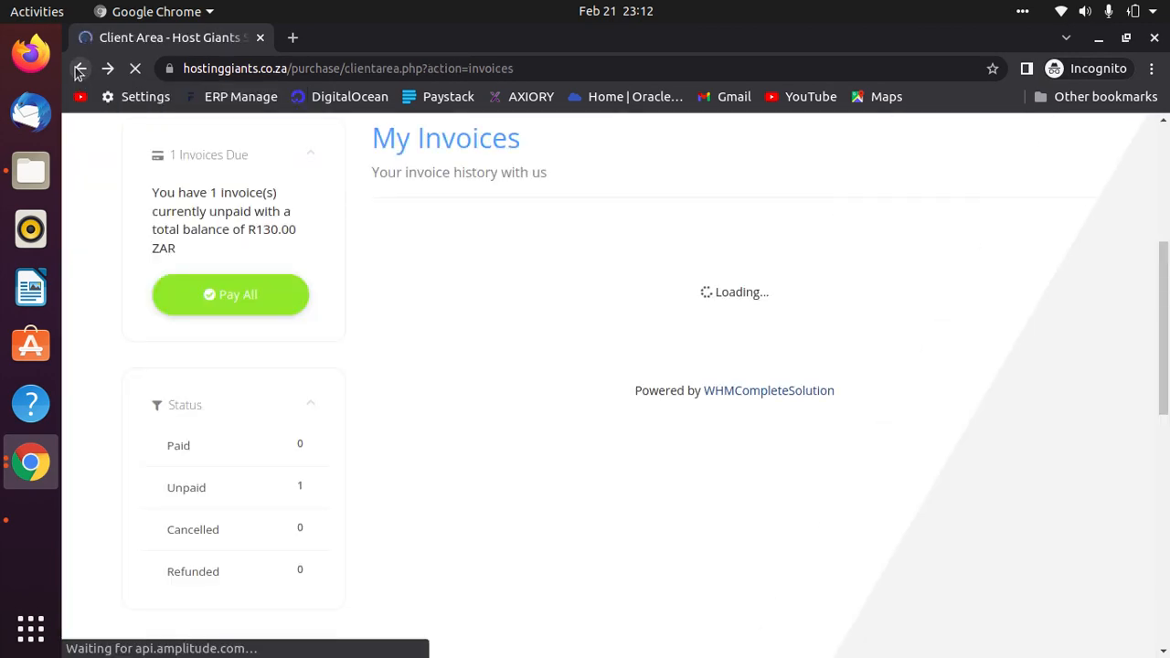
pyautogui.scroll(1, 610, 562)
pyautogui.scroll(4, 610, 562)
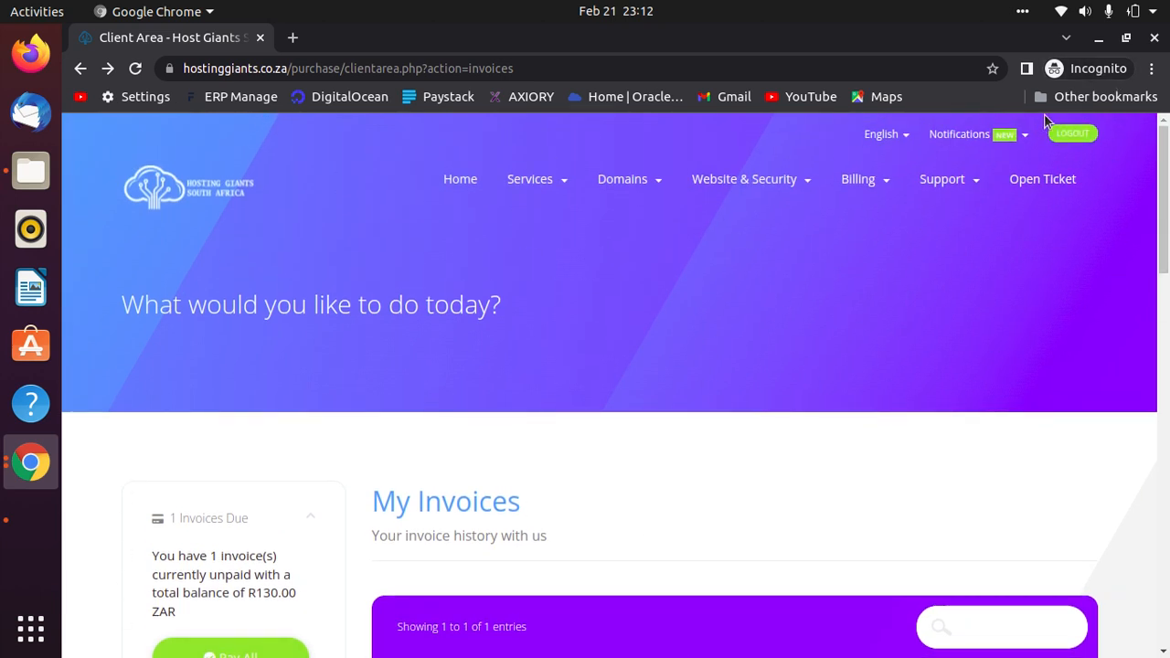
pyautogui.click(1074, 134)
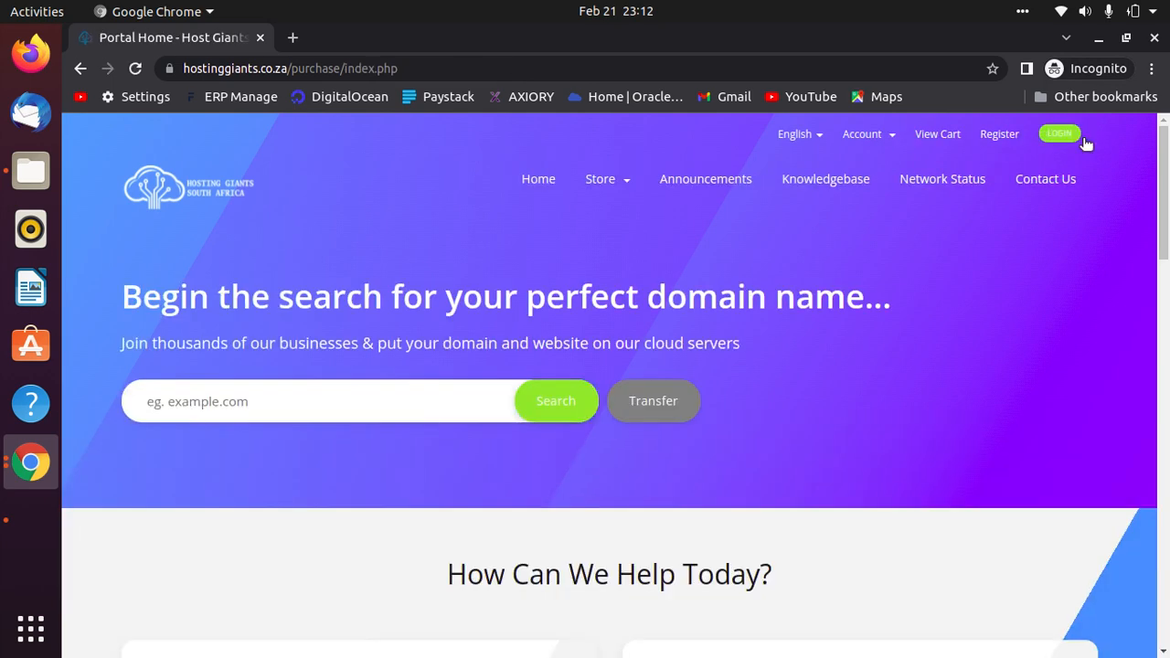
# Look over the signed-out portal home and go to the Login page.
pyautogui.scroll(-3, 878, 639)
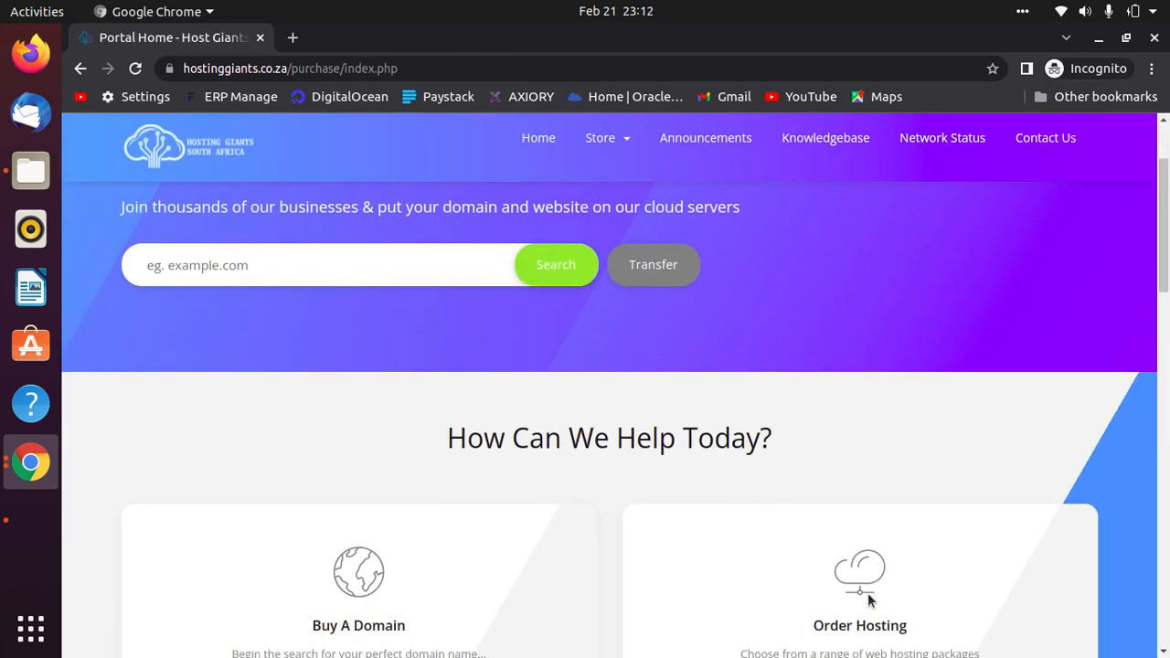
pyautogui.scroll(-3, 867, 592)
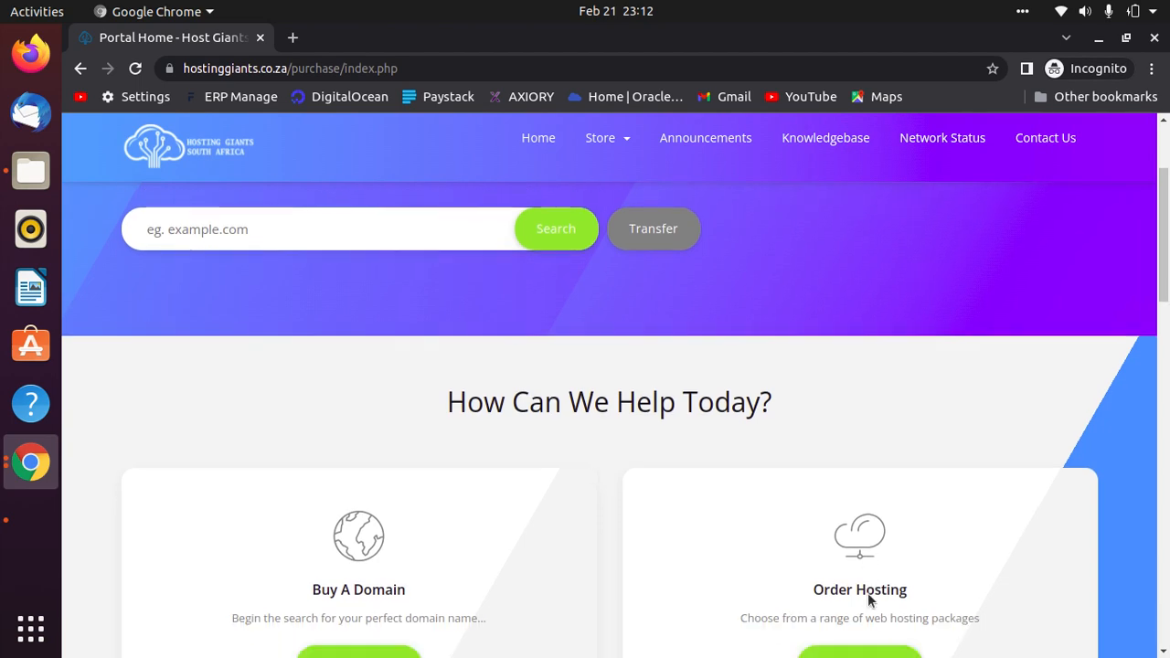
pyautogui.scroll(6, 869, 594)
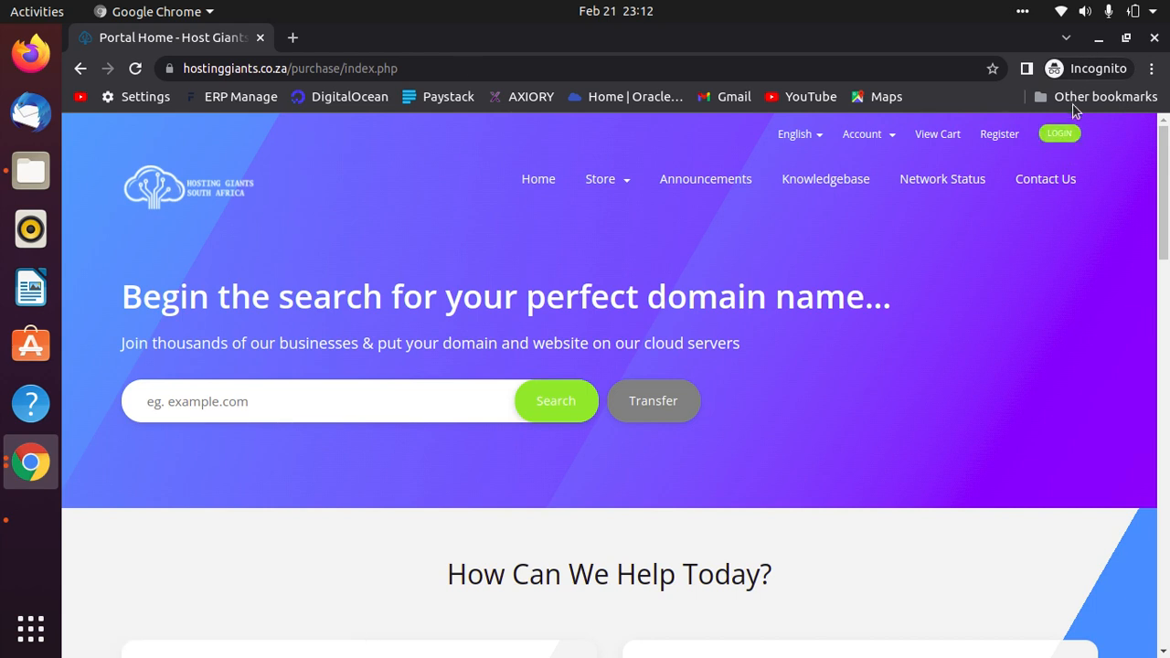
pyautogui.click(1060, 135)
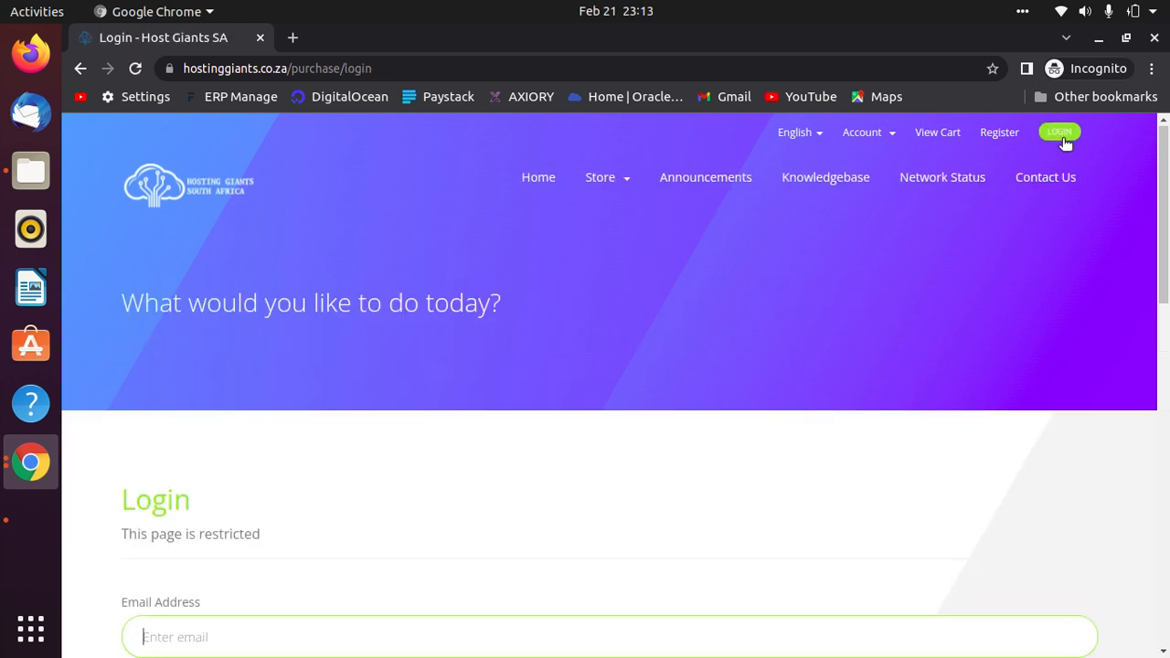
# Log in to the Hosting Giants client area with the saved account e-mail and password.
pyautogui.scroll(-5, 1038, 162)
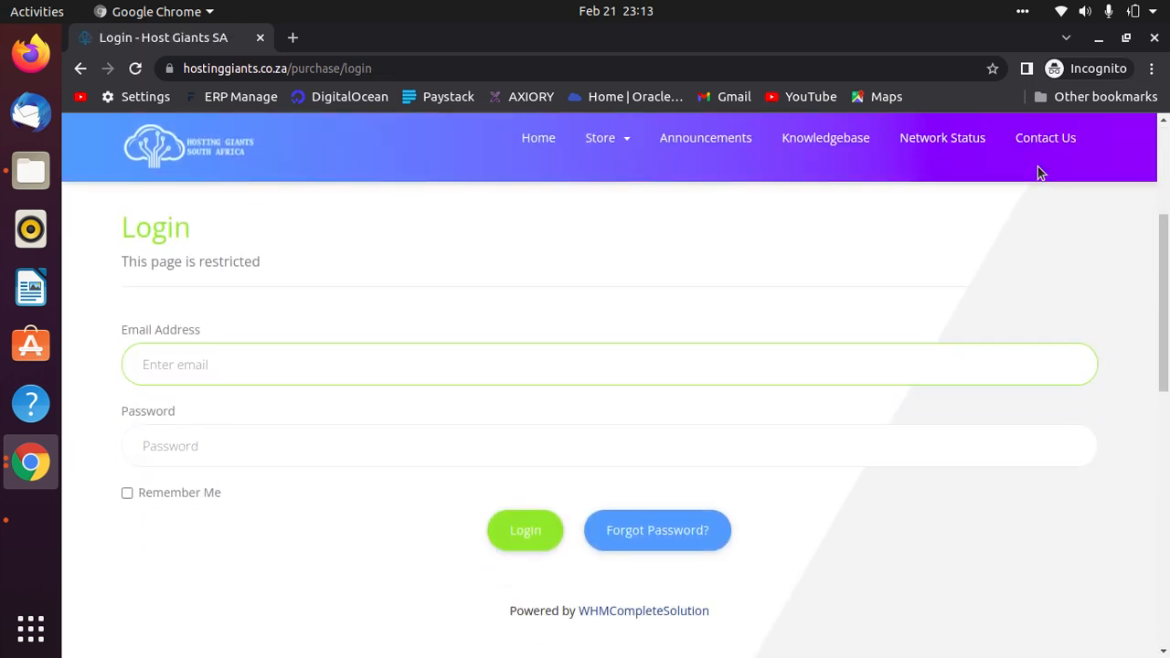
pyautogui.write('dun')
pyautogui.press('Down')
pyautogui.press('Tab')
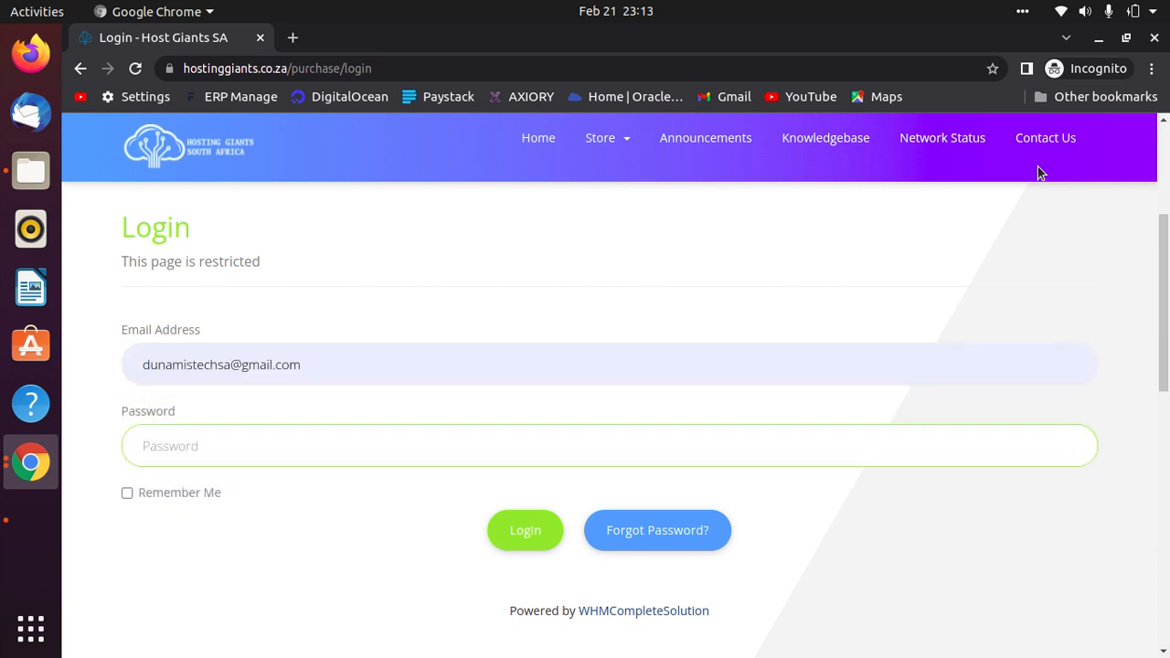
pyautogui.write('d')
pyautogui.click(525, 532)
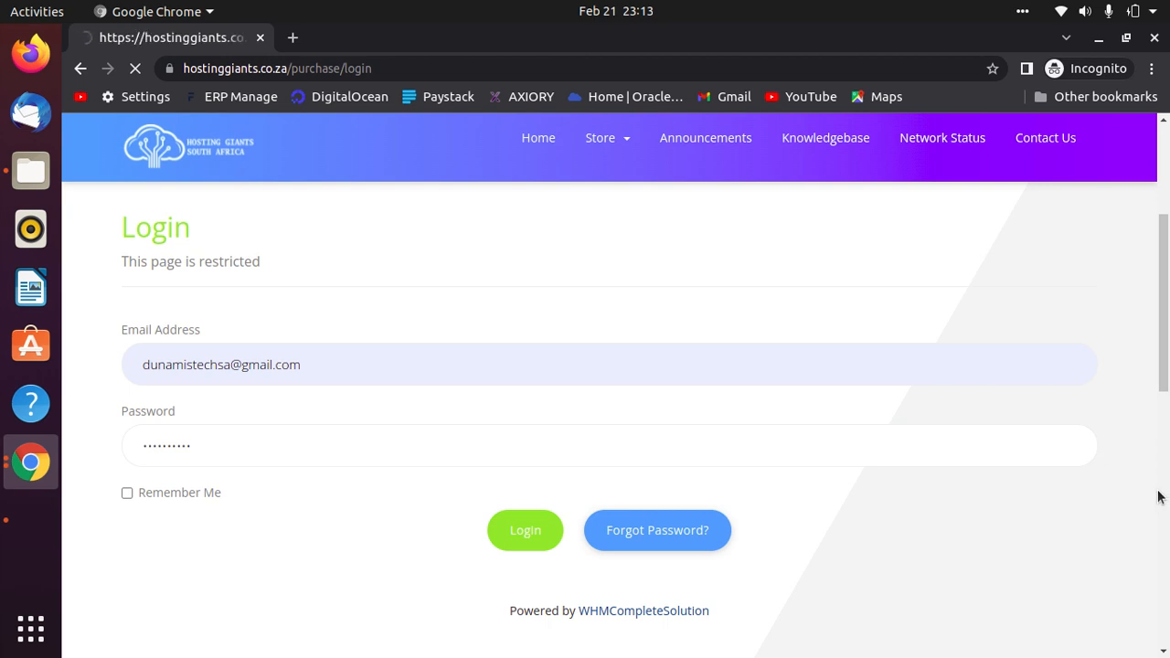
# After the page reloads, re-enter the saved e-mail and password and submit the login again.
pyautogui.scroll(-3, 549, 548)
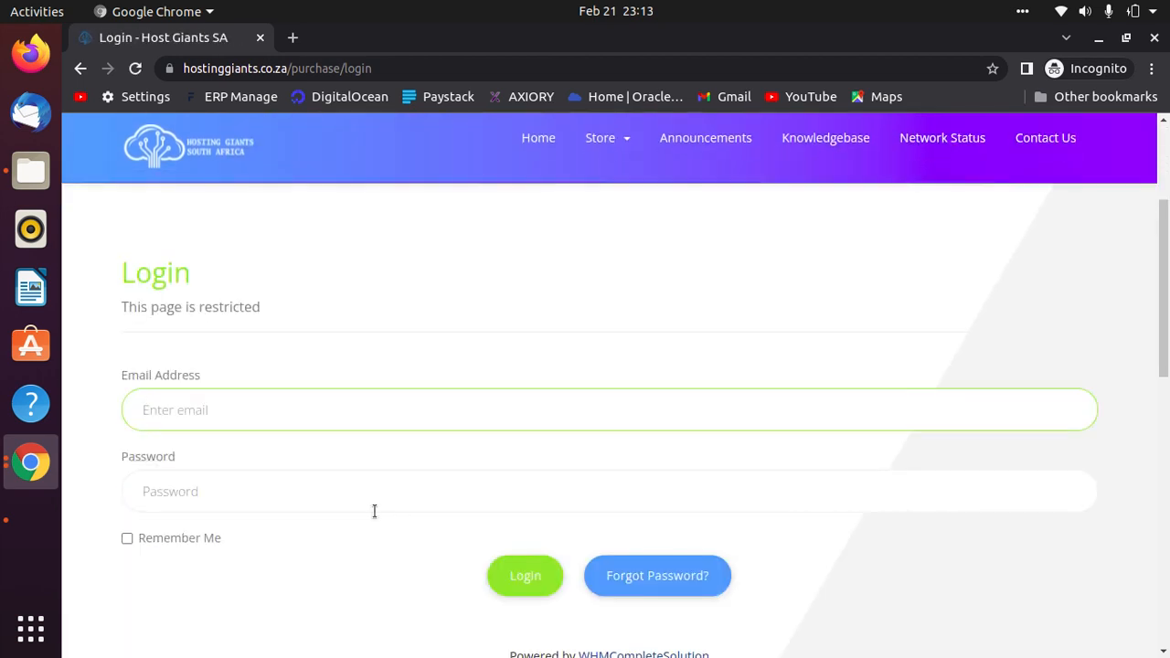
pyautogui.click(368, 409)
pyautogui.write('dun')
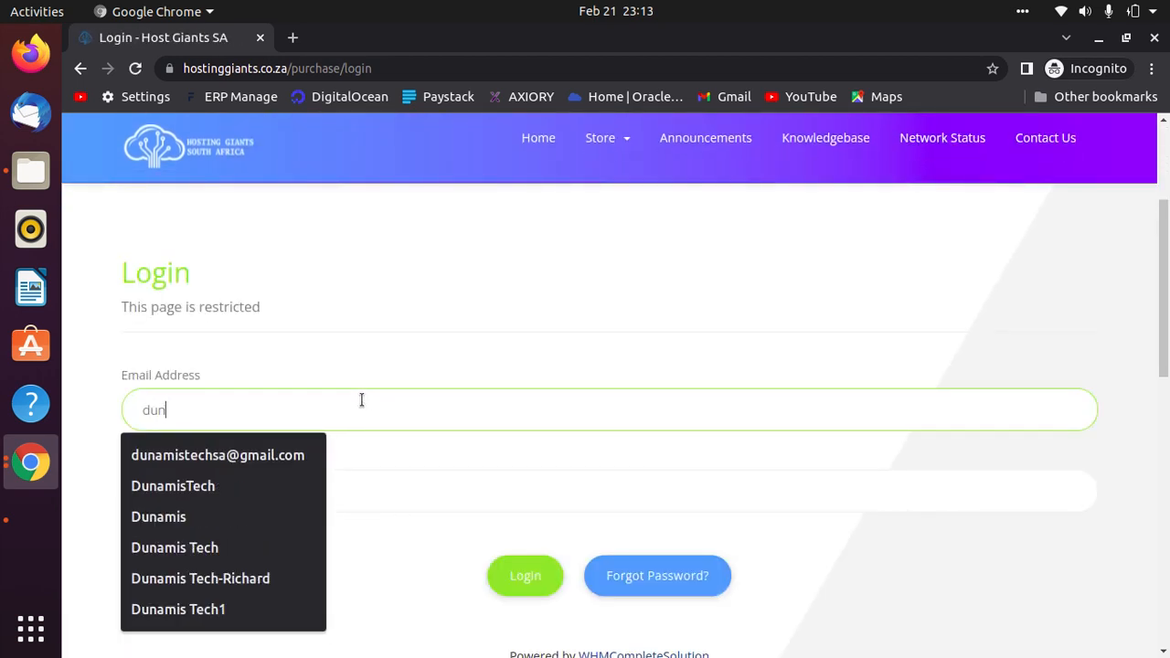
pyautogui.press('Down')
pyautogui.press('Return')
pyautogui.press('Tab')
pyautogui.write('••')
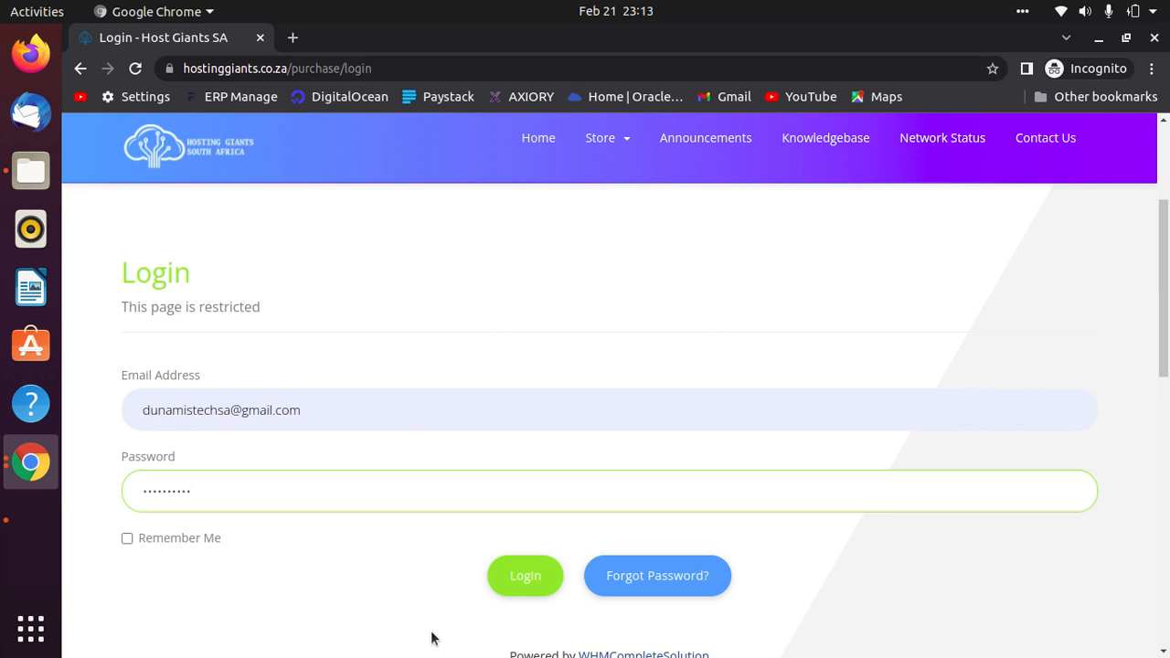
pyautogui.click(516, 579)
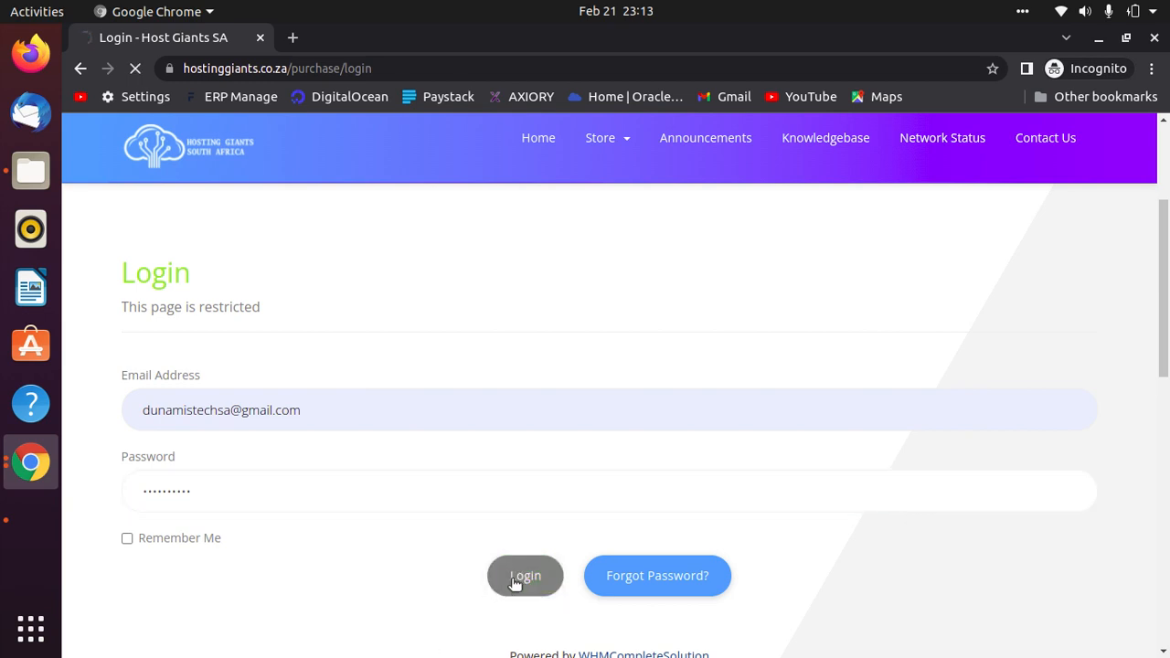
# Review the client area dashboard, then open the Domains list.
pyautogui.scroll(-2, 591, 474)
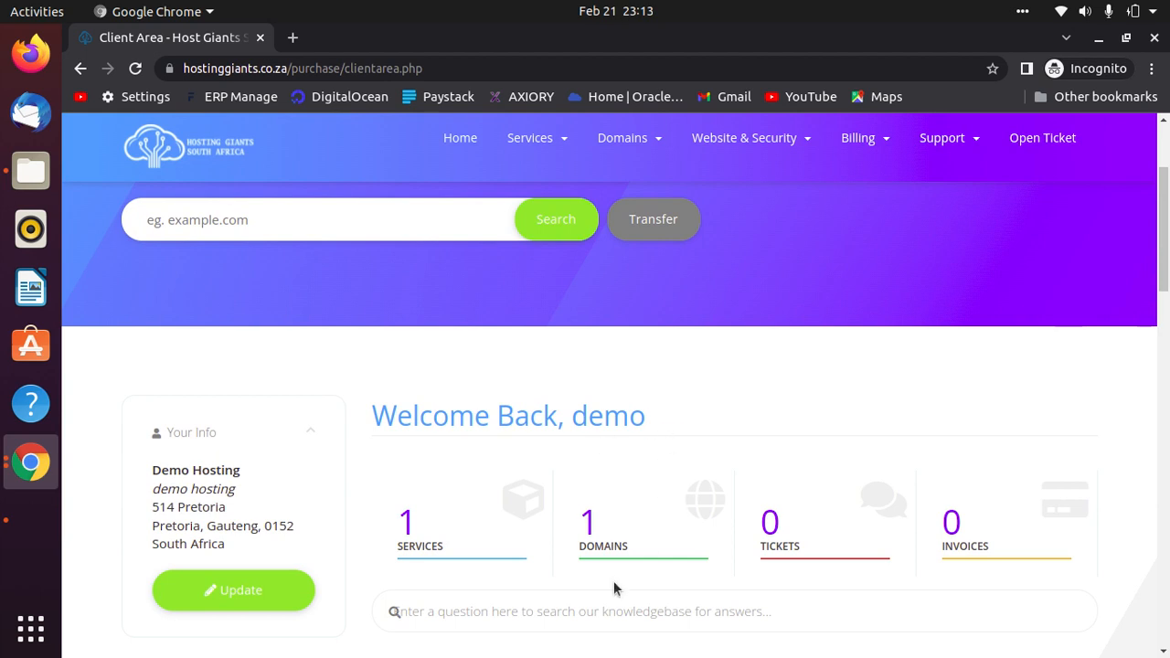
pyautogui.scroll(-1, 614, 581)
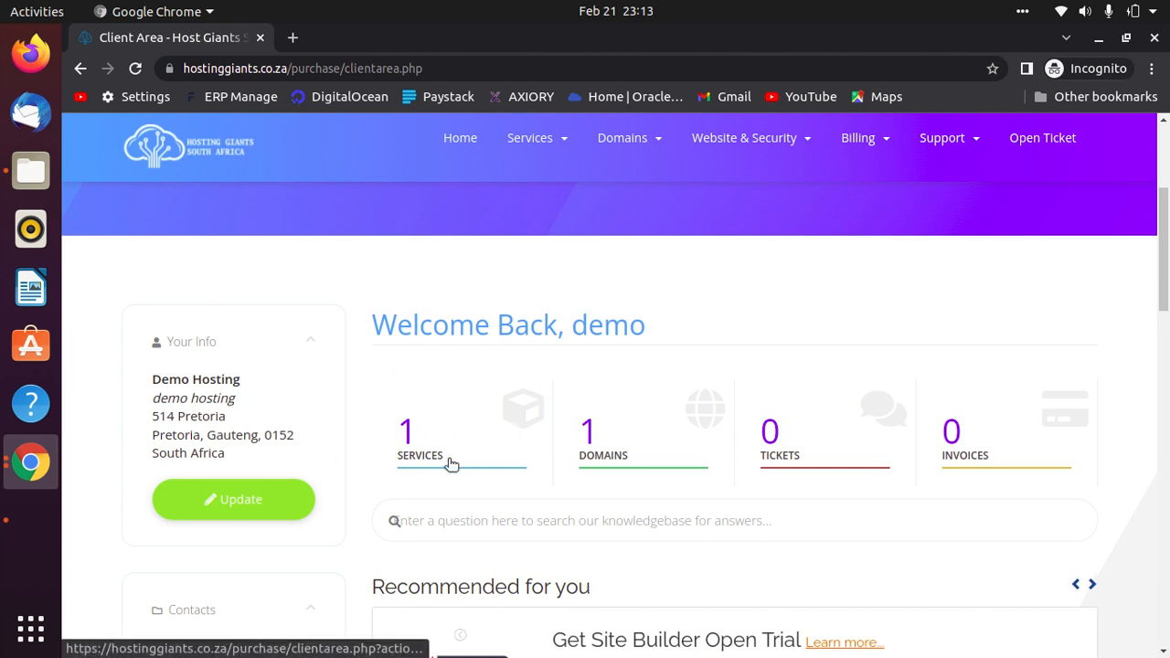
pyautogui.scroll(-1, 629, 432)
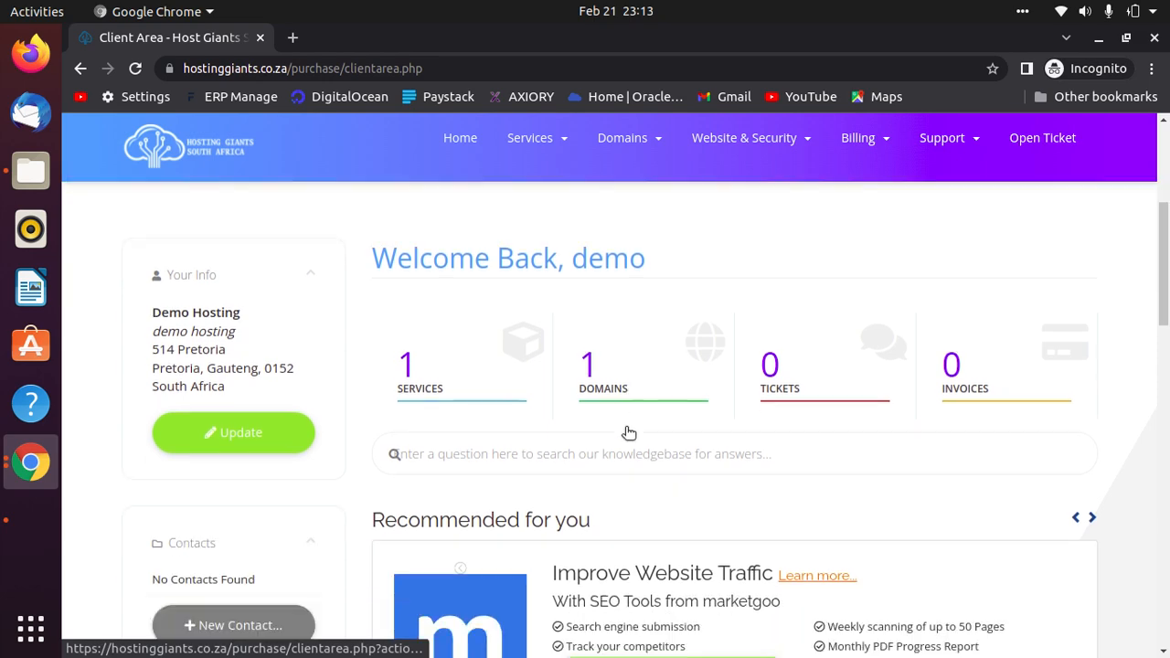
pyautogui.scroll(-15, 707, 481)
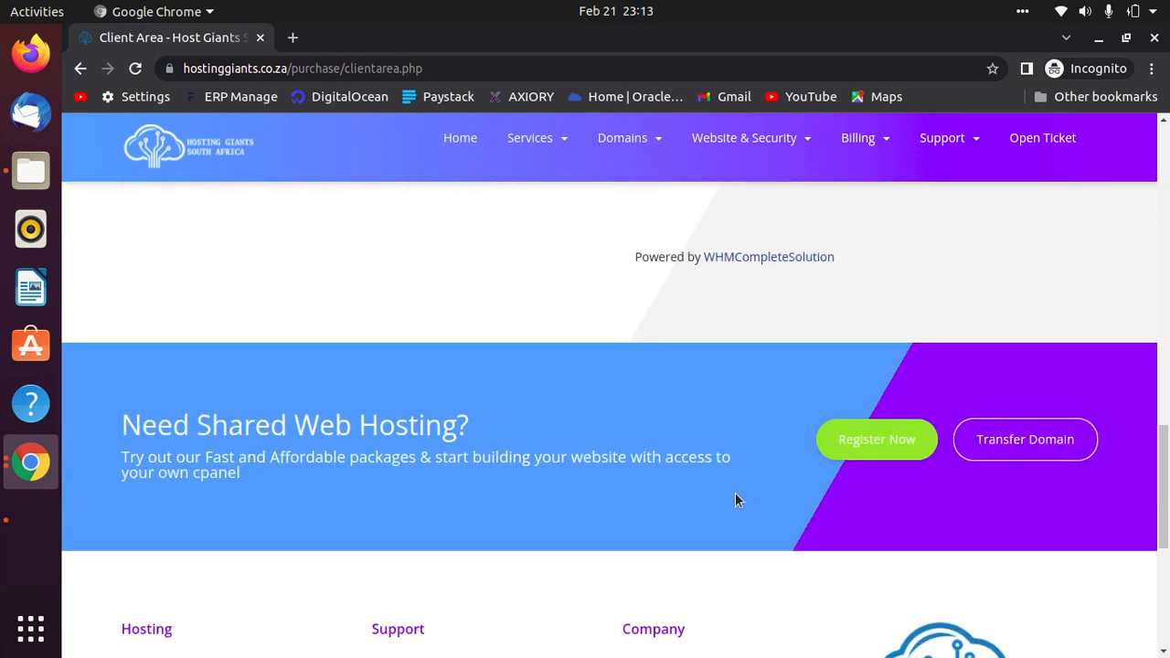
pyautogui.scroll(-3, 736, 494)
pyautogui.scroll(10, 736, 495)
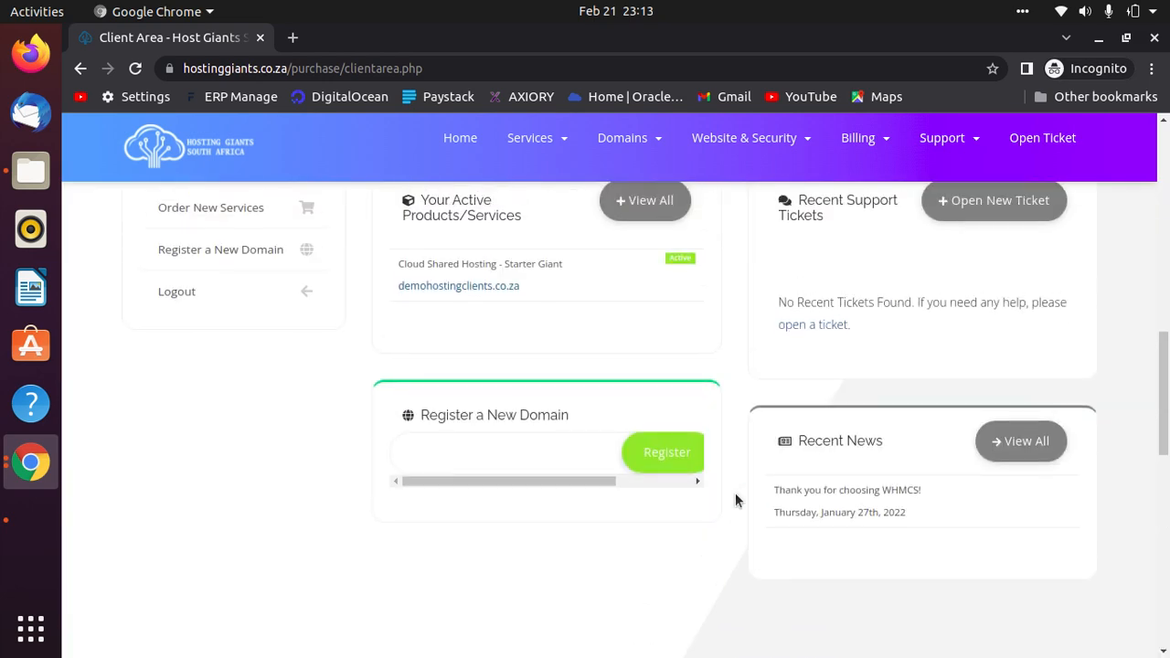
pyautogui.scroll(2, 394, 434)
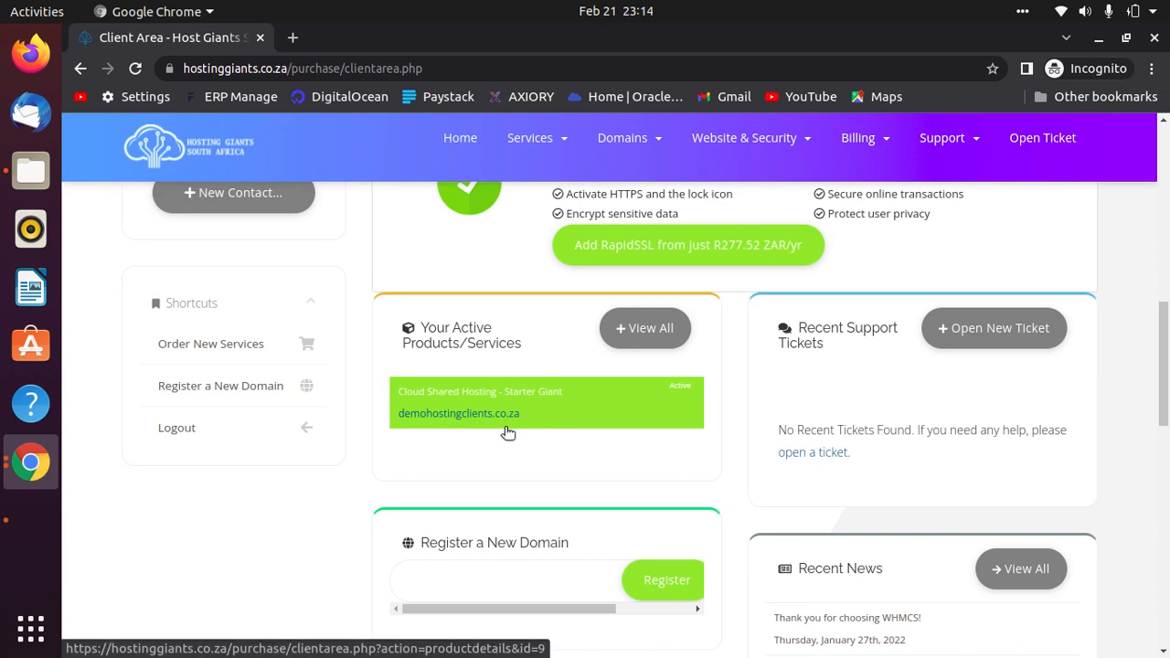
pyautogui.scroll(6, 542, 439)
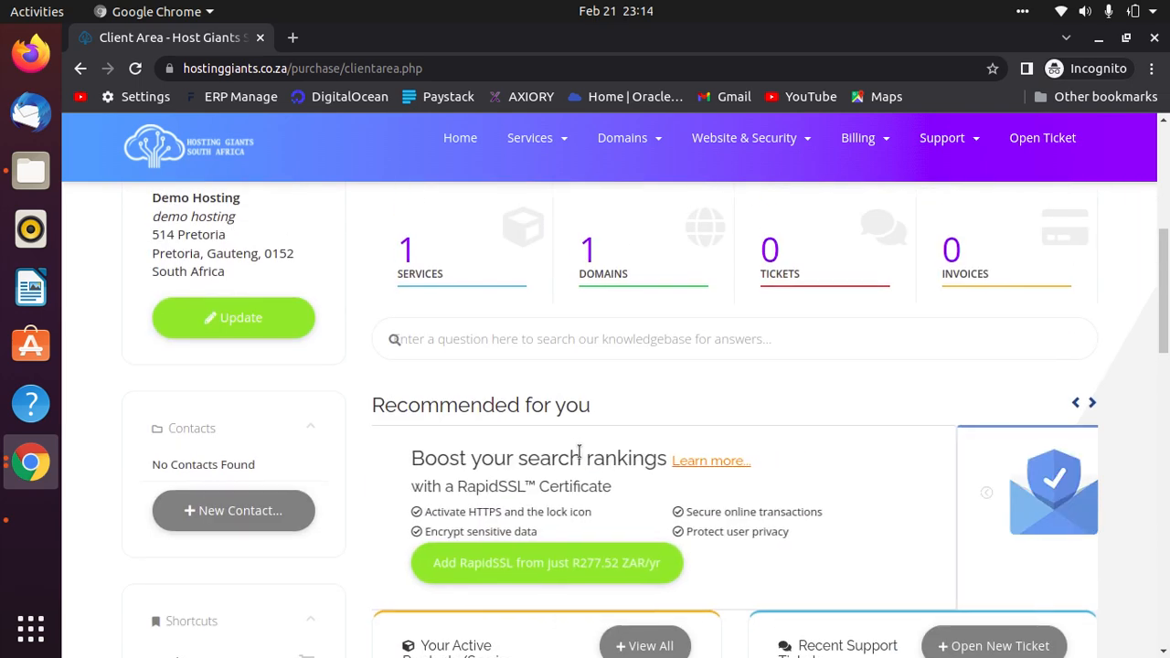
pyautogui.scroll(-4, 578, 449)
pyautogui.click(598, 373)
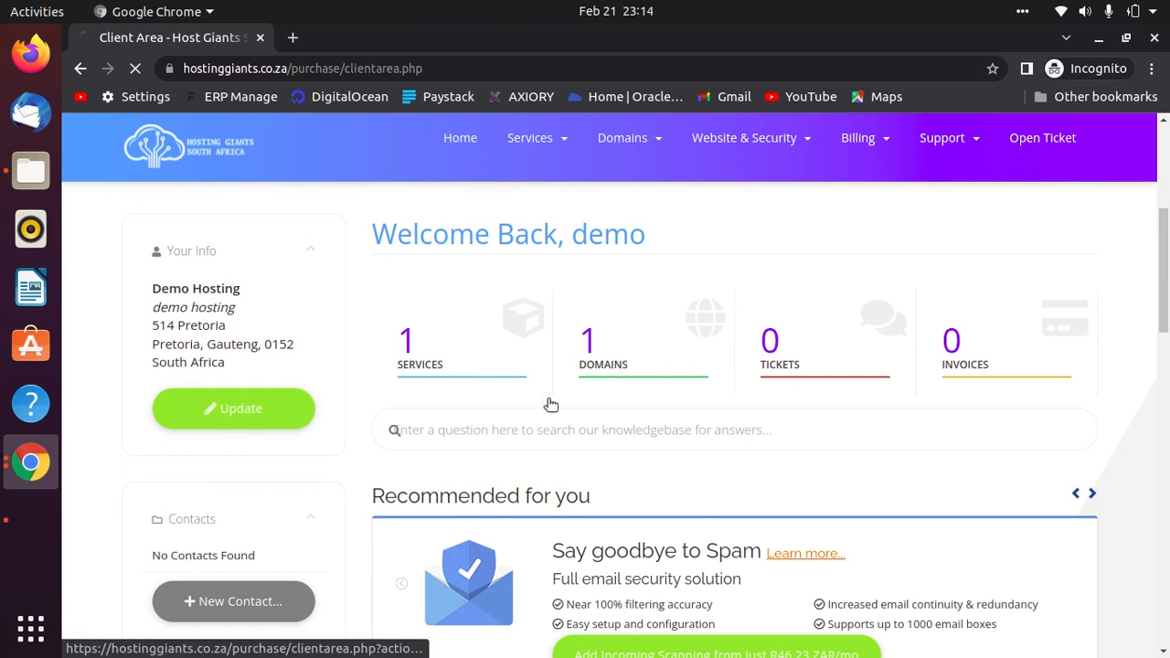
# Look over the account's domain list, then return to the client area home.
pyautogui.scroll(-6, 511, 418)
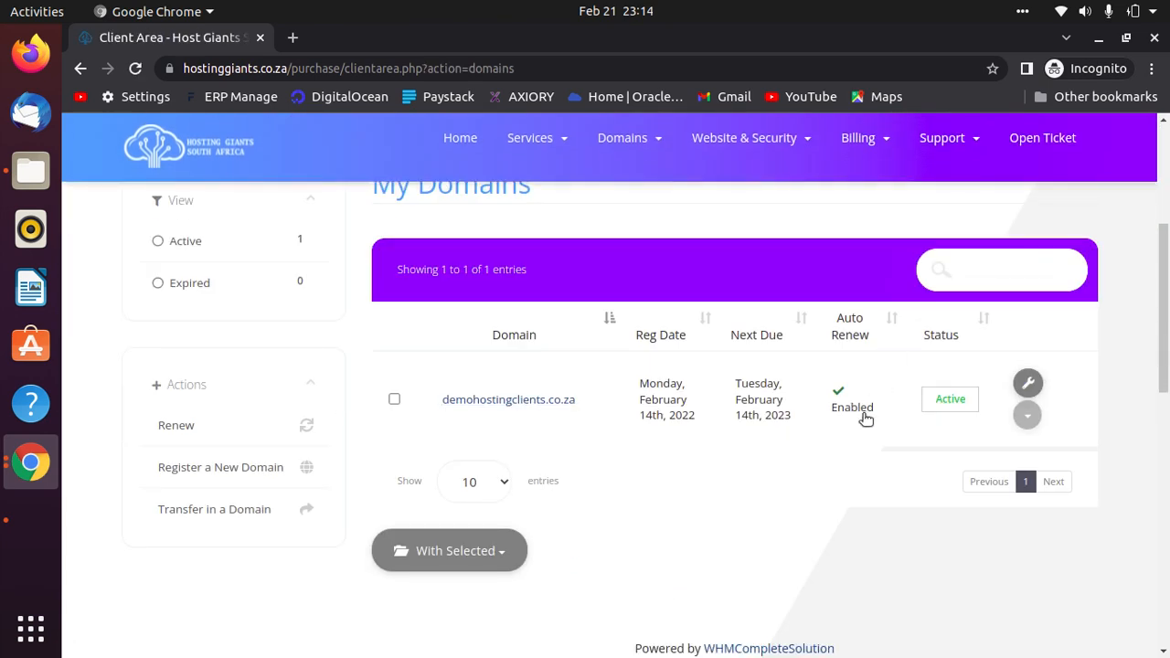
pyautogui.scroll(-10, 768, 554)
pyautogui.scroll(10, 608, 494)
pyautogui.scroll(5, 607, 489)
pyautogui.click(471, 183)
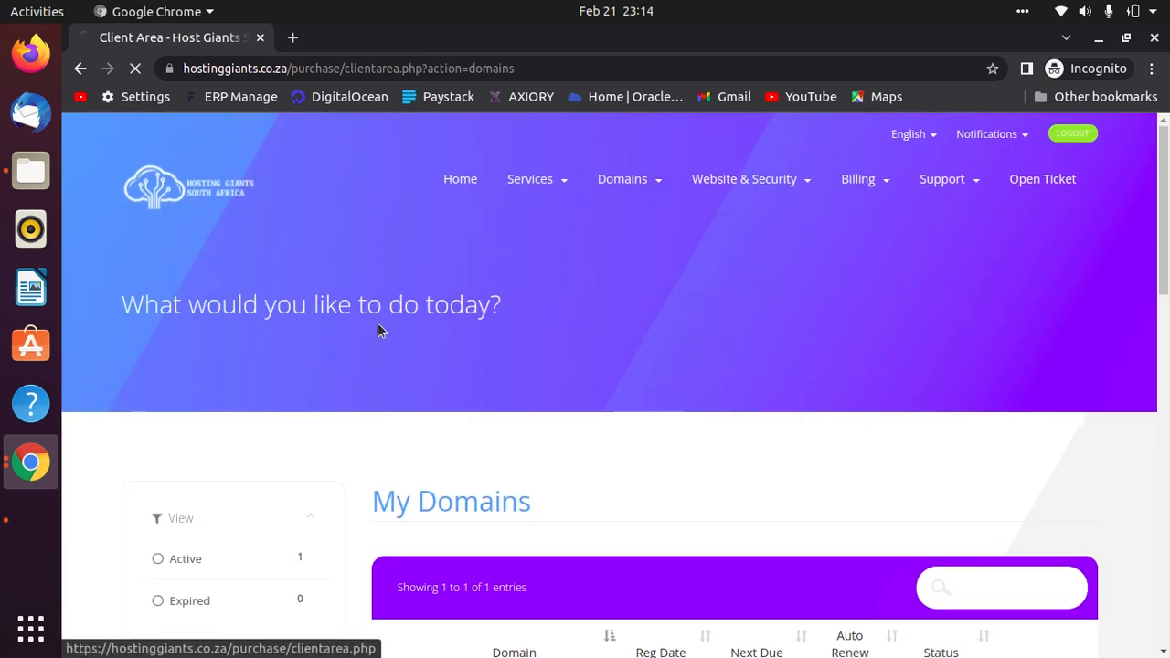
# Open the demohostingclients.co.za service under Your Active Products/Services.
pyautogui.scroll(-6, 625, 584)
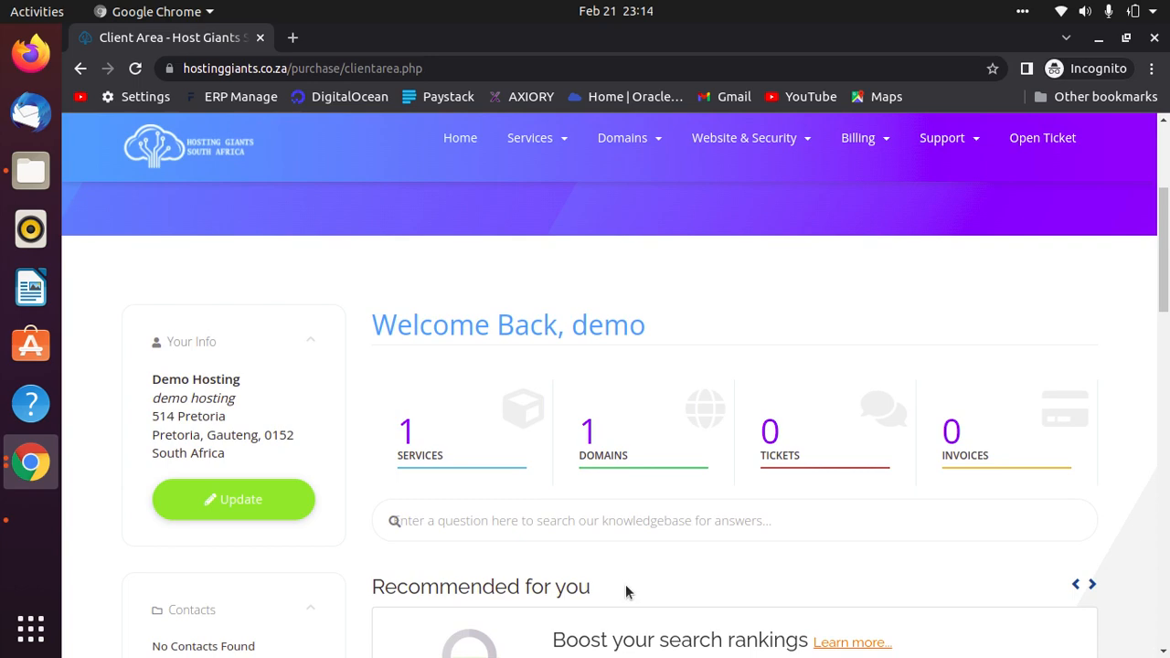
pyautogui.scroll(3, 624, 584)
pyautogui.scroll(-7, 626, 589)
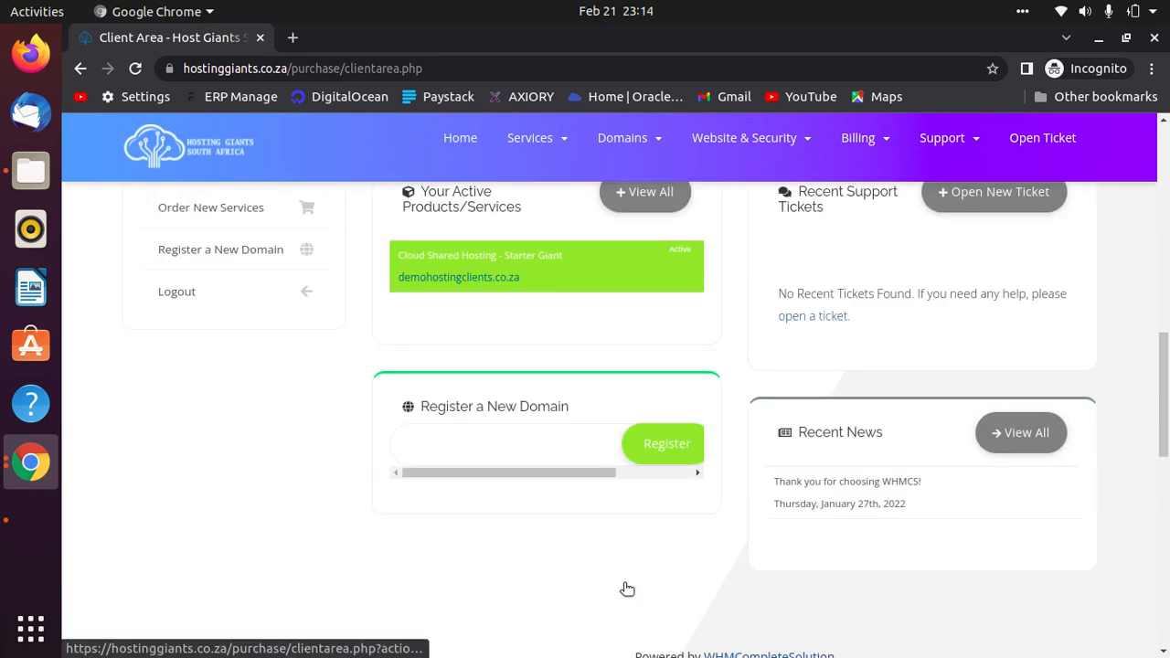
pyautogui.scroll(4, 626, 590)
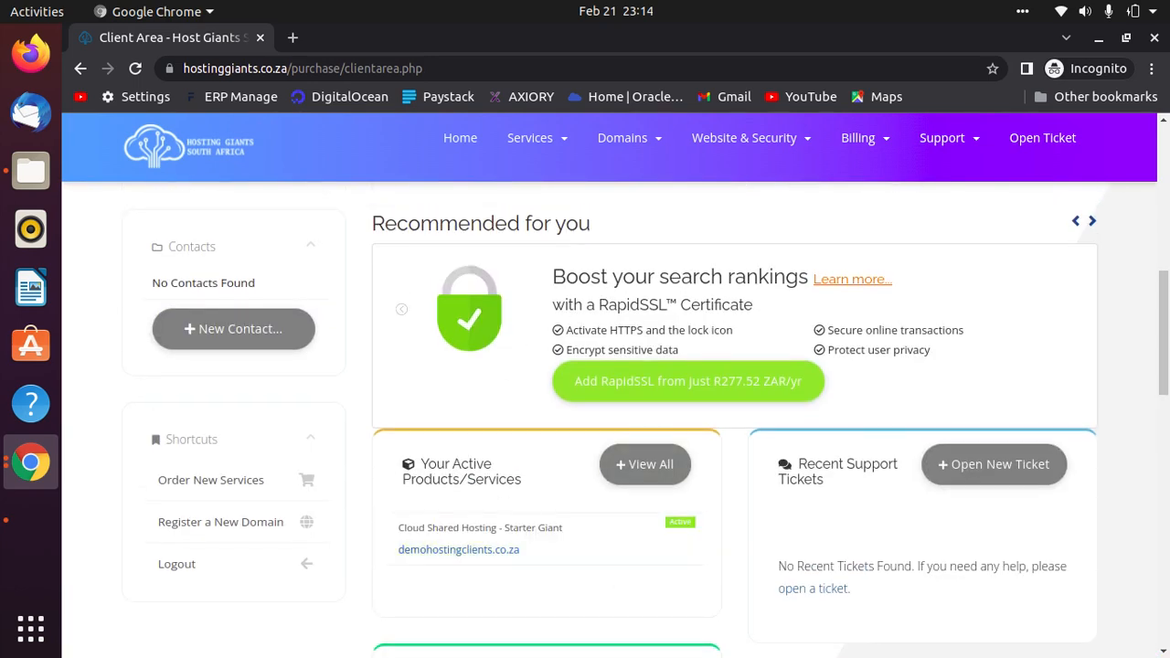
pyautogui.scroll(-2, 555, 621)
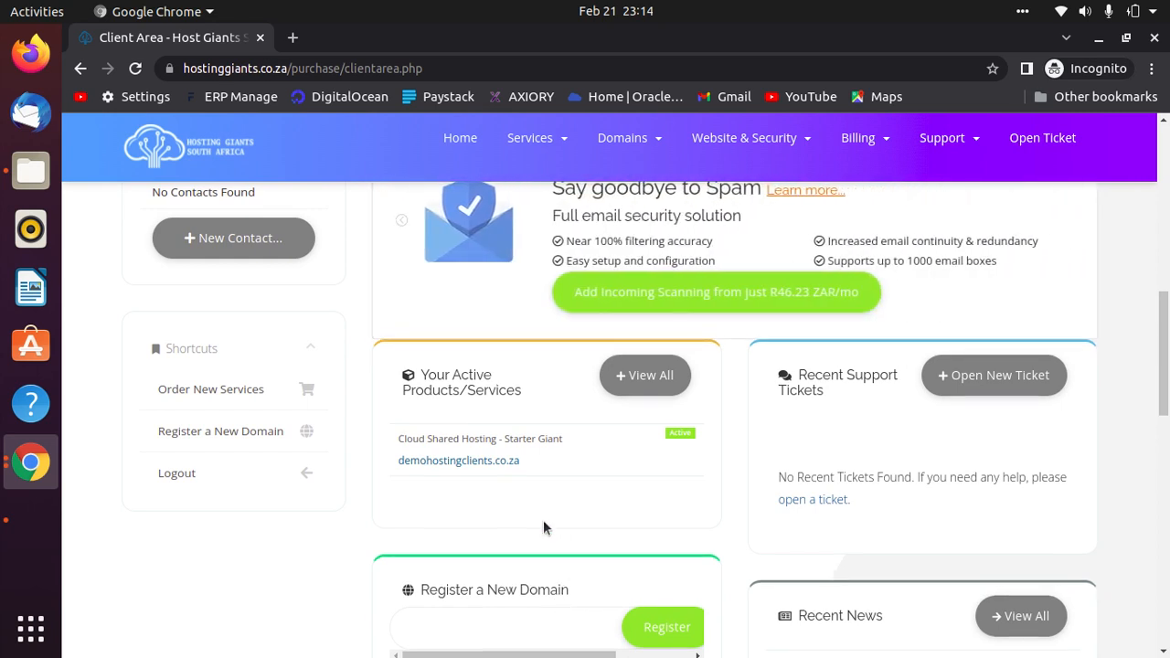
pyautogui.scroll(-6, 566, 474)
pyautogui.scroll(5, 519, 287)
pyautogui.click(521, 415)
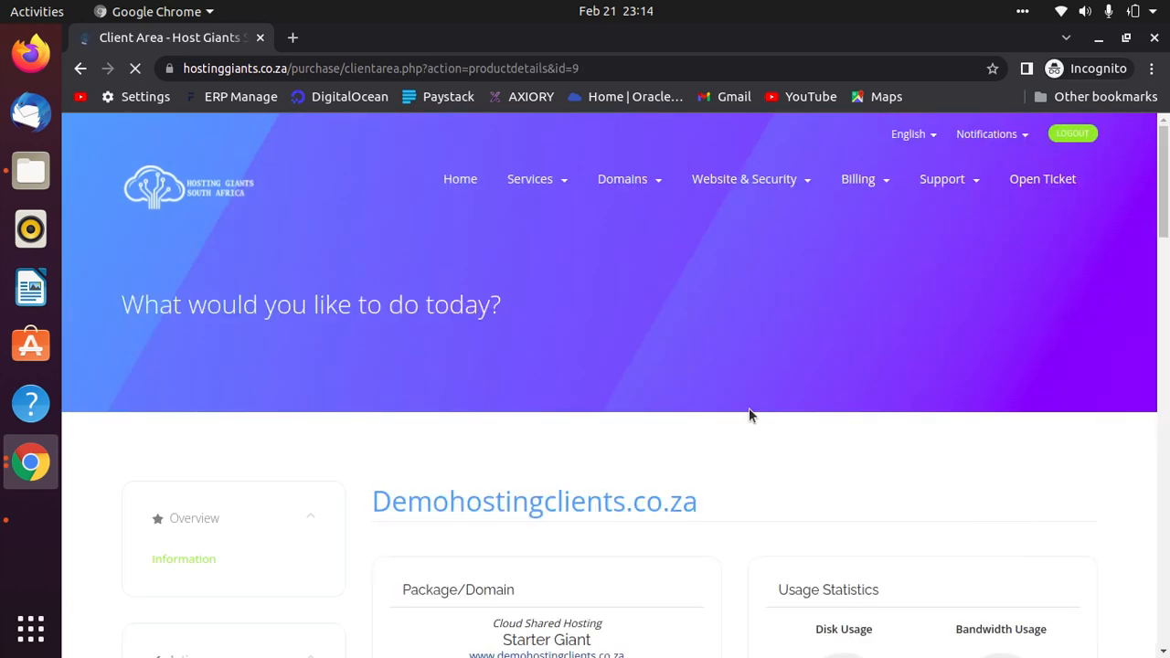
# Select the demohostingclients.co.za domain title on the details page, then clear the selection.
pyautogui.scroll(-5, 786, 412)
pyautogui.scroll(5, 243, 256)
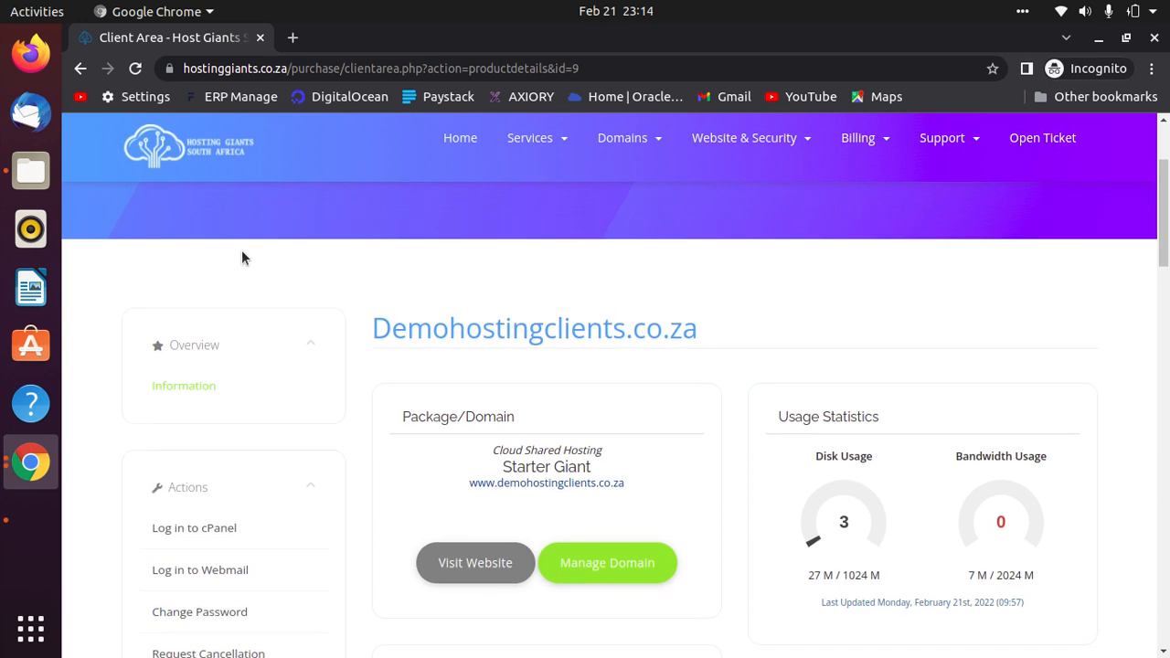
pyautogui.scroll(-3, 799, 489)
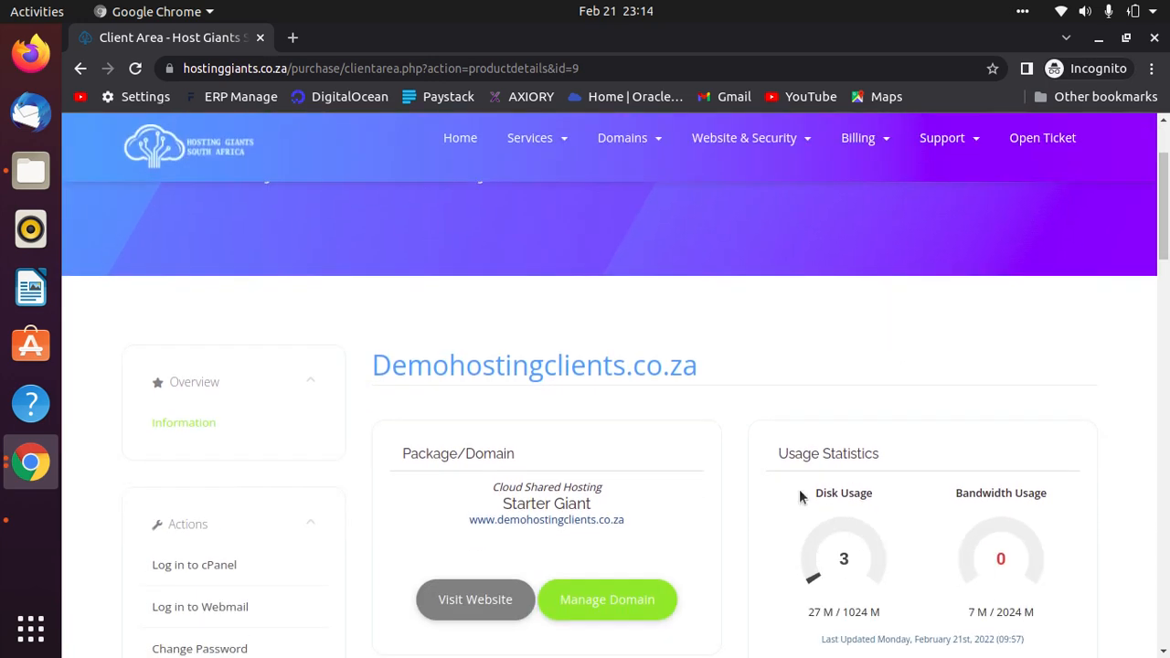
pyautogui.moveTo(698, 373); pyautogui.dragTo(371, 367)
pyautogui.rightClick(375, 369)
pyautogui.click(919, 380)
pyautogui.click(918, 381)
pyautogui.scroll(-4, 888, 407)
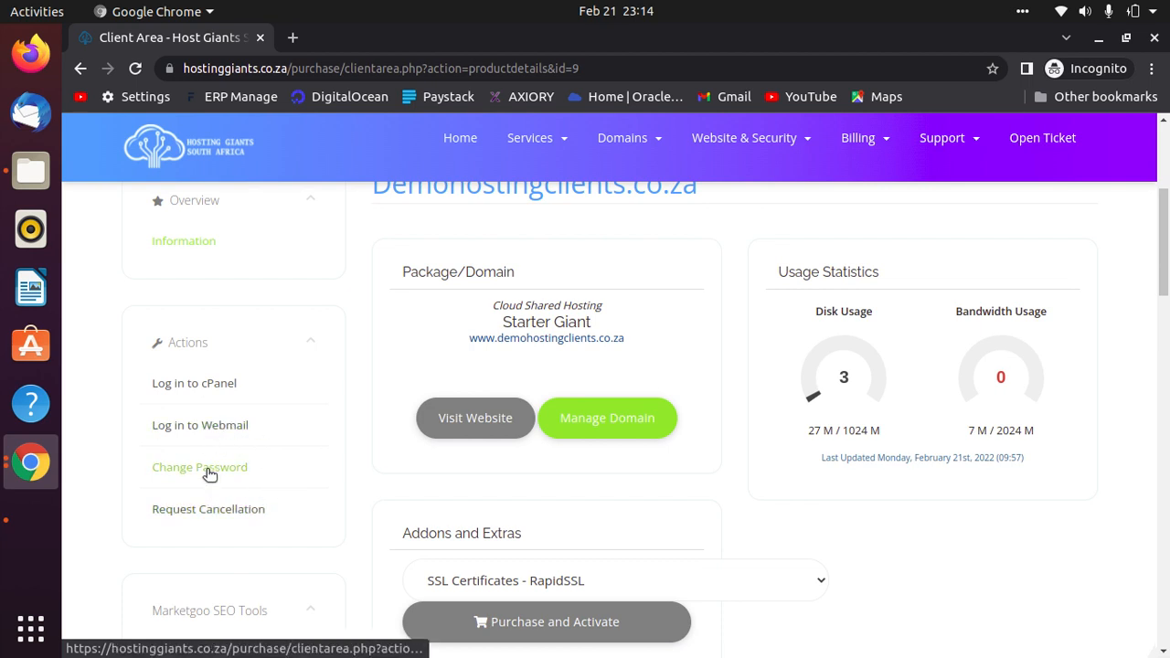
# Highlight the Billing Overview's next due date (March 14th, 2022) and the registration date.
pyautogui.scroll(-5, 778, 539)
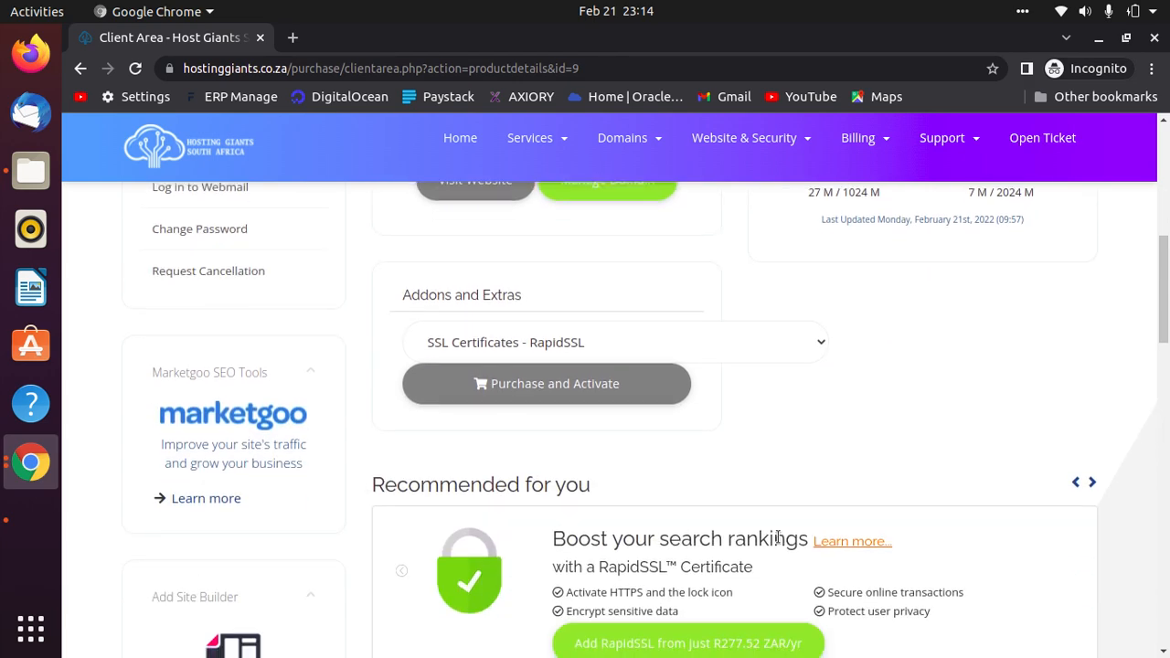
pyautogui.scroll(-3, 778, 533)
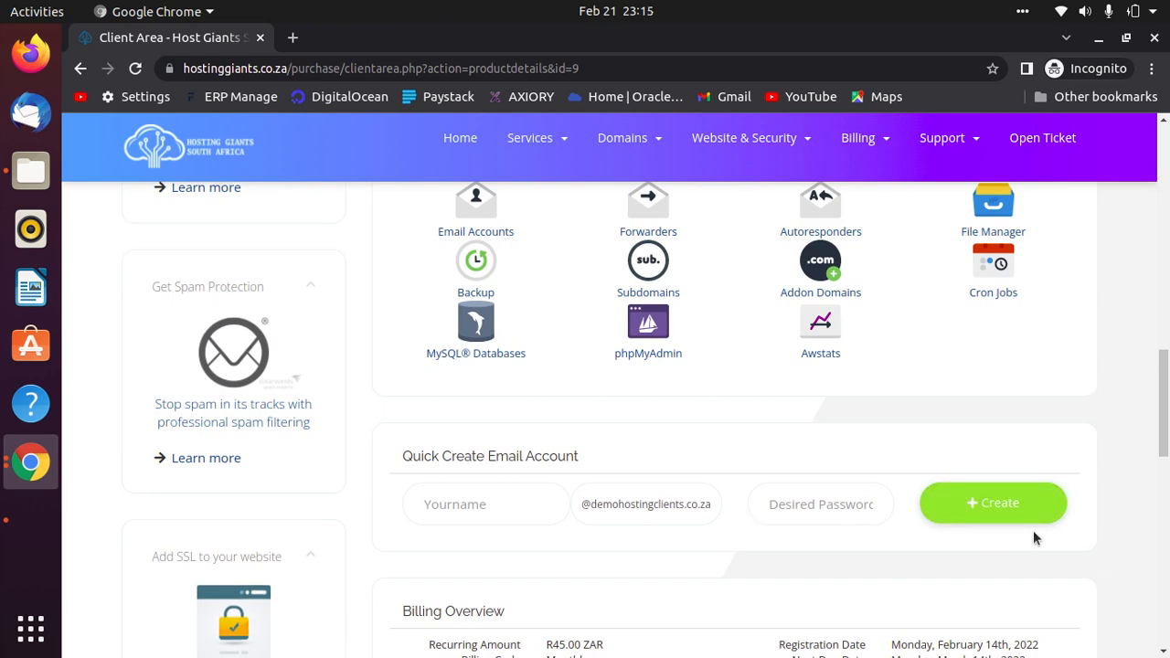
pyautogui.scroll(-3, 1036, 538)
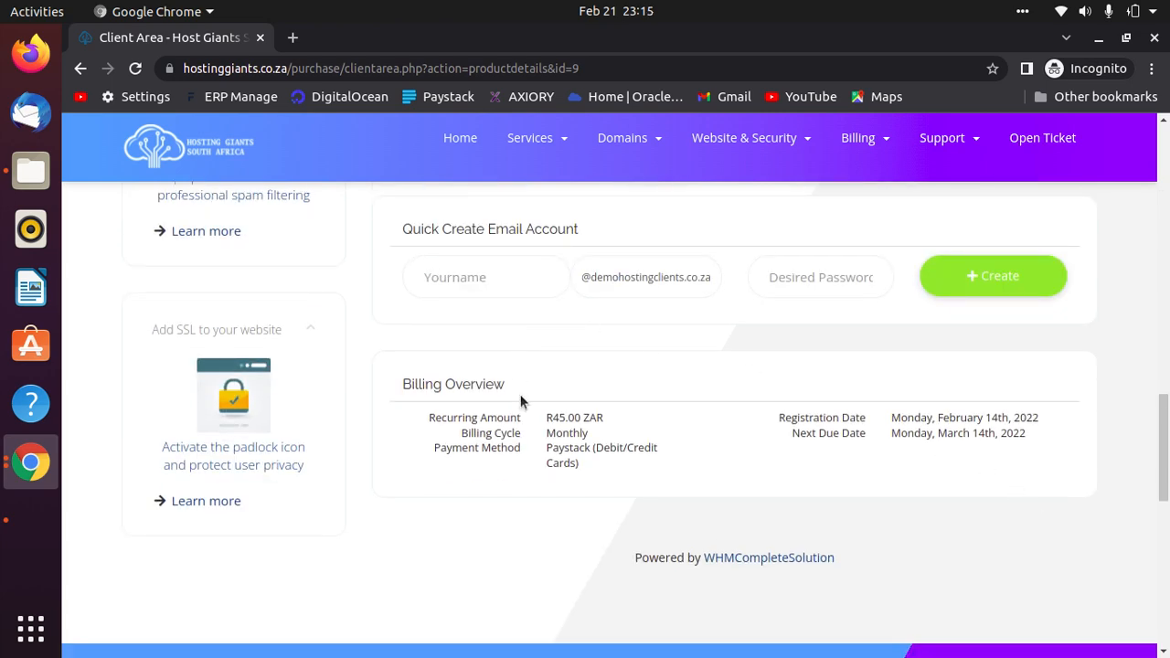
pyautogui.moveTo(512, 391); pyautogui.dragTo(425, 389)
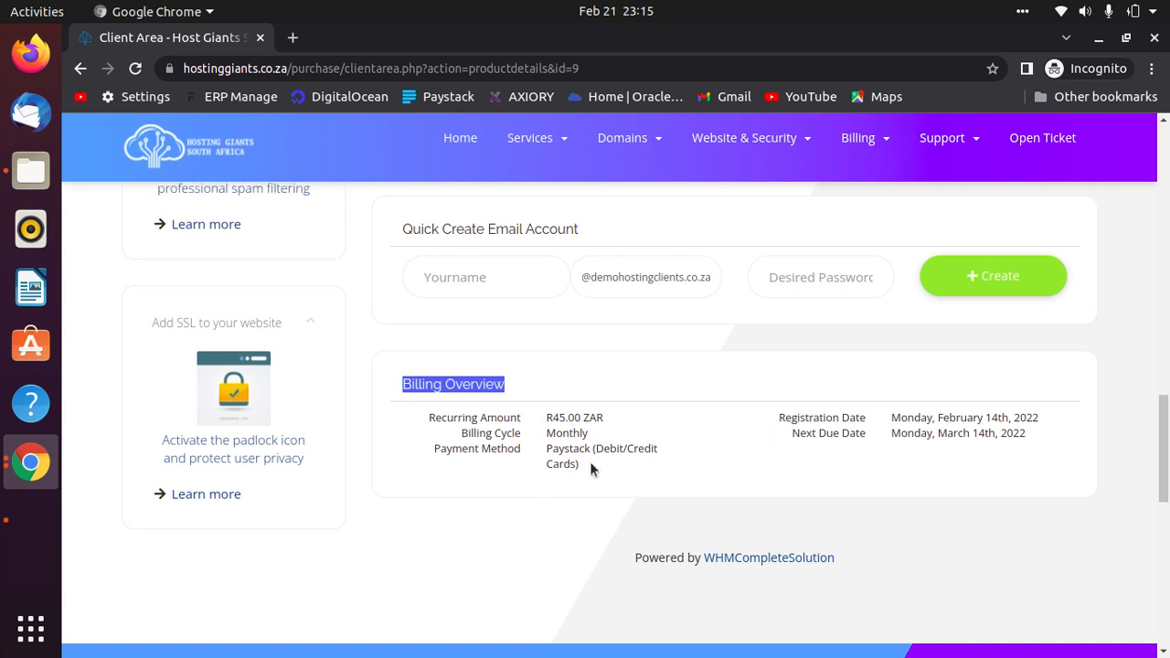
pyautogui.moveTo(788, 433); pyautogui.dragTo(864, 429)
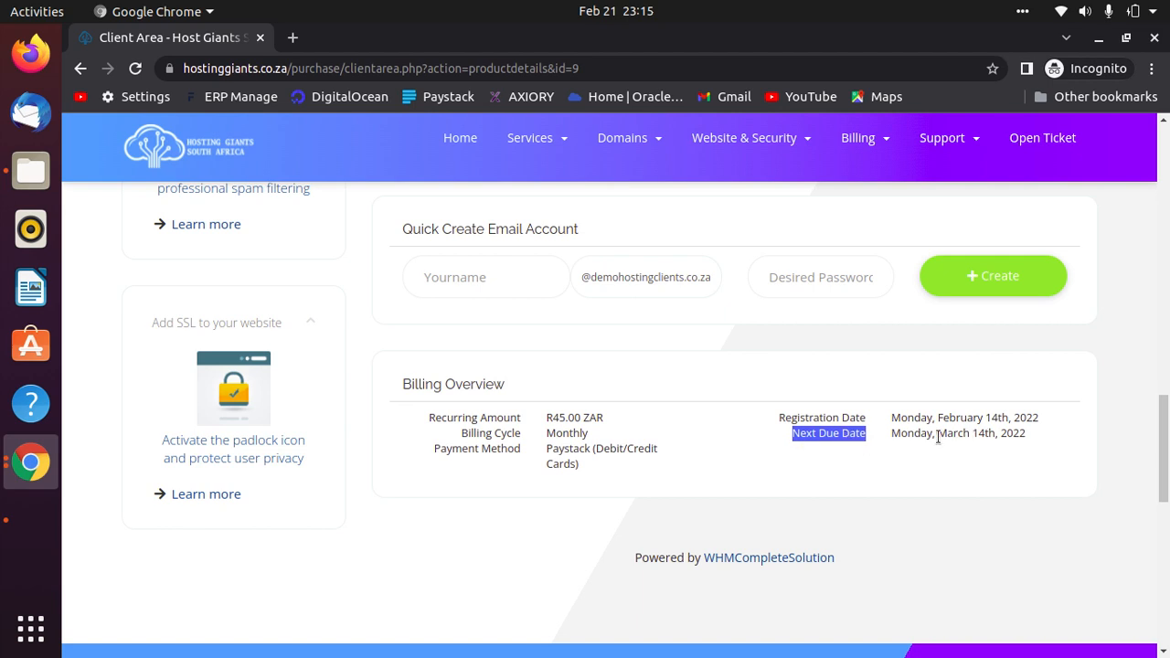
pyautogui.moveTo(938, 434); pyautogui.dragTo(1031, 437)
pyautogui.moveTo(941, 418); pyautogui.dragTo(1041, 419)
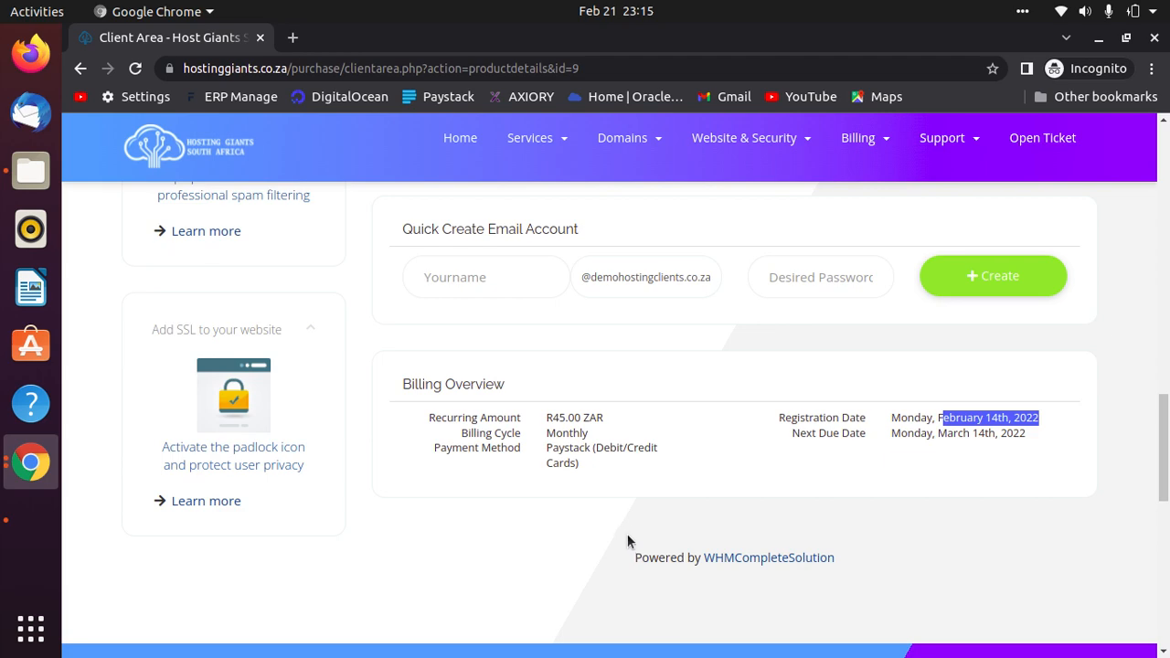
pyautogui.scroll(3, 625, 527)
pyautogui.scroll(12, 618, 526)
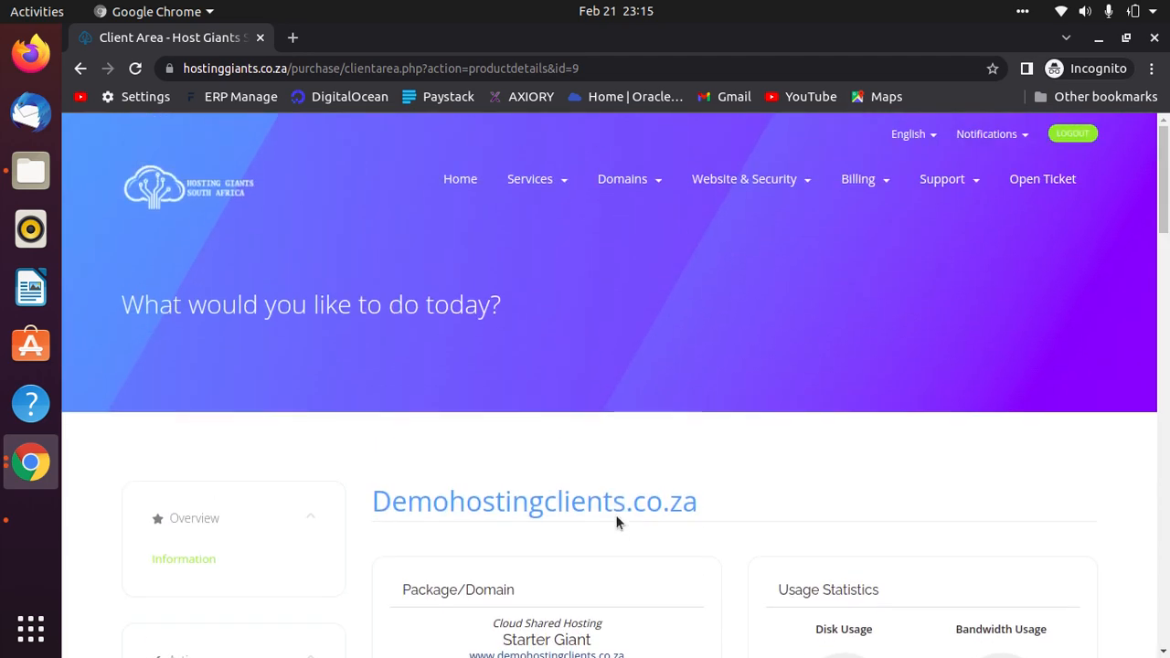
pyautogui.scroll(-3, 618, 522)
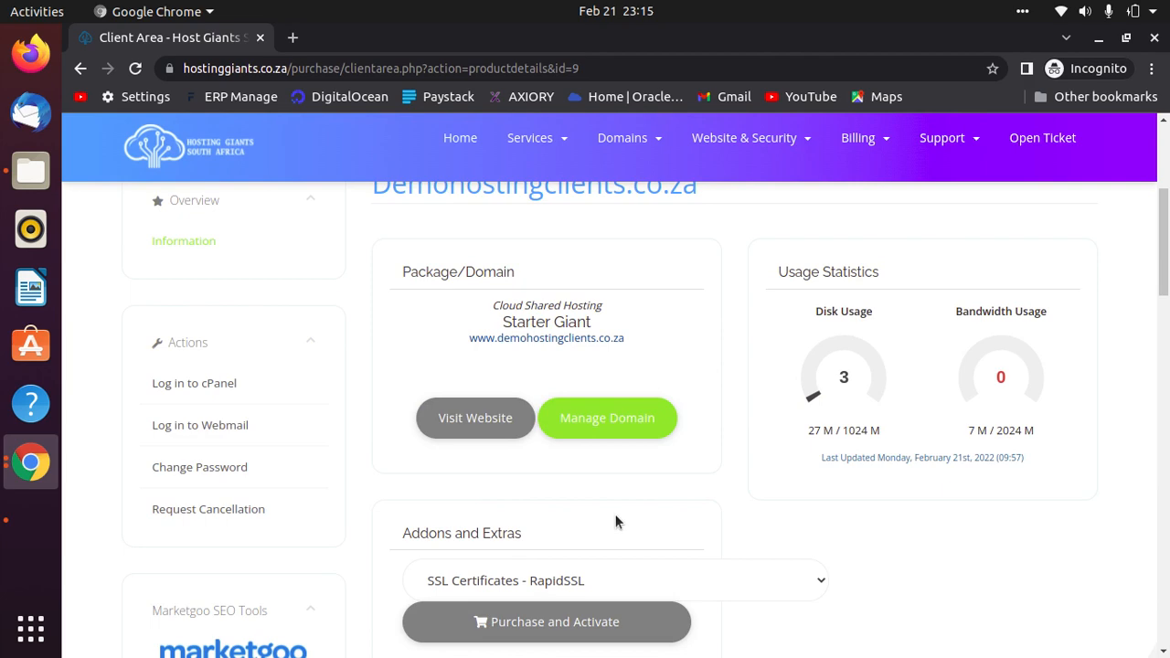
pyautogui.click(184, 391)
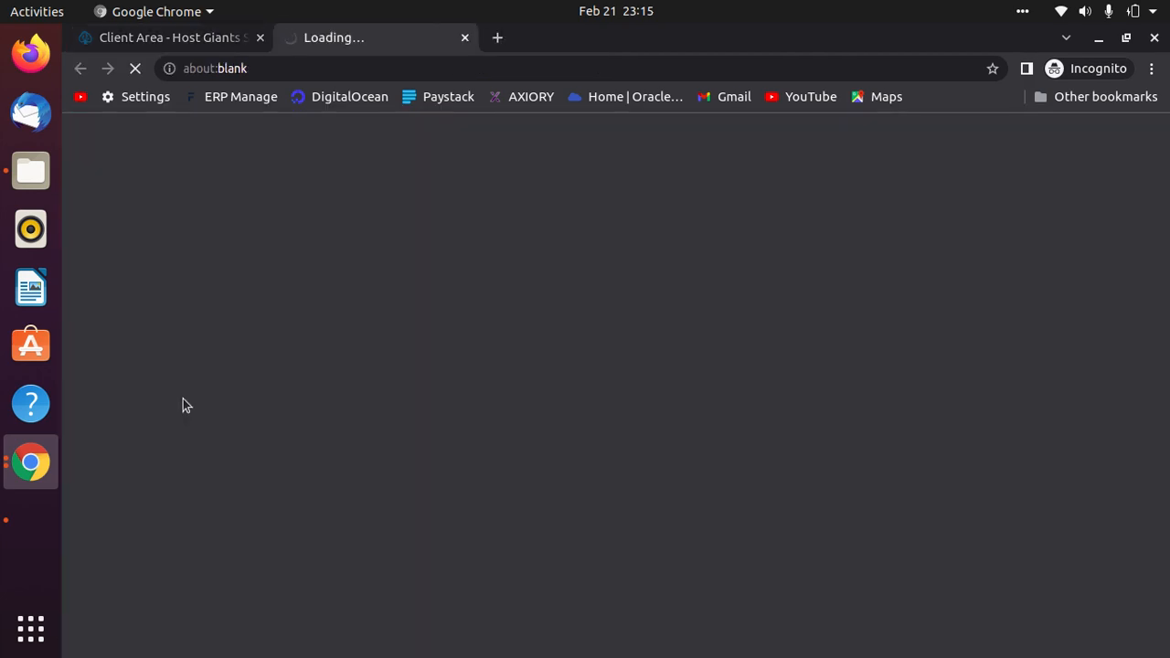
pyautogui.click(465, 37)
pyautogui.scroll(5, 498, 567)
pyautogui.click(458, 186)
pyautogui.scroll(-10, 752, 560)
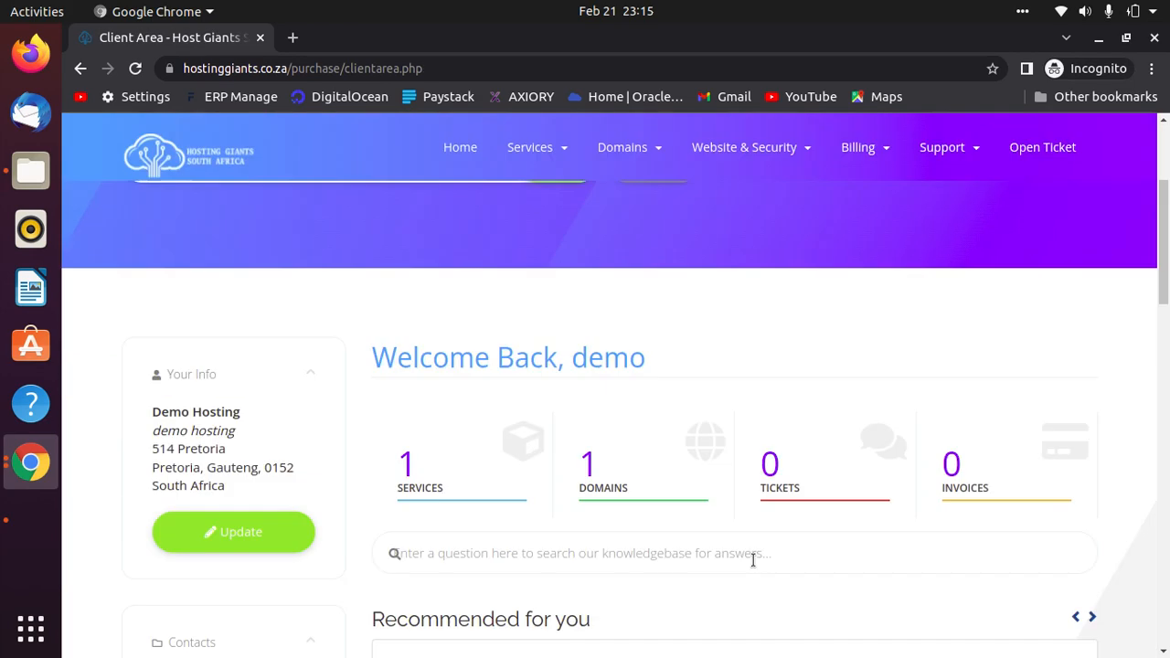
pyautogui.scroll(-3, 717, 535)
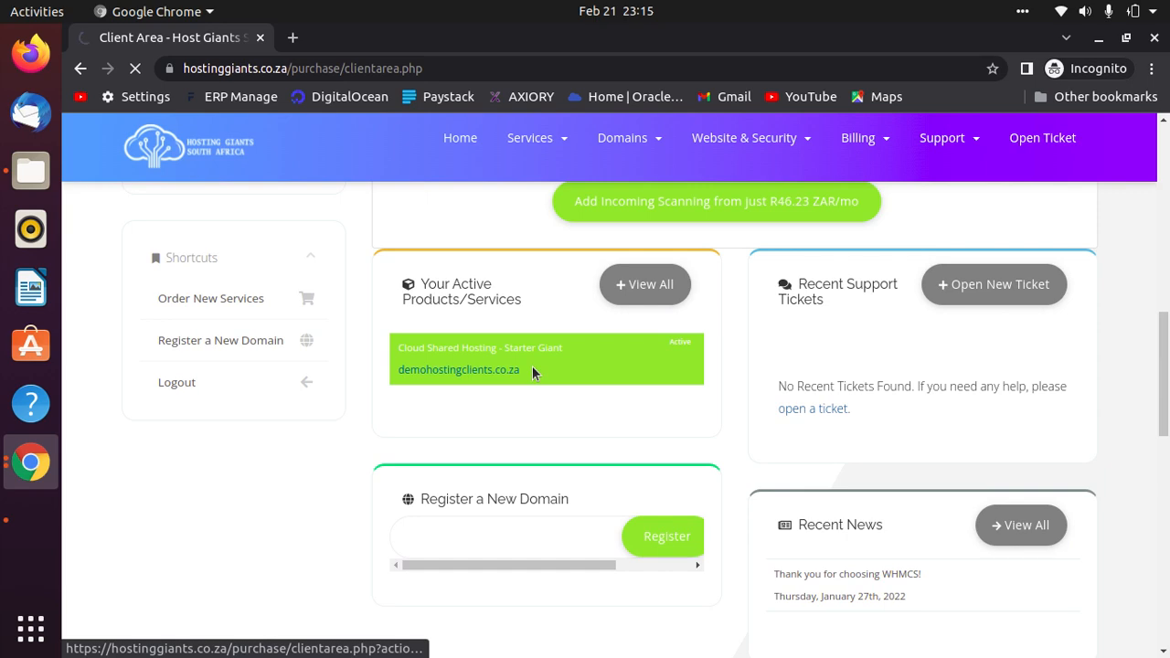
pyautogui.scroll(-3, 532, 366)
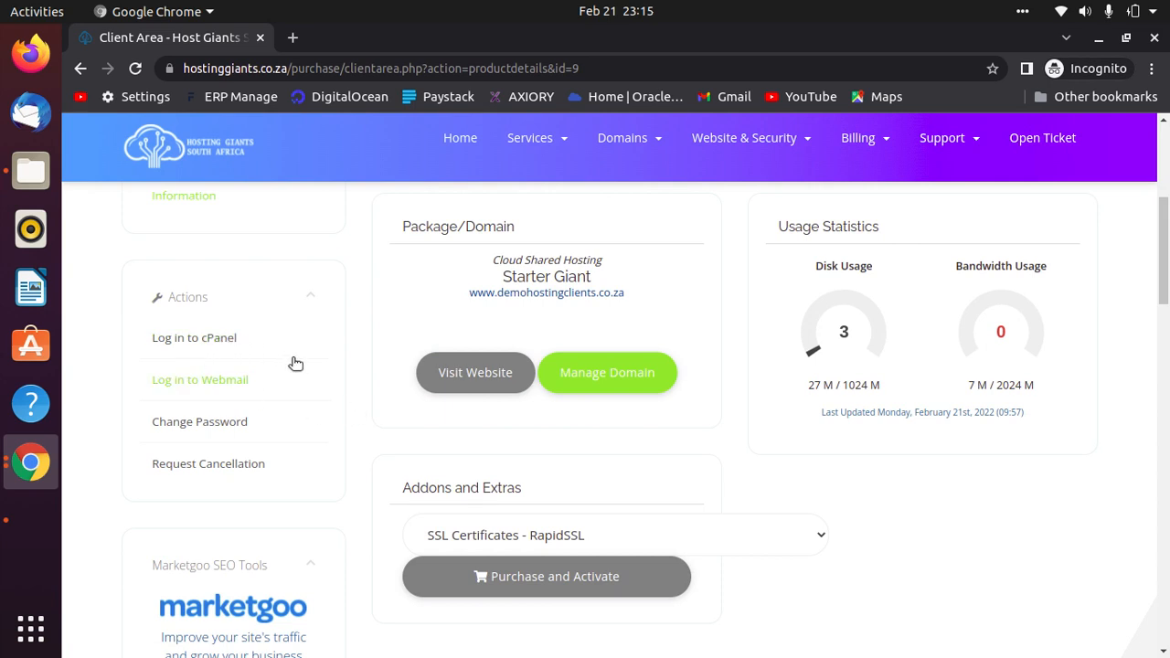
# Log in to cPanel from the service page, scan the dashboard sections, and open MySQL Databases.
pyautogui.click(193, 339)
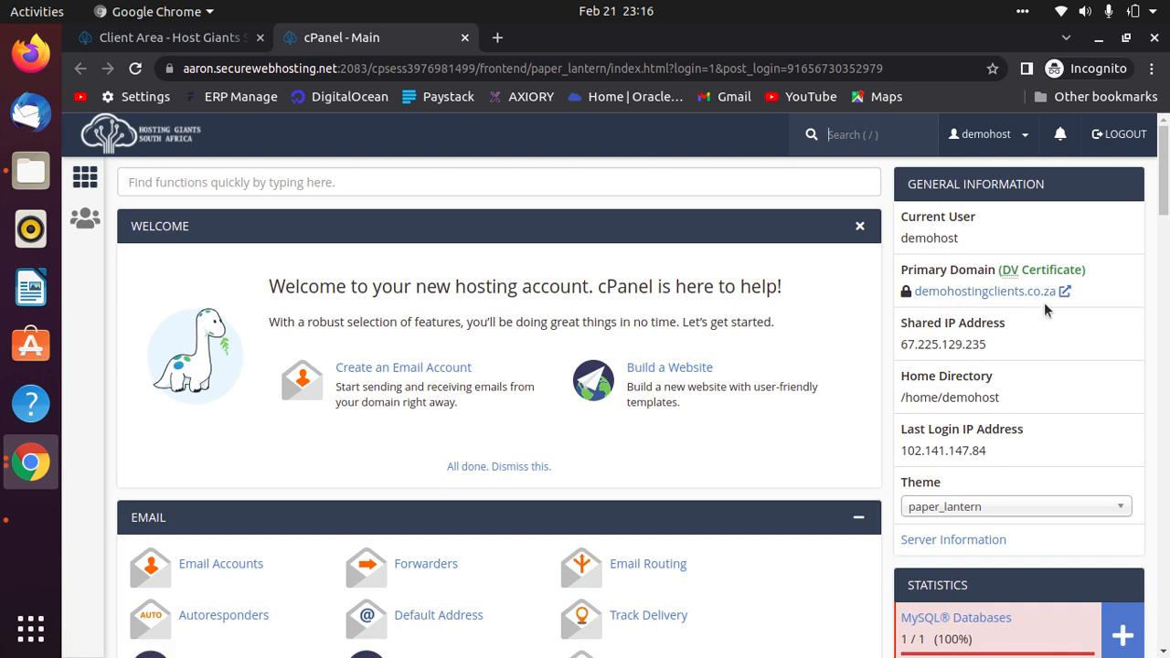
pyautogui.scroll(-6, 391, 430)
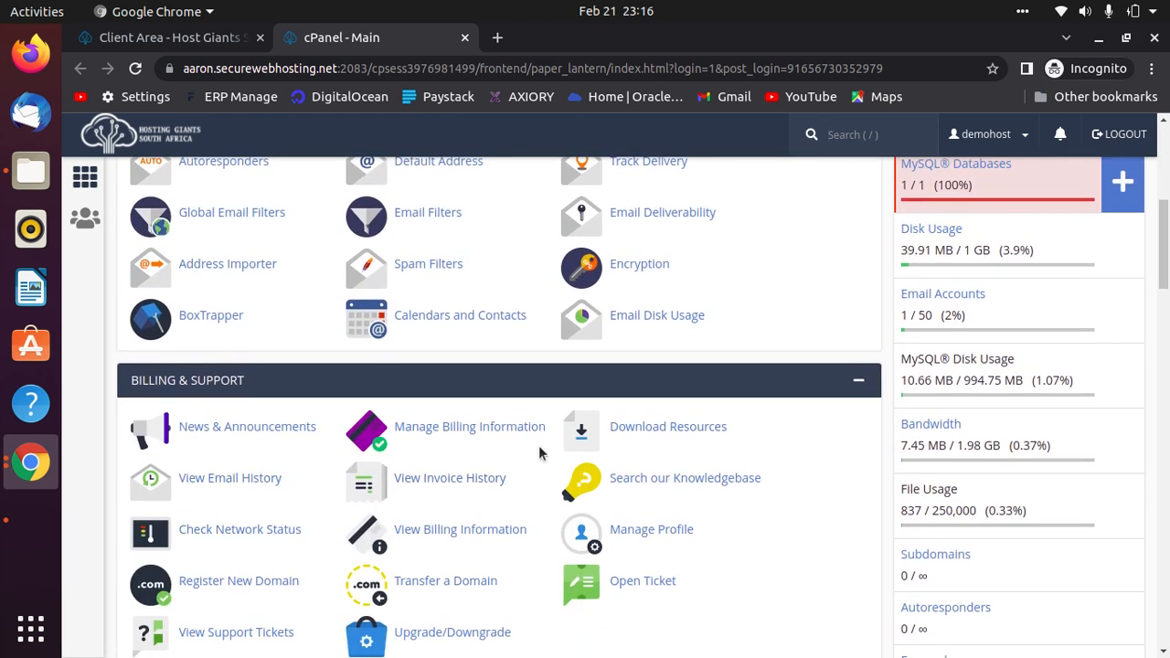
pyautogui.scroll(-3, 363, 436)
pyautogui.scroll(-18, 363, 436)
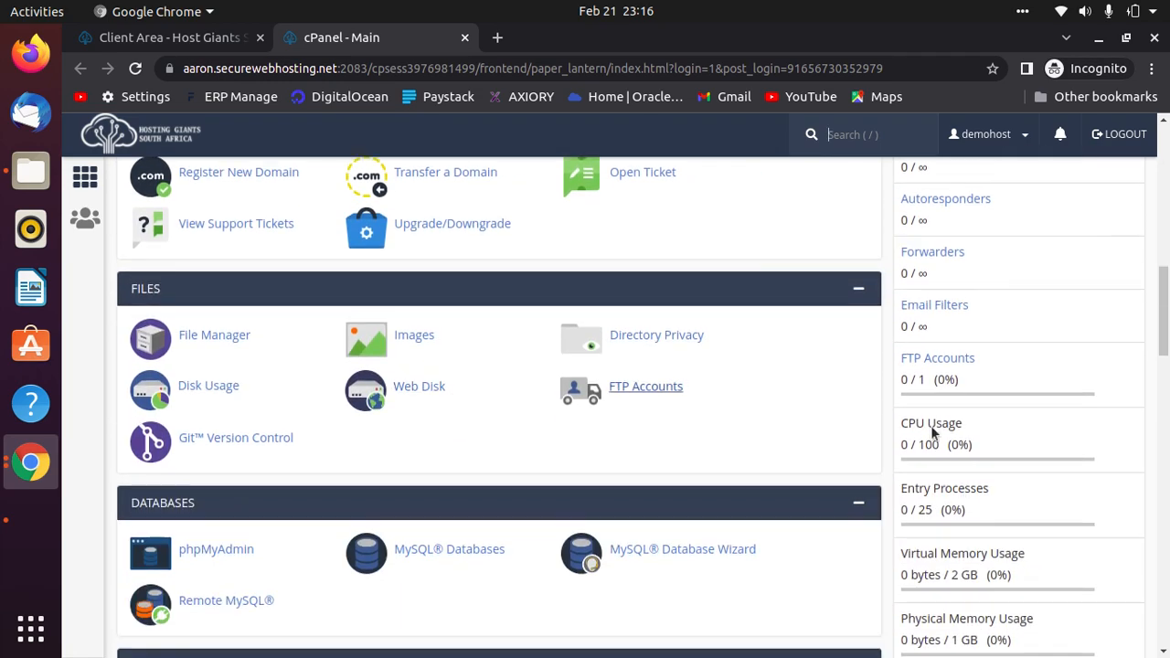
pyautogui.scroll(-3, 727, 416)
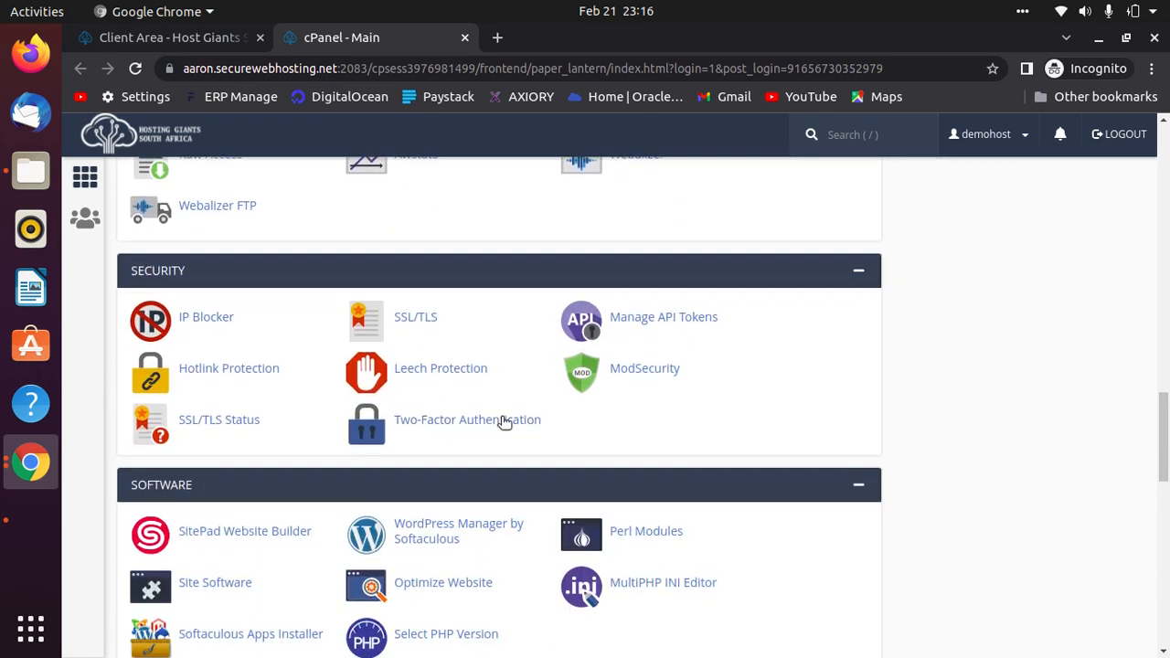
pyautogui.scroll(10, 805, 601)
pyautogui.scroll(13, 803, 597)
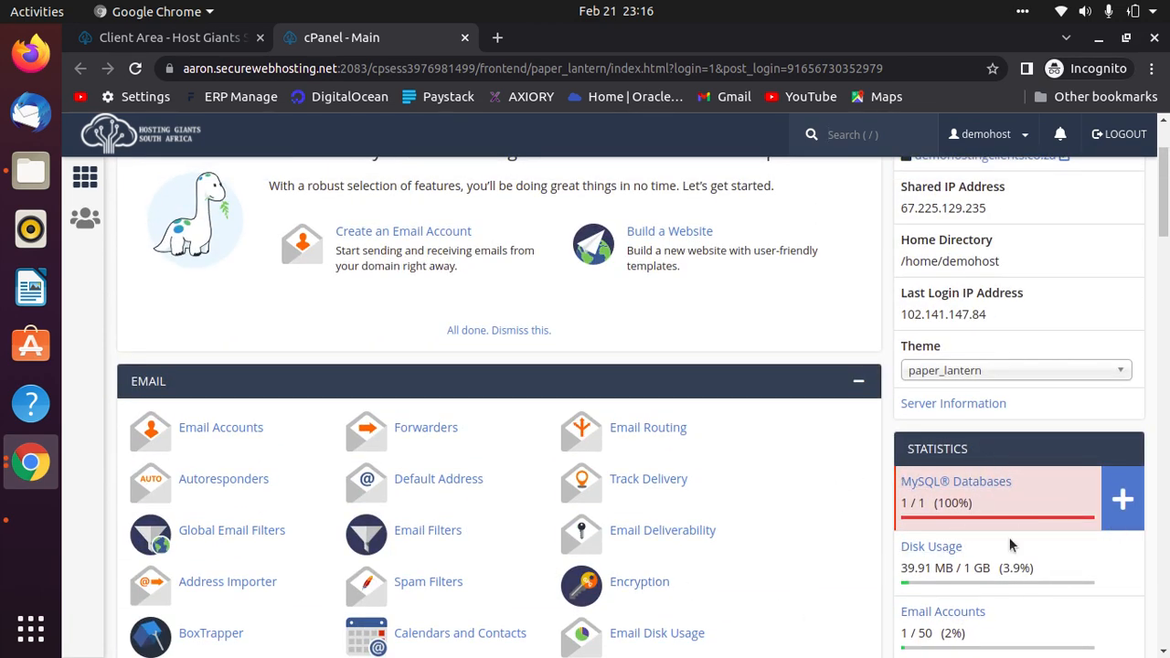
pyautogui.scroll(-10, 476, 620)
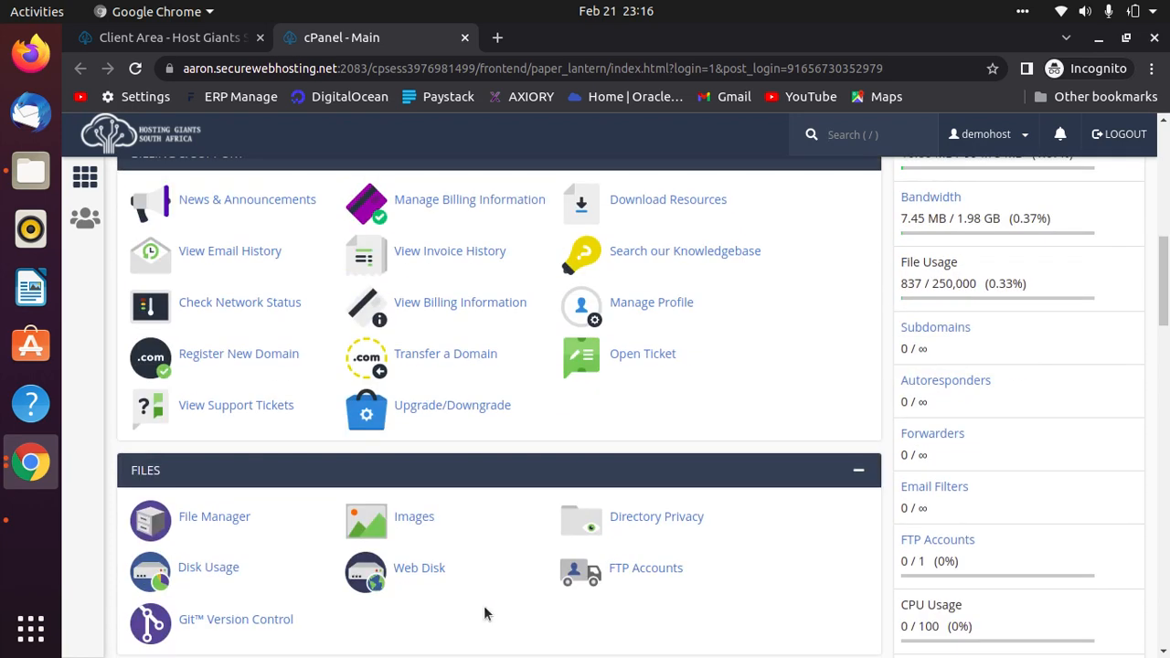
pyautogui.click(432, 368)
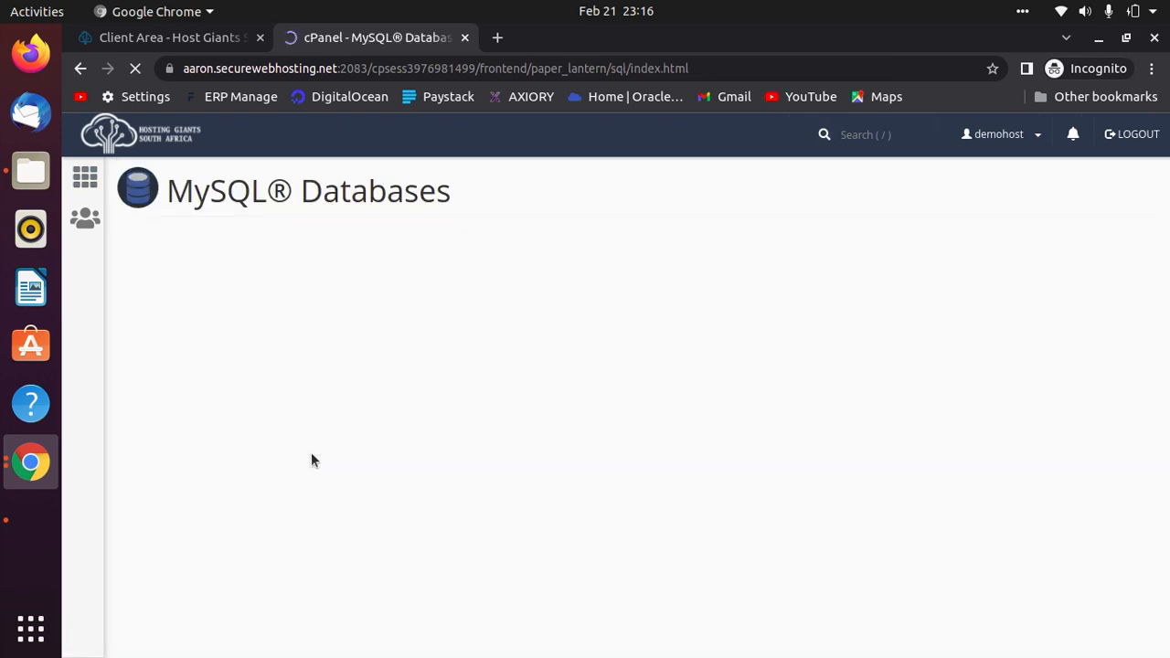
# Delete the account's only MySQL database.
pyautogui.scroll(-5, 305, 448)
pyautogui.scroll(3, 116, 274)
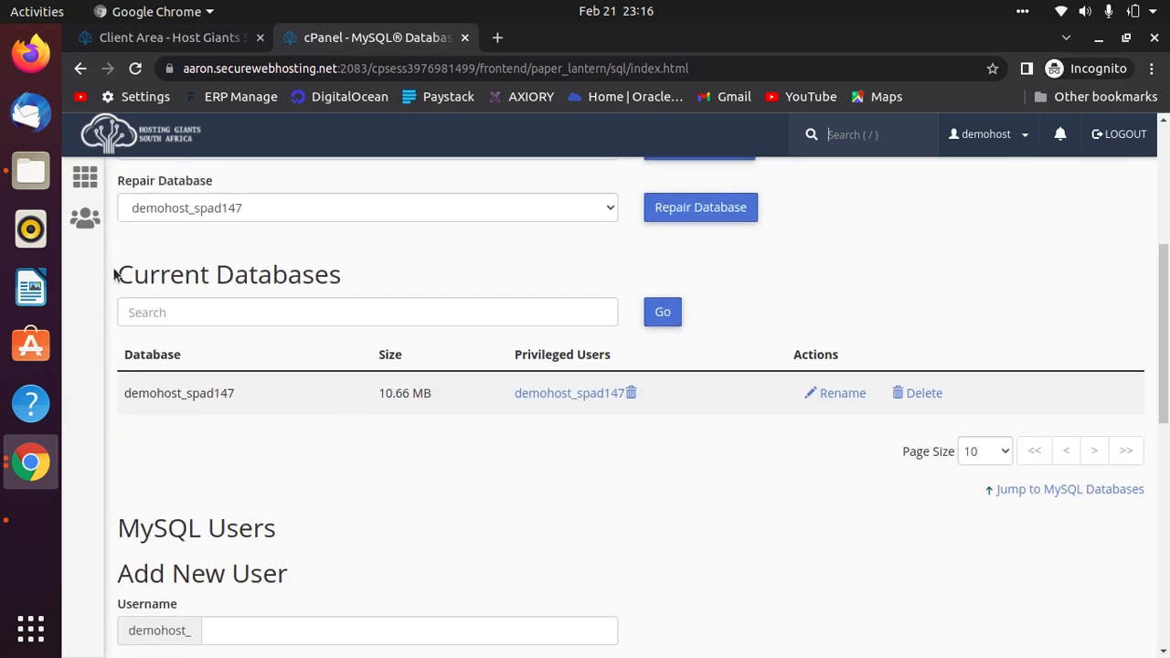
pyautogui.click(917, 393)
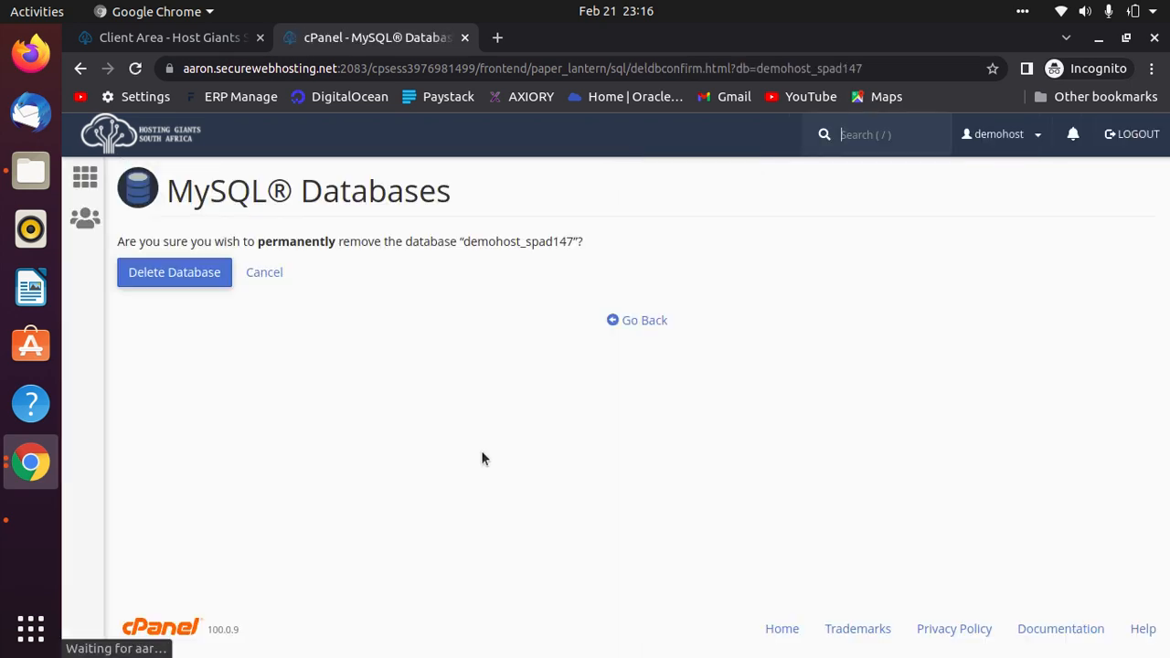
pyautogui.click(185, 265)
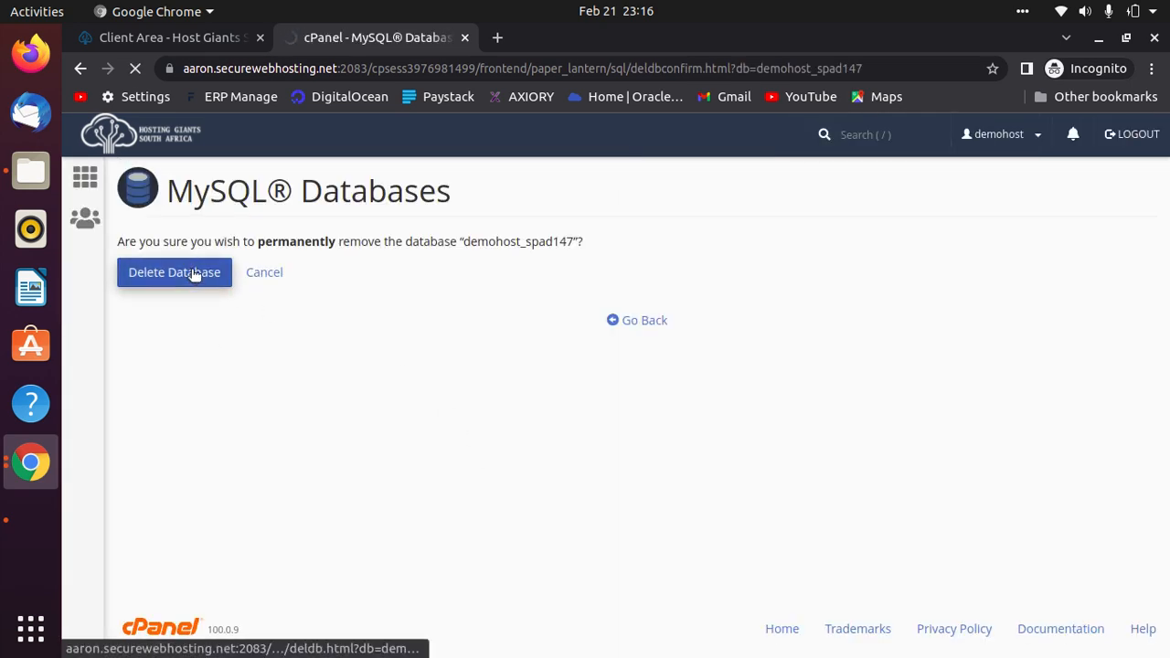
pyautogui.click(645, 311)
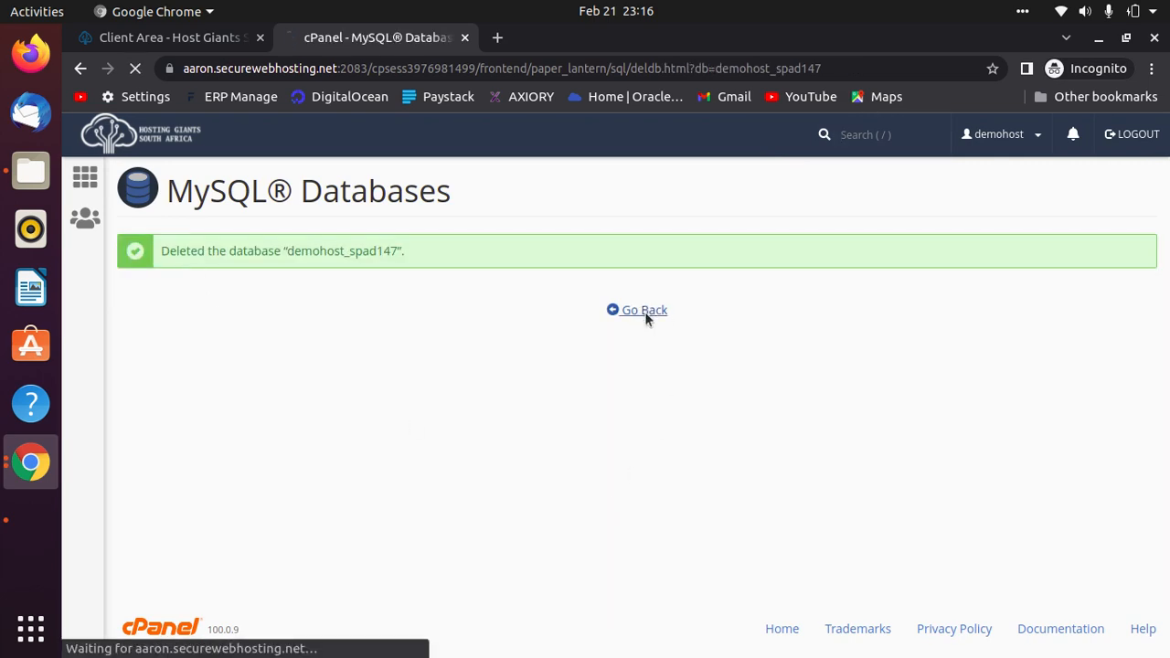
# Delete the only MySQL user and return to the cPanel dashboard.
pyautogui.scroll(-10, 586, 426)
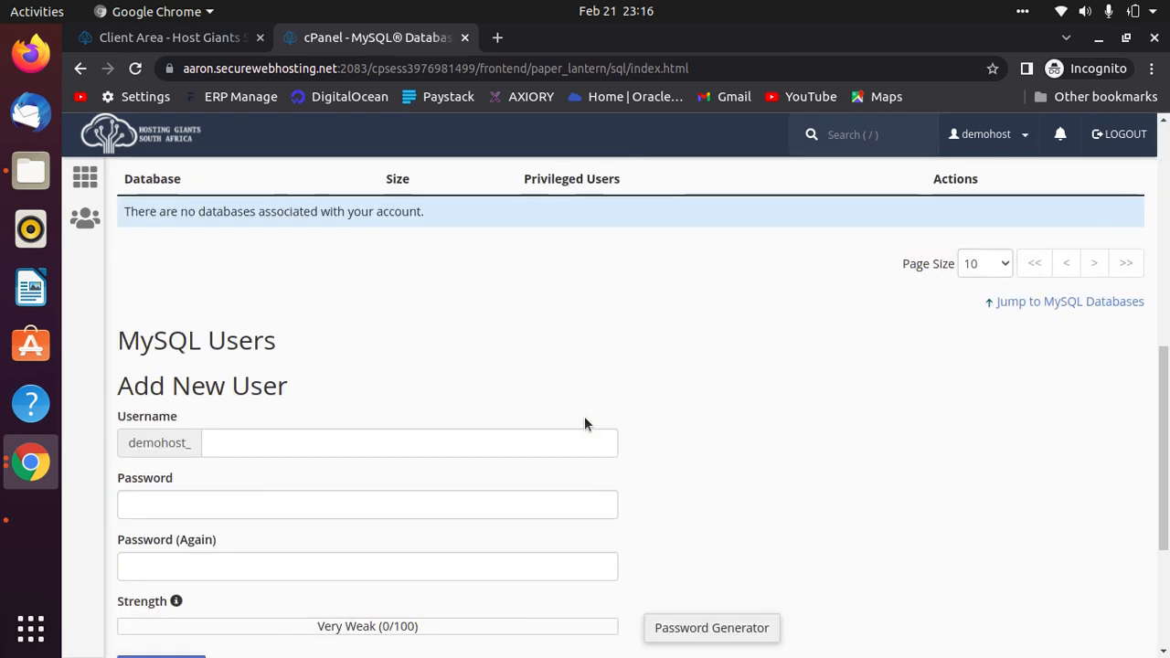
pyautogui.click(675, 560)
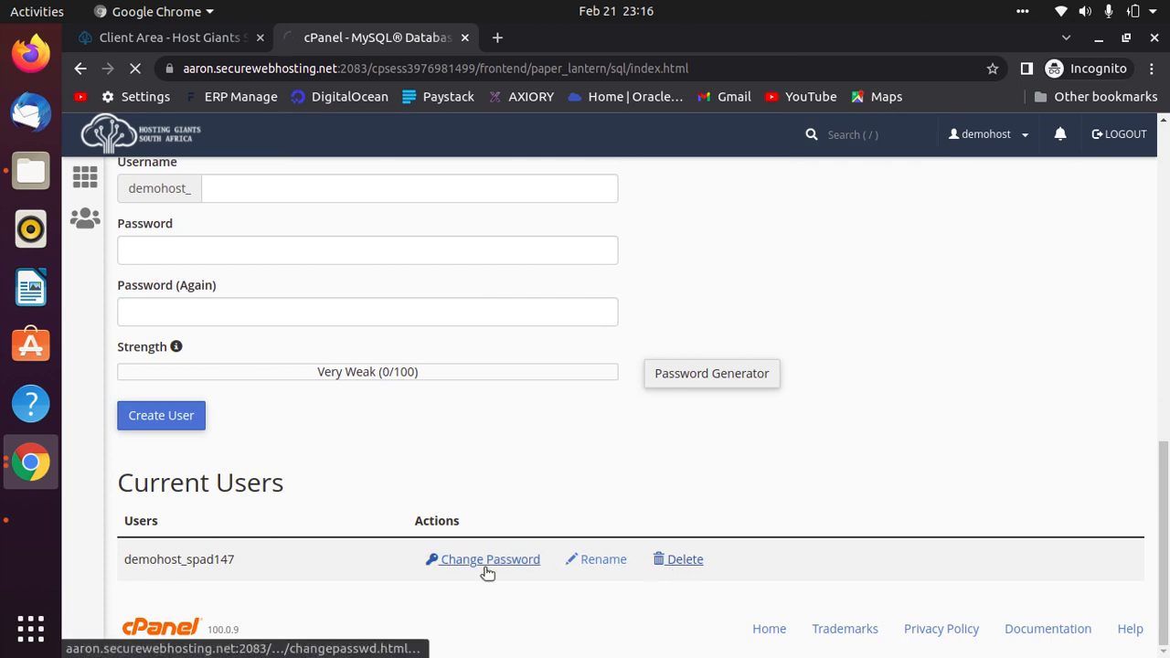
pyautogui.click(180, 312)
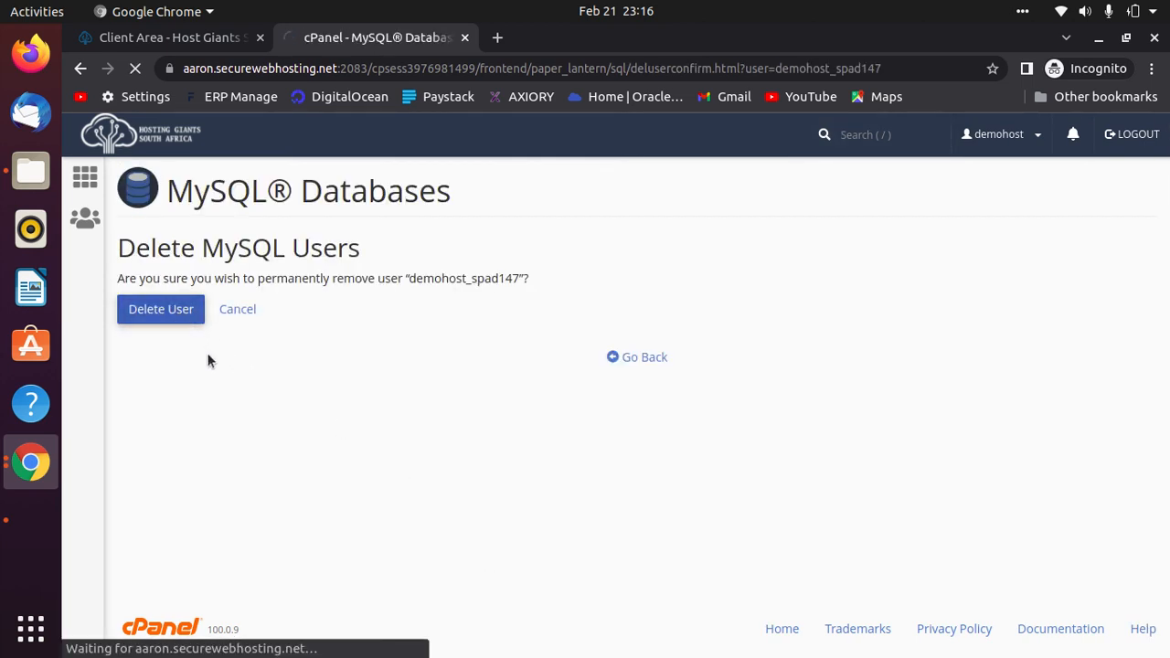
pyautogui.click(647, 347)
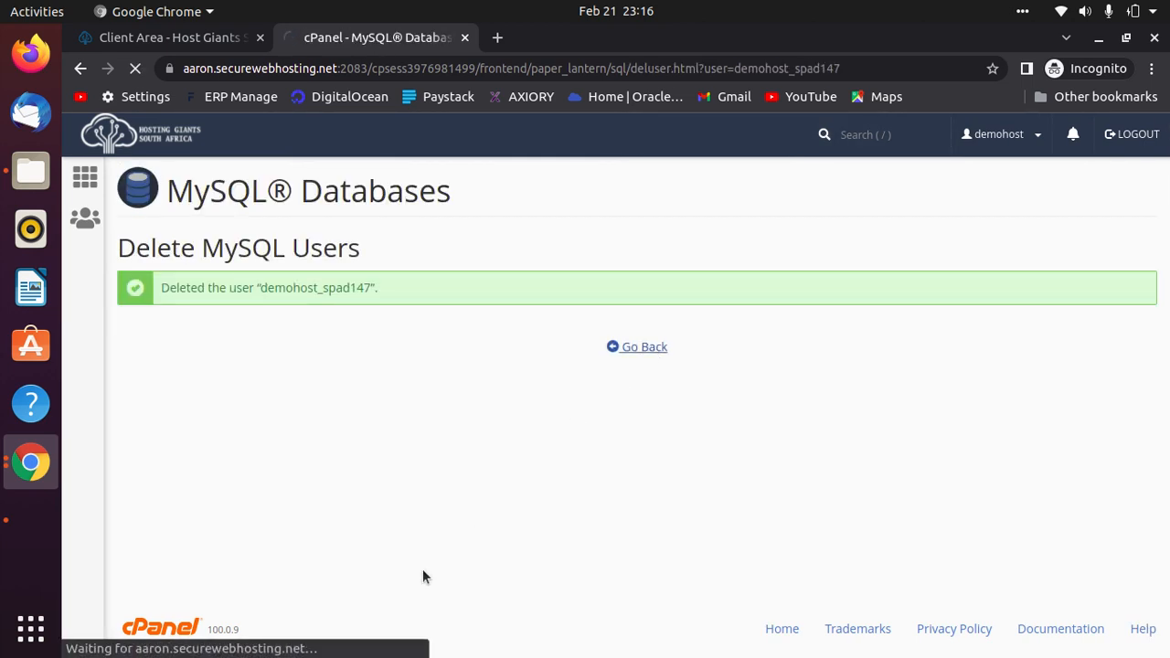
pyautogui.scroll(-6, 411, 544)
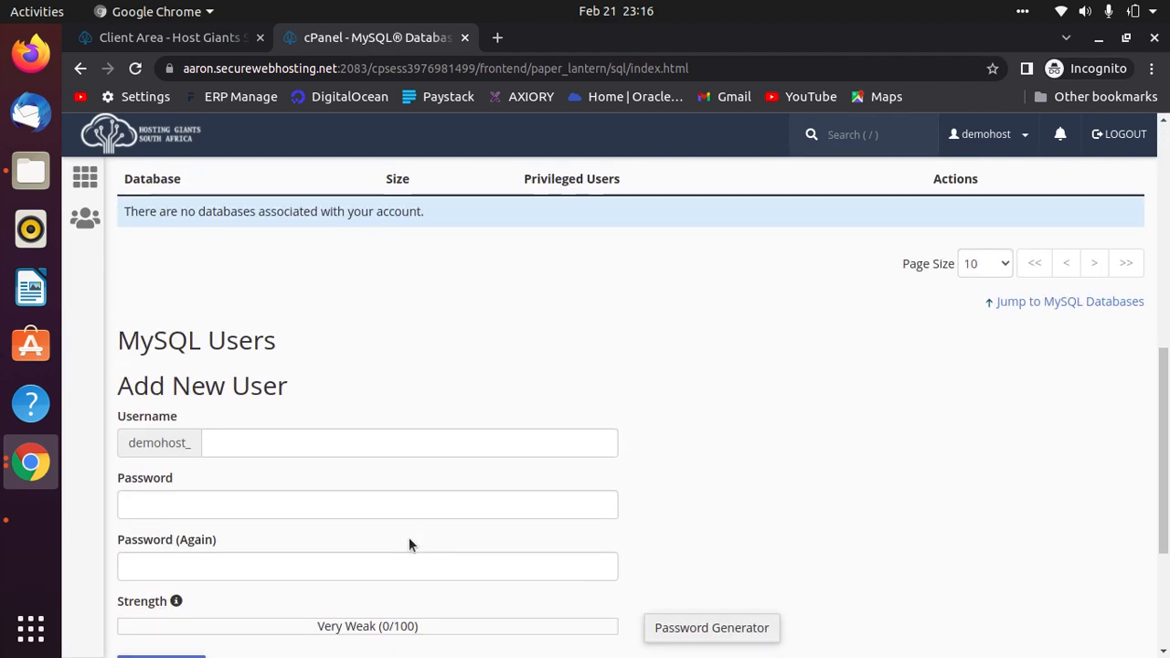
pyautogui.scroll(-3, 403, 536)
pyautogui.scroll(7, 400, 526)
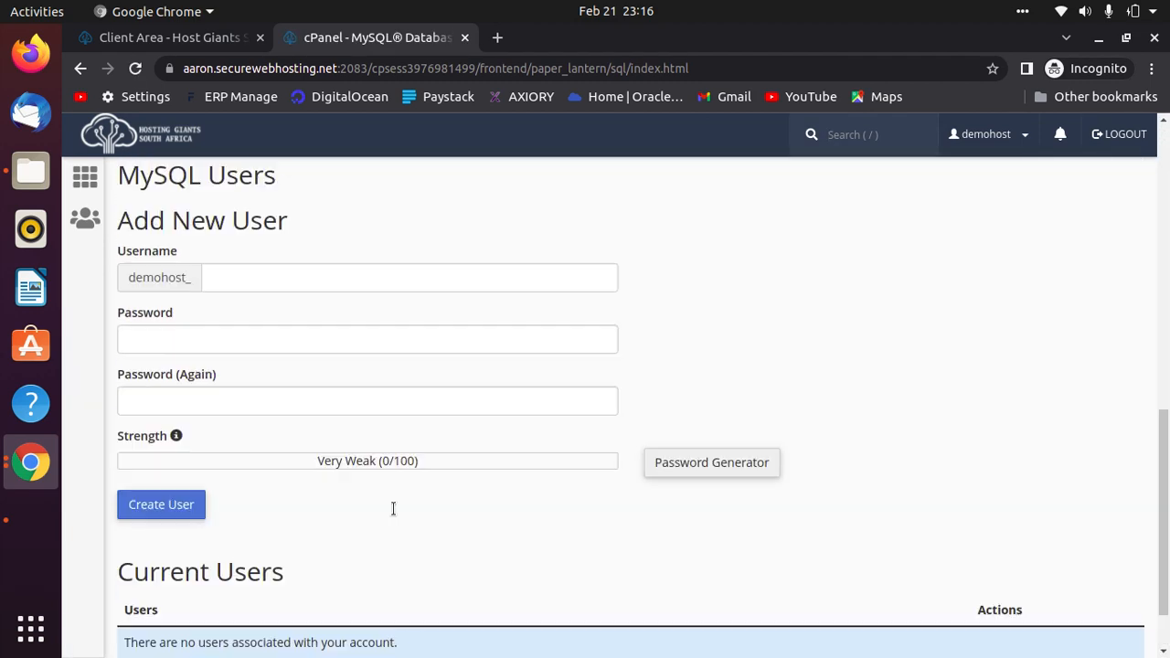
pyautogui.scroll(3, 250, 471)
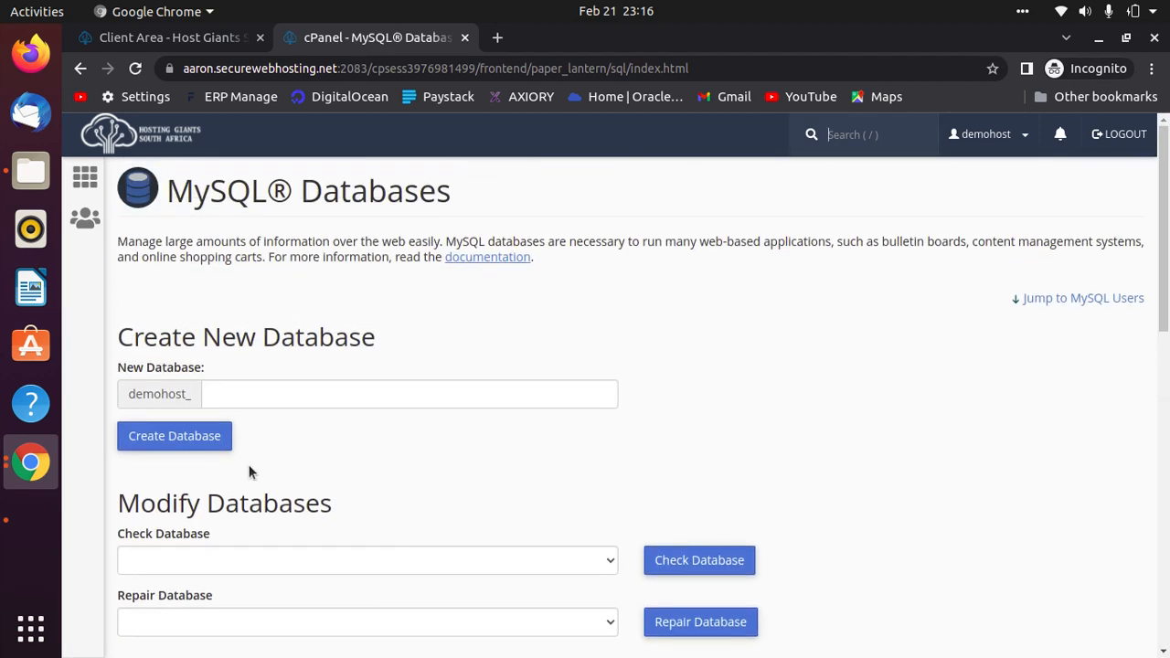
pyautogui.click(84, 179)
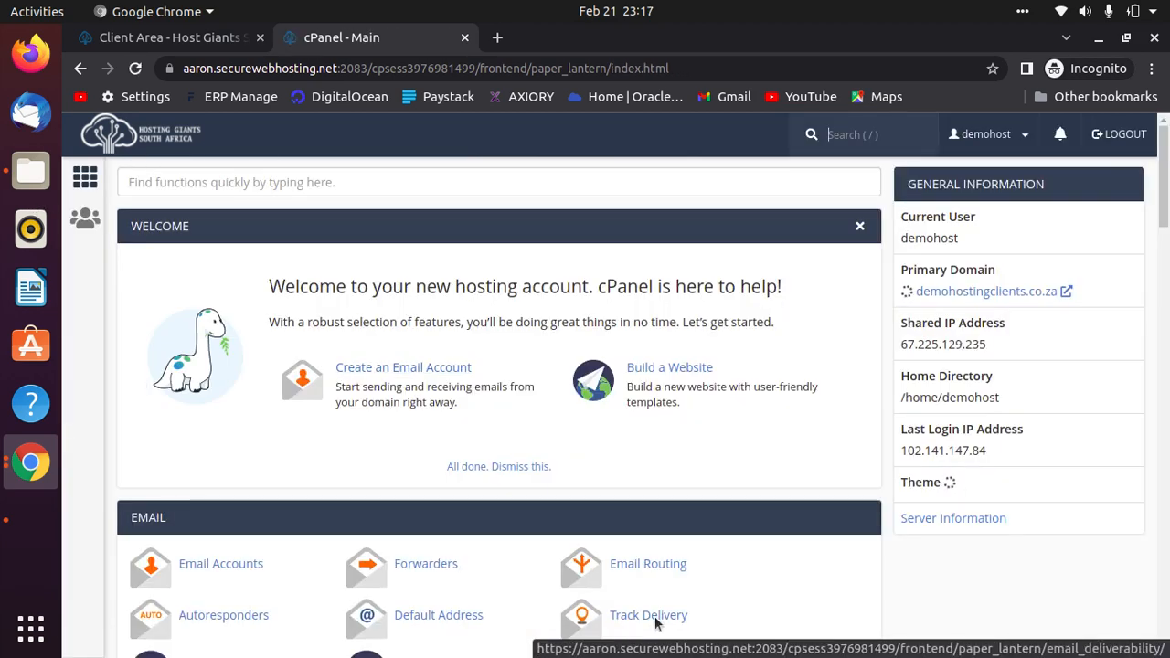
# Scroll the cPanel home page past Email, Files, Databases and Security to the Software section.
pyautogui.scroll(-5, 651, 622)
pyautogui.scroll(5, 654, 622)
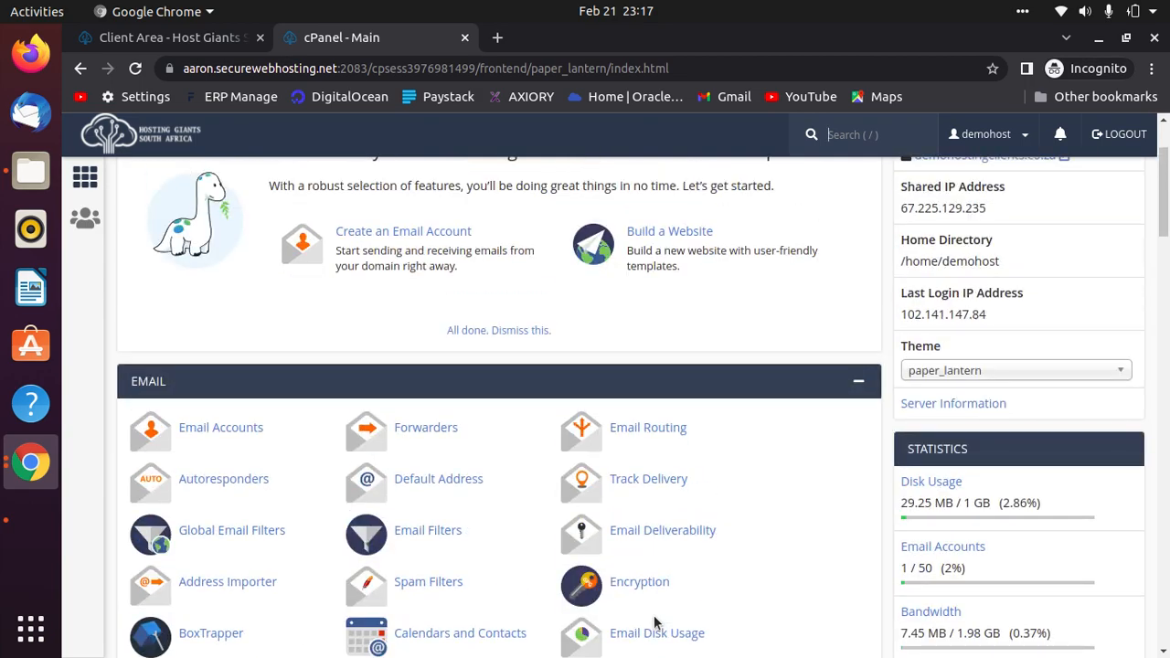
pyautogui.scroll(-3, 653, 619)
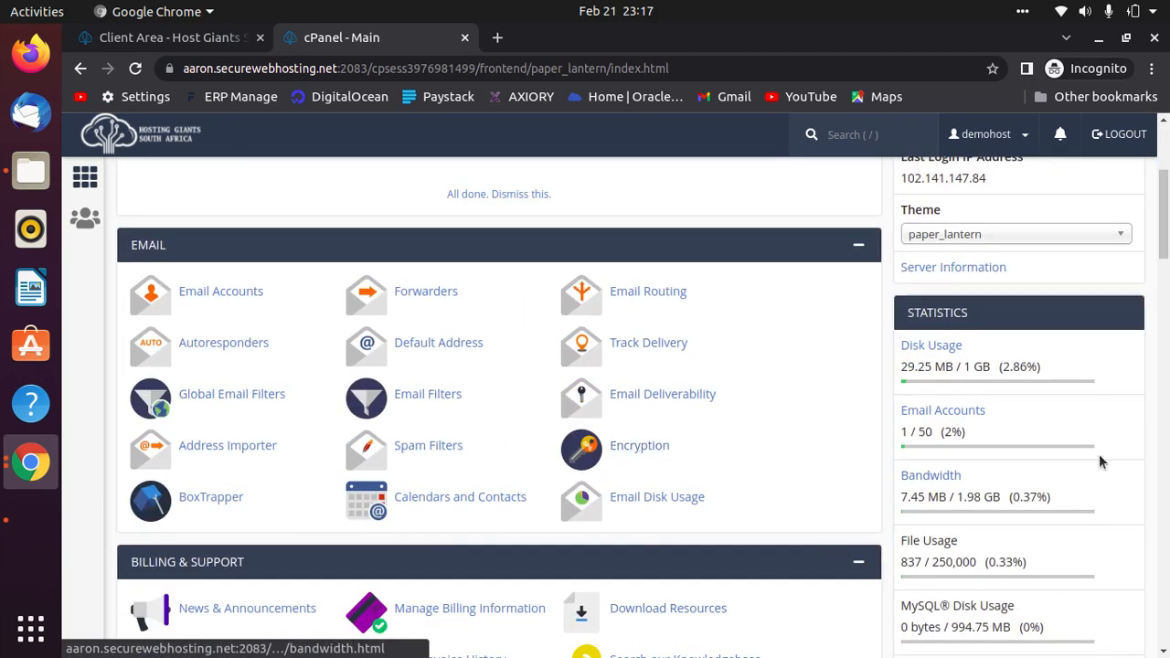
pyautogui.scroll(-8, 1095, 453)
pyautogui.scroll(-4, 1093, 450)
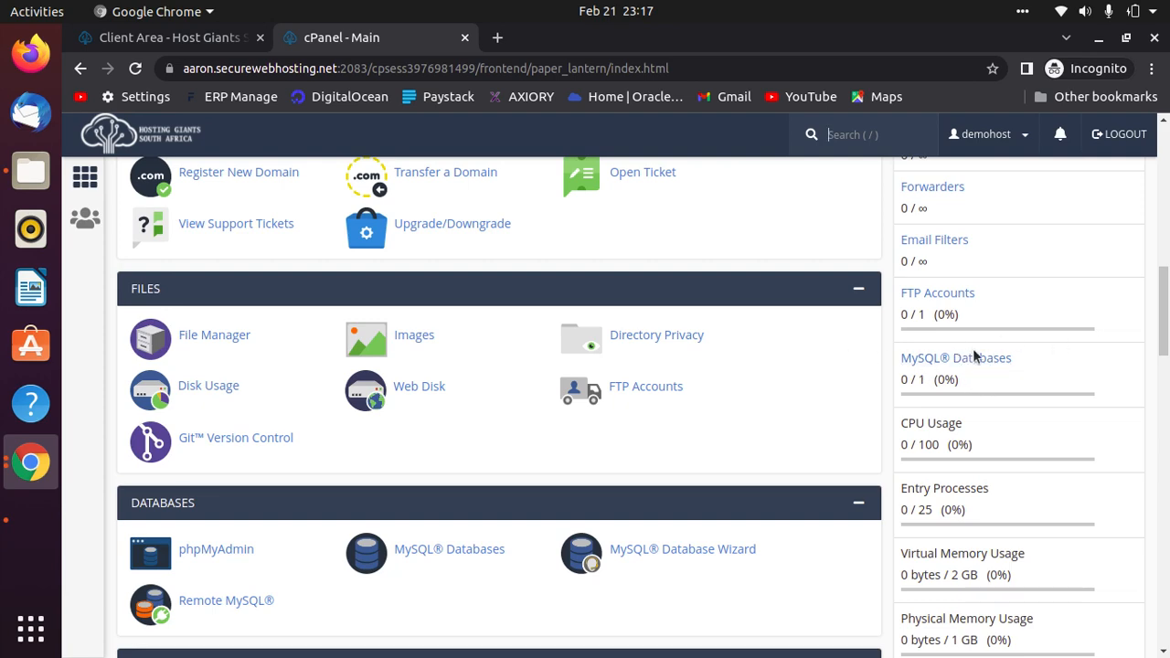
pyautogui.scroll(-20, 540, 574)
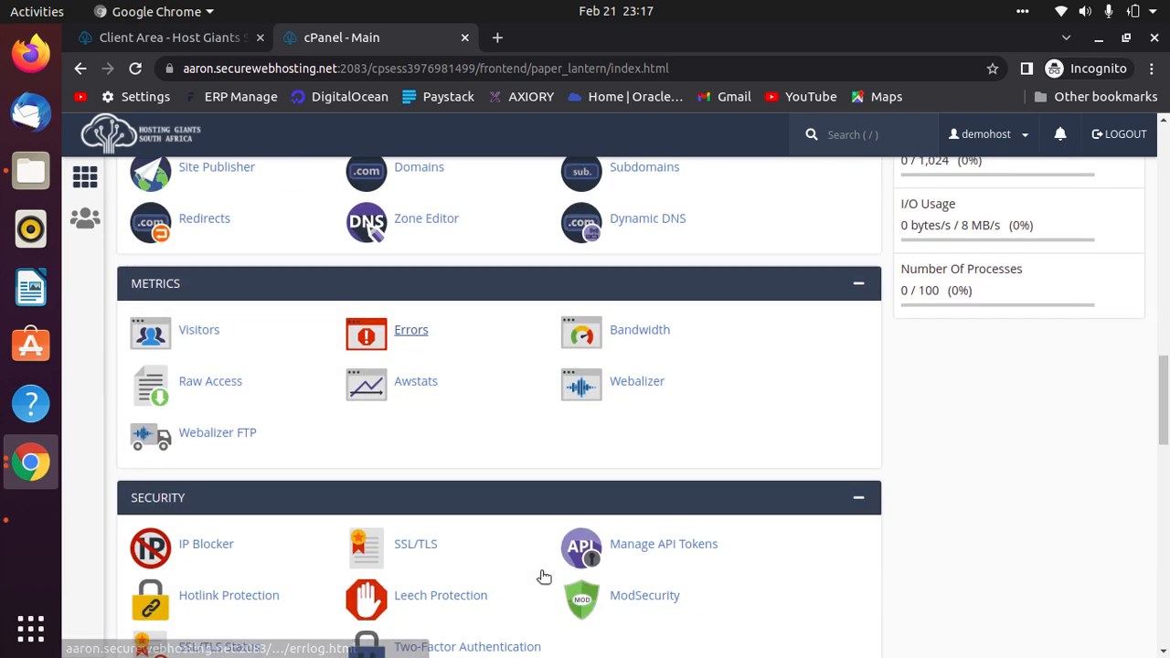
pyautogui.scroll(-10, 539, 574)
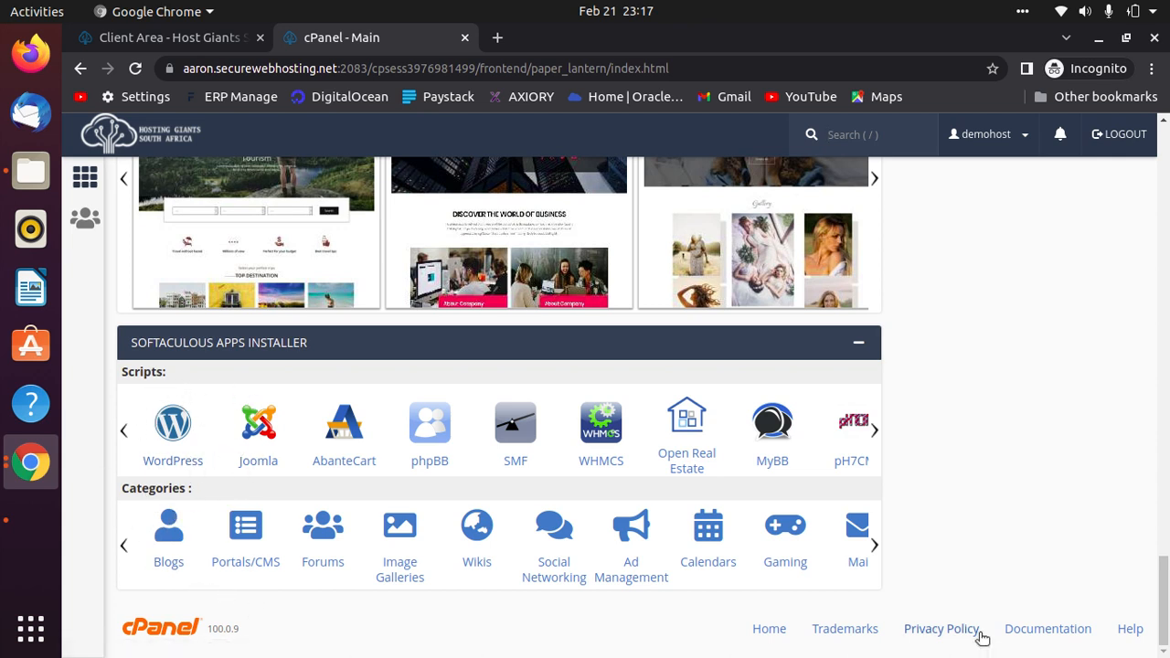
pyautogui.scroll(15, 961, 584)
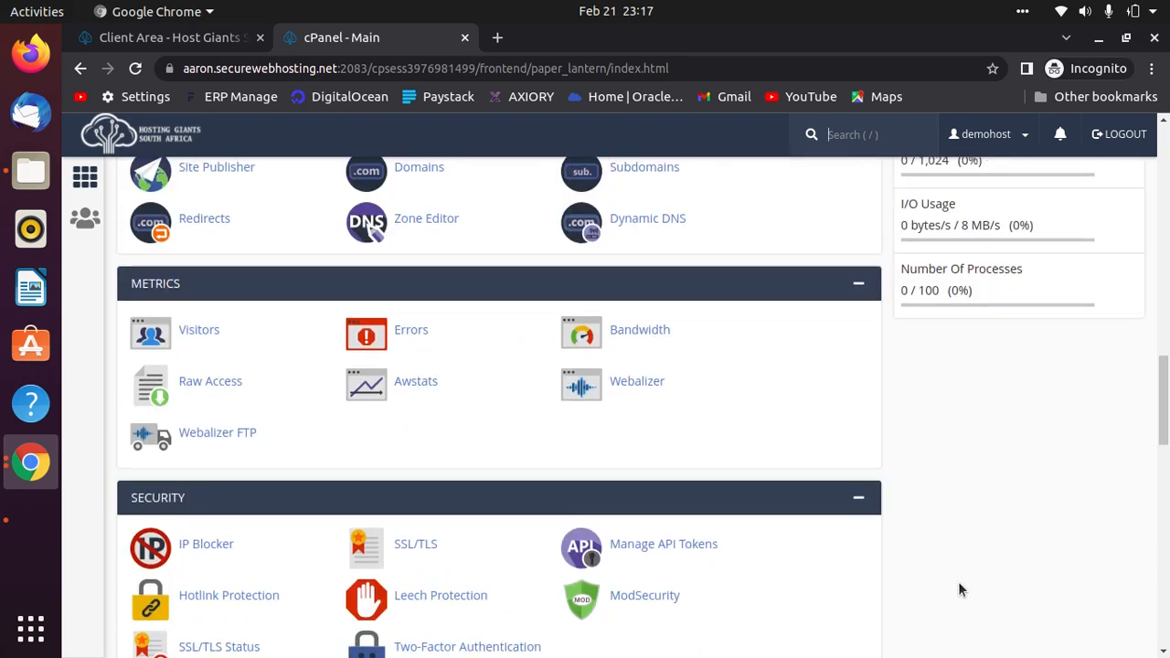
pyautogui.scroll(10, 956, 583)
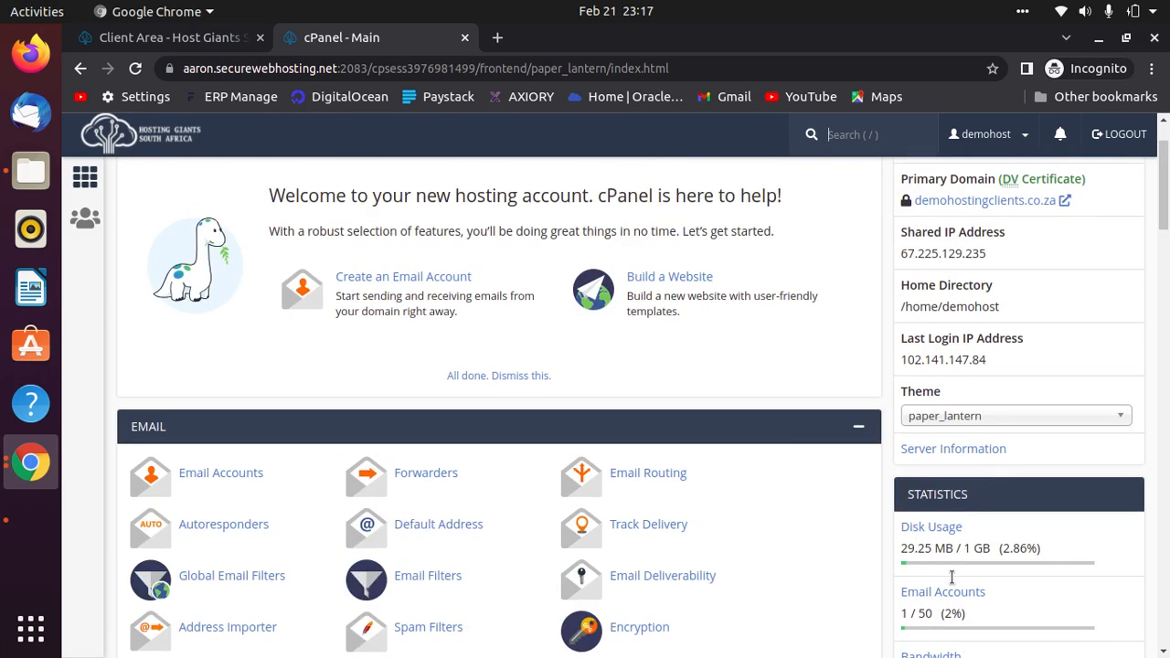
pyautogui.scroll(2, 952, 577)
pyautogui.scroll(-20, 952, 577)
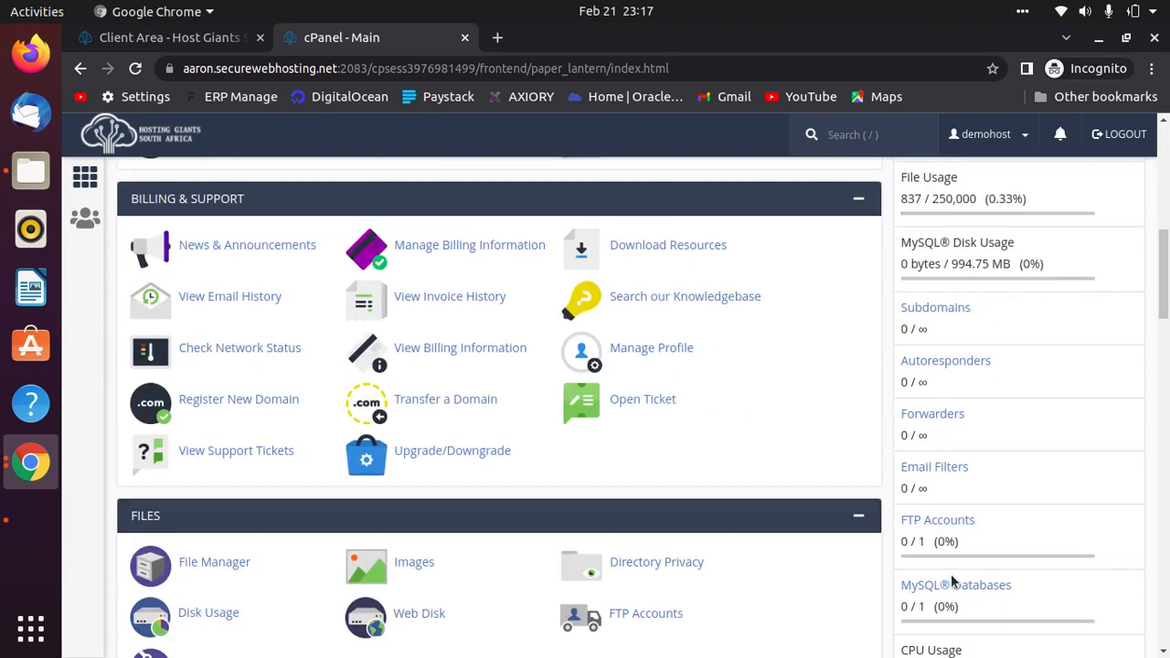
pyautogui.scroll(15, 951, 578)
pyautogui.scroll(3, 949, 571)
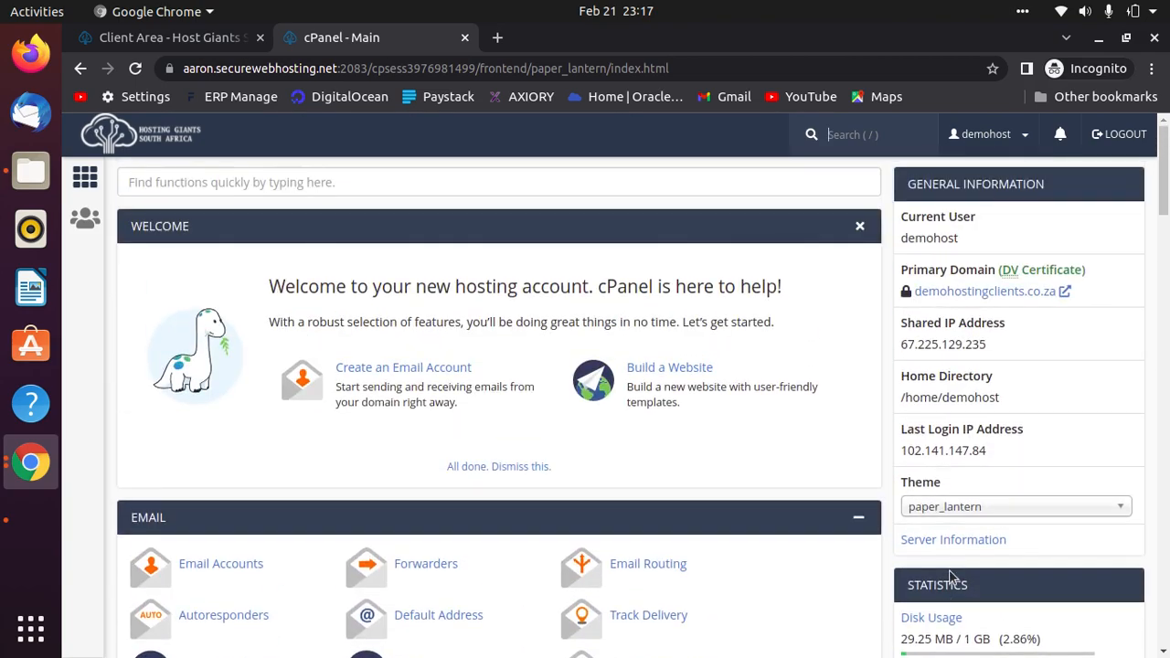
pyautogui.scroll(-16, 674, 441)
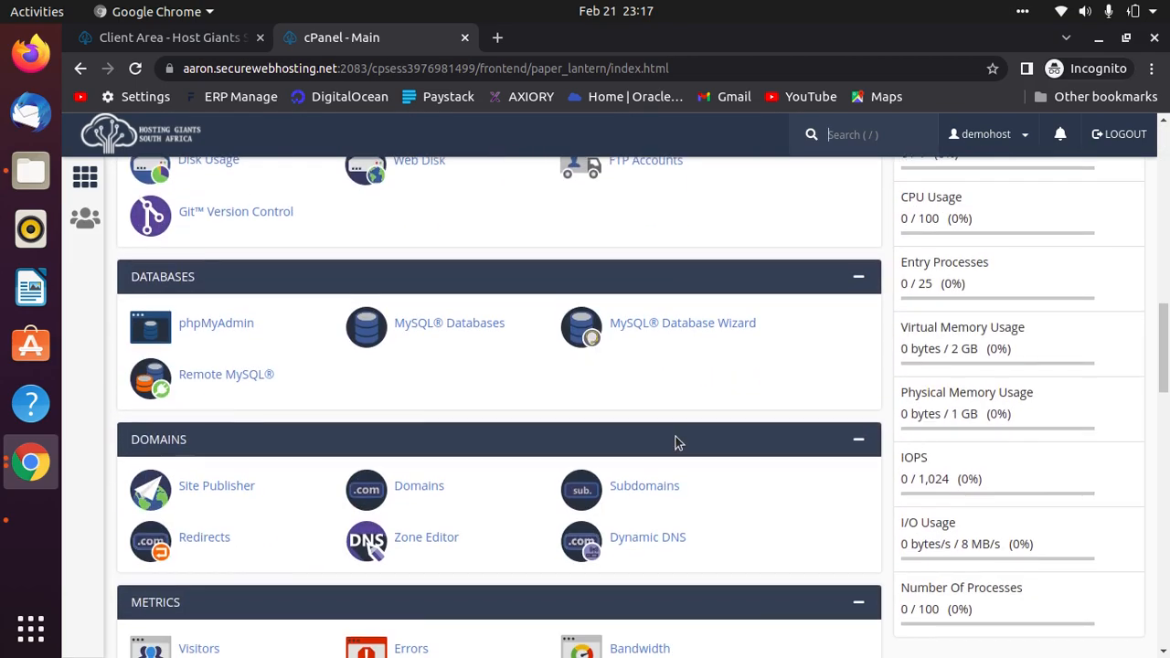
pyautogui.scroll(-5, 679, 440)
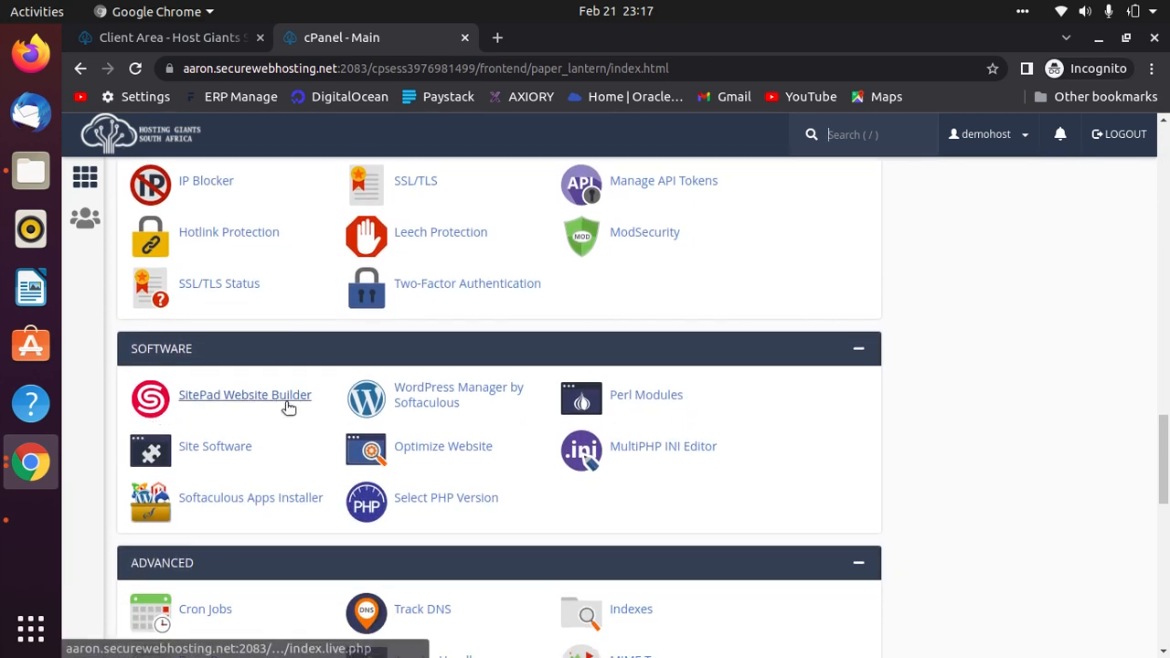
# Search cPanel for 'site' and open SitePad Website Builder in a new tab.
pyautogui.click(230, 396)
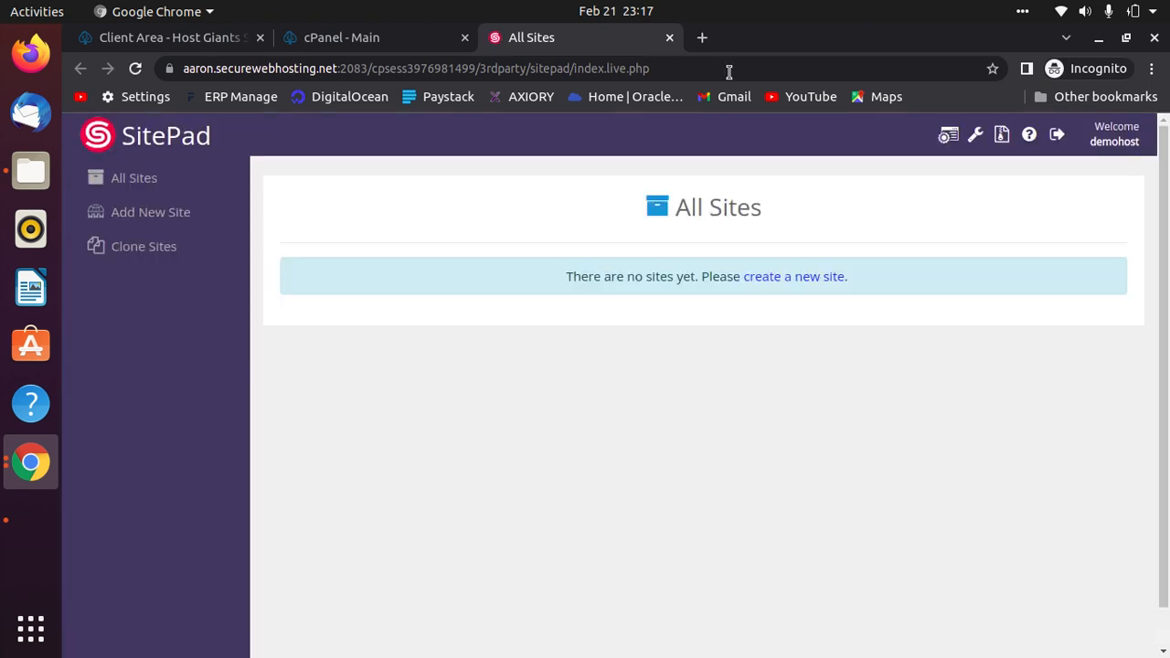
pyautogui.click(670, 37)
pyautogui.scroll(20, 702, 474)
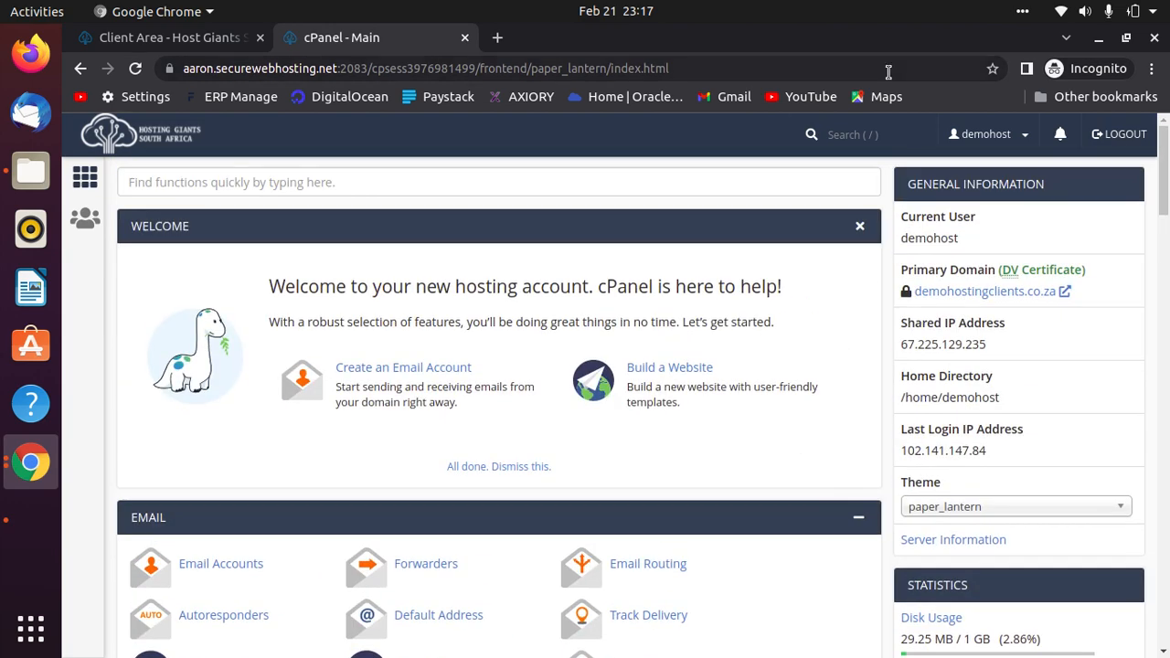
pyautogui.click(847, 135)
pyautogui.write('sitepad')
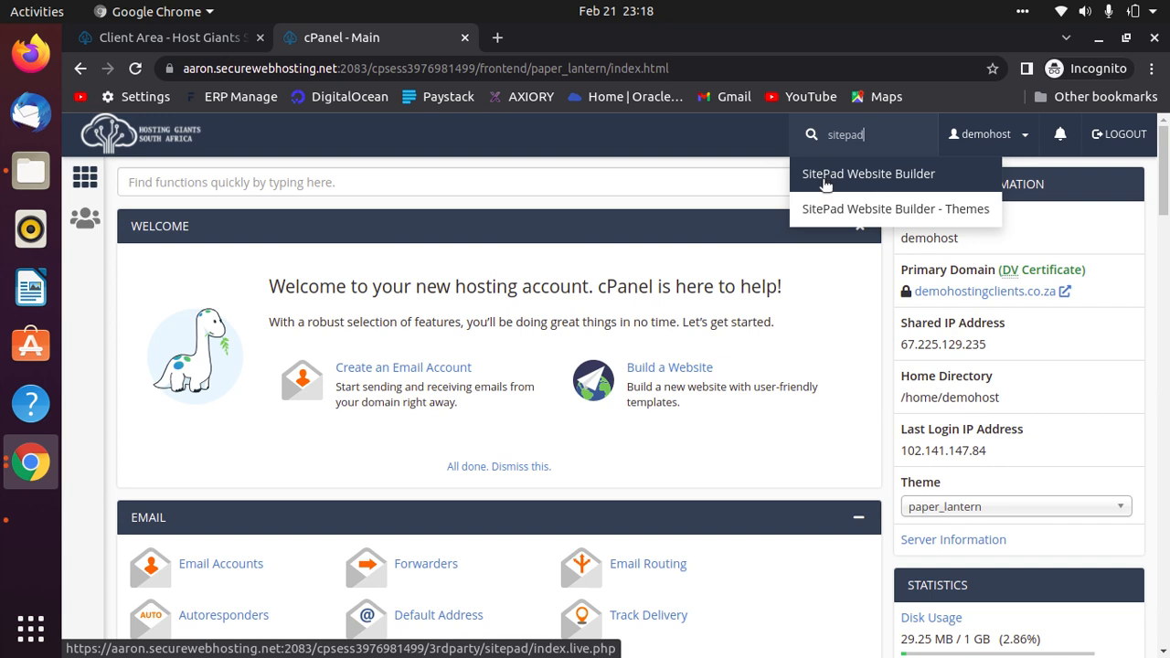
pyautogui.click(881, 182)
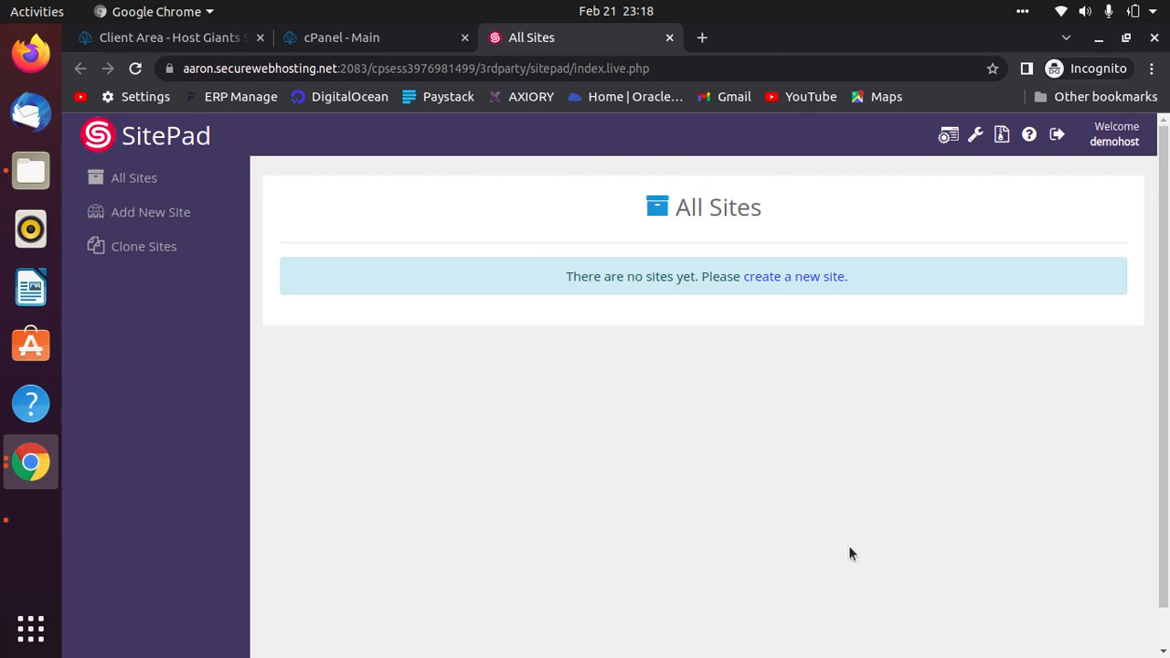
# Start a new SitePad site and browse the theme gallery.
pyautogui.click(802, 277)
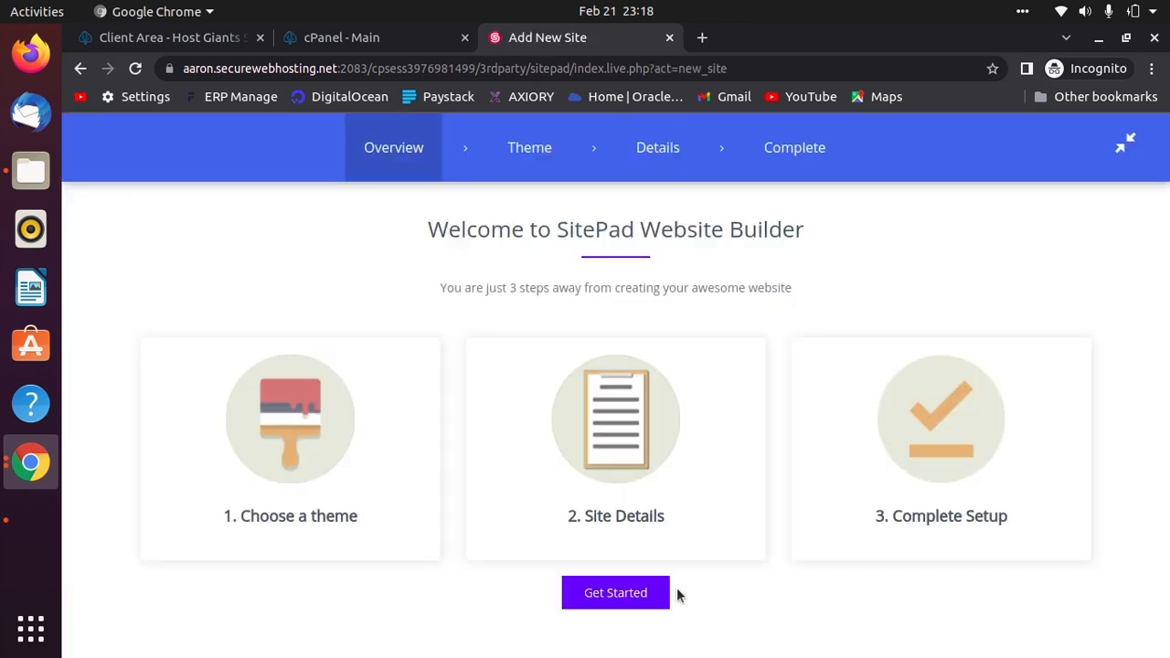
pyautogui.click(606, 595)
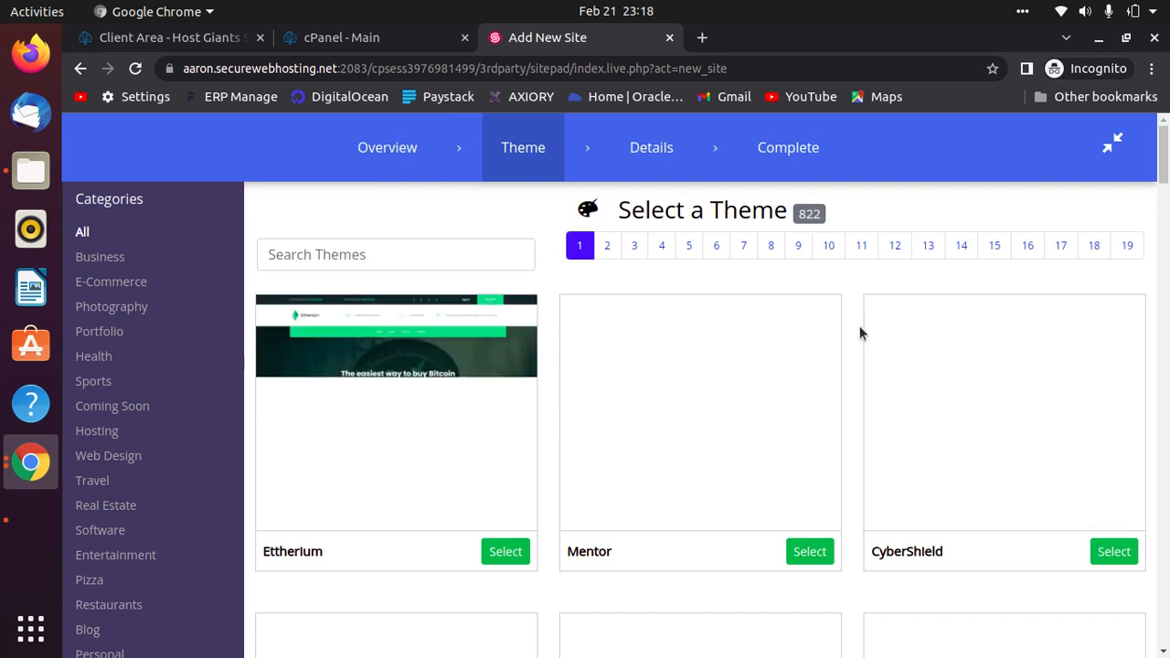
pyautogui.scroll(-5, 752, 339)
pyautogui.scroll(-3, 560, 408)
pyautogui.scroll(7, 560, 407)
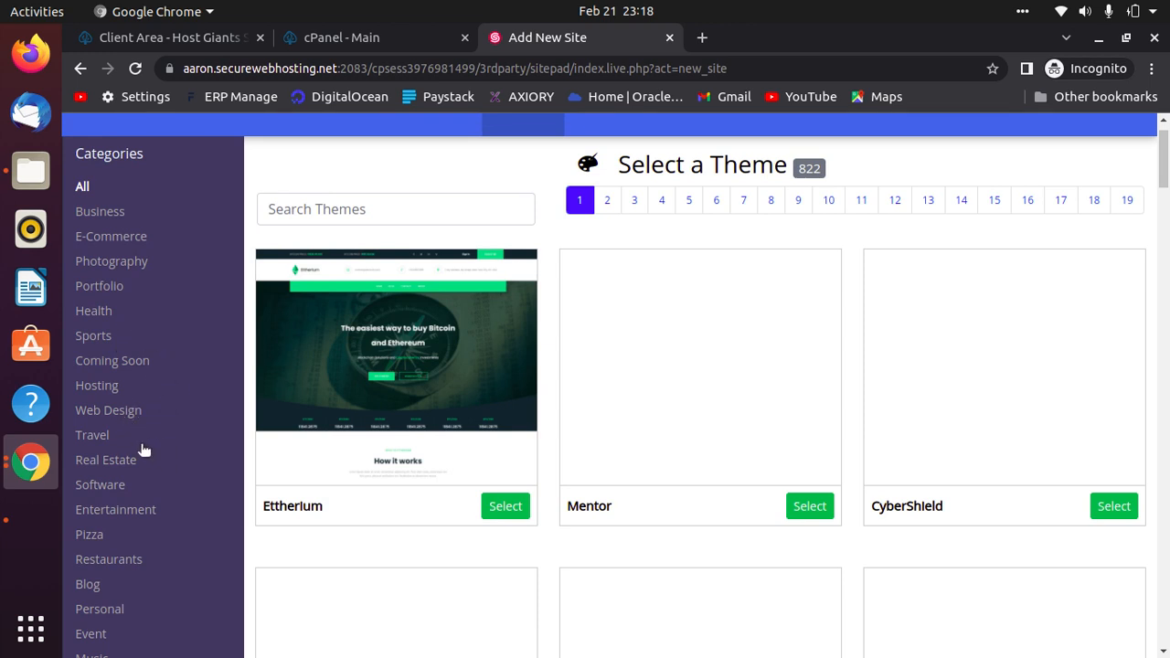
pyautogui.scroll(-3, 125, 571)
pyautogui.scroll(-3, 132, 529)
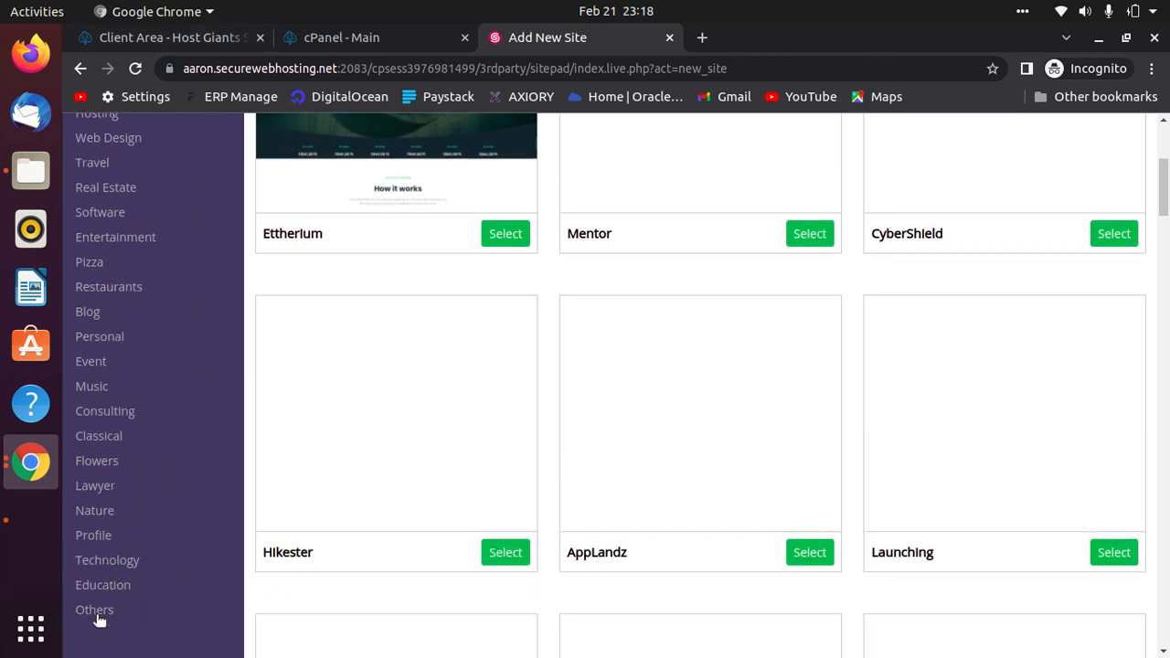
pyautogui.scroll(7, 183, 384)
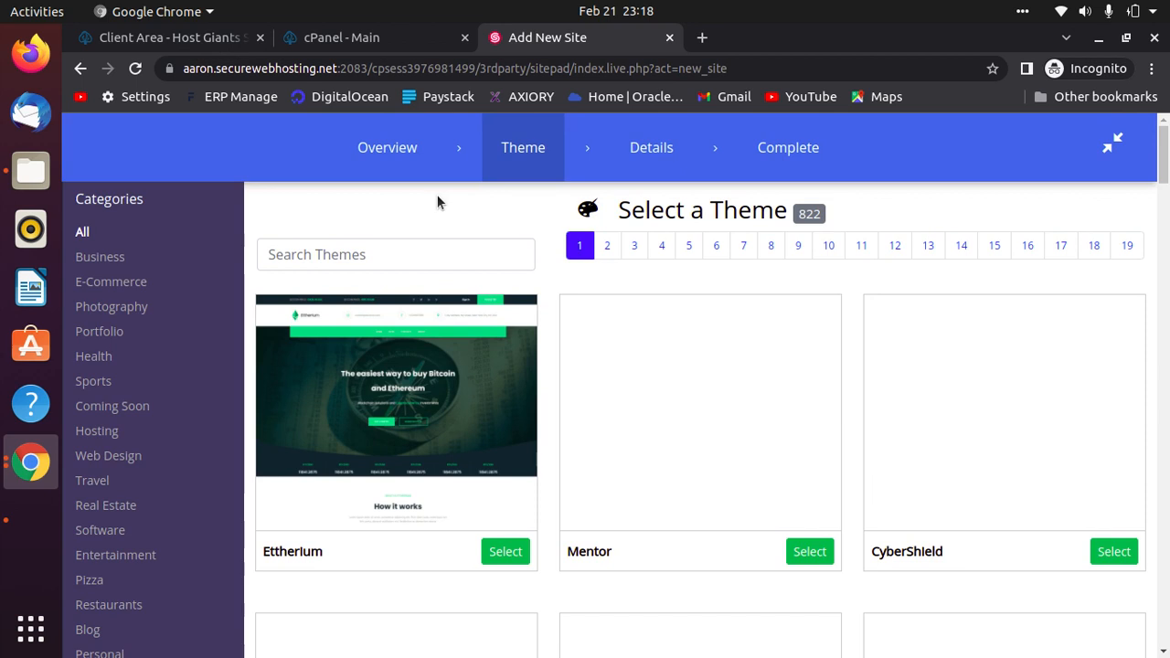
# Filter themes to Business, then switch back to All categories.
pyautogui.moveTo(692, 365)
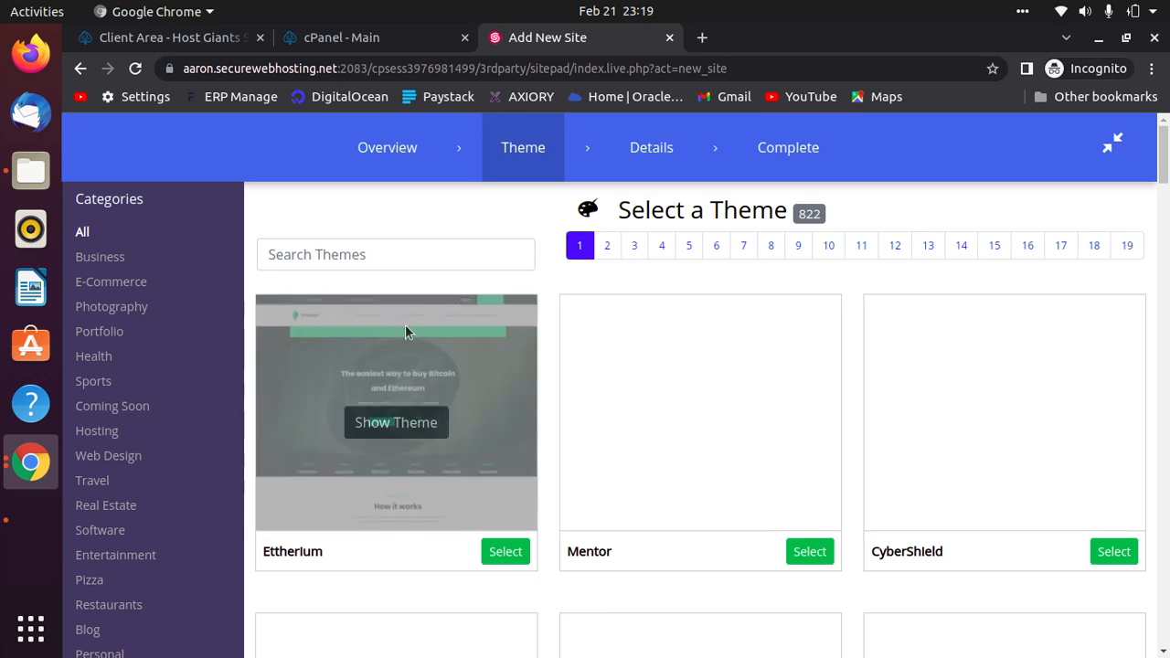
pyautogui.scroll(-3, 158, 477)
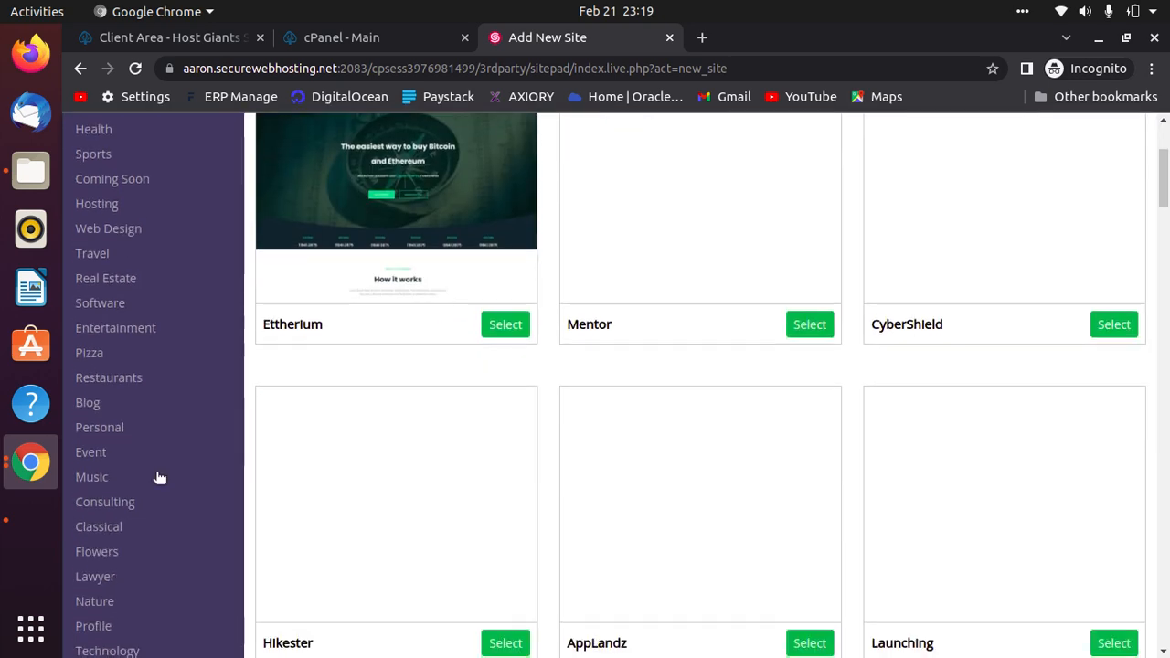
pyautogui.scroll(-2, 158, 476)
pyautogui.scroll(5, 191, 502)
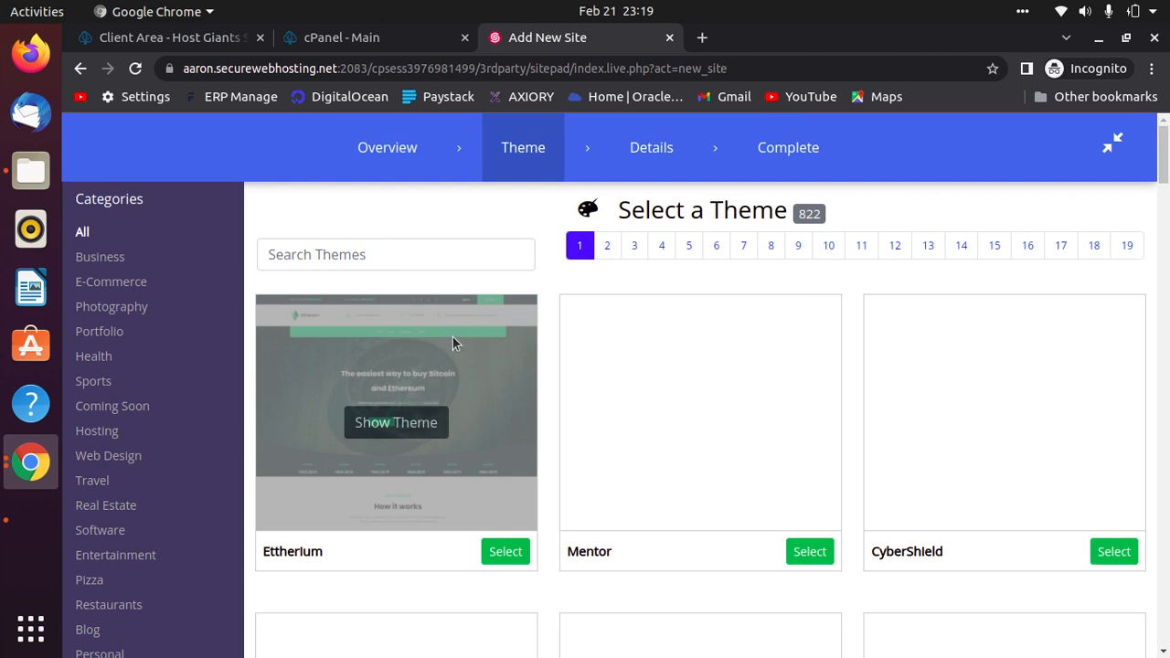
pyautogui.scroll(-5, 928, 571)
pyautogui.scroll(5, 275, 562)
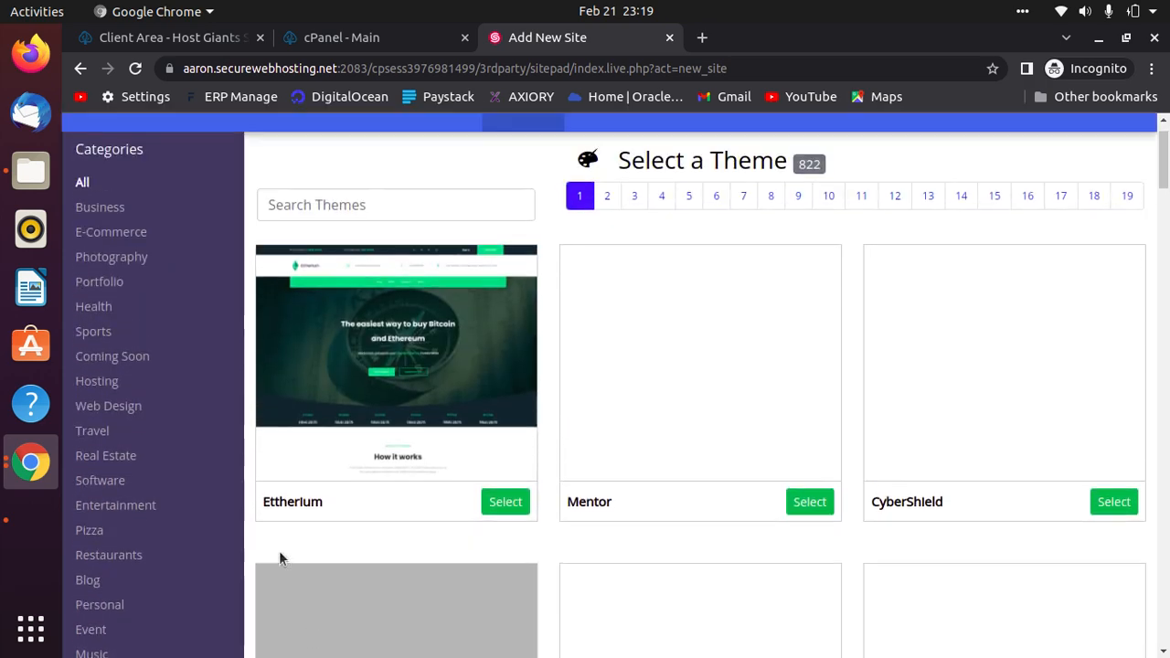
pyautogui.click(101, 257)
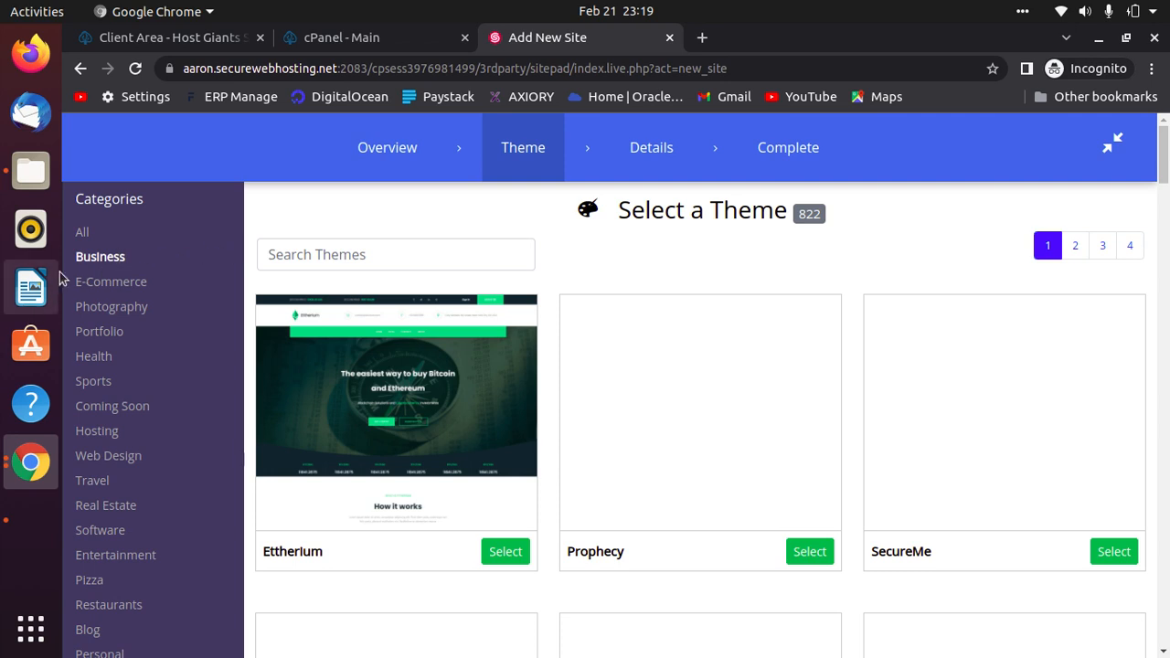
pyautogui.click(178, 234)
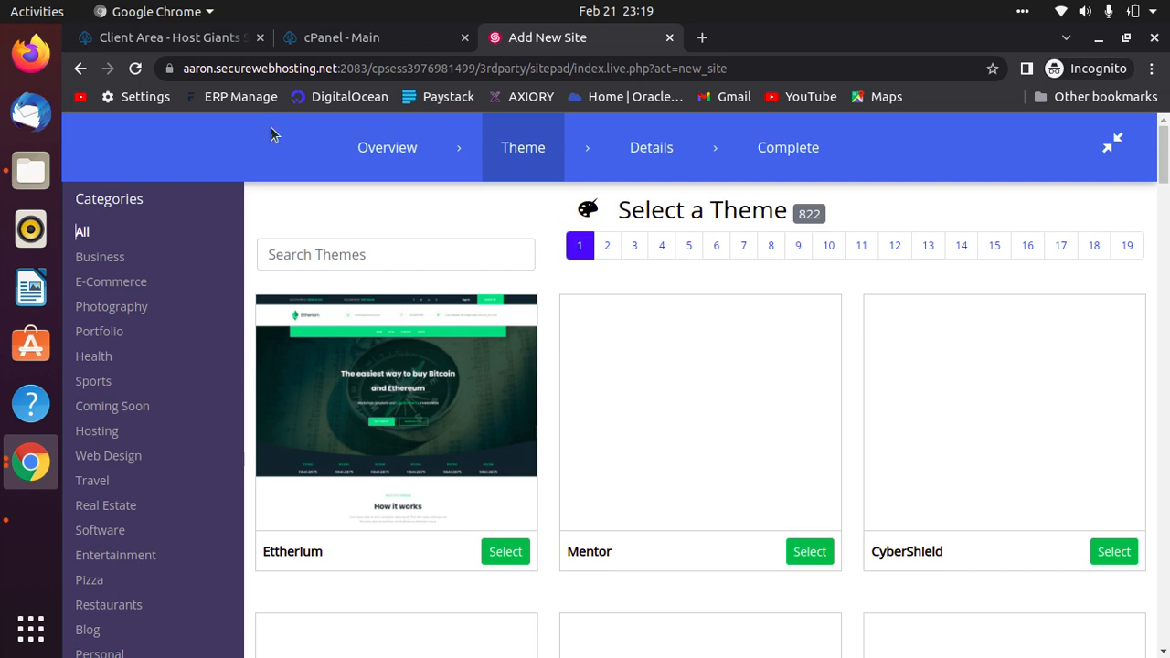
# Reload the wizard, return to the theme step, and browse the theme thumbnails with previews loaded.
pyautogui.click(134, 70)
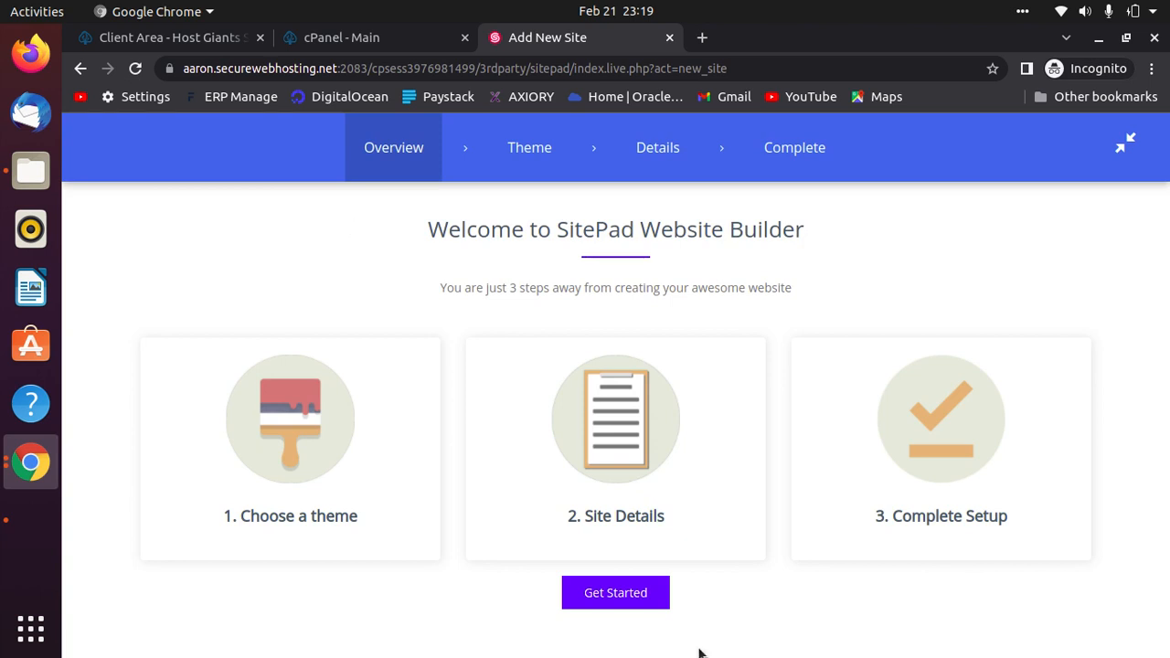
pyautogui.click(635, 595)
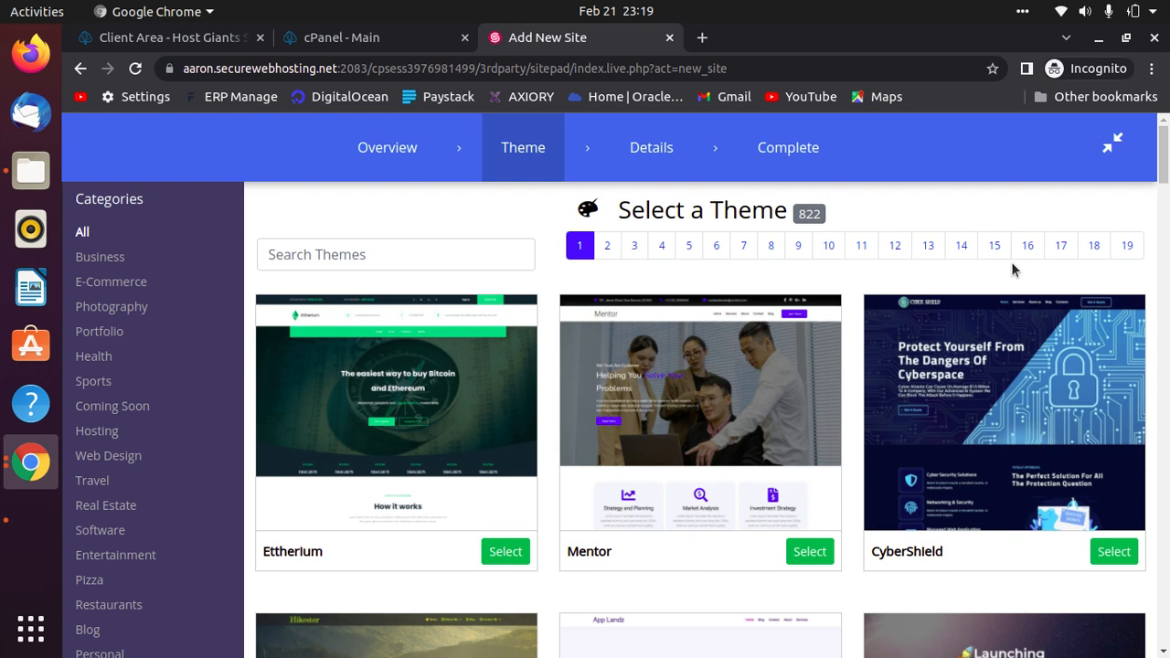
pyautogui.moveTo(740, 500)
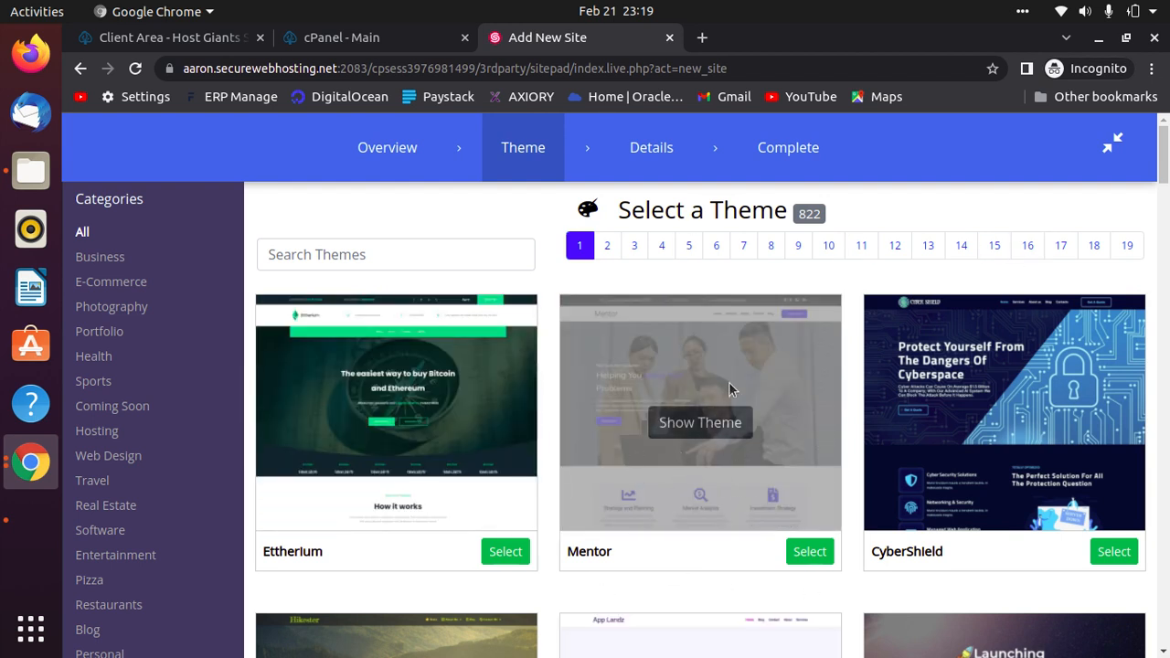
pyautogui.scroll(-4, 700, 425)
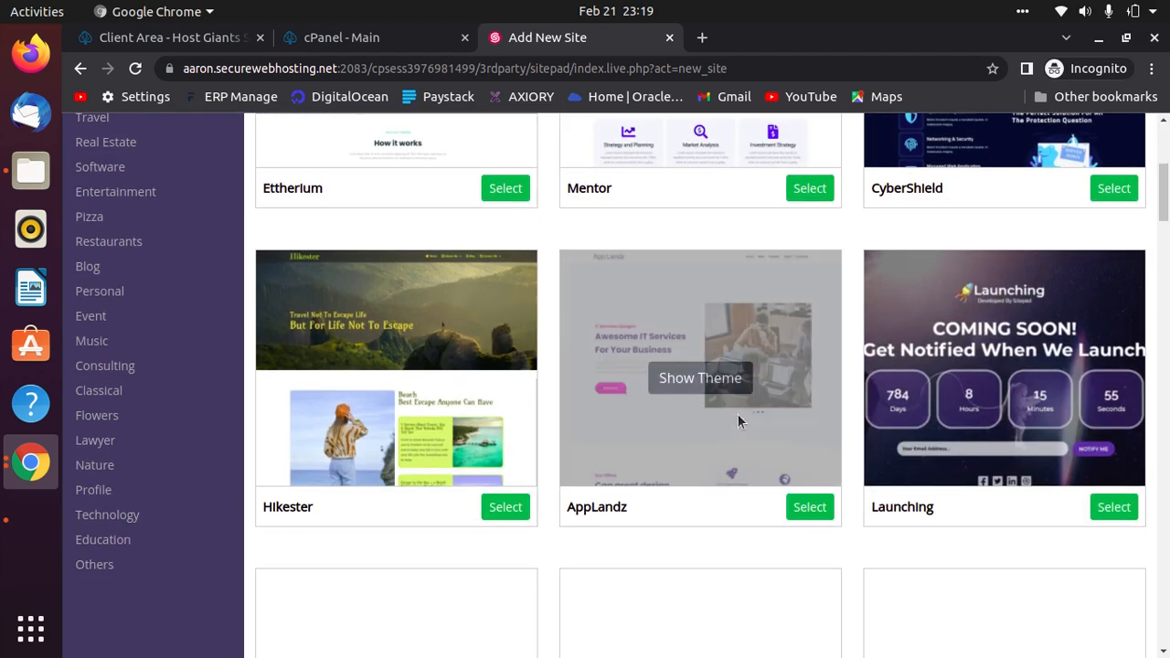
pyautogui.scroll(-3, 741, 421)
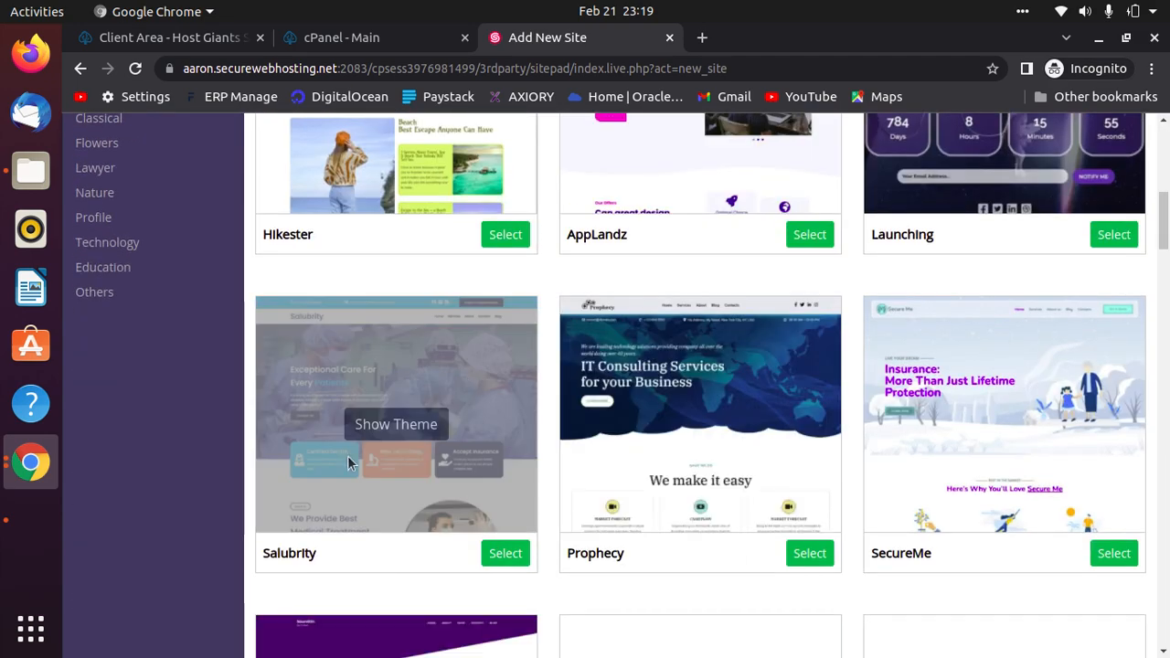
pyautogui.scroll(-3, 1075, 458)
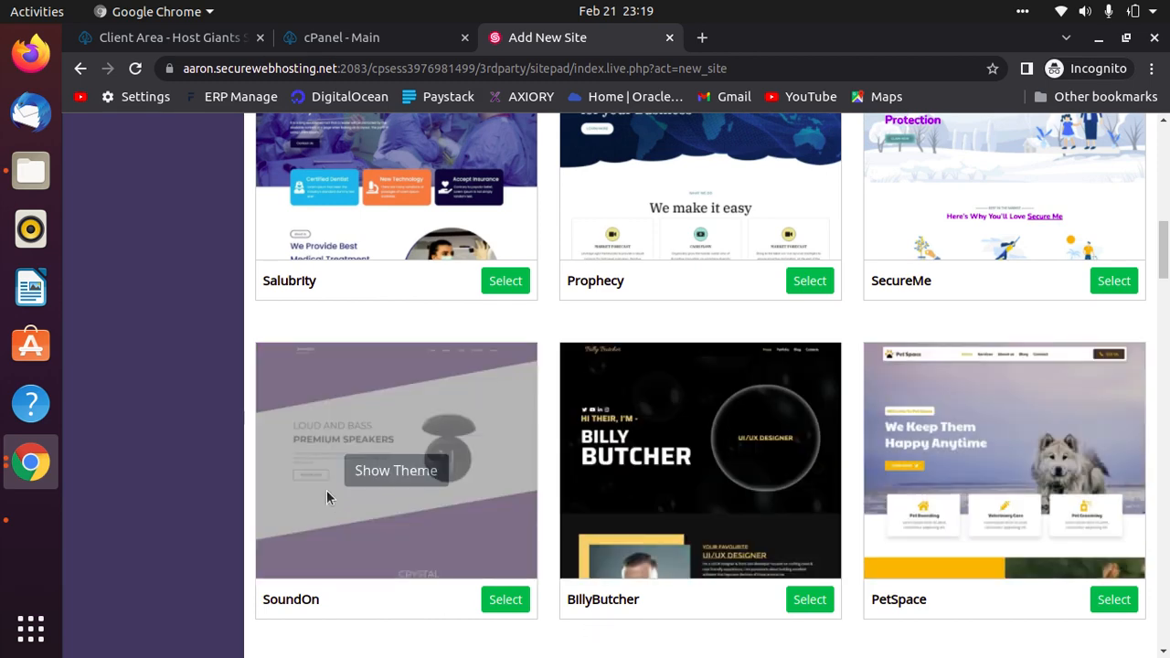
pyautogui.scroll(-6, 1115, 515)
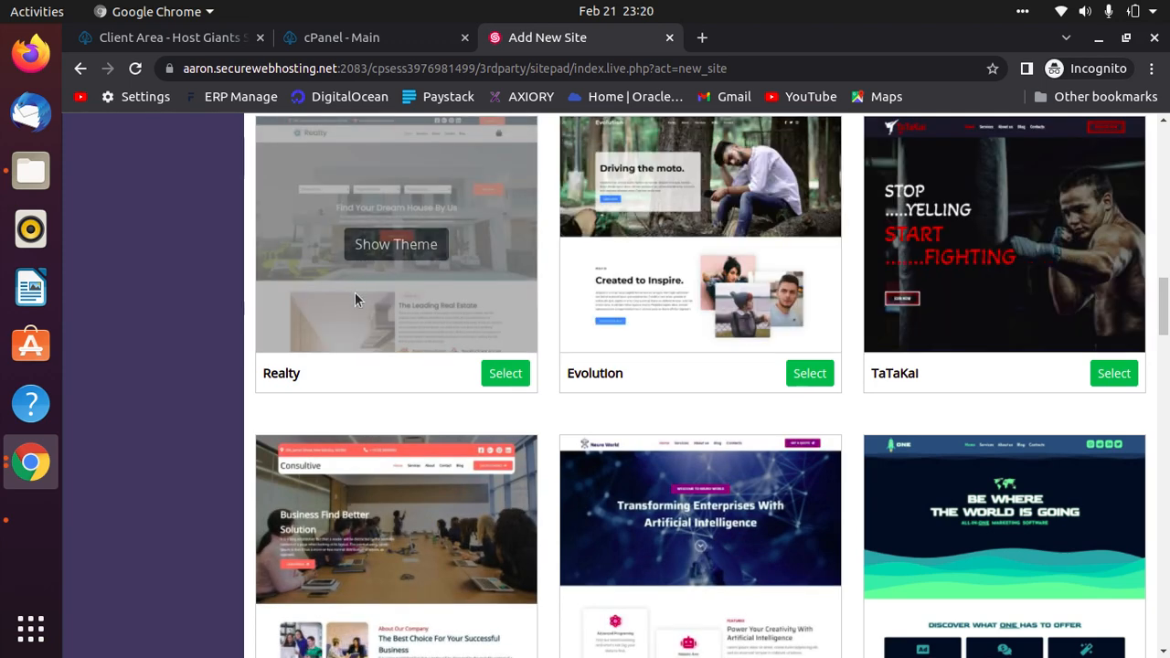
pyautogui.scroll(12, 1004, 273)
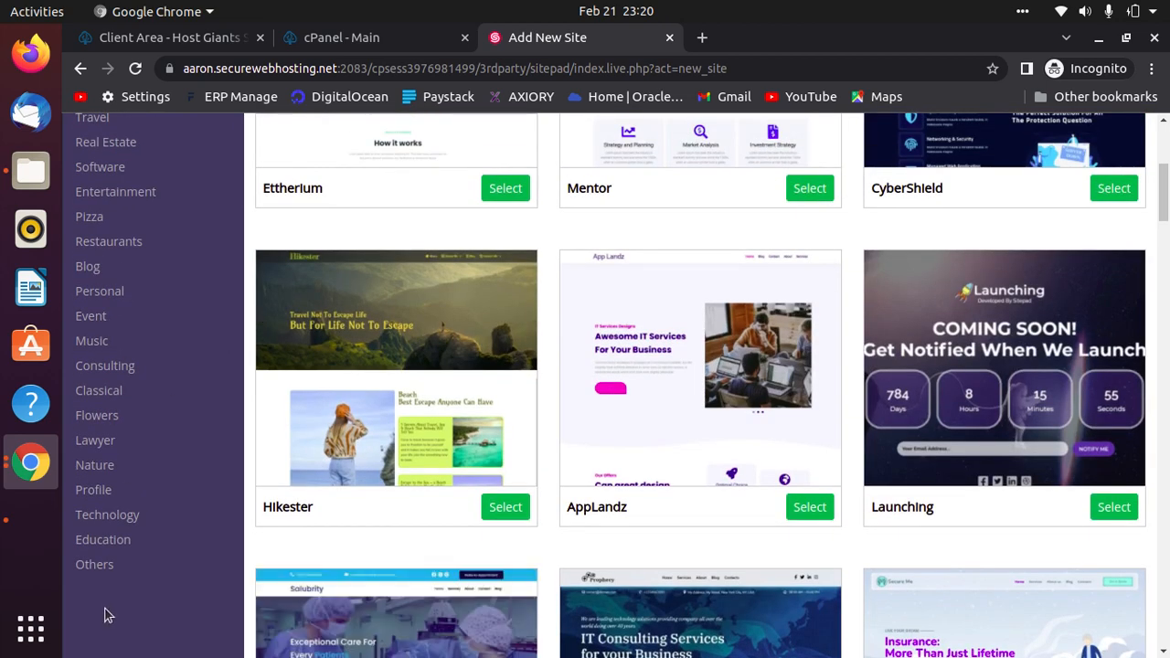
pyautogui.scroll(1, 194, 486)
pyautogui.scroll(4, 194, 487)
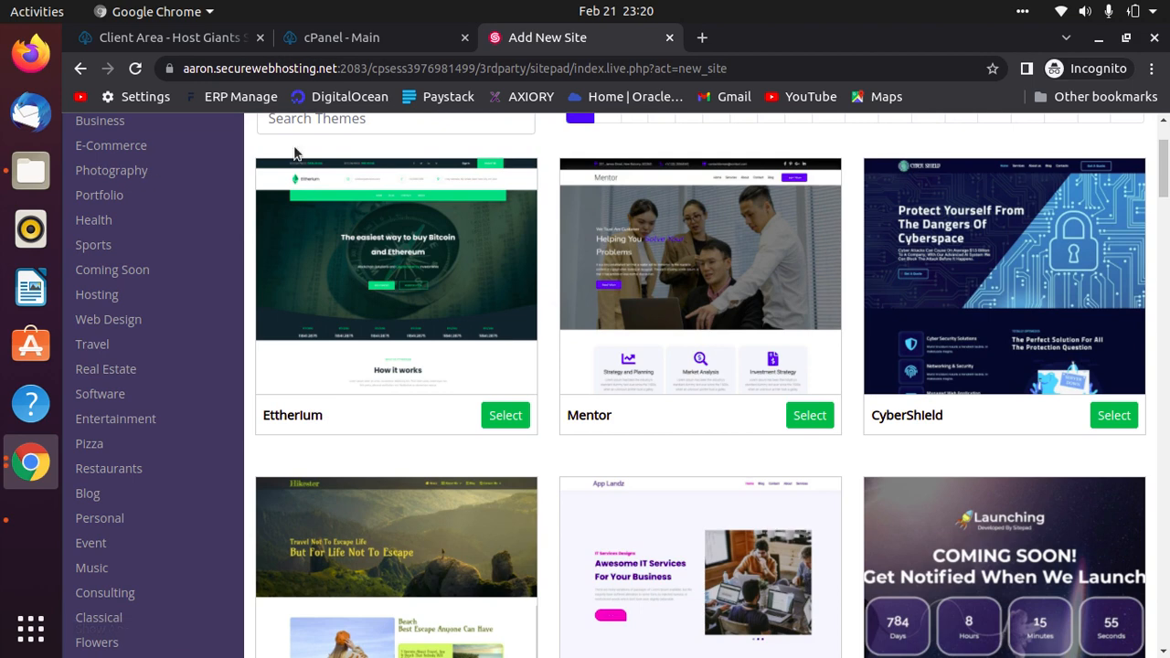
# Select the Mentor theme and place the cursor in the Admin Email field.
pyautogui.moveTo(781, 316)
pyautogui.click(811, 416)
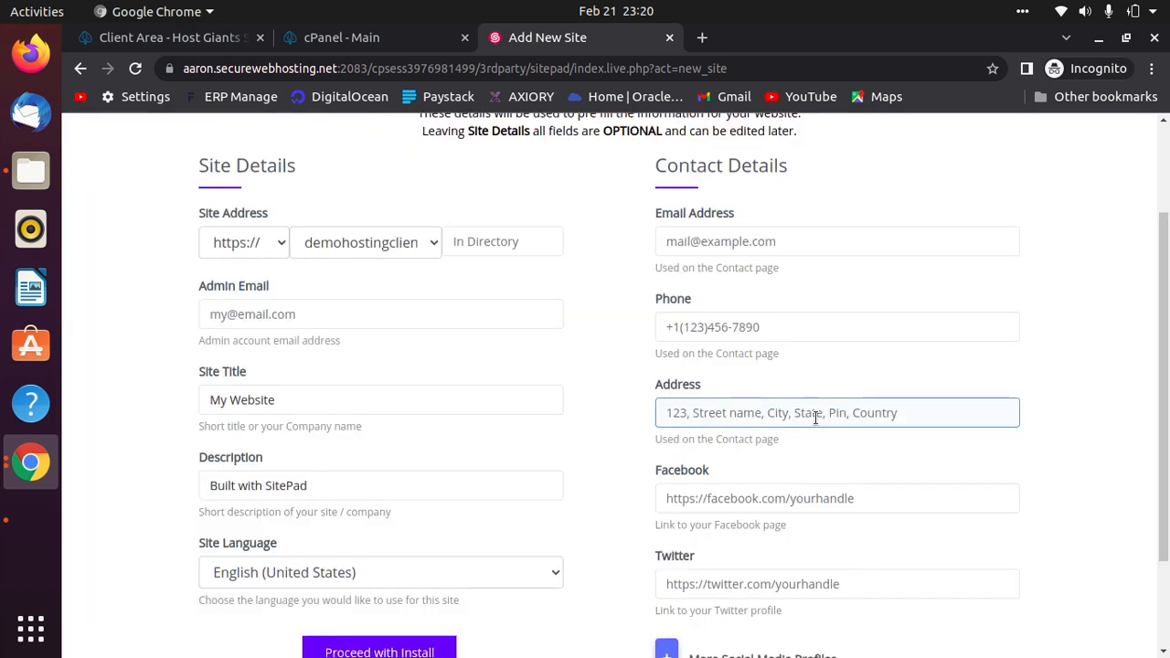
pyautogui.click(291, 318)
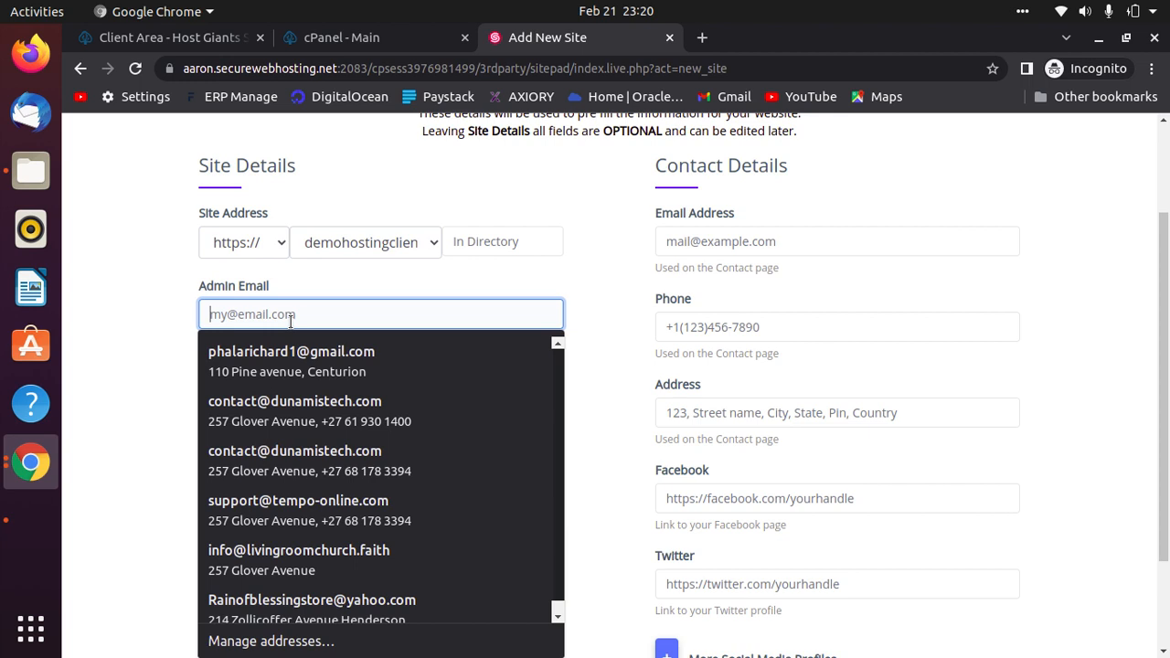
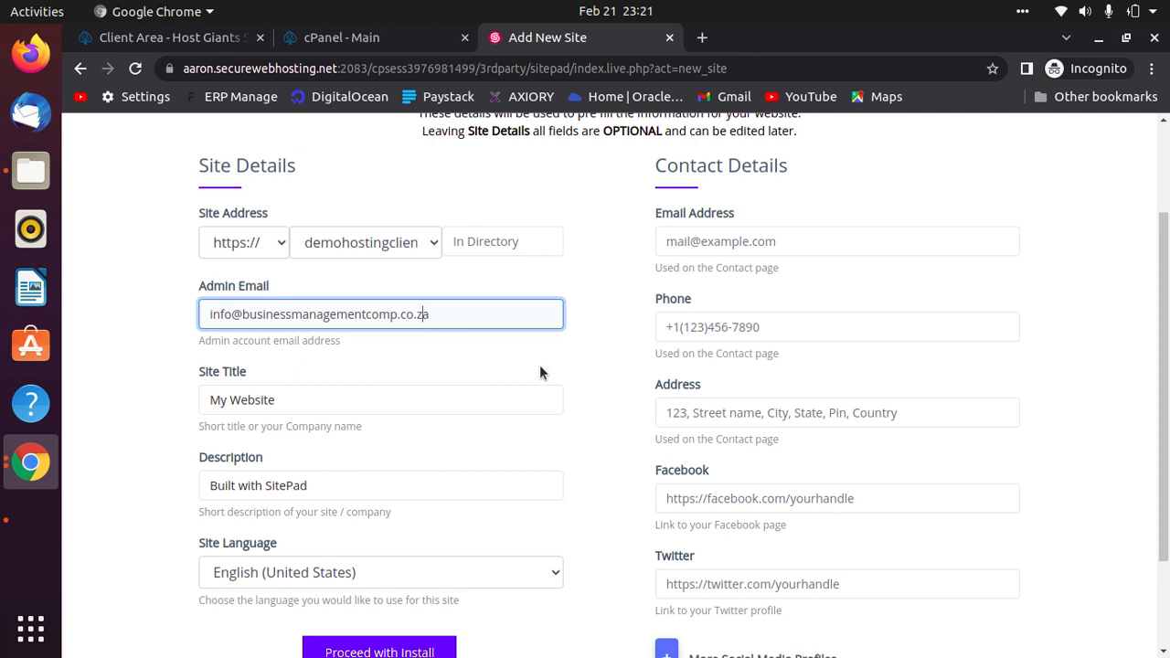
# Enter the business e-mail as the admin e-mail and copy it into the contact Email Address.
pyautogui.hotkey('ctrl', 'a')
pyautogui.hotkey('ctrl', 'c')
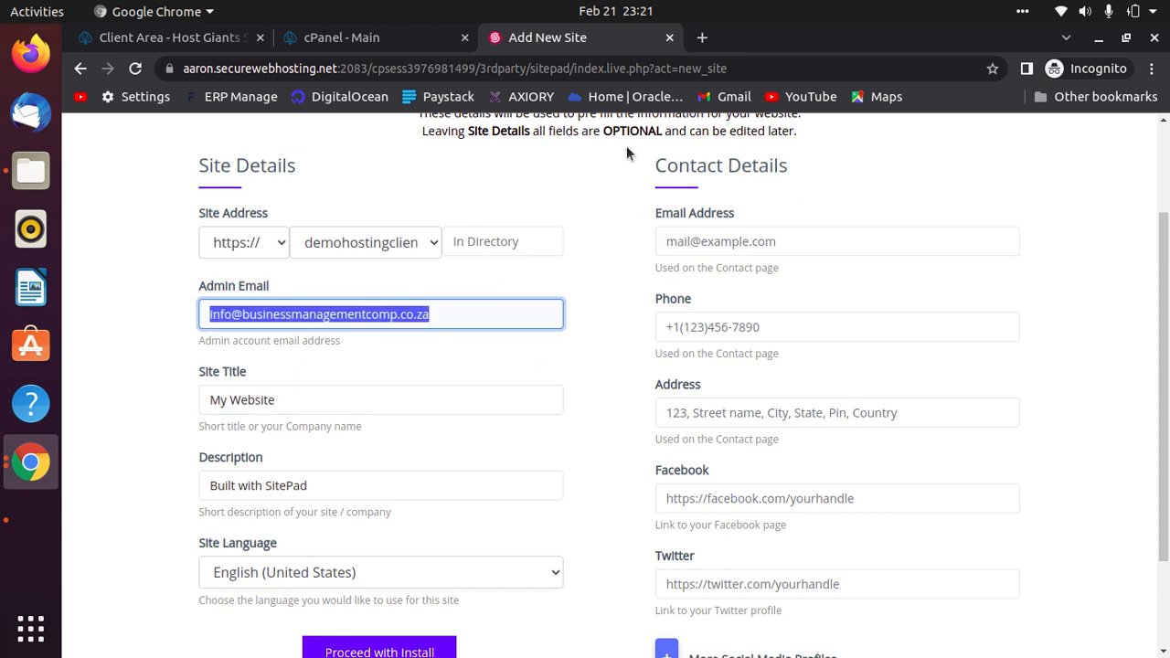
pyautogui.click(847, 248)
pyautogui.hotkey('ctrl', 'v')
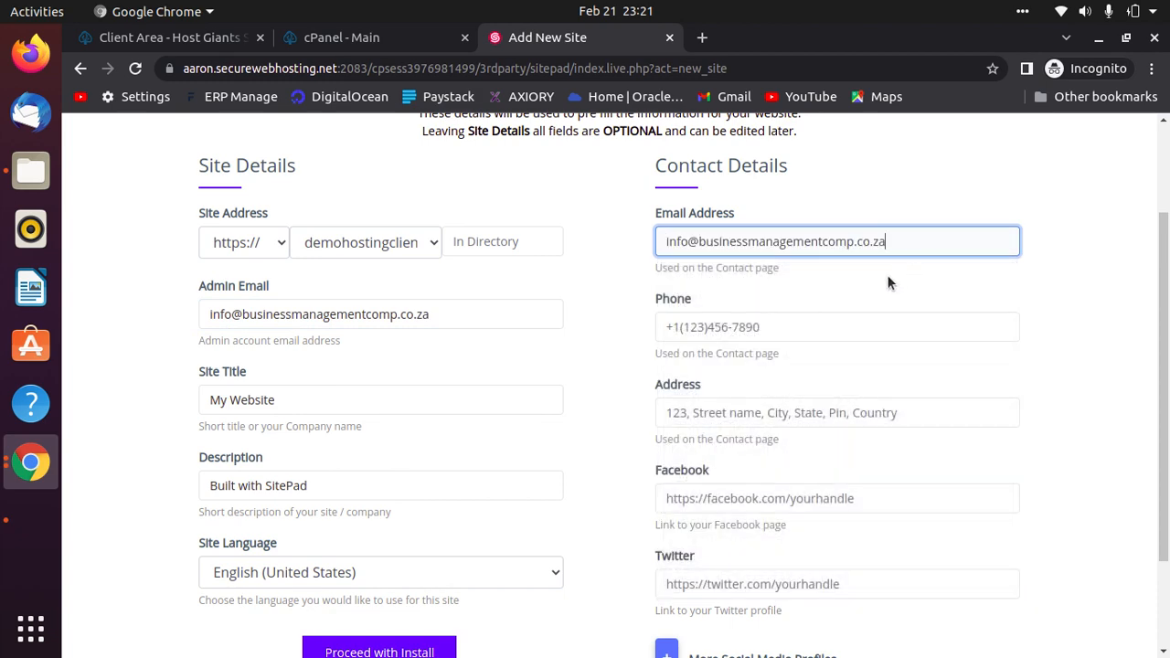
# Replace the Site Title and Description with 'Business Management'.
pyautogui.click(290, 400)
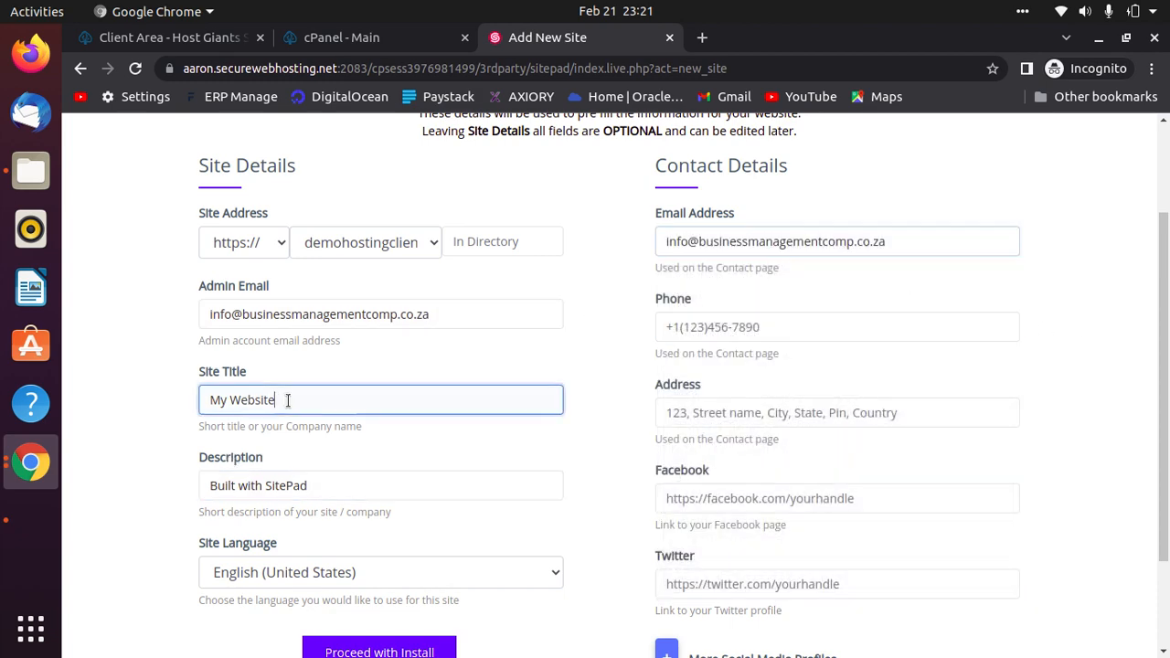
pyautogui.hotkey('ctrl', 'a')
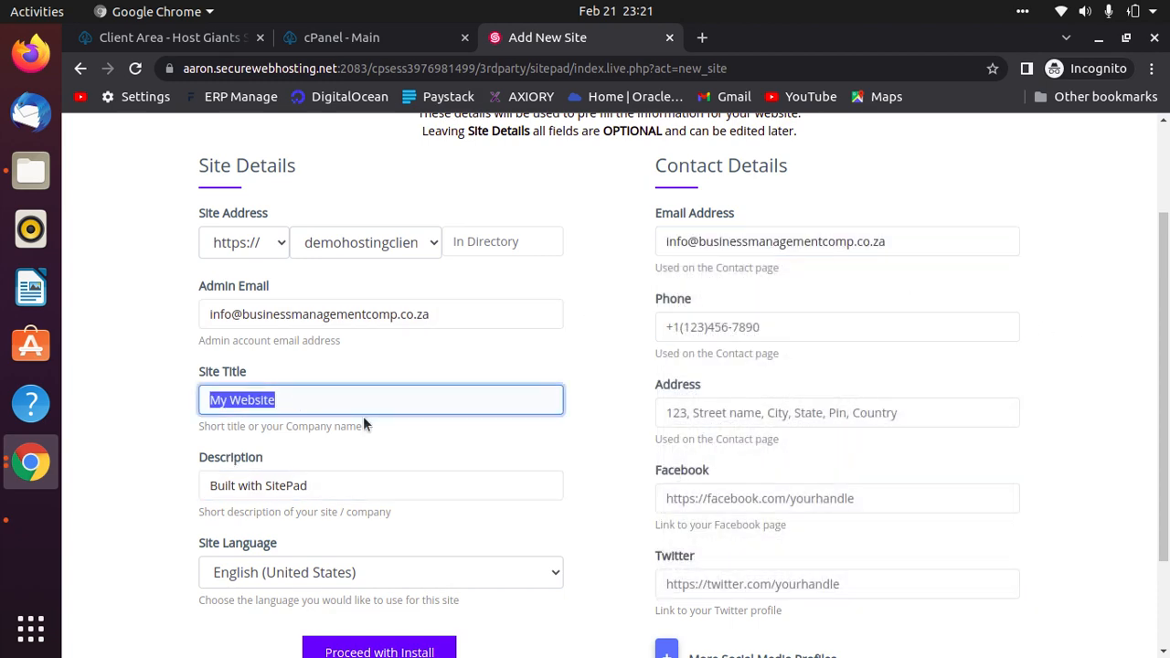
pyautogui.write('Business Mana')
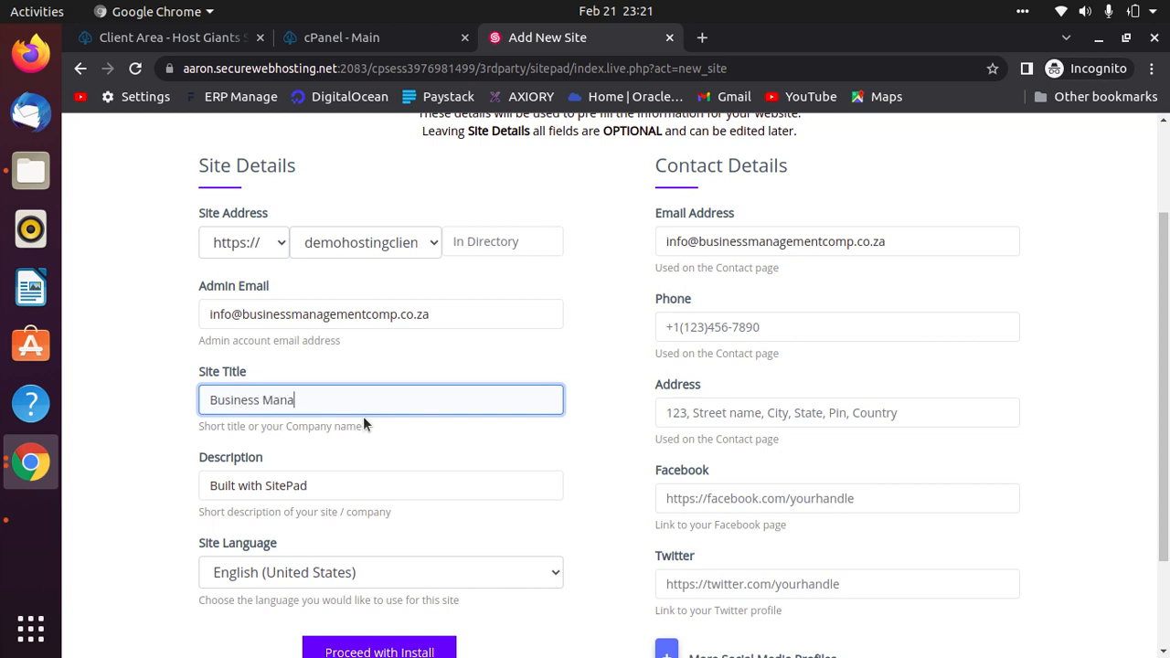
pyautogui.write('gement')
pyautogui.scroll(-2, 353, 457)
pyautogui.click(342, 395)
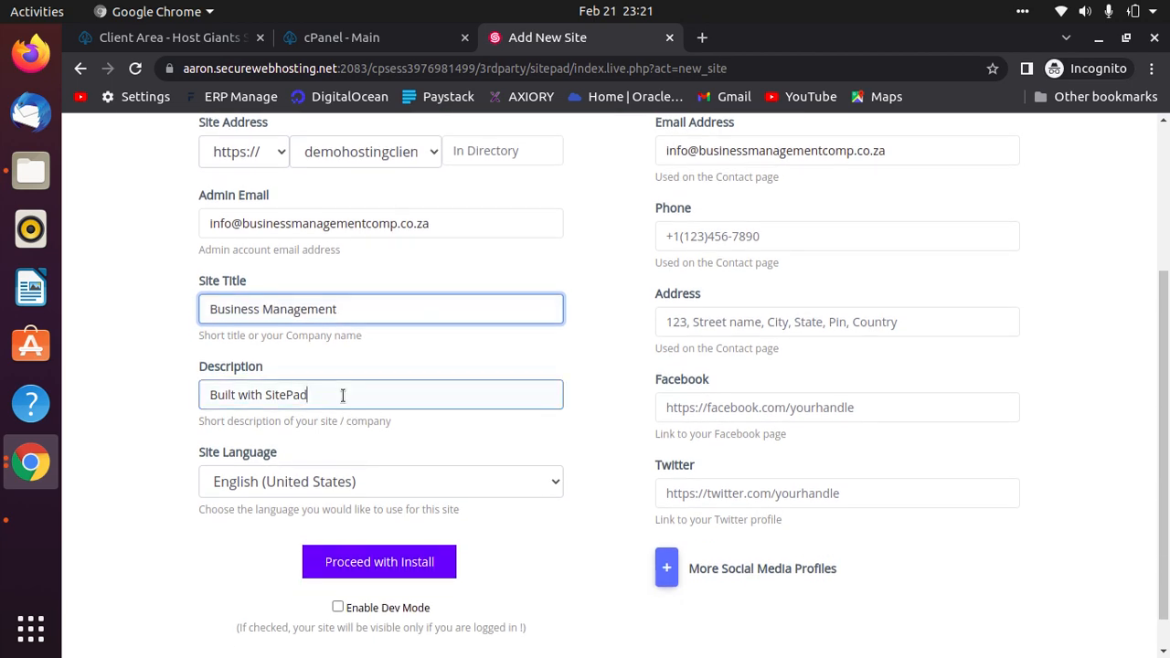
pyautogui.hotkey('ctrl', 'a')
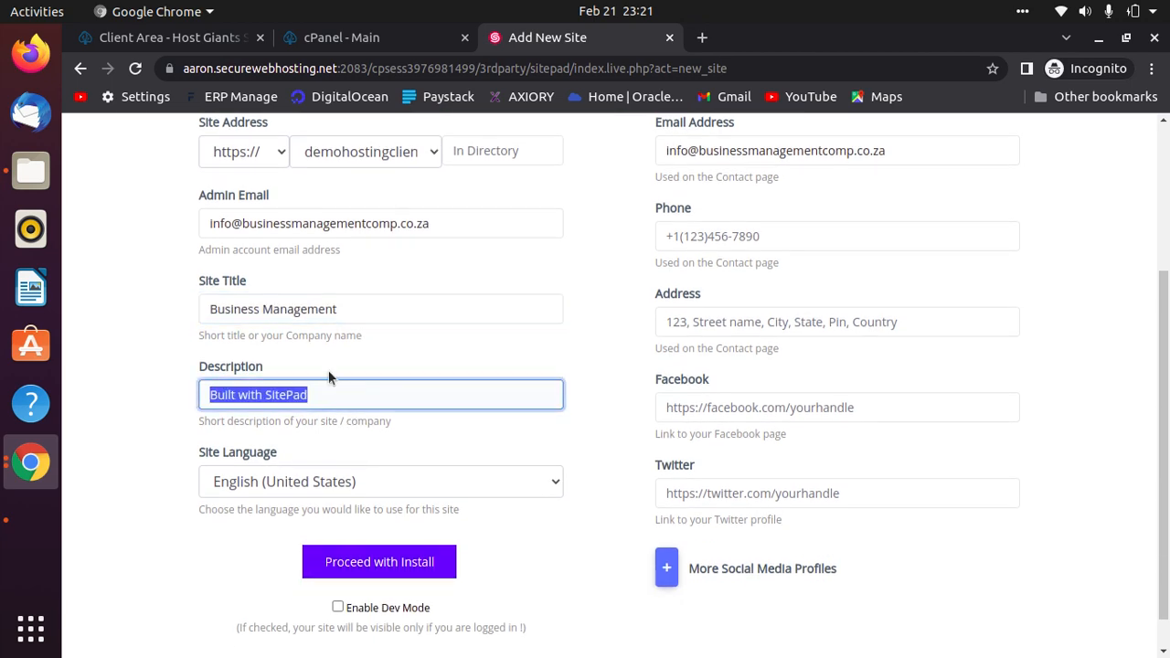
pyautogui.scroll(5, 329, 370)
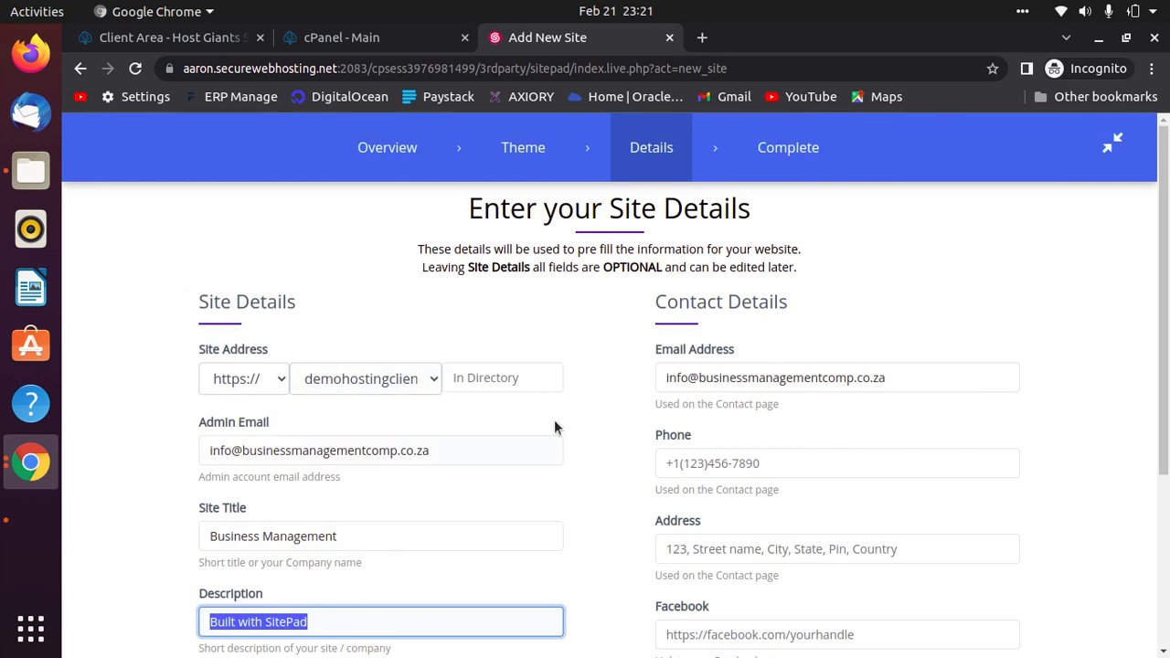
pyautogui.scroll(-4, 264, 539)
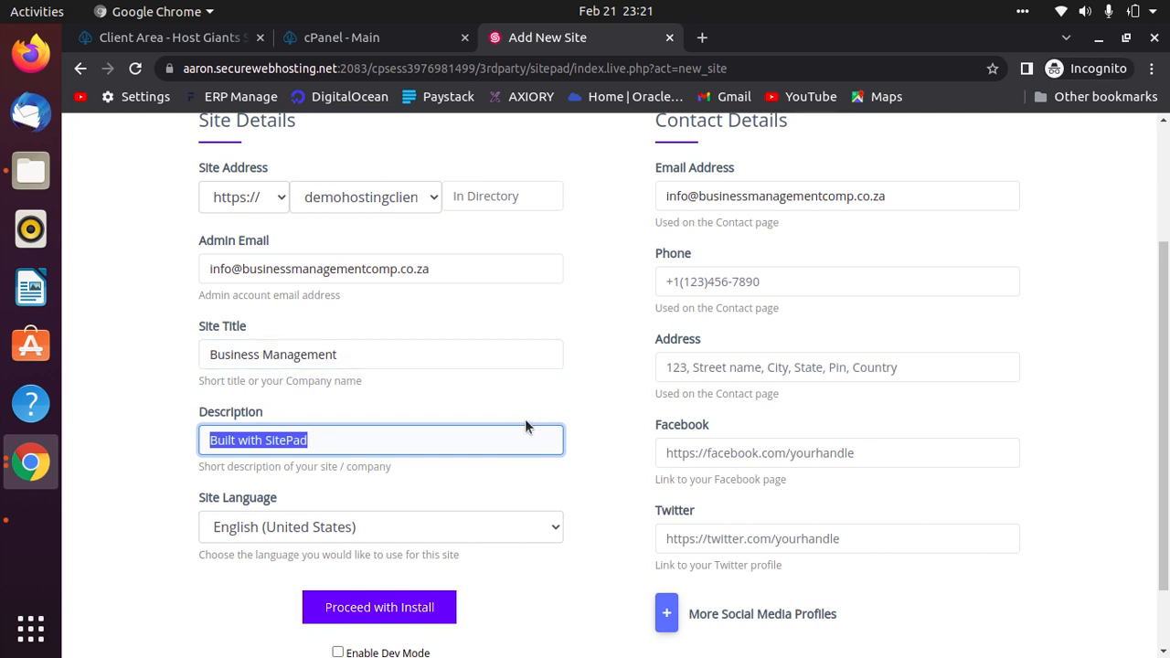
pyautogui.write('Busi')
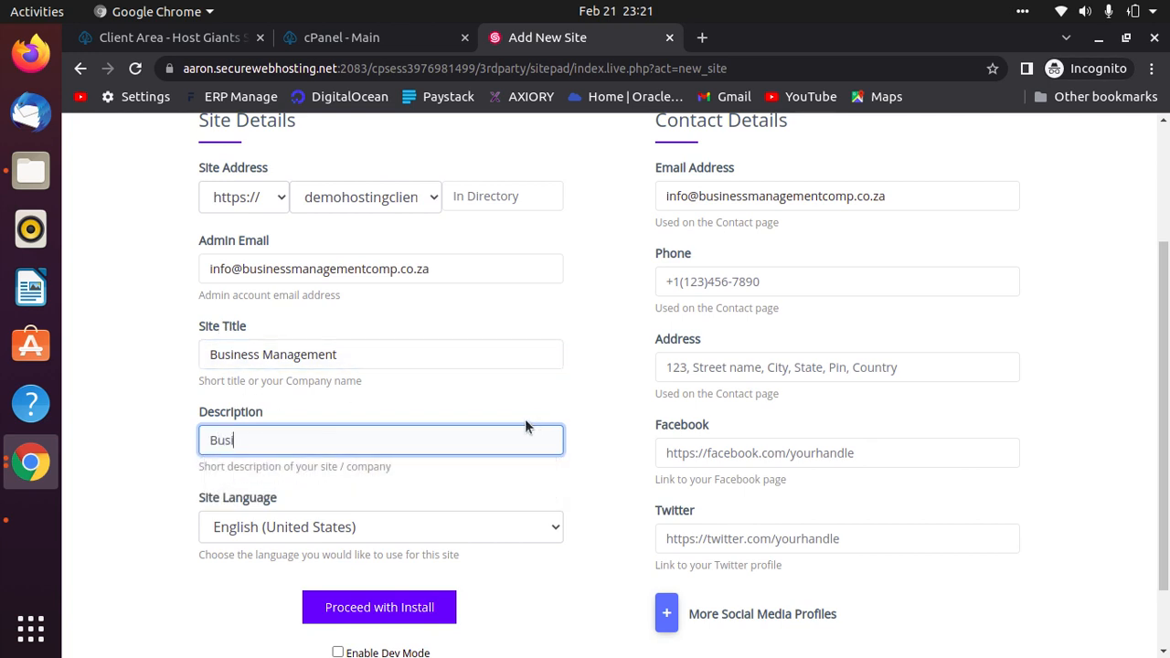
pyautogui.write('ness Managemt')
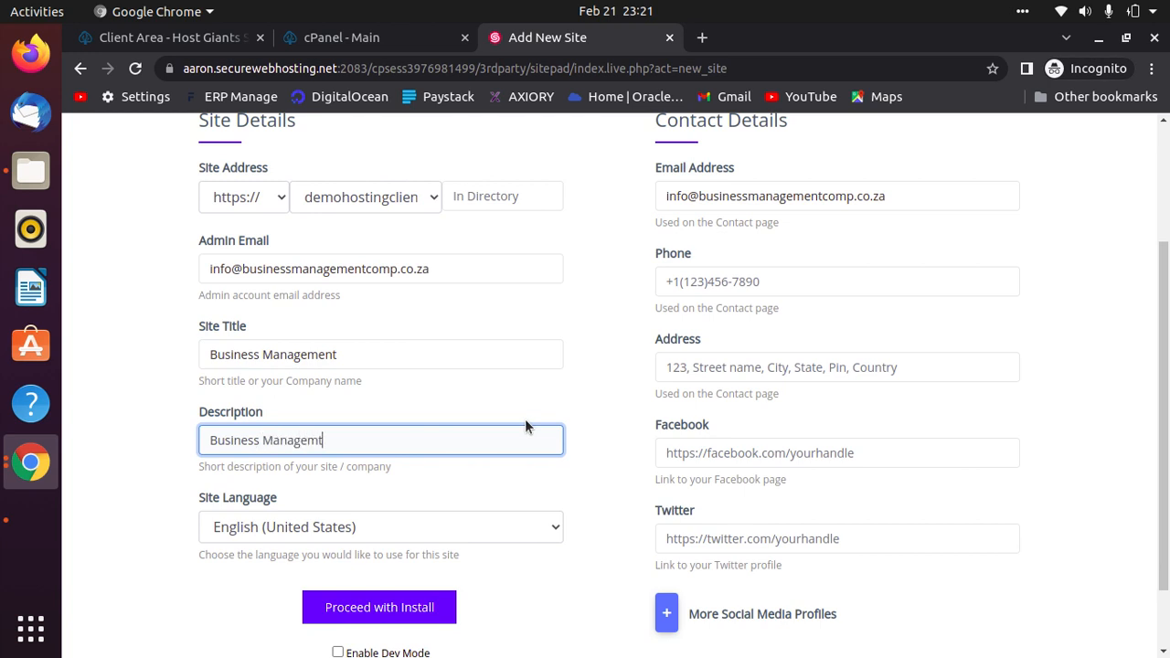
pyautogui.press('BackSpace')
pyautogui.write('ent')
pyautogui.scroll(1, 564, 531)
# Fill in the business contact phone number and street address.
pyautogui.click(787, 326)
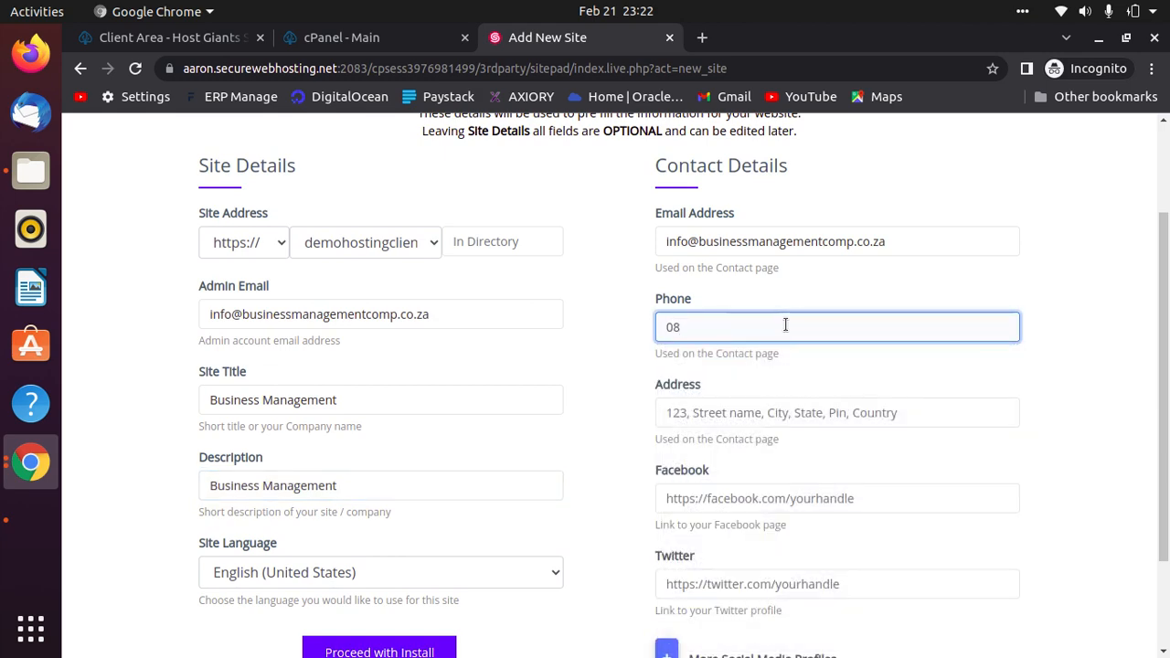
pyautogui.click(773, 416)
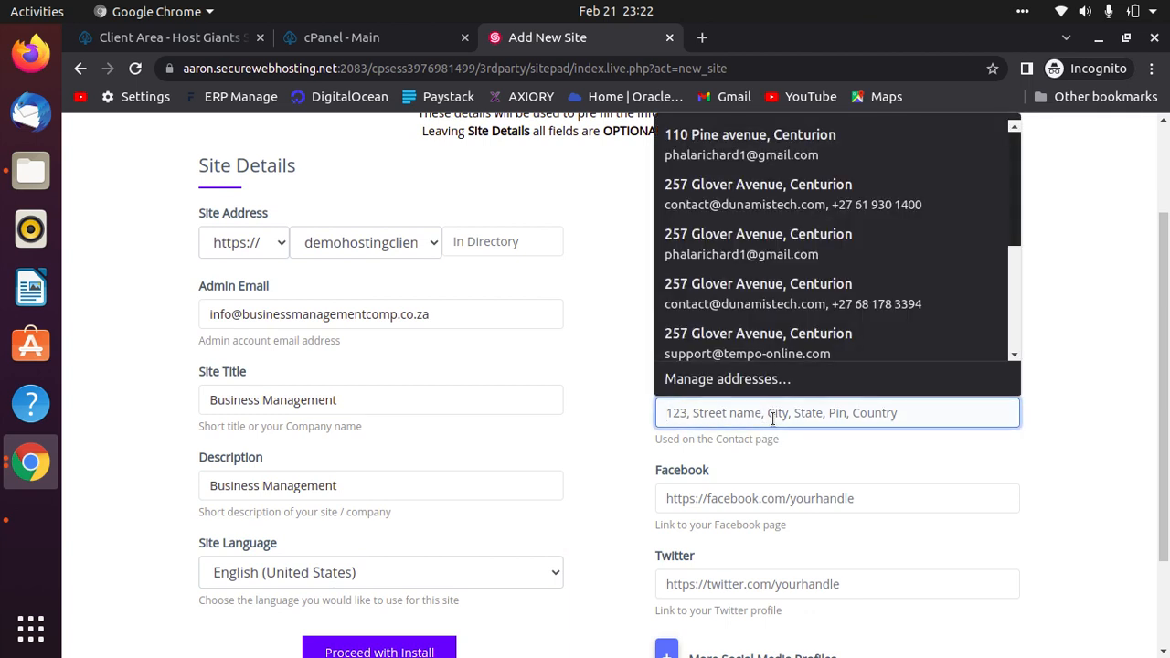
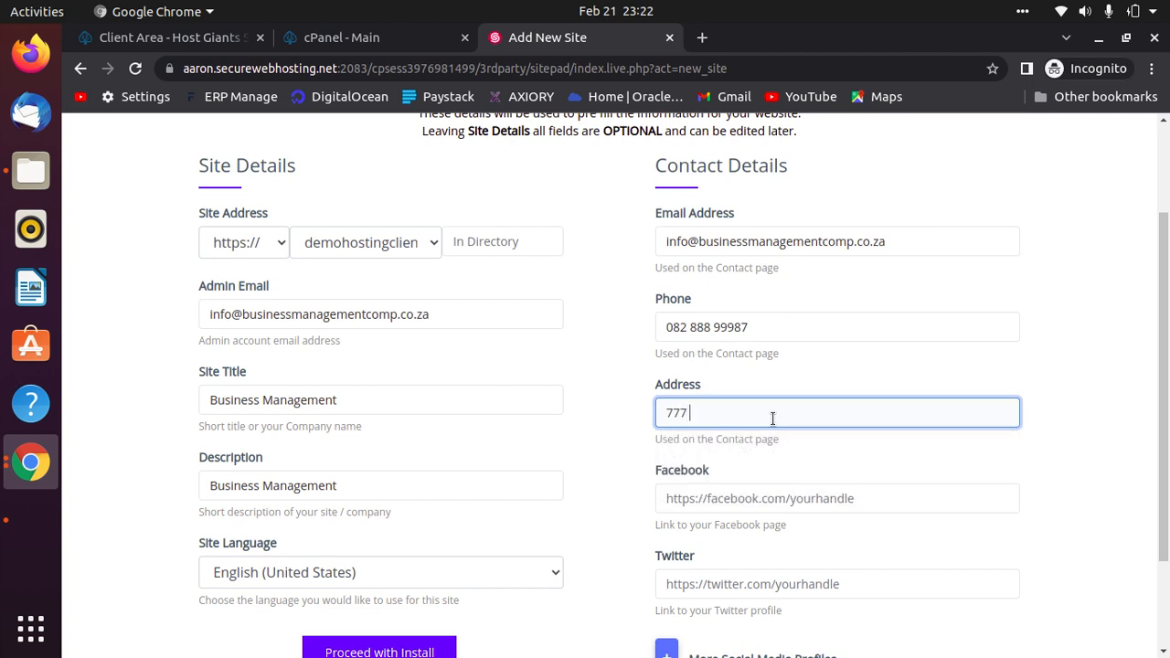
# Leave the social media profiles unchanged and enable Dev Mode to keep the site private.
pyautogui.scroll(-3, 782, 421)
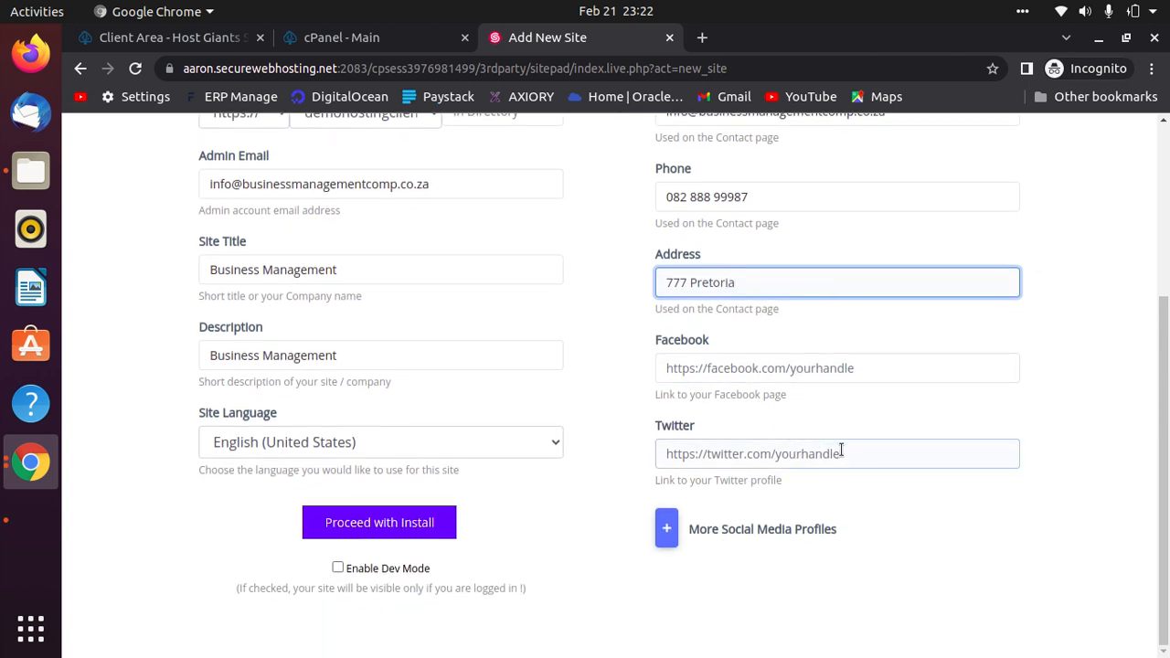
pyautogui.click(876, 368)
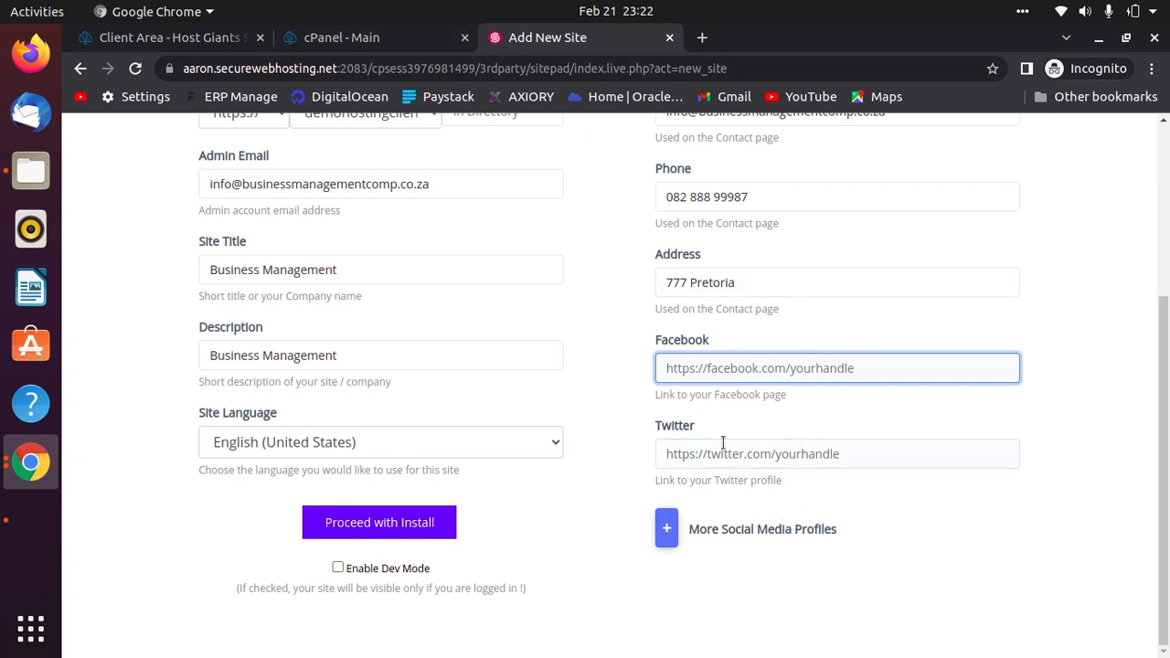
pyautogui.click(676, 526)
pyautogui.click(526, 242)
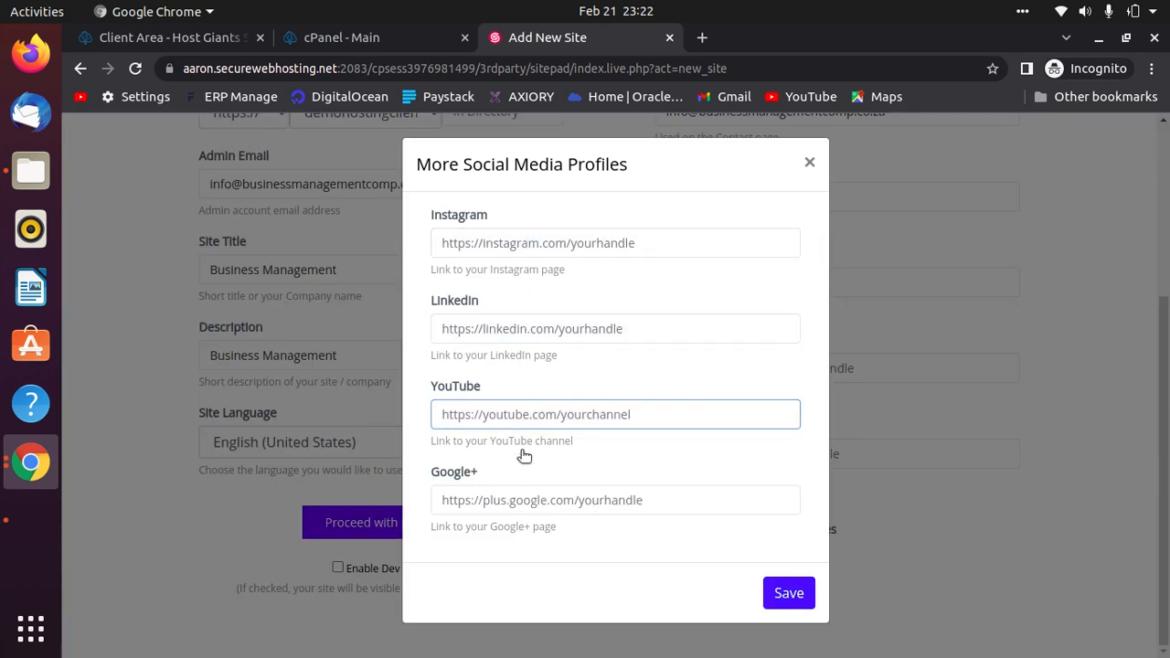
pyautogui.click(810, 163)
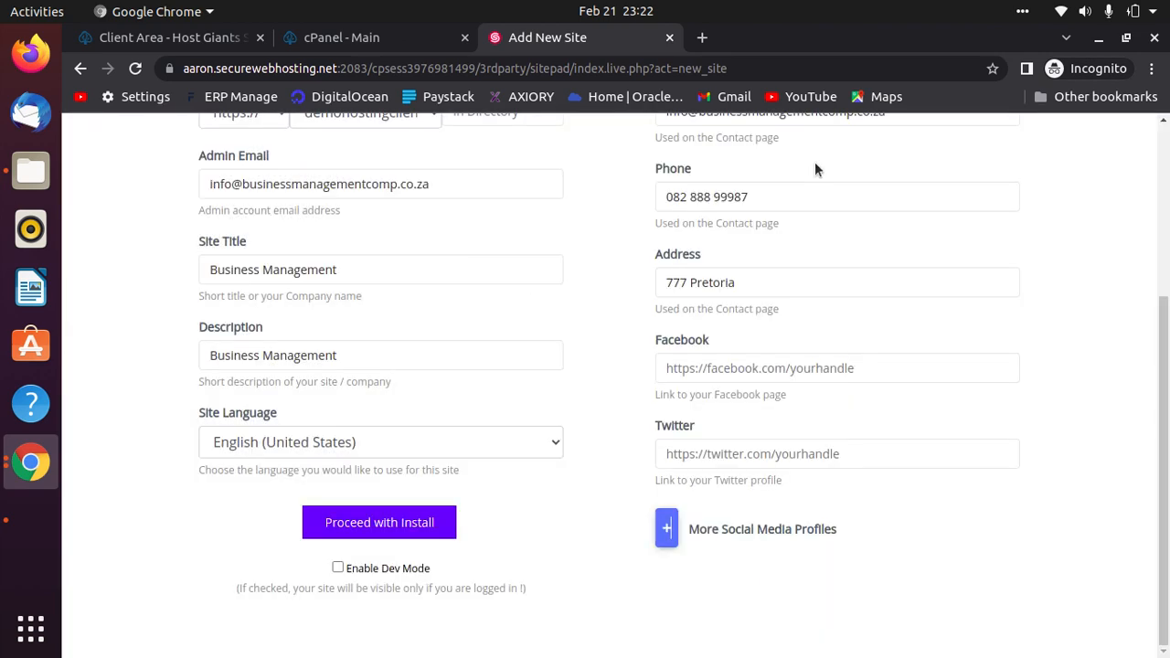
pyautogui.click(338, 570)
# Install the site, accepting the image copyright notice, then log in to start editing.
pyautogui.click(357, 526)
pyautogui.click(755, 373)
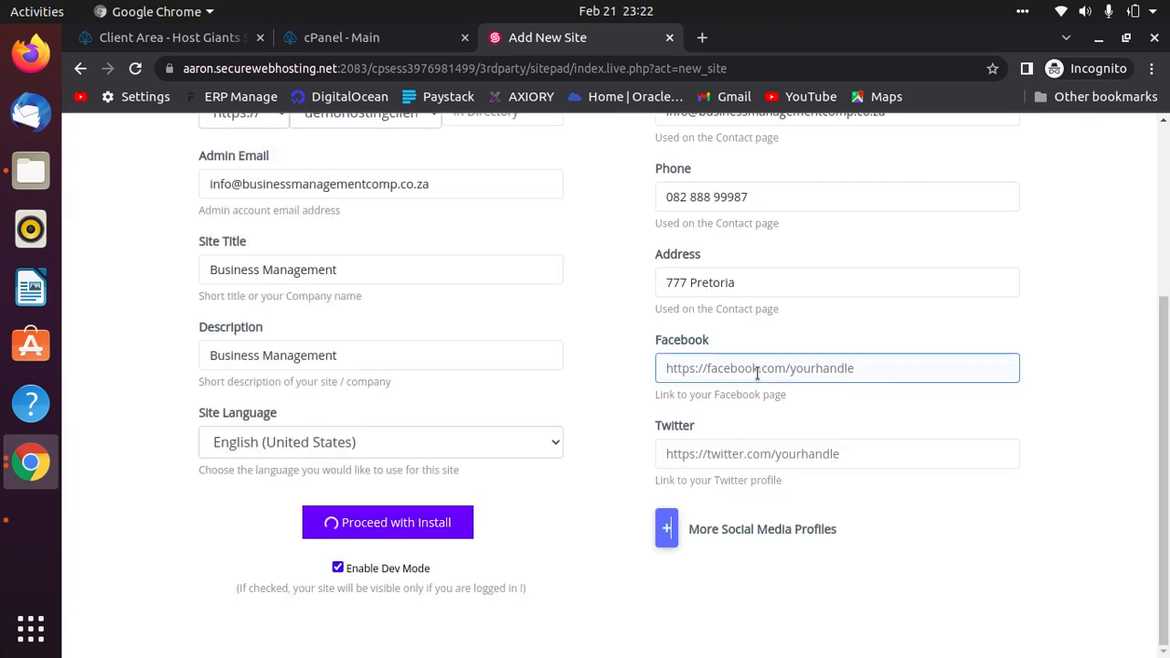
pyautogui.scroll(2, 927, 546)
pyautogui.scroll(-2, 927, 547)
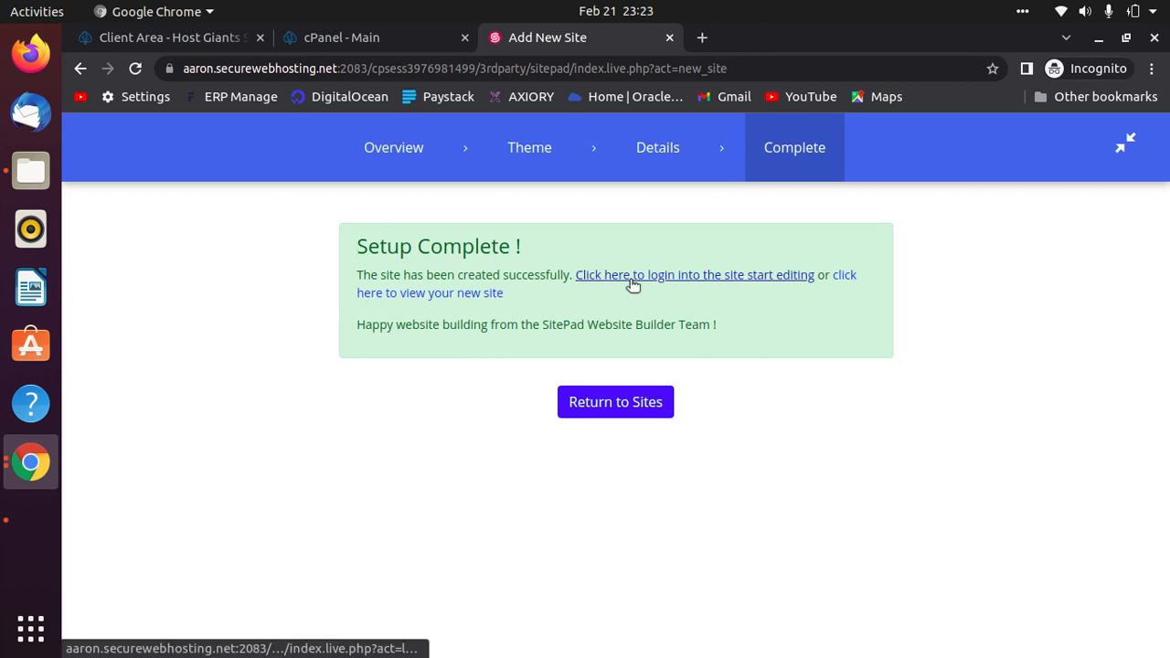
pyautogui.click(754, 276)
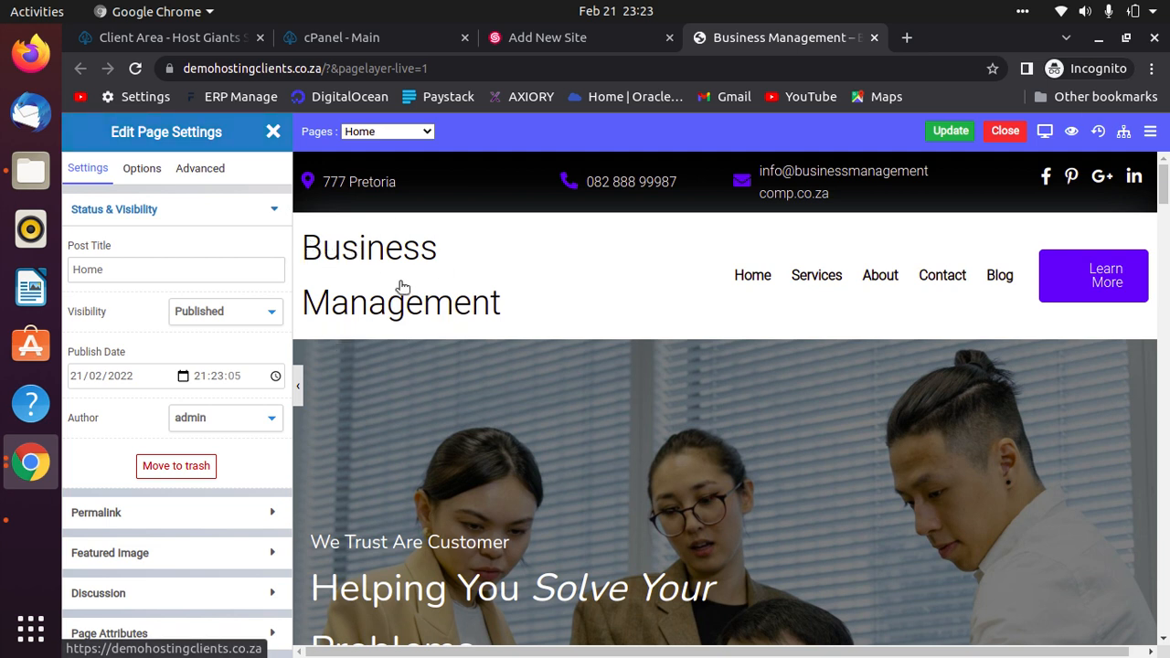
# Select the header bar's address, phone number and e-mail texts to review them.
pyautogui.tripleClick(384, 181)
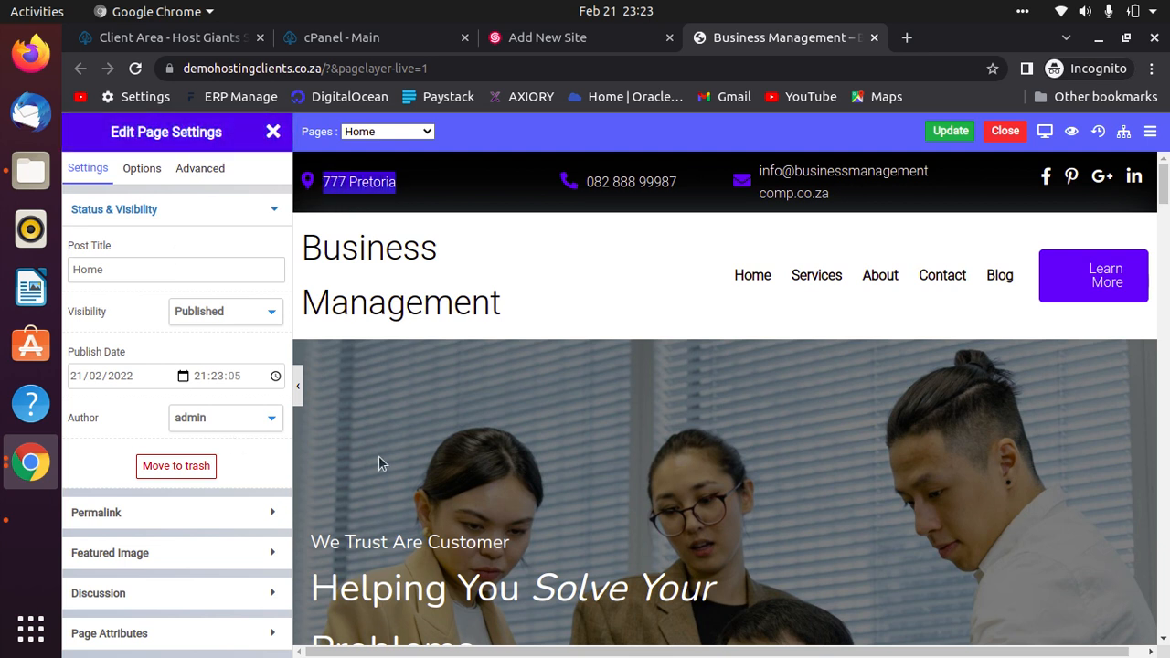
pyautogui.moveTo(684, 182); pyautogui.dragTo(590, 179)
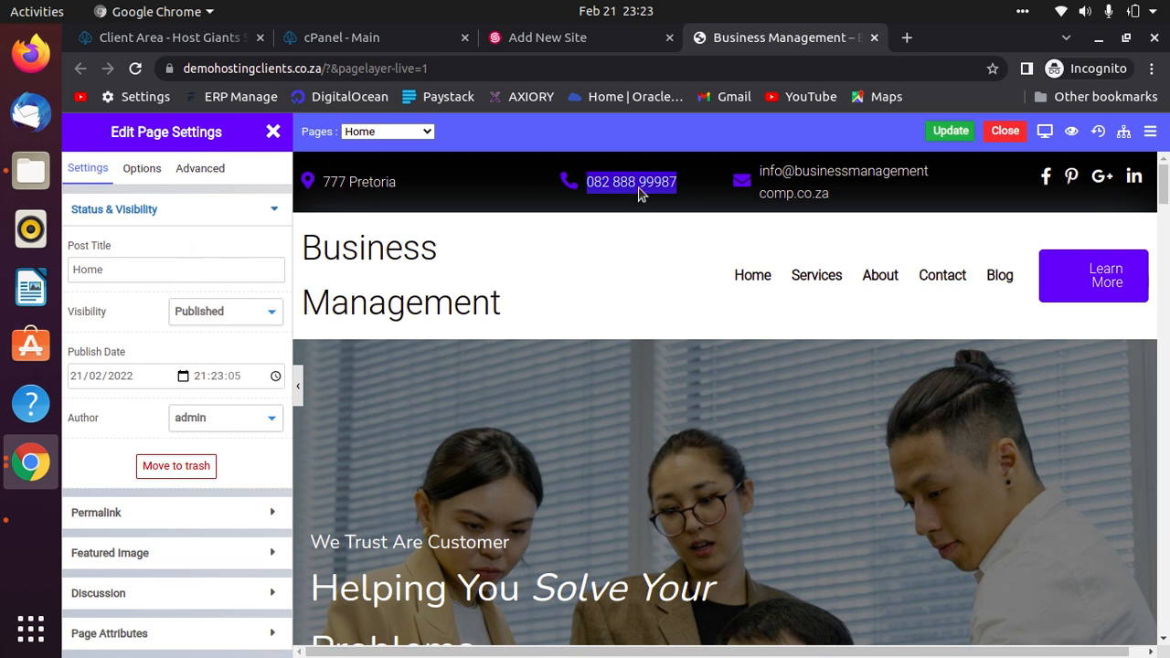
pyautogui.moveTo(838, 201); pyautogui.dragTo(766, 168)
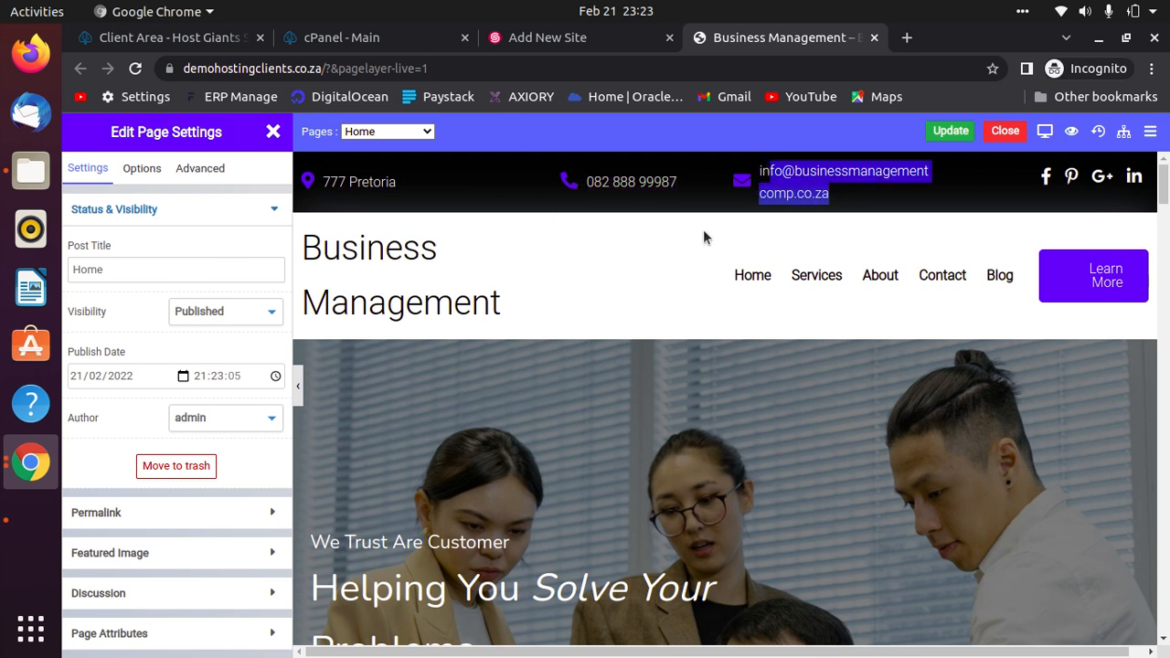
pyautogui.click(298, 388)
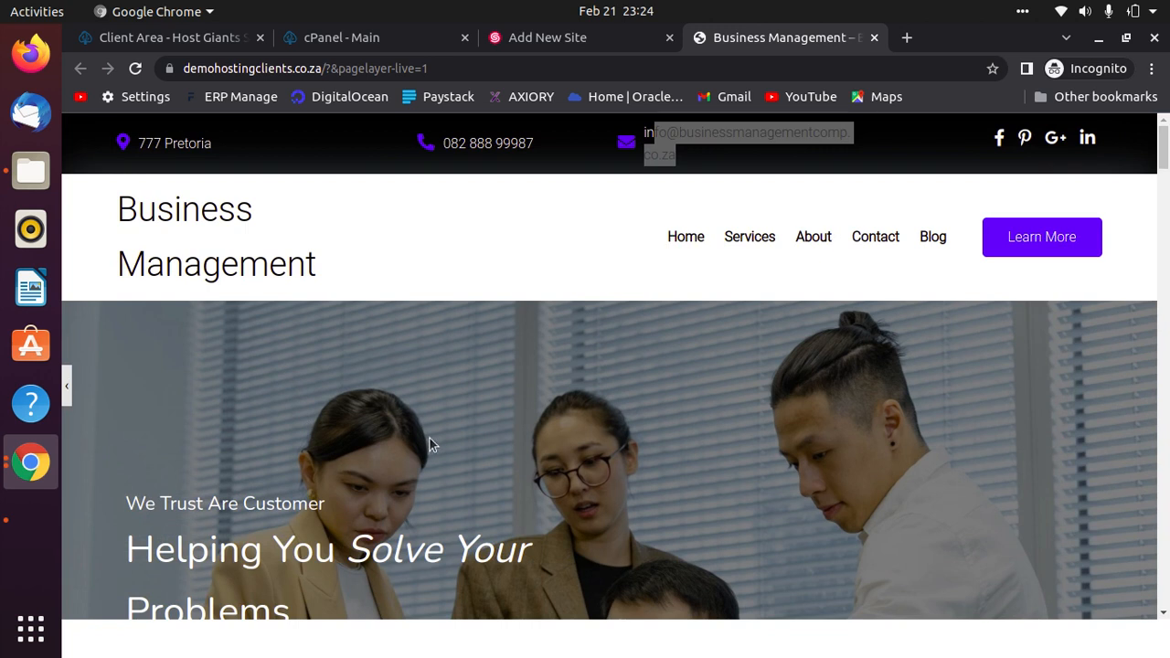
pyautogui.click(469, 283)
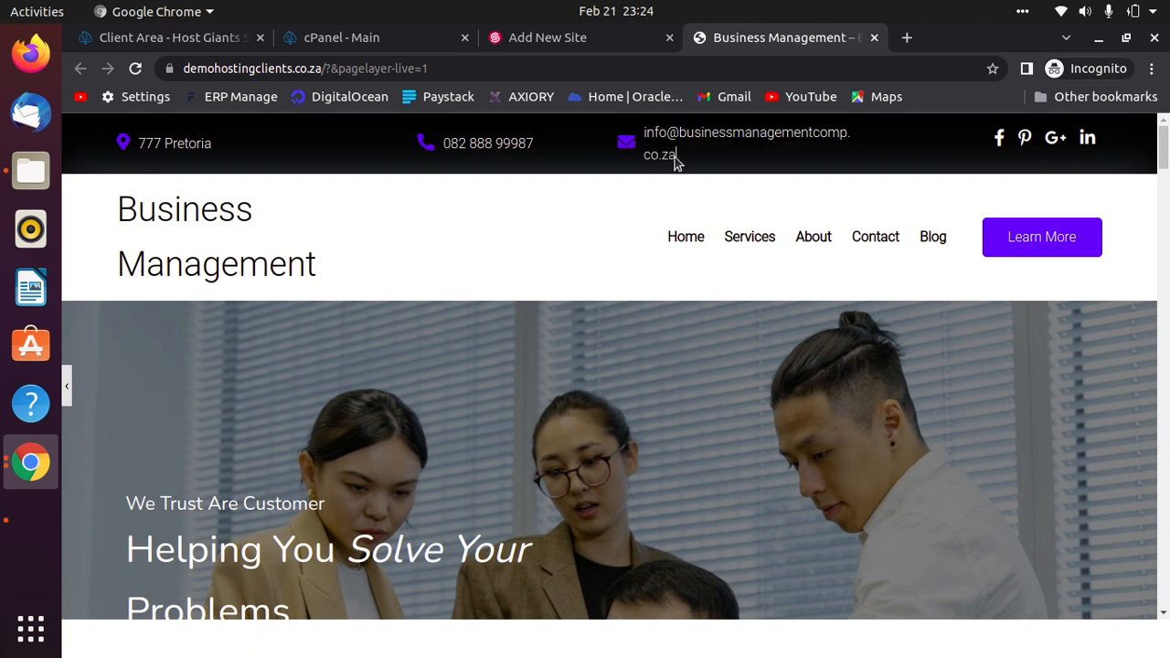
pyautogui.moveTo(680, 156); pyautogui.dragTo(644, 138)
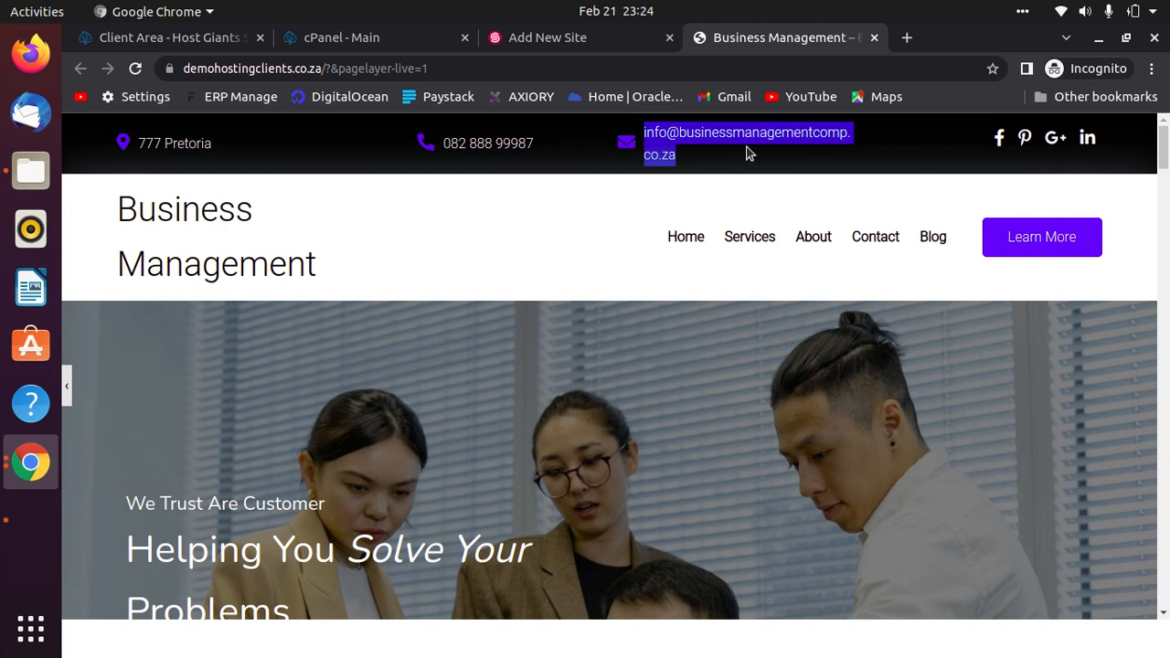
pyautogui.click(706, 170)
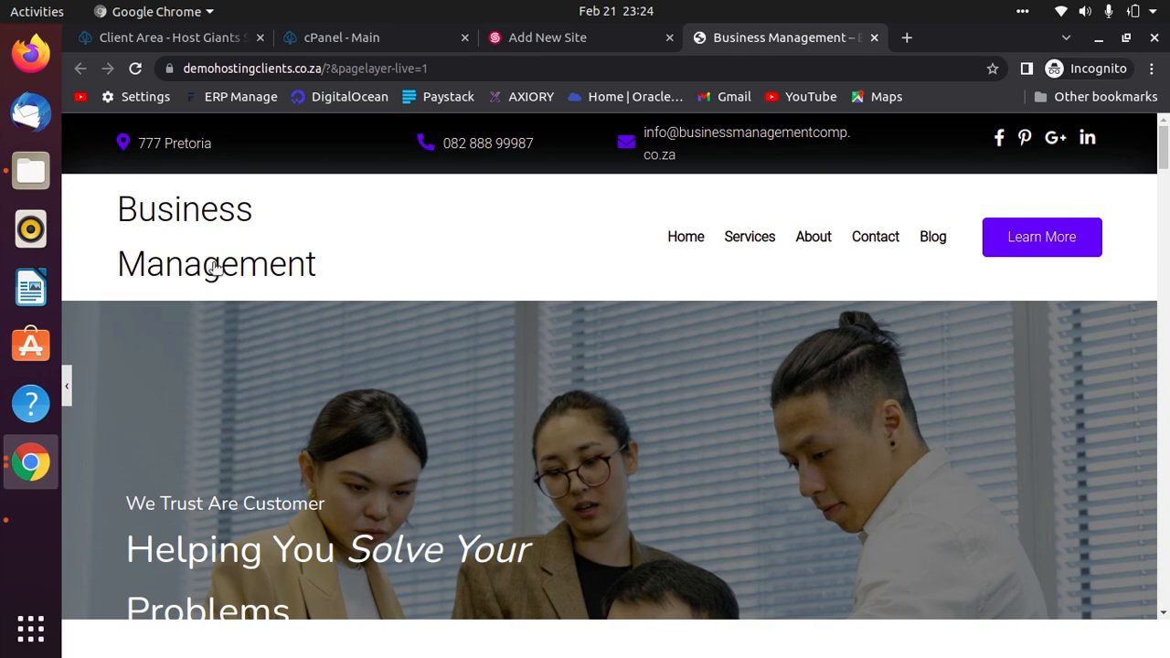
pyautogui.scroll(-15, 835, 418)
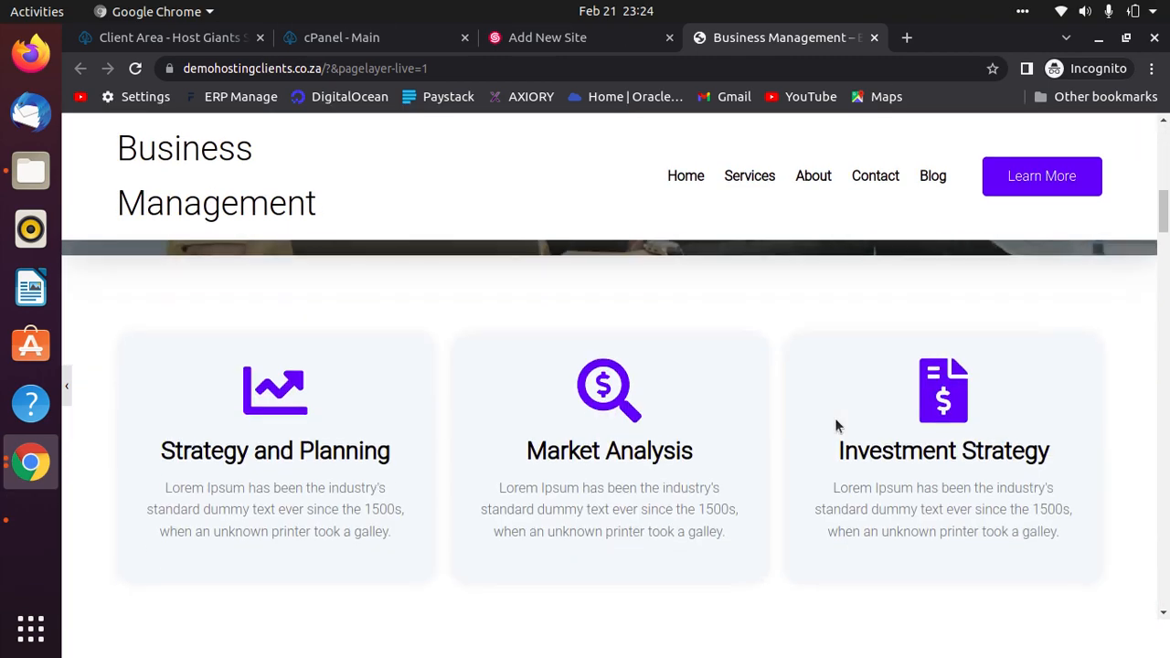
pyautogui.scroll(-10, 835, 420)
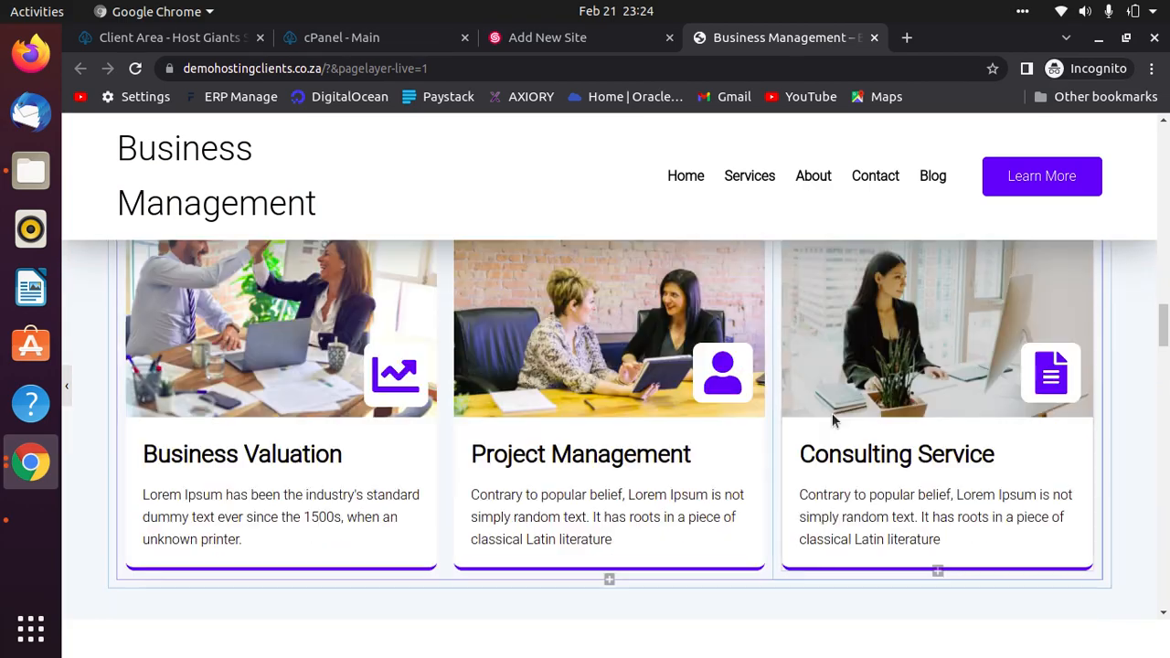
pyautogui.scroll(-15, 832, 413)
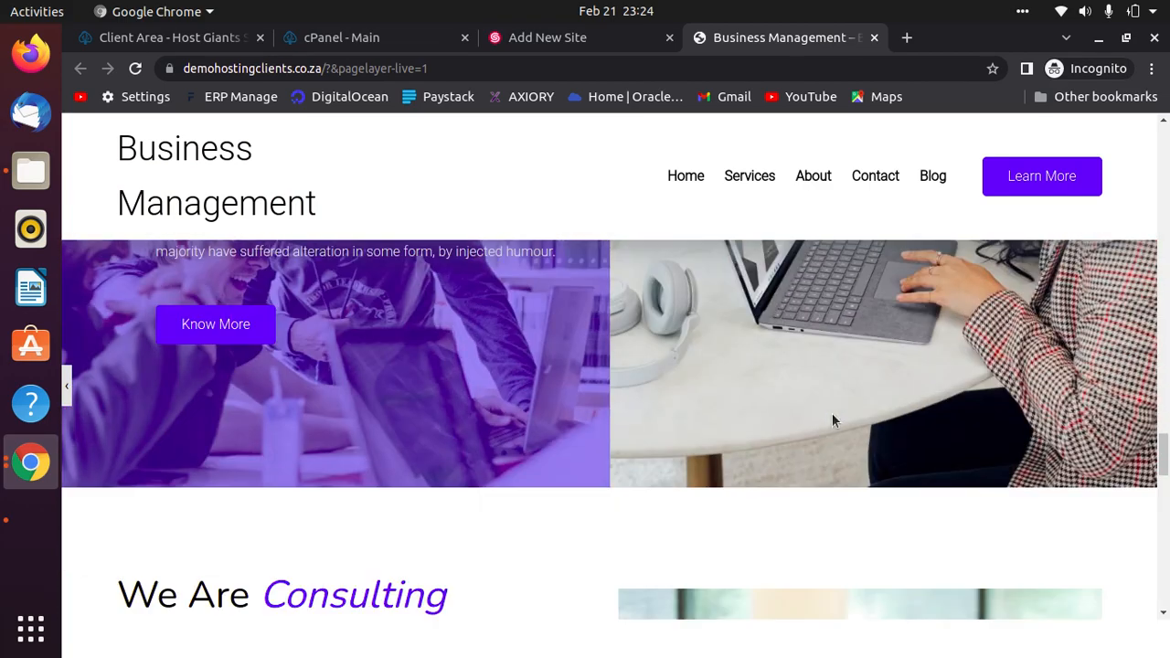
pyautogui.scroll(-8, 834, 416)
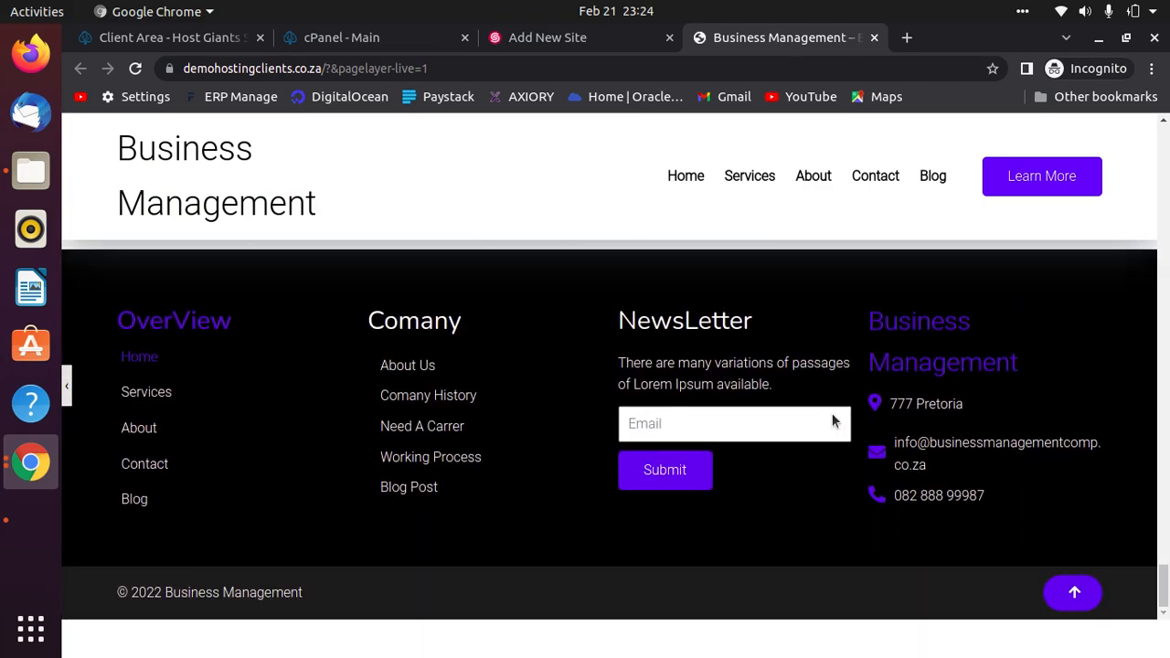
pyautogui.click(1085, 598)
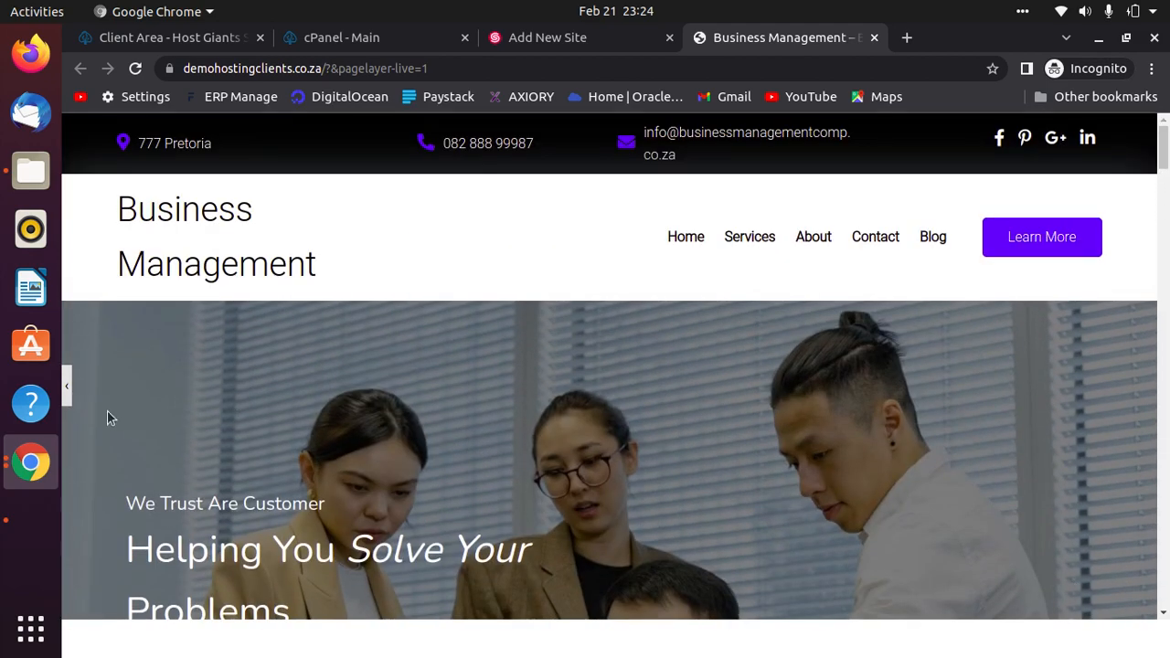
# Open the Home page settings sidebar and scroll through the preview's placeholder service cards.
pyautogui.click(66, 387)
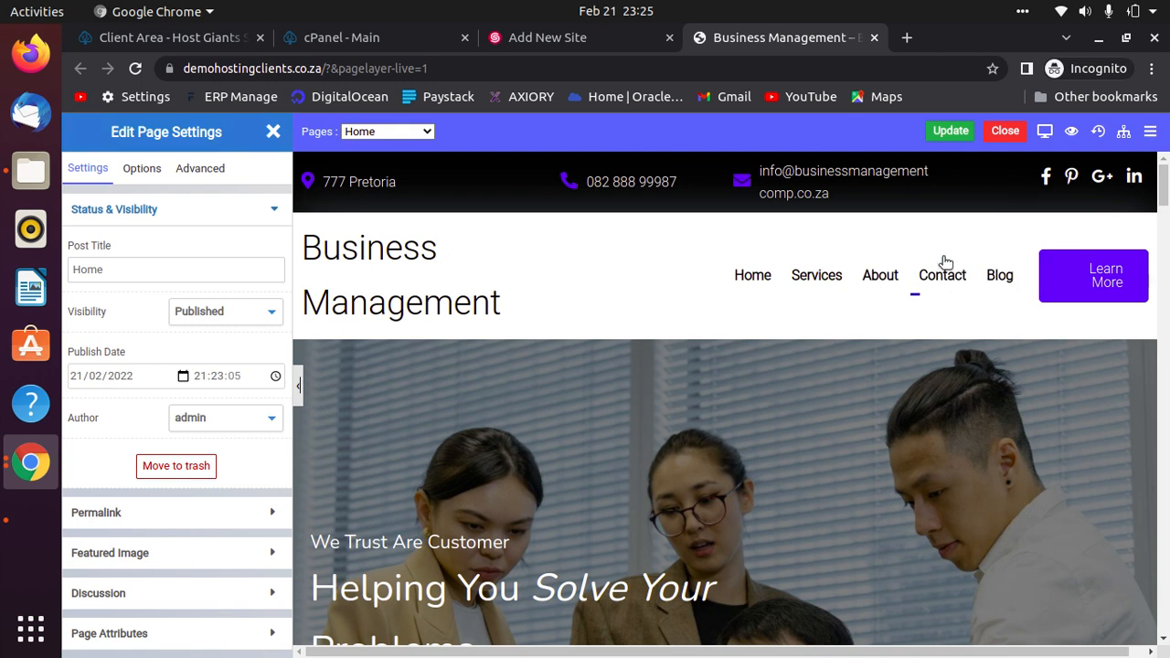
pyautogui.scroll(-5, 891, 255)
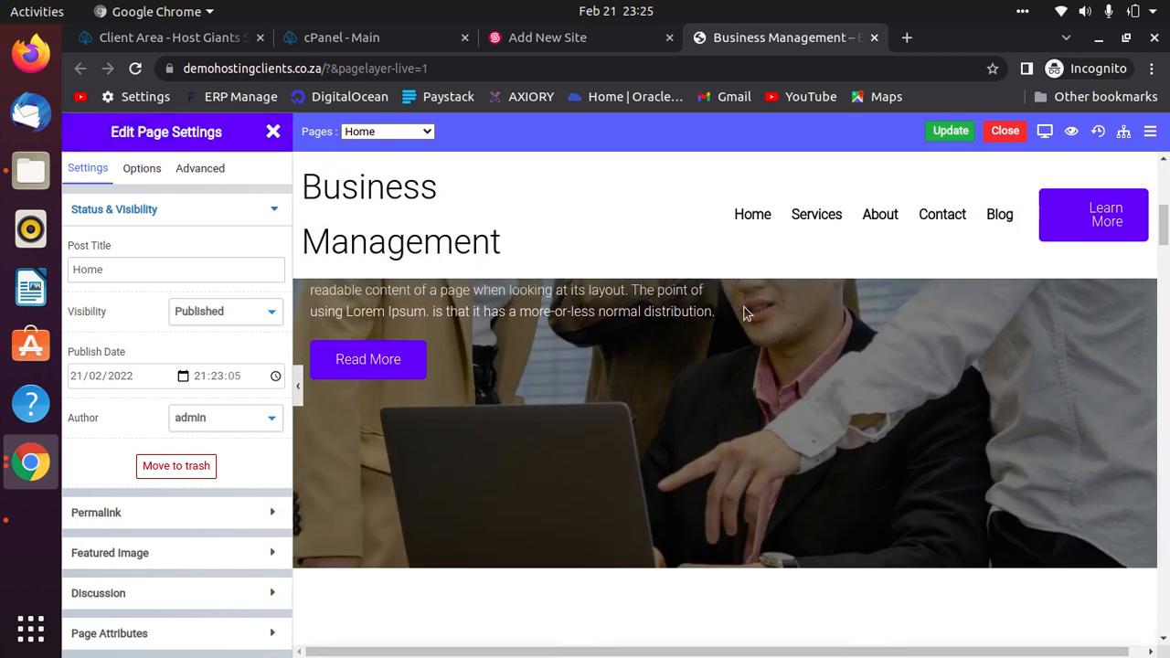
pyautogui.scroll(2, 755, 515)
pyautogui.scroll(-2, 993, 495)
pyautogui.scroll(2, 810, 527)
pyautogui.scroll(3, 814, 531)
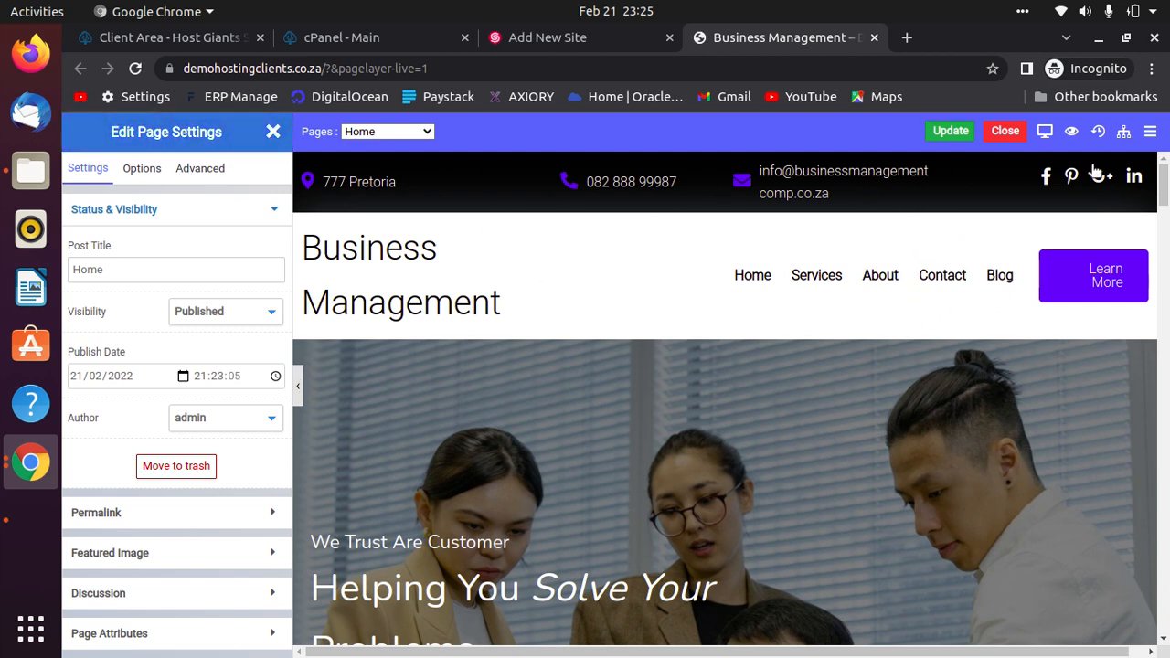
pyautogui.moveTo(1164, 186); pyautogui.dragTo(1164, 617)
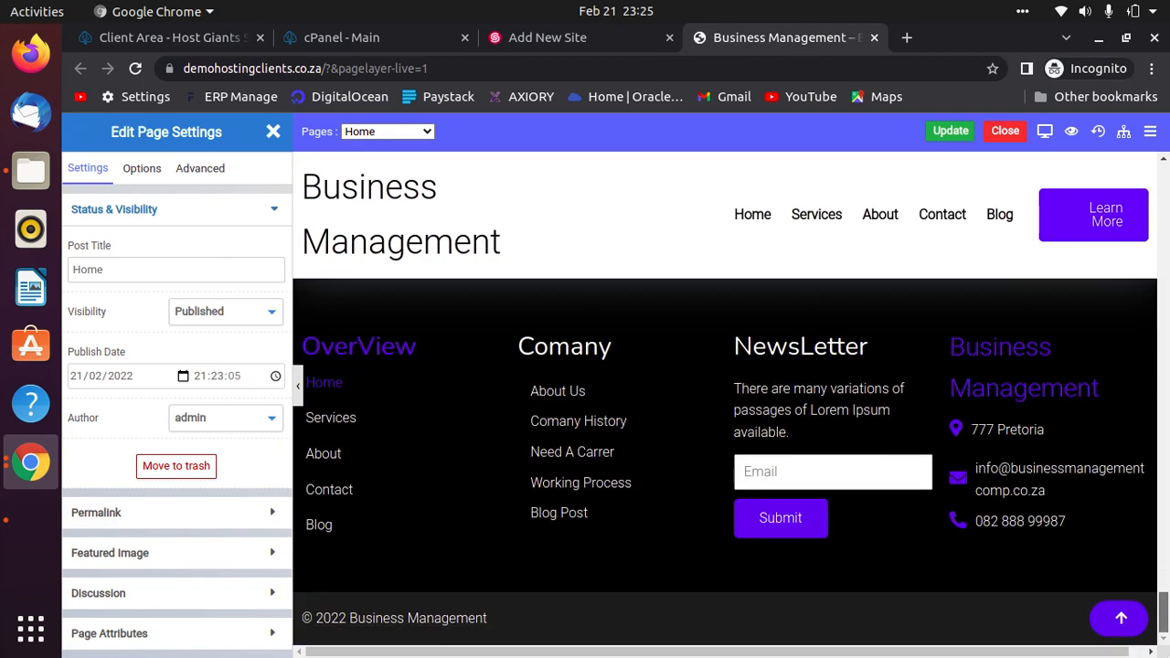
pyautogui.scroll(3, 631, 420)
pyautogui.scroll(-2, 817, 439)
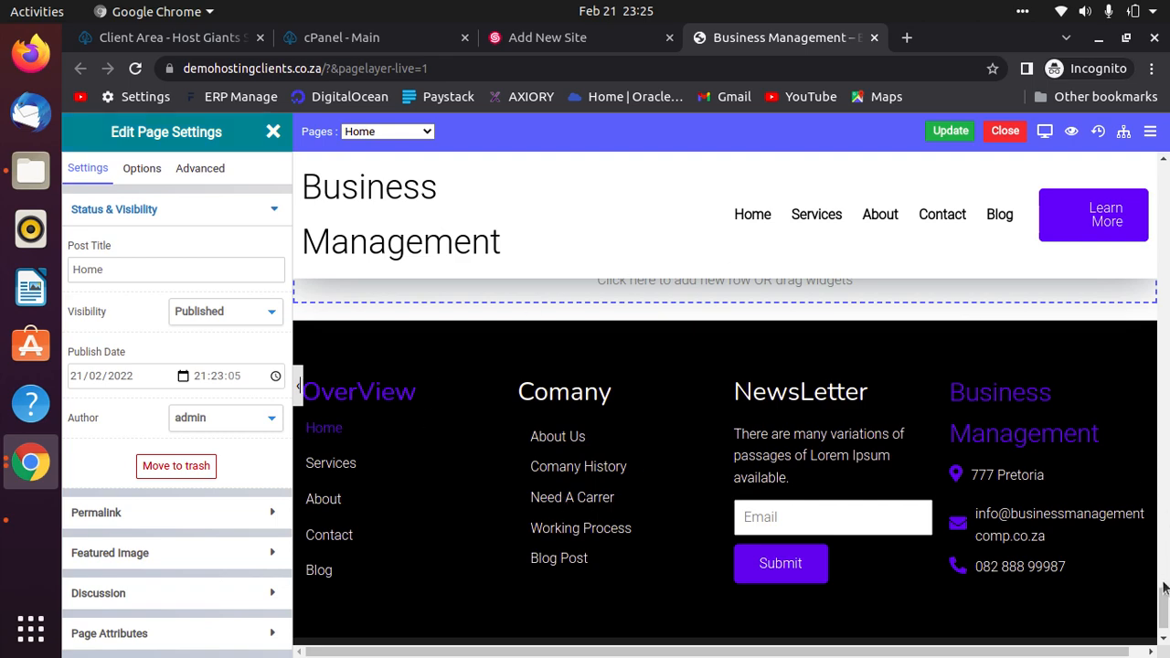
pyautogui.moveTo(1165, 588); pyautogui.dragTo(1164, 256)
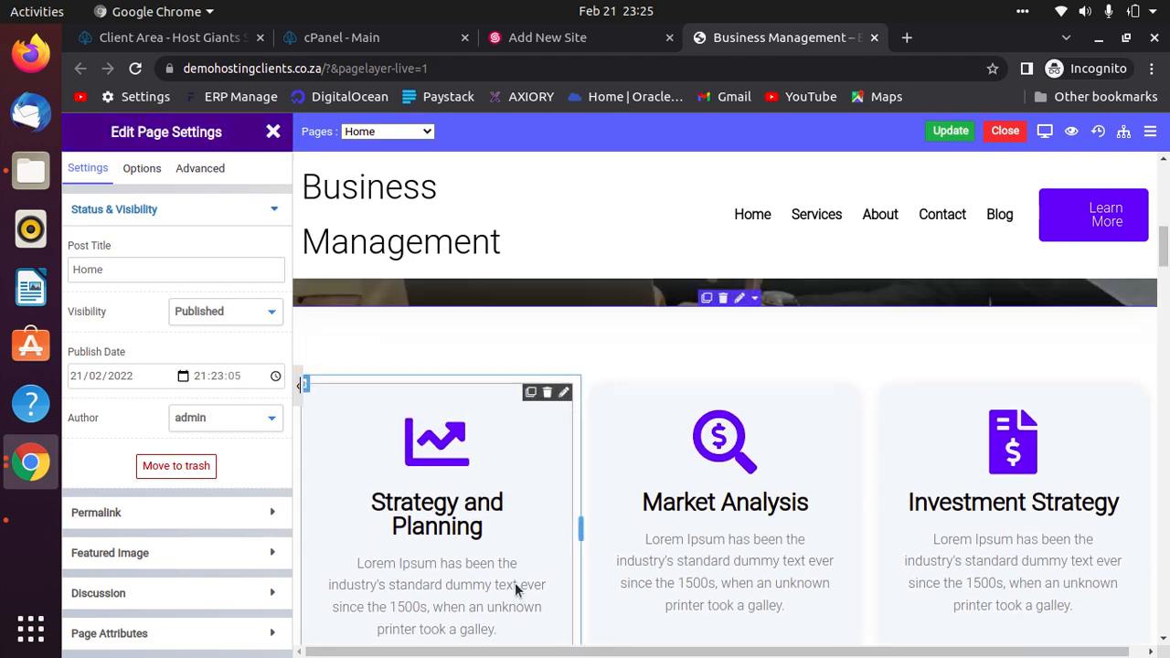
pyautogui.scroll(8, 515, 585)
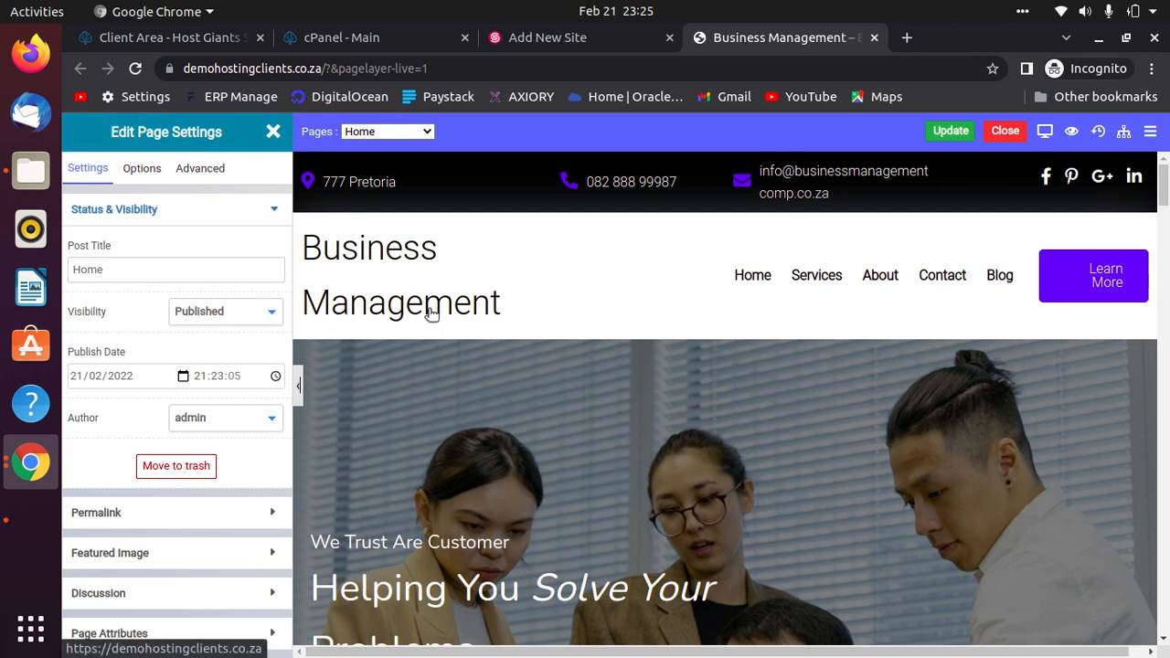
# Close the Home page editor and open the Home Header template for editing.
pyautogui.click(1006, 131)
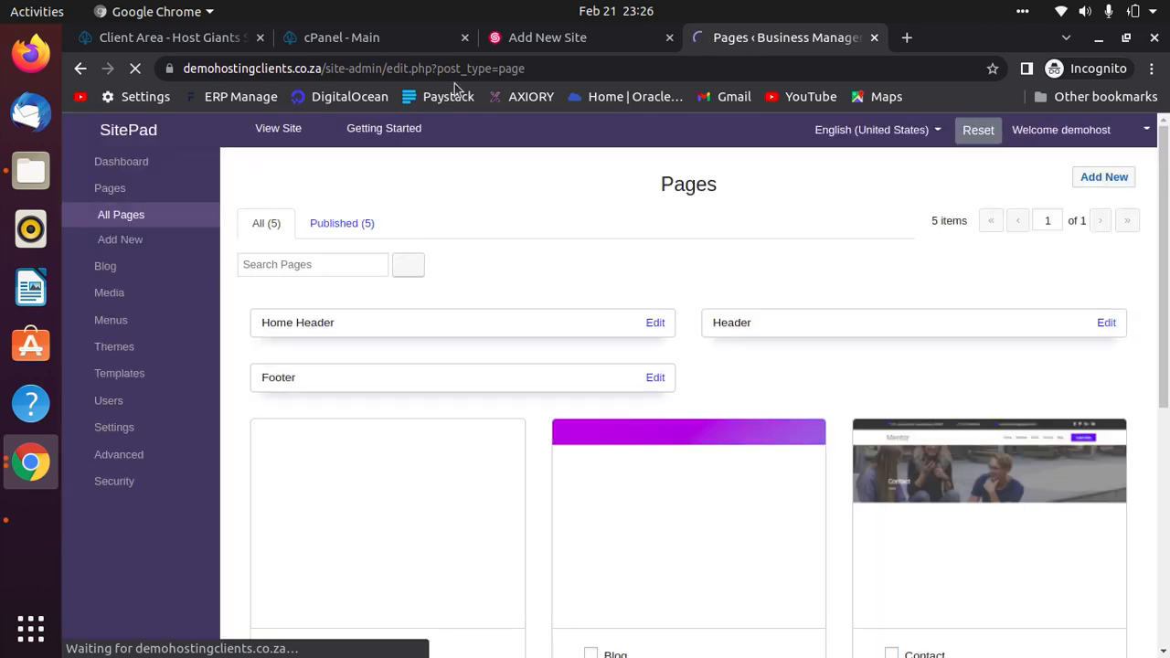
pyautogui.moveTo(575, 448)
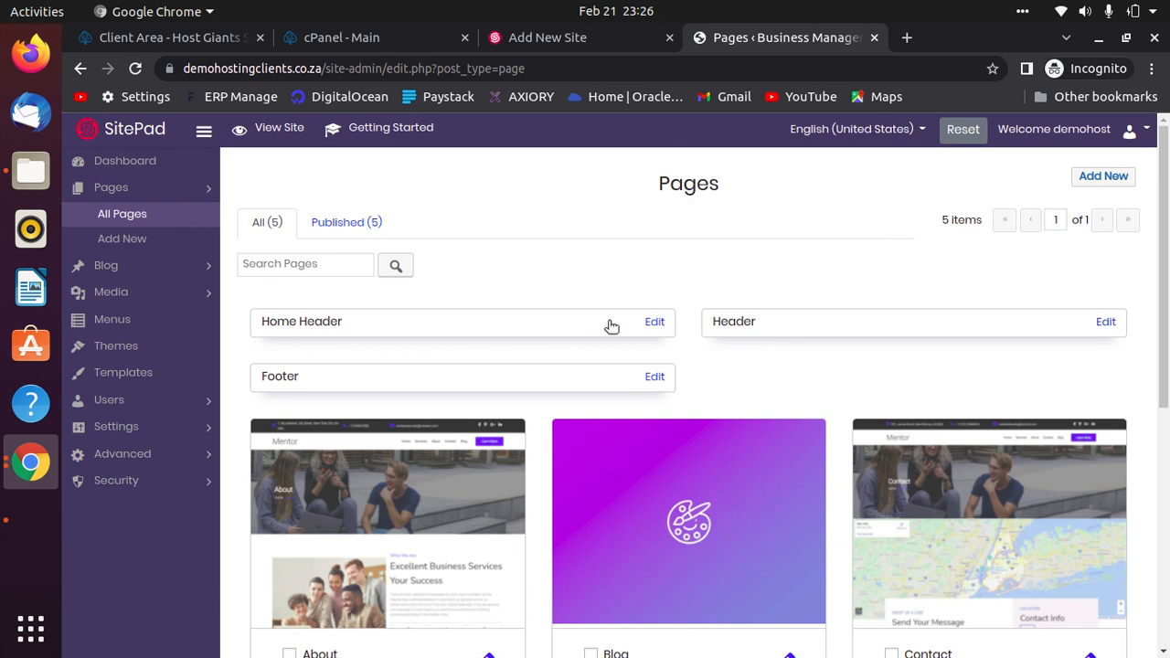
pyautogui.click(431, 334)
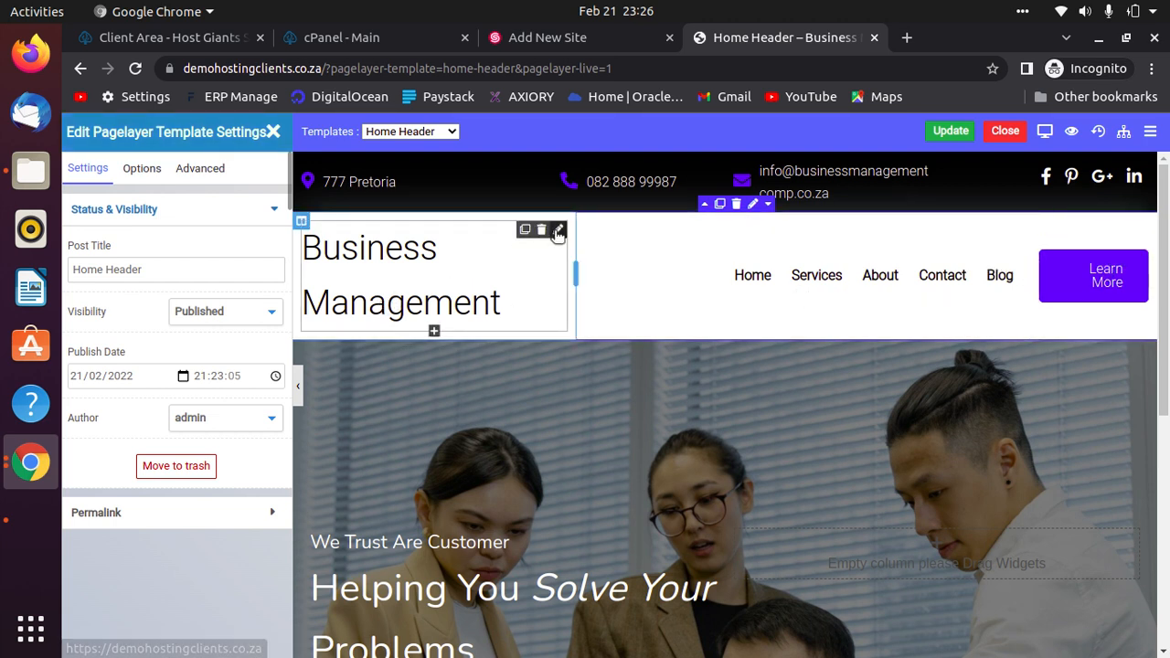
# Open the Business Management site title widget and toggle Site Description on and off.
pyautogui.click(550, 245)
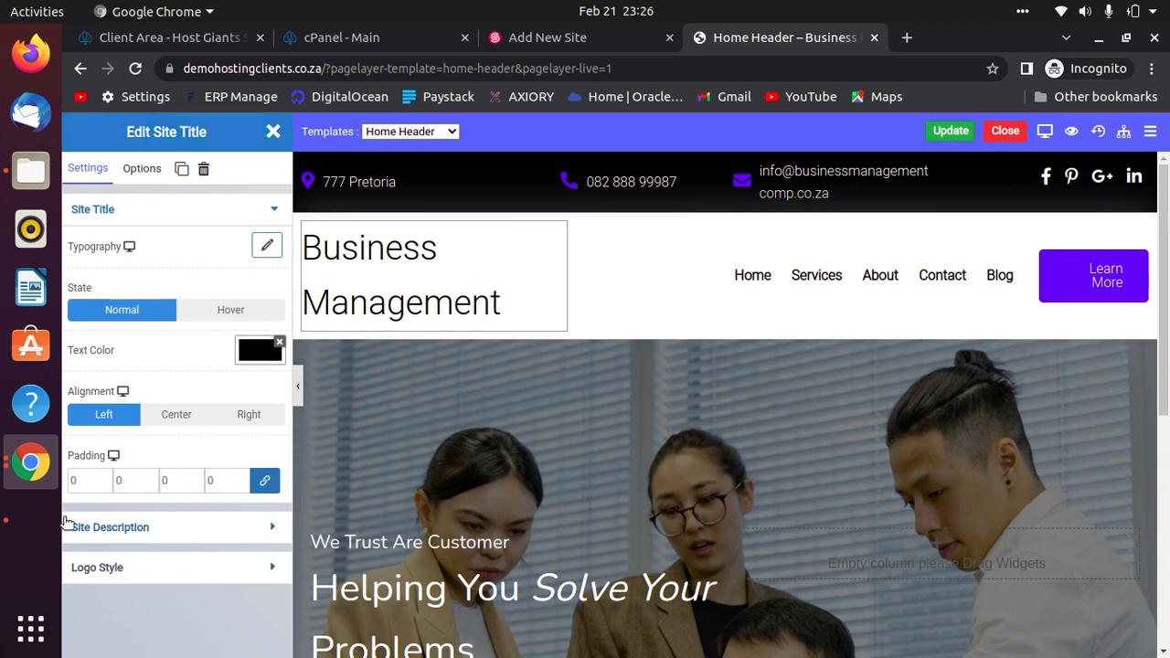
pyautogui.click(111, 529)
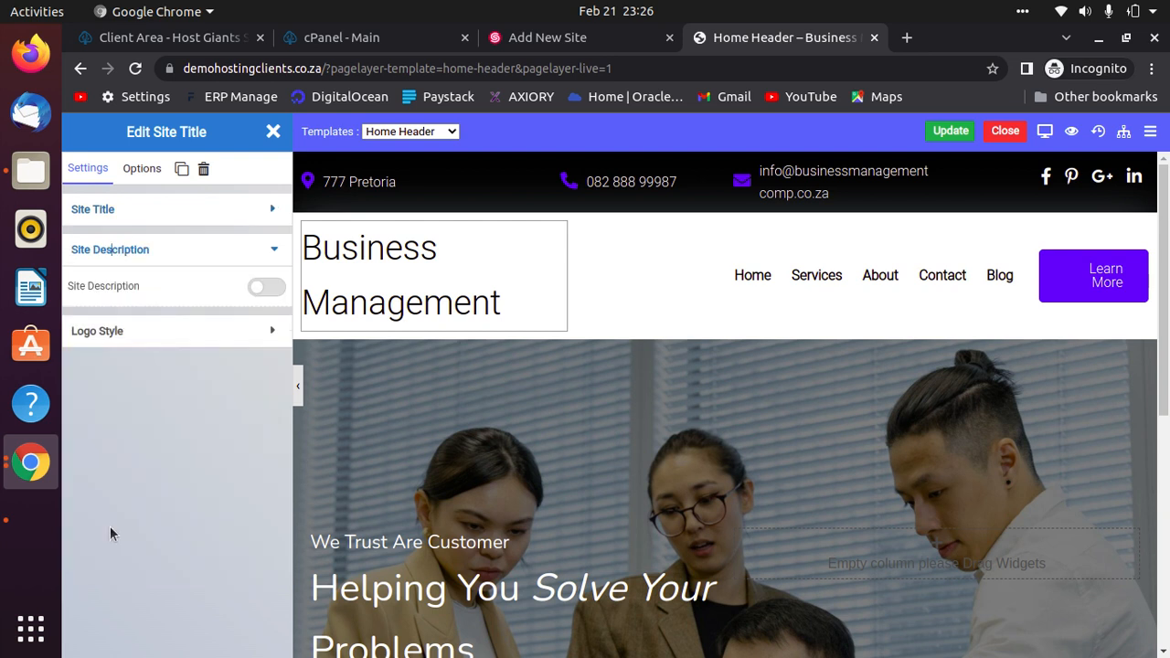
pyautogui.click(274, 288)
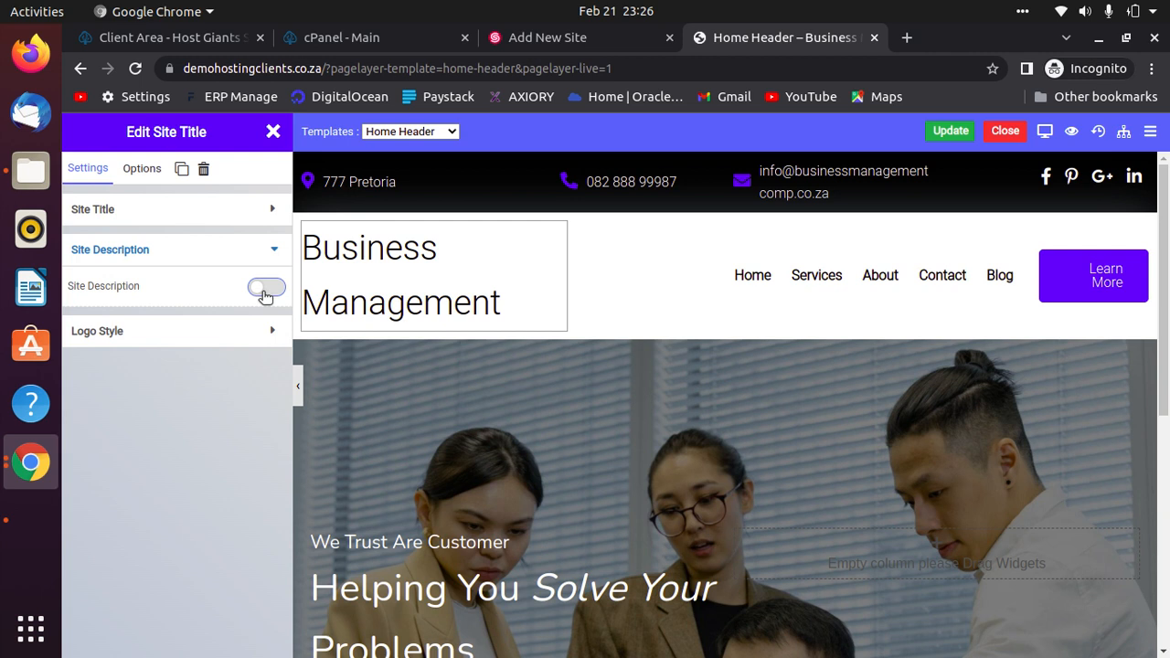
pyautogui.click(267, 289)
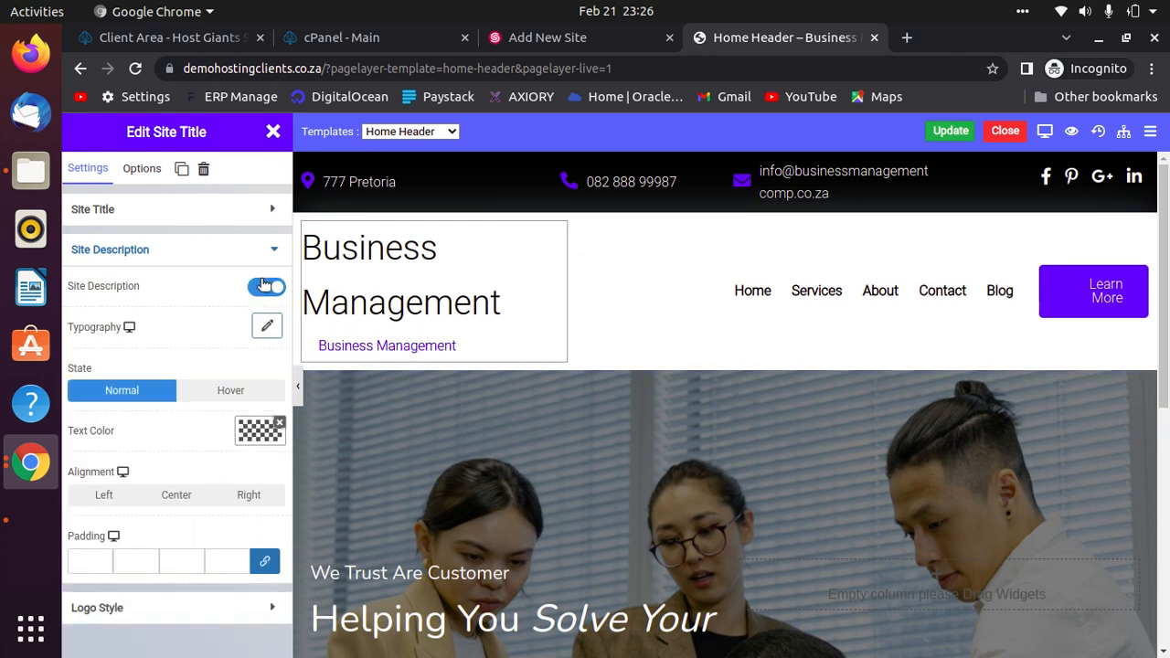
pyautogui.click(263, 286)
pyautogui.click(253, 212)
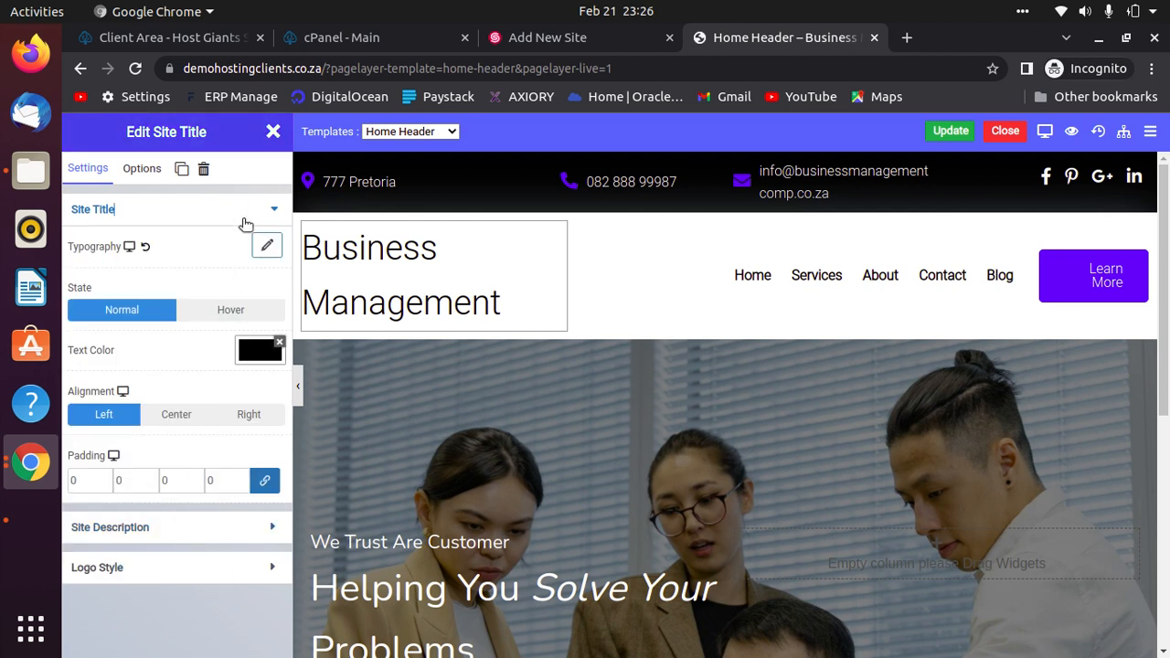
# Try the Show Logo and description toggles, then delete the site title widget.
pyautogui.click(235, 568)
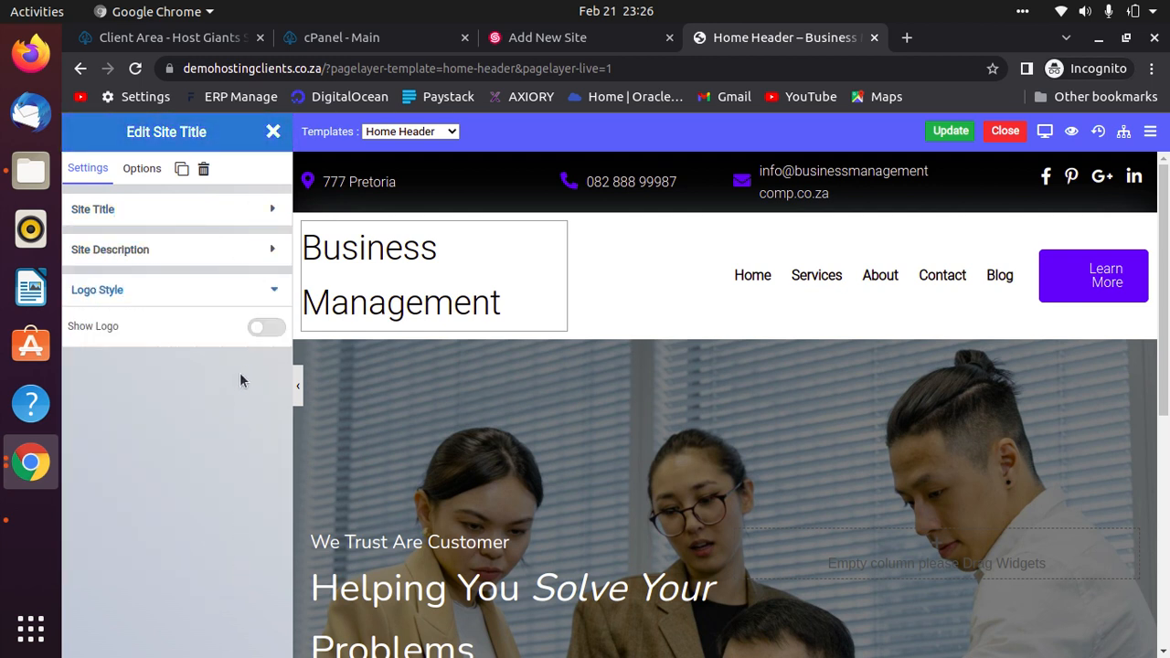
pyautogui.click(270, 328)
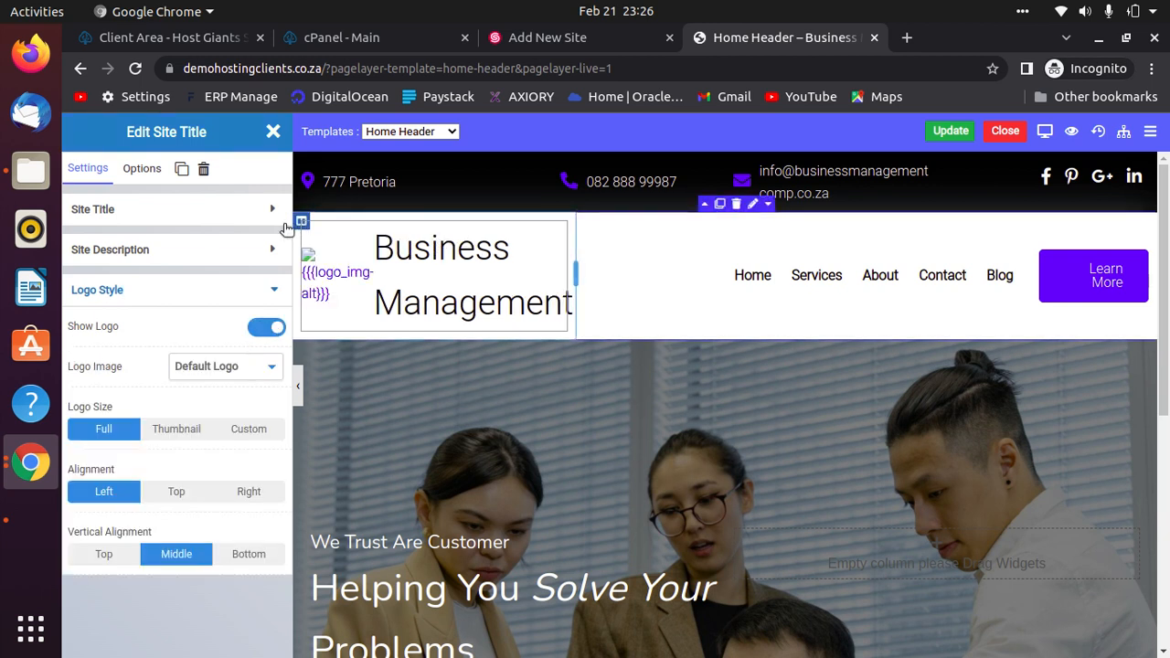
pyautogui.click(272, 256)
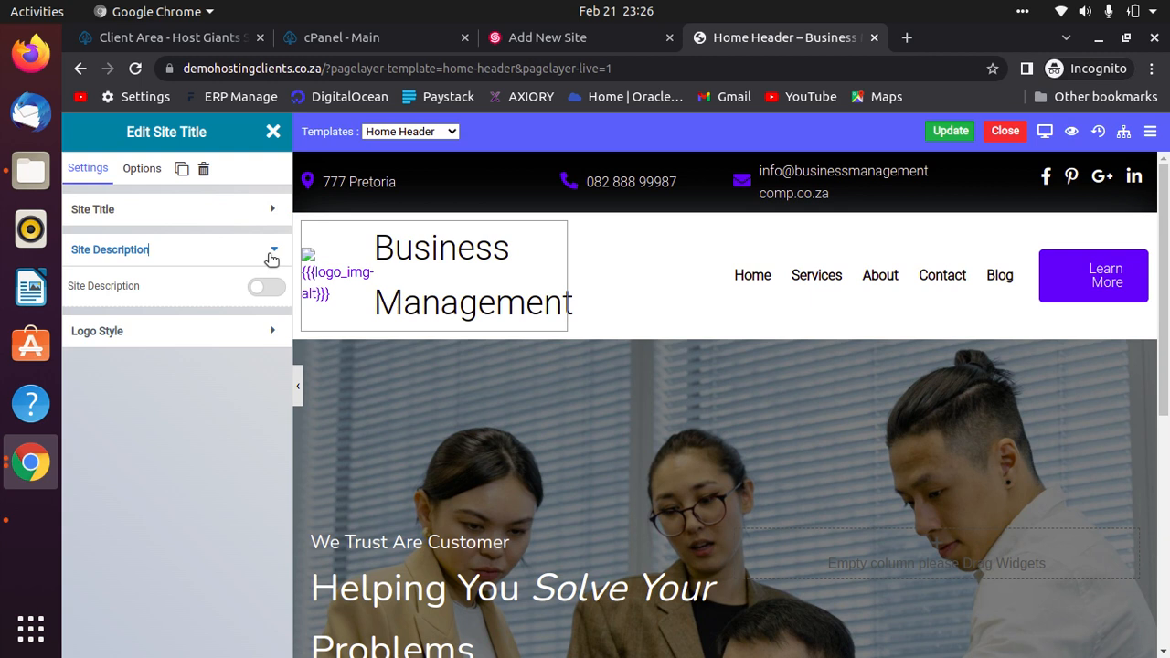
pyautogui.click(267, 289)
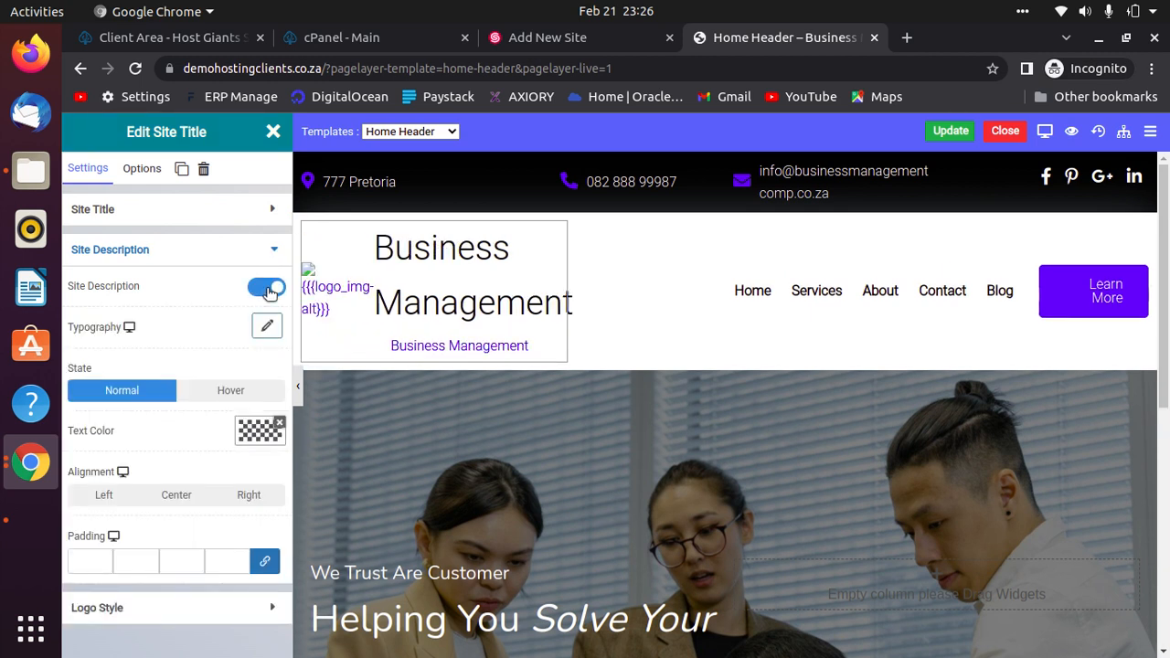
pyautogui.click(267, 289)
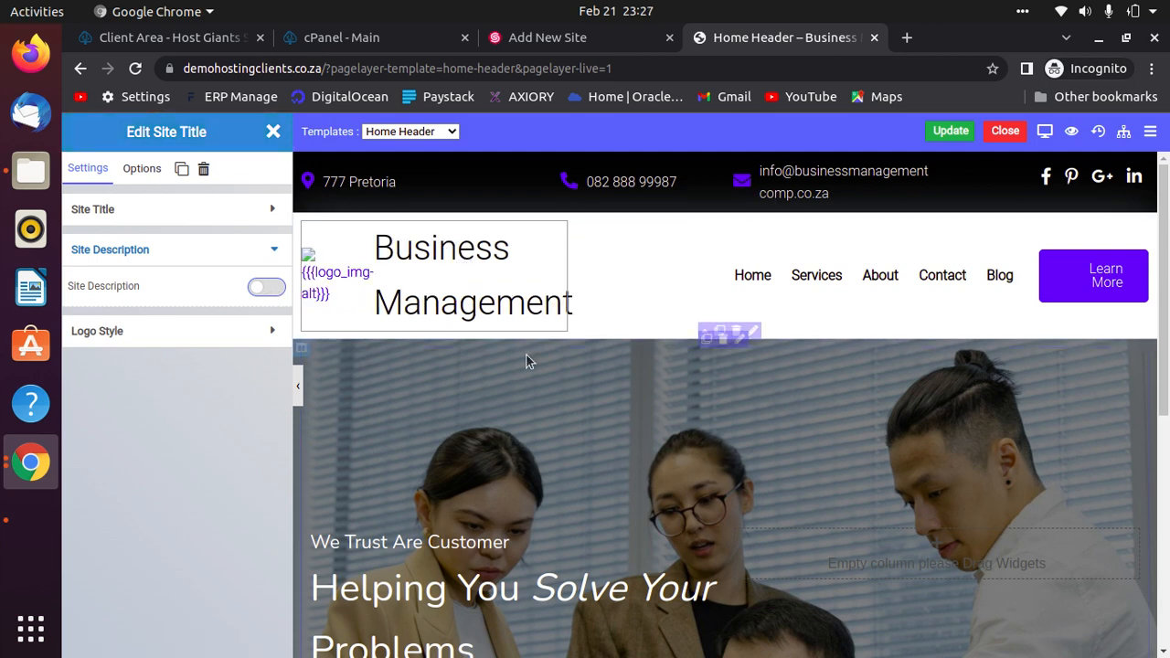
pyautogui.click(541, 230)
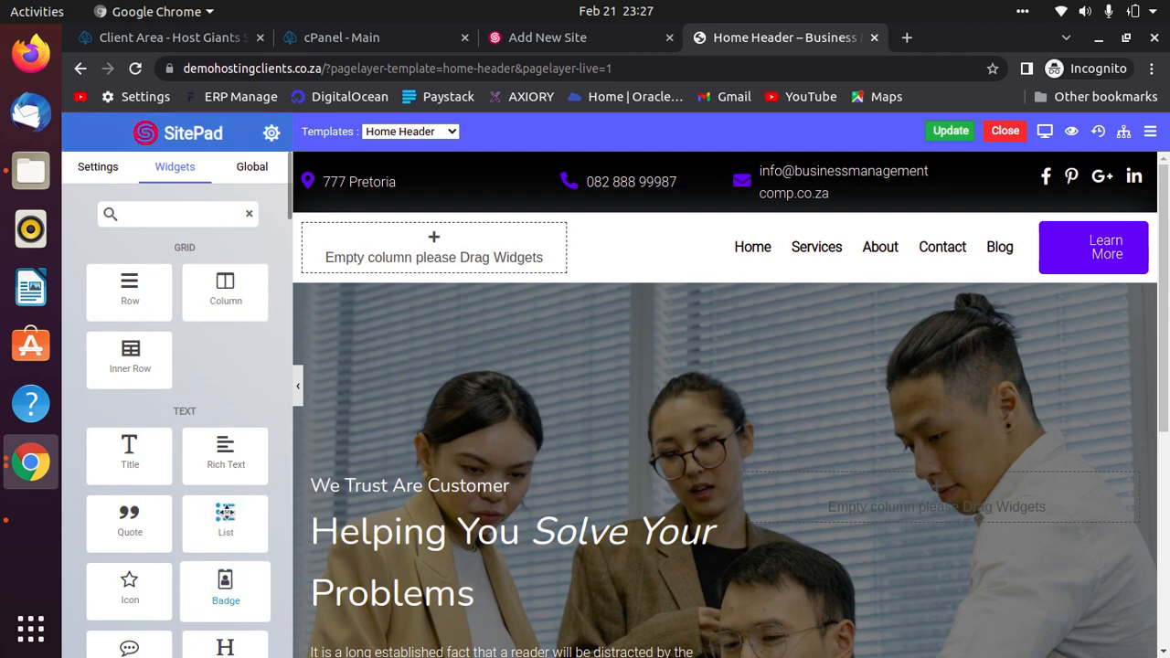
# Inspect the empty header column's settings and the Global widgets list.
pyautogui.click(97, 166)
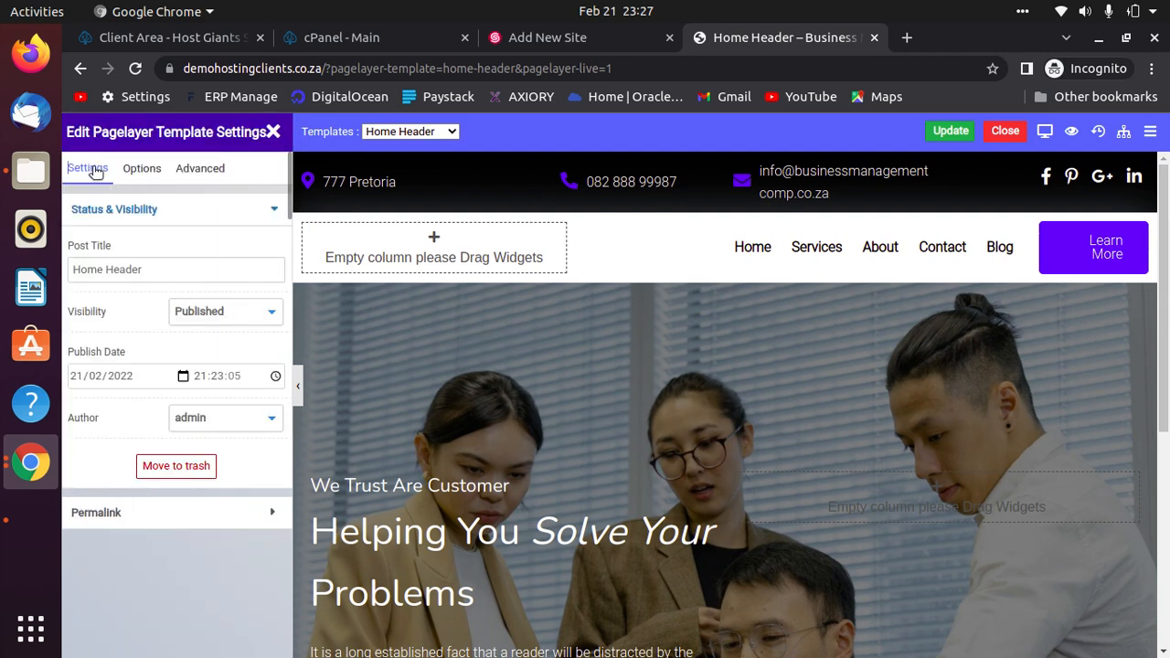
pyautogui.click(490, 245)
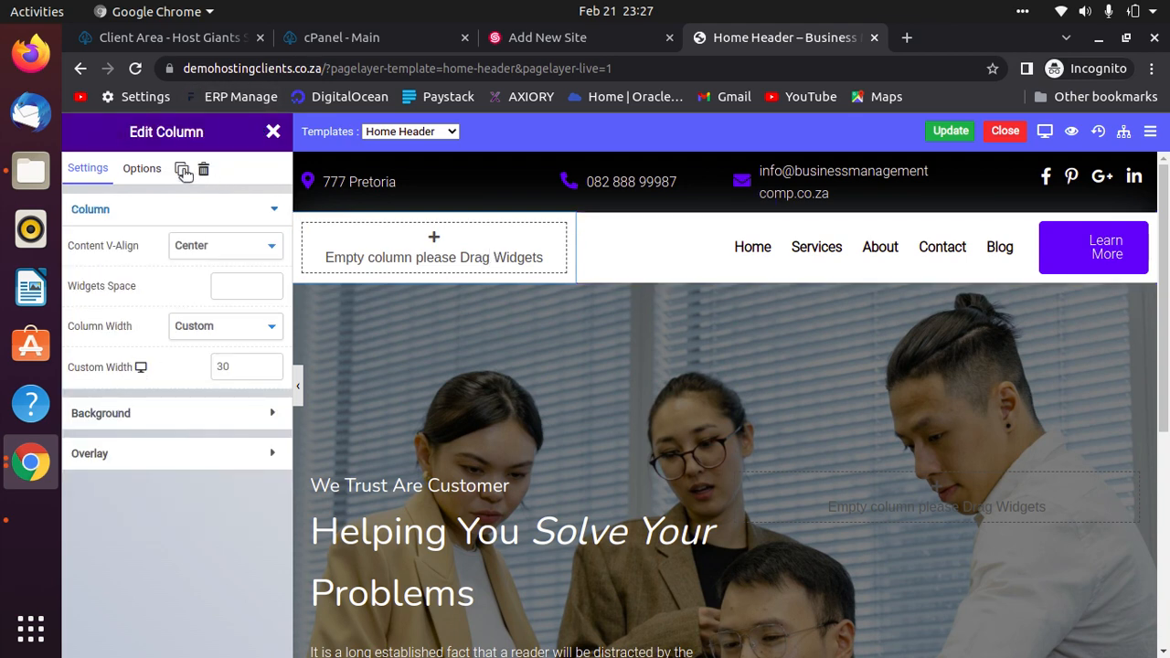
pyautogui.click(142, 168)
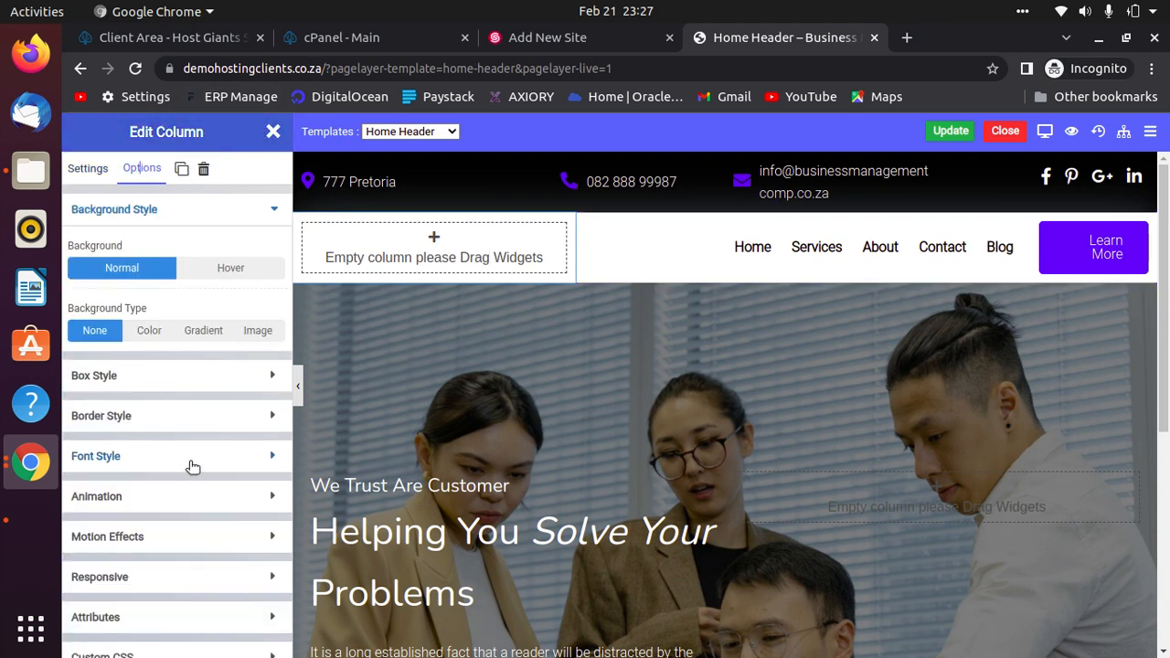
pyautogui.click(276, 131)
pyautogui.click(260, 169)
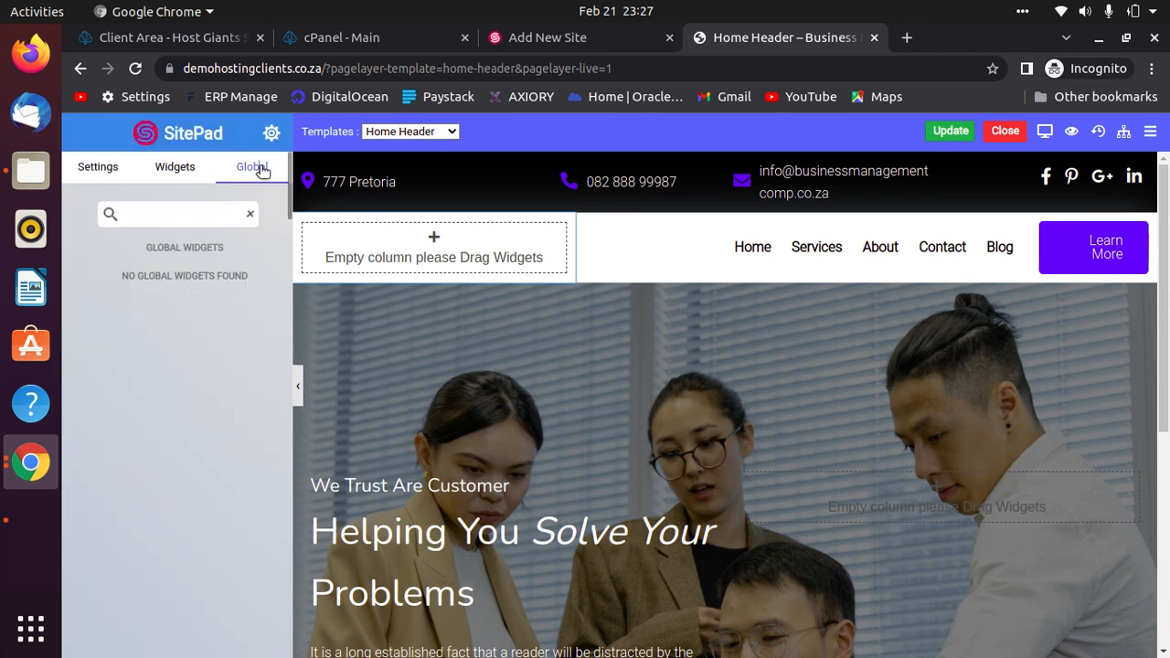
pyautogui.click(191, 172)
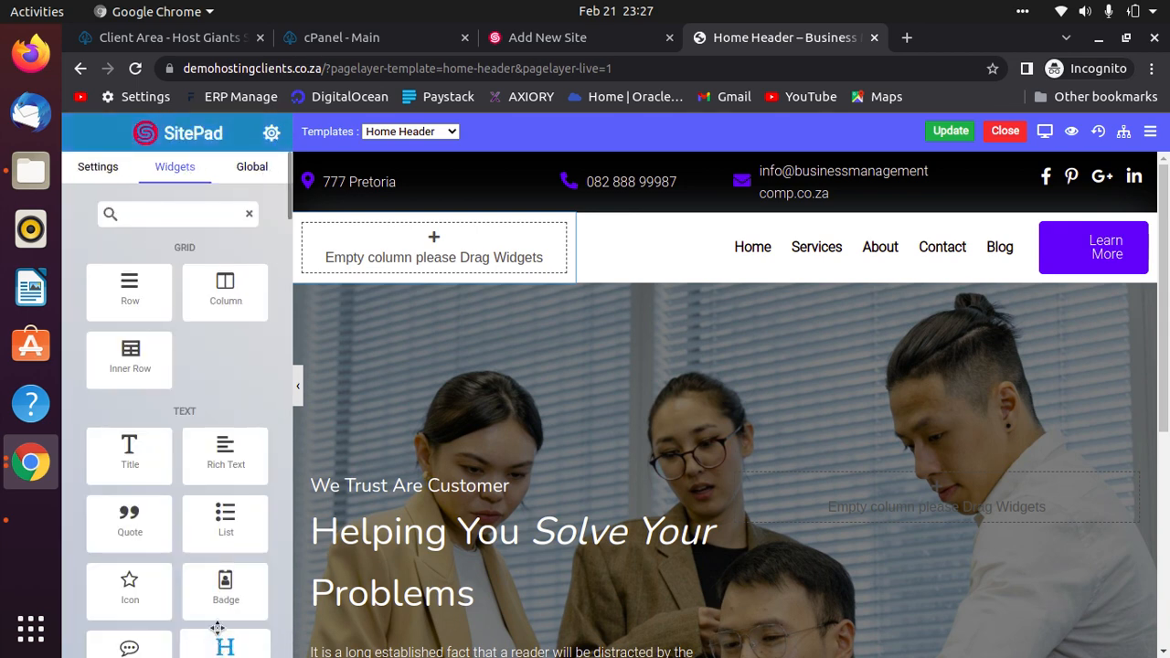
# Drag an Image widget into the empty header column and show its settings.
pyautogui.scroll(-3, 203, 589)
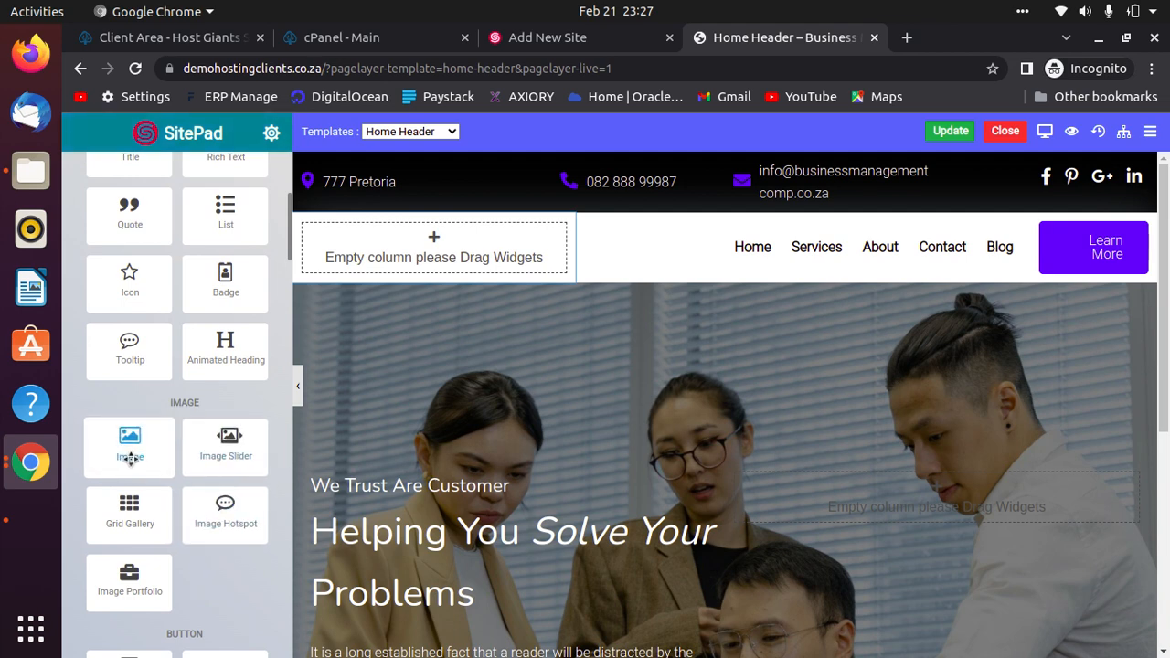
pyautogui.moveTo(128, 435); pyautogui.dragTo(443, 245)
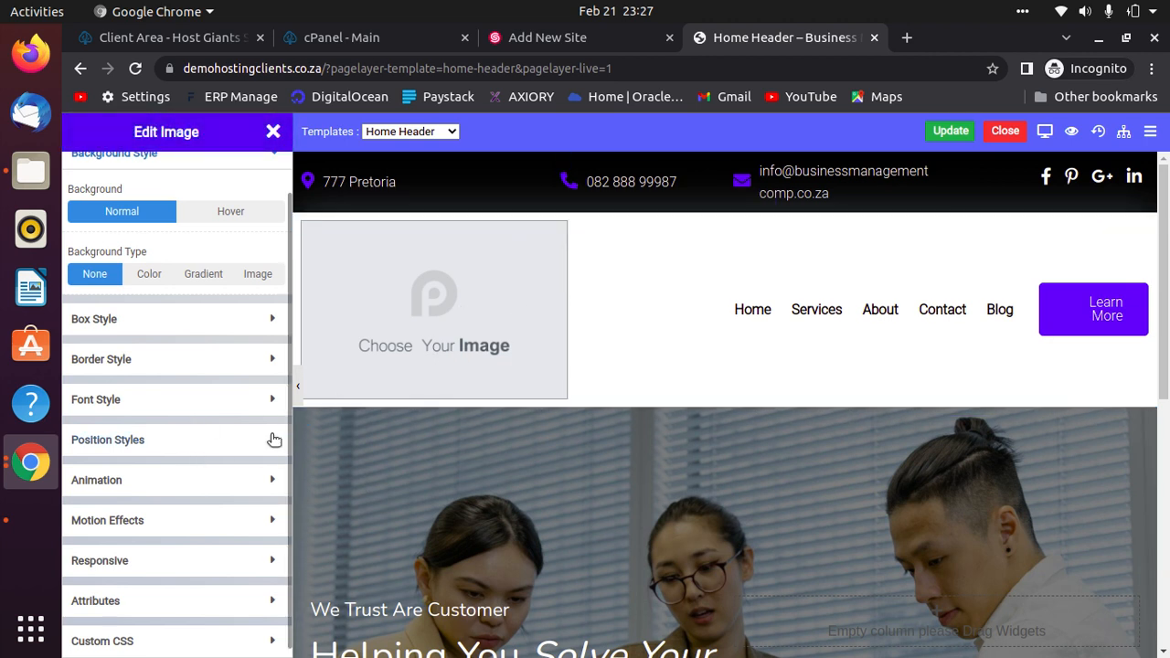
pyautogui.scroll(1, 102, 247)
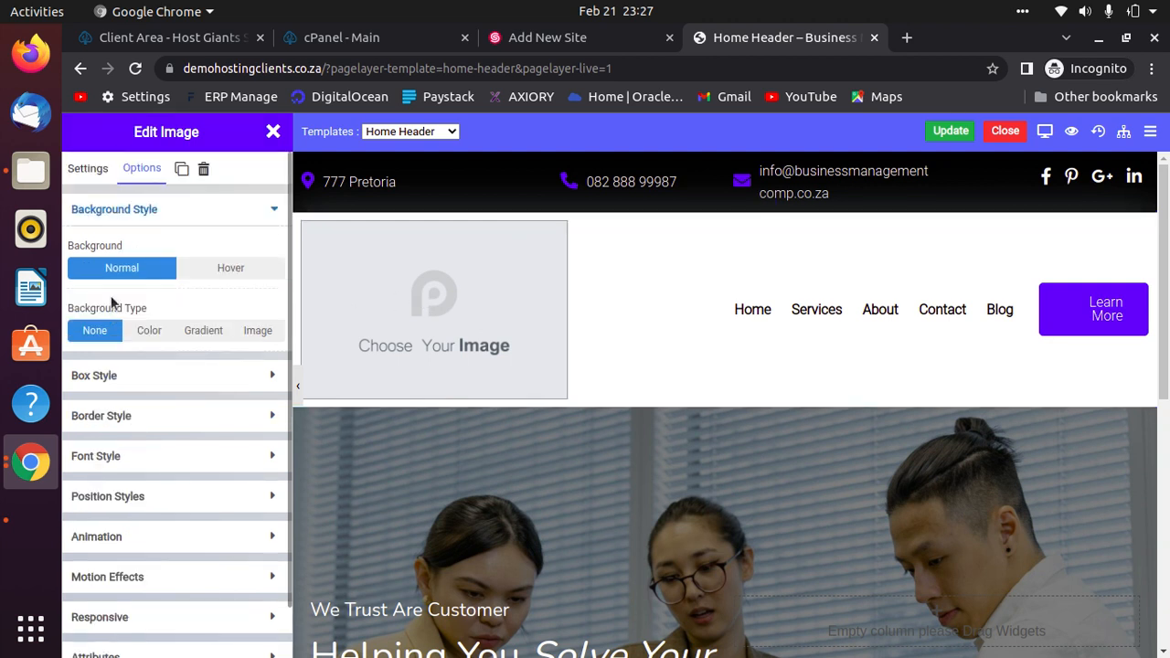
pyautogui.click(88, 168)
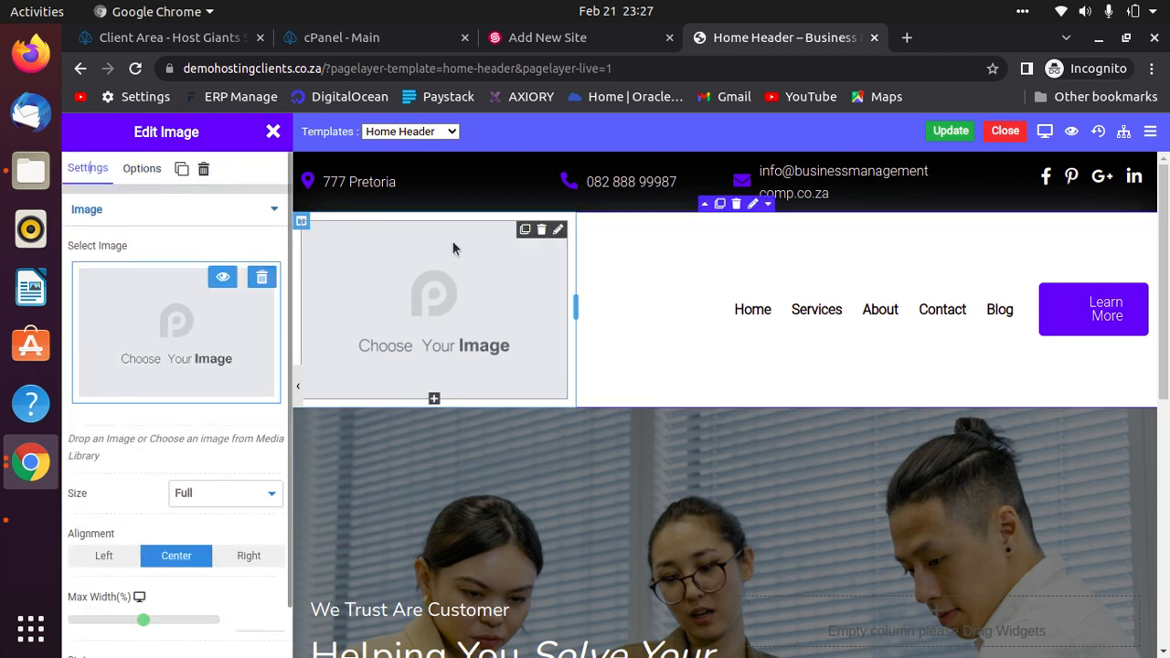
# Upload logoy.png from the computer and insert the cloud logo as the header image.
pyautogui.click(178, 323)
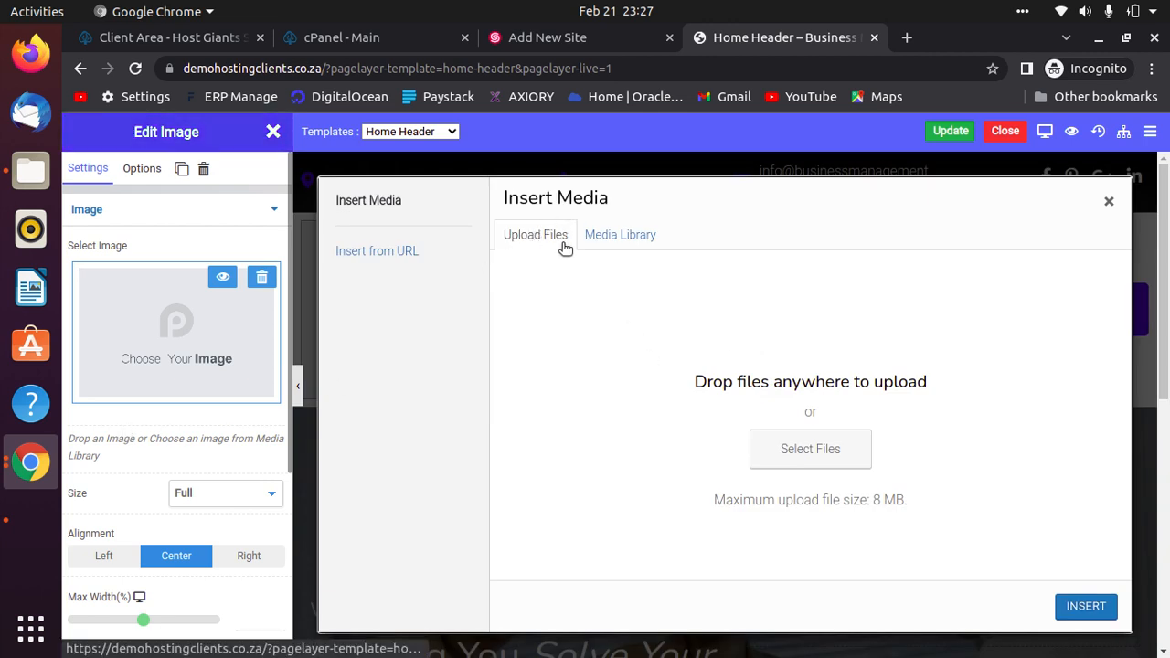
pyautogui.click(831, 460)
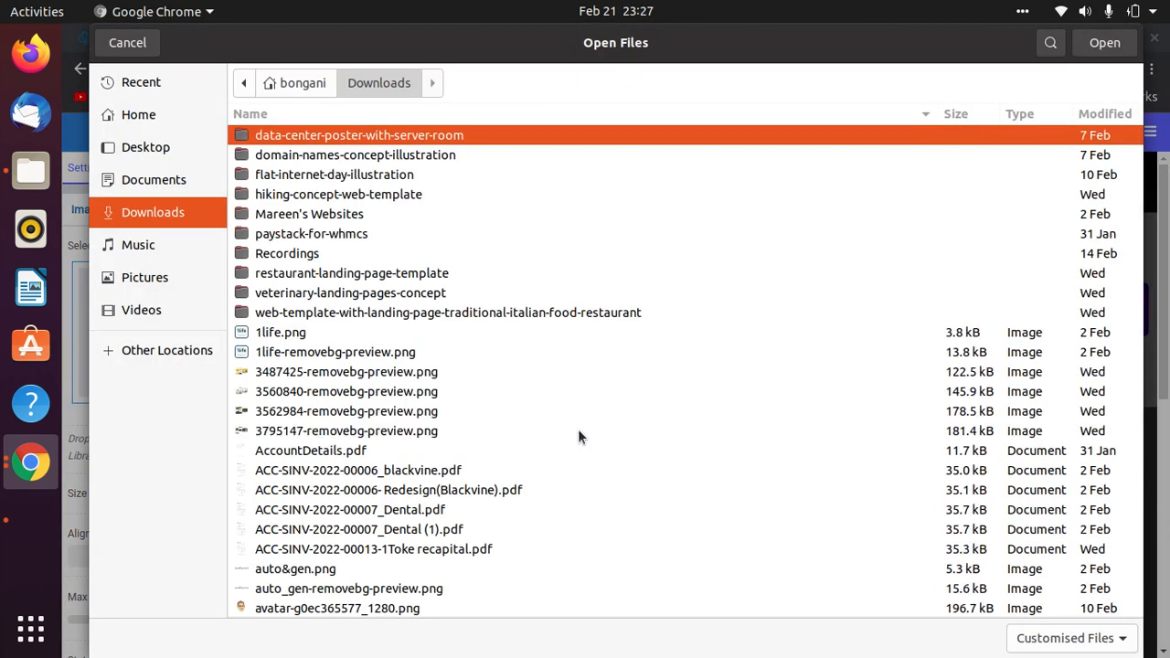
pyautogui.write('logo')
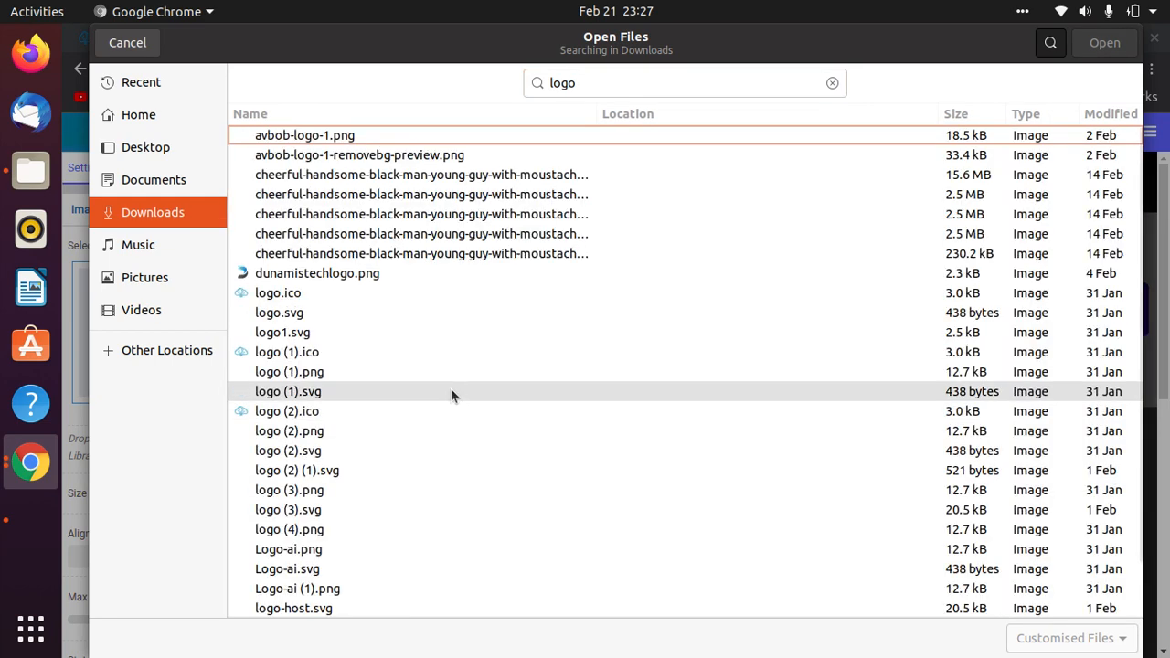
pyautogui.scroll(-1, 381, 514)
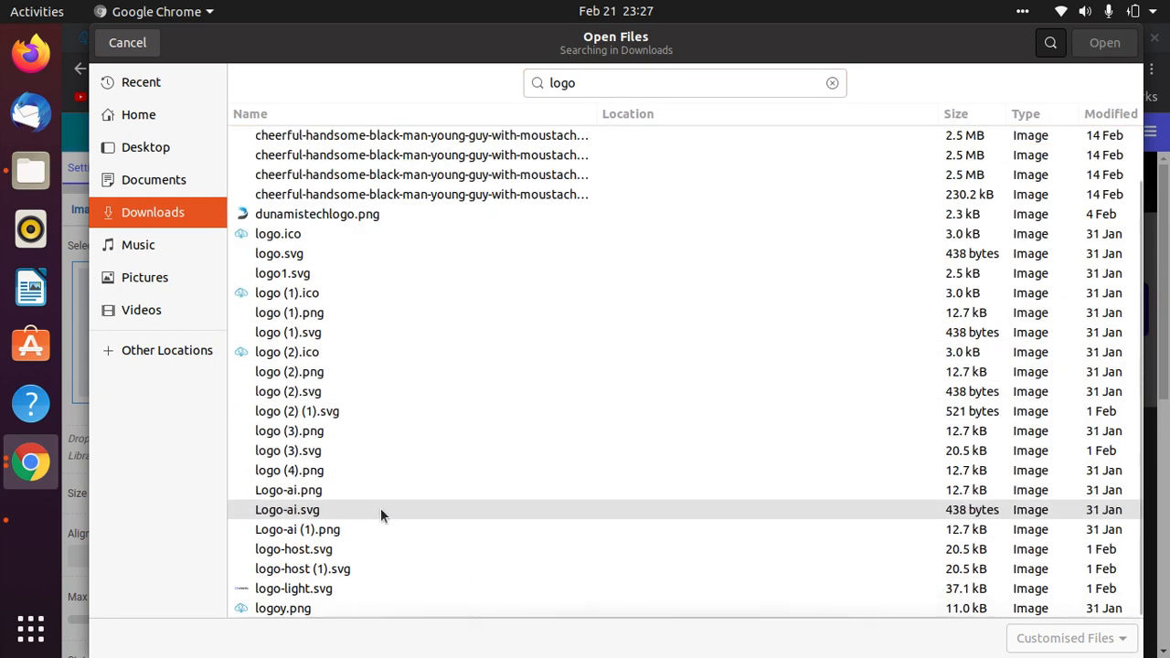
pyautogui.click(309, 609)
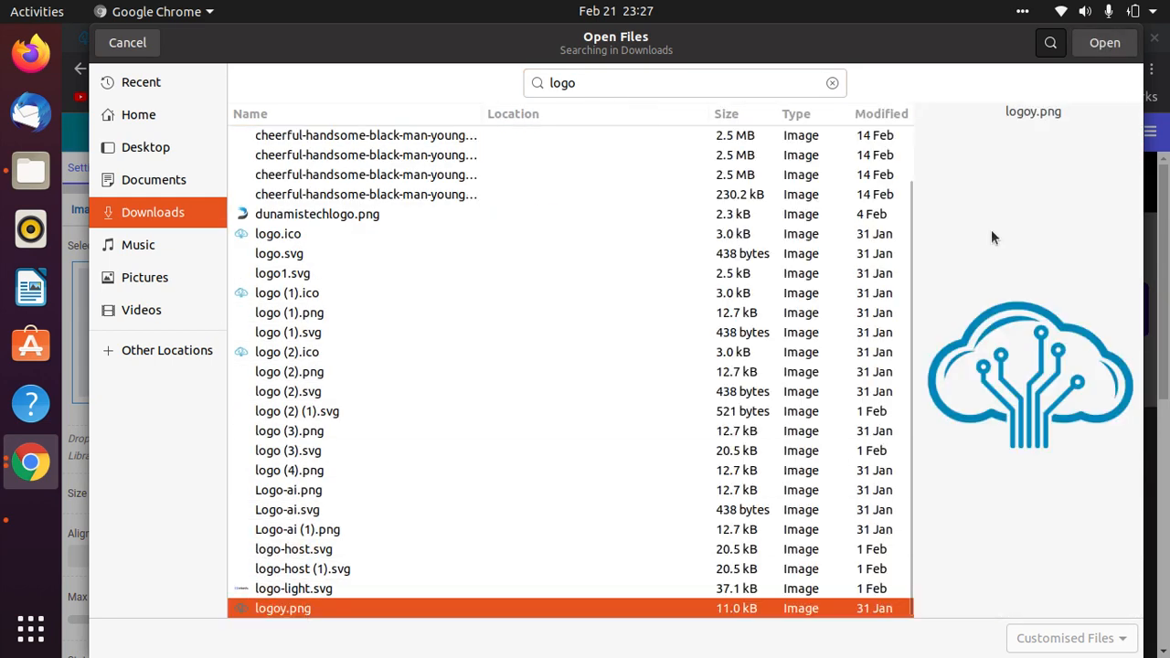
pyautogui.click(1100, 43)
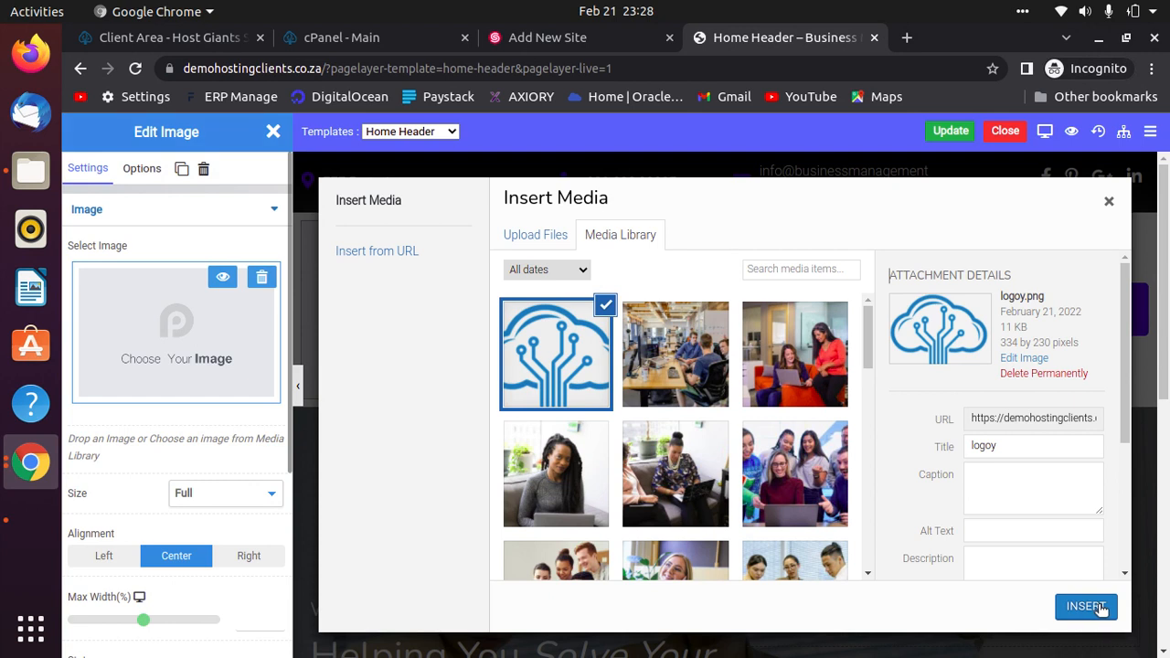
pyautogui.click(544, 237)
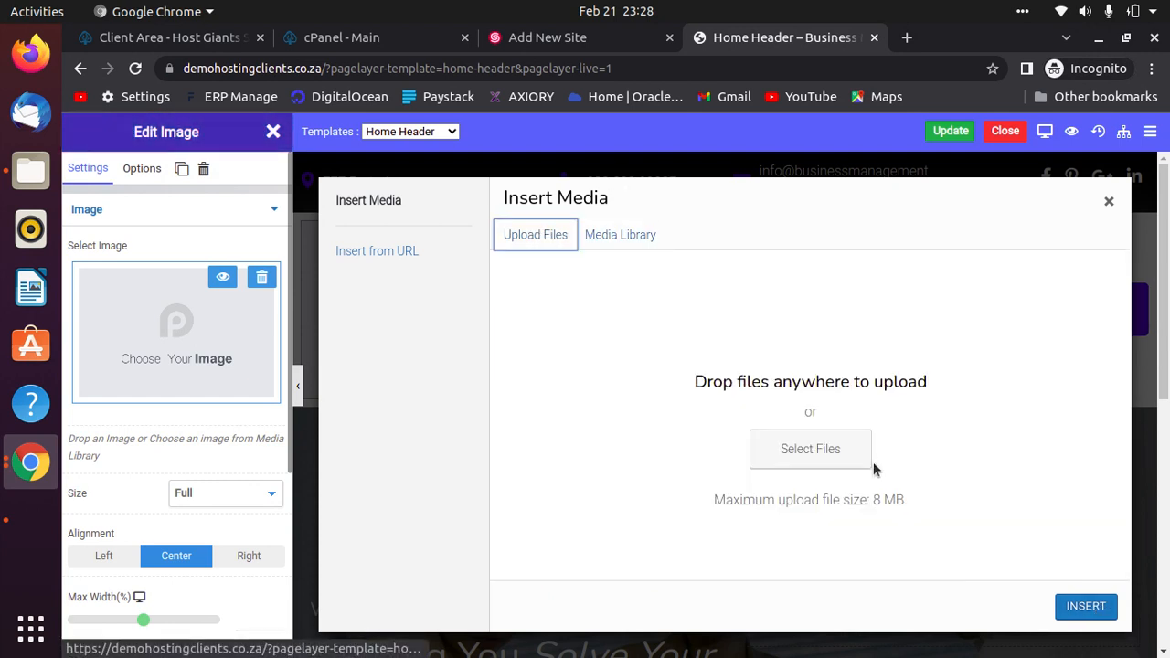
pyautogui.click(821, 460)
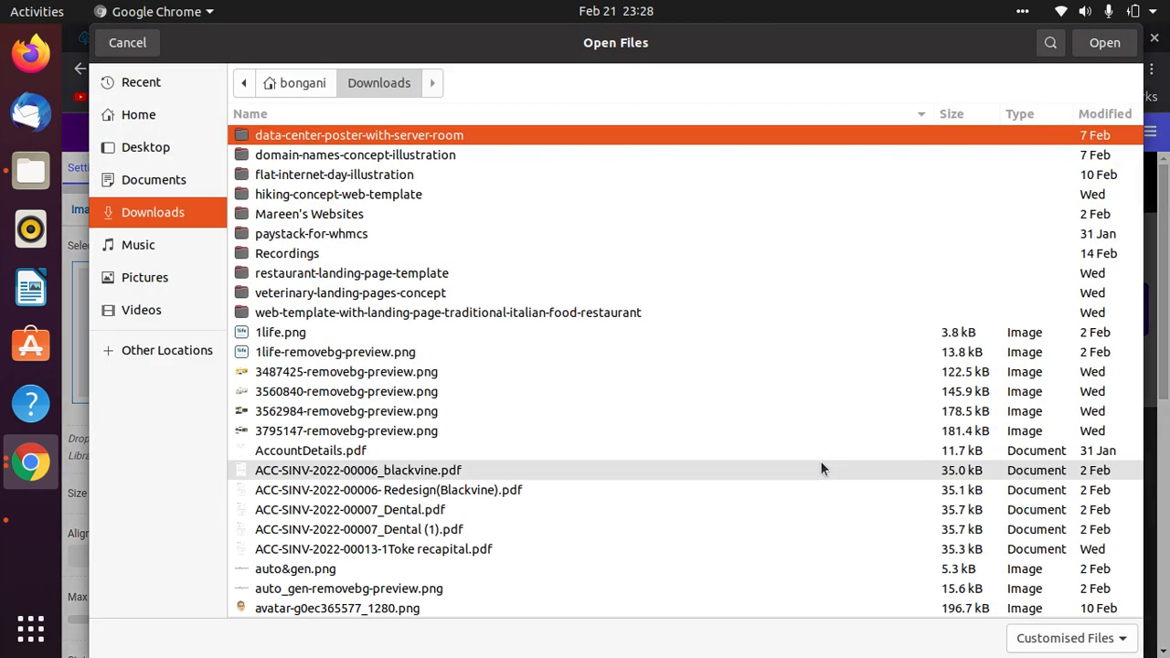
pyautogui.click(127, 42)
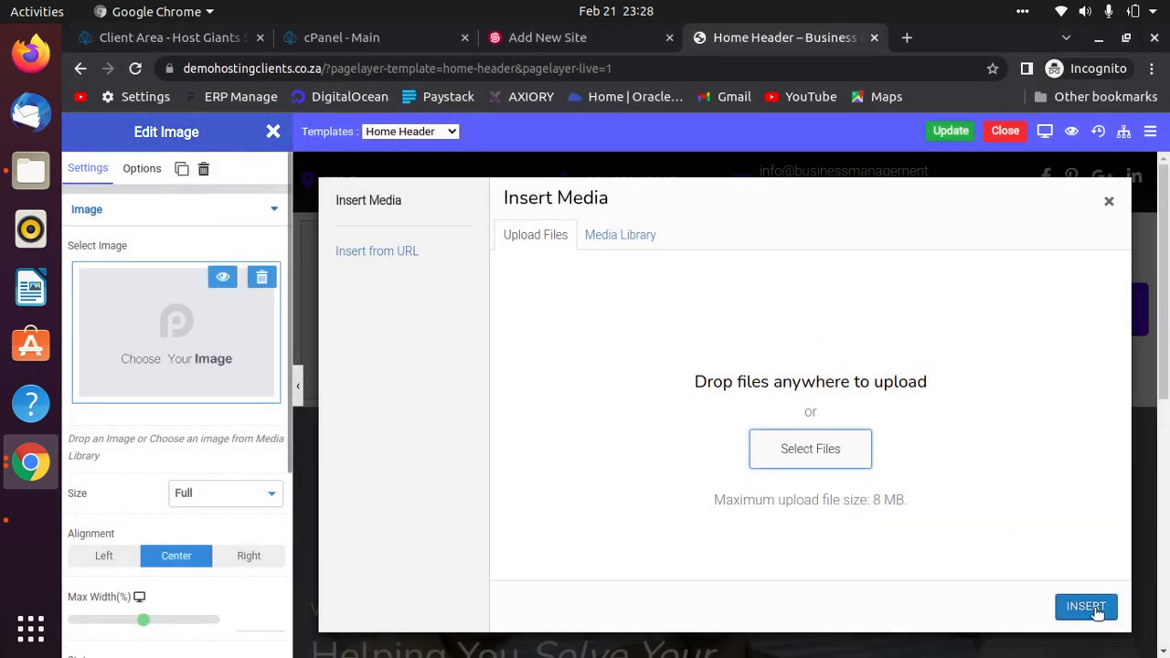
pyautogui.click(596, 238)
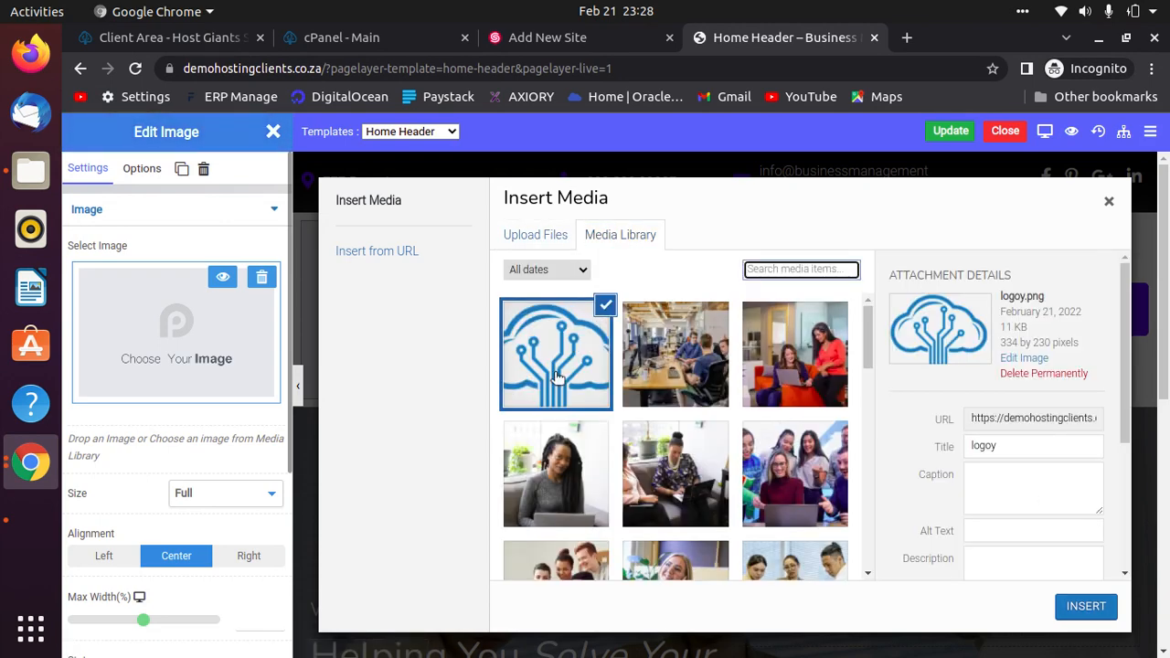
pyautogui.click(1088, 607)
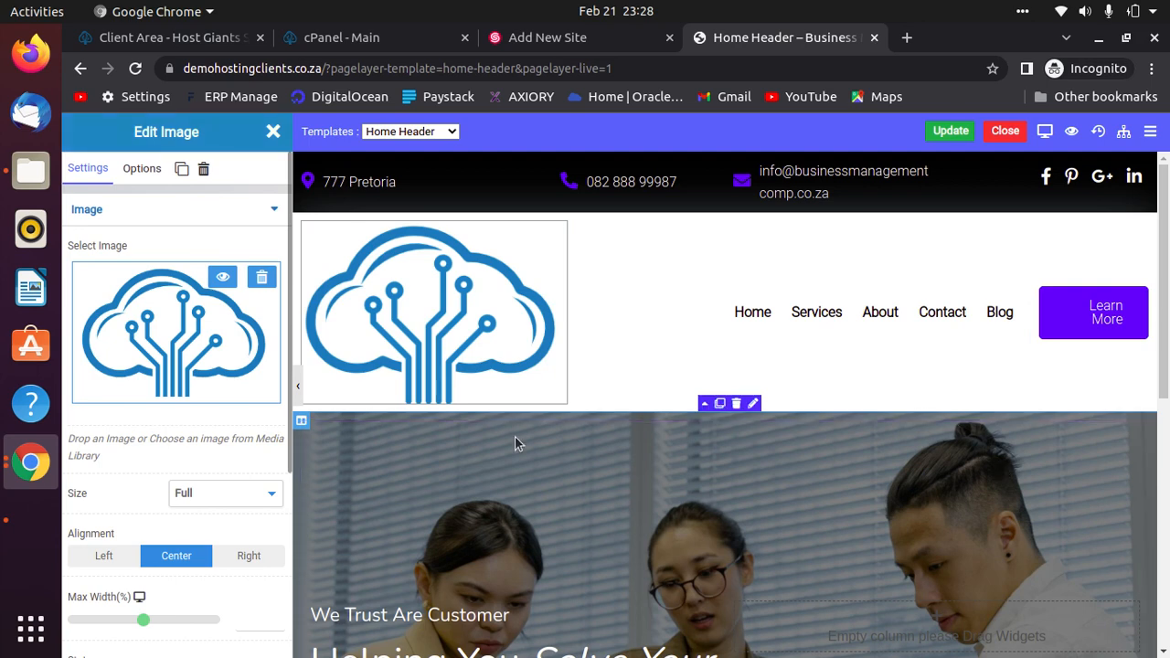
# Keep the image size at Full and reduce the logo's Max Width to 29%.
pyautogui.click(298, 387)
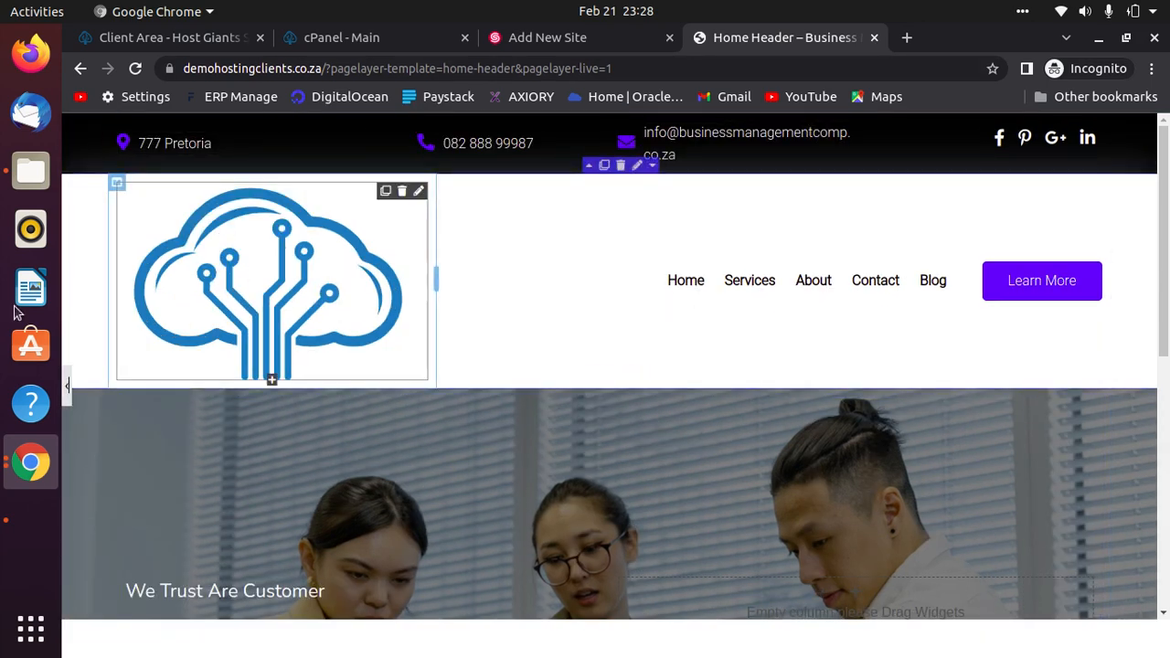
pyautogui.click(67, 388)
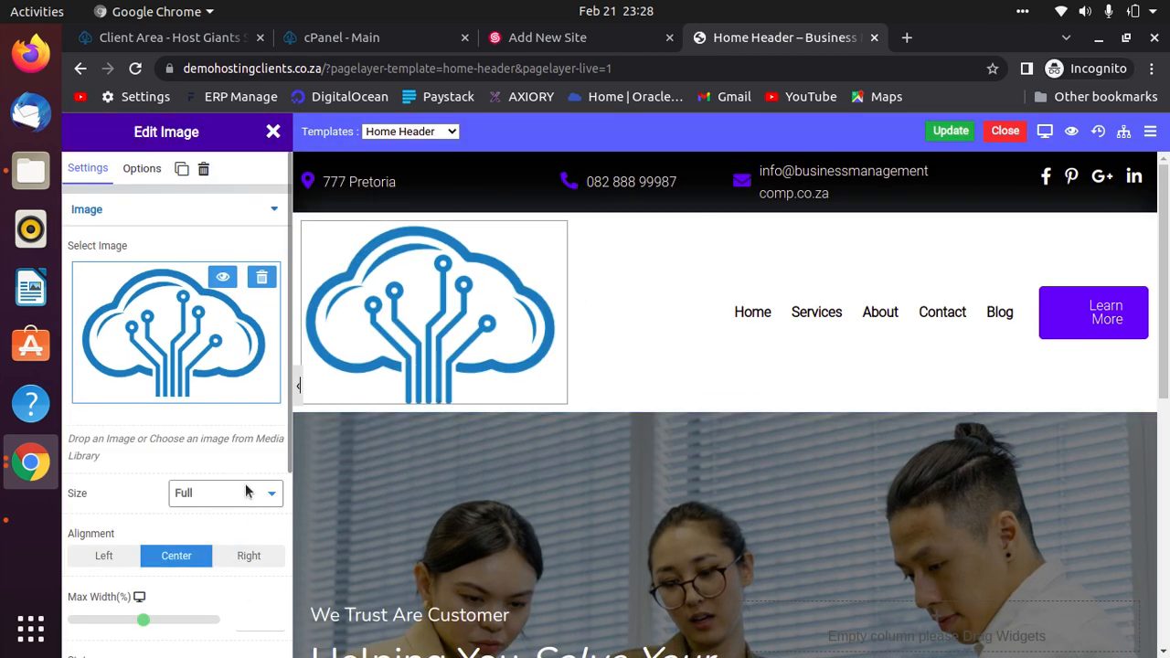
pyautogui.click(236, 494)
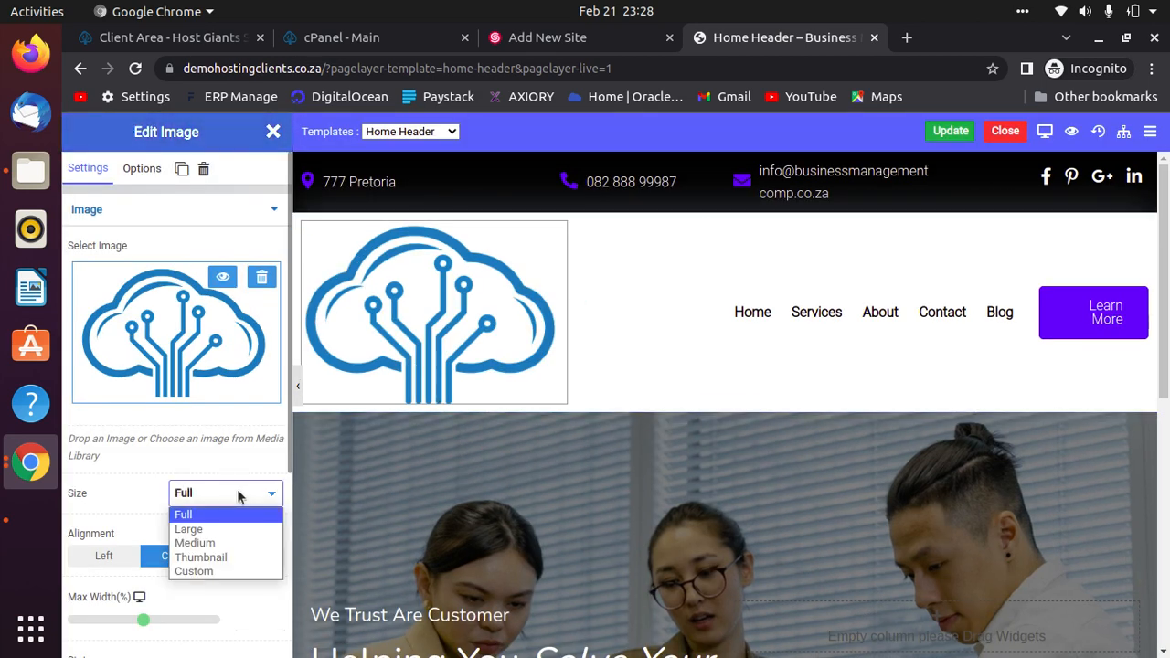
pyautogui.click(237, 494)
pyautogui.scroll(-3, 237, 490)
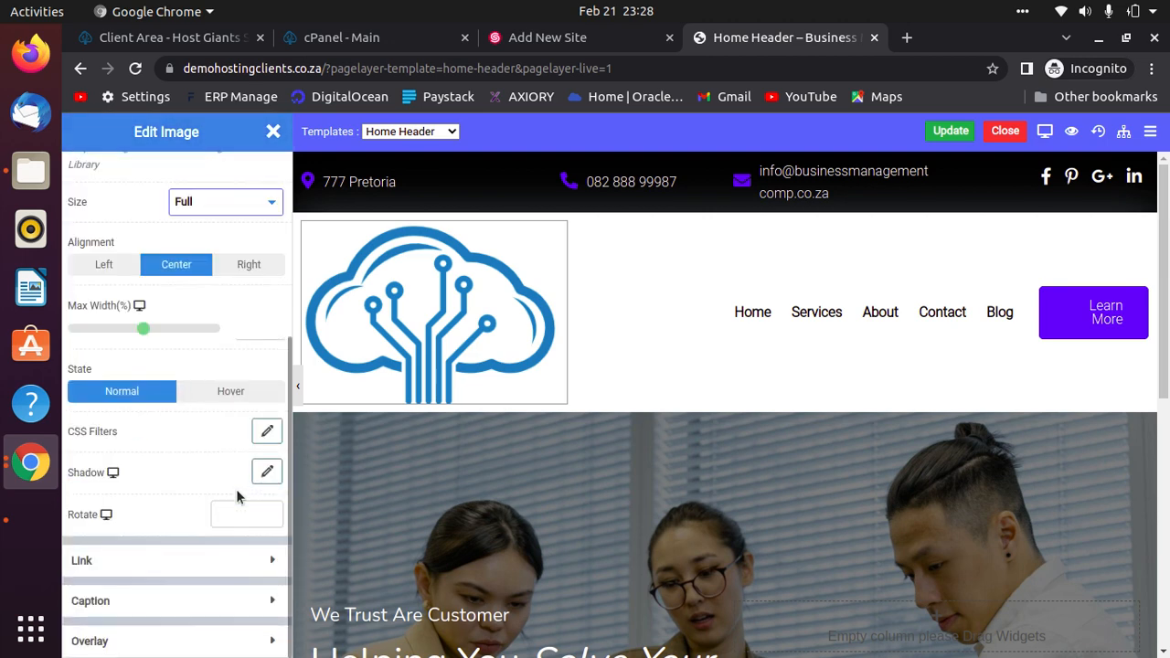
pyautogui.moveTo(145, 330); pyautogui.dragTo(115, 328)
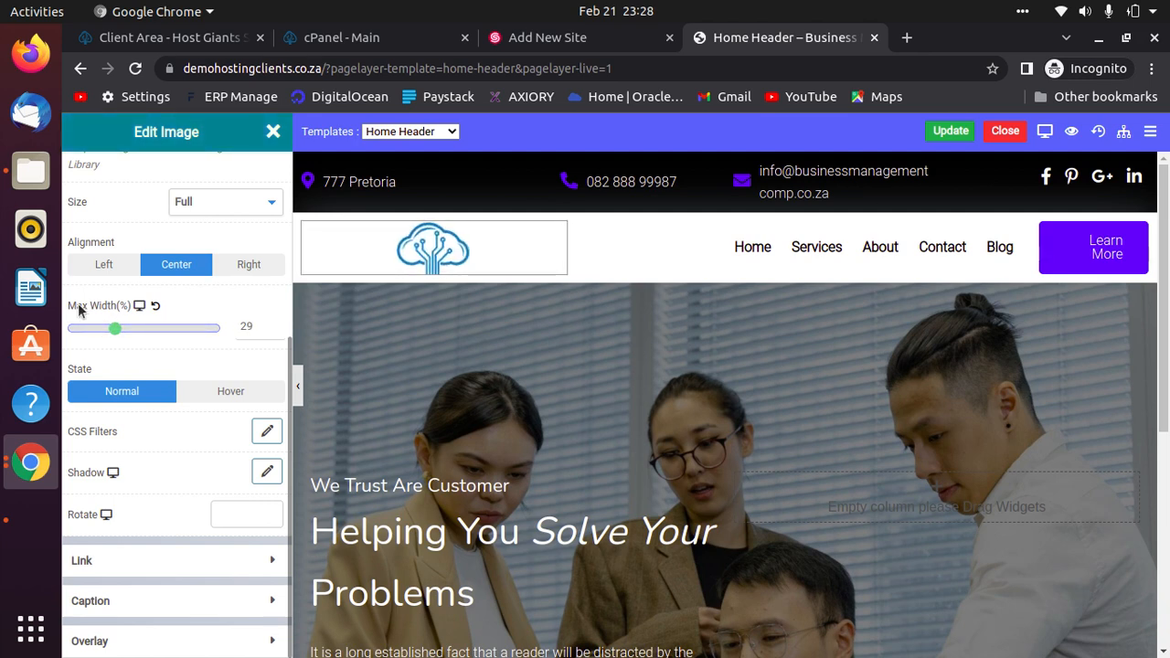
pyautogui.click(297, 386)
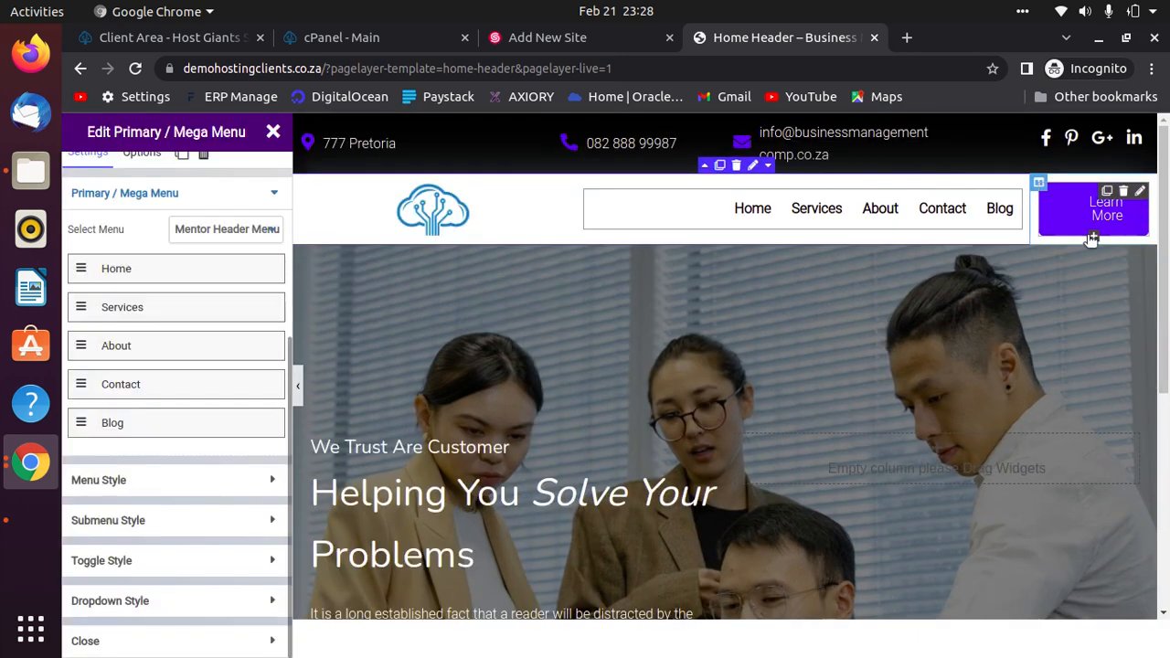
# Change the header button's label from 'Learn More' to 'Get a Quote' and preview the header.
pyautogui.click(1092, 240)
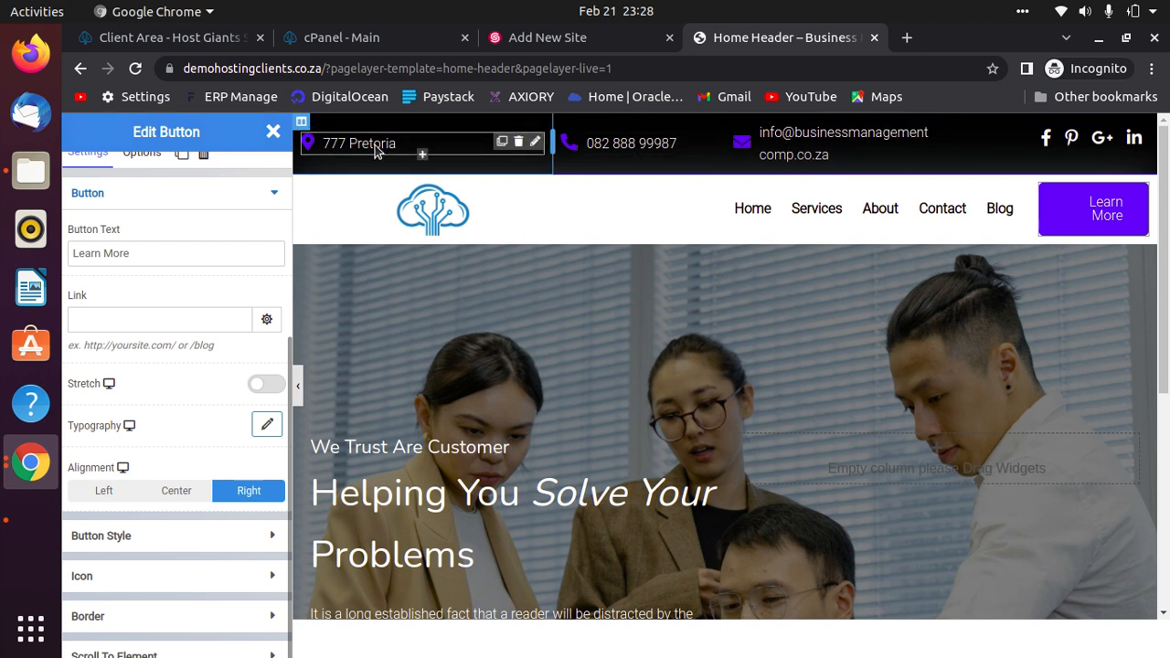
pyautogui.click(535, 142)
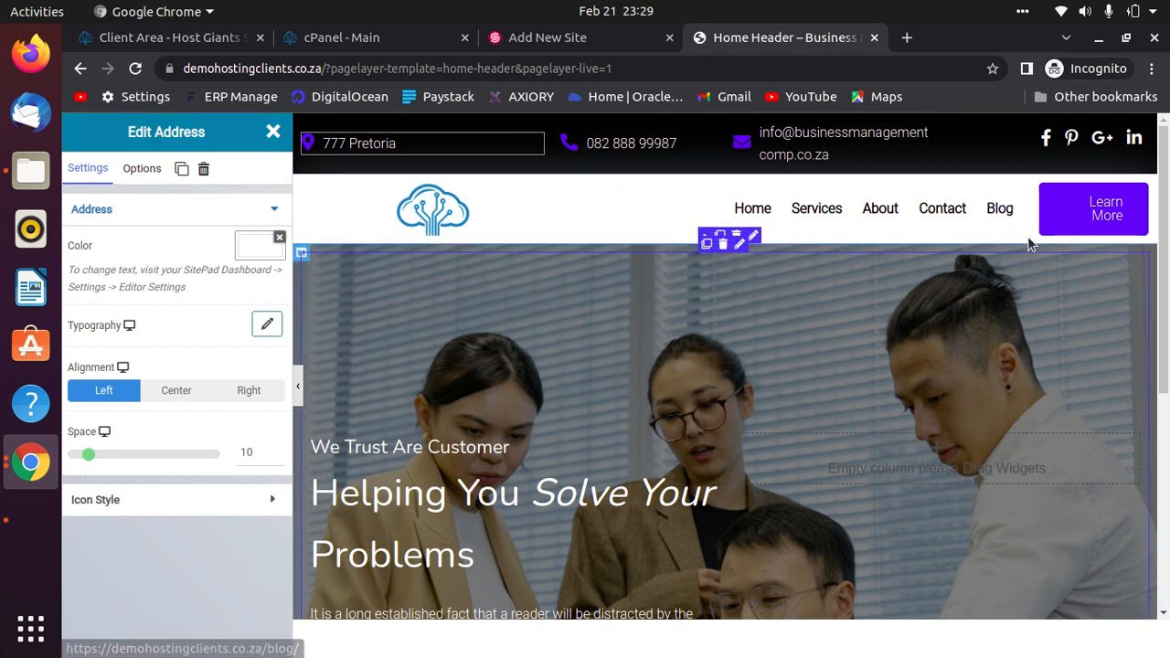
pyautogui.click(1121, 227)
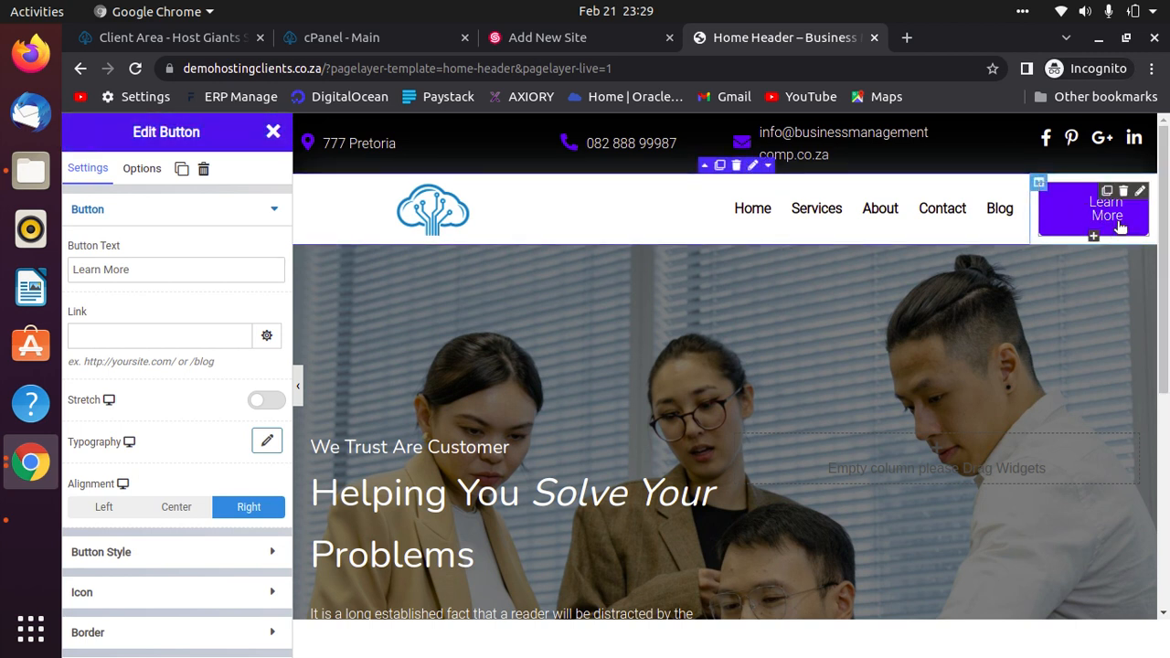
pyautogui.click(218, 275)
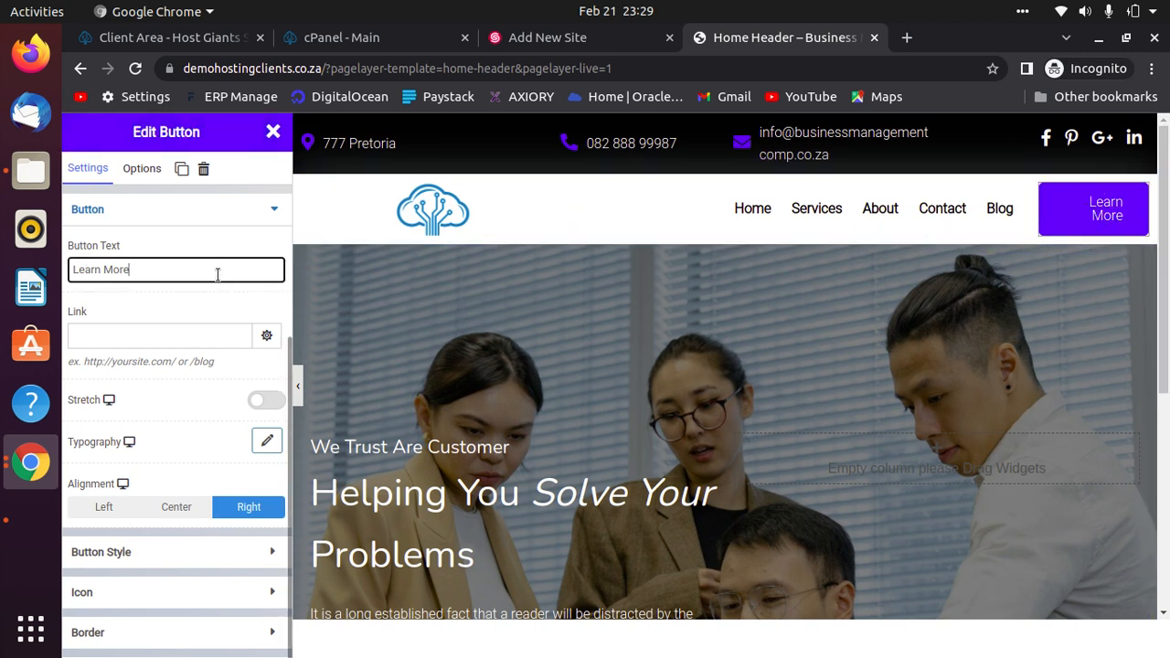
pyautogui.tripleClick(275, 266)
pyautogui.write('Q')
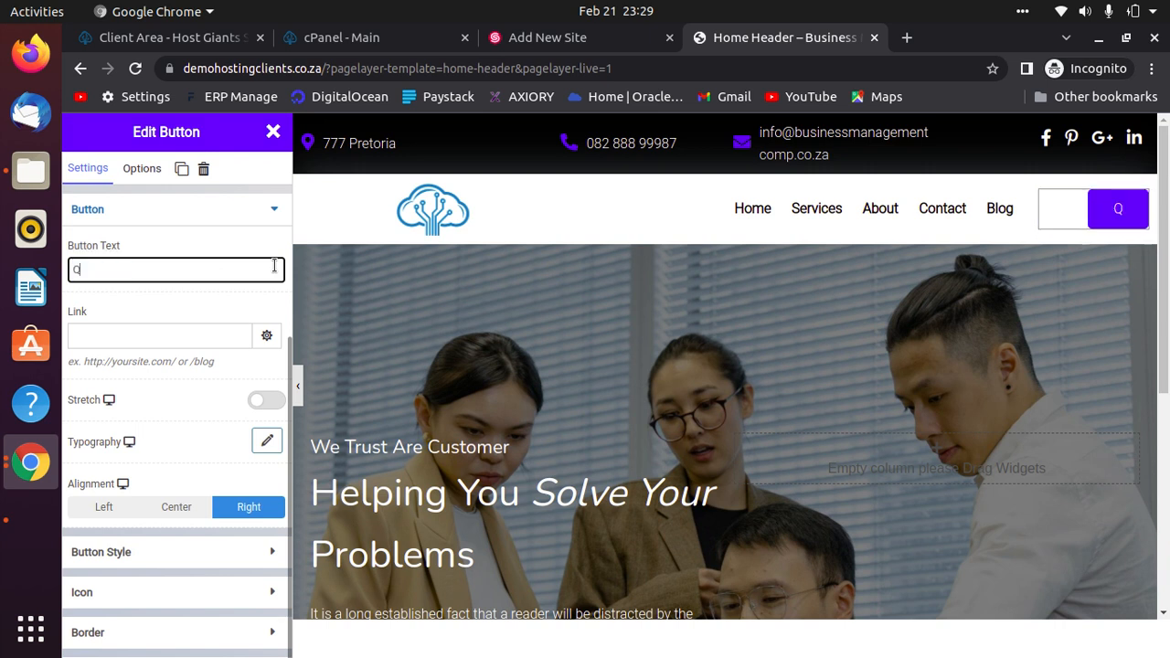
pyautogui.press('BackSpace')
pyautogui.write('Get a Quo')
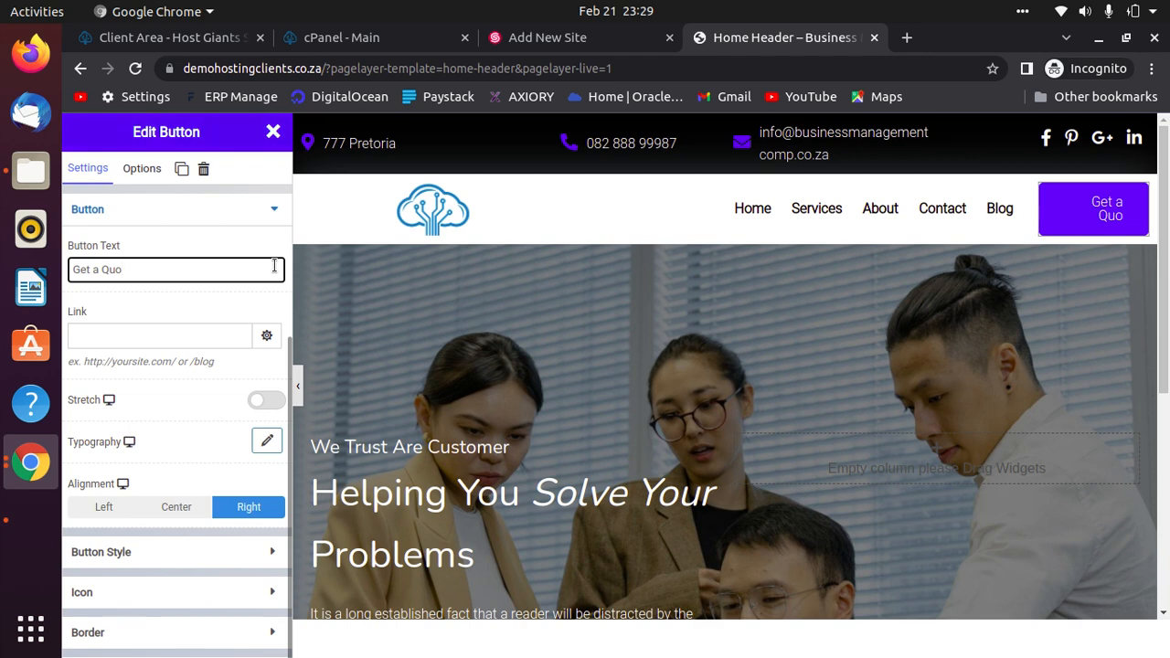
pyautogui.write('te')
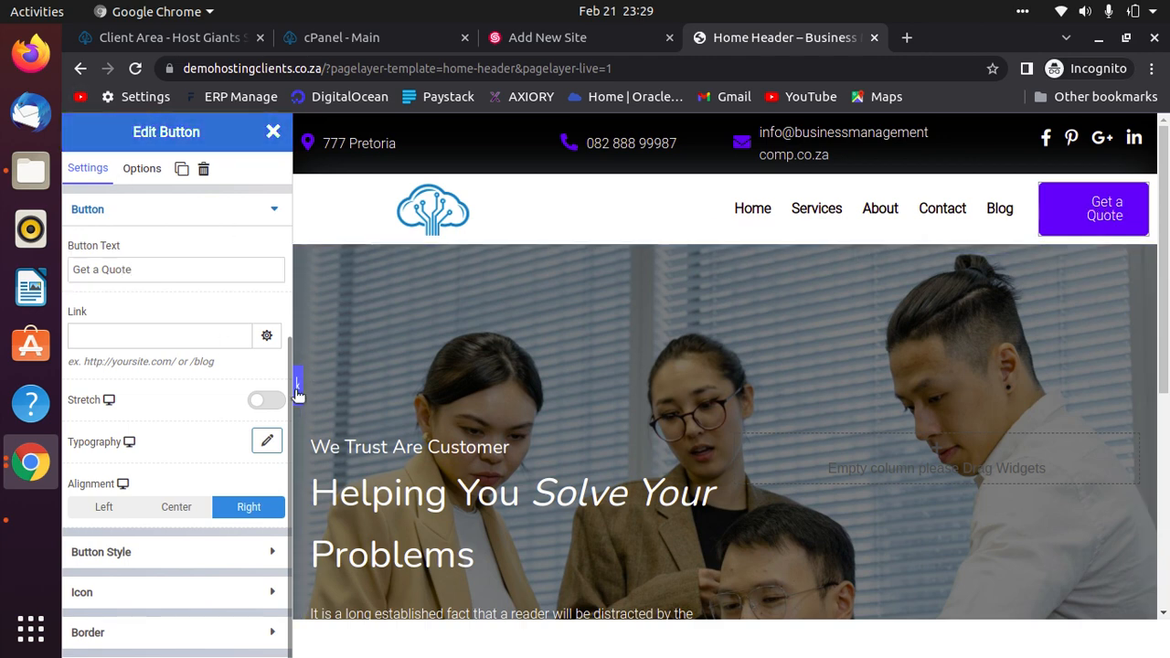
pyautogui.click(297, 387)
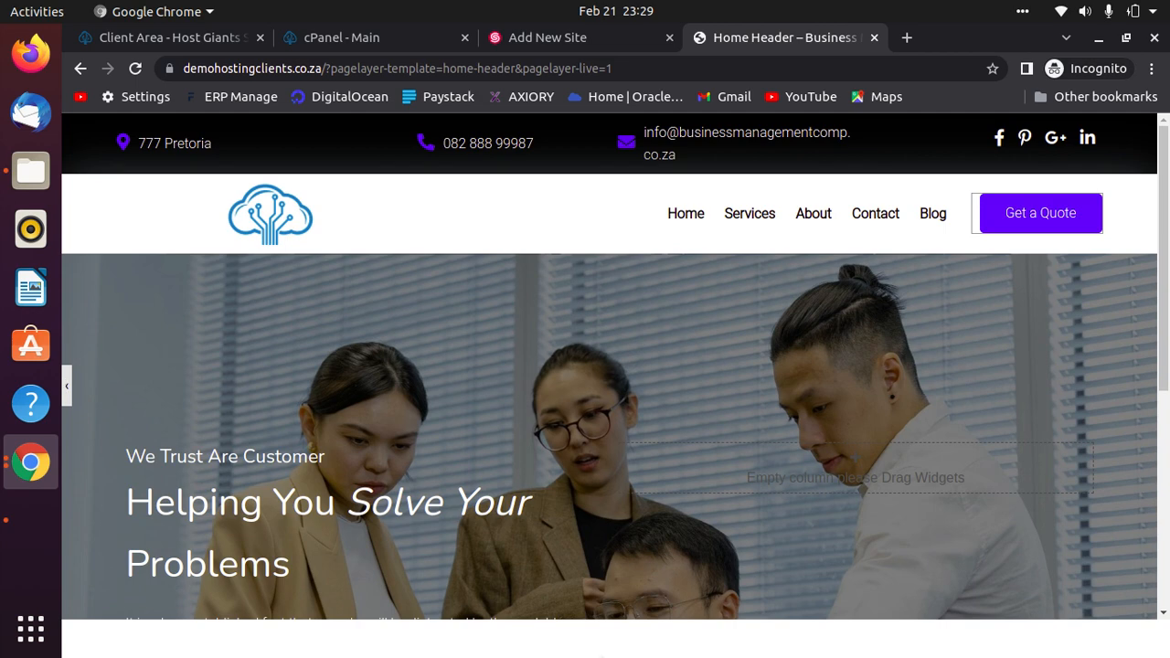
# Review the Get a Quote button's link options, leaving it without a link.
pyautogui.click(67, 388)
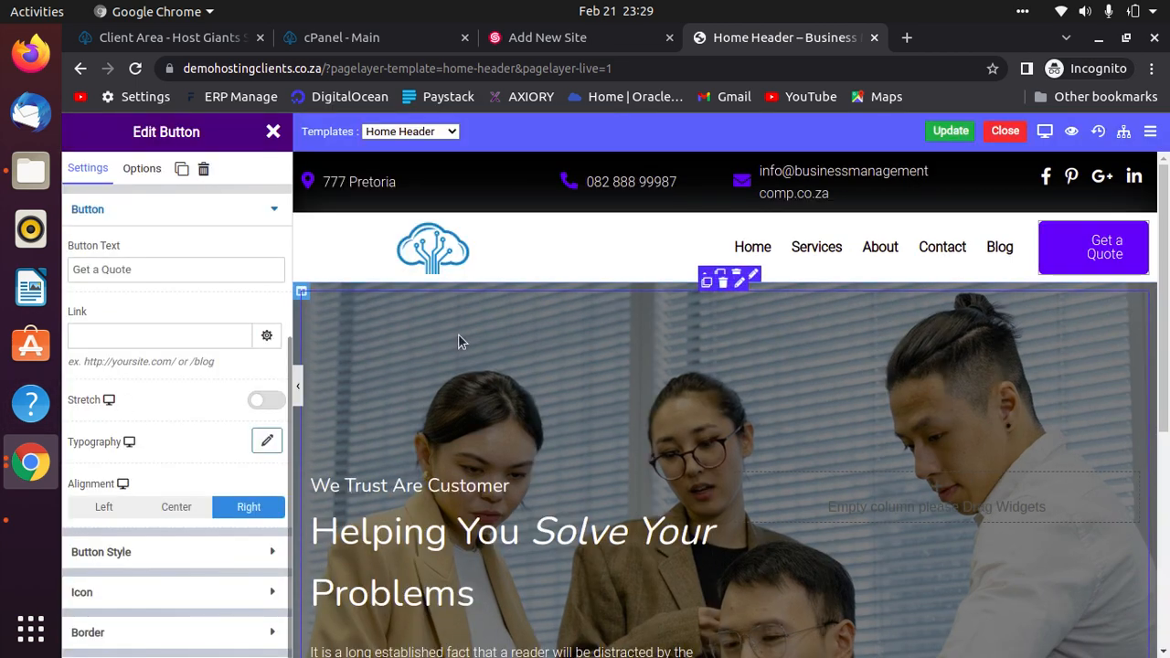
pyautogui.click(266, 336)
pyautogui.scroll(-3, 151, 426)
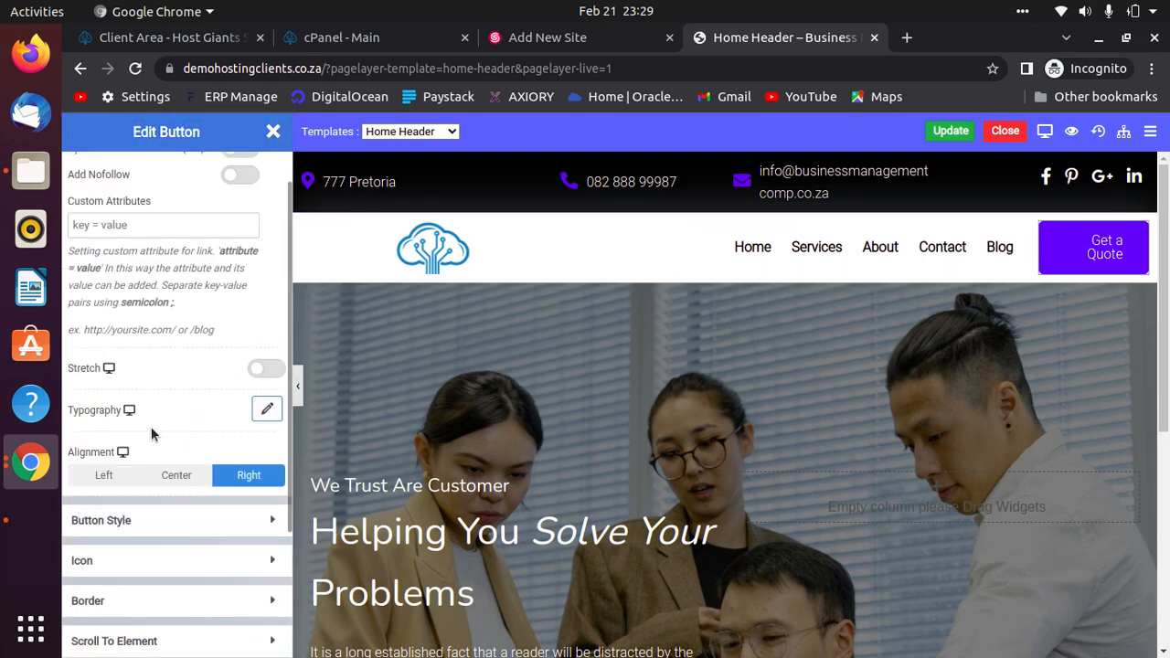
pyautogui.scroll(3, 187, 452)
pyautogui.click(159, 337)
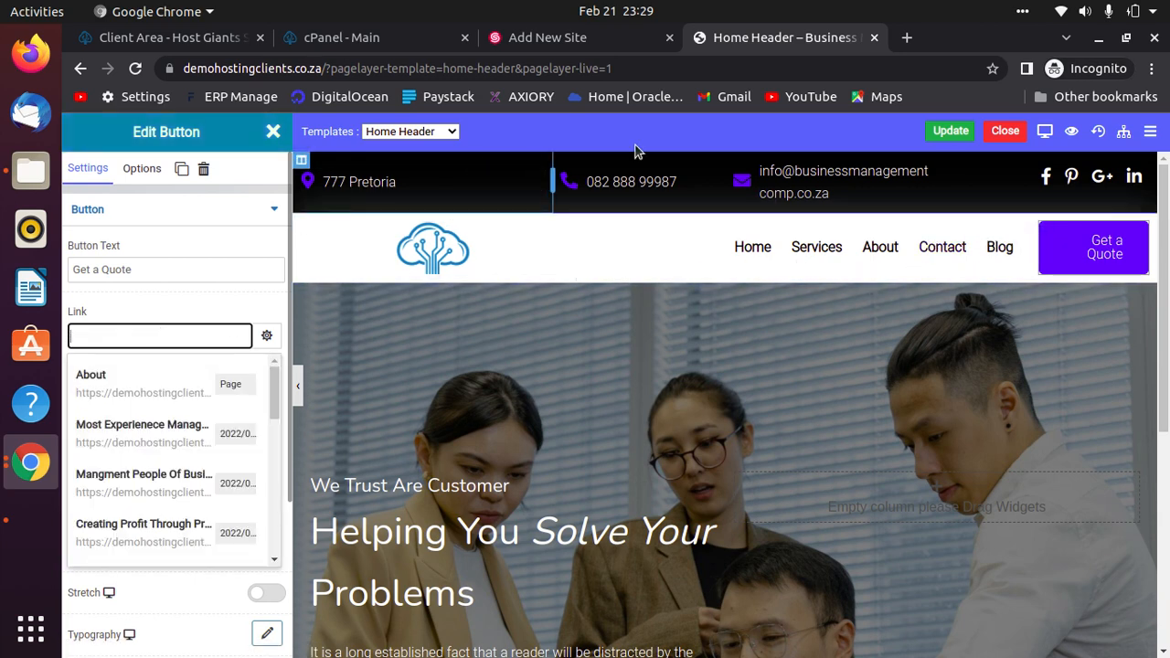
# Update the Home Header template to save the new logo and button text.
pyautogui.click(943, 133)
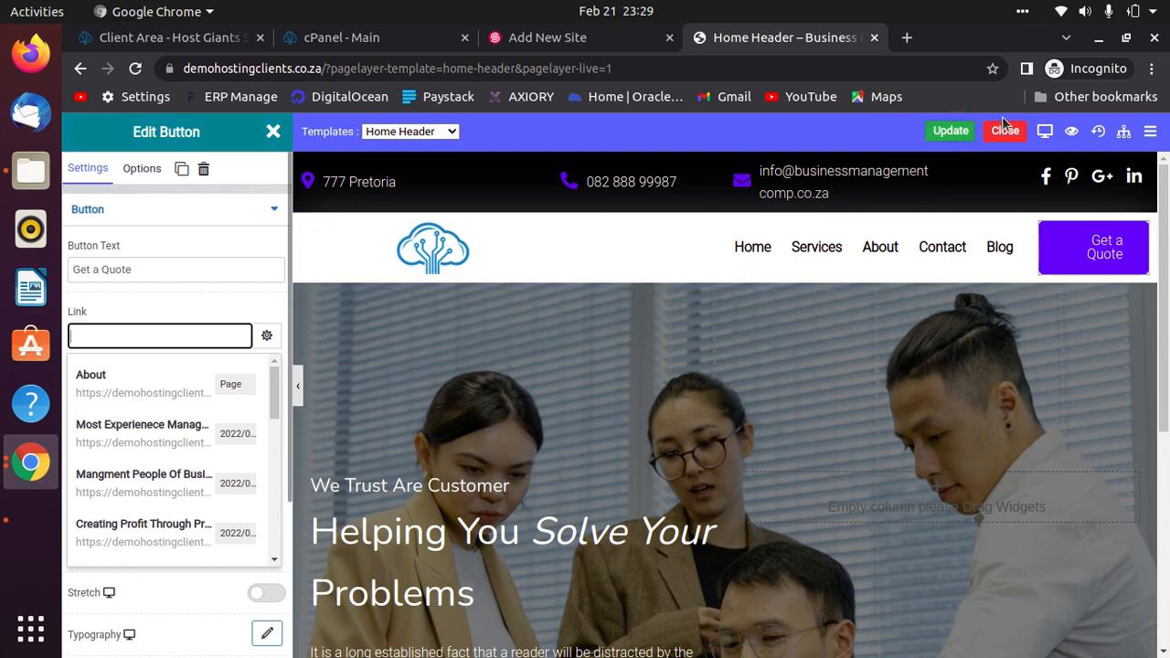
pyautogui.click(951, 131)
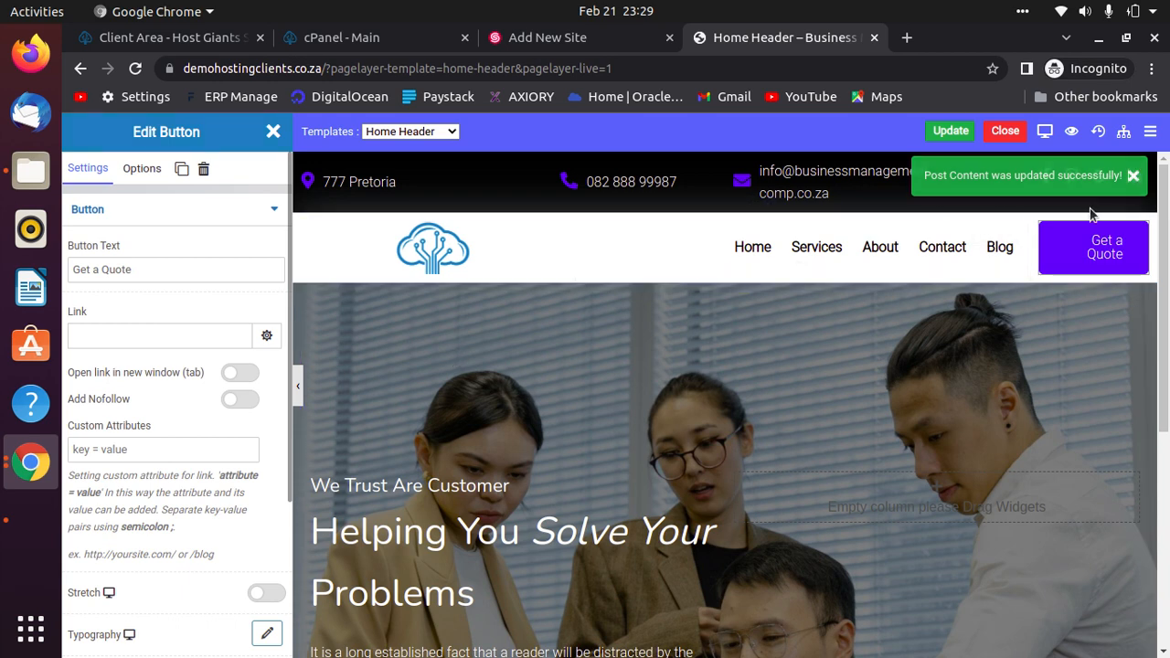
pyautogui.scroll(-4, 808, 465)
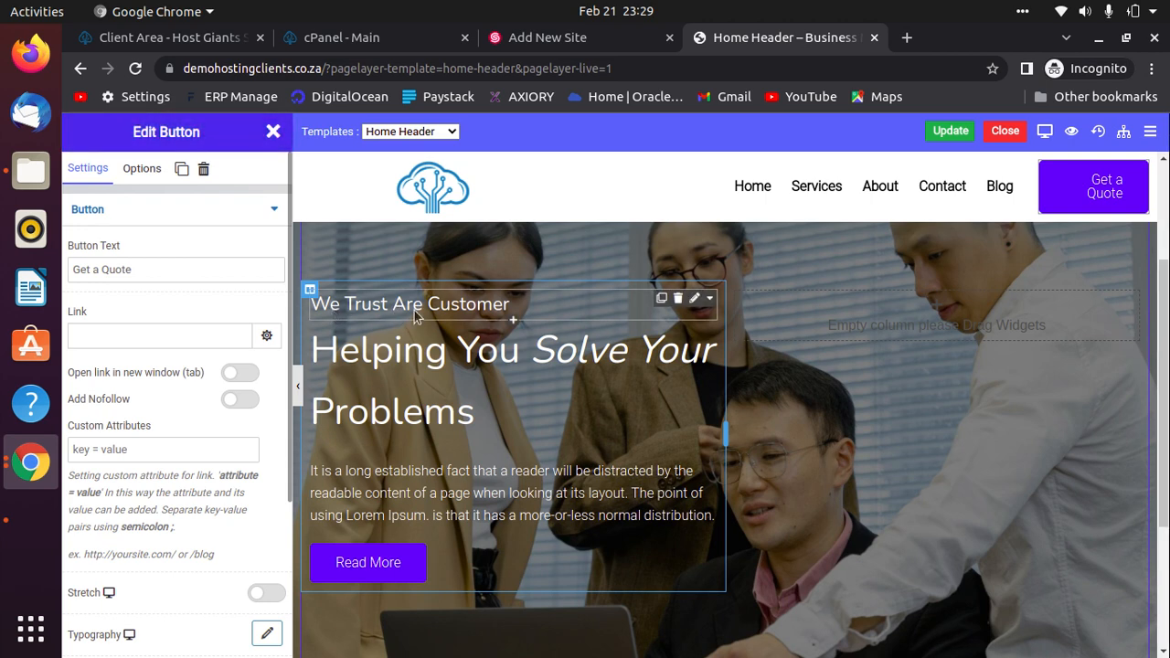
# Replace the hero's small heading text with 'WELCOME TO'.
pyautogui.click(515, 313)
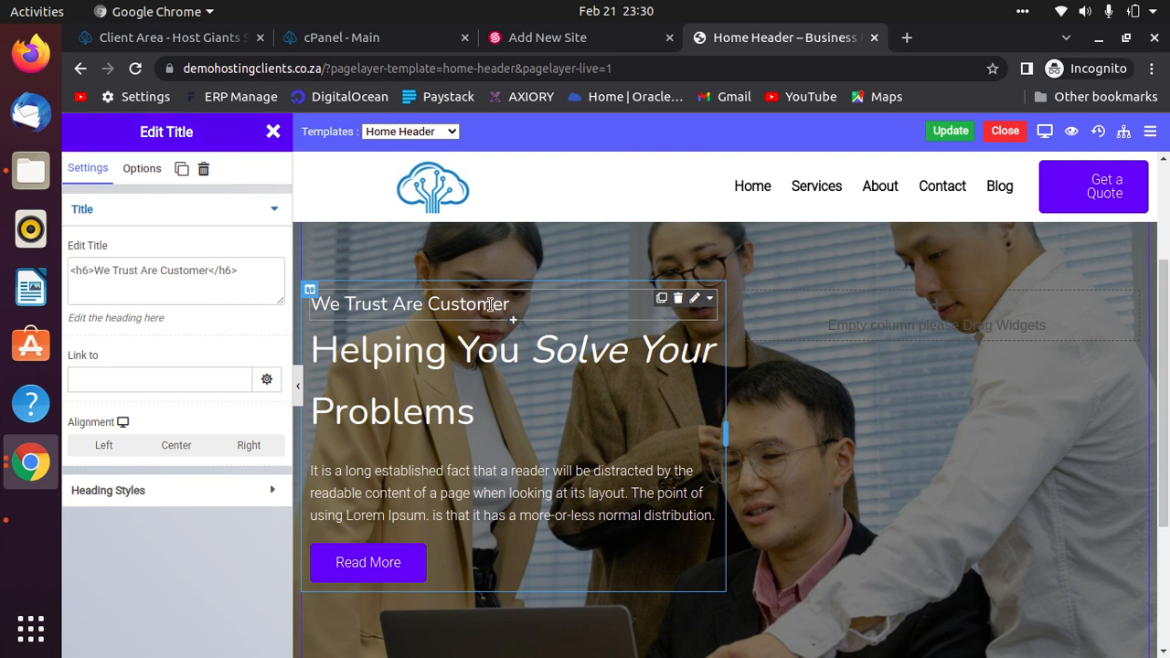
pyautogui.click(508, 309)
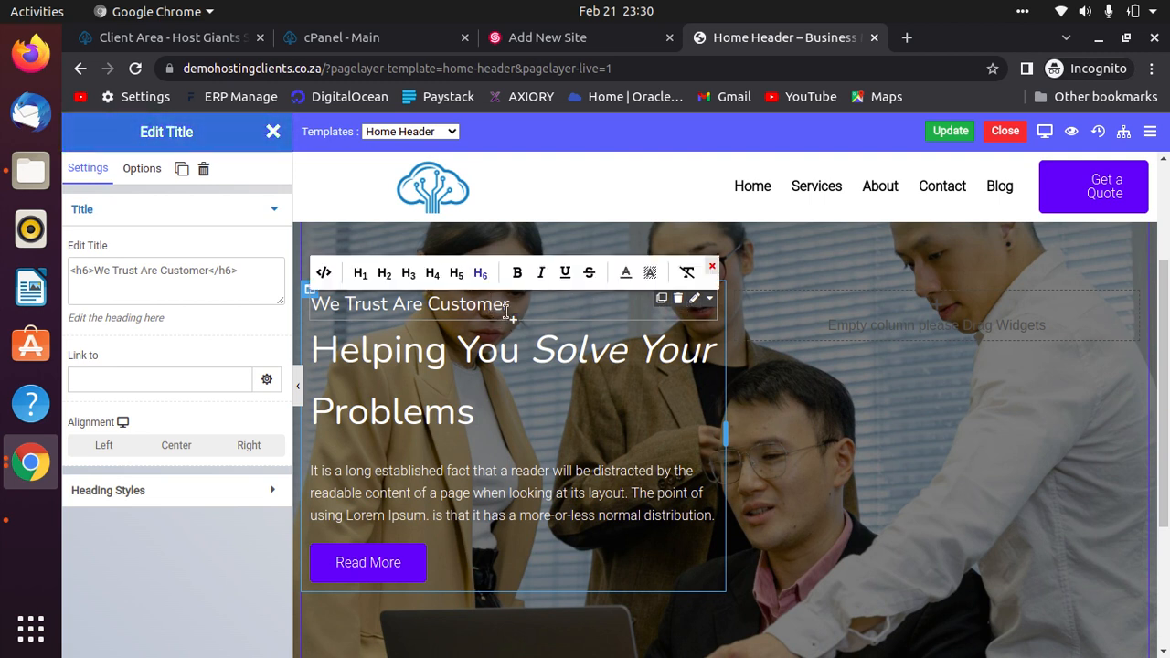
pyautogui.press('BackSpace')
pyautogui.press('BackSpace')
pyautogui.press('BackSpace')
pyautogui.press('BackSpace')
pyautogui.press('BackSpace')
pyautogui.press('BackSpace')
pyautogui.press('BackSpace')
pyautogui.press('BackSpace')
pyautogui.press('BackSpace')
pyautogui.press('BackSpace')
pyautogui.press('BackSpace')
pyautogui.press('BackSpace')
pyautogui.press('BackSpace')
pyautogui.press('BackSpace')
pyautogui.press('BackSpace')
pyautogui.press('BackSpace')
pyautogui.press('BackSpace')
pyautogui.press('BackSpace')
pyautogui.press('BackSpace')
pyautogui.press('BackSpace')
pyautogui.press('BackSpace')
pyautogui.write('WELCOME TO')
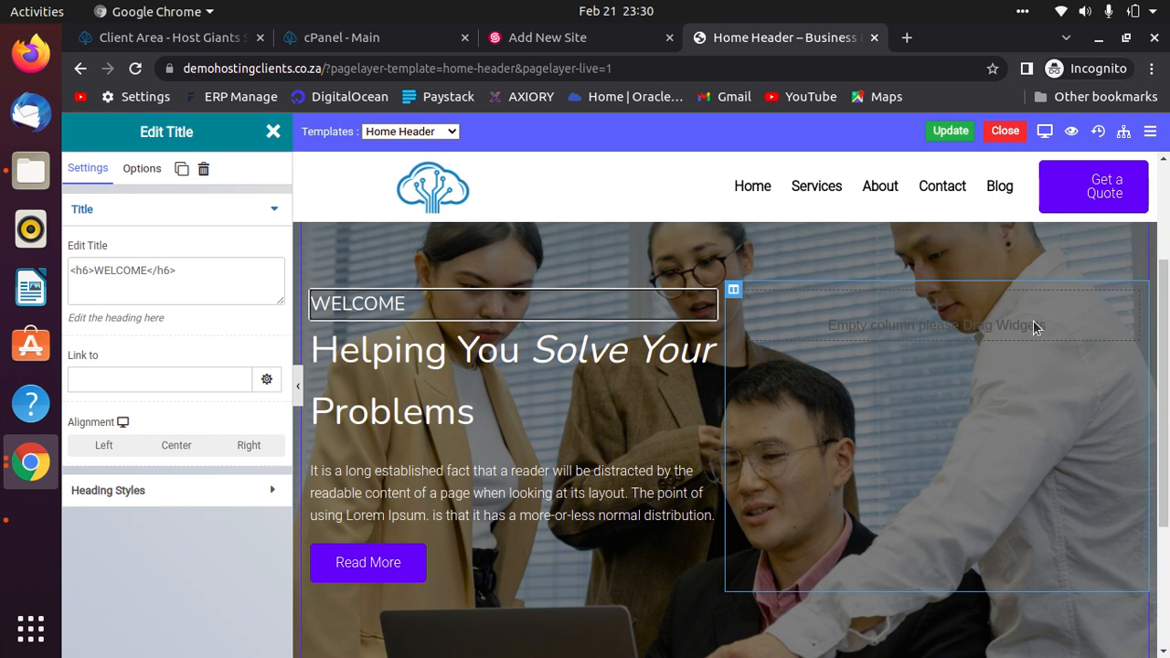
pyautogui.click(471, 355)
# Replace the 'Helping You Solve Your Problems' main heading with 'Business consulting'.
pyautogui.click(696, 329)
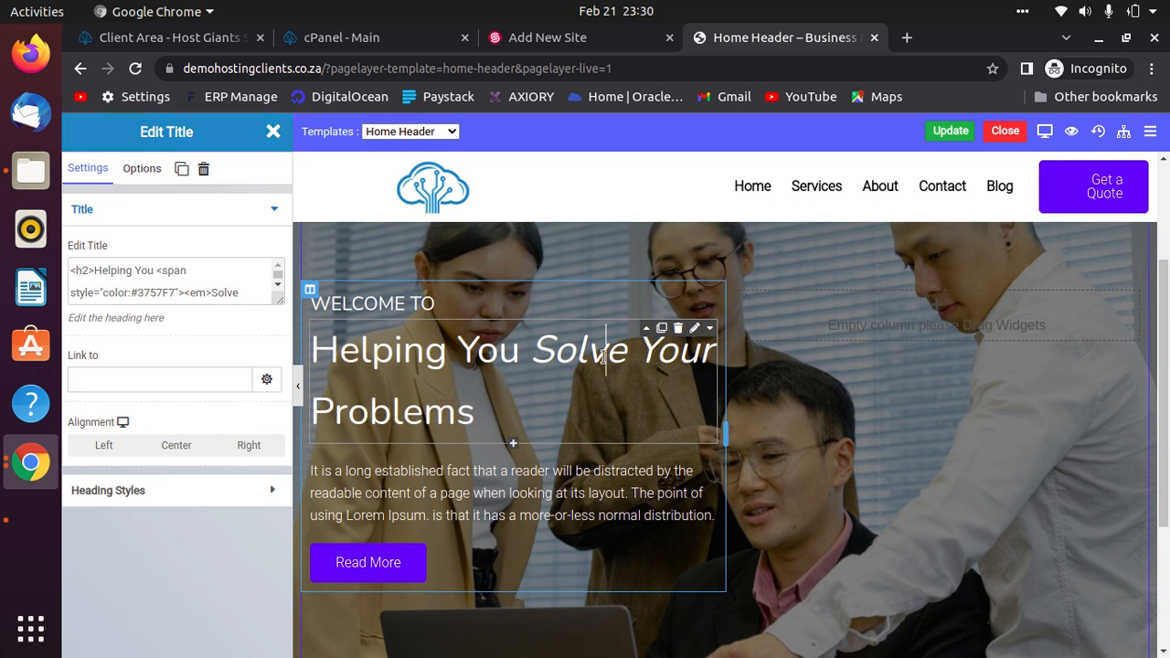
pyautogui.click(631, 356)
pyautogui.press('Right')
pyautogui.press('Right')
pyautogui.press('Right')
pyautogui.press('Right')
pyautogui.press('Down')
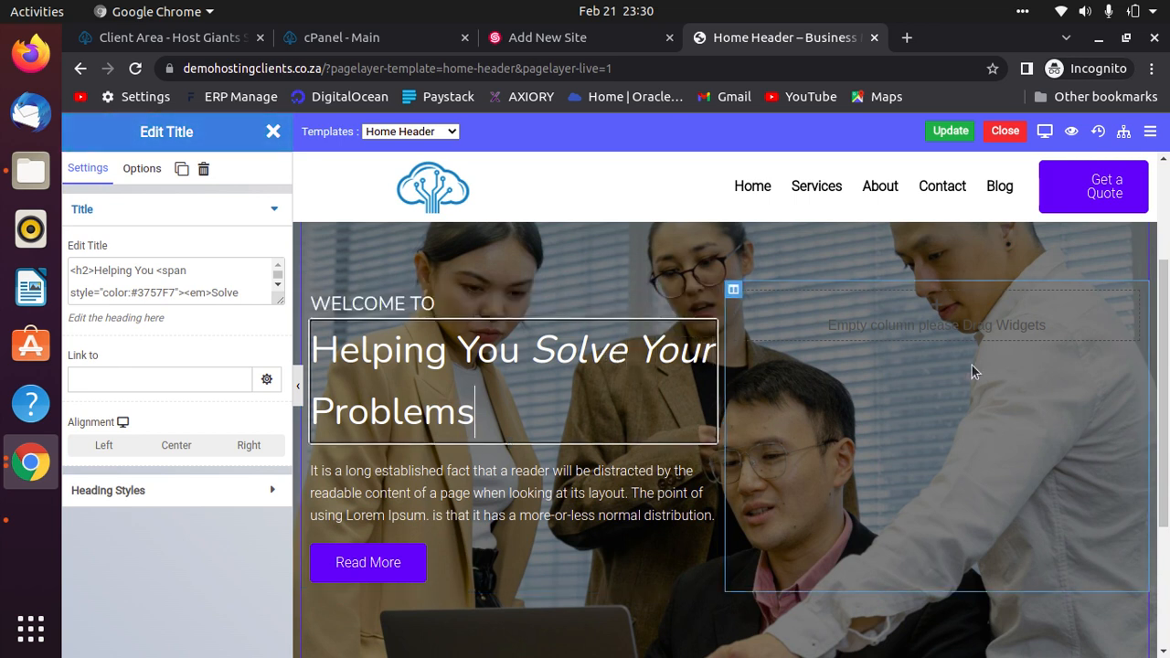
pyautogui.press('BackSpace')
pyautogui.press('BackSpace')
pyautogui.press('BackSpace')
pyautogui.press('BackSpace')
pyautogui.press('BackSpace')
pyautogui.press('BackSpace')
pyautogui.press('BackSpace')
pyautogui.press('BackSpace')
pyautogui.press('BackSpace')
pyautogui.press('BackSpace')
pyautogui.press('BackSpace')
pyautogui.press('BackSpace')
pyautogui.press('BackSpace')
pyautogui.press('BackSpace')
pyautogui.press('BackSpace')
pyautogui.press('BackSpace')
pyautogui.press('BackSpace')
pyautogui.press('BackSpace')
pyautogui.press('BackSpace')
pyautogui.press('BackSpace')
pyautogui.press('BackSpace')
pyautogui.press('BackSpace')
pyautogui.press('BackSpace')
pyautogui.press('BackSpace')
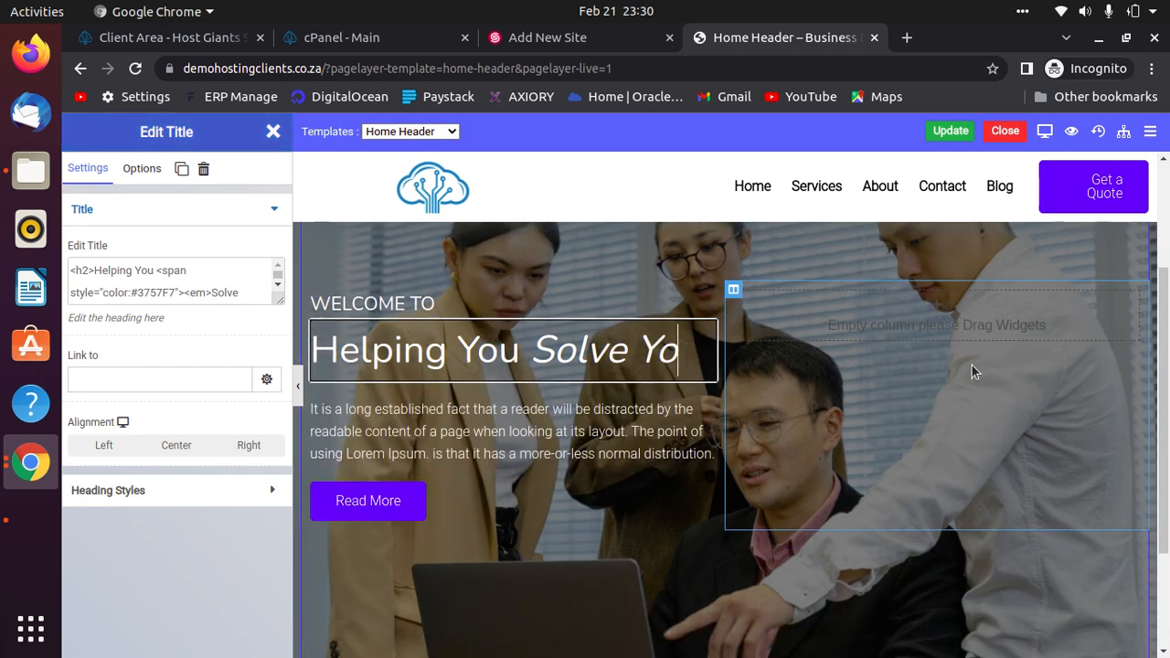
pyautogui.press('BackSpace')
pyautogui.press('BackSpace')
pyautogui.press('BackSpace')
pyautogui.press('BackSpace')
pyautogui.press('BackSpace')
pyautogui.press('BackSpace')
pyautogui.press('BackSpace')
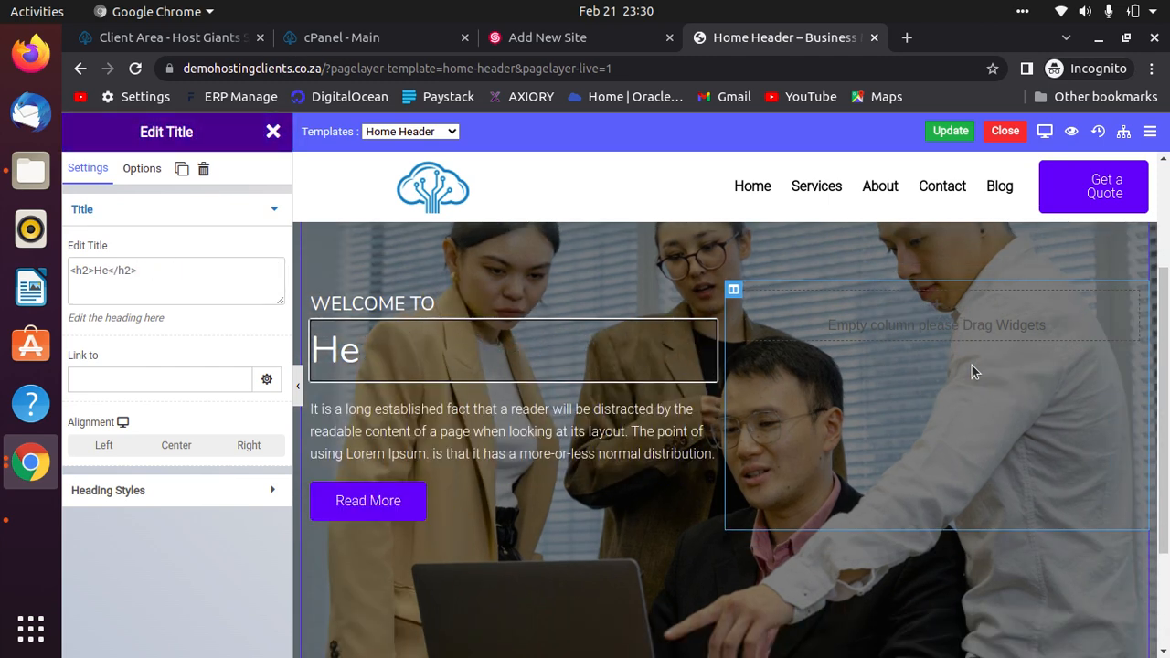
pyautogui.write('bUS')
pyautogui.press('BackSpace')
pyautogui.press('BackSpace')
pyautogui.press('BackSpace')
pyautogui.write('Bui')
pyautogui.press('BackSpace')
pyautogui.write('siness ')
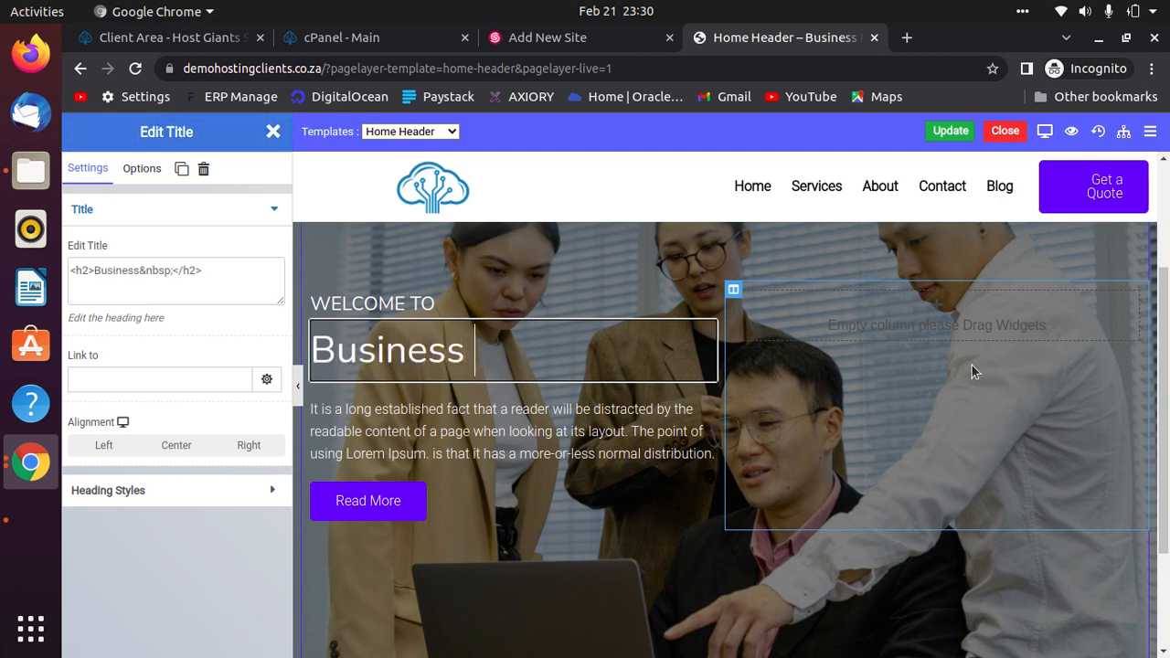
pyautogui.write('managemnt')
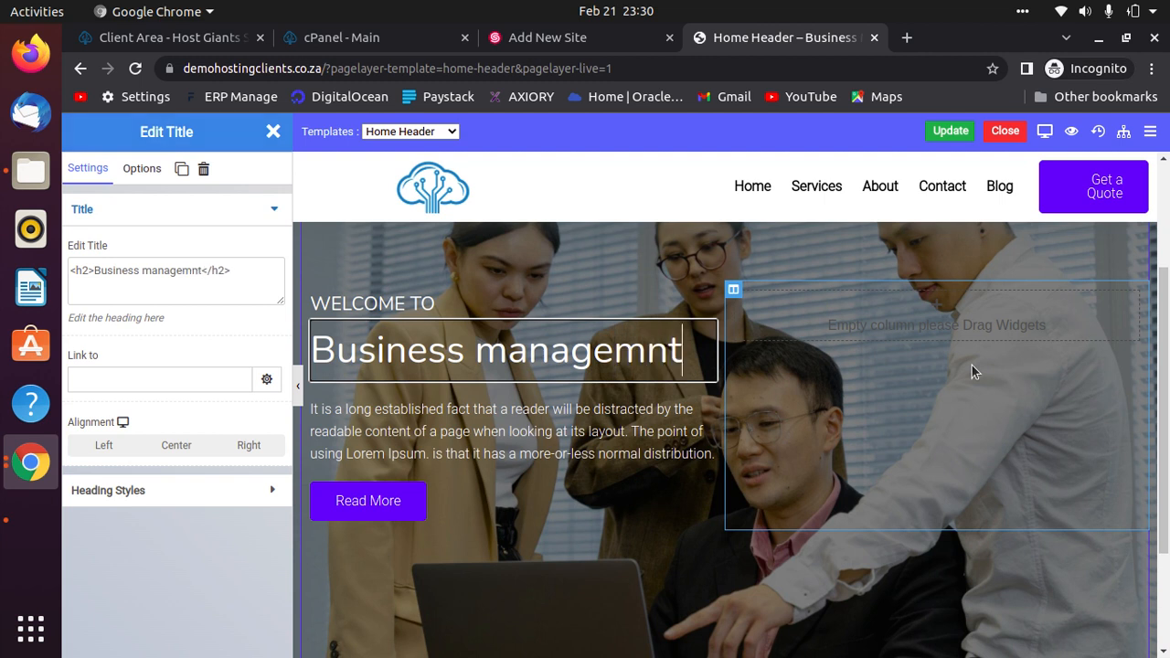
pyautogui.press('BackSpace')
pyautogui.press('BackSpace')
pyautogui.press('BackSpace')
pyautogui.press('BackSpace')
pyautogui.press('BackSpace')
pyautogui.press('BackSpace')
pyautogui.press('BackSpace')
pyautogui.press('BackSpace')
pyautogui.press('BackSpace')
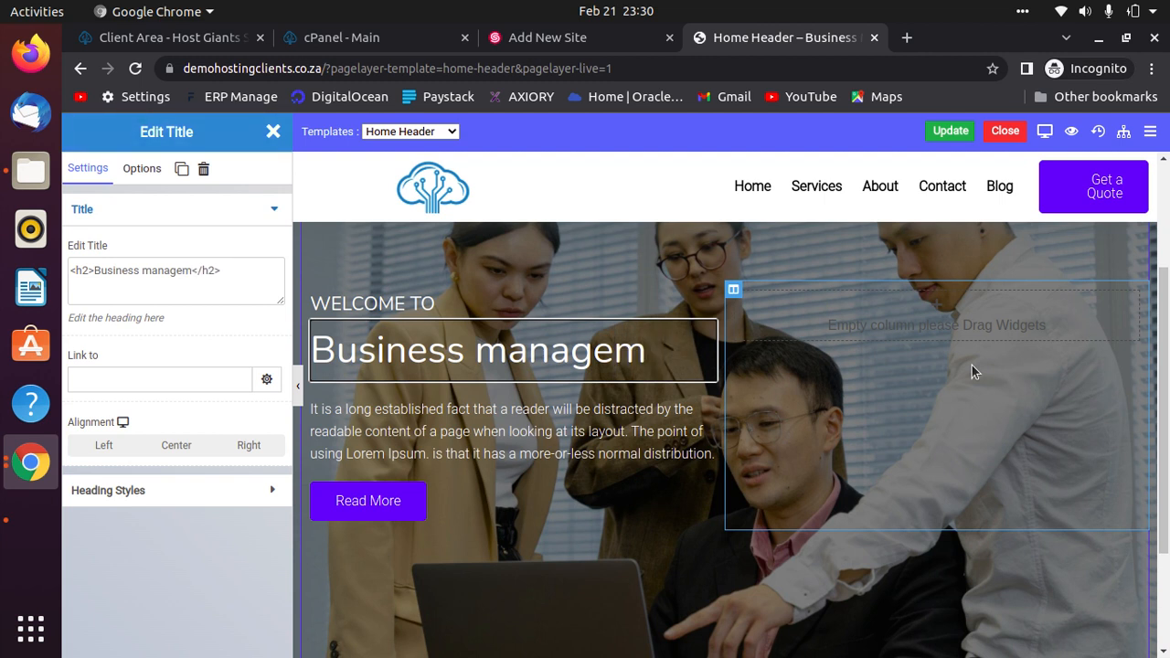
pyautogui.press('BackSpace')
pyautogui.write('co')
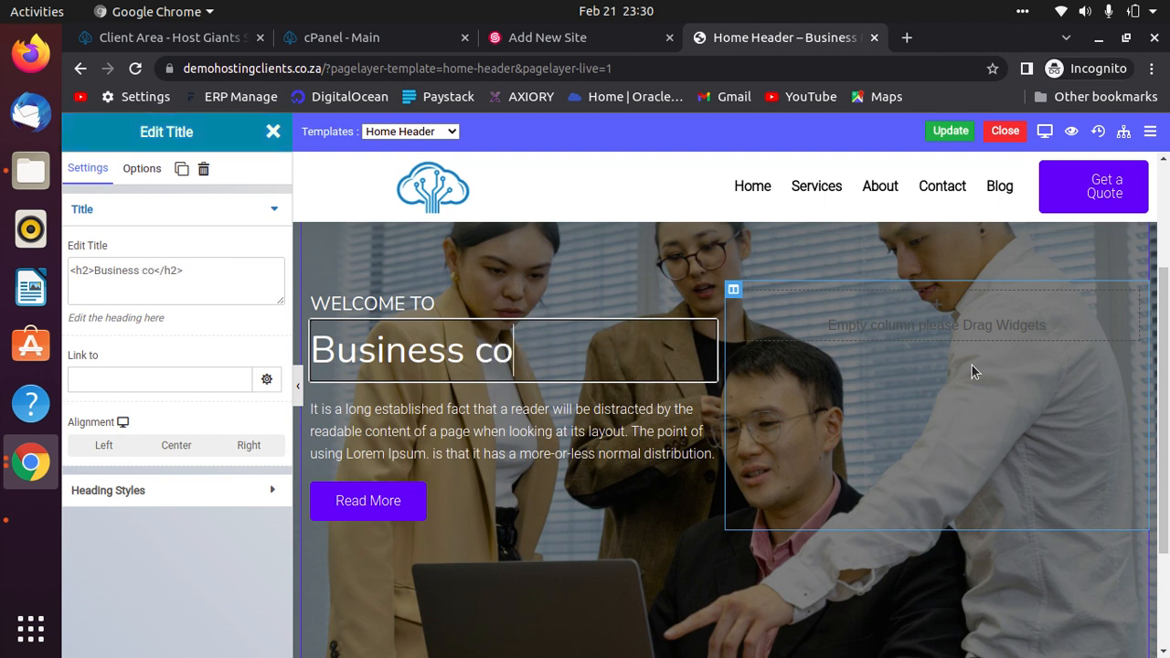
pyautogui.write('nsulting')
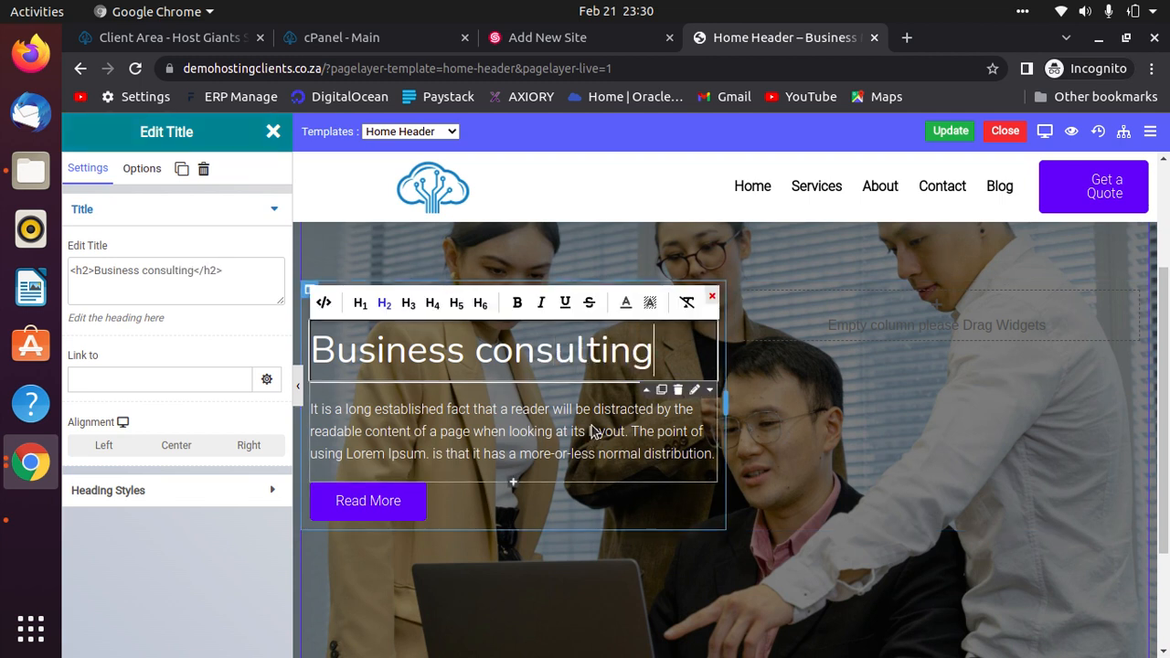
# Rewrite the paragraph under the main heading as 'We are a consulting management company in South Africa'.
pyautogui.click(695, 391)
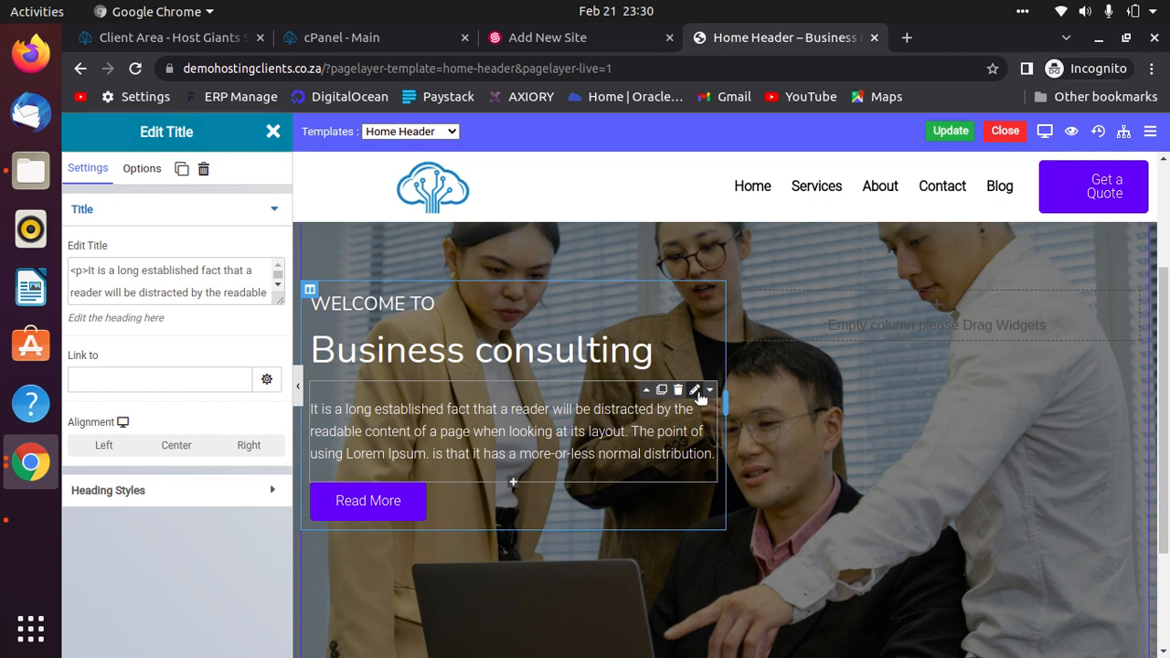
pyautogui.doubleClick(632, 430)
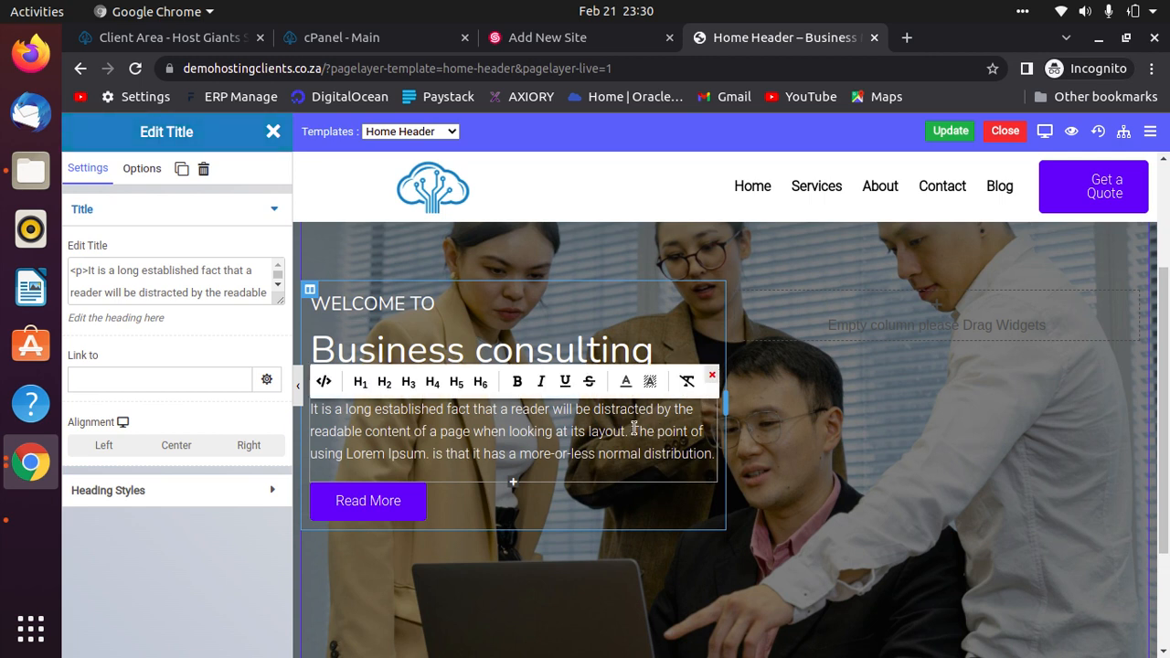
pyautogui.click(654, 445)
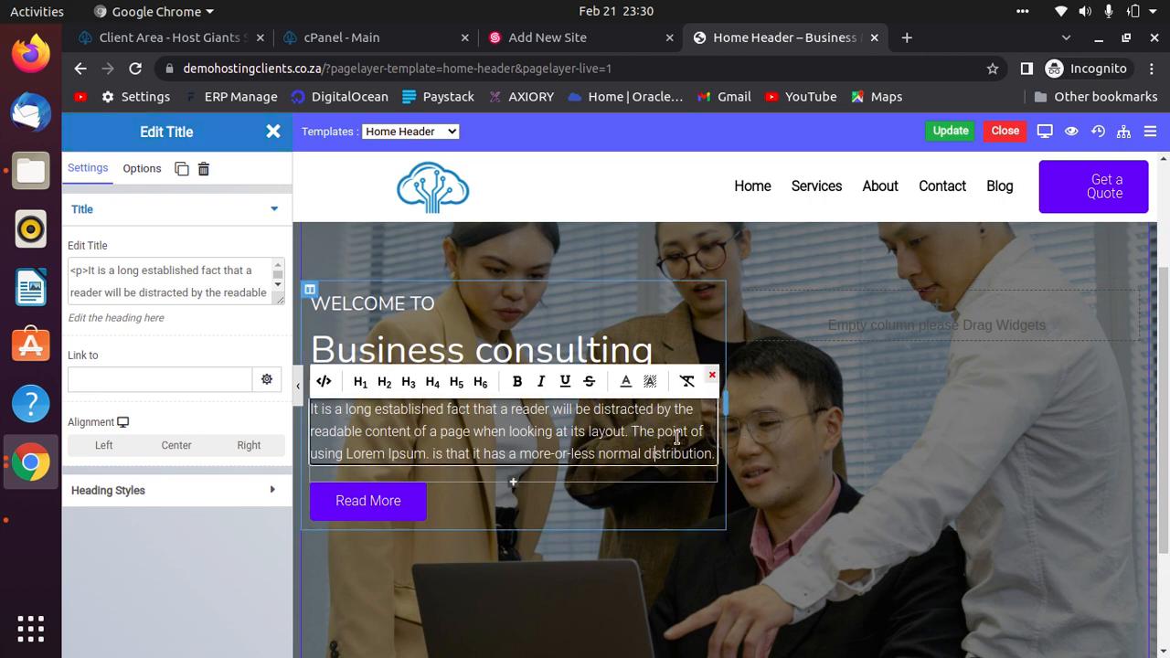
pyautogui.press('Right')
pyautogui.press('Right')
pyautogui.press('Right')
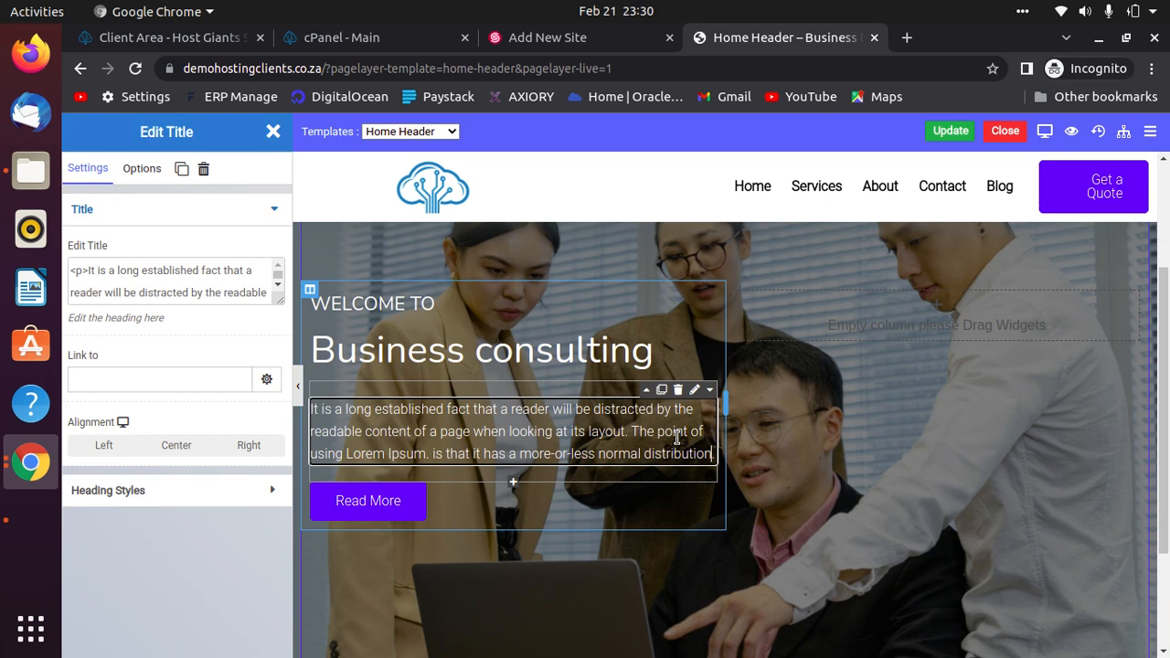
pyautogui.press('BackSpace')
pyautogui.press('BackSpace')
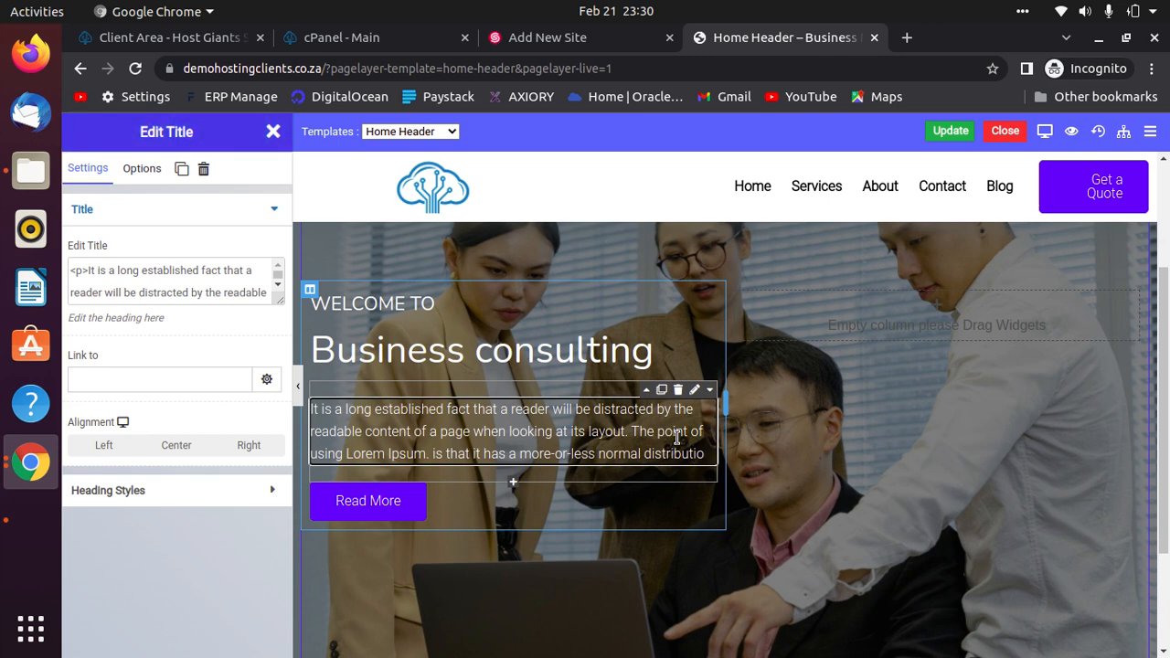
pyautogui.hotkey('ctrl', 'a')
pyautogui.press('BackSpace')
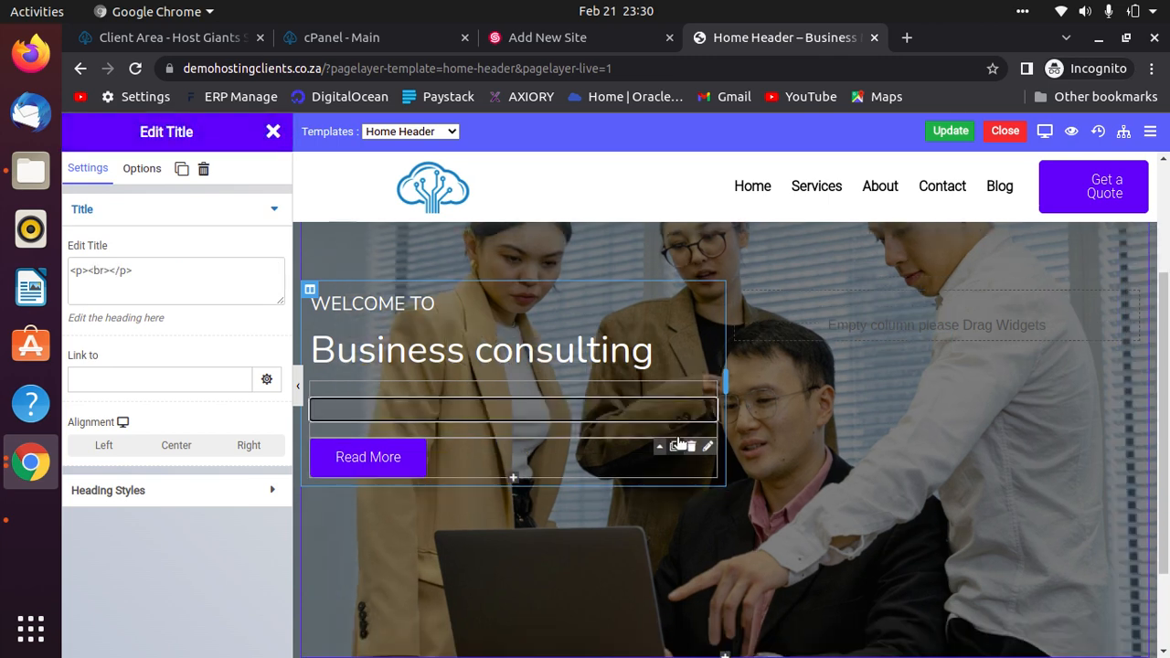
pyautogui.write('kmgk')
pyautogui.press('BackSpace')
pyautogui.press('BackSpace')
pyautogui.press('BackSpace')
pyautogui.press('BackSpace')
pyautogui.write('We are a ')
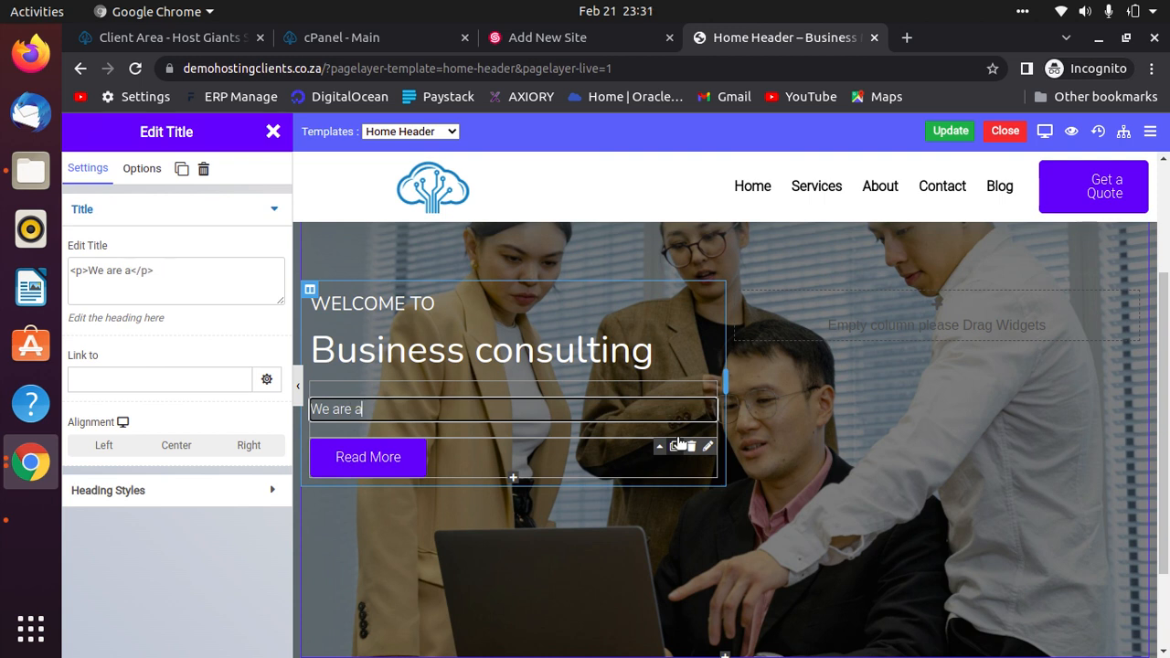
pyautogui.write('consult')
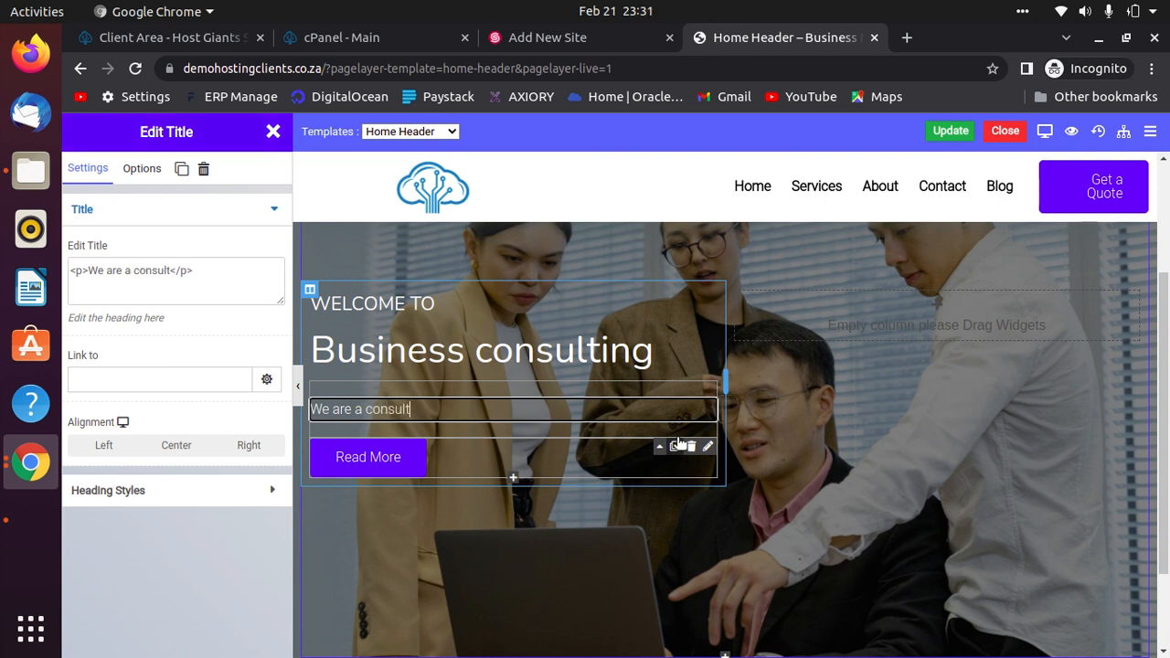
pyautogui.write('ing managemen')
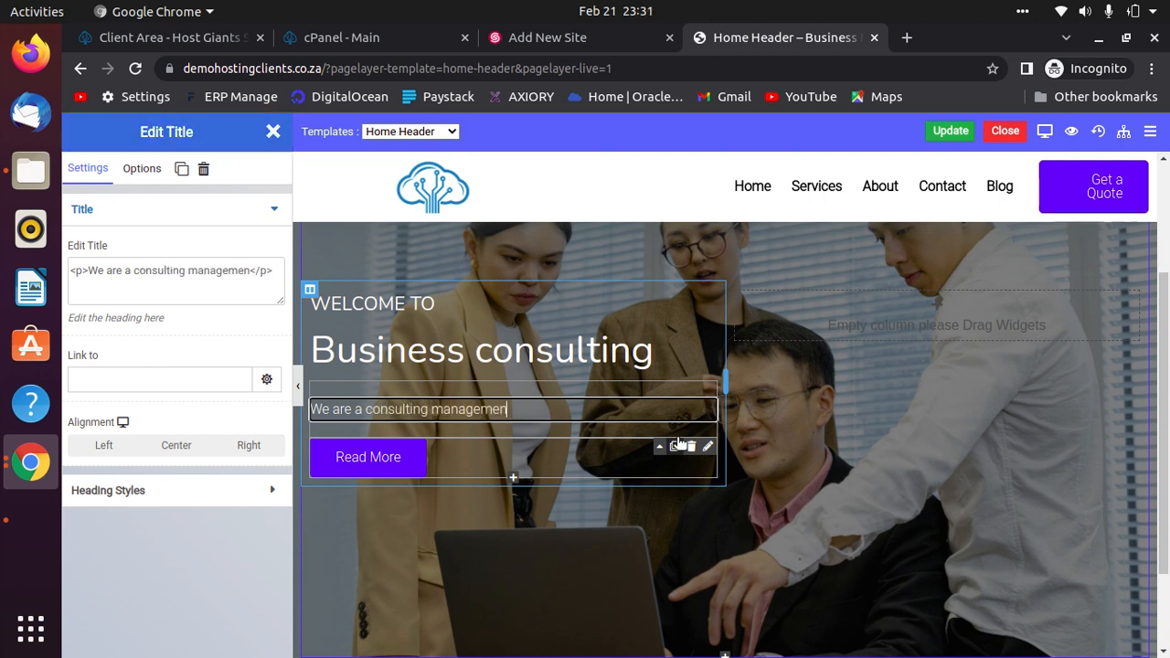
pyautogui.write('t compan')
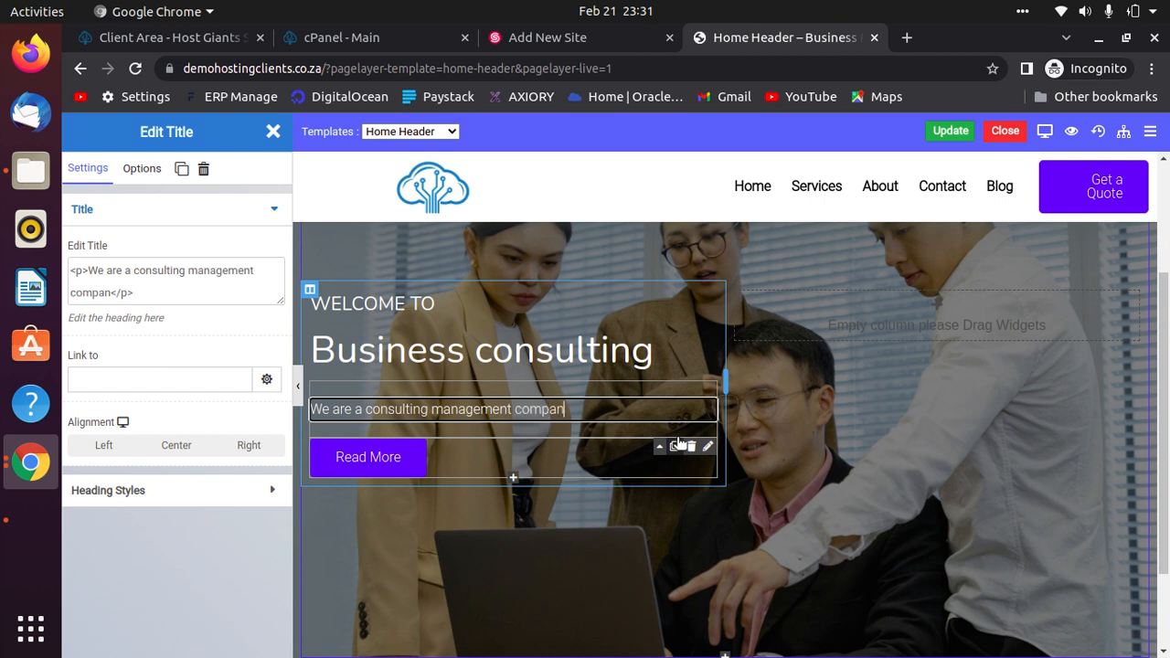
pyautogui.write('y in sout')
pyautogui.press('BackSpace')
pyautogui.press('BackSpace')
pyautogui.press('BackSpace')
pyautogui.press('BackSpace')
pyautogui.write('South ')
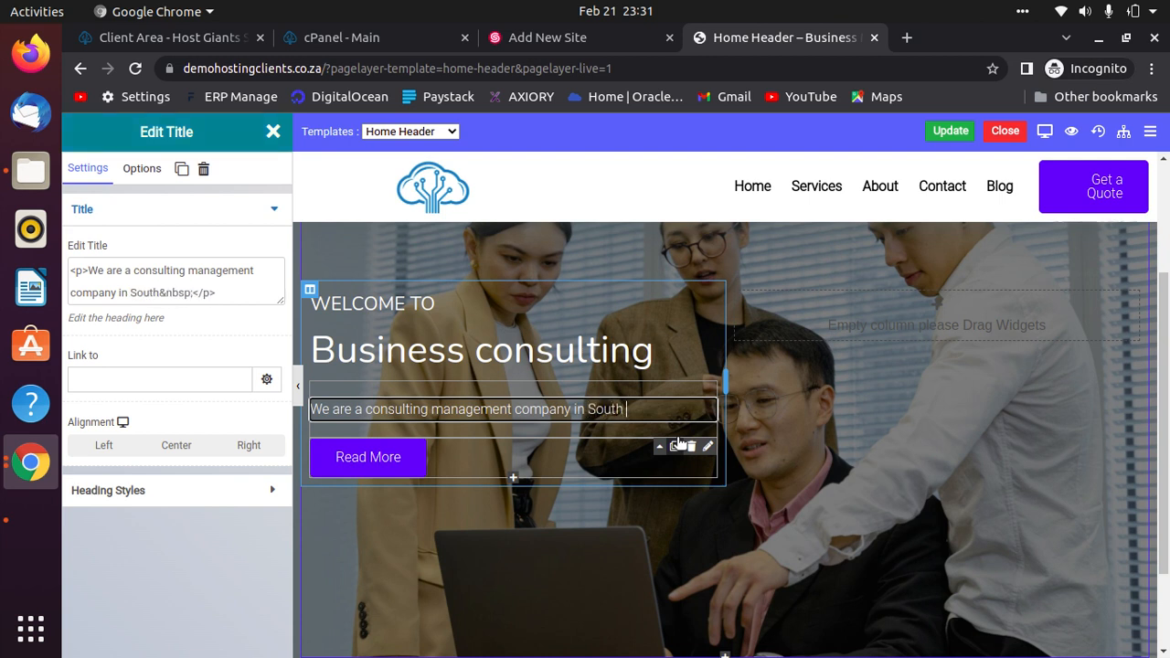
pyautogui.write('Africa')
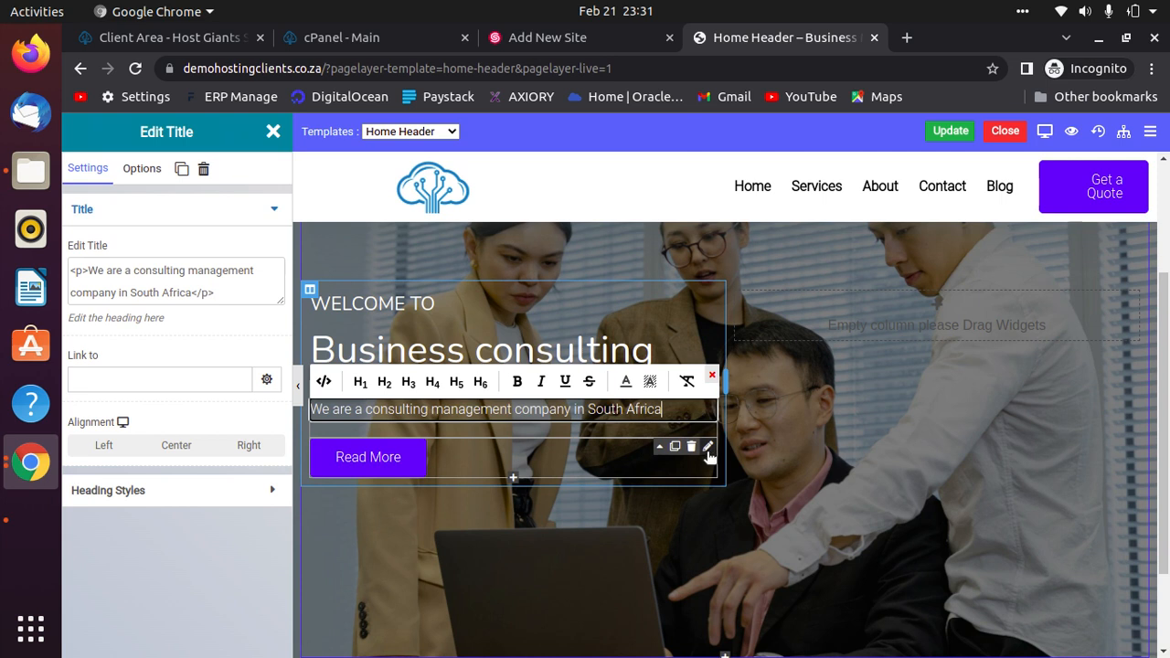
pyautogui.click(708, 449)
# Change the hero button's label from 'Read More' to 'Contact Us Now'.
pyautogui.click(708, 448)
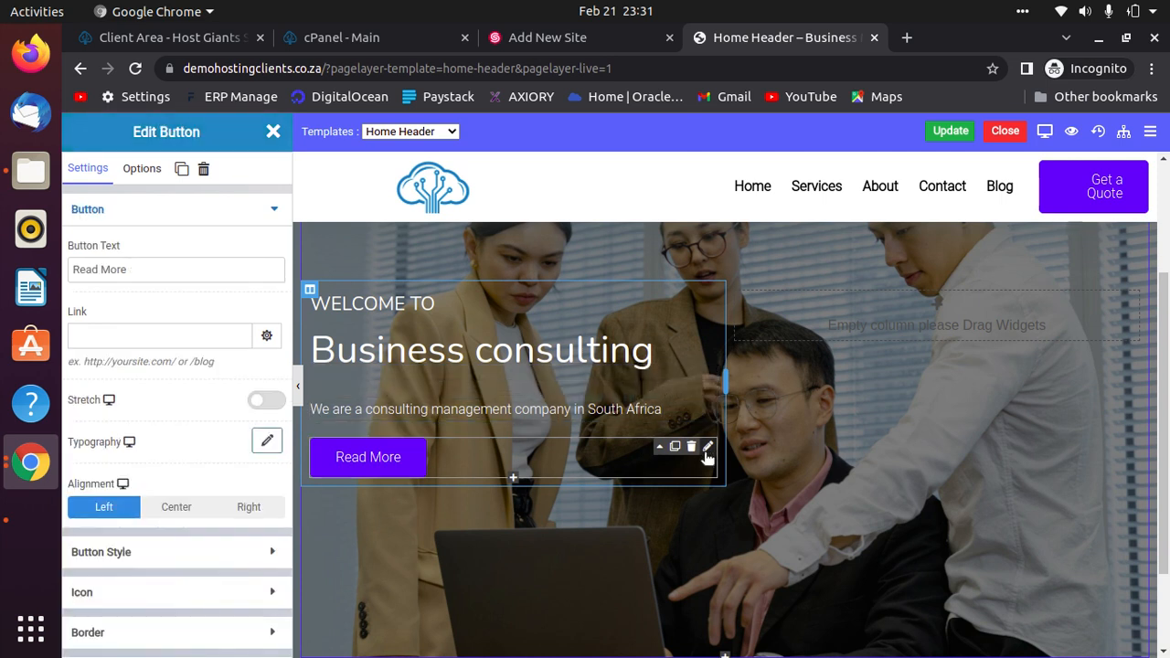
pyautogui.click(134, 270)
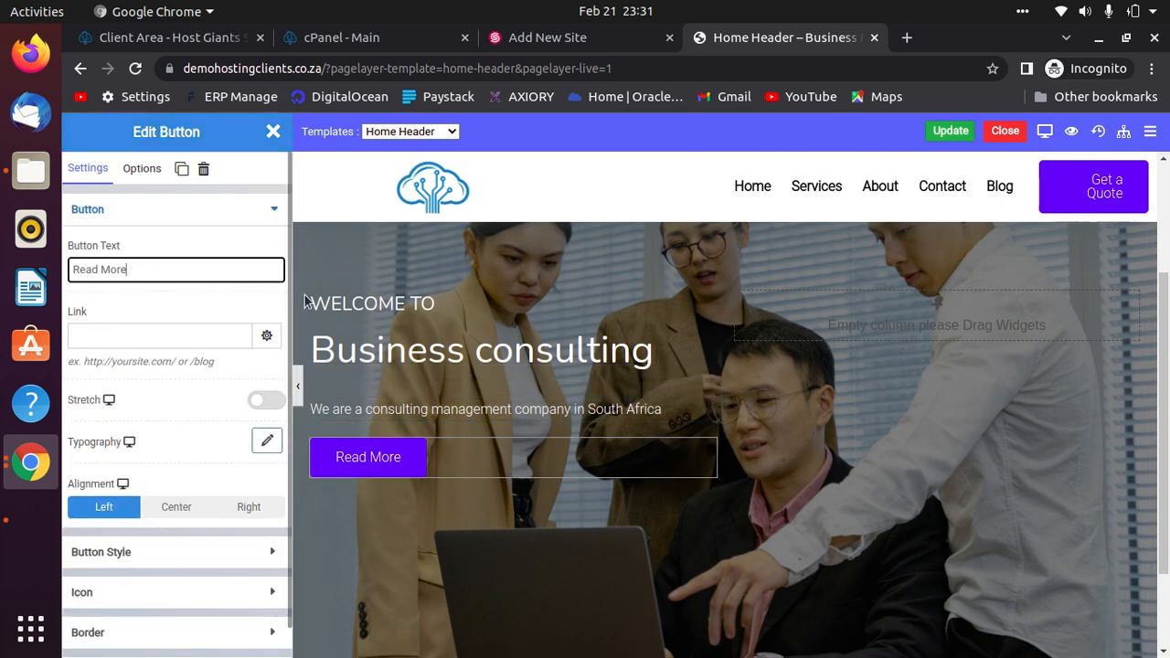
pyautogui.hotkey('ctrl', 'a')
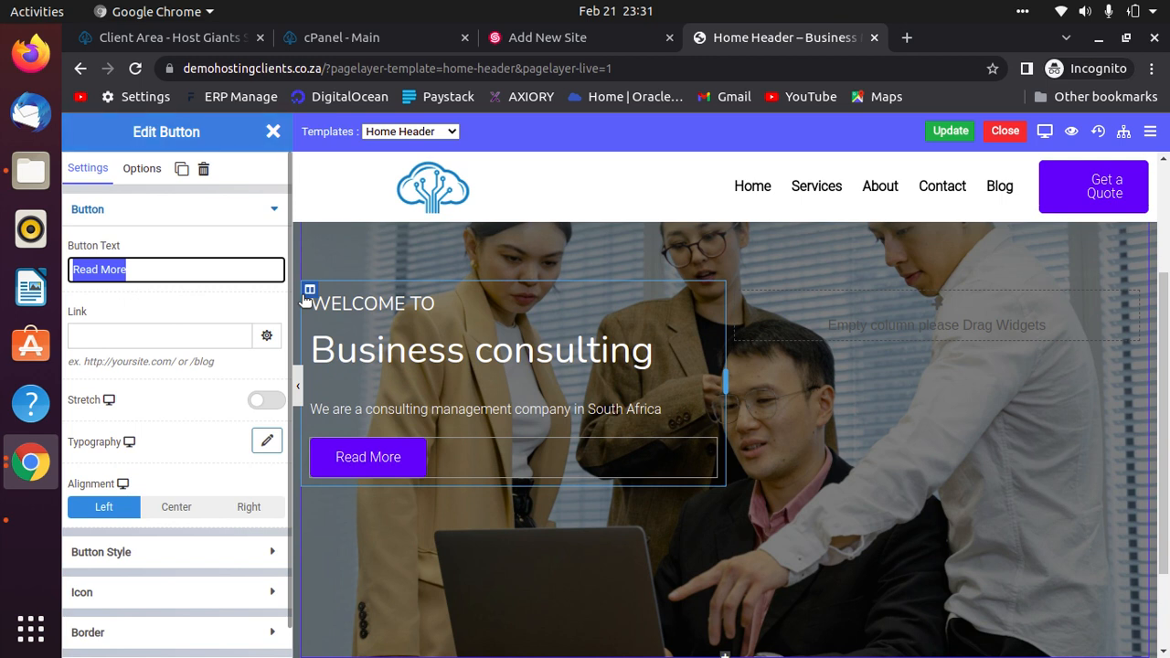
pyautogui.write('Constact')
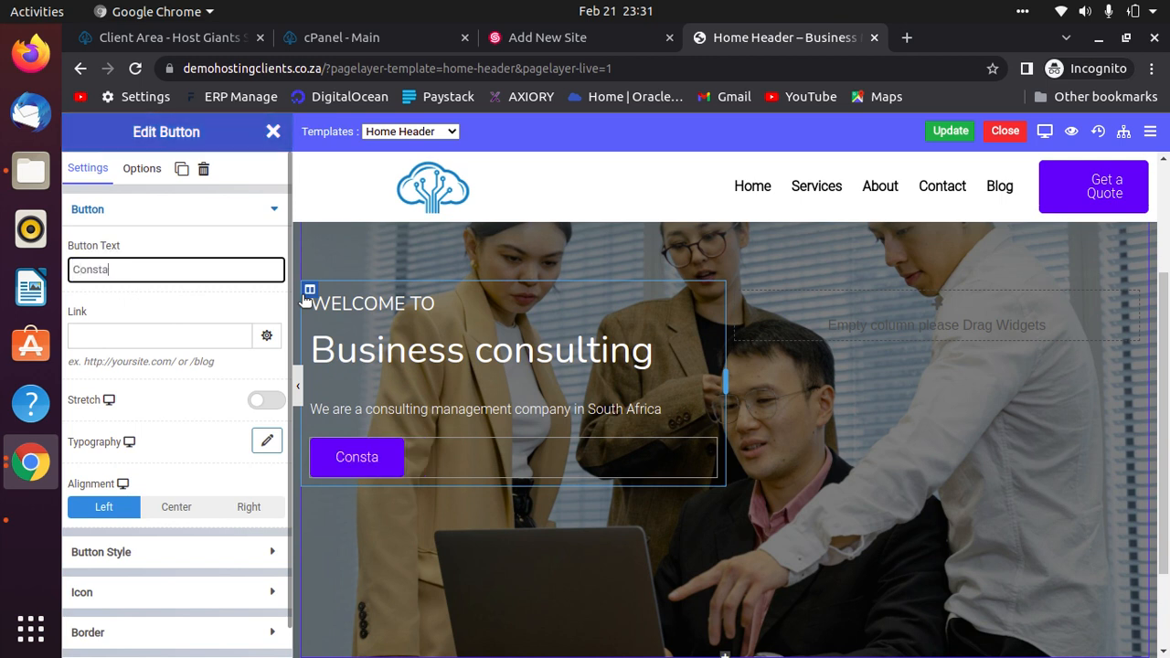
pyautogui.press('BackSpace')
pyautogui.press('BackSpace')
pyautogui.press('BackSpace')
pyautogui.press('BackSpace')
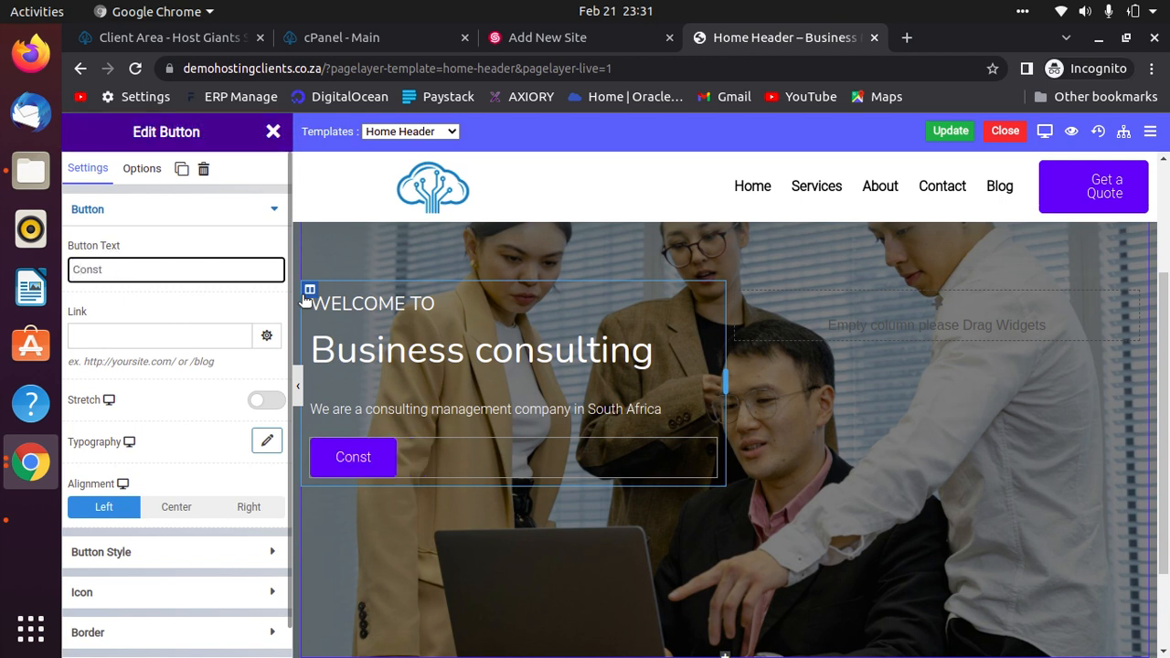
pyautogui.press('BackSpace')
pyautogui.write('tact Us Now')
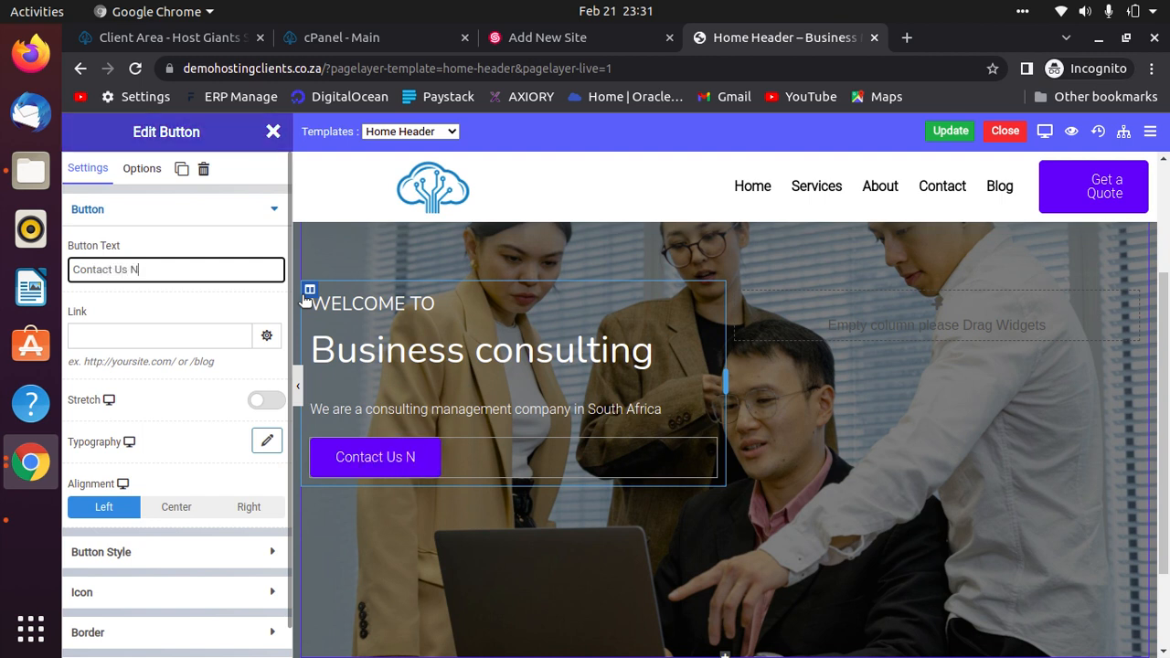
# Preview the page with the new button, save the Home Header template and close the editor.
pyautogui.click(299, 384)
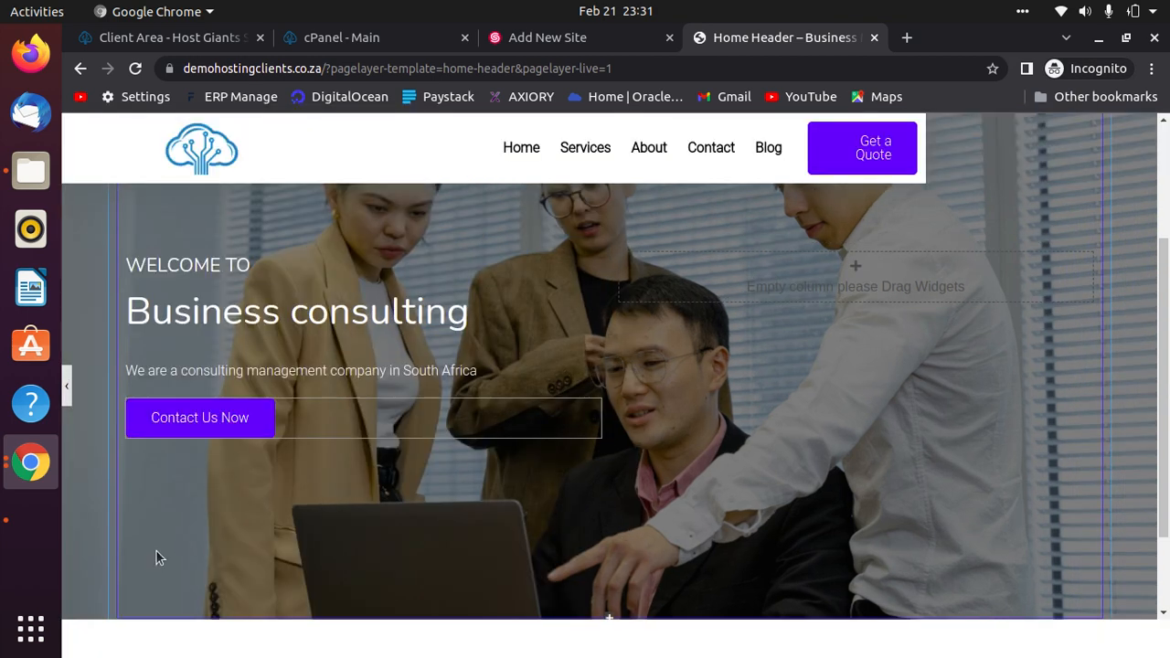
pyautogui.scroll(4, 849, 357)
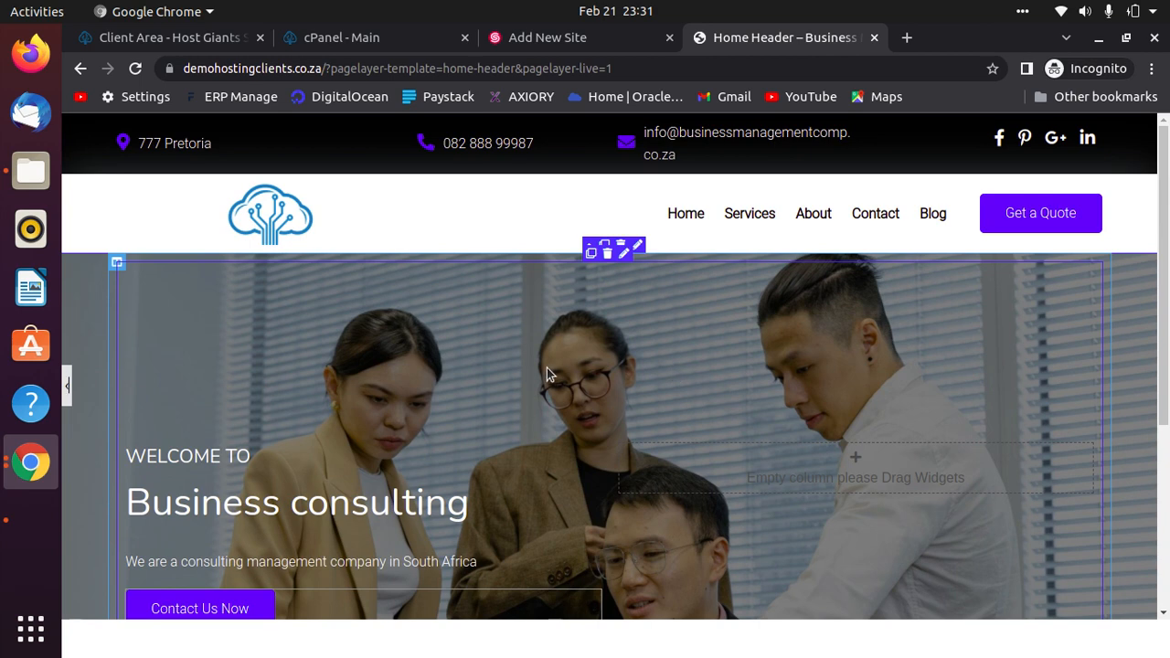
pyautogui.click(67, 388)
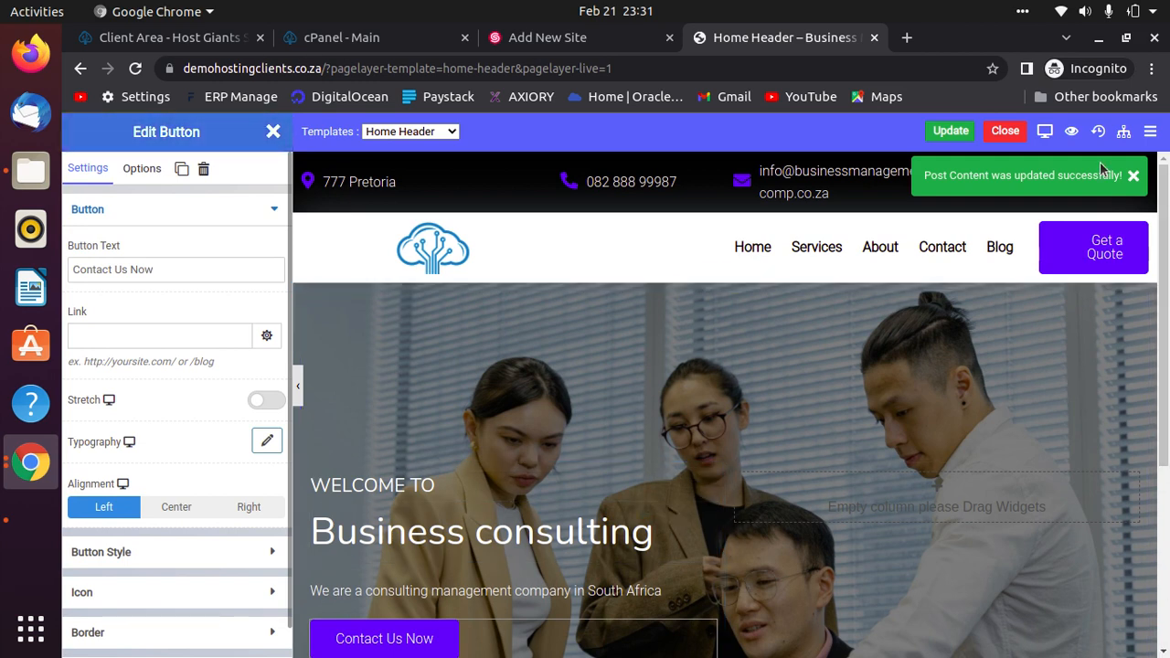
pyautogui.scroll(-3, 917, 548)
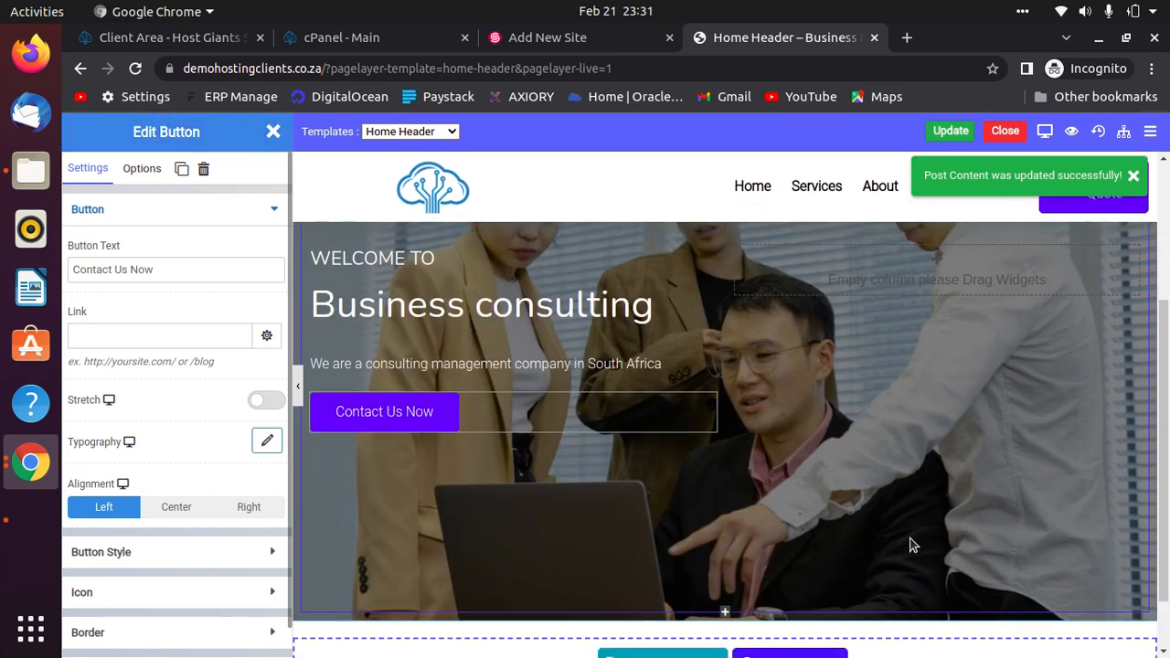
pyautogui.scroll(3, 917, 548)
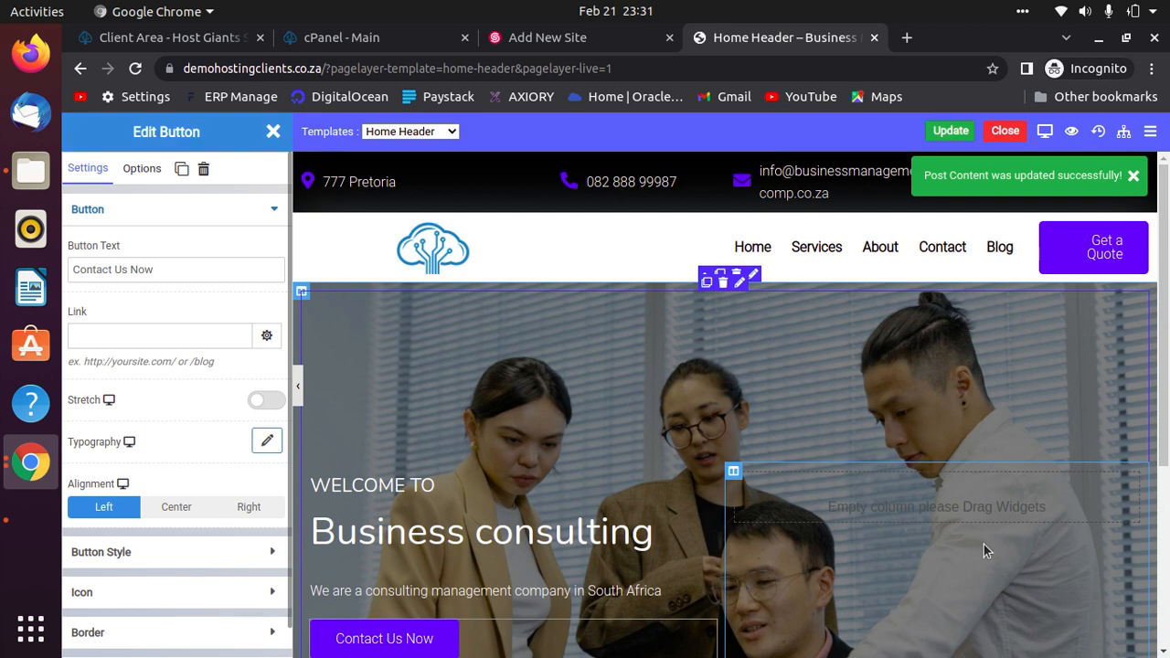
pyautogui.scroll(-4, 983, 546)
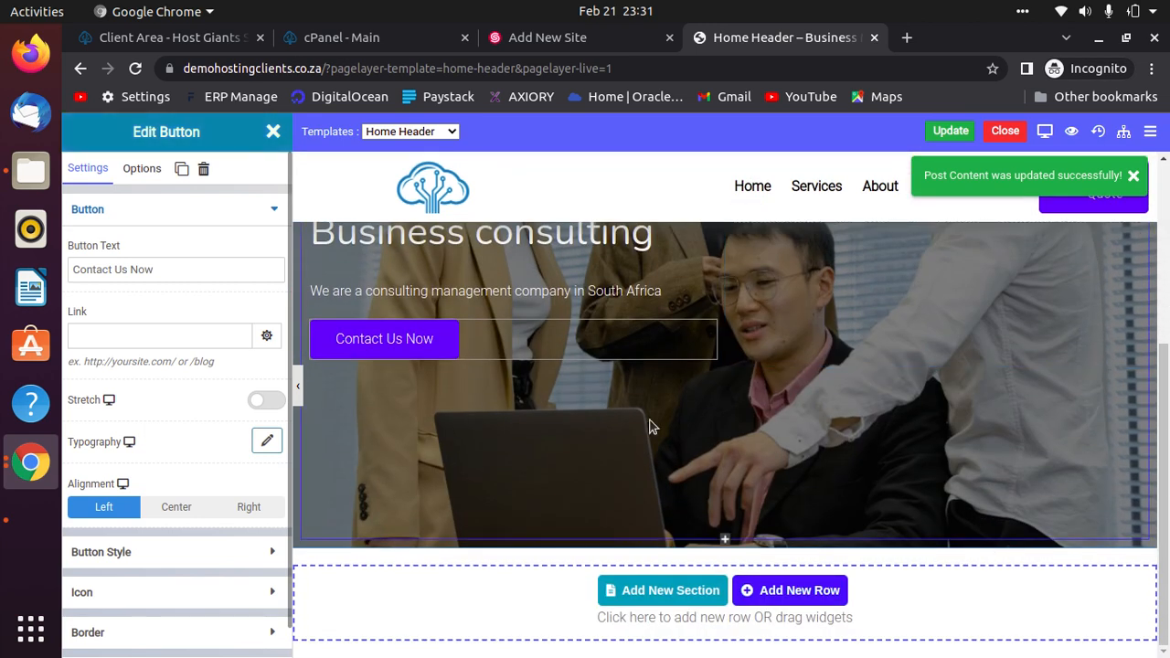
pyautogui.scroll(4, 650, 426)
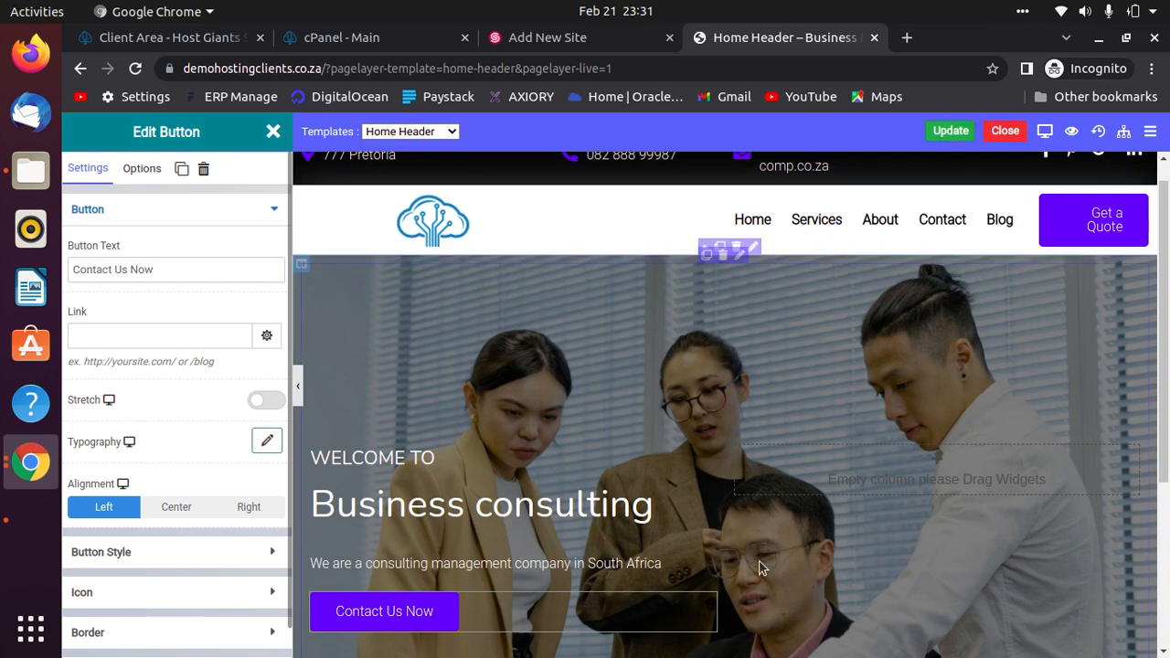
pyautogui.scroll(1, 760, 561)
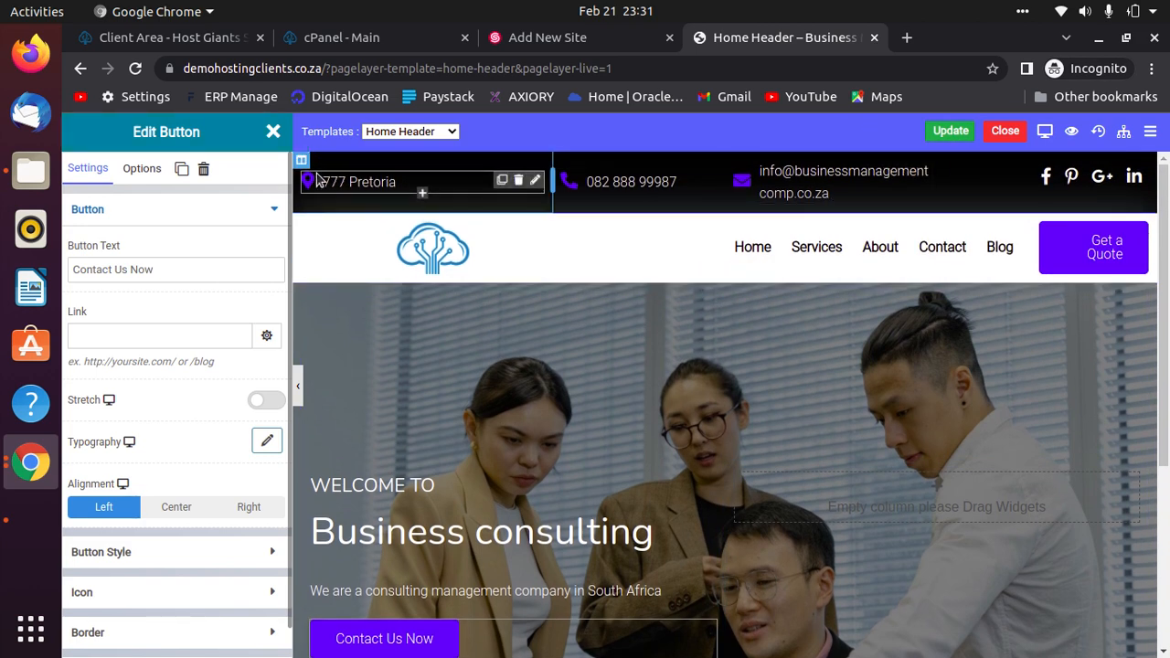
pyautogui.click(1005, 129)
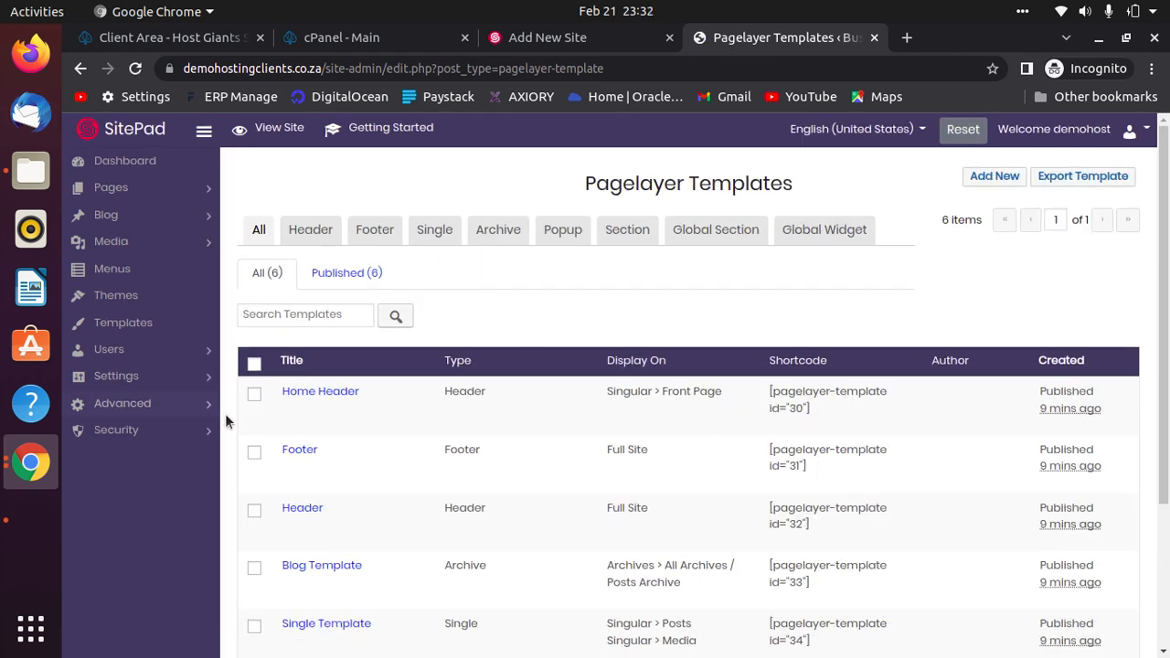
# Open Settings > General and scroll through the site title, tagline, address, date and time options.
pyautogui.click(196, 384)
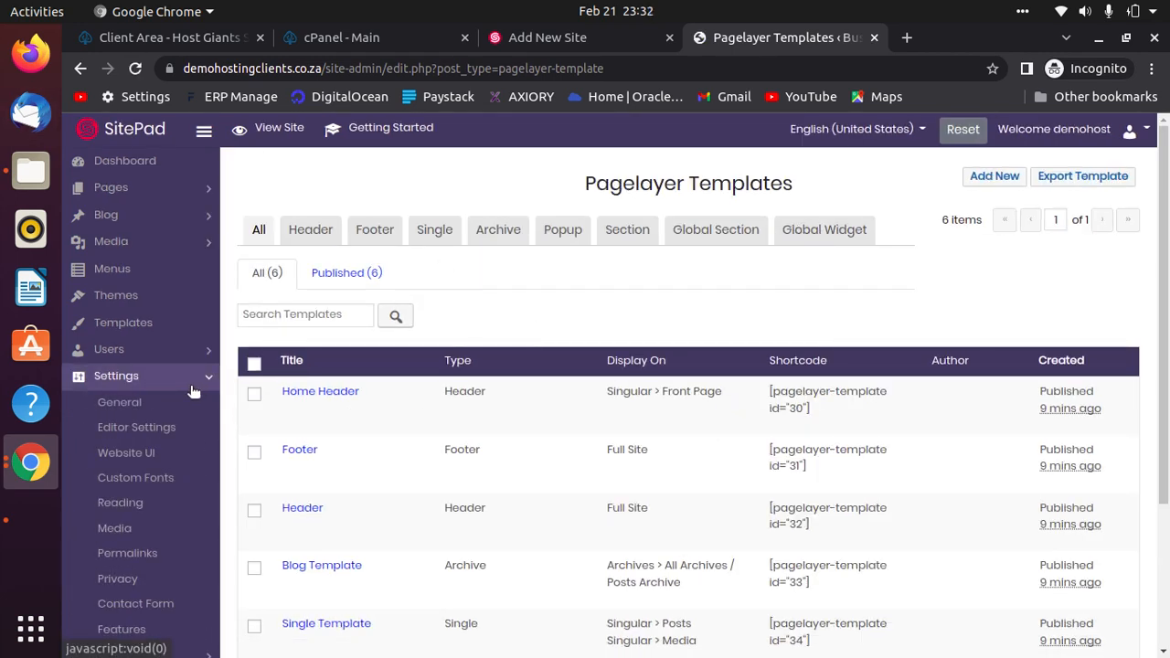
pyautogui.click(186, 405)
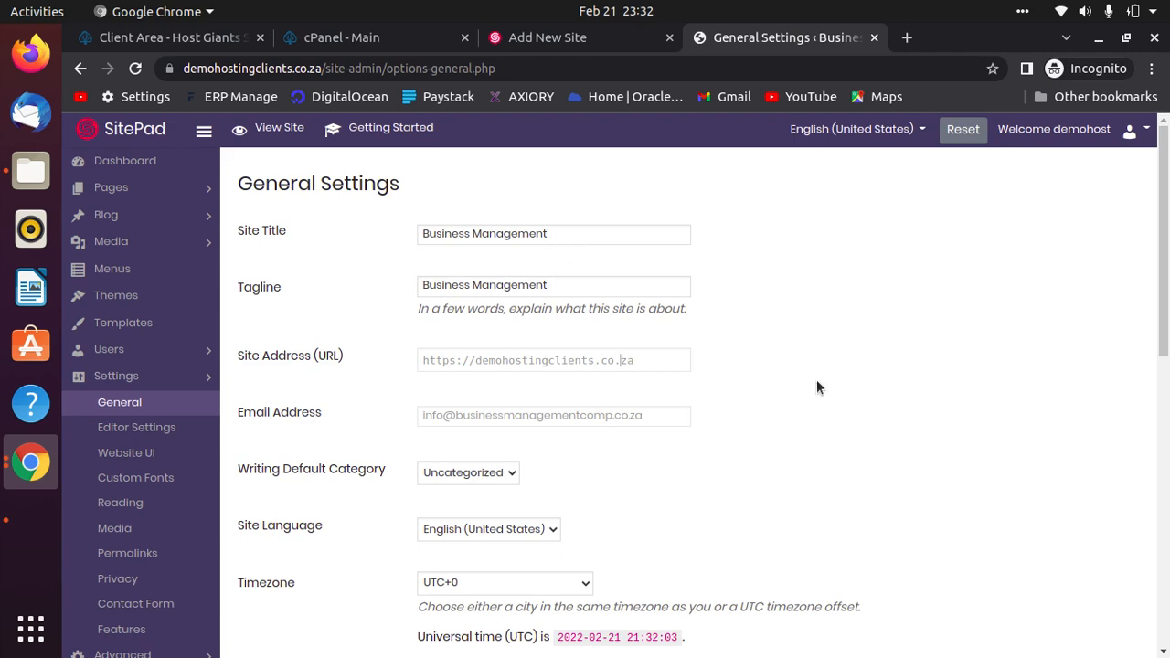
pyautogui.scroll(-2, 797, 482)
pyautogui.scroll(-10, 792, 483)
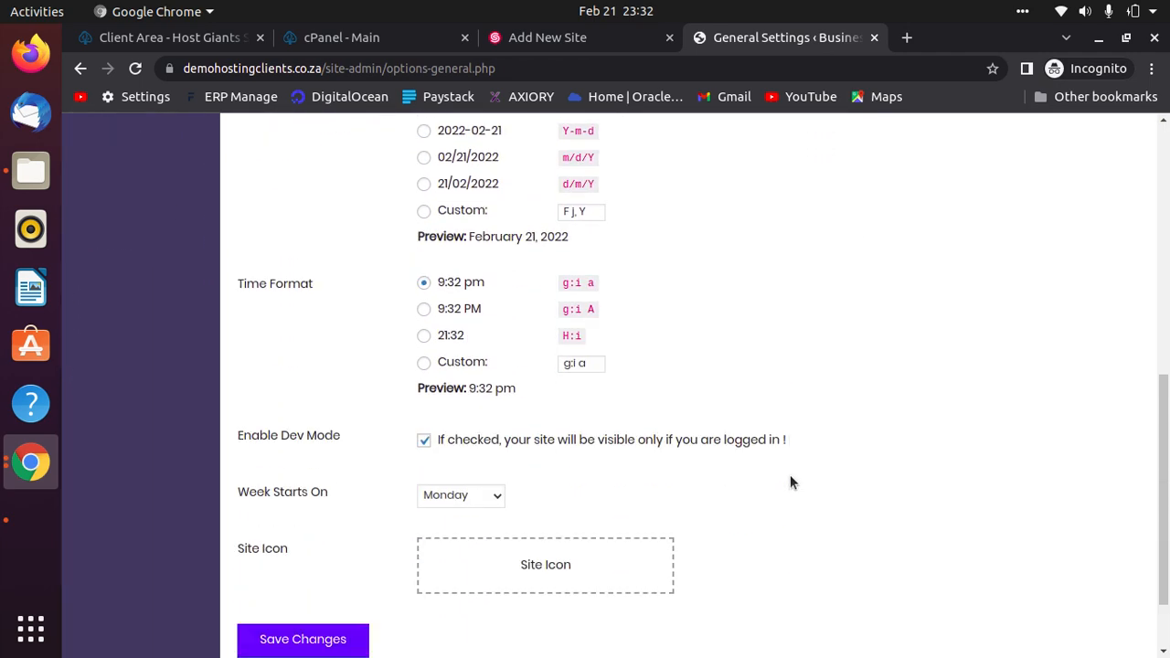
pyautogui.scroll(8, 792, 481)
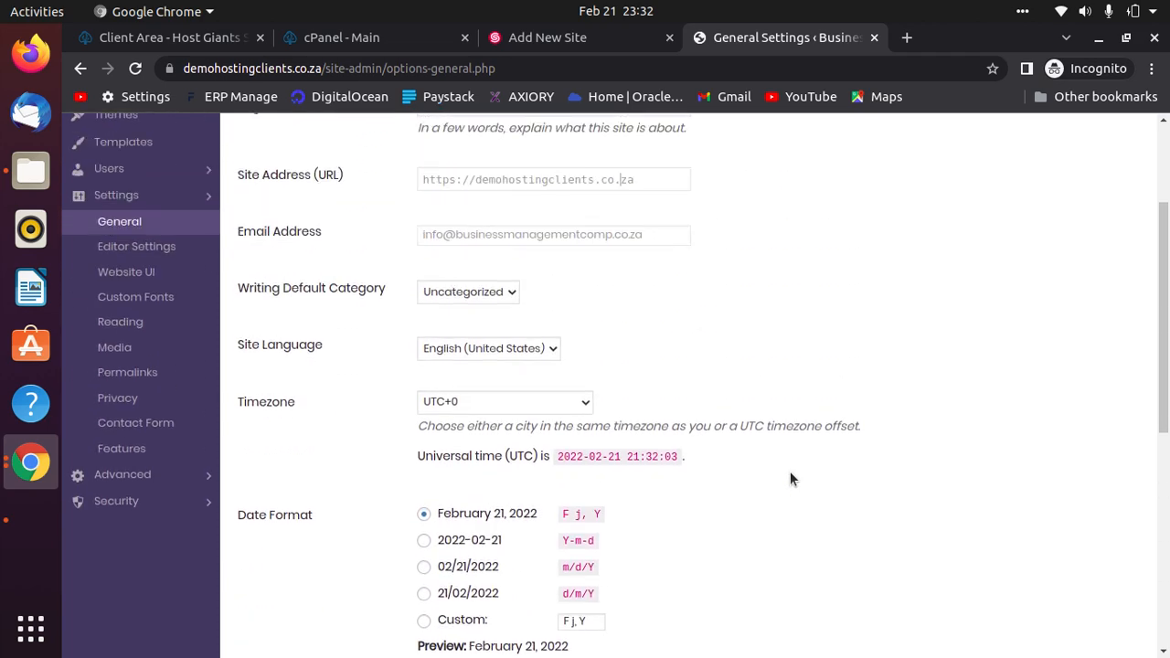
pyautogui.scroll(4, 792, 480)
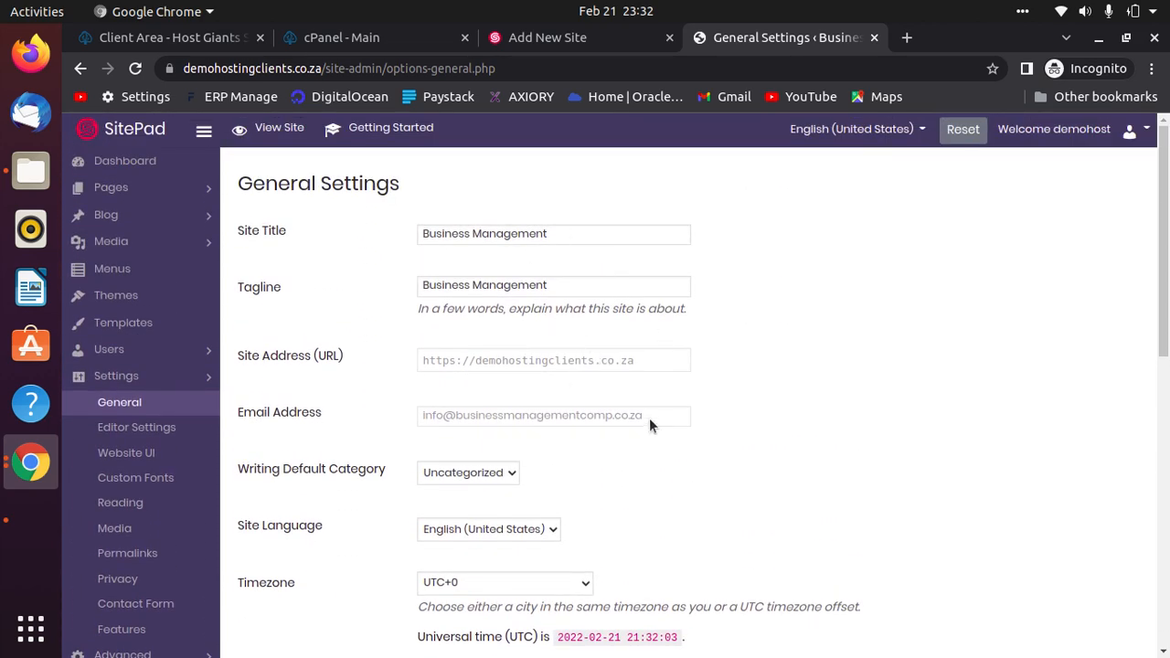
# Open the Editor Settings Information fields and change the street number in the business address.
pyautogui.click(151, 436)
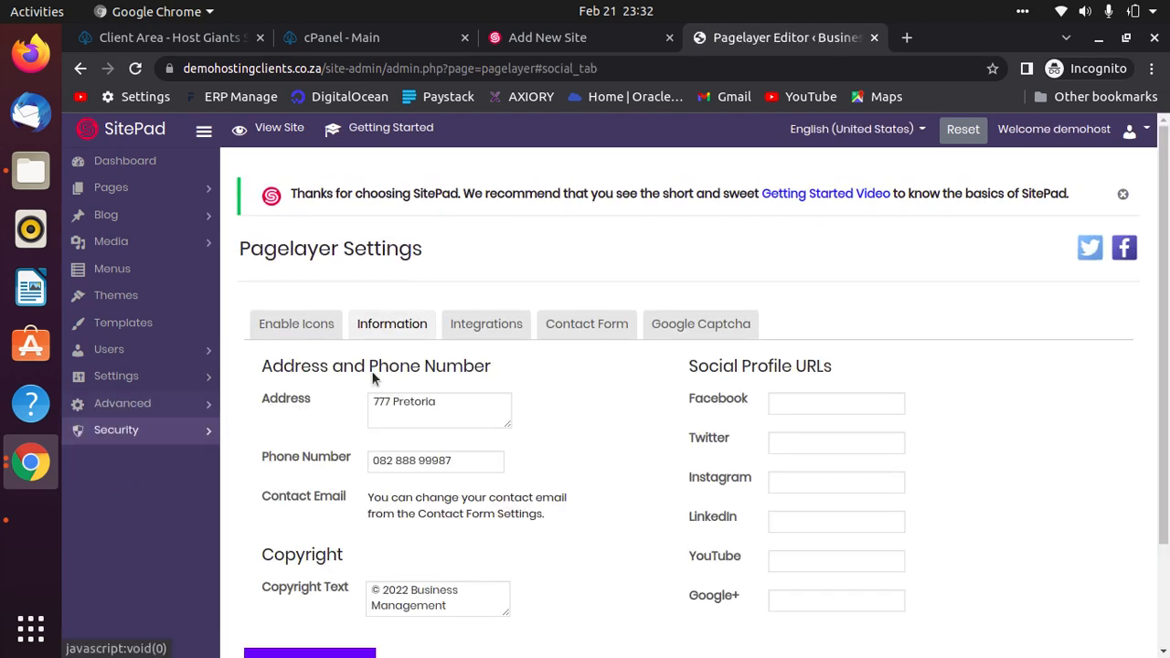
pyautogui.scroll(-3, 1121, 444)
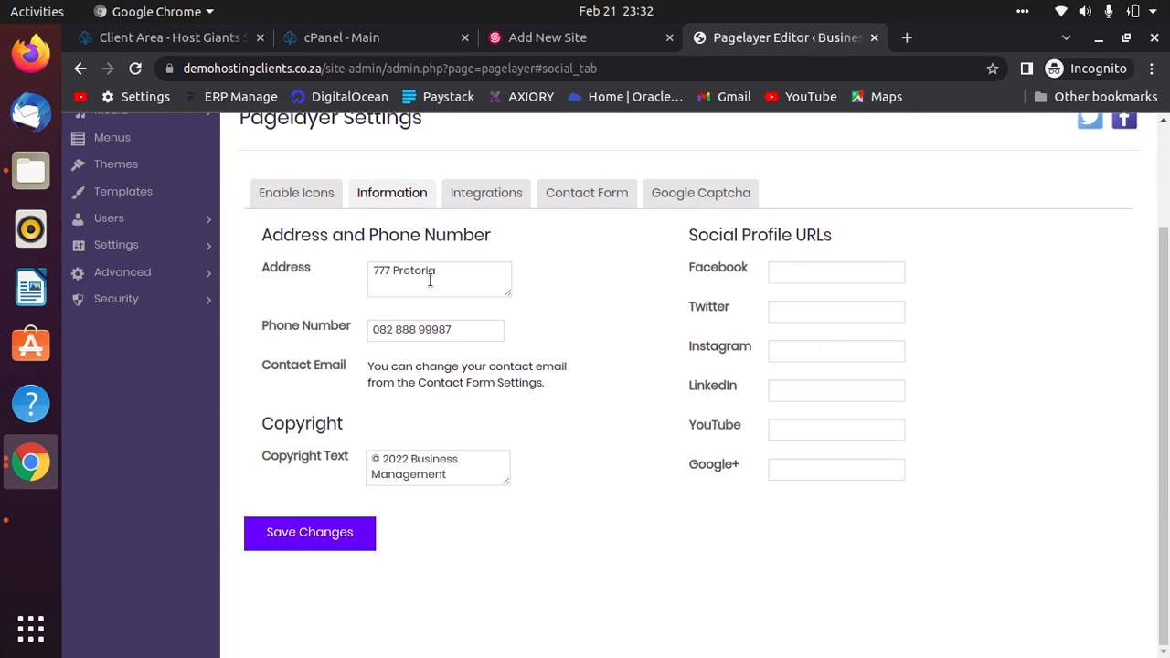
pyautogui.click(137, 247)
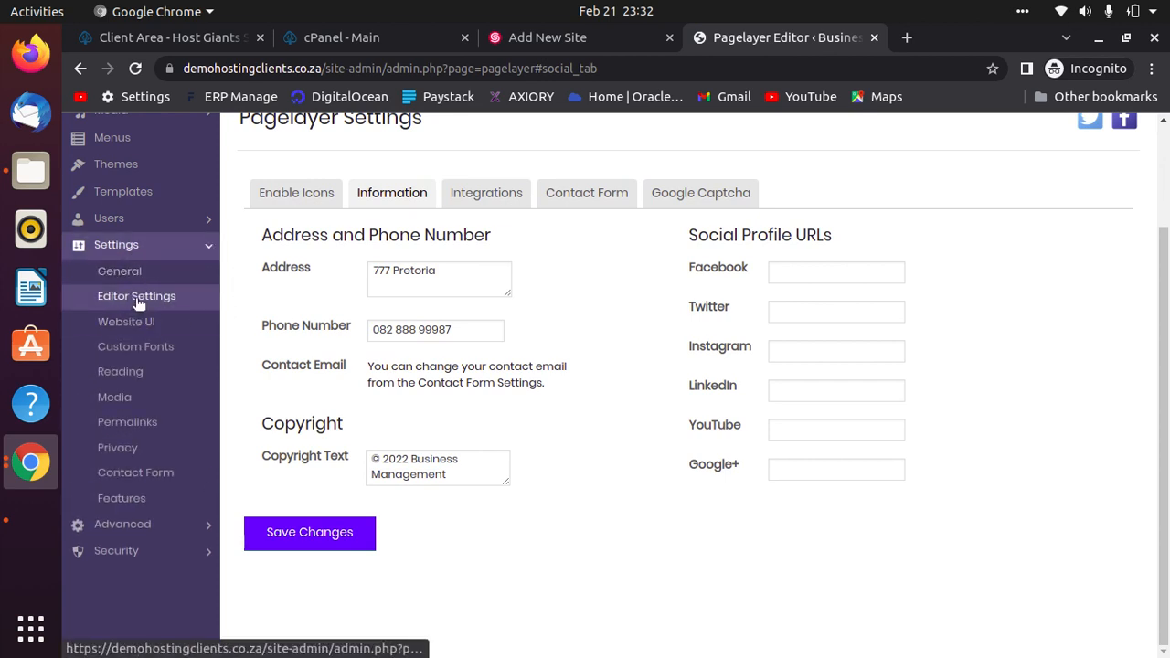
pyautogui.click(448, 275)
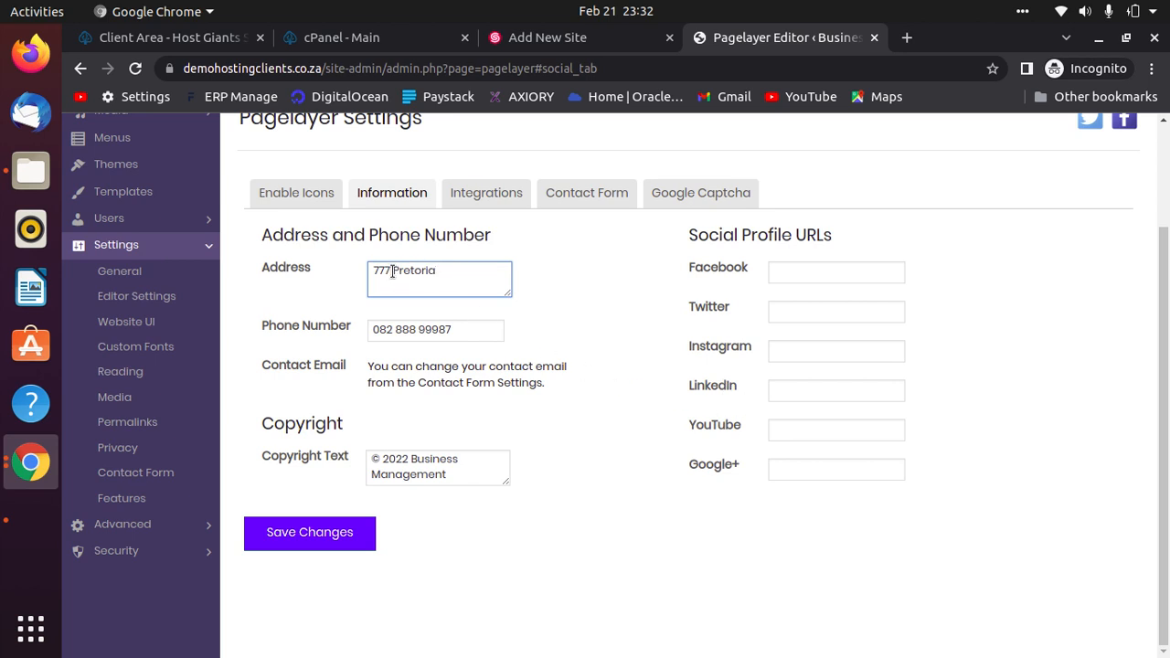
pyautogui.press('BackSpace')
pyautogui.press('BackSpace')
pyautogui.press('BackSpace')
pyautogui.press('BackSpace')
# Enter the new phone number, check the copyright and social link fields, and save the settings.
pyautogui.click(454, 331)
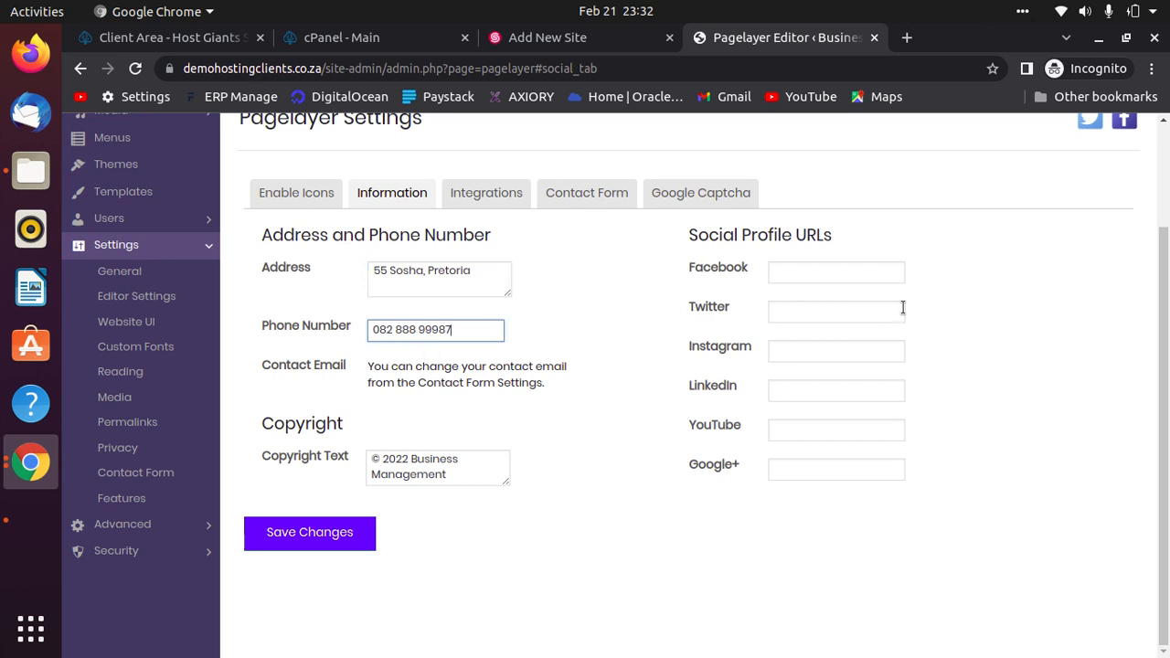
pyautogui.hotkey('ctrl', 'a')
pyautogui.write('072')
pyautogui.click(449, 477)
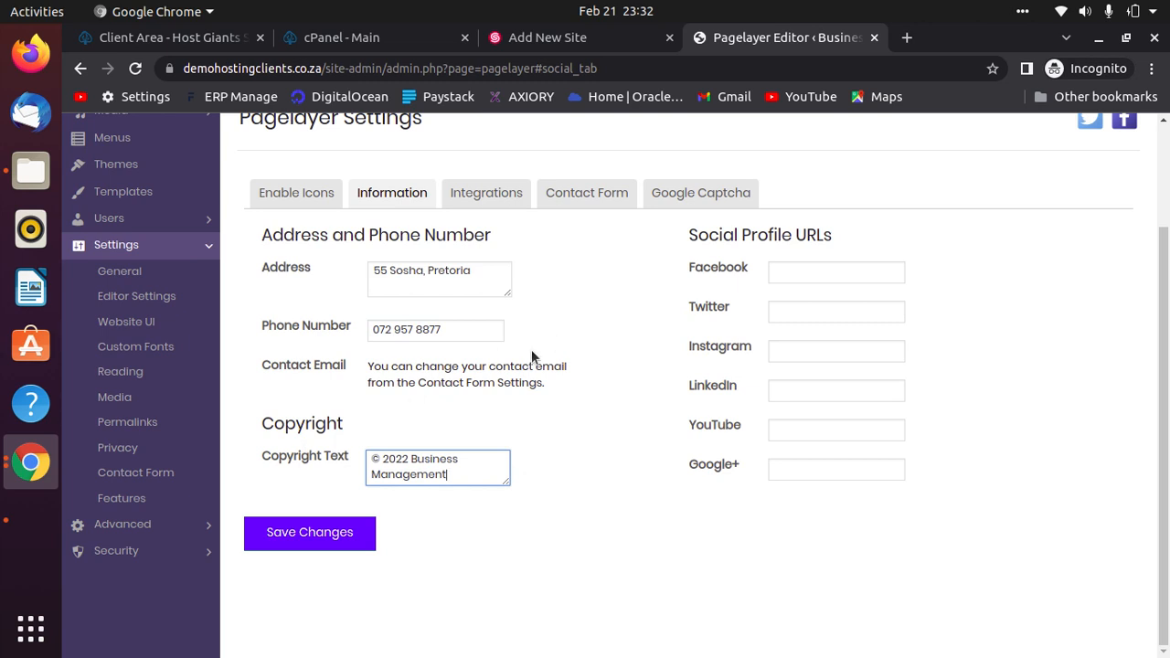
pyautogui.click(867, 272)
pyautogui.click(853, 311)
pyautogui.click(839, 267)
pyautogui.click(831, 350)
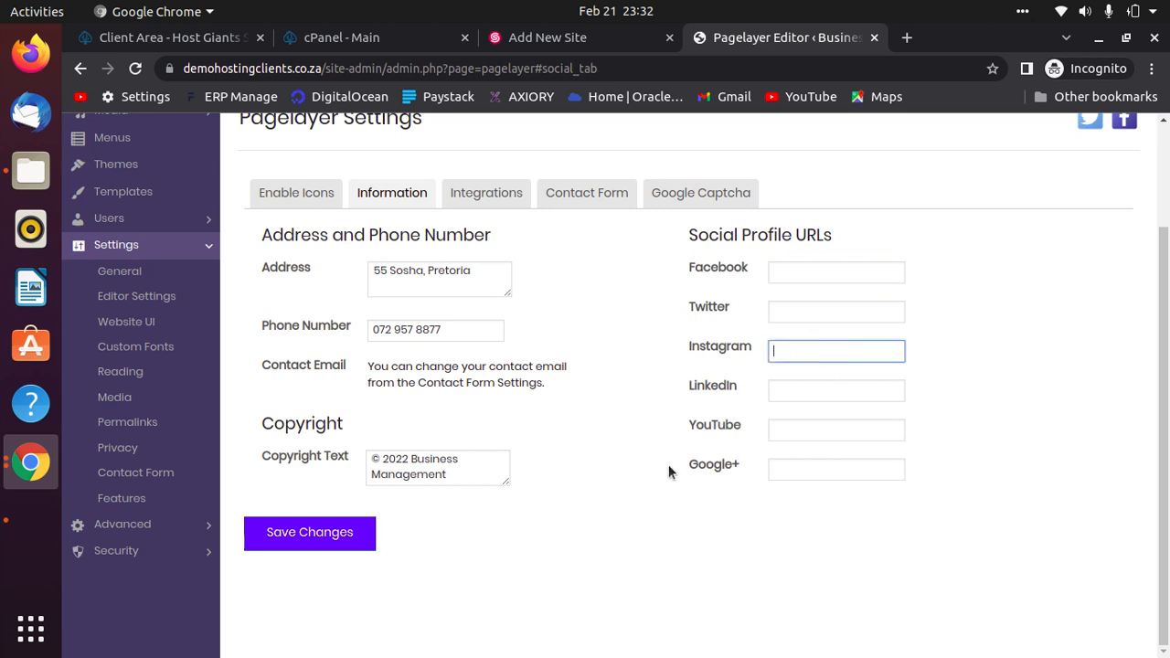
pyautogui.click(335, 536)
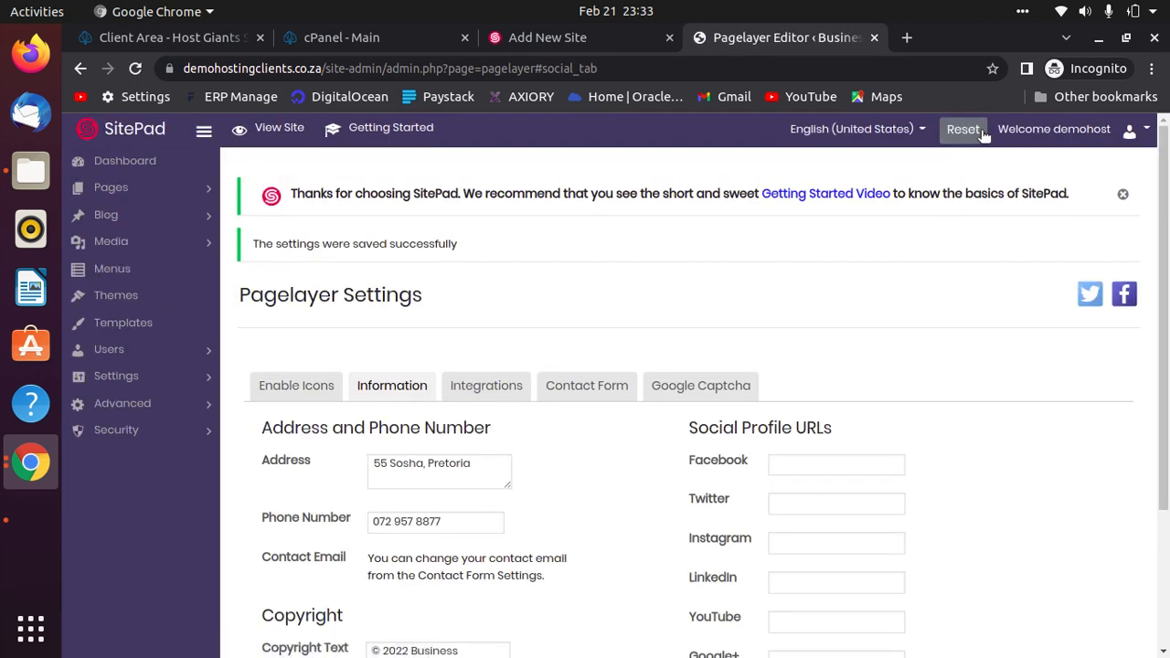
pyautogui.click(122, 192)
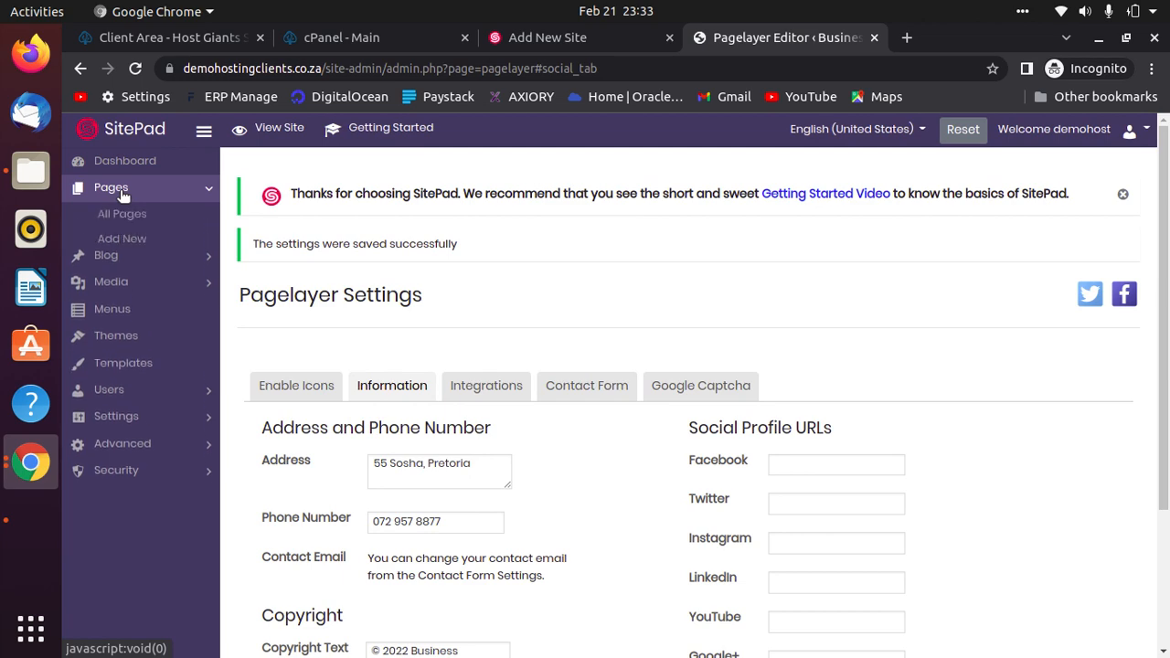
# View the live homepage with the new logo, Get a Quote button and hero text, then return to Setup Complete.
pyautogui.click(121, 218)
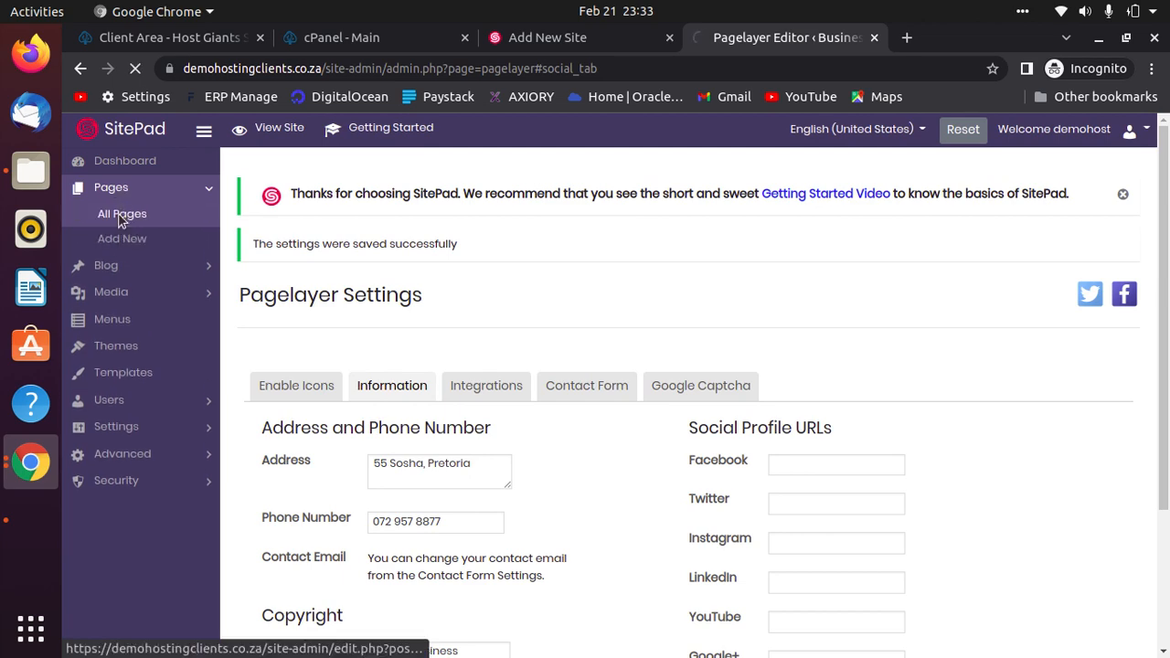
pyautogui.scroll(-2, 663, 571)
pyautogui.scroll(-4, 664, 571)
pyautogui.scroll(-4, 1087, 469)
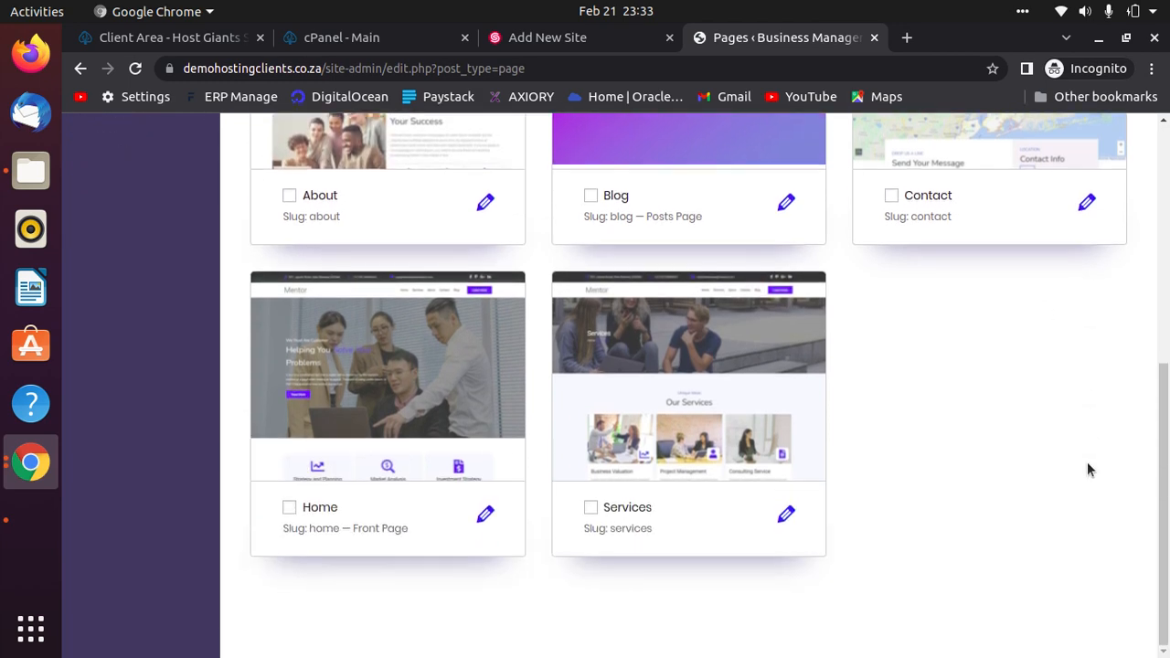
pyautogui.moveTo(415, 404)
pyautogui.click(313, 371)
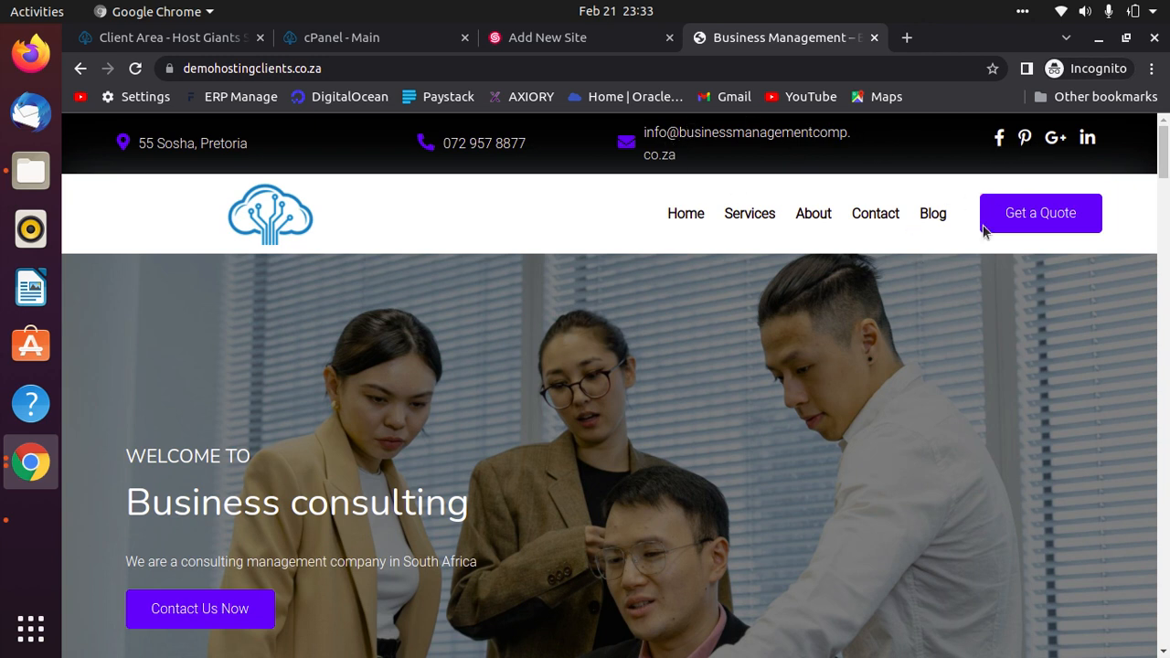
pyautogui.scroll(-3, 411, 613)
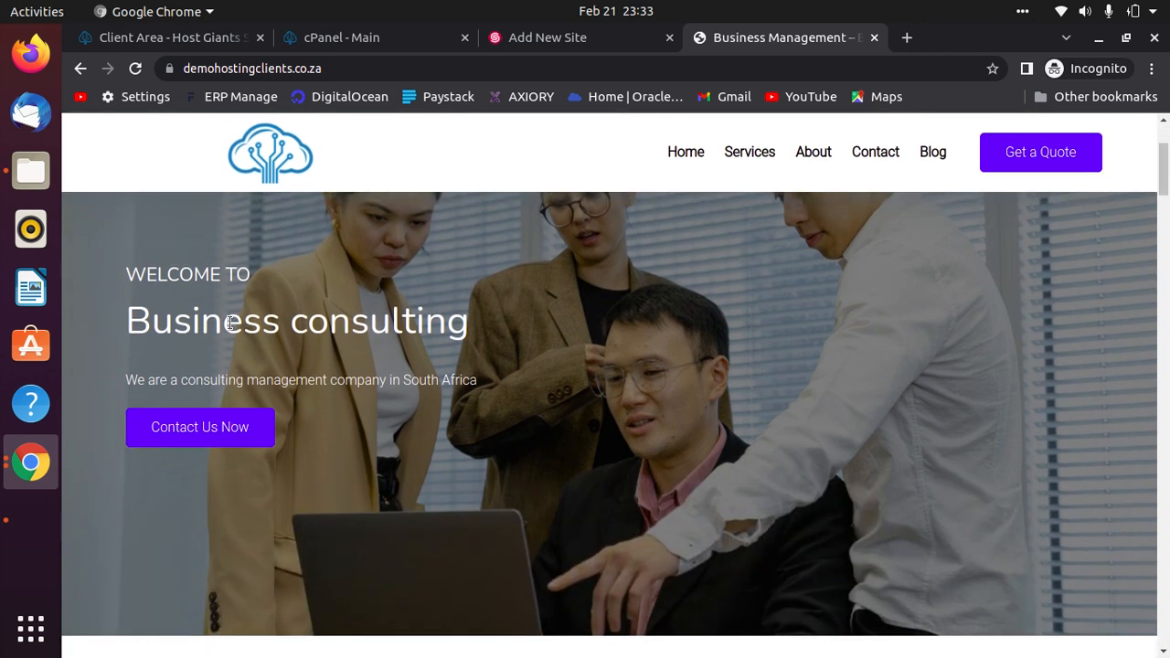
pyautogui.scroll(-5, 436, 528)
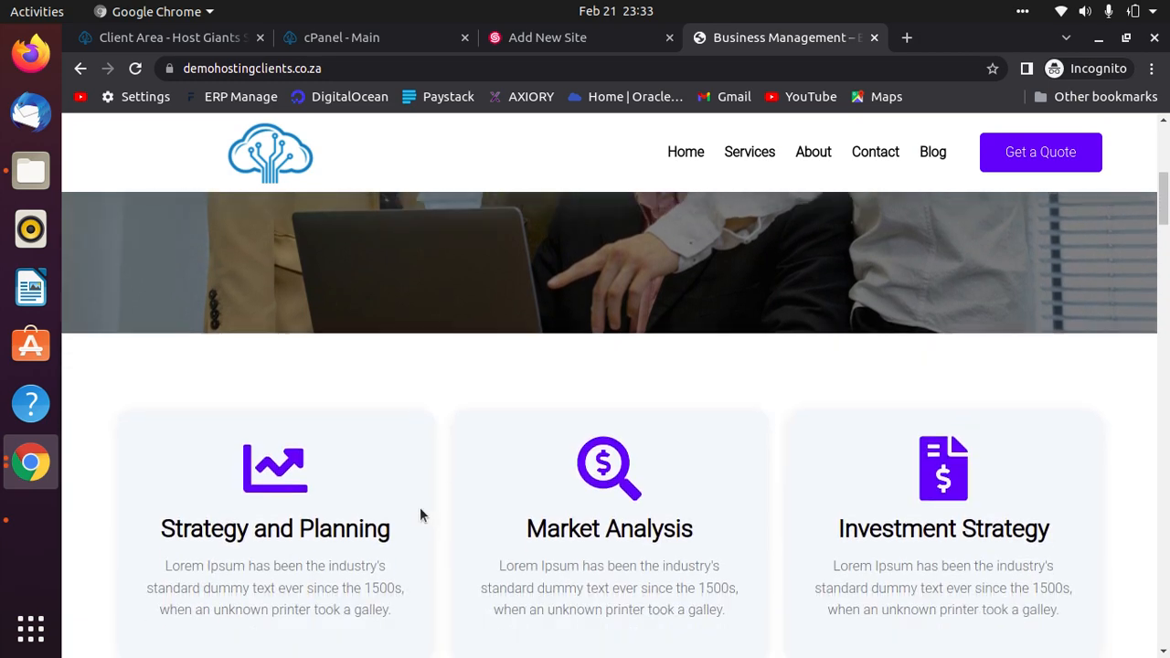
pyautogui.scroll(3, 501, 374)
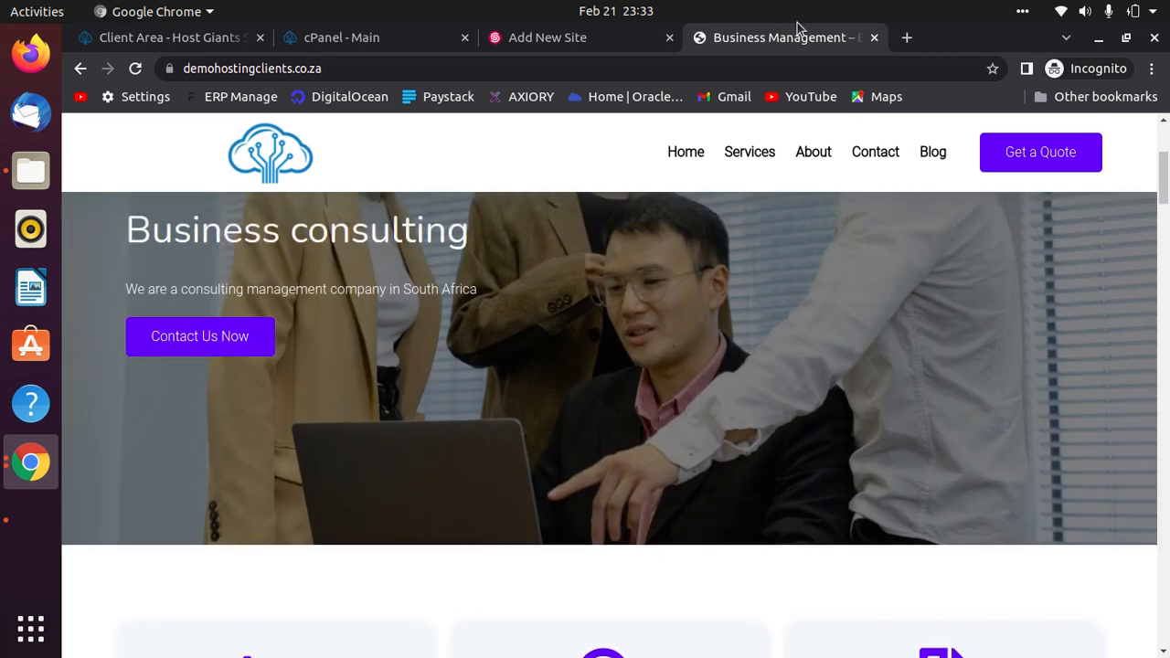
pyautogui.click(547, 38)
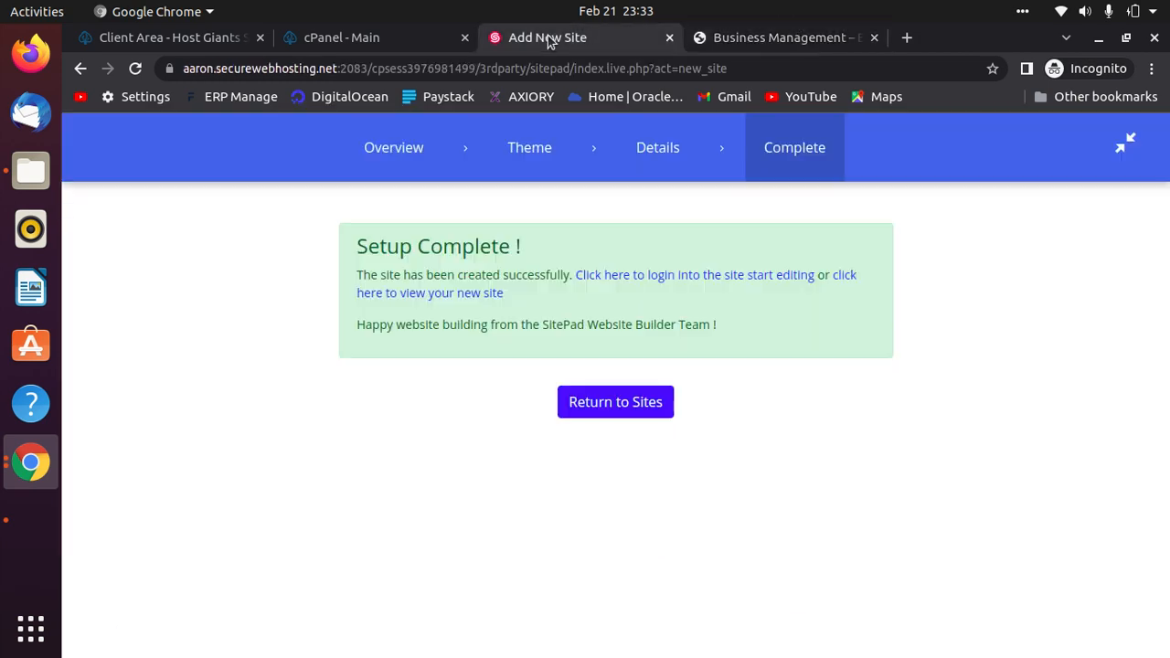
# Go back to the Business Management site's pages and open Home in the live editor.
pyautogui.click(794, 37)
pyautogui.click(80, 69)
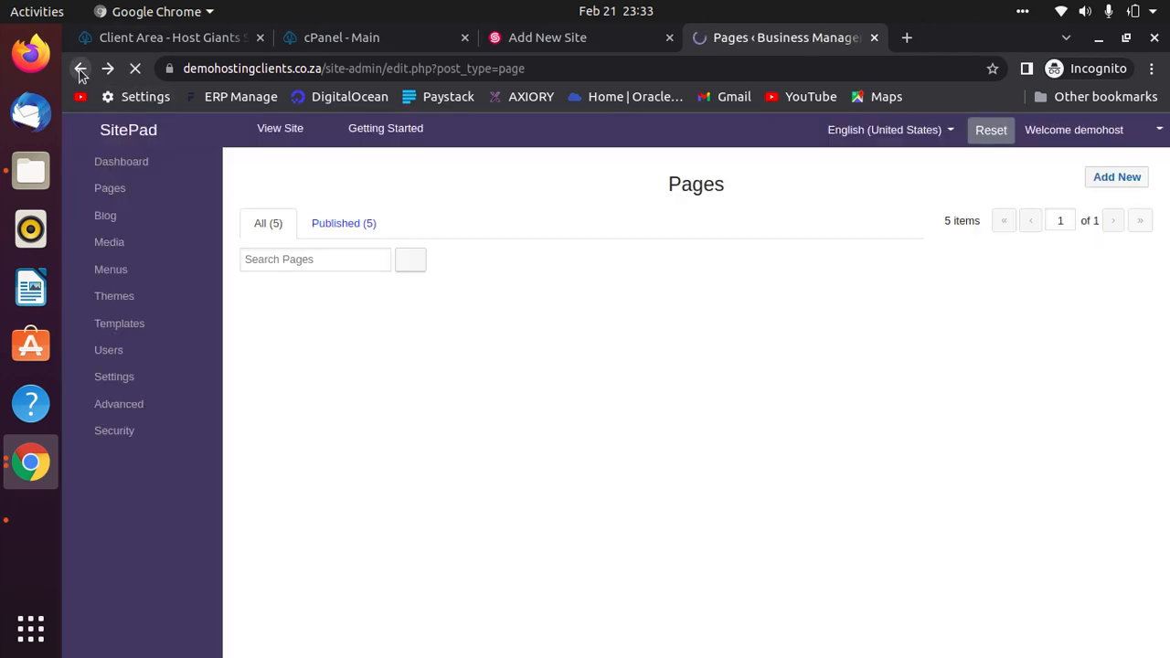
pyautogui.moveTo(449, 468)
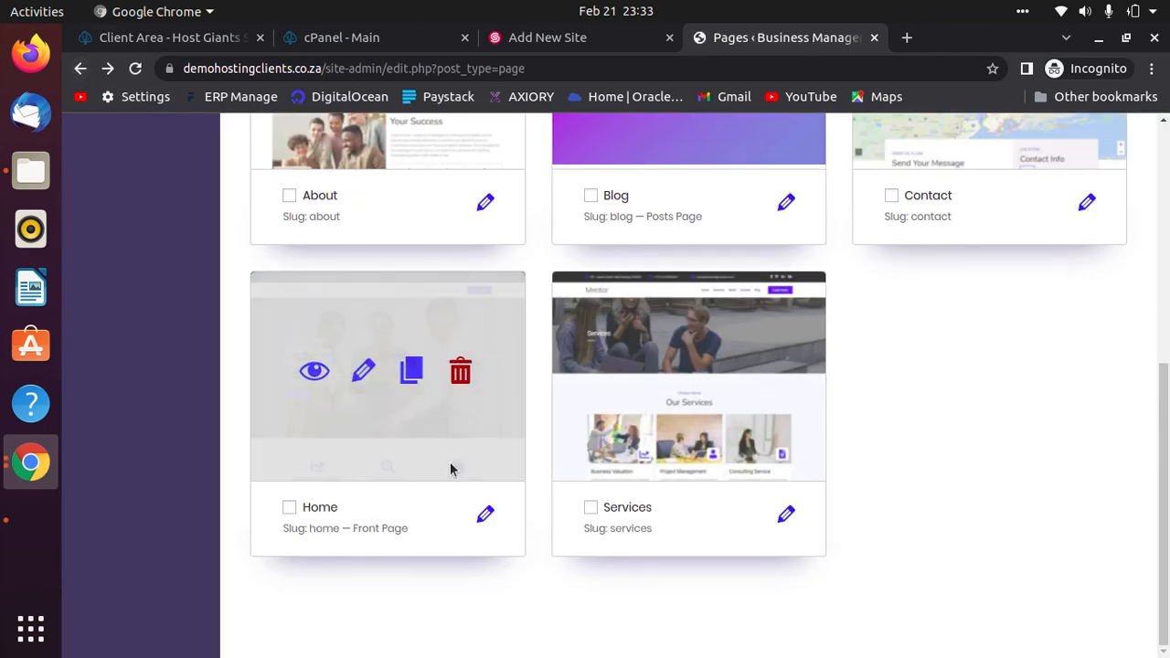
pyautogui.click(484, 514)
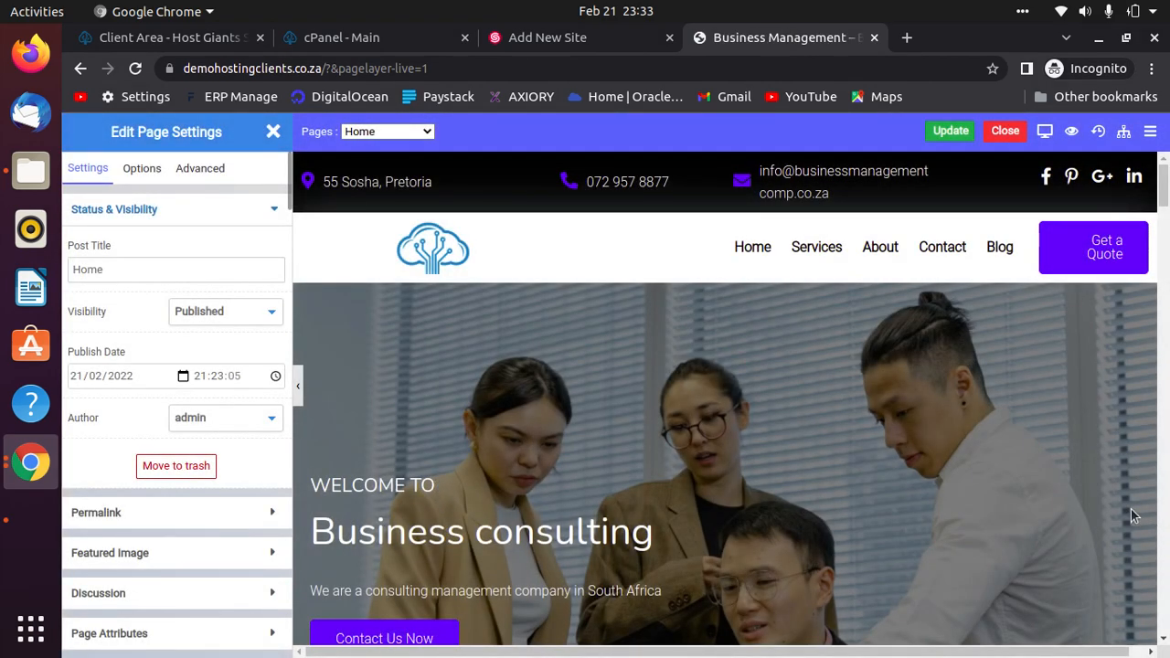
pyautogui.scroll(-5, 989, 452)
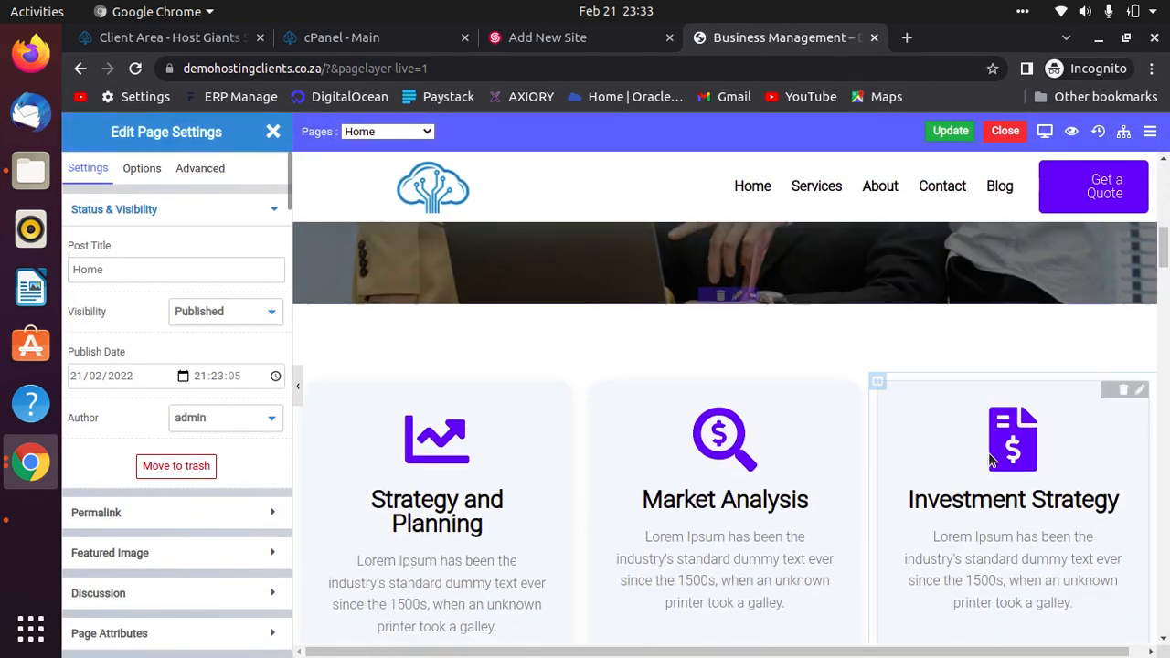
pyautogui.scroll(-3, 988, 451)
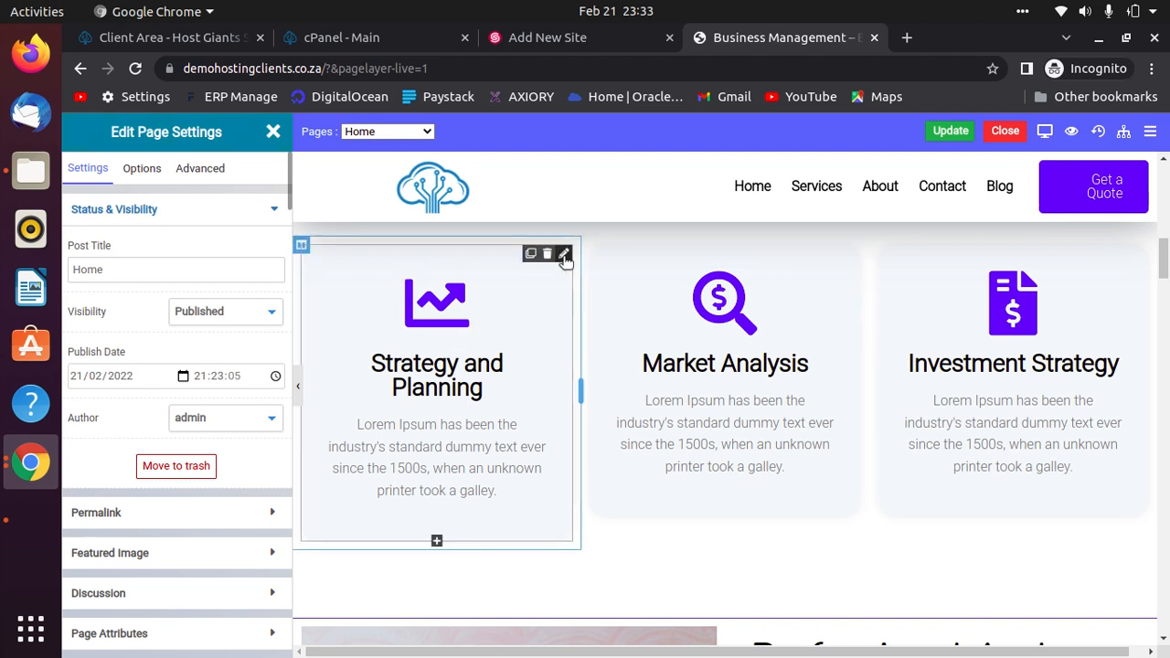
# Give the Strategy and Planning card the address-book icon and the Market Analysis card the ad icon.
pyautogui.click(500, 349)
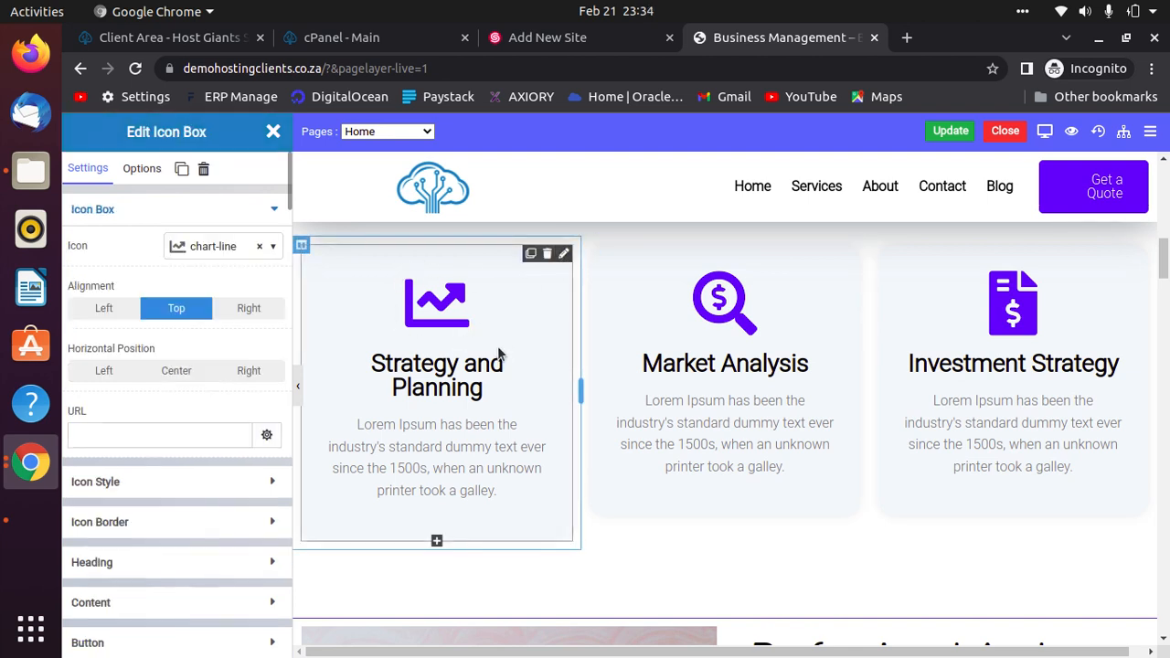
pyautogui.click(224, 246)
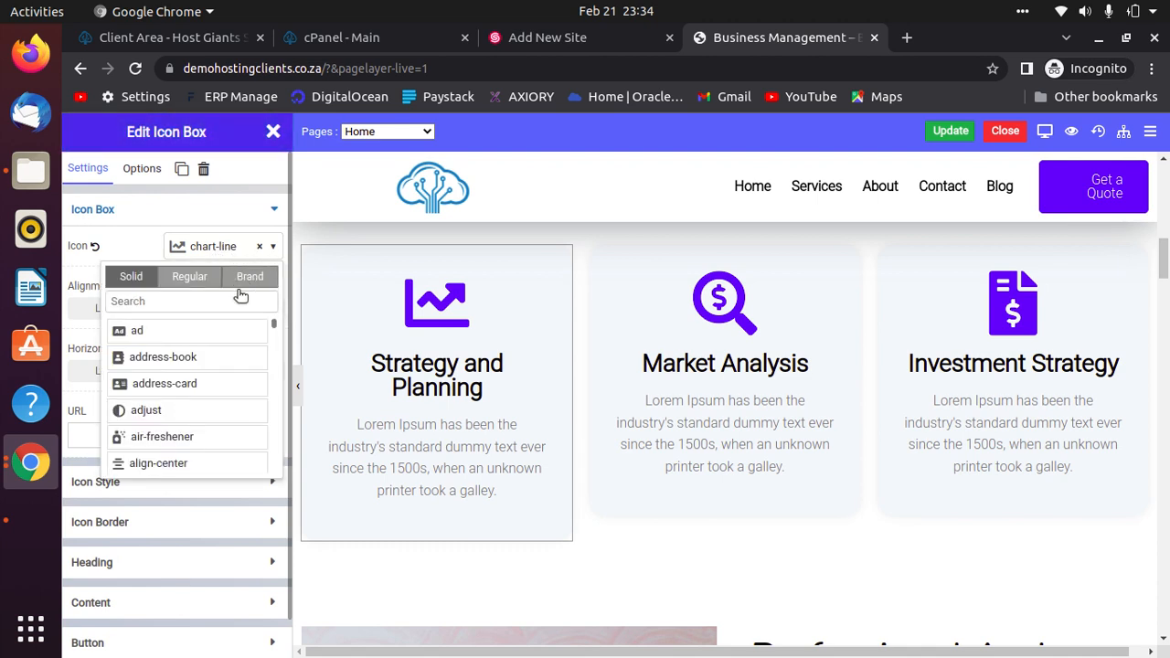
pyautogui.click(206, 358)
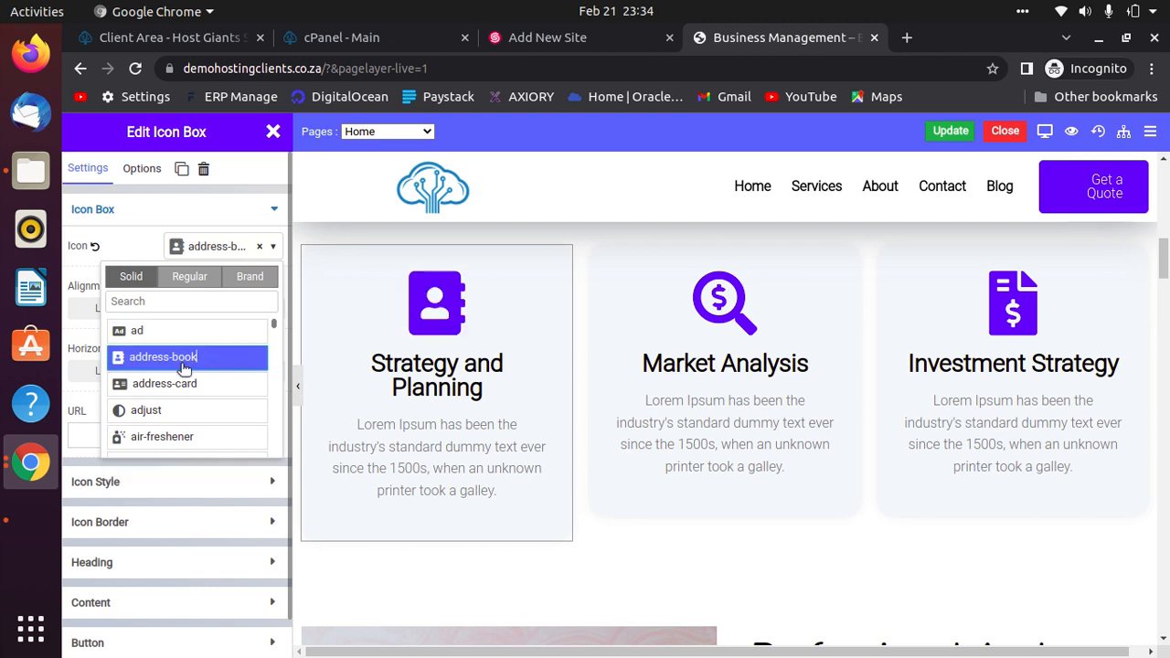
pyautogui.click(212, 247)
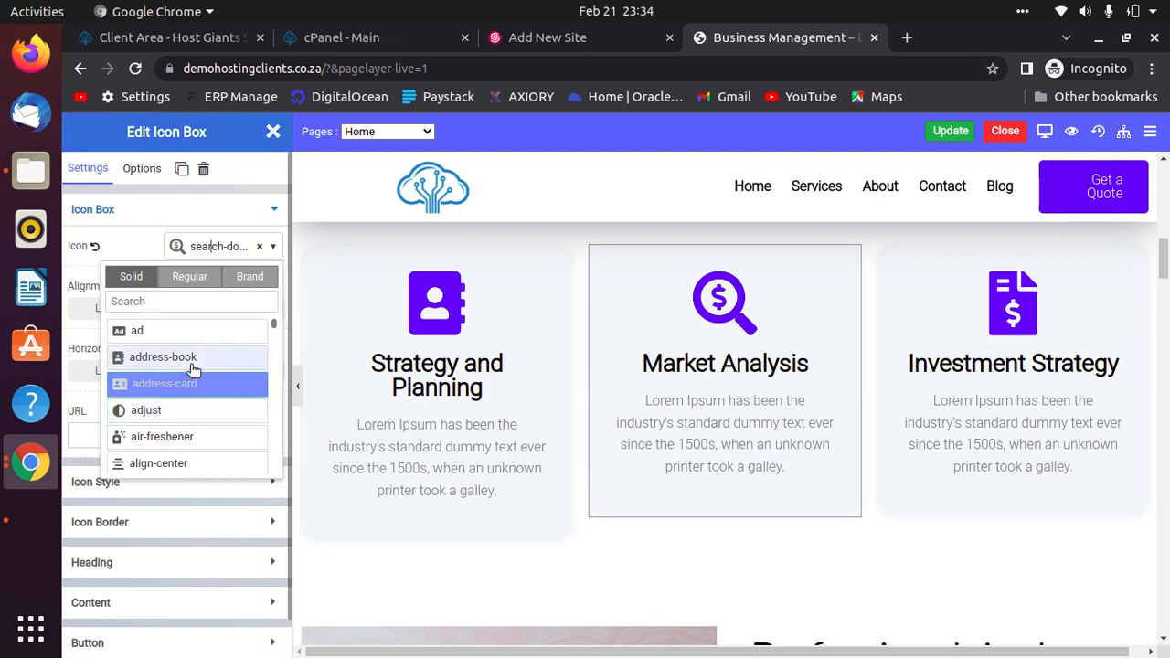
pyautogui.click(187, 331)
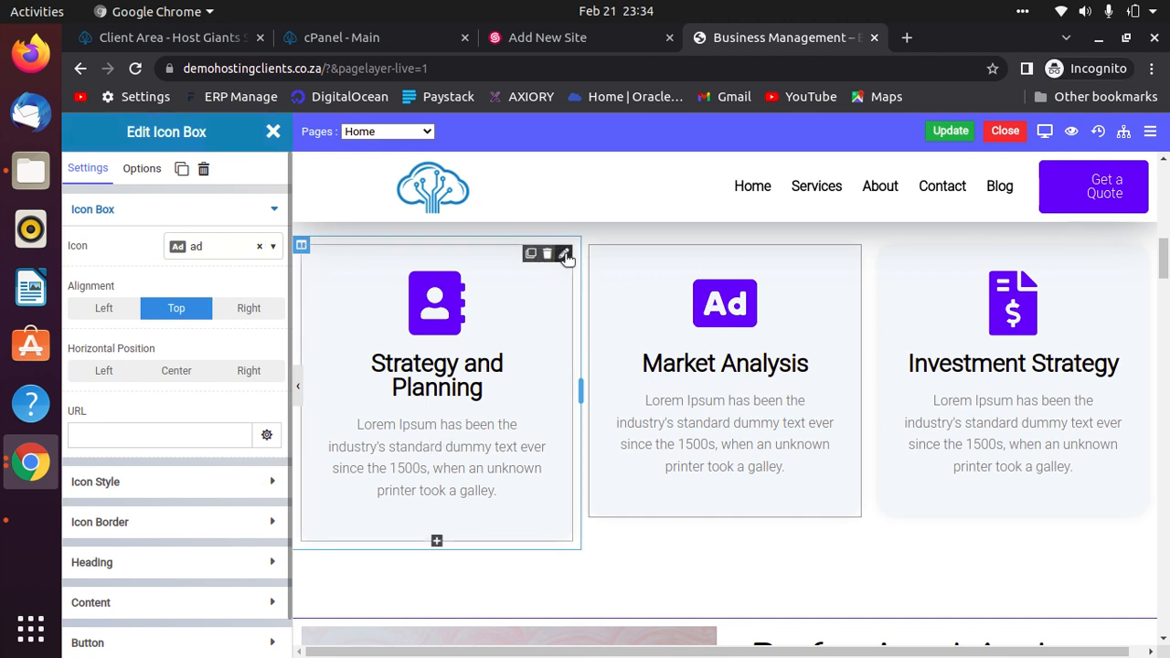
# Change the first card's heading from 'Strategy and Planning' to 'Contact us and Planning'.
pyautogui.click(564, 254)
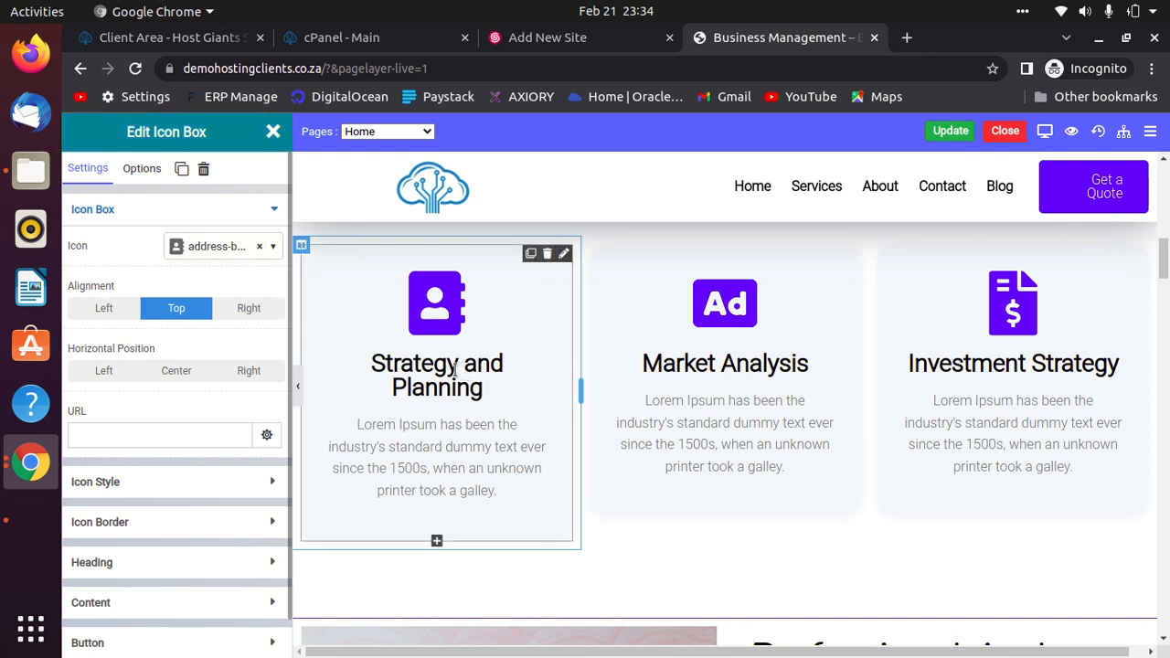
pyautogui.click(454, 367)
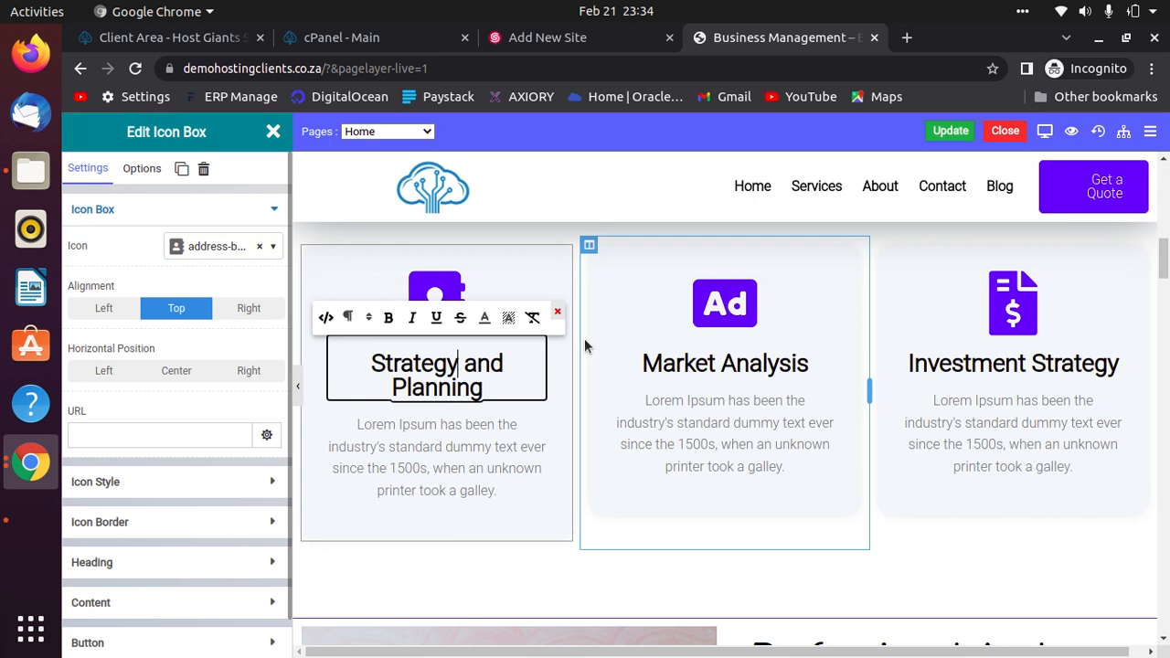
pyautogui.press('BackSpace')
pyautogui.press('BackSpace')
pyautogui.press('BackSpace')
pyautogui.press('BackSpace')
pyautogui.press('BackSpace')
pyautogui.press('BackSpace')
pyautogui.press('BackSpace')
pyautogui.press('BackSpace')
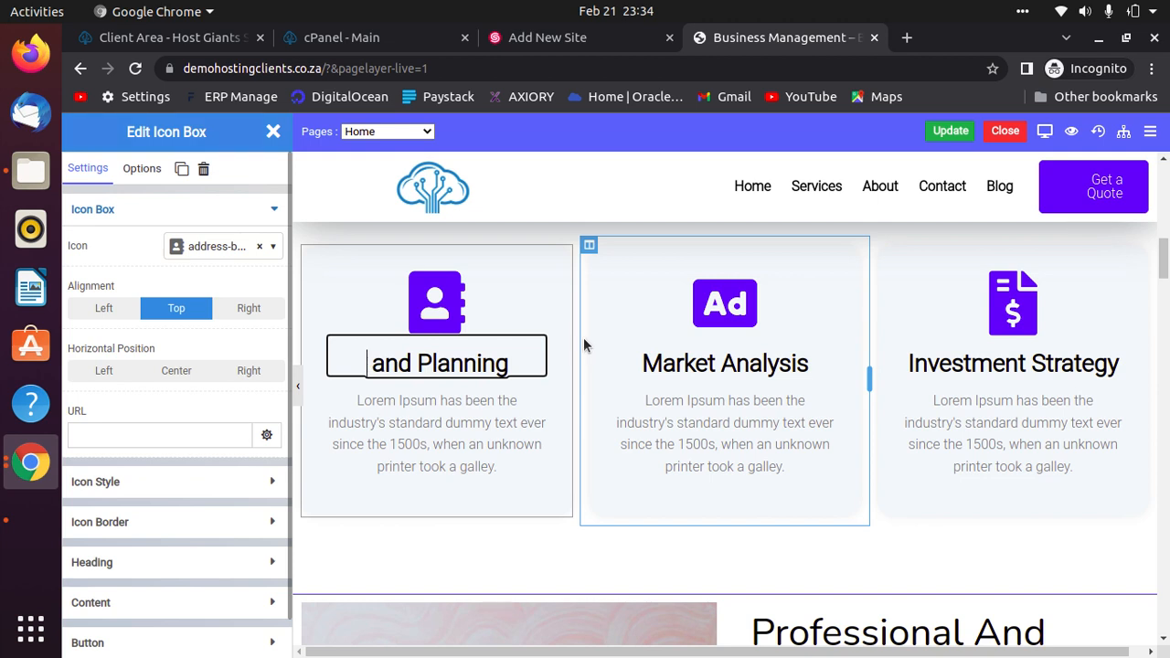
pyautogui.write('Contact us')
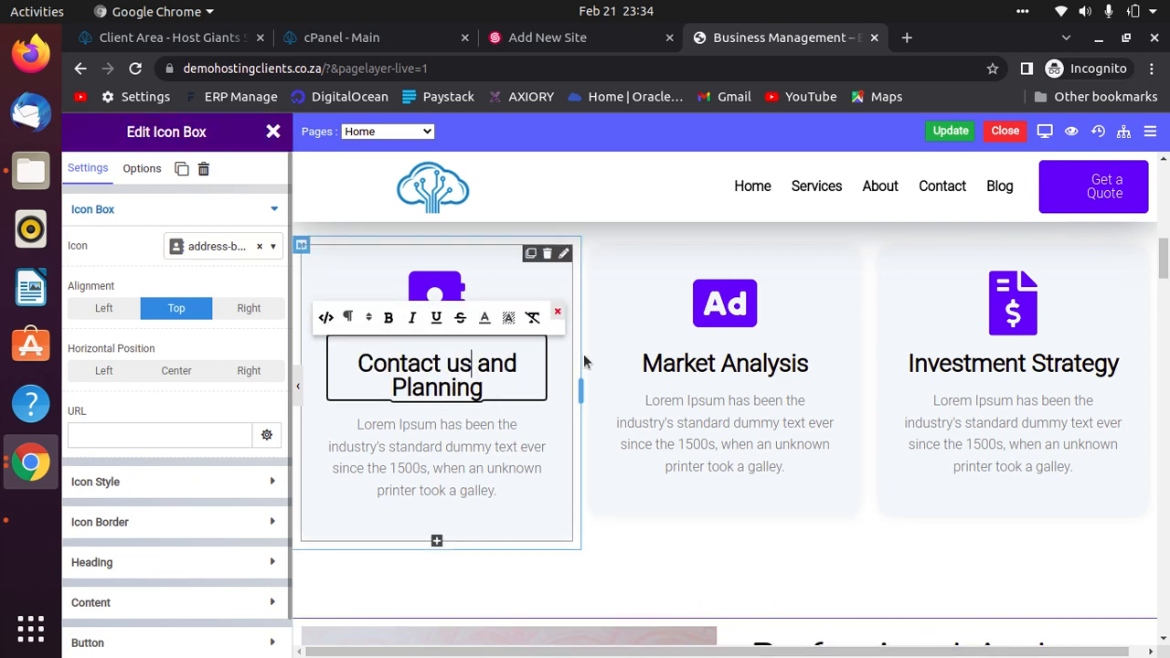
# Swap the consulting section photo for team03.jpg from the media library.
pyautogui.scroll(-5, 978, 604)
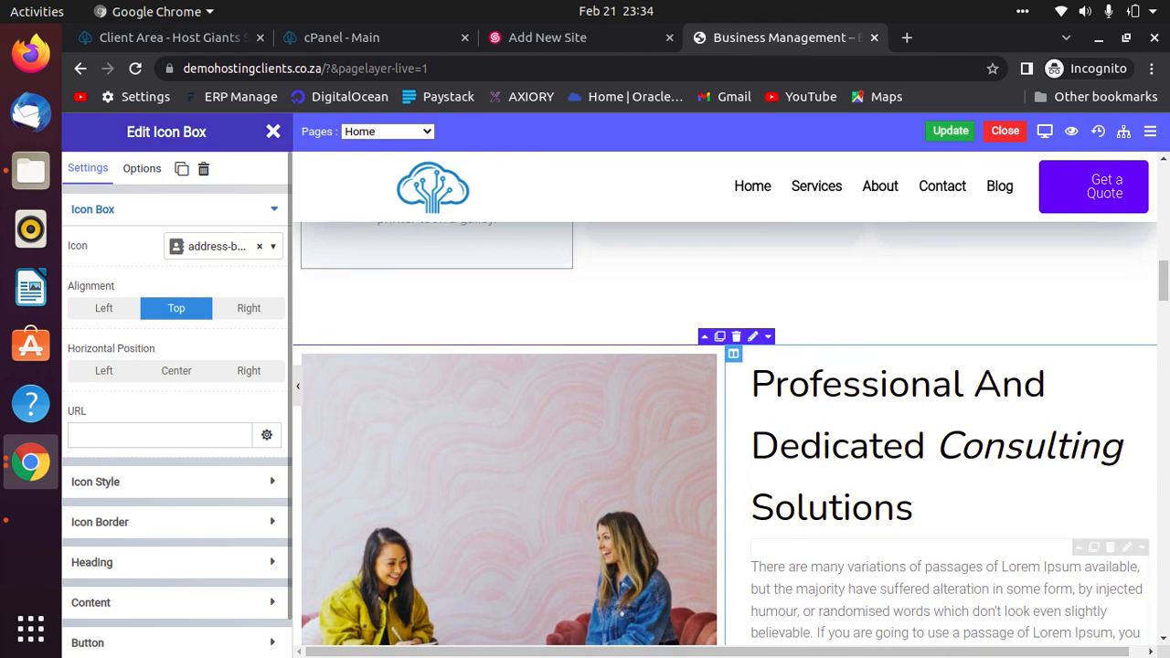
pyautogui.scroll(2, 983, 654)
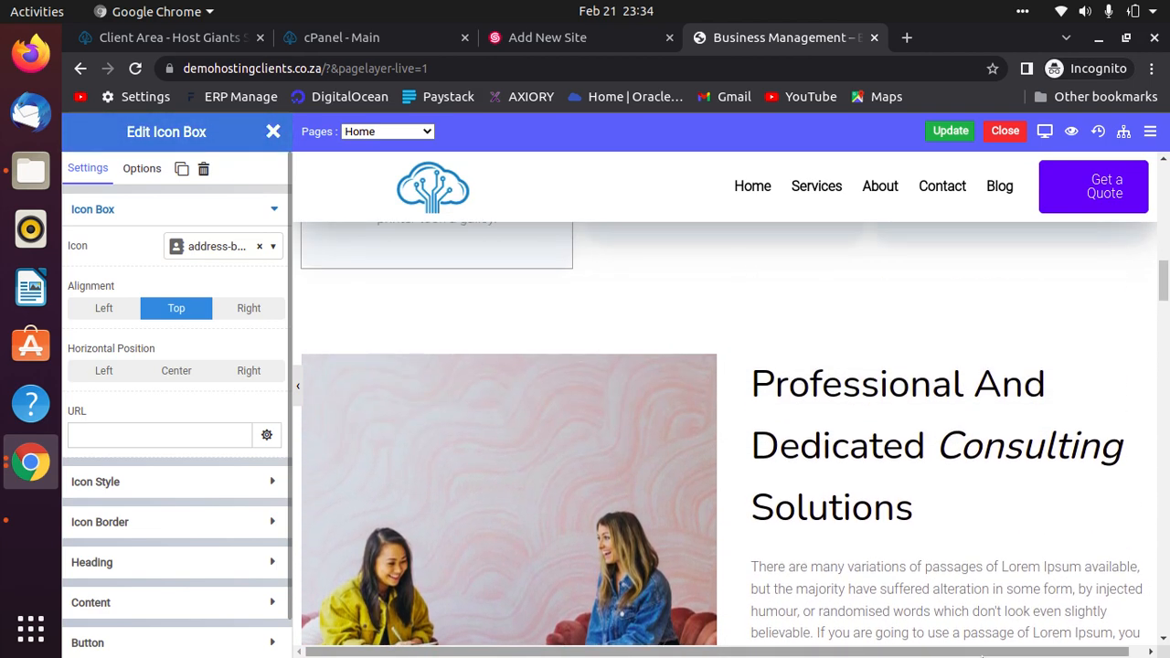
pyautogui.scroll(-1, 983, 640)
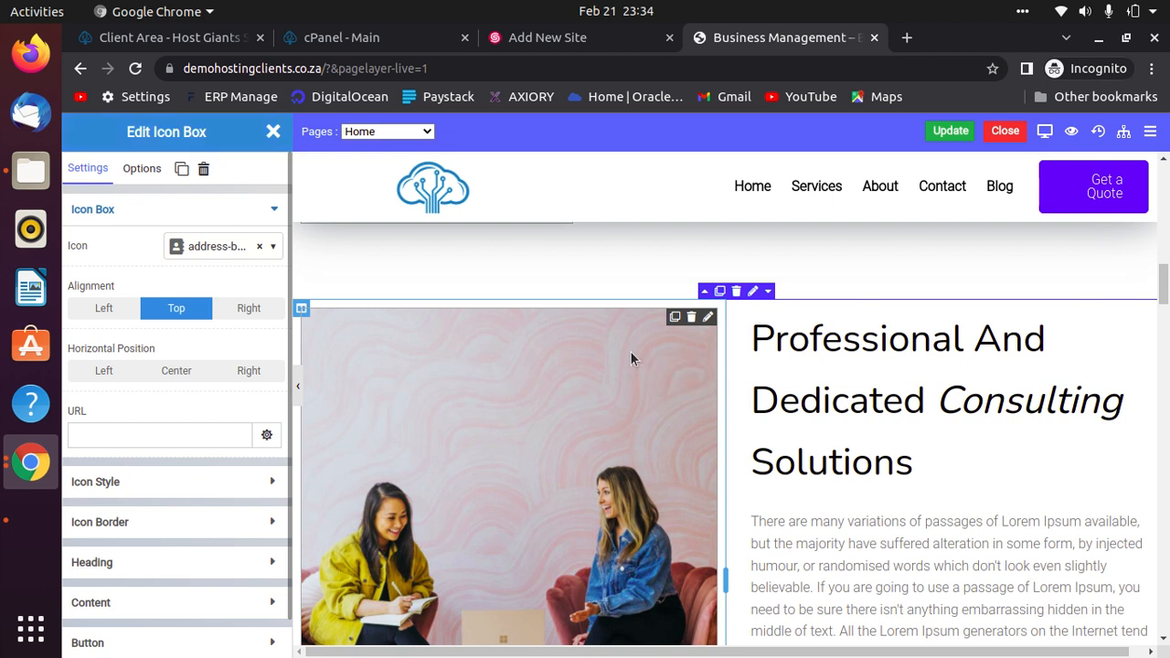
pyautogui.click(630, 359)
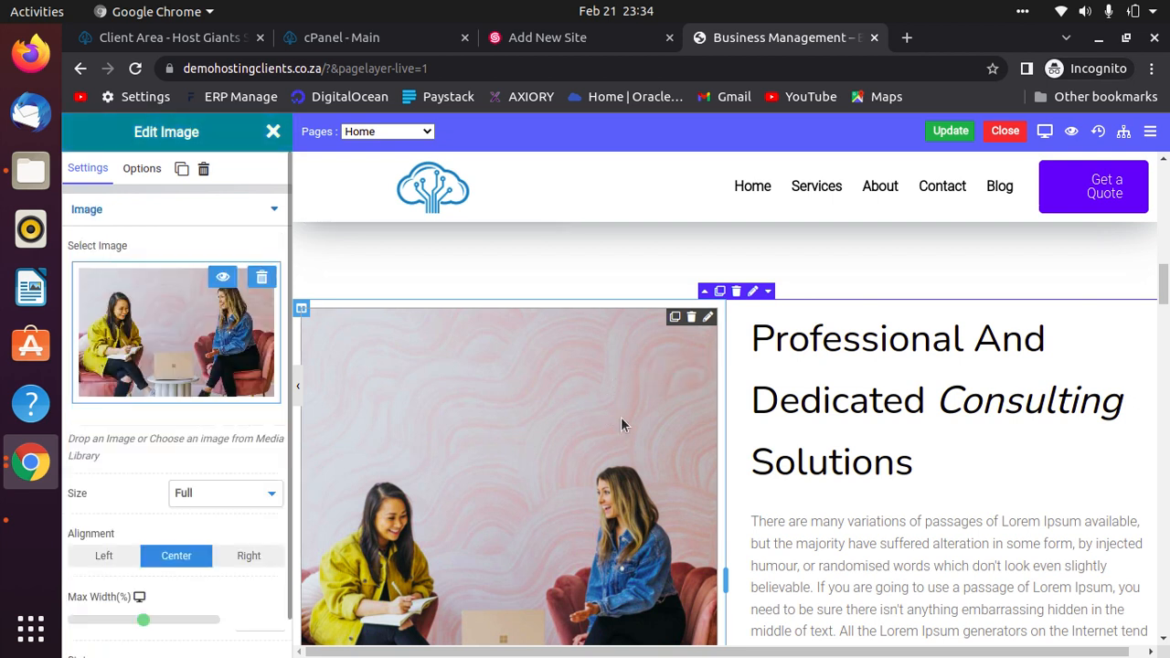
pyautogui.click(262, 279)
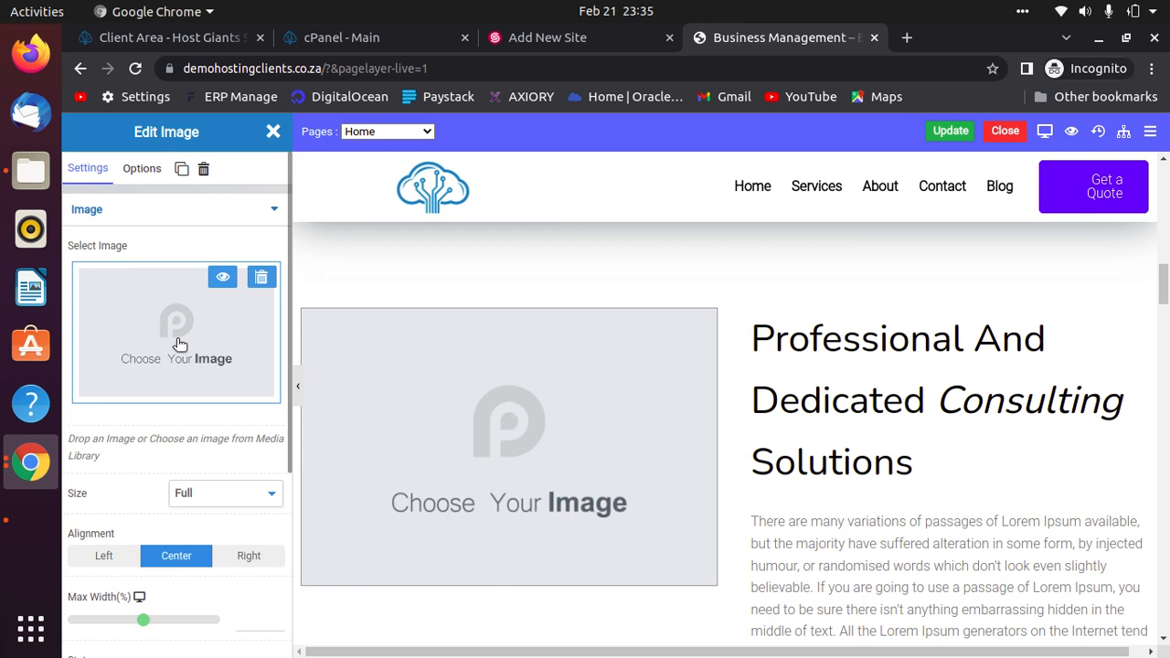
pyautogui.click(190, 311)
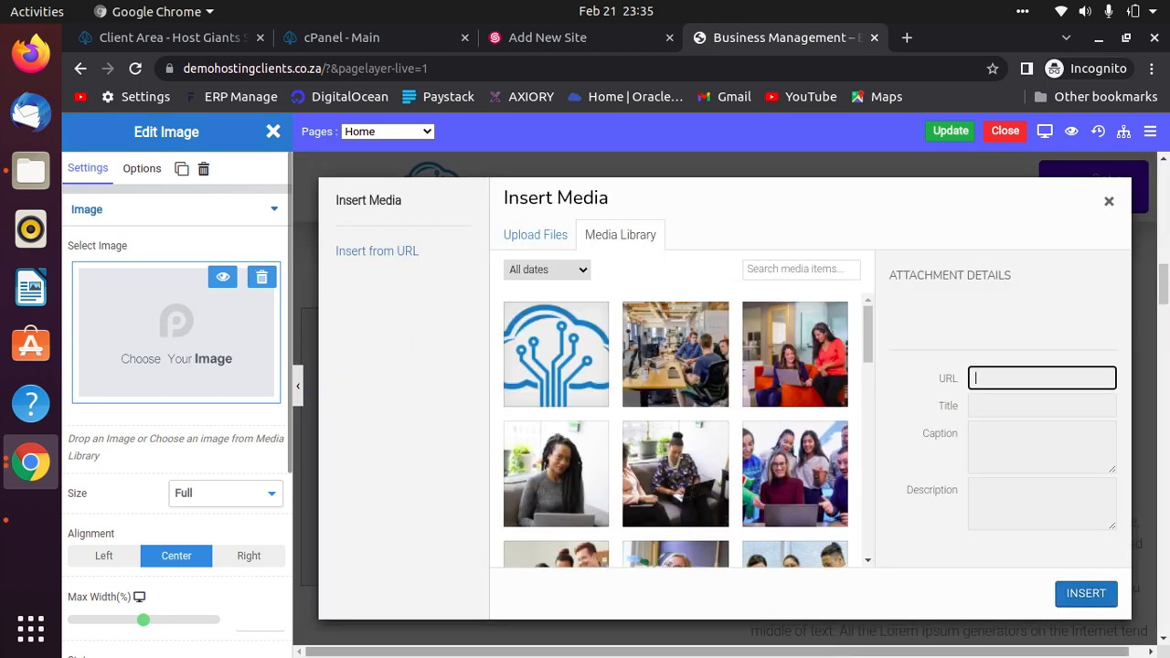
pyautogui.click(521, 234)
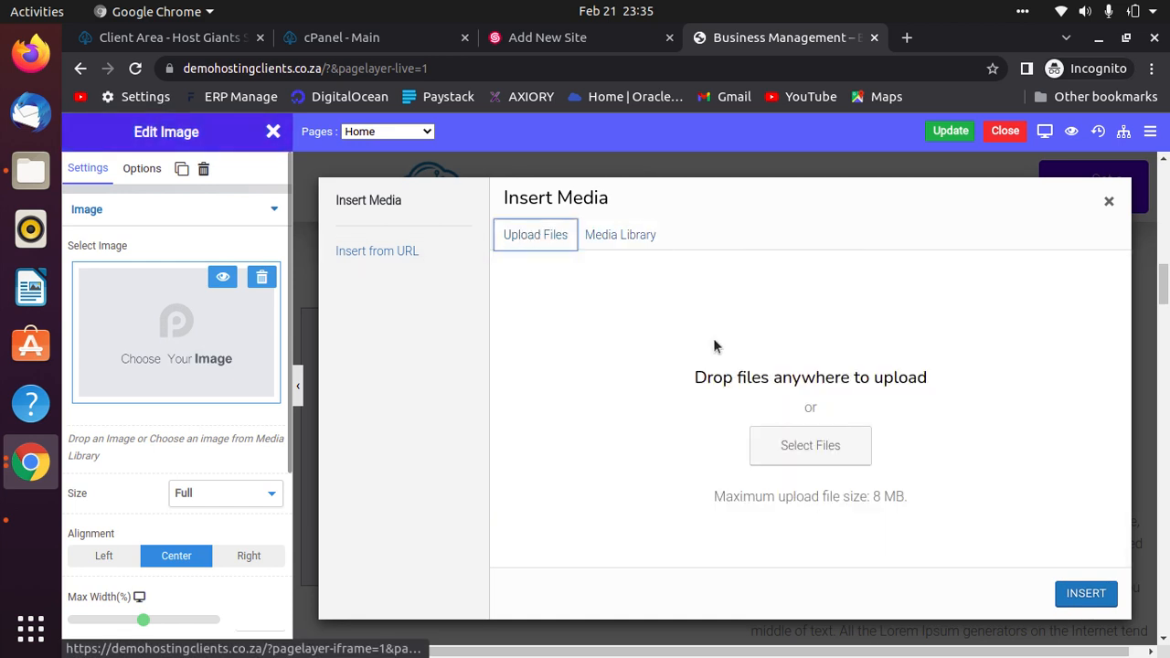
pyautogui.click(627, 238)
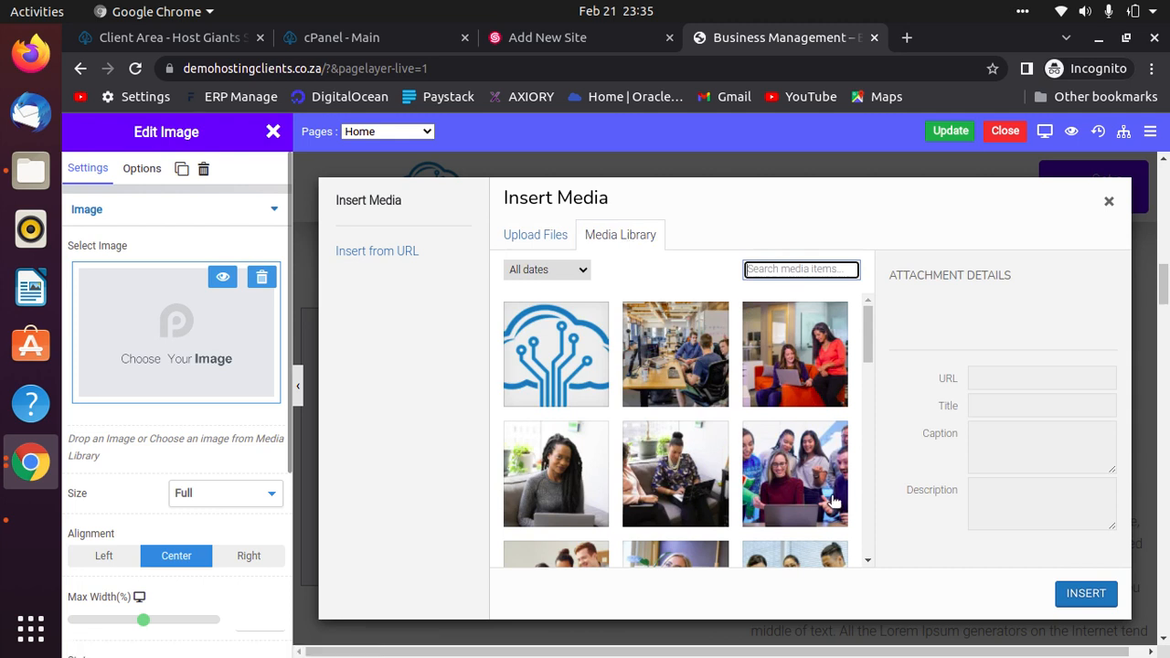
pyautogui.click(556, 480)
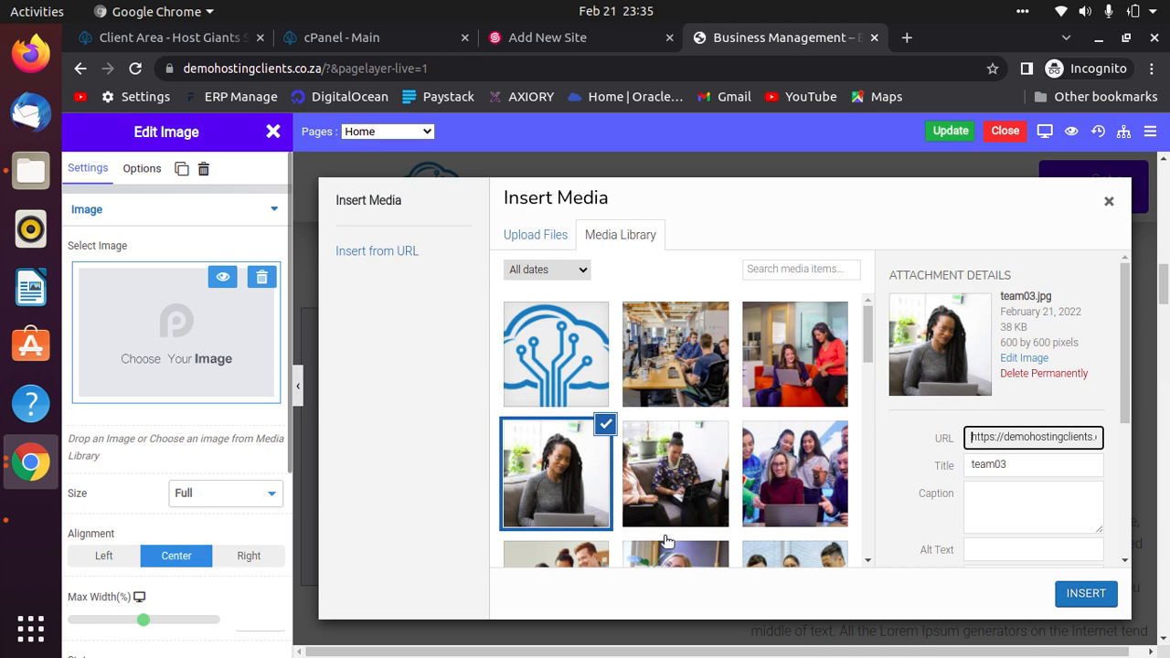
pyautogui.click(1079, 595)
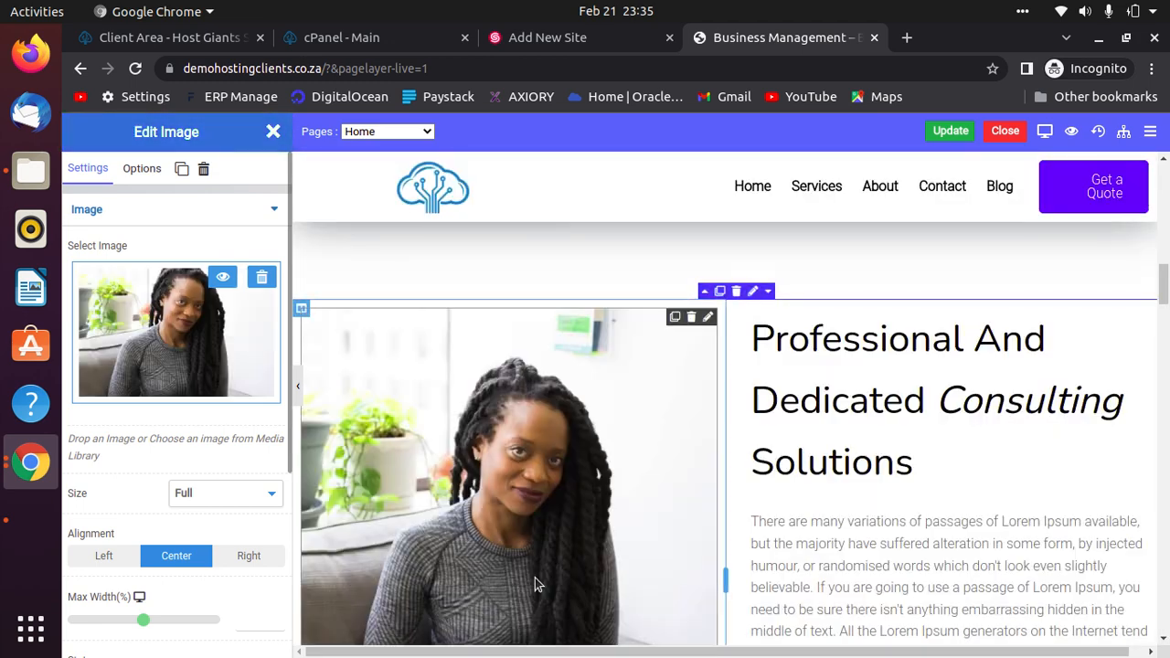
pyautogui.scroll(-4, 1084, 430)
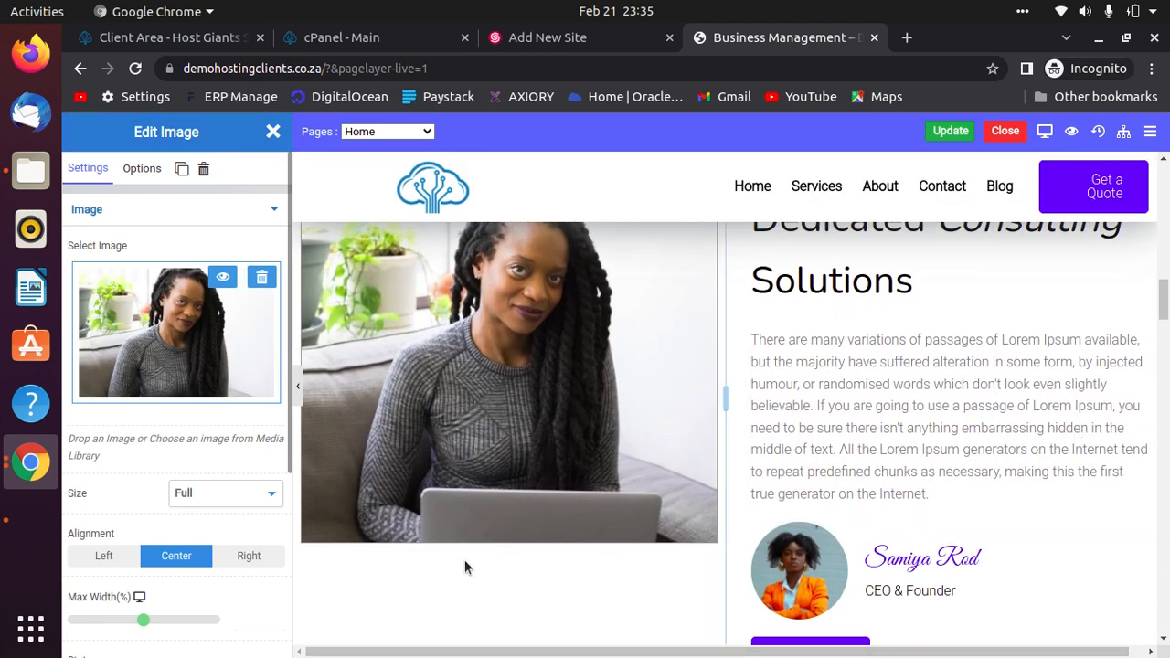
pyautogui.scroll(4, 464, 568)
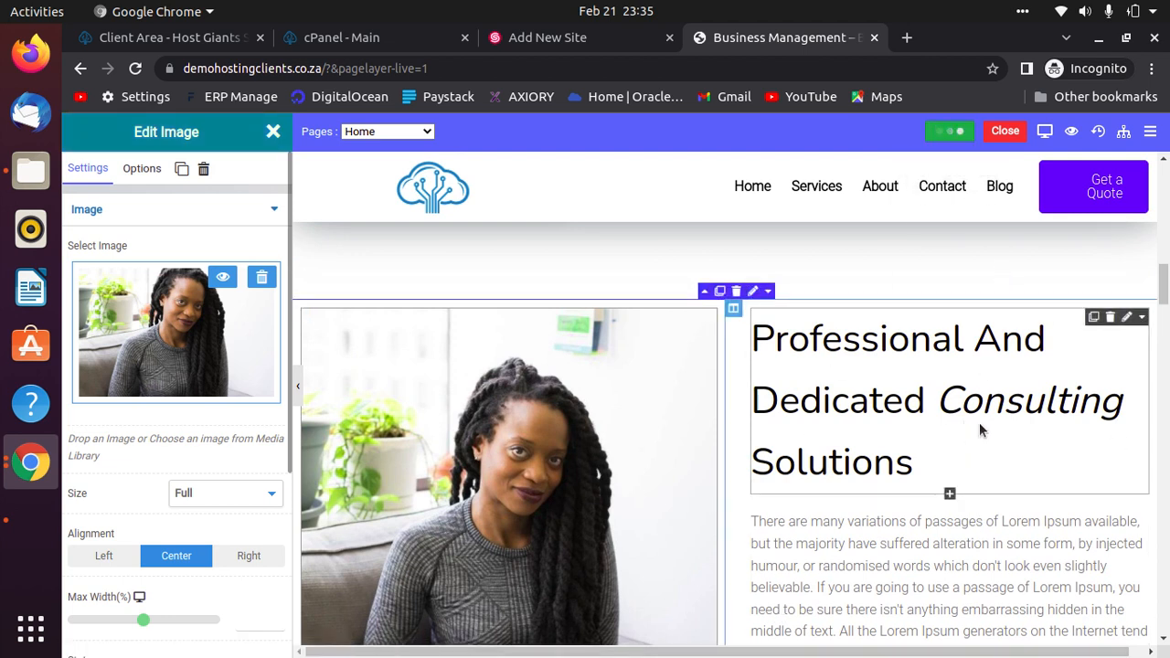
pyautogui.scroll(-10, 1003, 408)
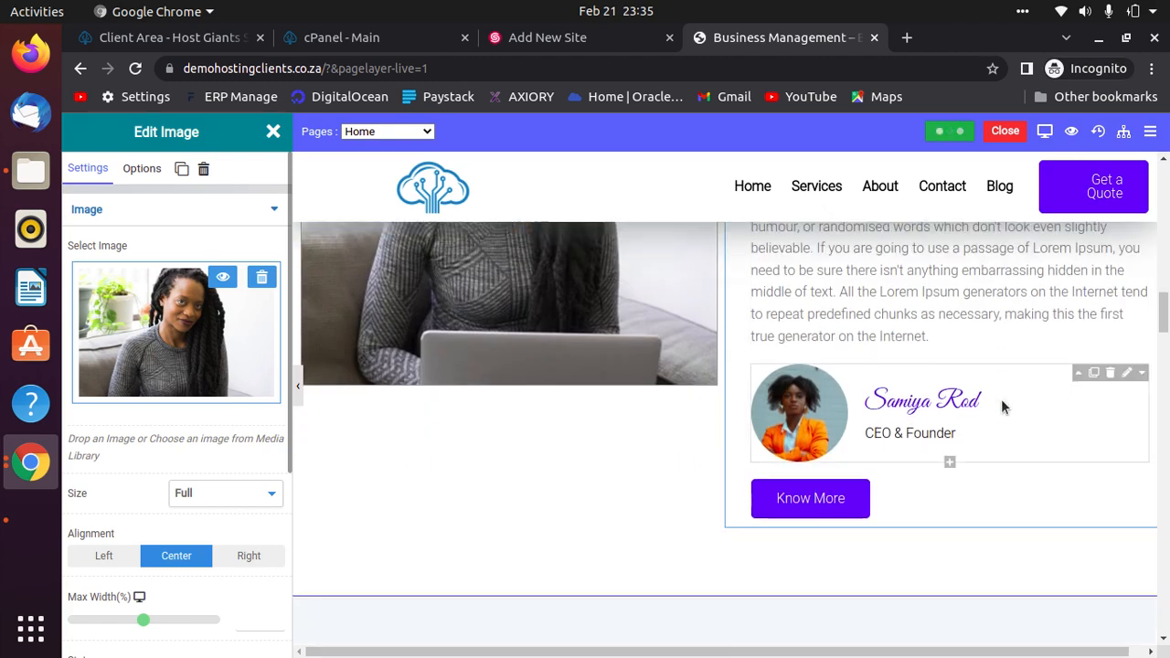
pyautogui.scroll(-3, 871, 441)
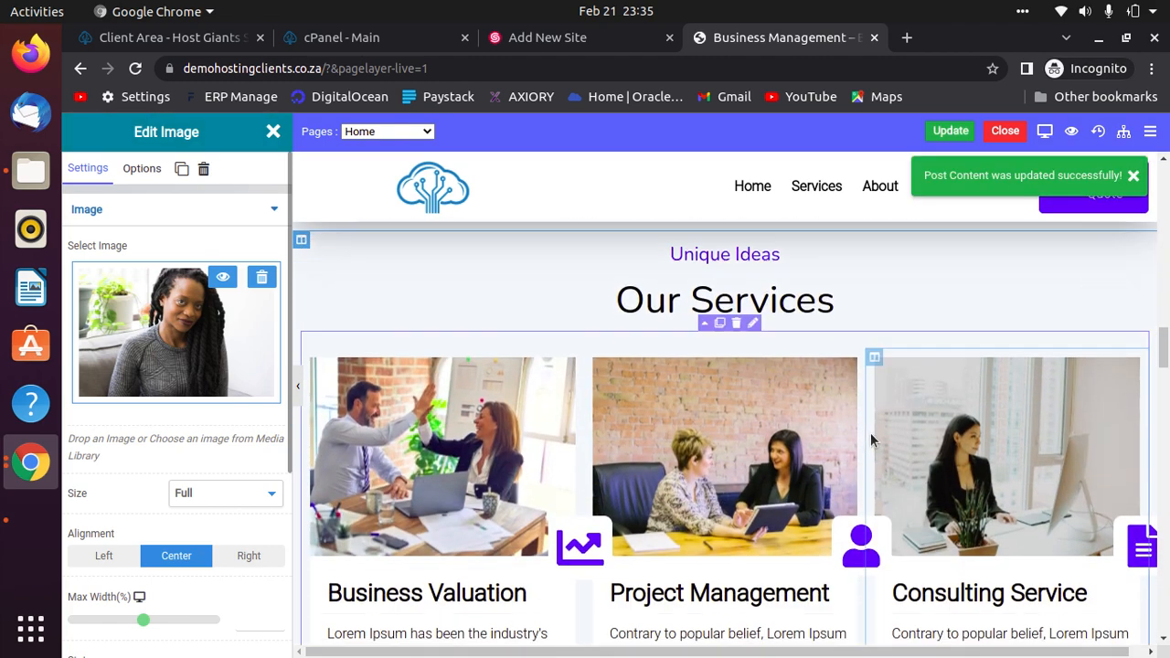
pyautogui.scroll(-4, 769, 467)
pyautogui.scroll(-5, 769, 464)
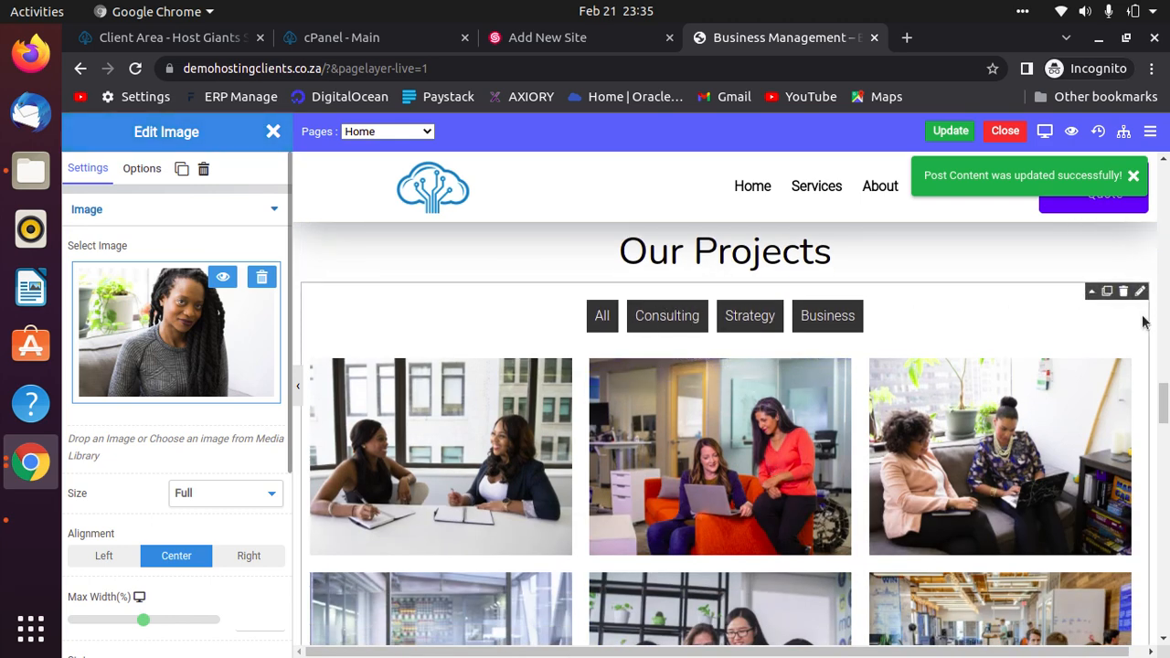
pyautogui.click(729, 414)
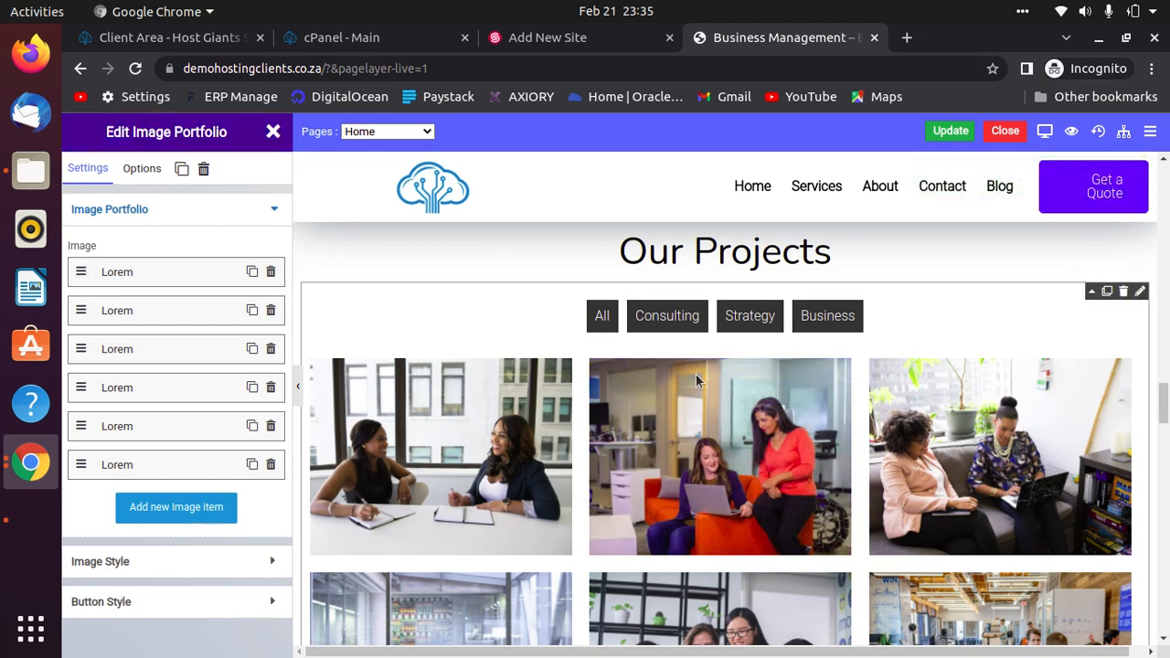
pyautogui.scroll(-4, 555, 425)
pyautogui.scroll(-8, 705, 512)
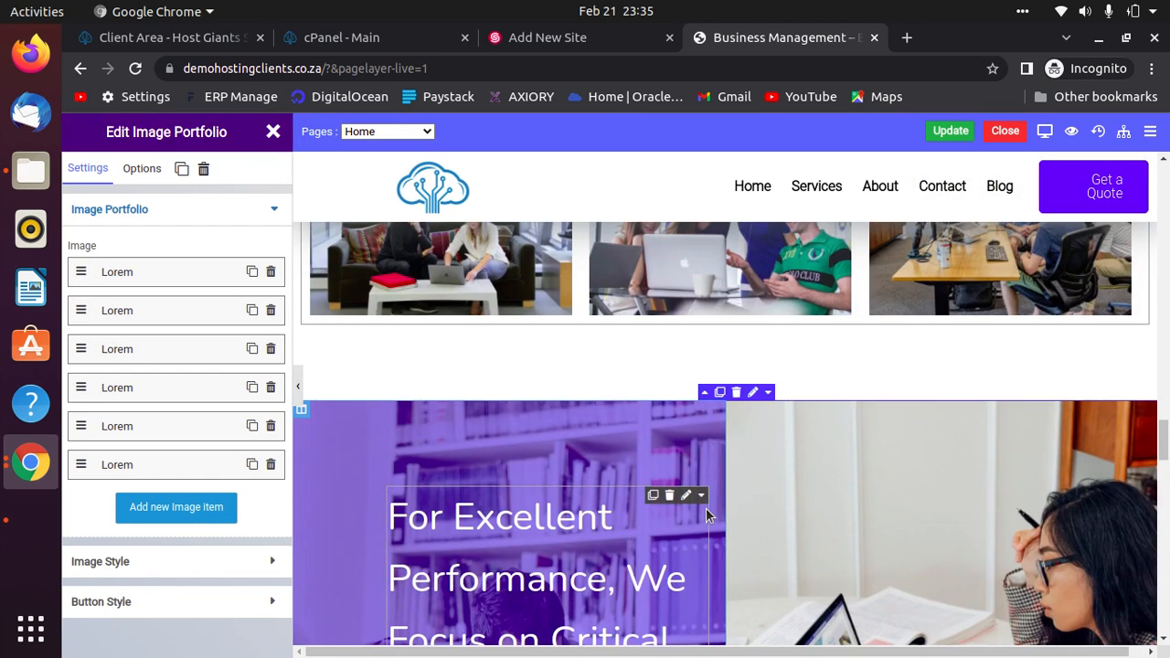
pyautogui.scroll(-15, 706, 498)
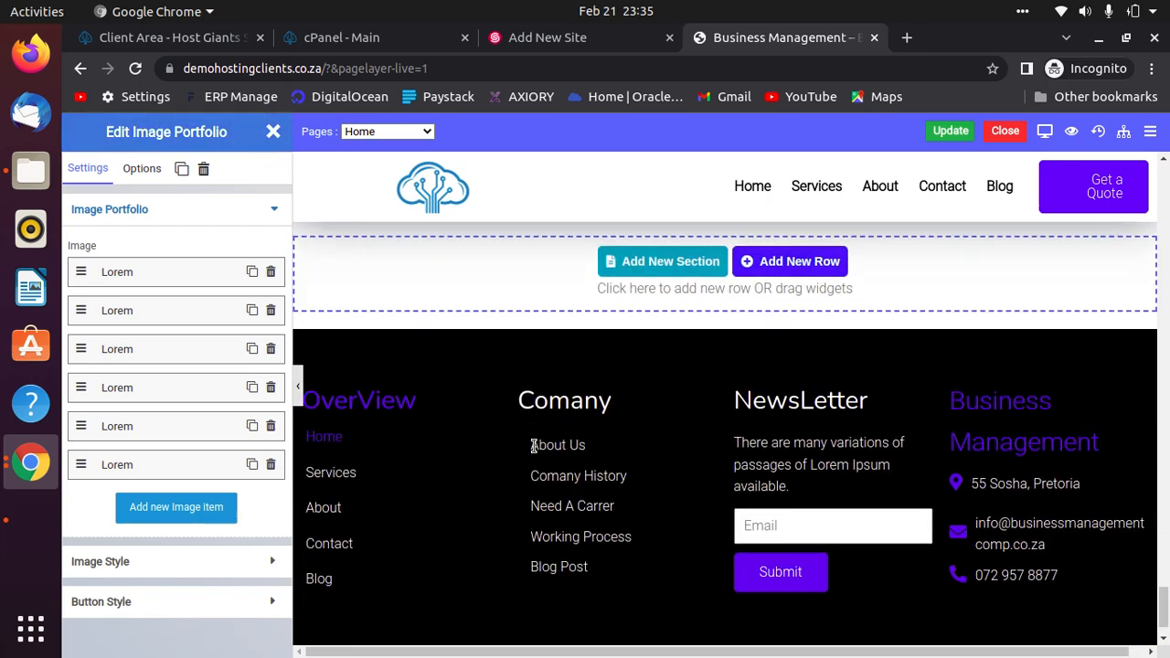
pyautogui.scroll(-1, 536, 446)
pyautogui.scroll(7, 535, 445)
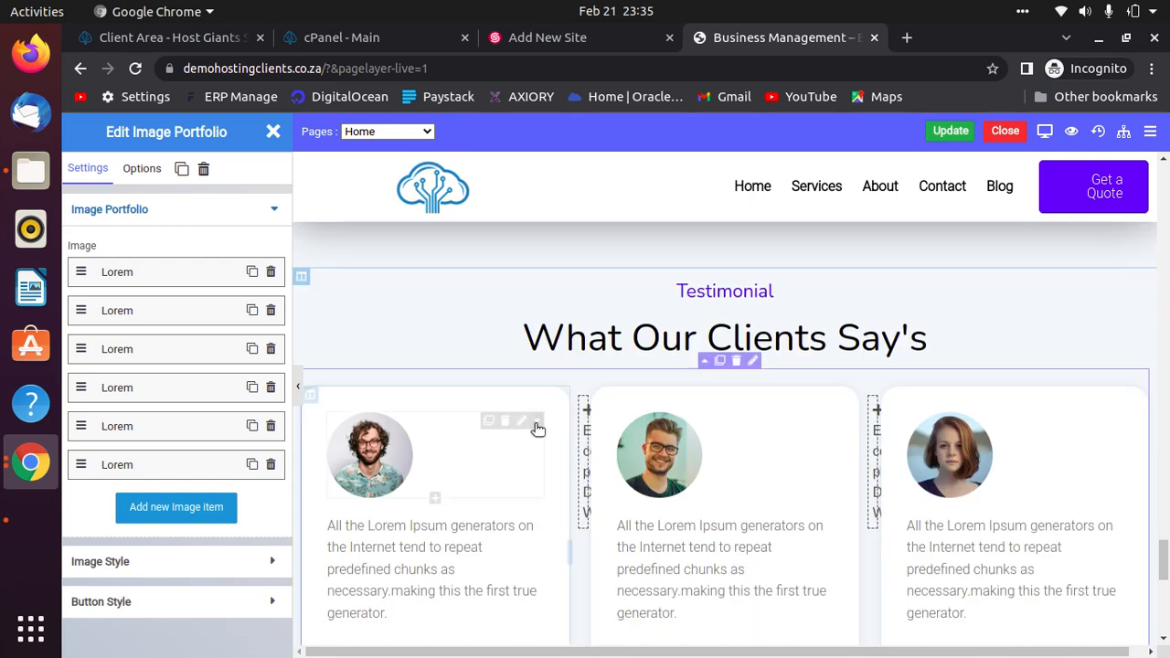
pyautogui.scroll(-8, 536, 434)
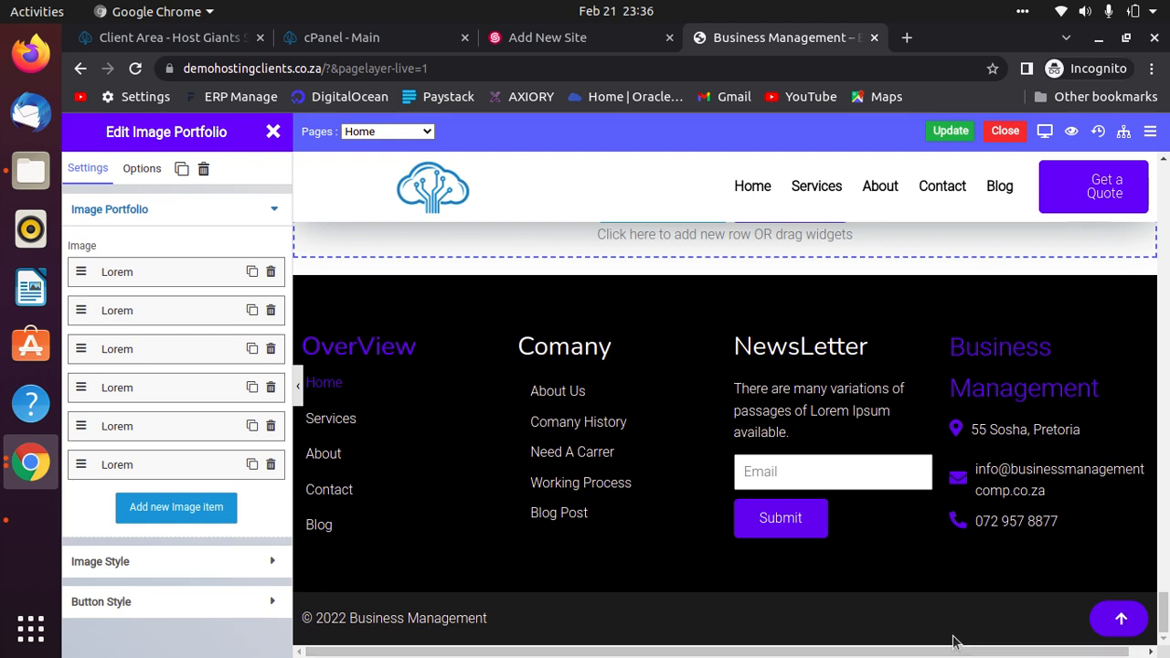
# Close the home page editor and open the Footer template in the live editor.
pyautogui.click(1010, 134)
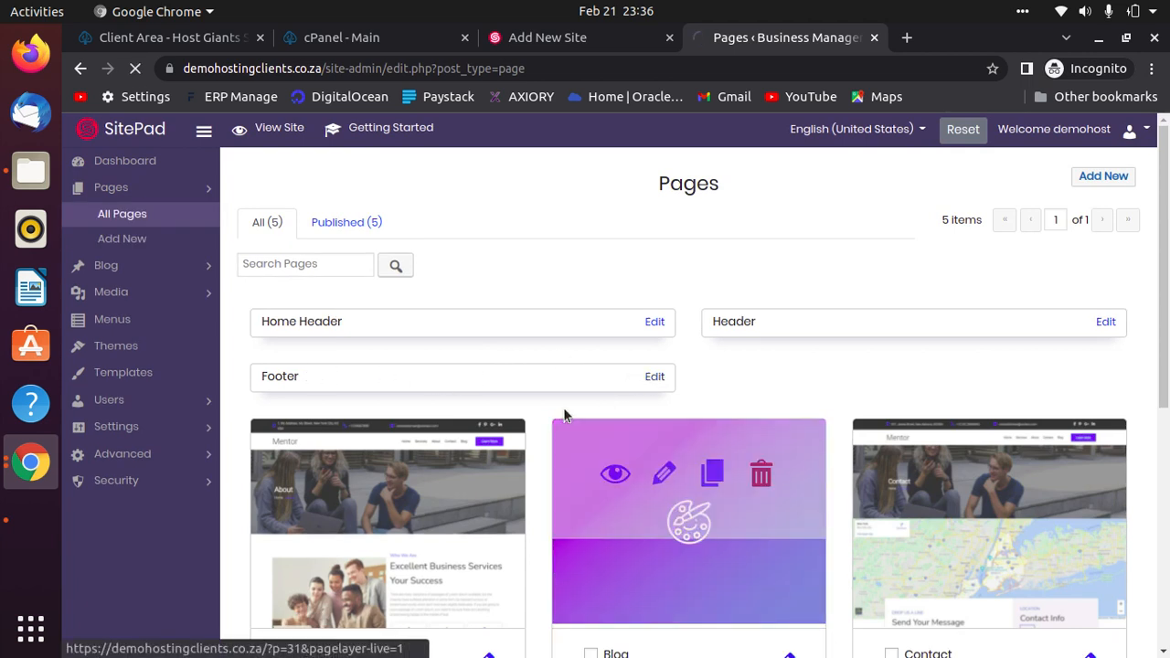
pyautogui.click(654, 378)
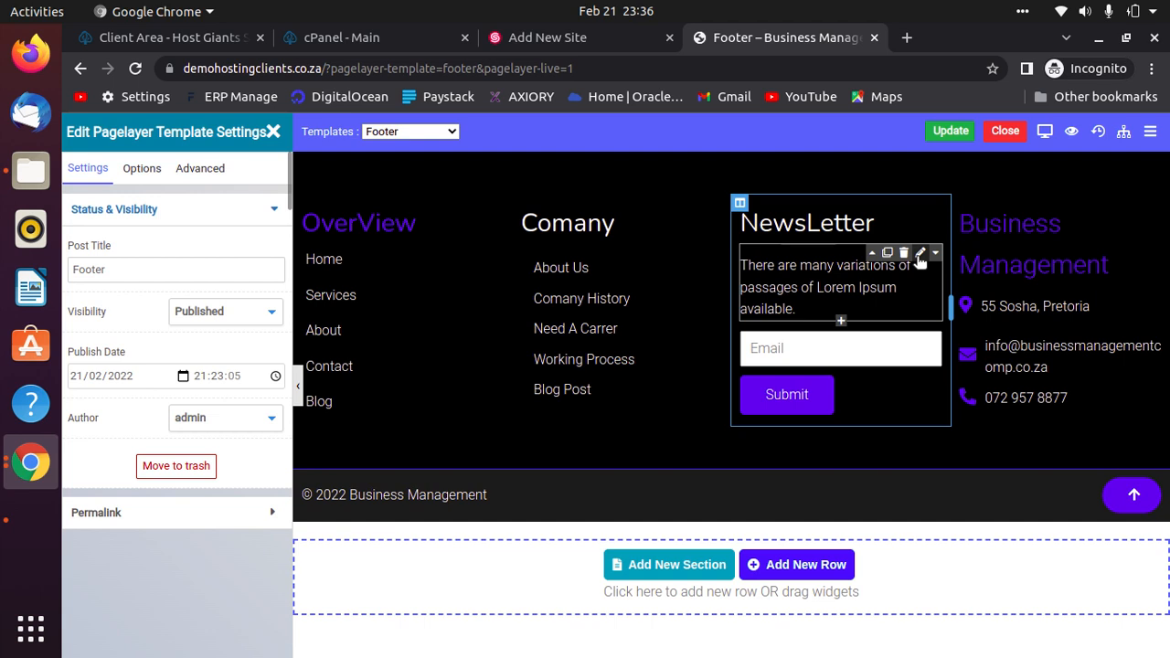
# Replace the footer newsletter text with 'Stay updated with latest products and services'.
pyautogui.click(920, 257)
pyautogui.click(786, 295)
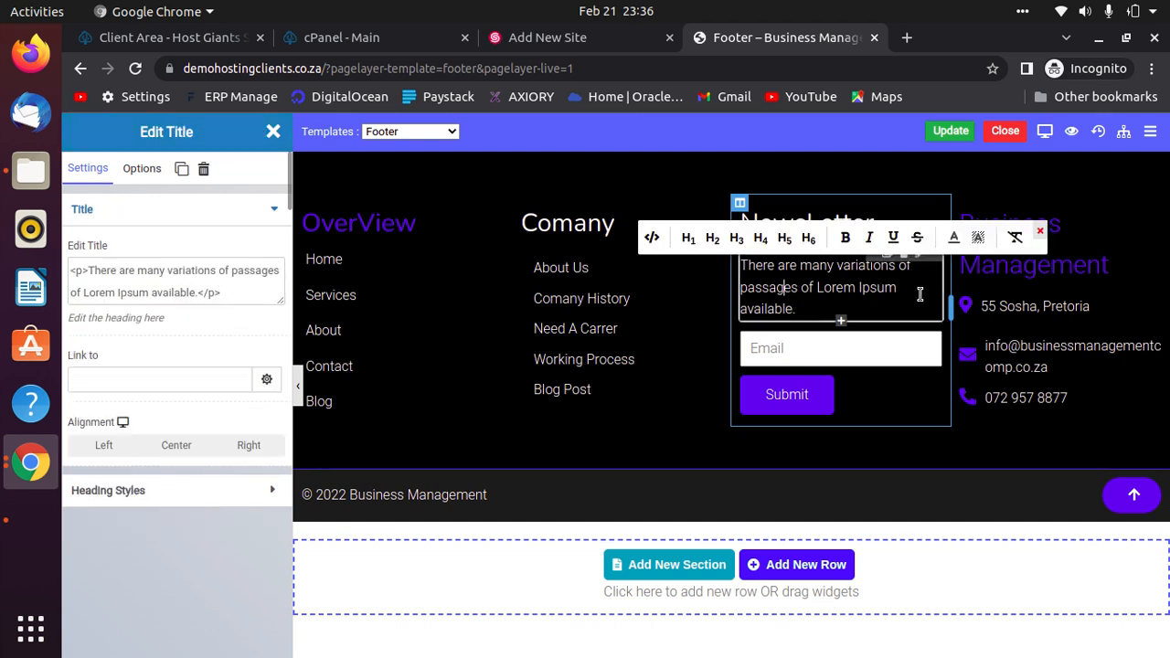
pyautogui.hotkey('ctrl', 'a')
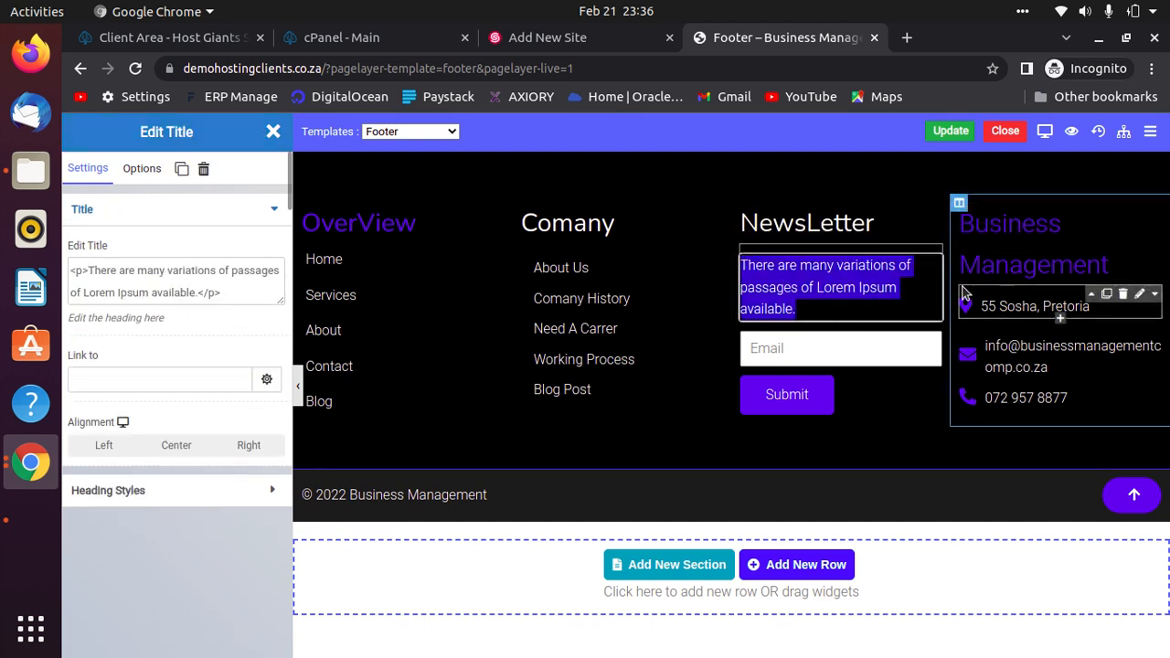
pyautogui.press('BackSpace')
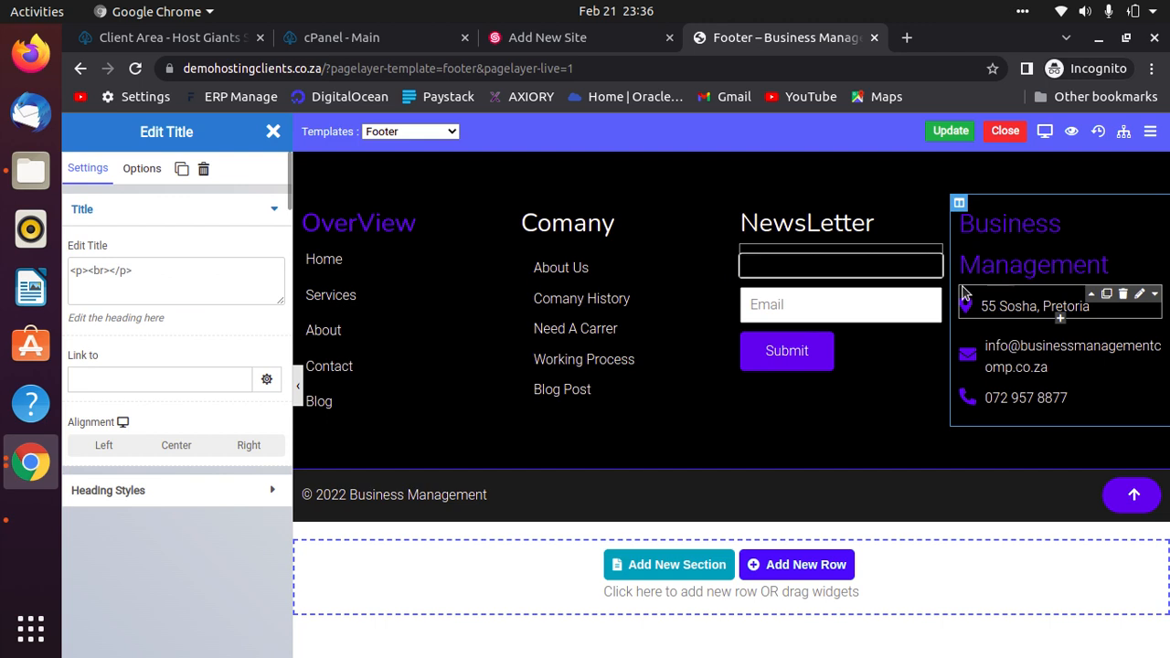
pyautogui.write('Stay ')
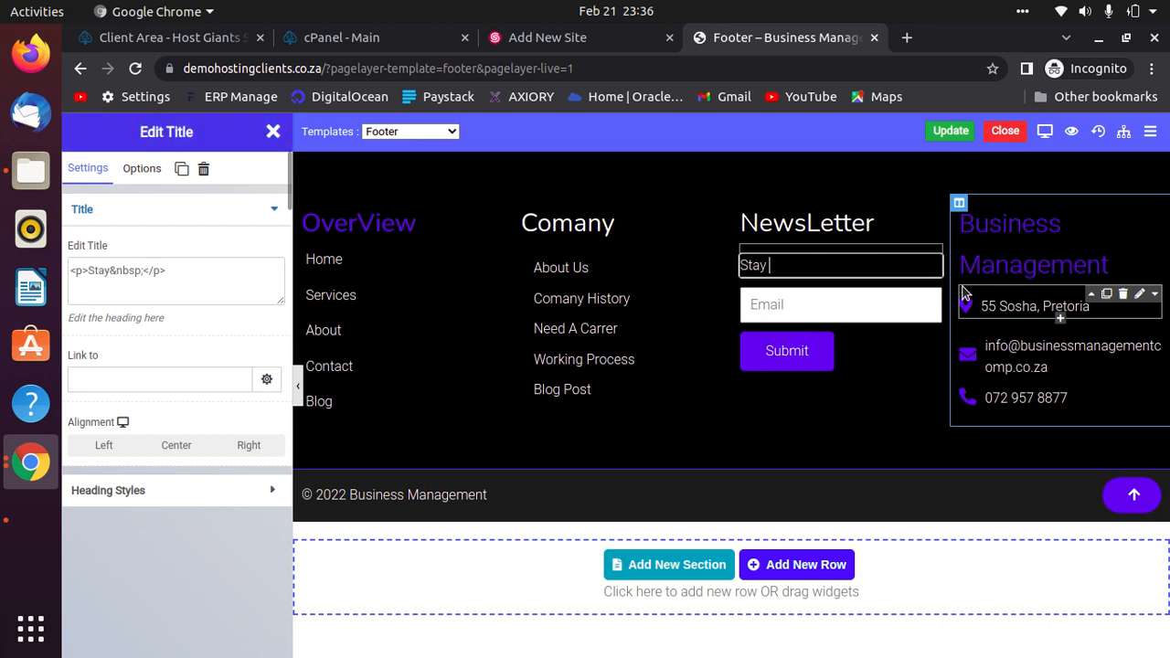
pyautogui.write('updated ')
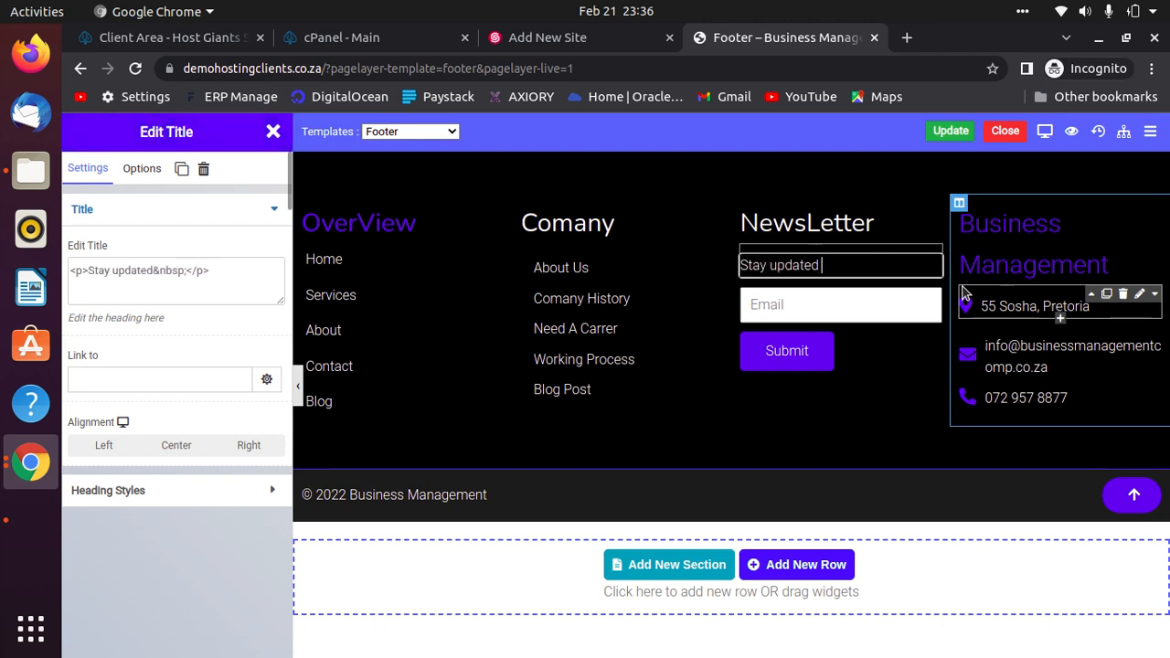
pyautogui.write('with latest product')
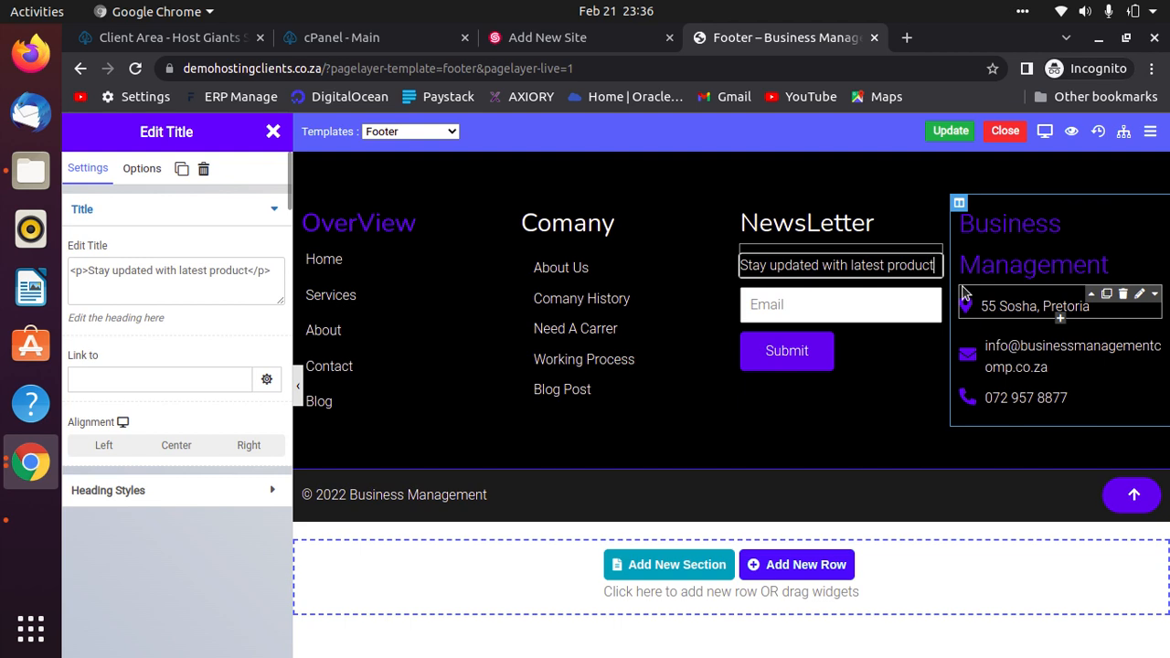
pyautogui.write('s an')
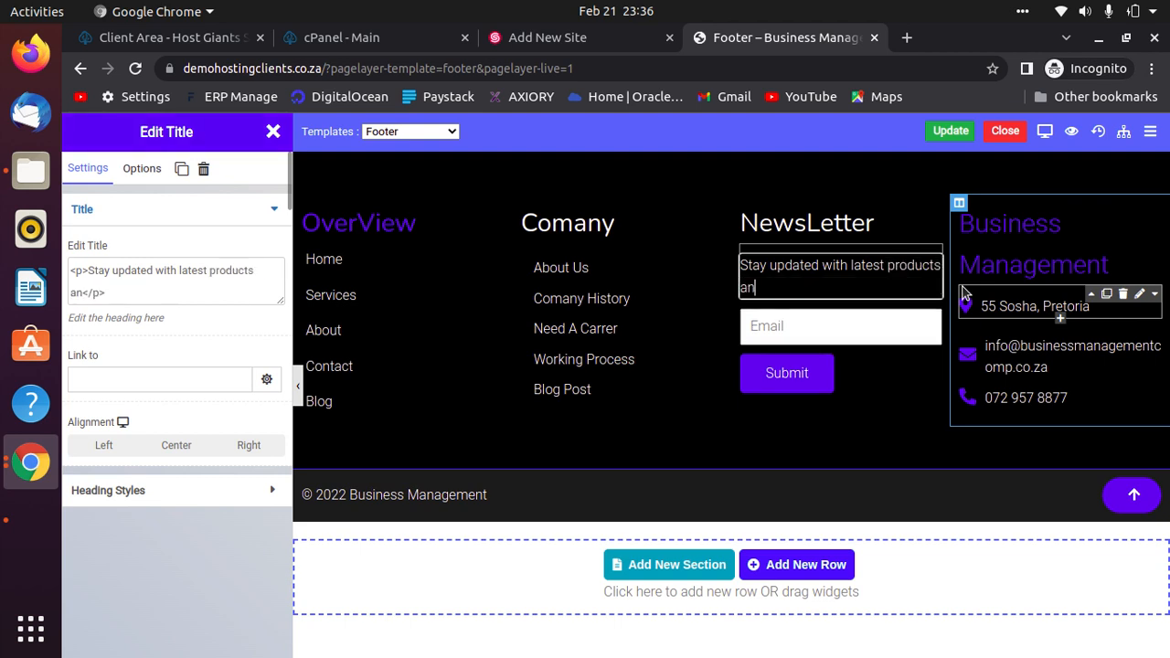
pyautogui.write('d services')
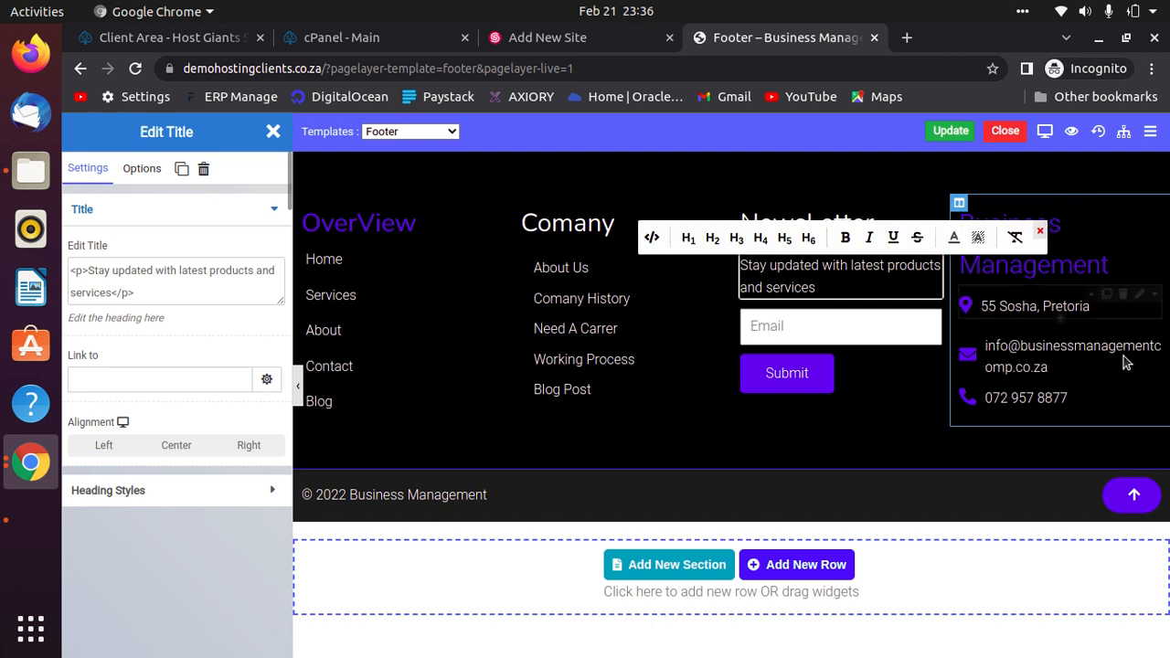
pyautogui.click(1139, 294)
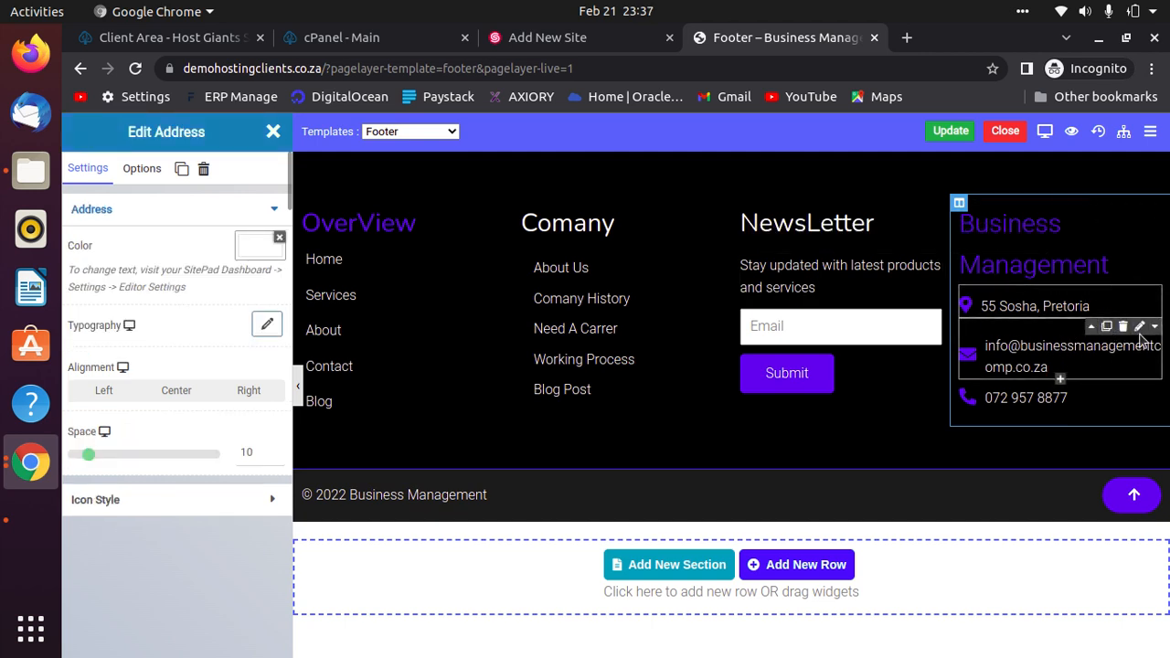
pyautogui.click(1050, 352)
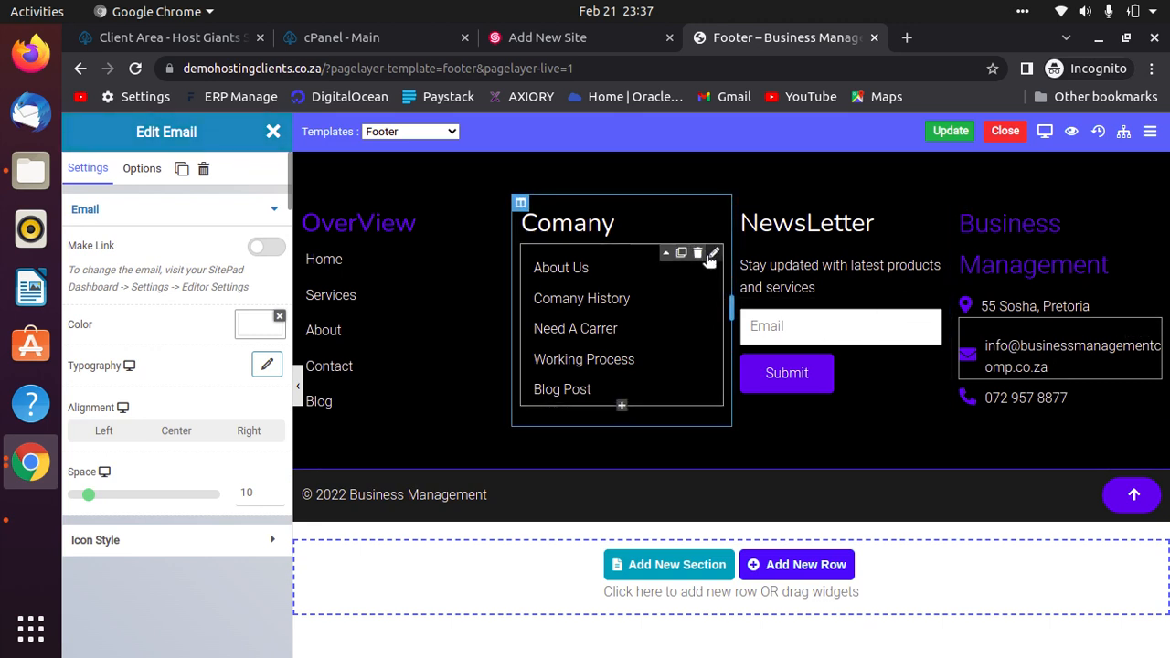
# Delete Blog Post from the footer's Comany link list and save the Footer template.
pyautogui.click(710, 258)
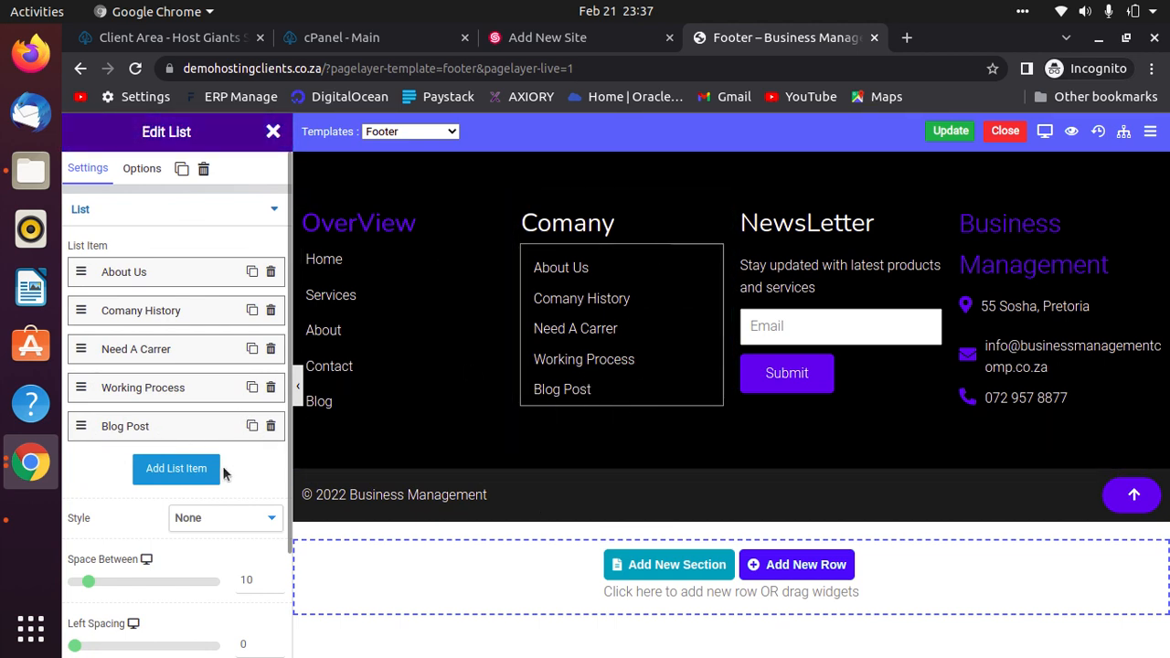
pyautogui.click(271, 427)
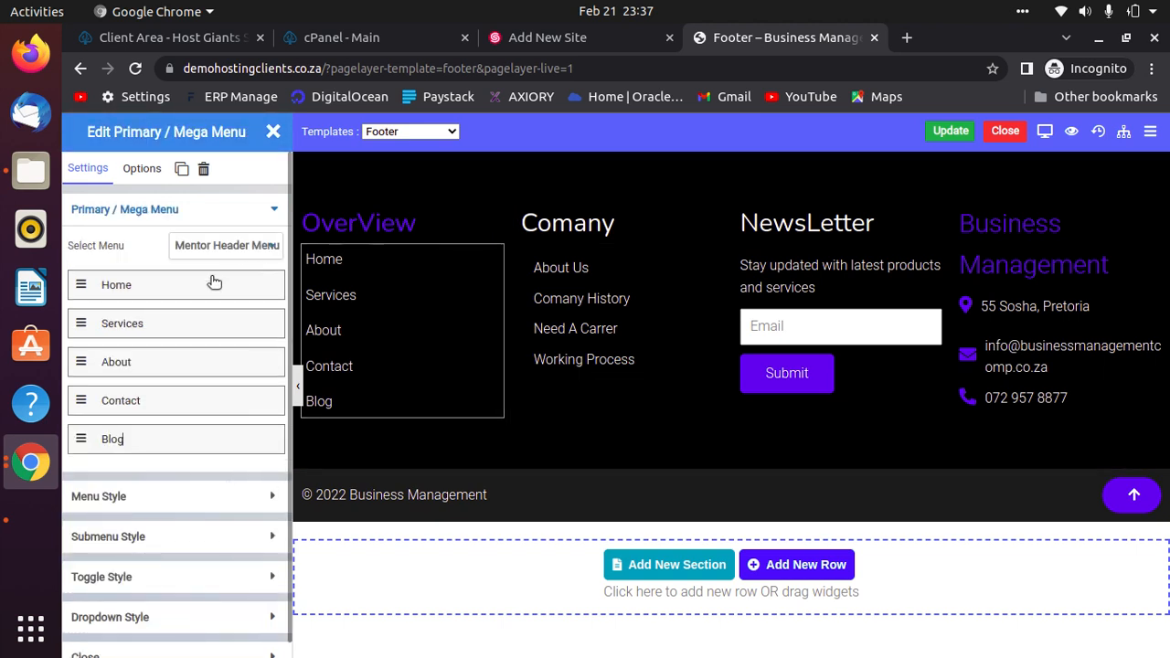
pyautogui.click(160, 443)
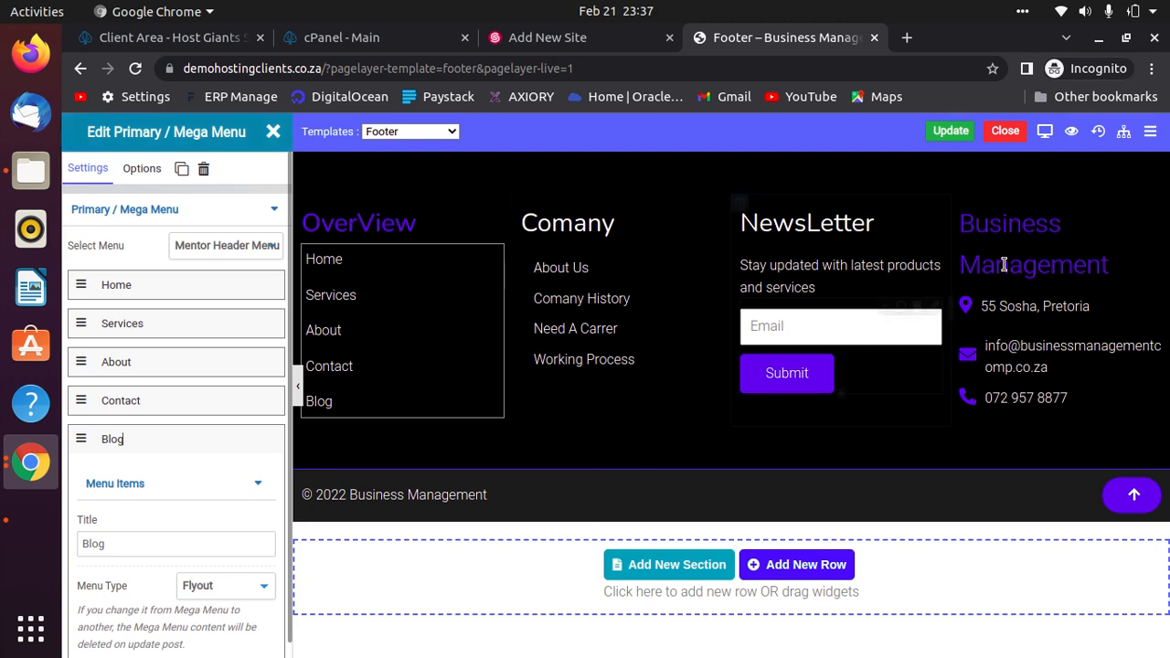
pyautogui.scroll(-5, 225, 548)
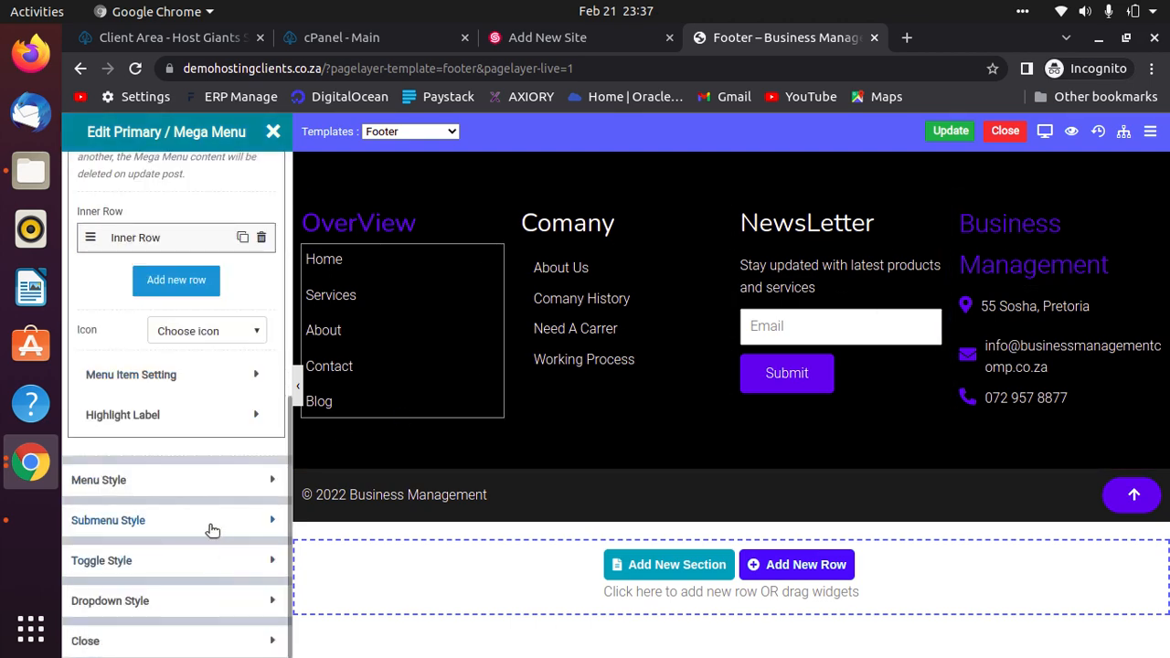
pyautogui.scroll(3, 216, 532)
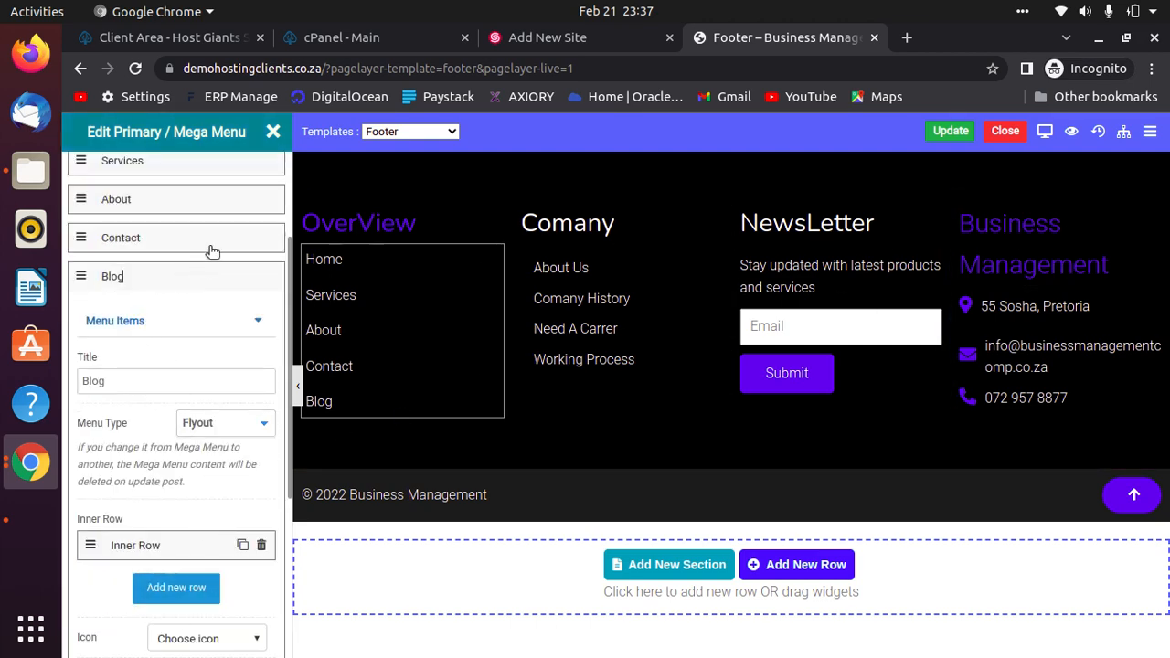
pyautogui.click(950, 130)
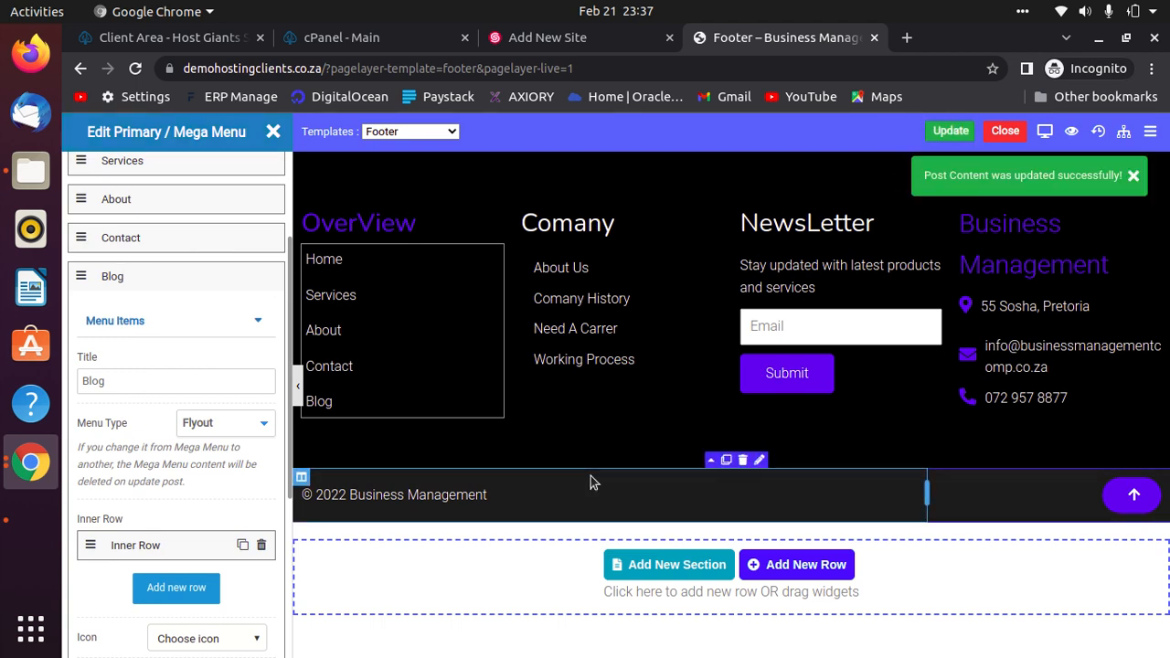
# Remove Blog from the Mentor Header Menu, save it, and open the live site in a new tab.
pyautogui.click(1006, 131)
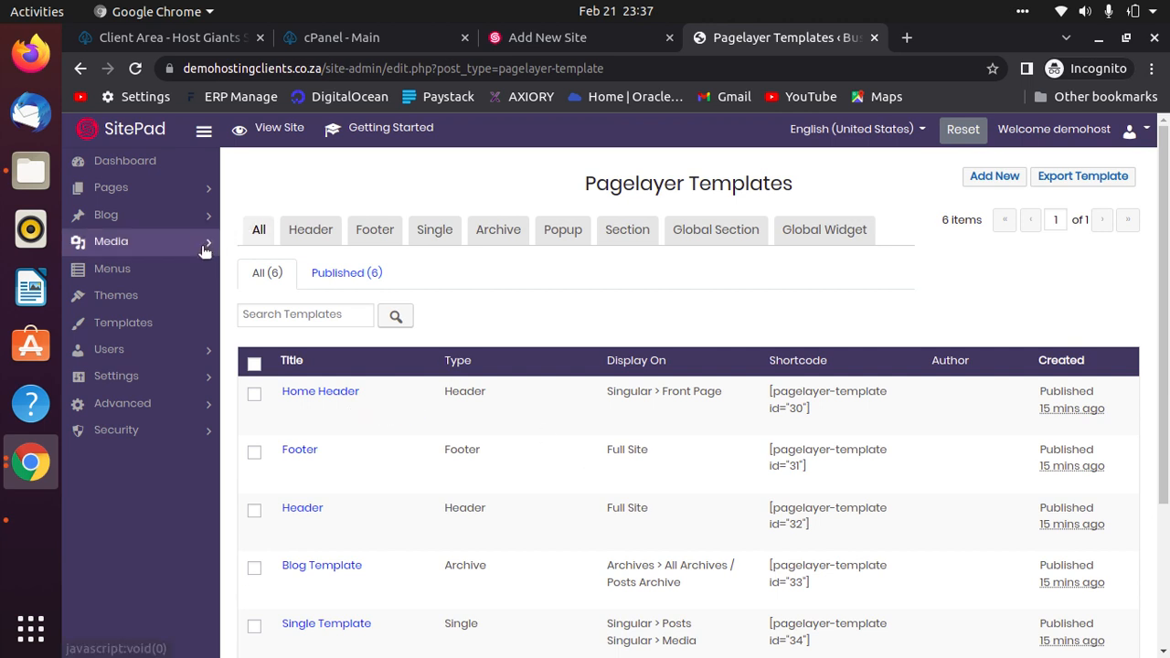
pyautogui.click(131, 272)
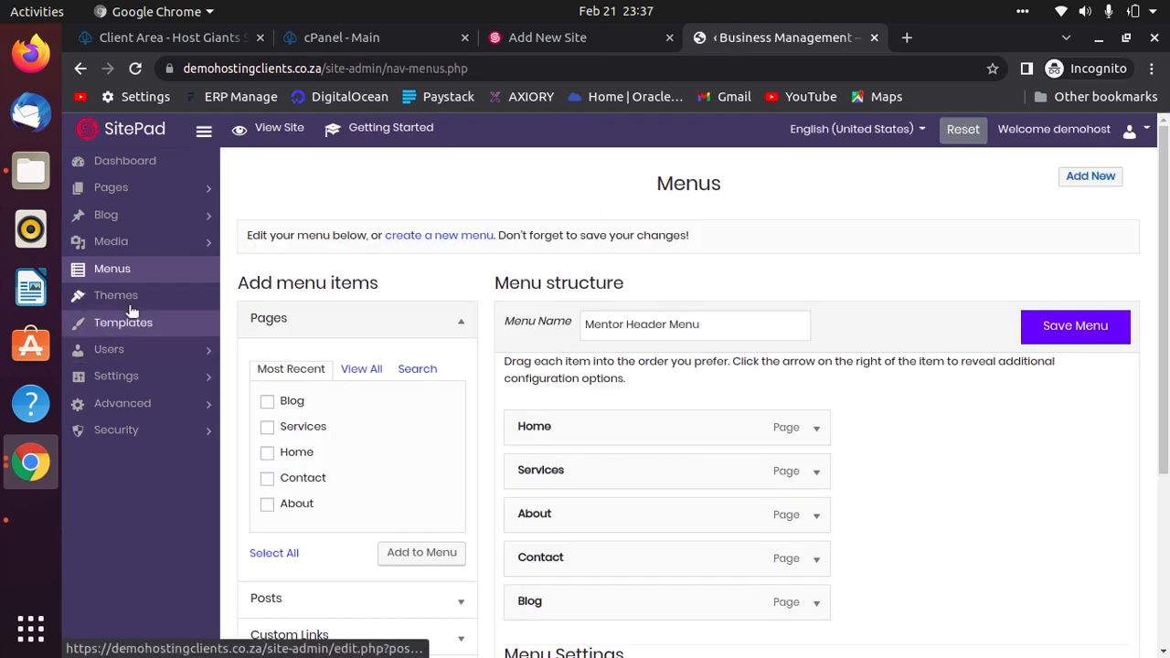
pyautogui.scroll(-5, 713, 457)
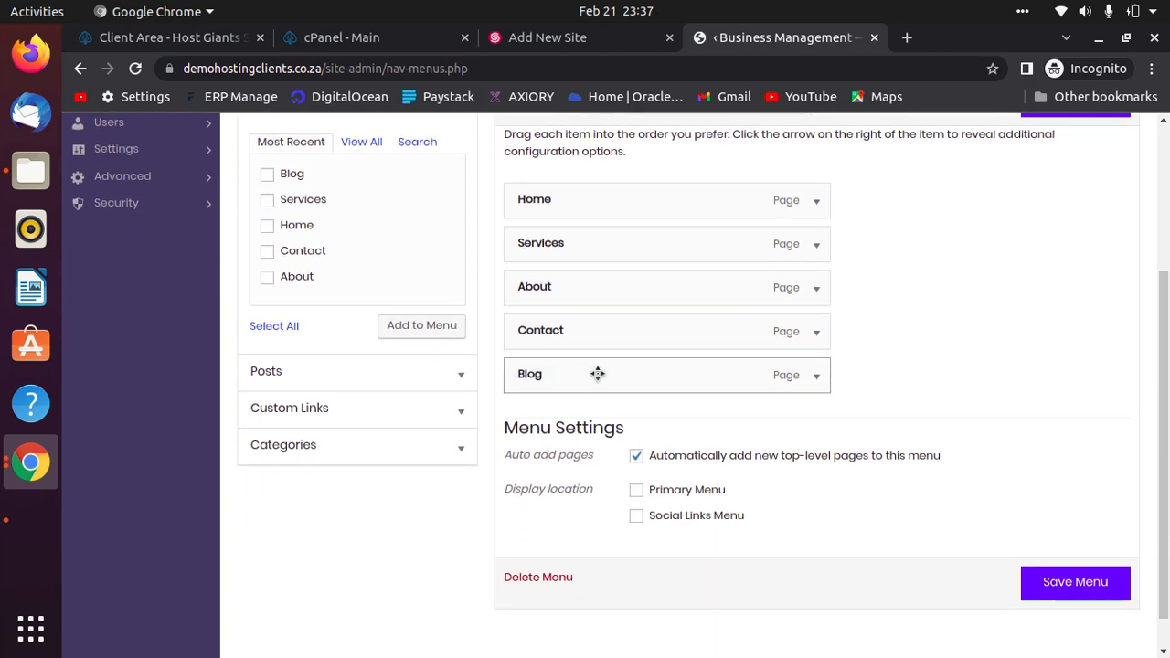
pyautogui.click(817, 376)
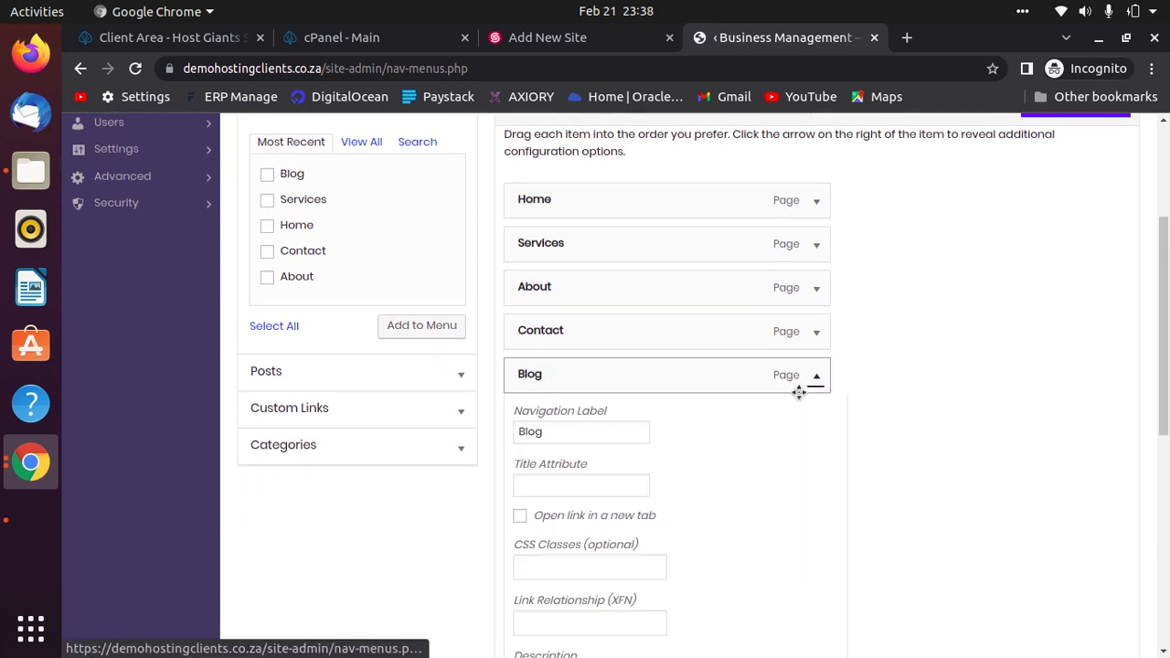
pyautogui.scroll(-8, 793, 403)
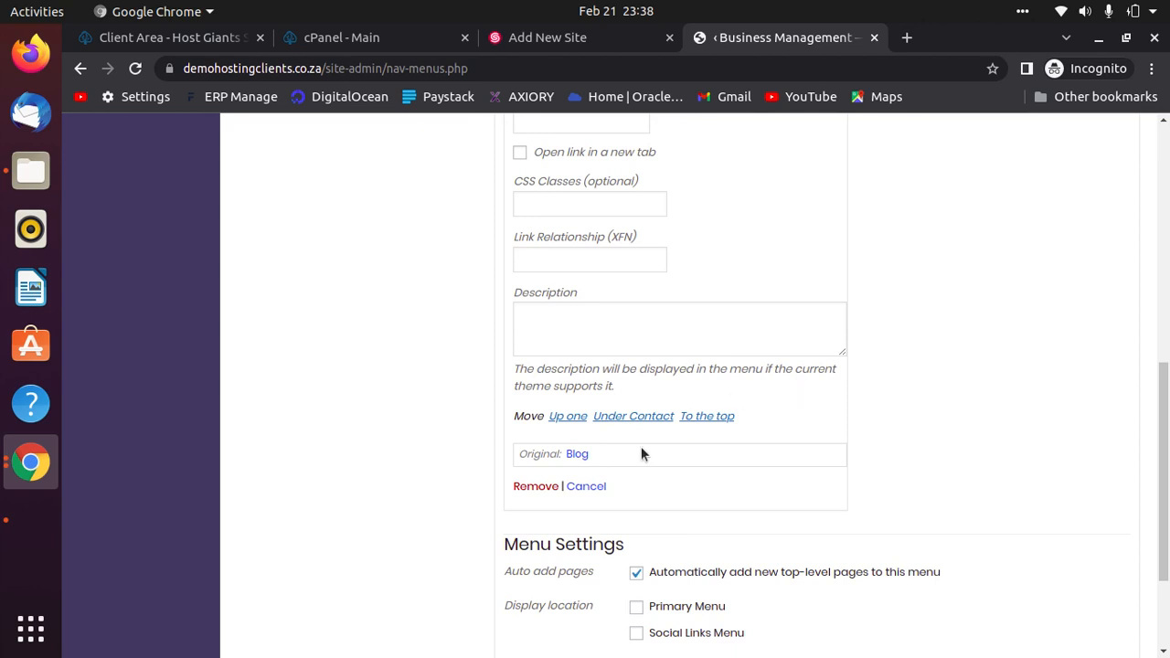
pyautogui.click(535, 486)
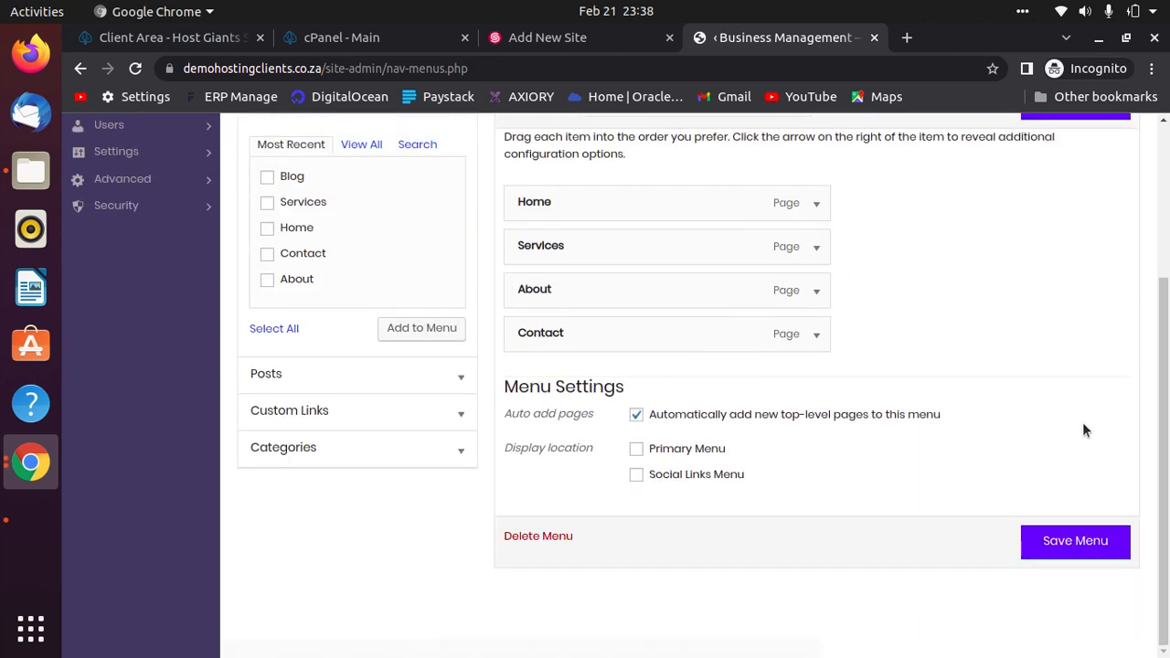
pyautogui.click(1100, 544)
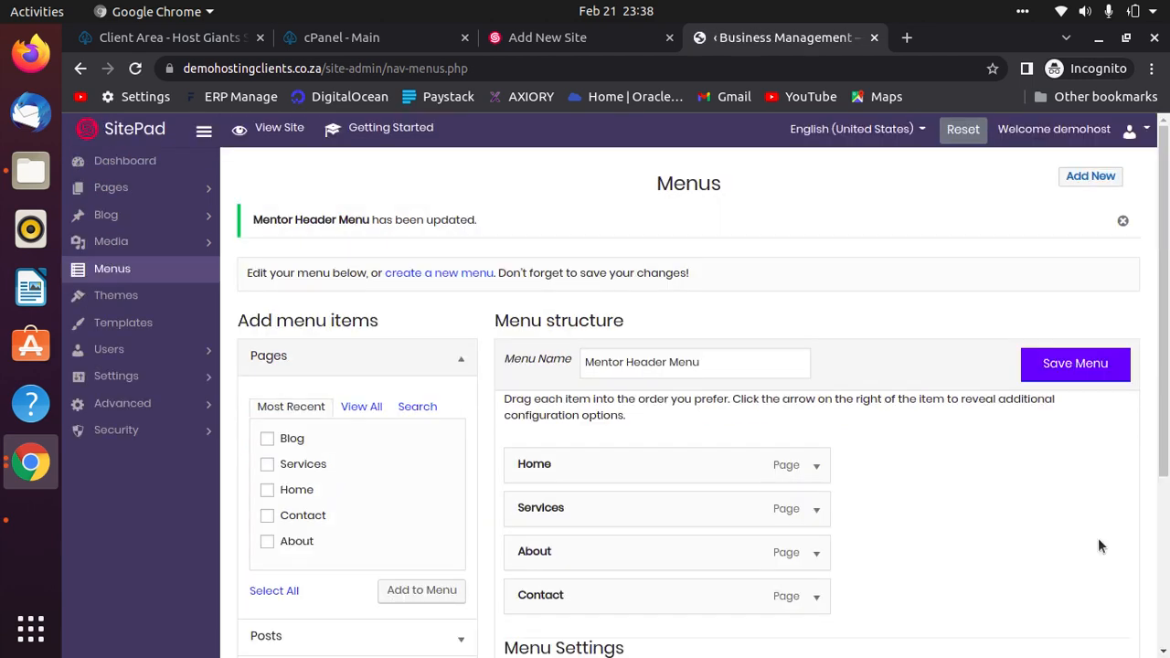
pyautogui.click(148, 190)
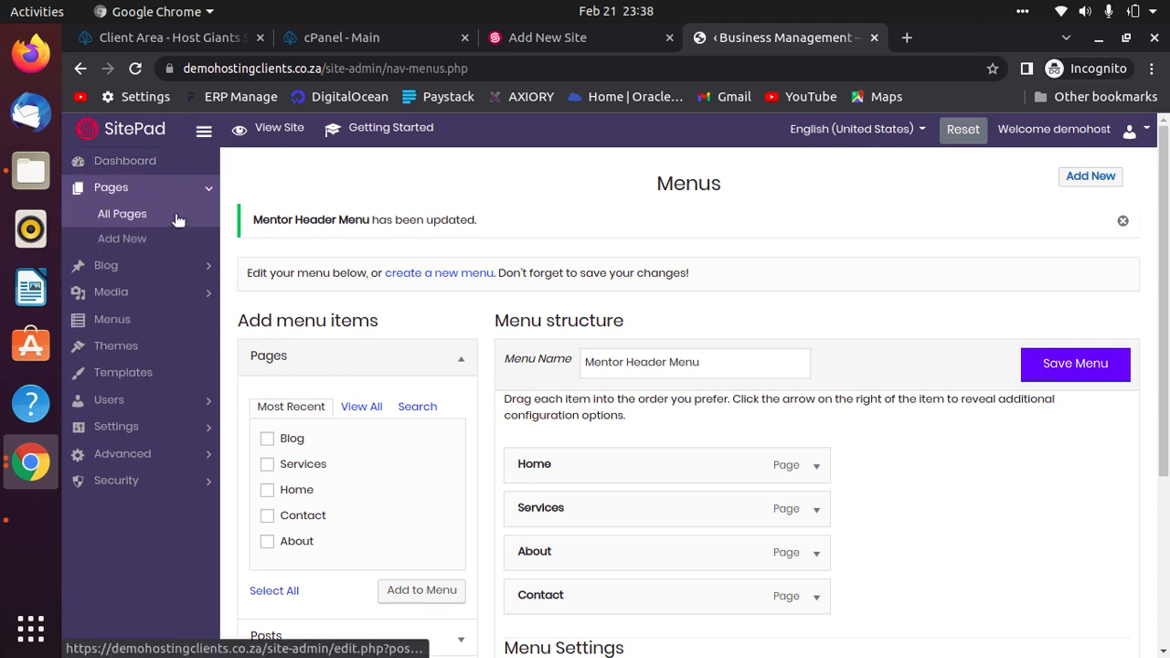
pyautogui.click(279, 131)
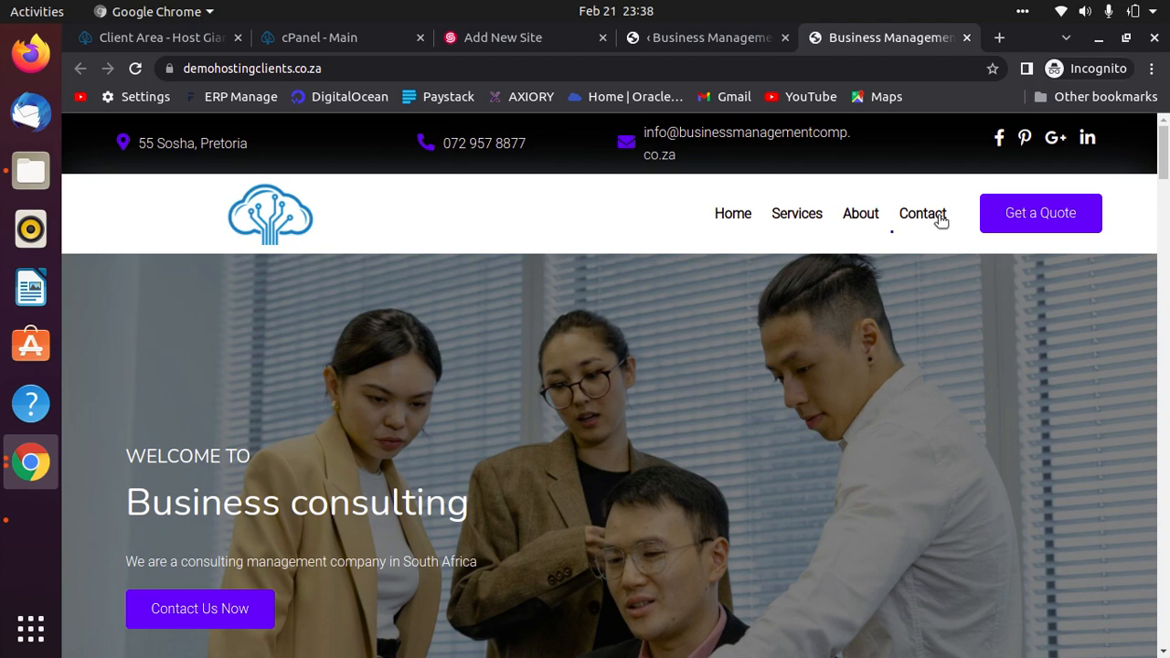
# Check the live site's header and footer show Home, Services, About, Contact, then return to Menus.
pyautogui.moveTo(1168, 152); pyautogui.dragTo(1168, 651)
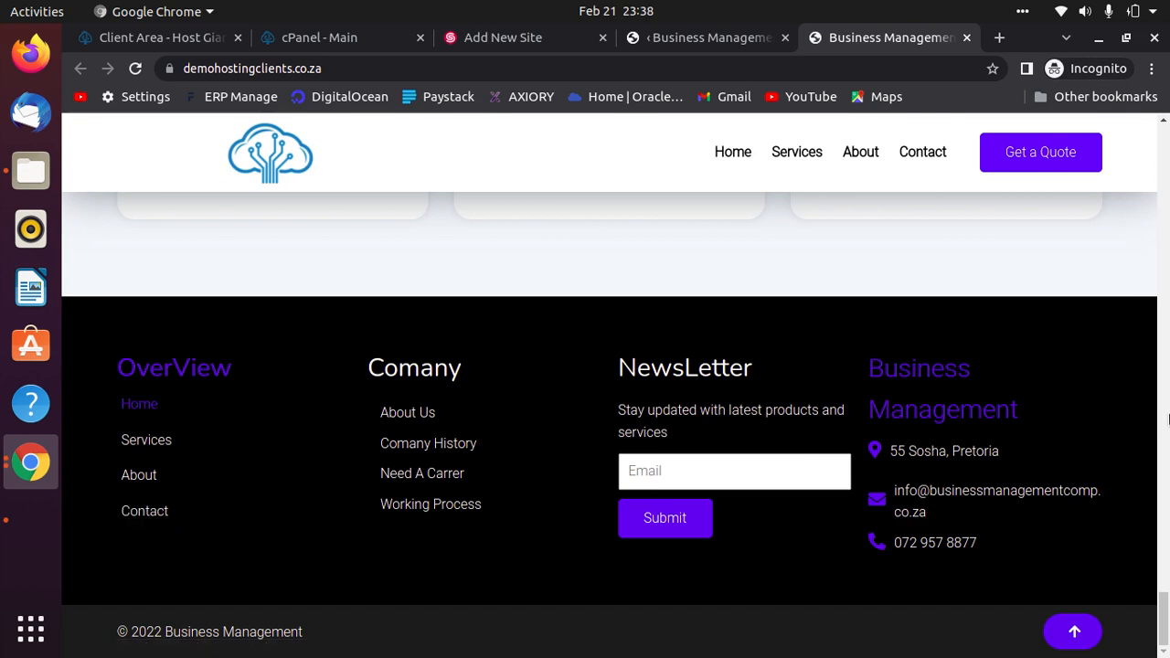
pyautogui.moveTo(1166, 617); pyautogui.dragTo(1165, 137)
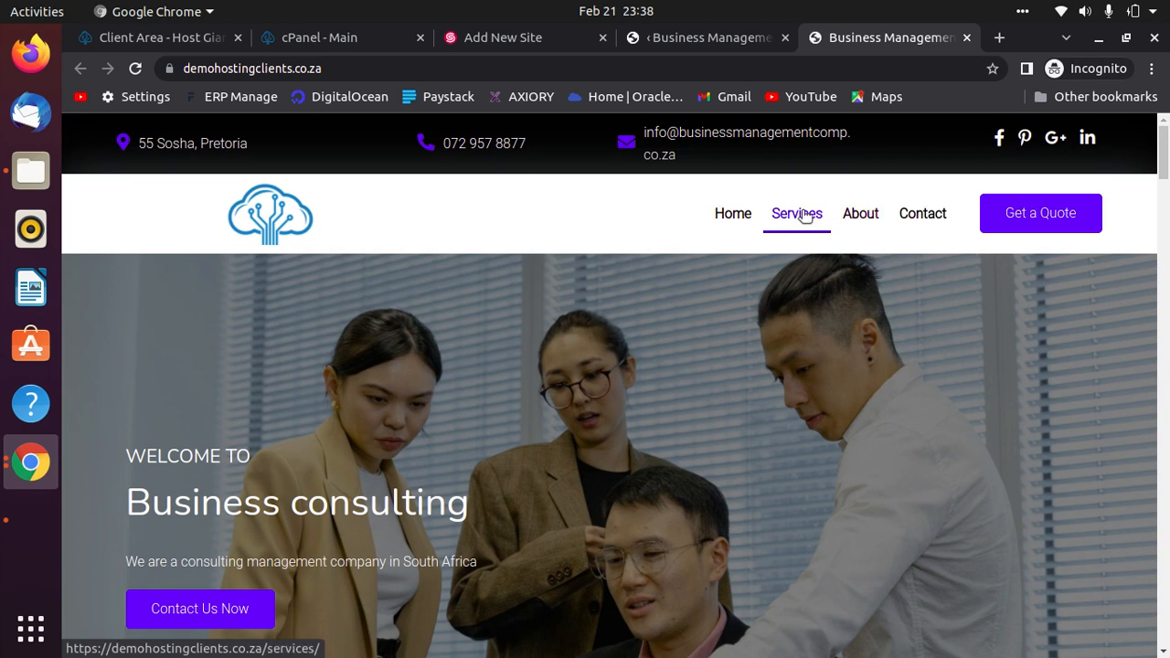
pyautogui.click(691, 41)
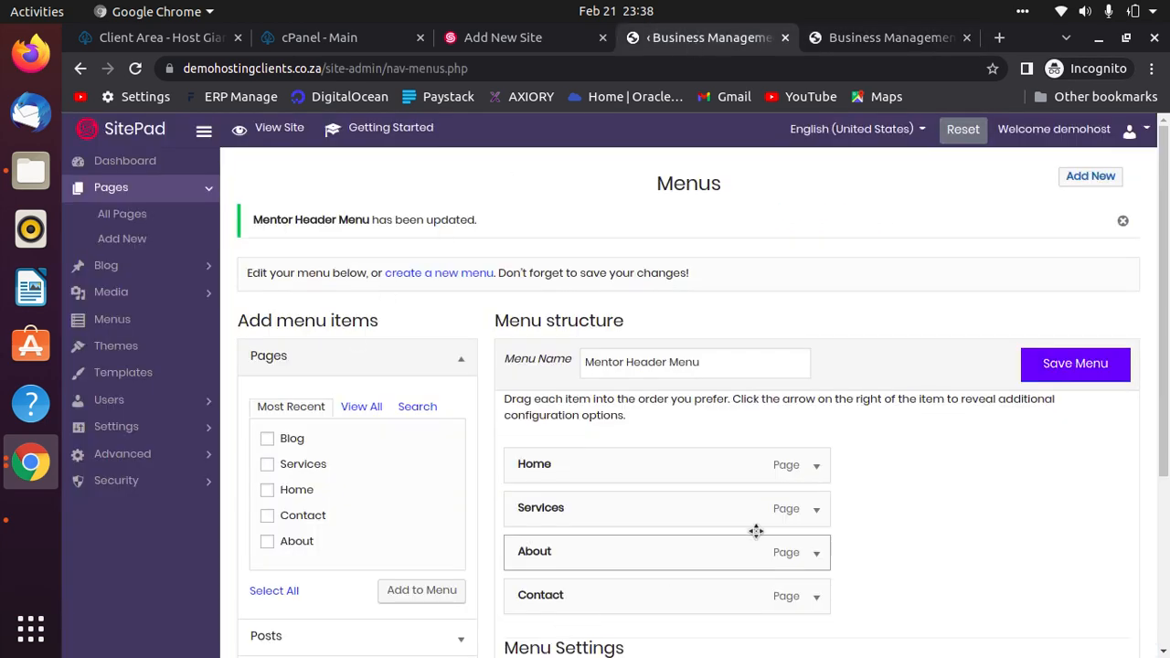
# Move Services below About so the header menu reads Home, About, Services, Contact, and save.
pyautogui.scroll(-2, 755, 530)
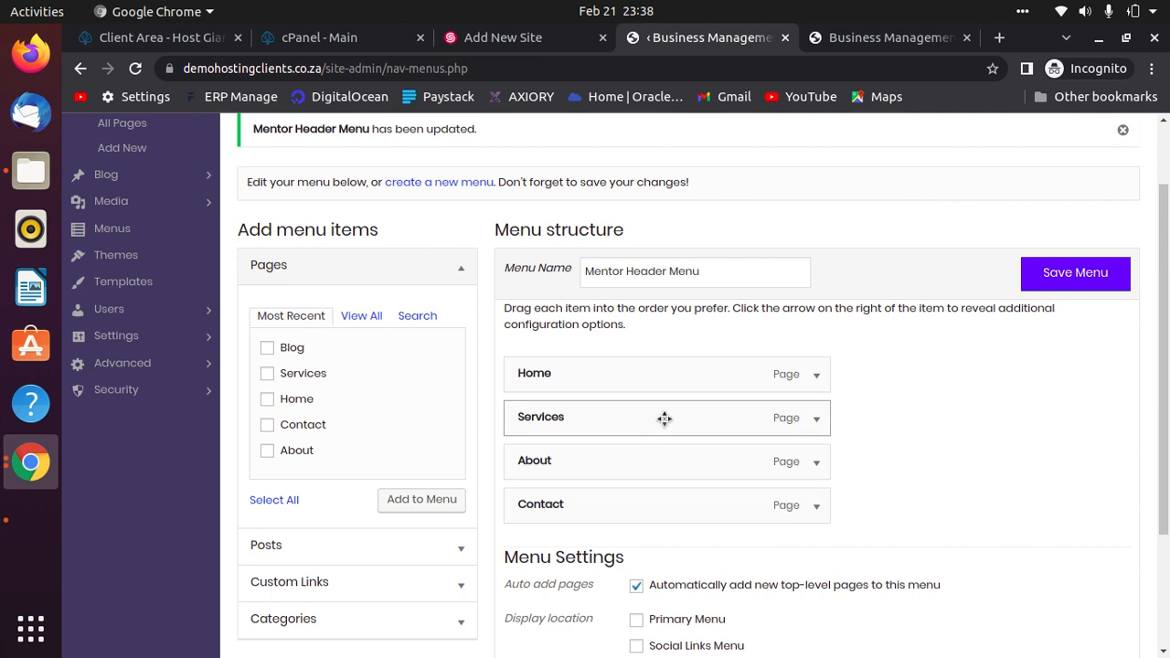
pyautogui.moveTo(665, 419); pyautogui.dragTo(666, 460)
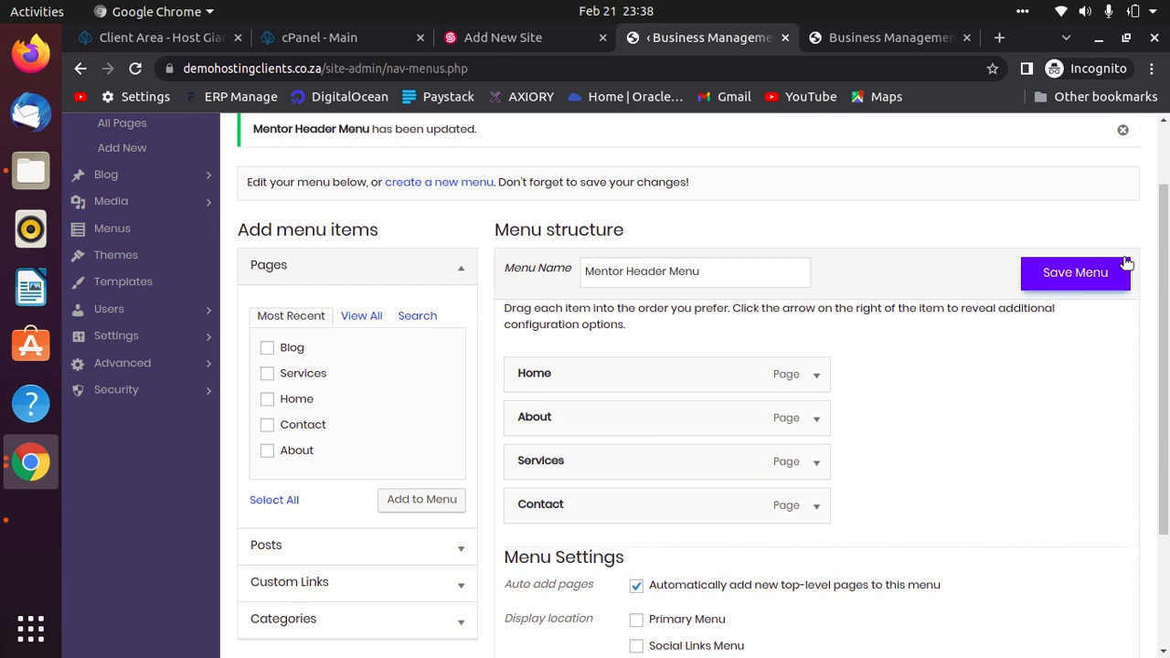
pyautogui.click(1094, 285)
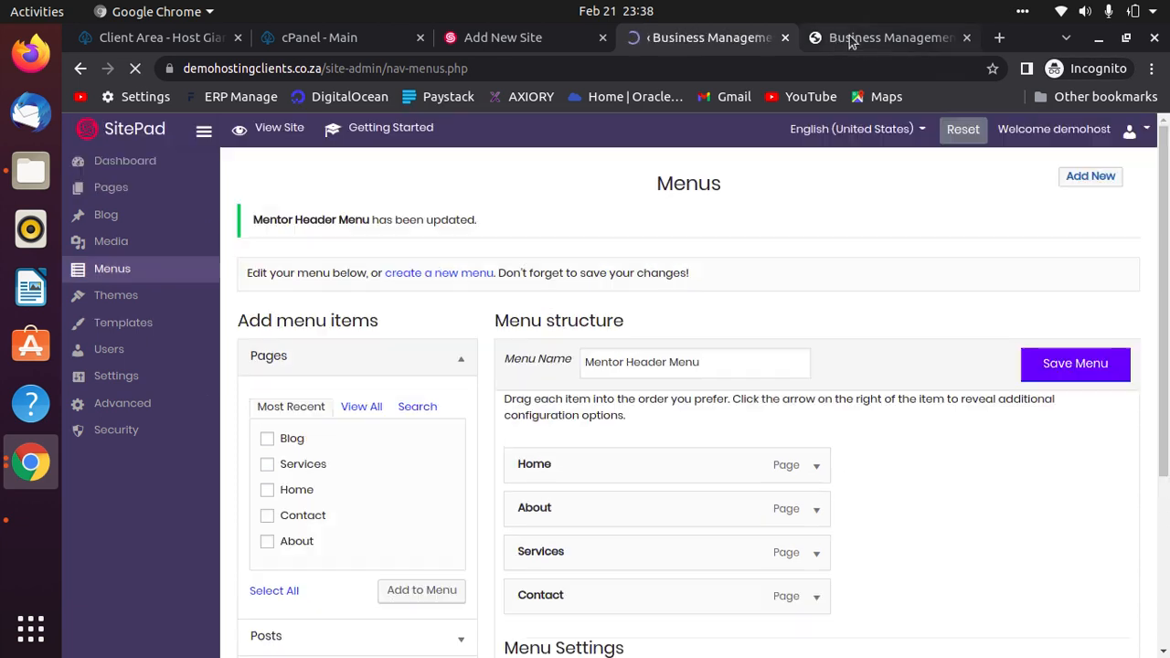
# Verify the live site's menu order Home, About, Services, Contact, then go to the Contact page.
pyautogui.click(856, 39)
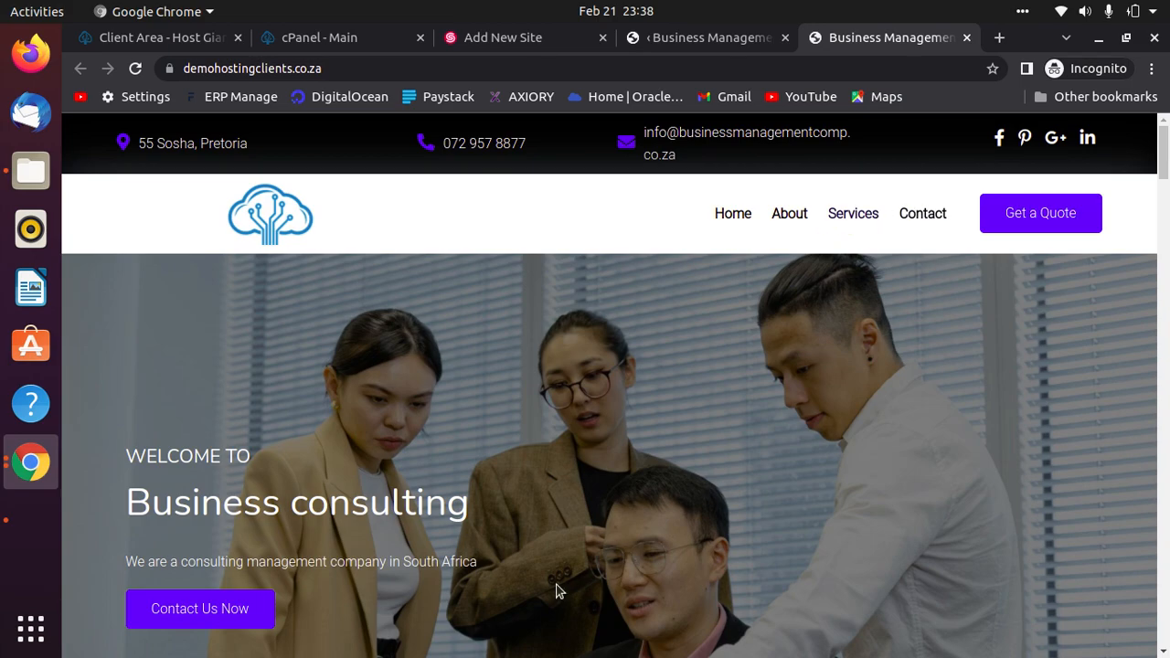
pyautogui.scroll(-5, 552, 567)
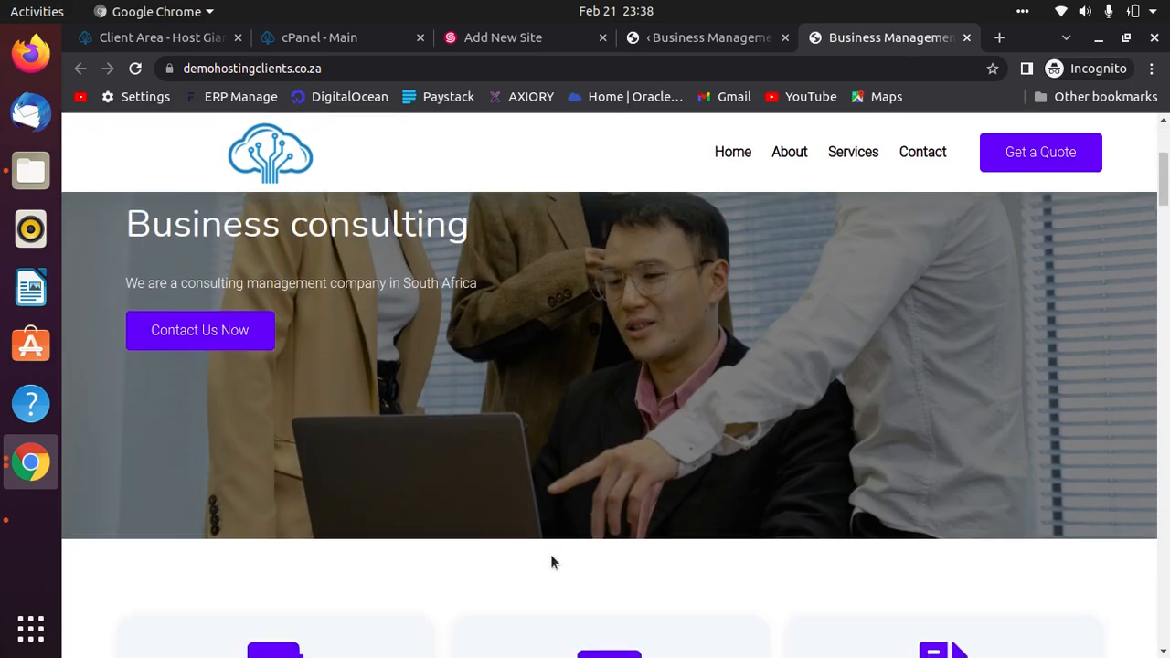
pyautogui.scroll(-15, 549, 540)
pyautogui.scroll(-20, 543, 505)
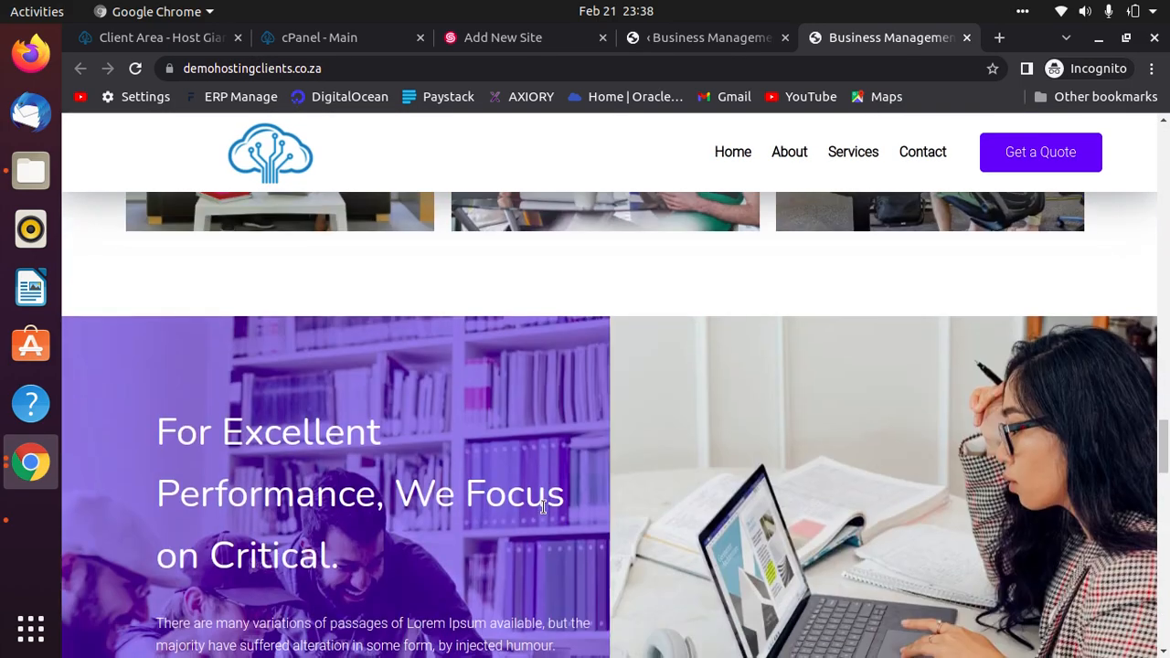
pyautogui.scroll(-3, 543, 506)
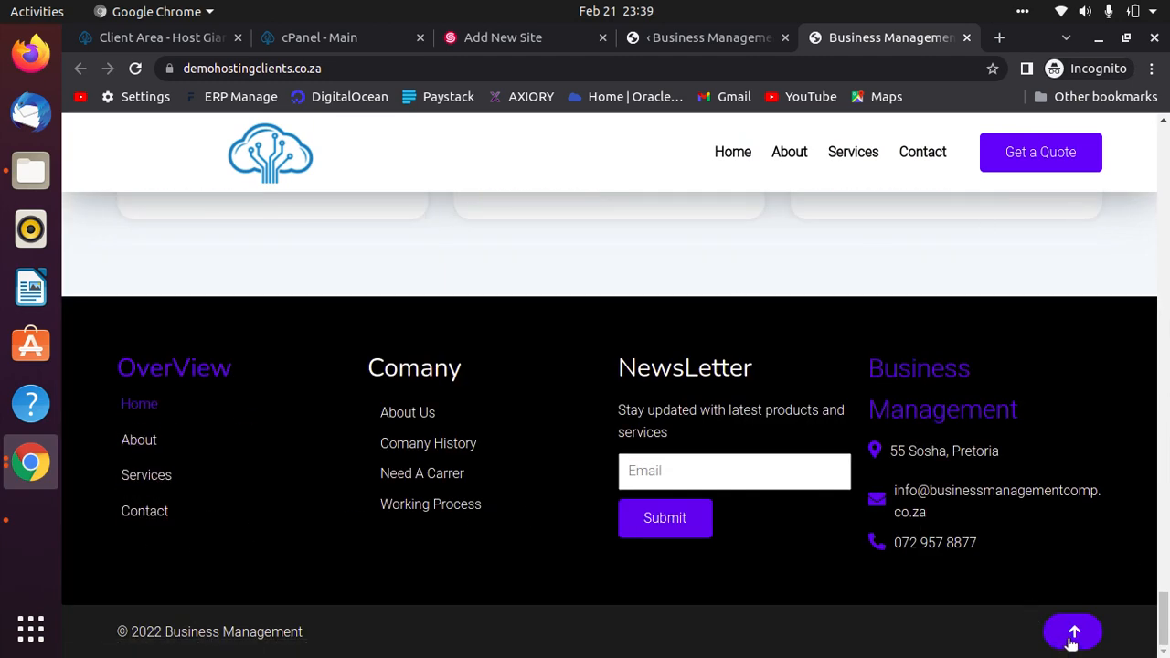
pyautogui.click(918, 161)
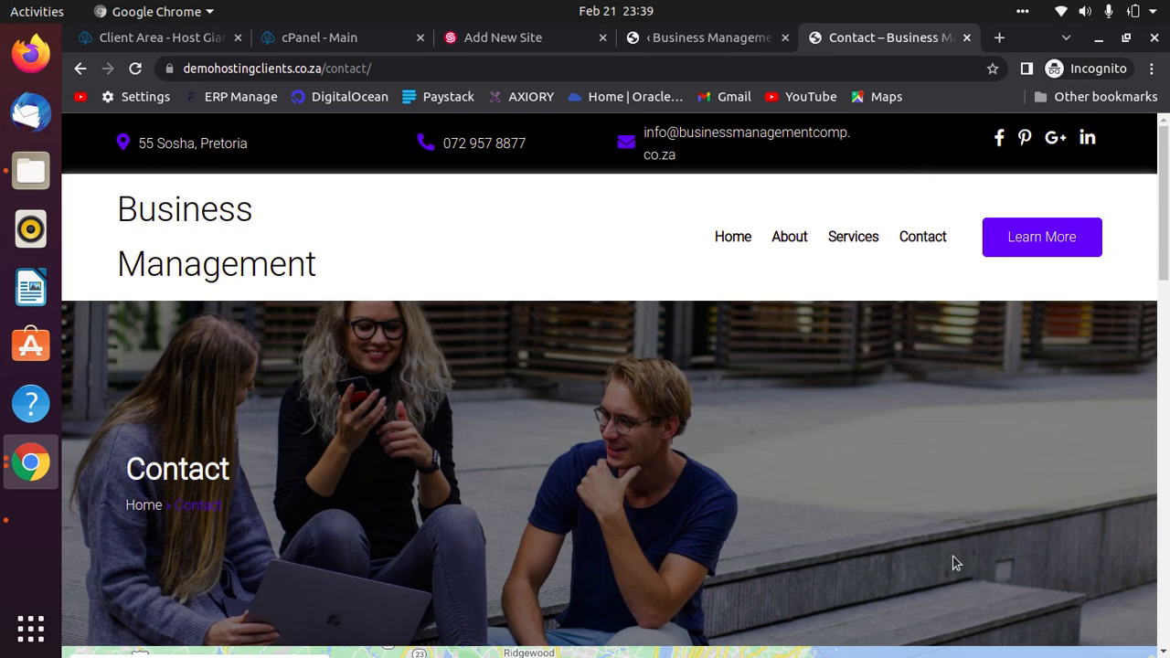
# Autofill the contact form's Name, Email and Phone fields from saved details.
pyautogui.scroll(-5, 953, 558)
pyautogui.scroll(-2, 924, 579)
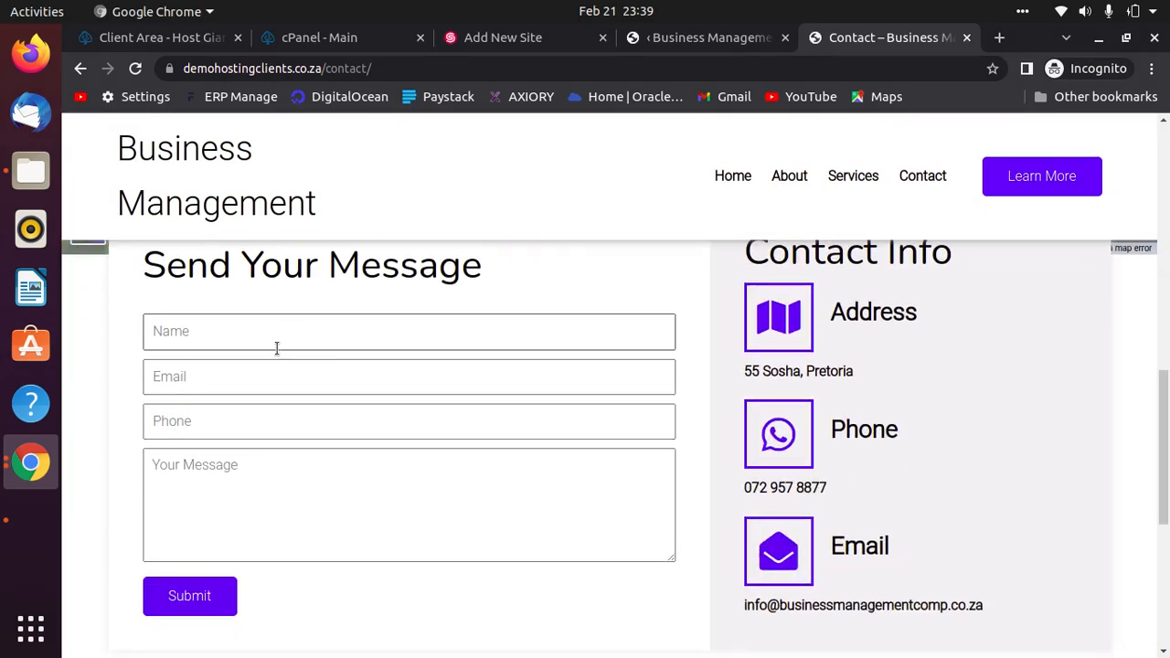
pyautogui.scroll(5, 879, 494)
pyautogui.scroll(2, 880, 494)
pyautogui.scroll(-5, 444, 457)
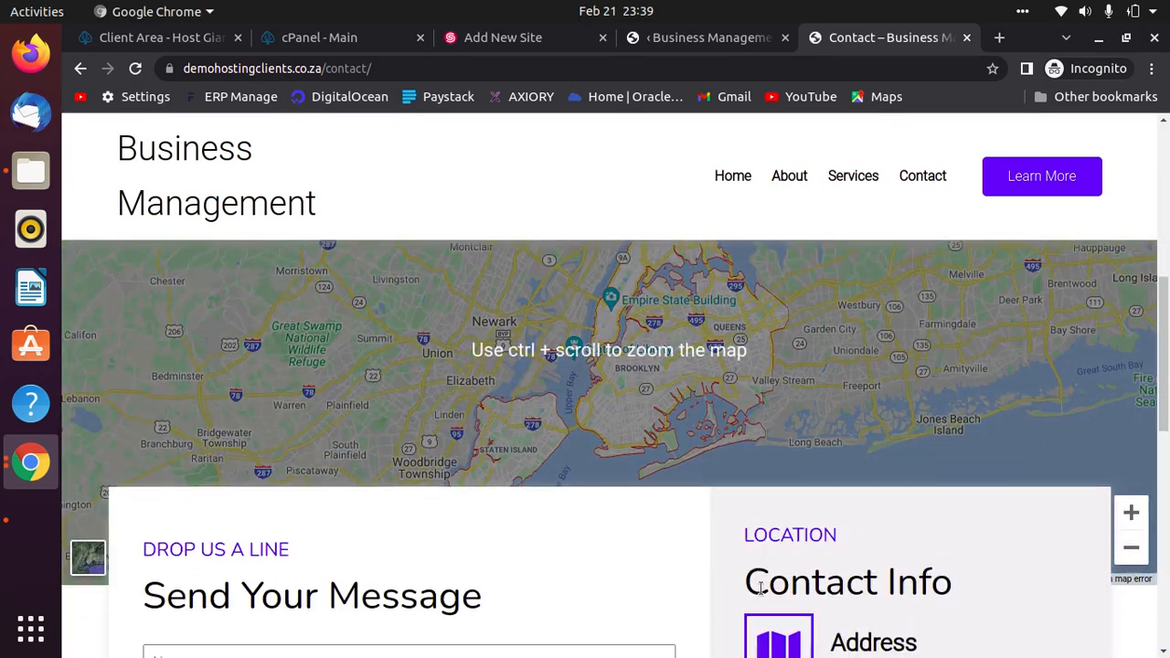
pyautogui.click(386, 432)
pyautogui.press('Tab')
pyautogui.press('Tab')
pyautogui.press('Tab')
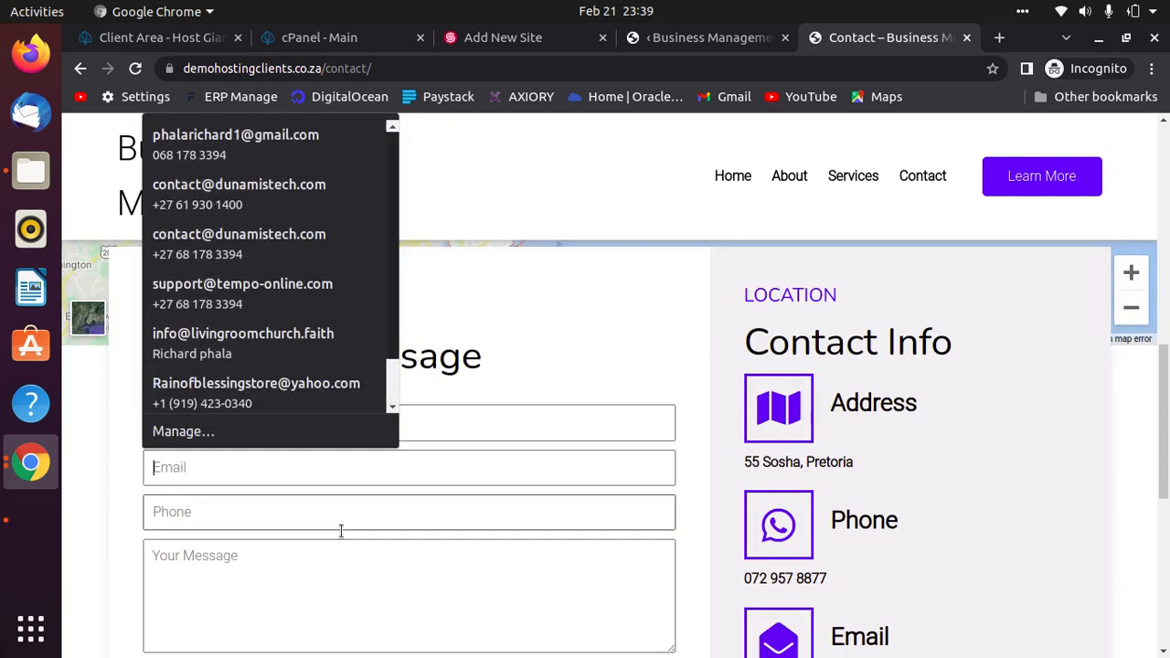
pyautogui.click(302, 424)
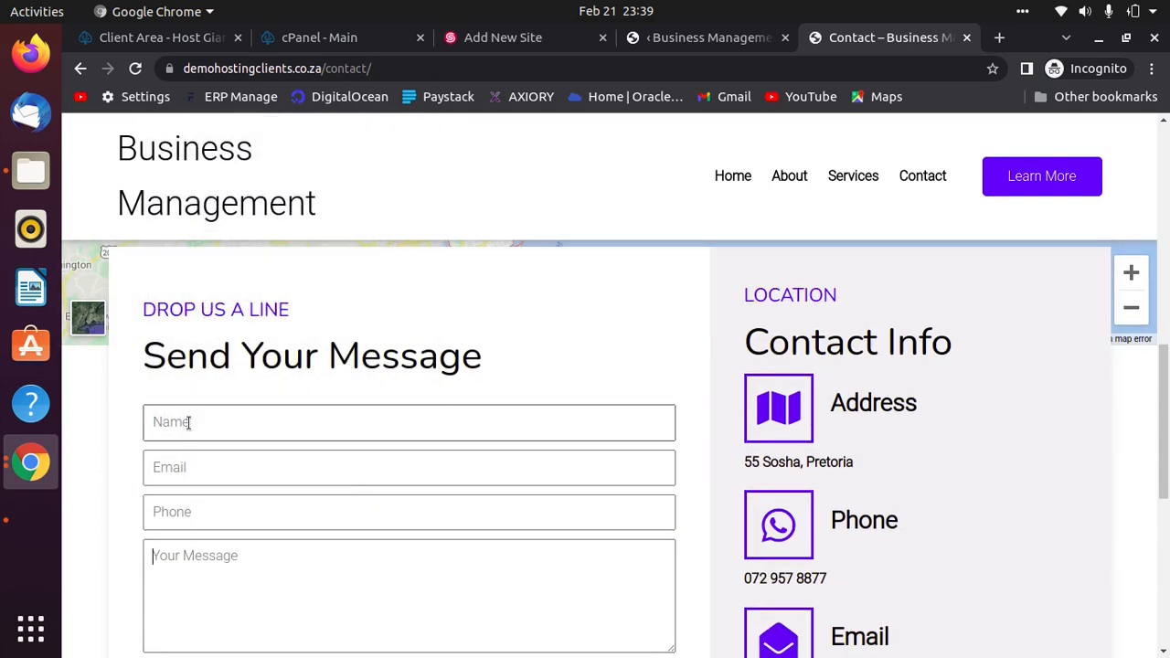
pyautogui.click(335, 167)
pyautogui.scroll(-5, 402, 543)
# Enter 'Testing' as the message, submit the form, and return to the admin tab.
pyautogui.click(316, 368)
pyautogui.write('fsbdffb')
pyautogui.press('BackSpace')
pyautogui.press('BackSpace')
pyautogui.press('BackSpace')
pyautogui.press('BackSpace')
pyautogui.press('BackSpace')
pyautogui.press('BackSpace')
pyautogui.press('BackSpace')
pyautogui.write('Testing')
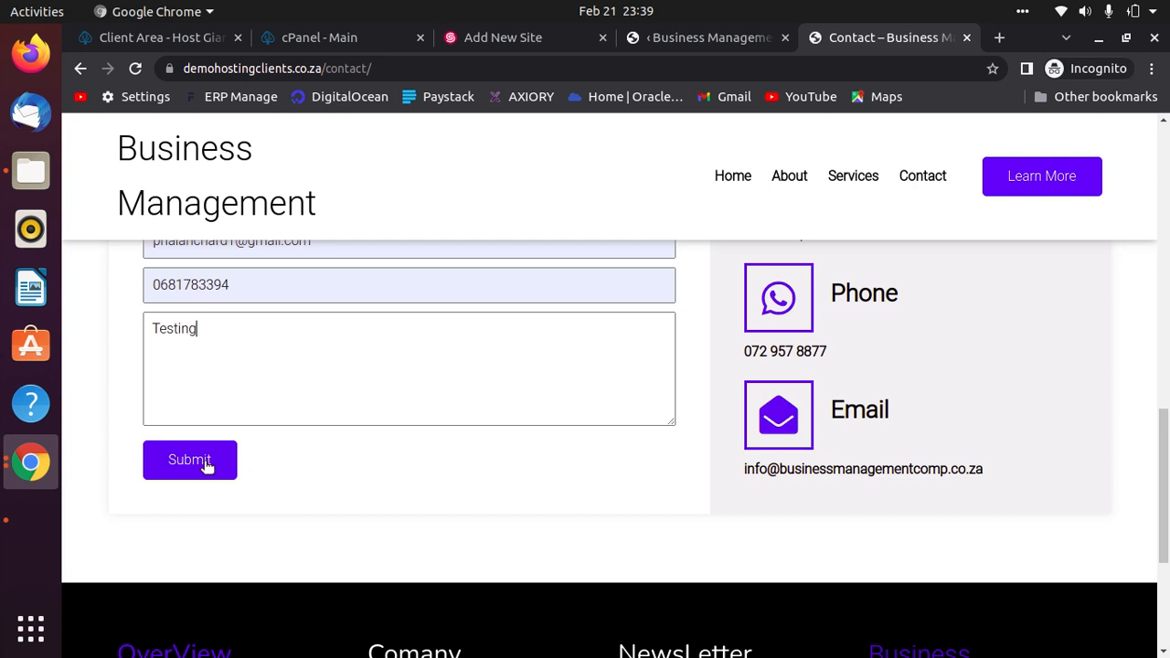
pyautogui.click(189, 459)
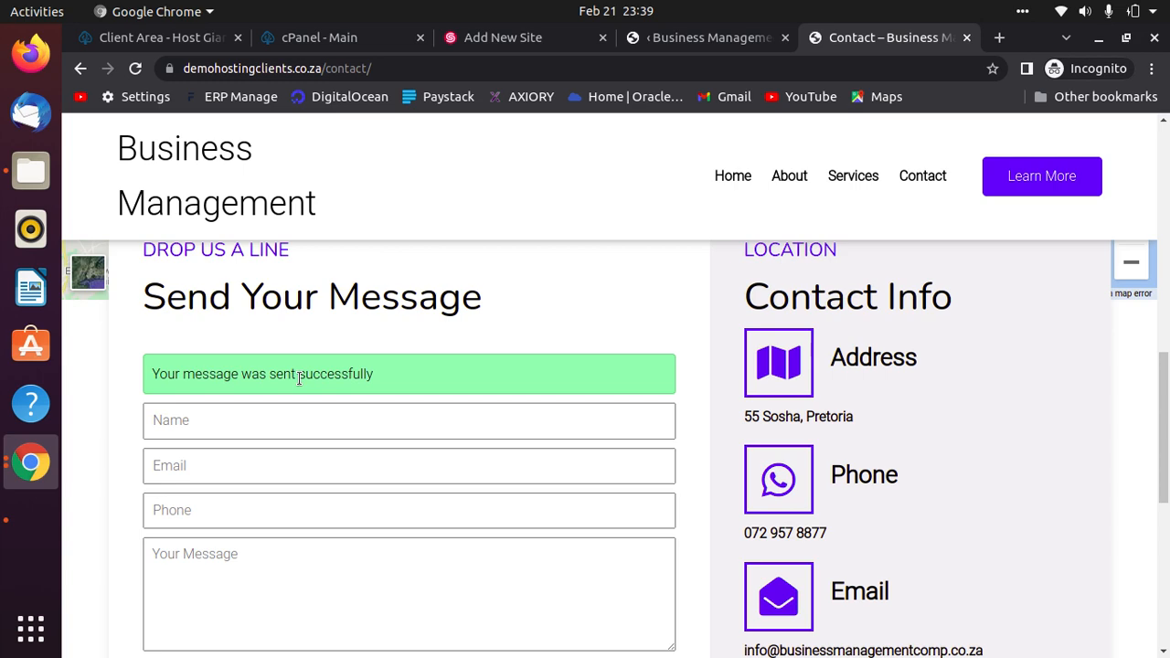
pyautogui.click(679, 41)
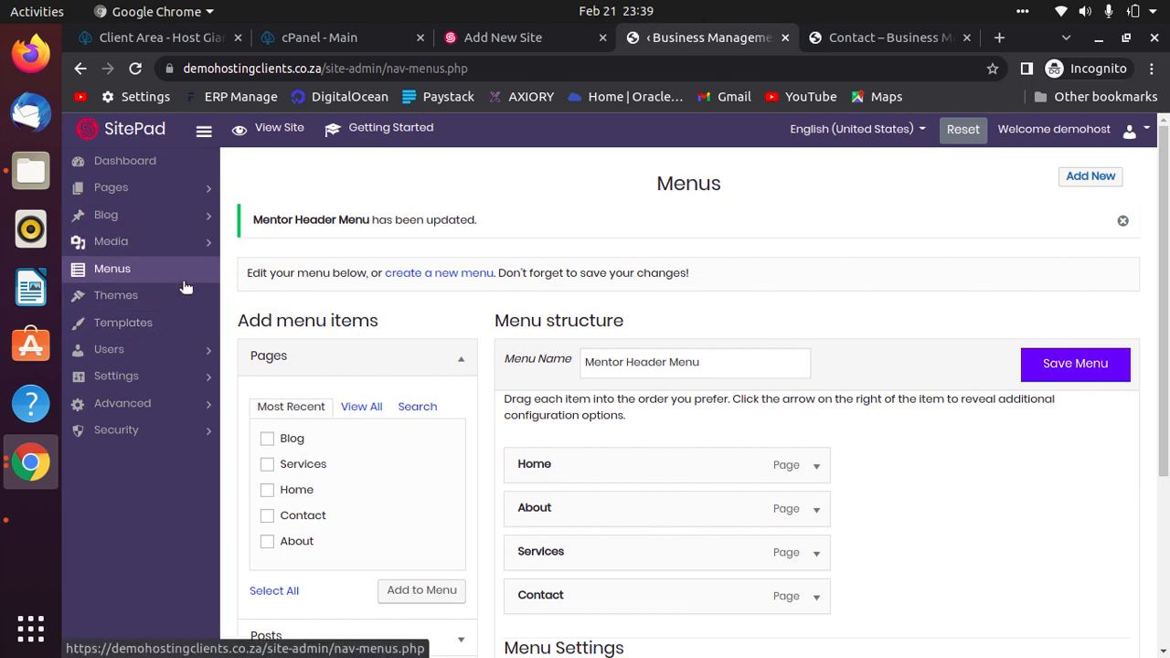
# Open Settings > Contact Form and check the To Email recipient address for form messages.
pyautogui.click(178, 377)
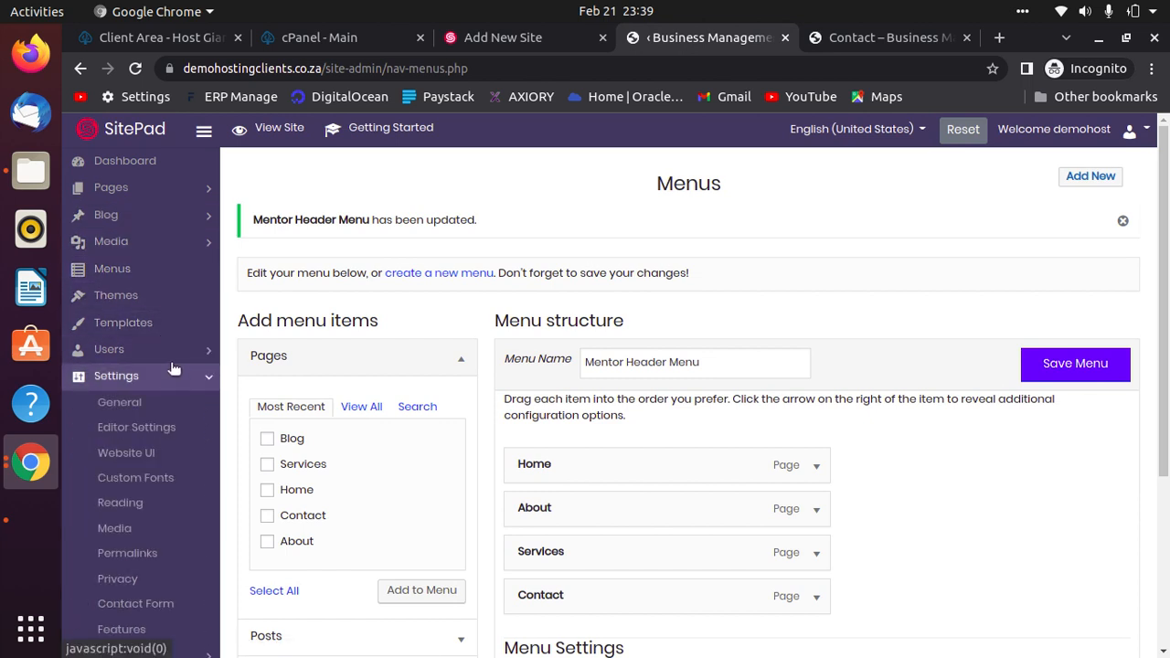
pyautogui.scroll(-1, 174, 368)
pyautogui.scroll(-3, 174, 367)
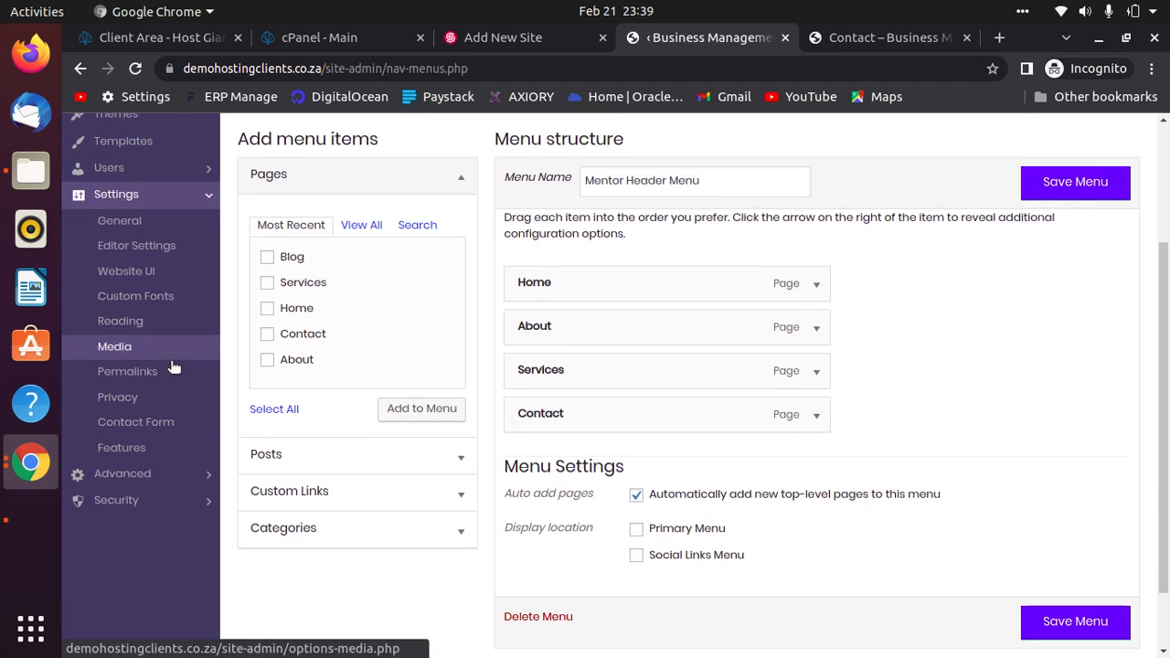
pyautogui.click(154, 424)
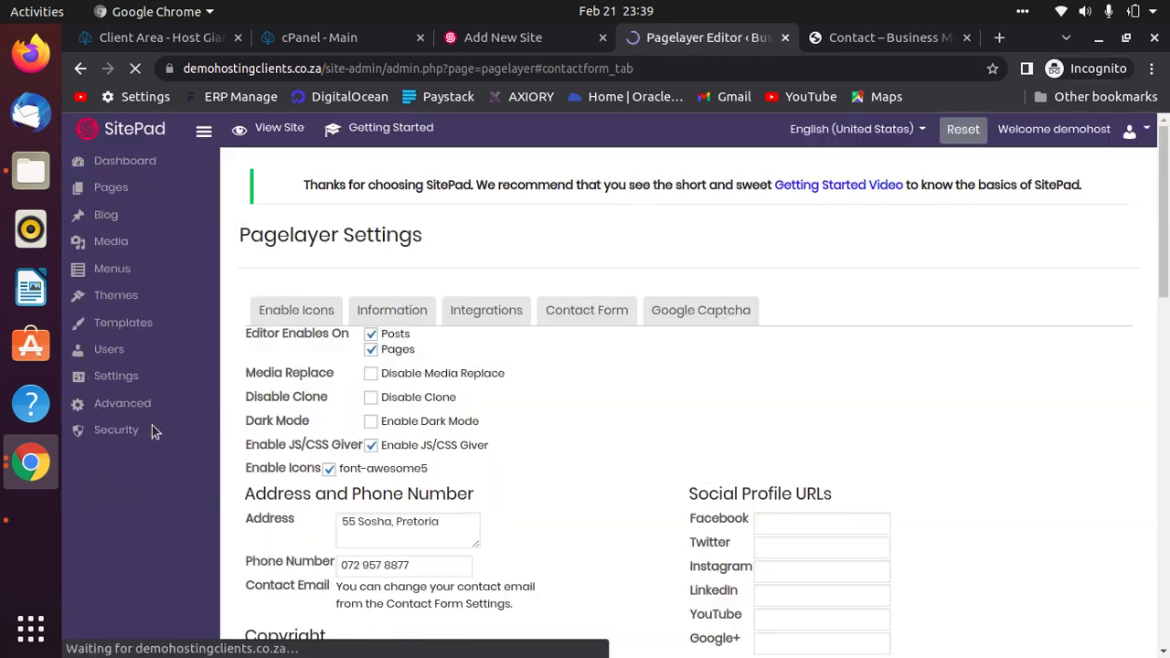
pyautogui.scroll(-3, 823, 491)
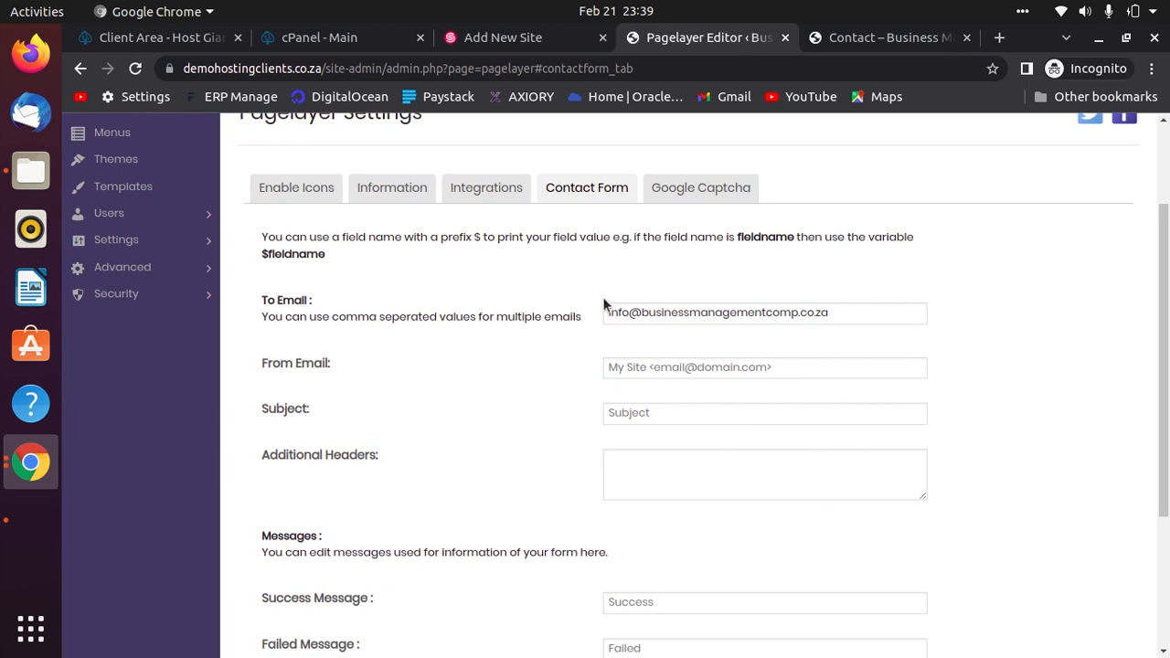
pyautogui.click(837, 315)
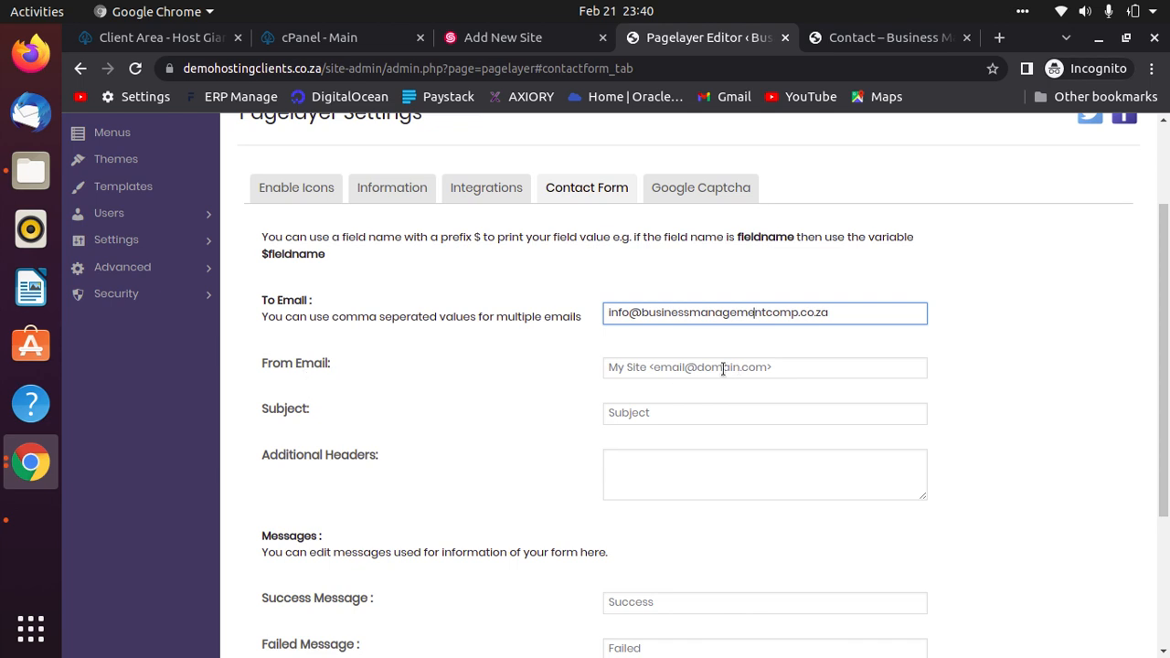
# Enter 'Business Management Comp' in the contact form's From Email field.
pyautogui.hotkey('ctrl', 'a')
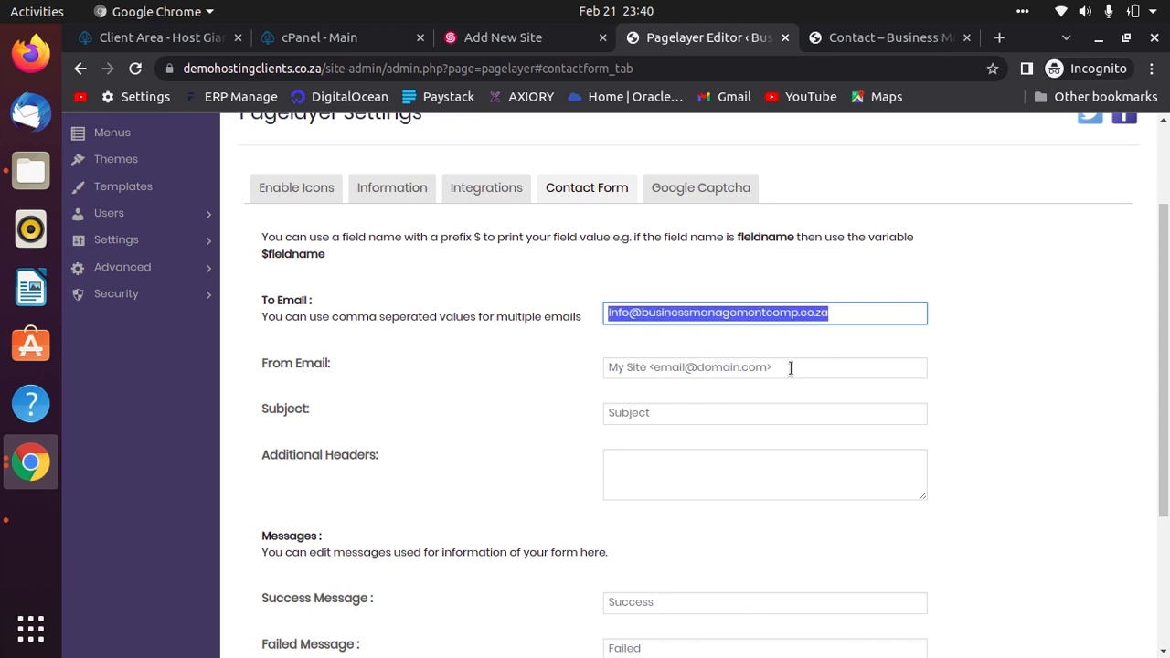
pyautogui.click(790, 367)
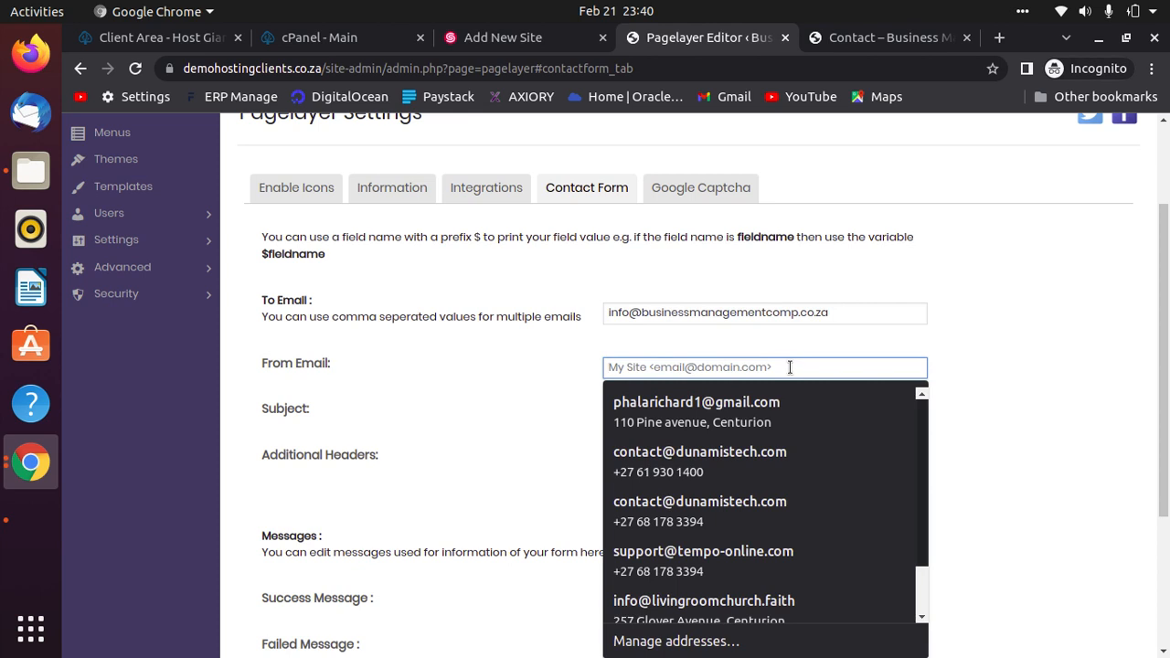
pyautogui.write('BusinessC')
pyautogui.press('BackSpace')
pyautogui.write('Man')
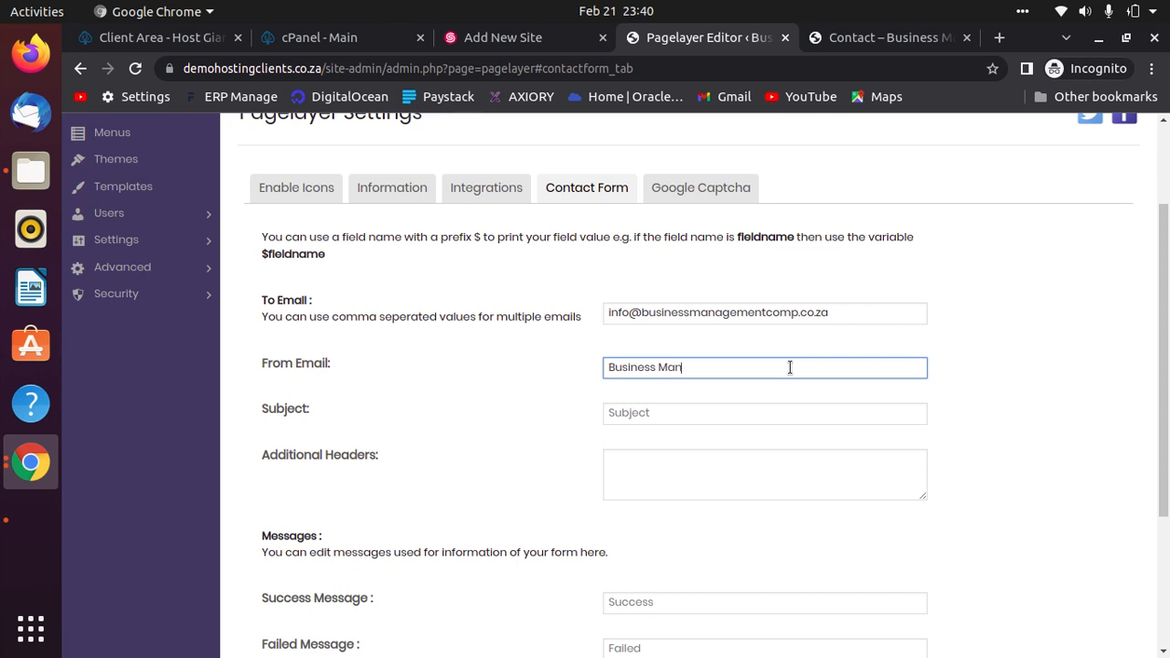
pyautogui.write('agement Comp')
# Set the subject to 'Thank you for trusting us' and save the contact form settings.
pyautogui.click(751, 418)
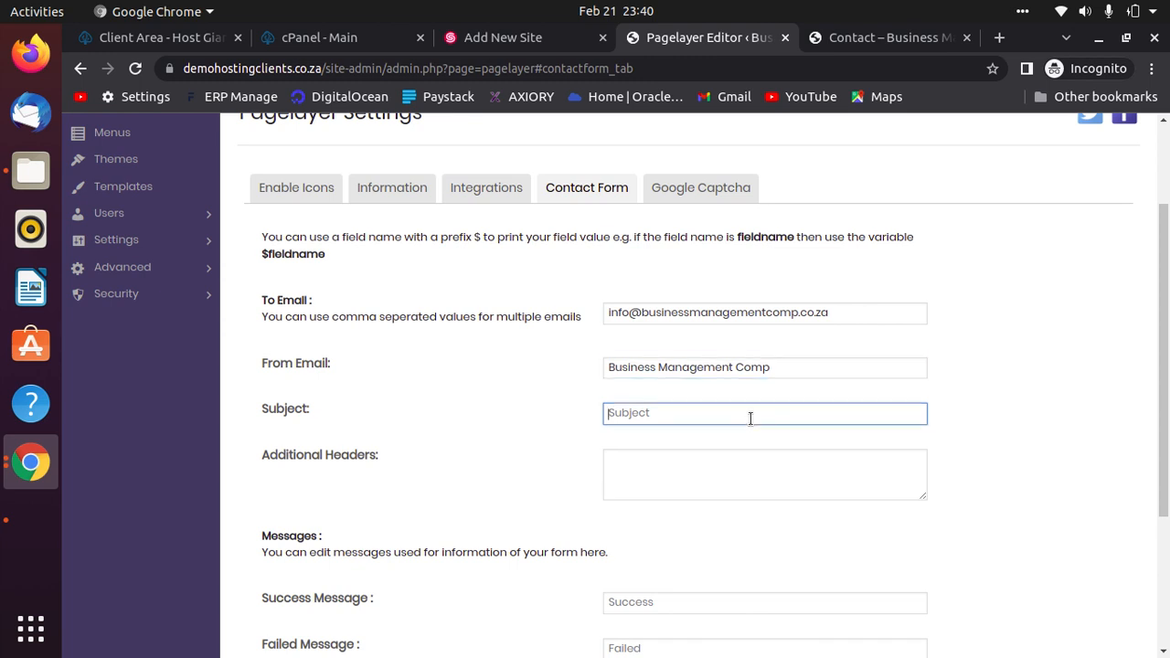
pyautogui.write('Thank you for trusting us')
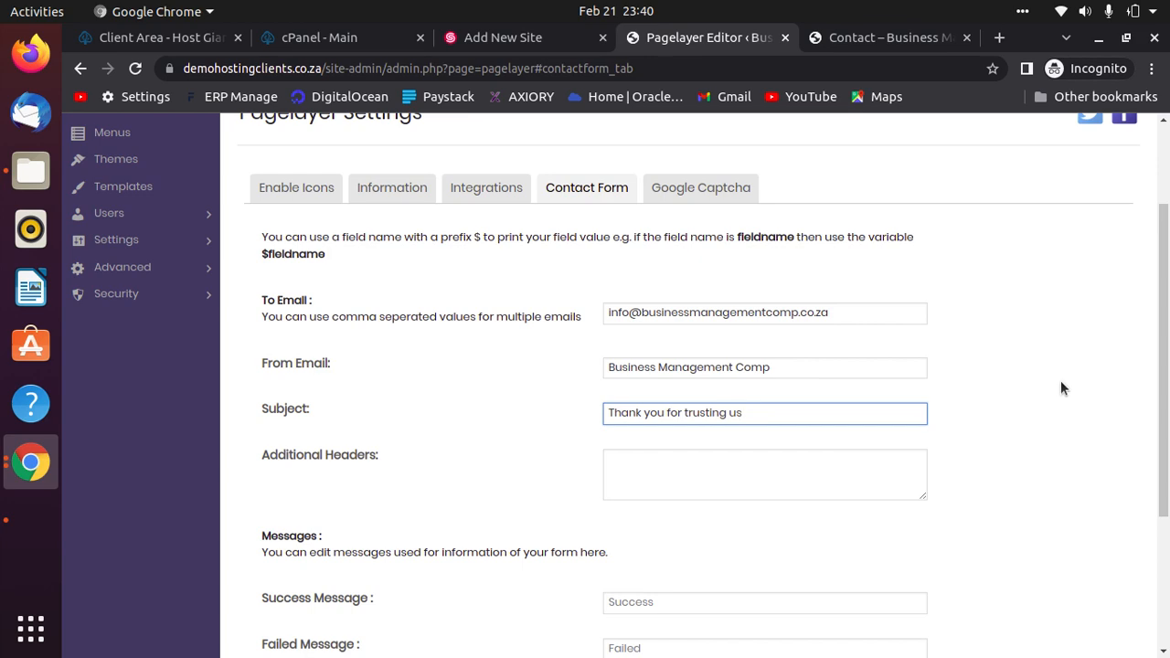
pyautogui.scroll(-5, 961, 426)
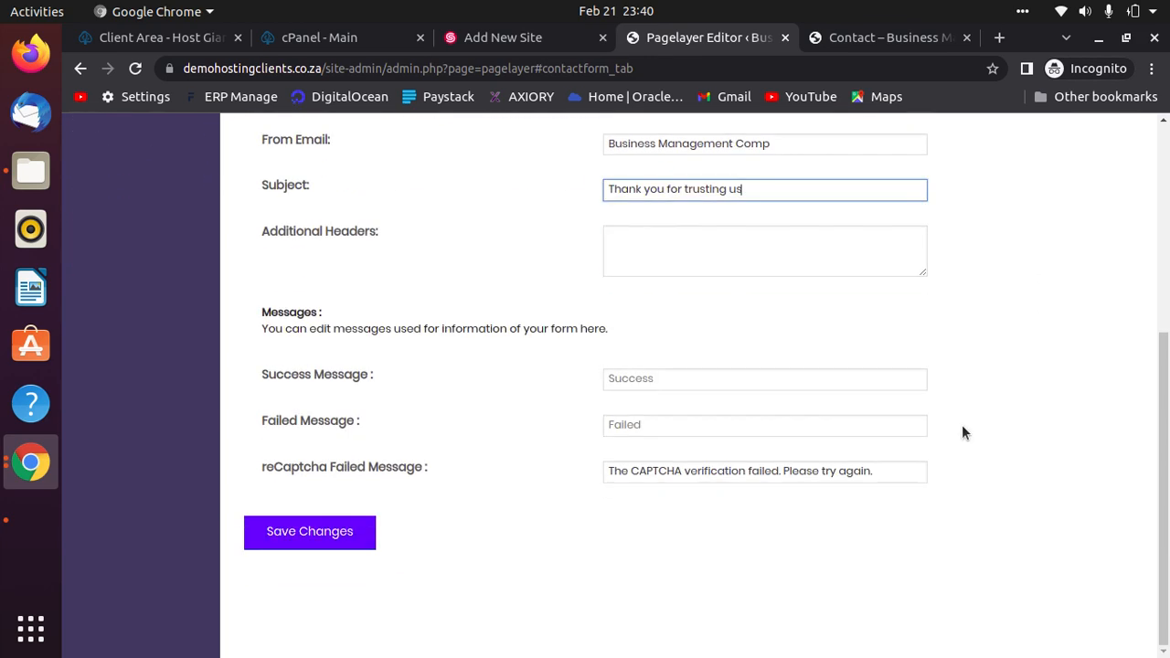
pyautogui.scroll(4, 961, 426)
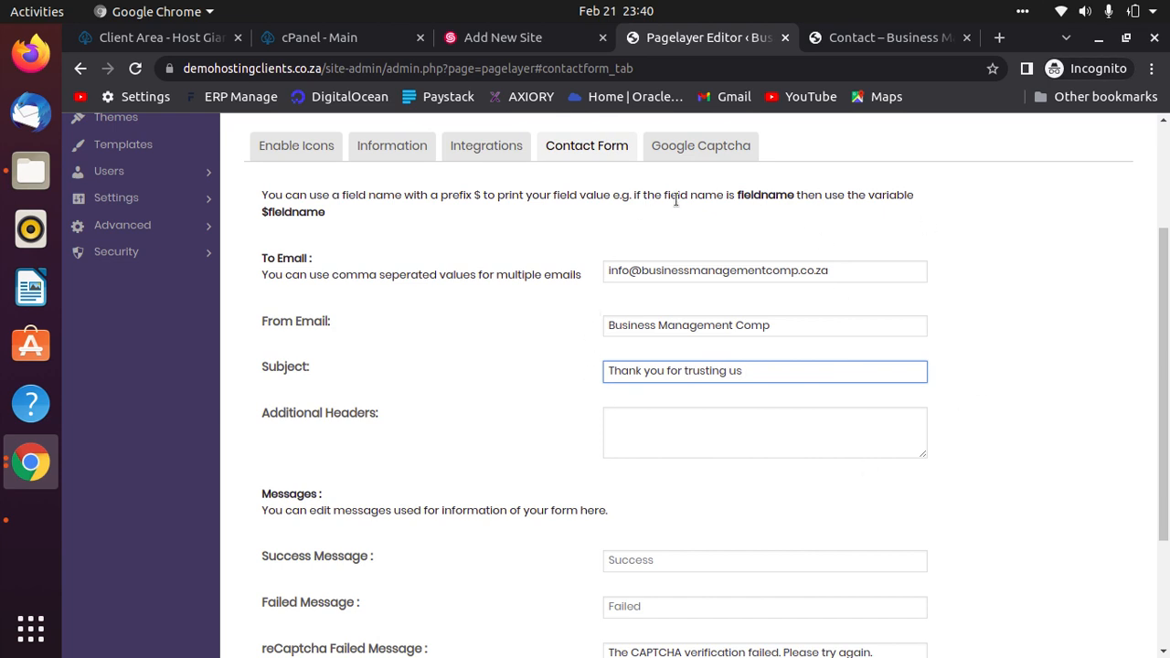
pyautogui.moveTo(841, 273); pyautogui.dragTo(605, 271)
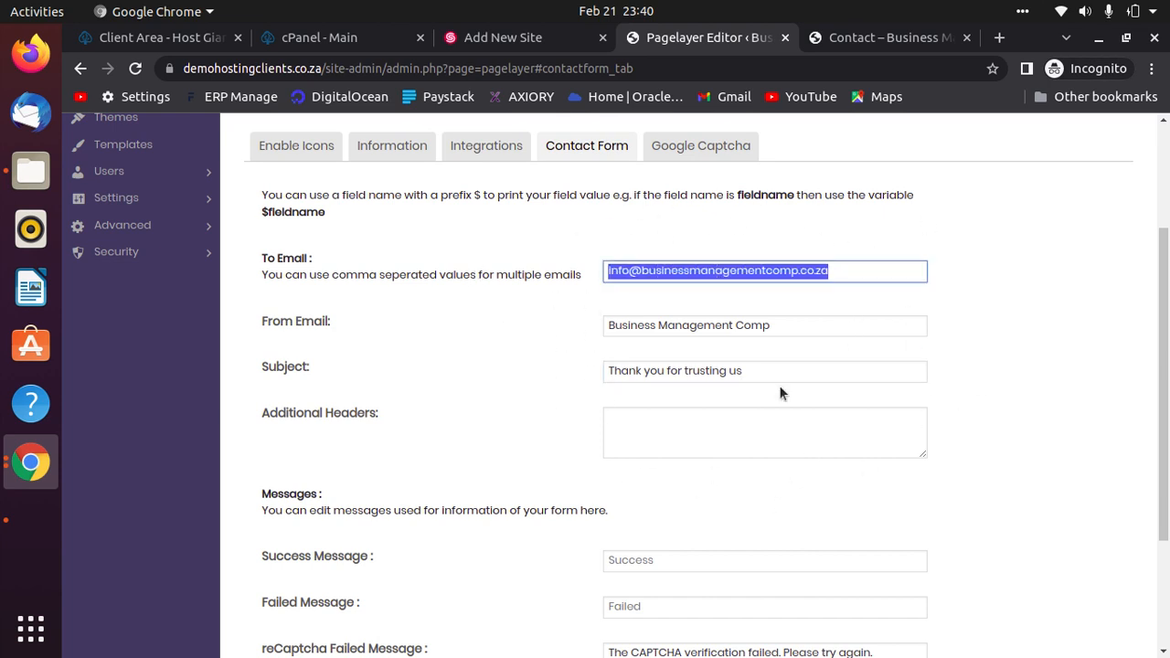
pyautogui.click(797, 329)
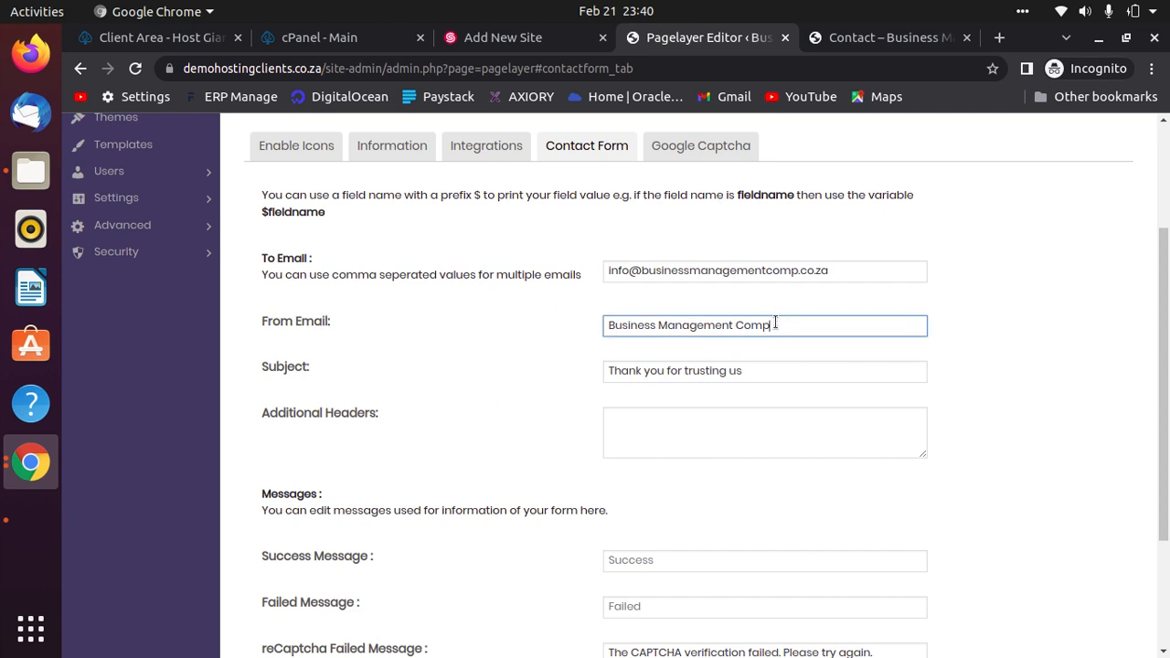
pyautogui.moveTo(773, 374); pyautogui.dragTo(551, 368)
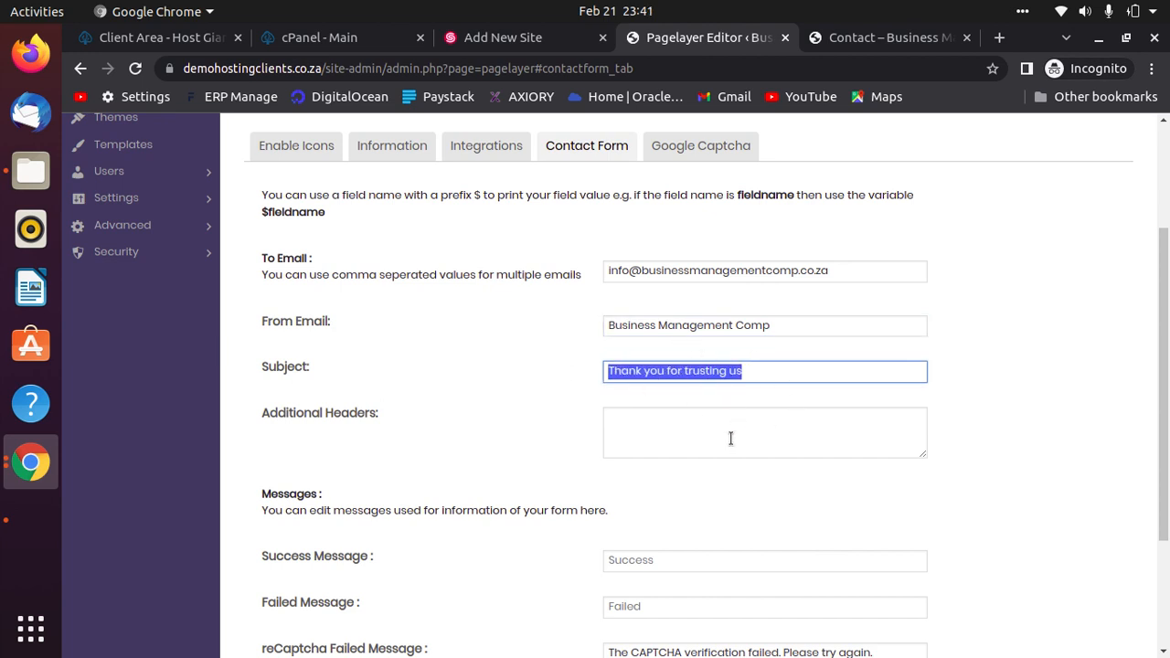
pyautogui.scroll(-3, 1053, 552)
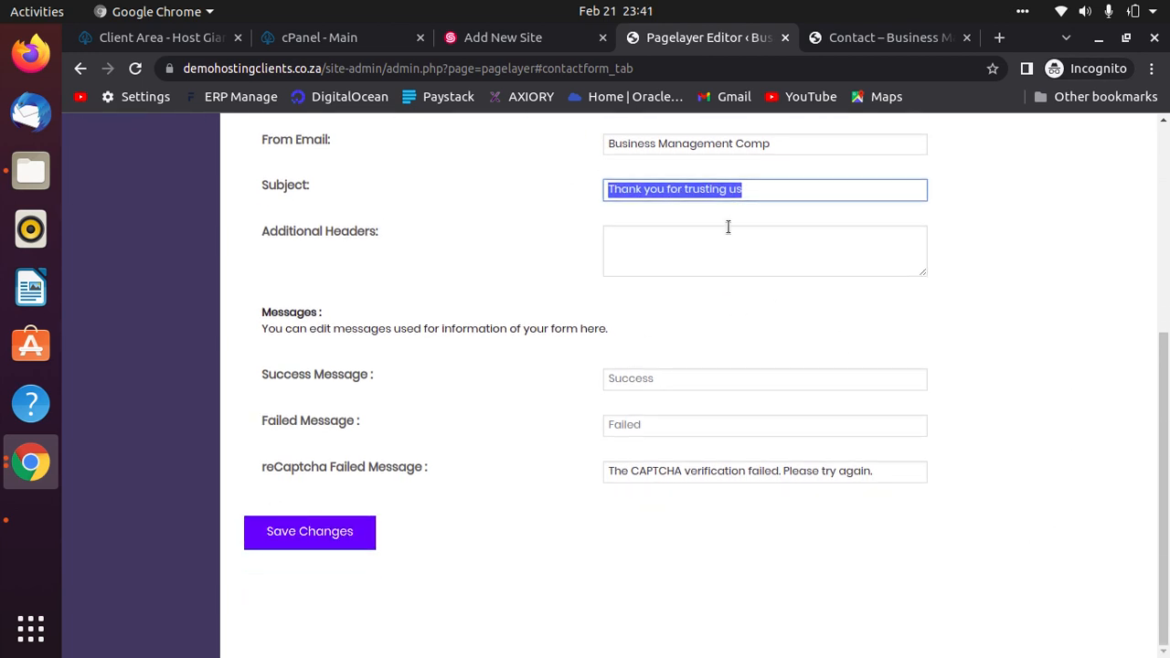
pyautogui.click(312, 534)
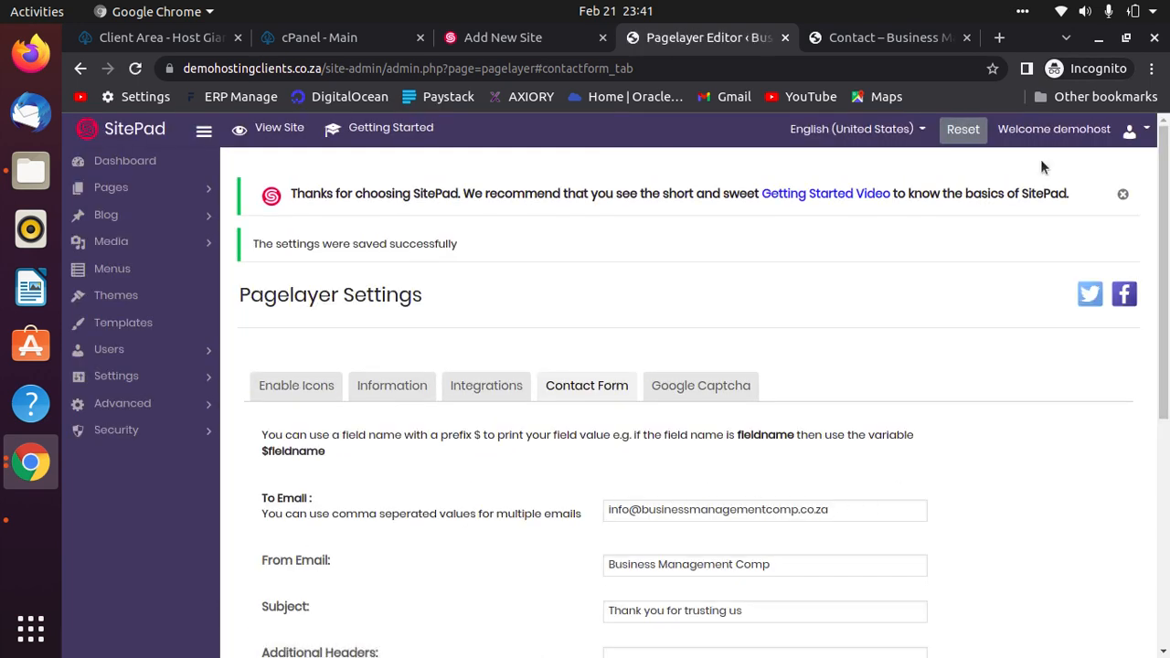
# Check the live contact page, then view Pagelayer's Information tab and expand the Settings menu.
pyautogui.click(877, 37)
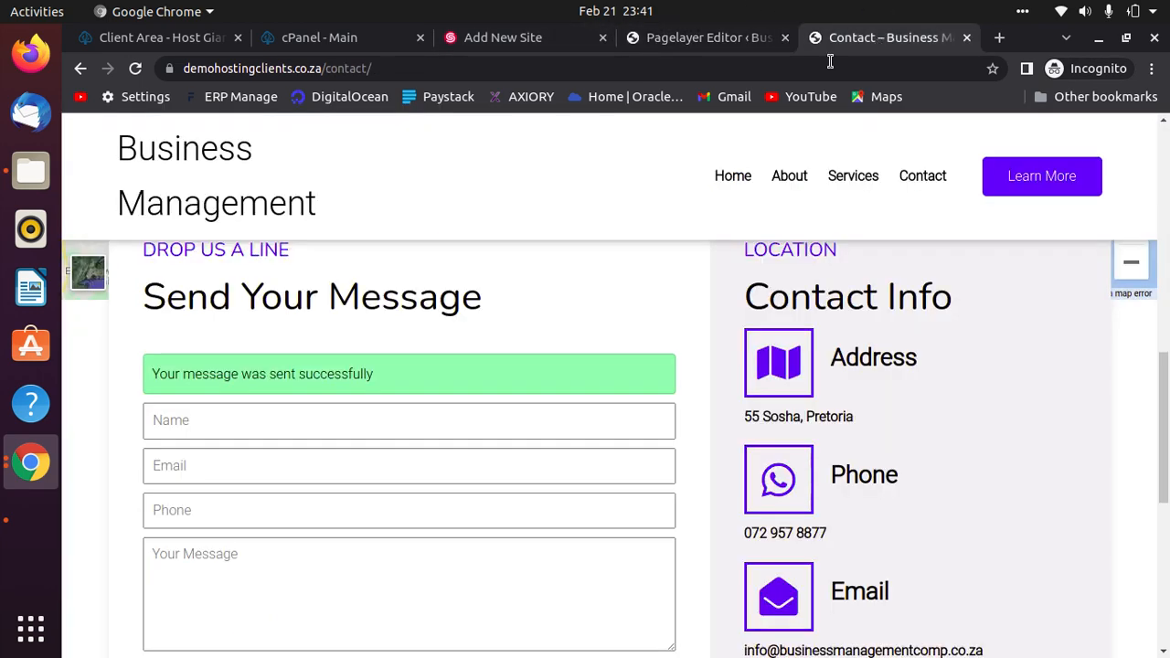
pyautogui.click(696, 37)
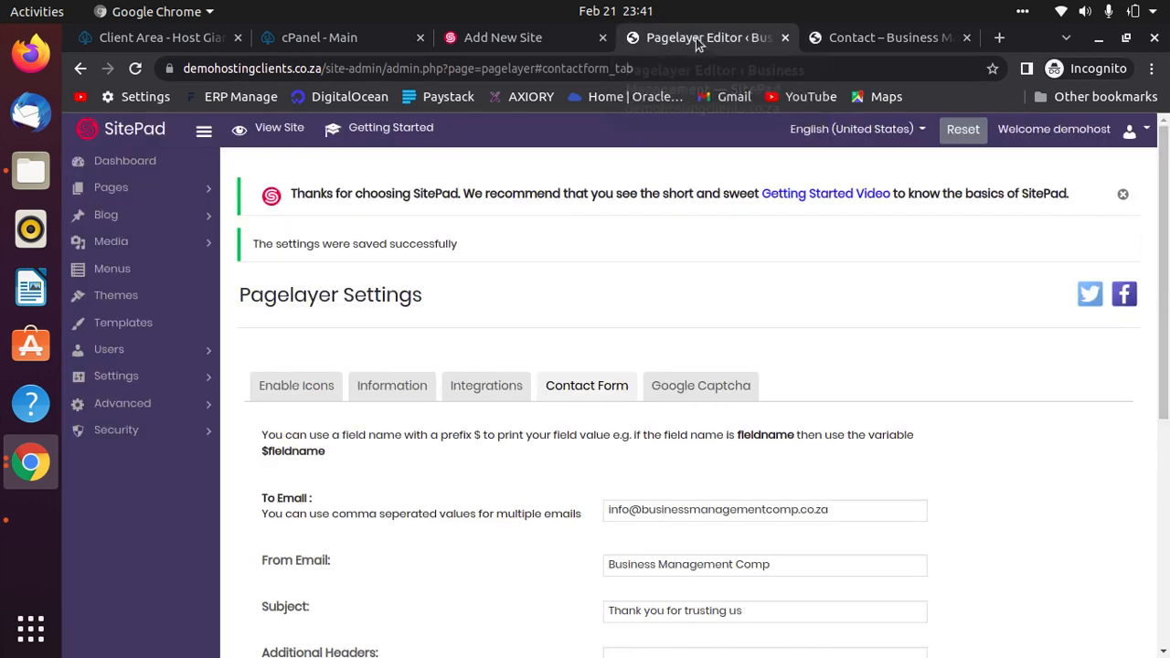
pyautogui.click(390, 388)
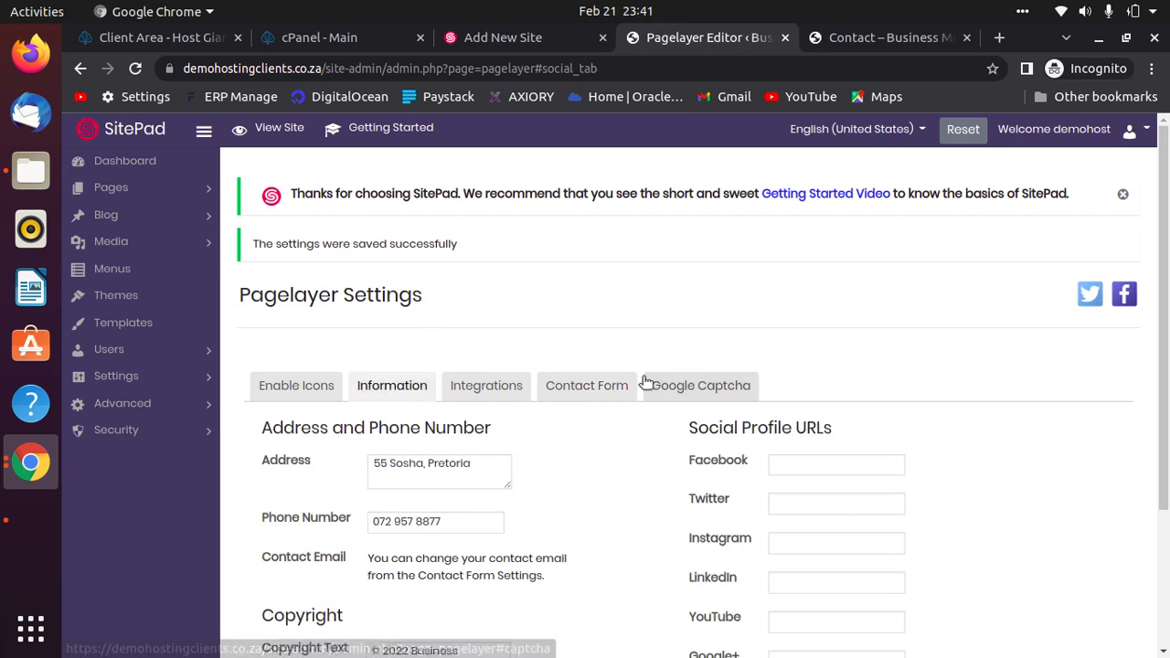
pyautogui.scroll(-3, 410, 487)
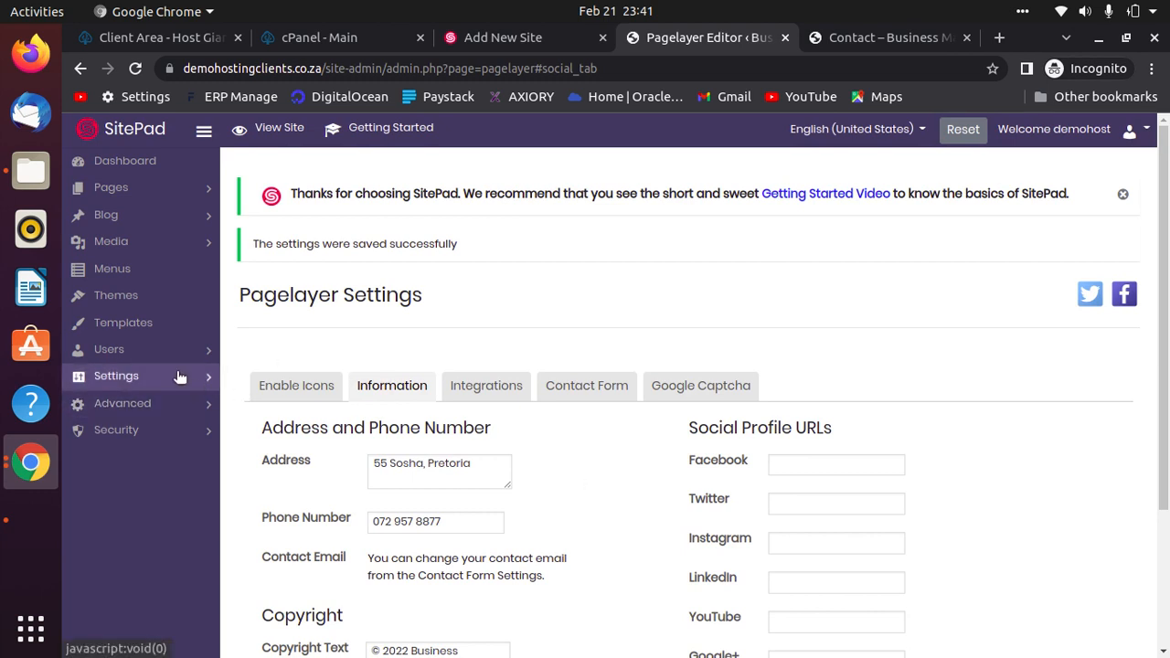
pyautogui.click(203, 377)
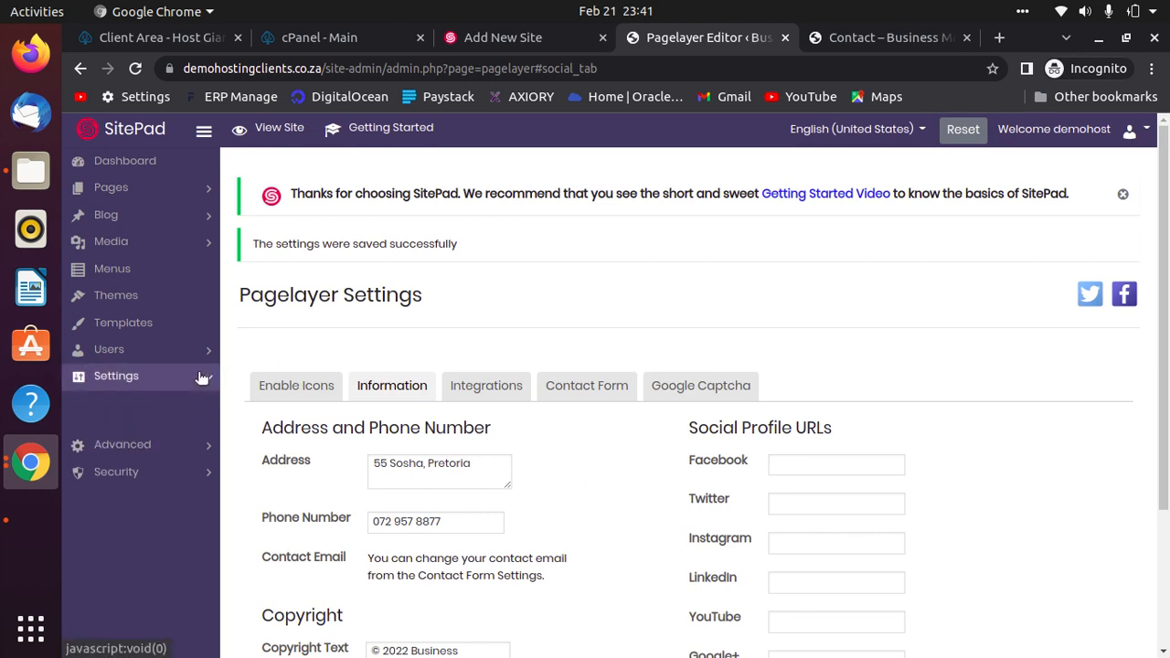
pyautogui.scroll(-3, 200, 386)
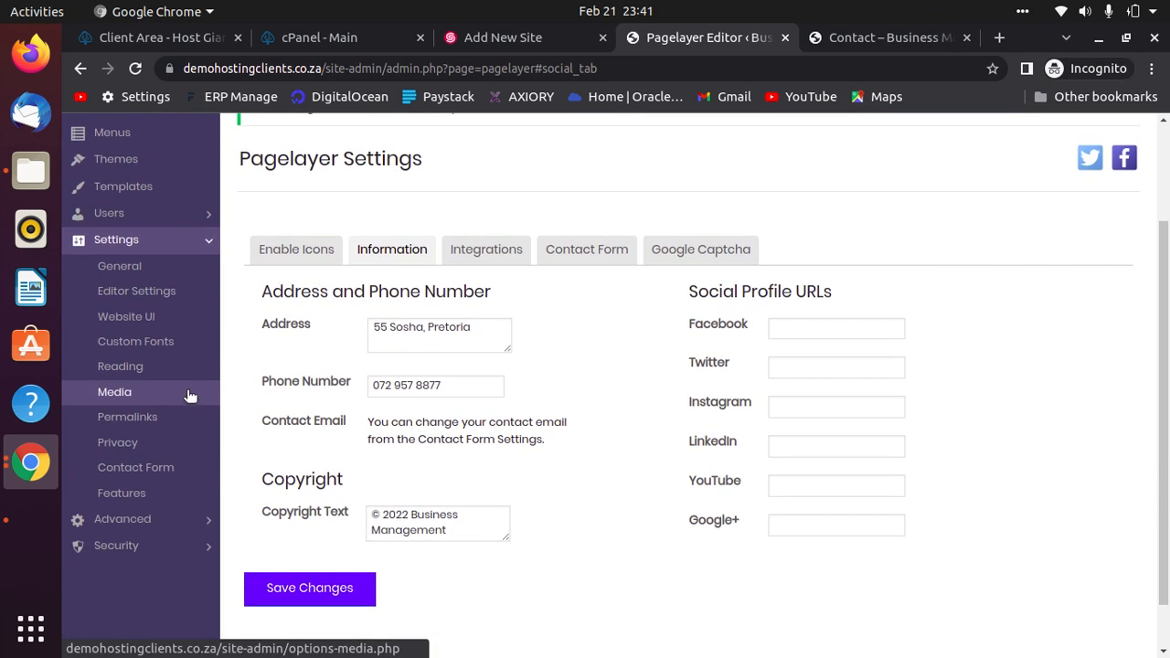
# Look over the Reading settings page.
pyautogui.click(153, 369)
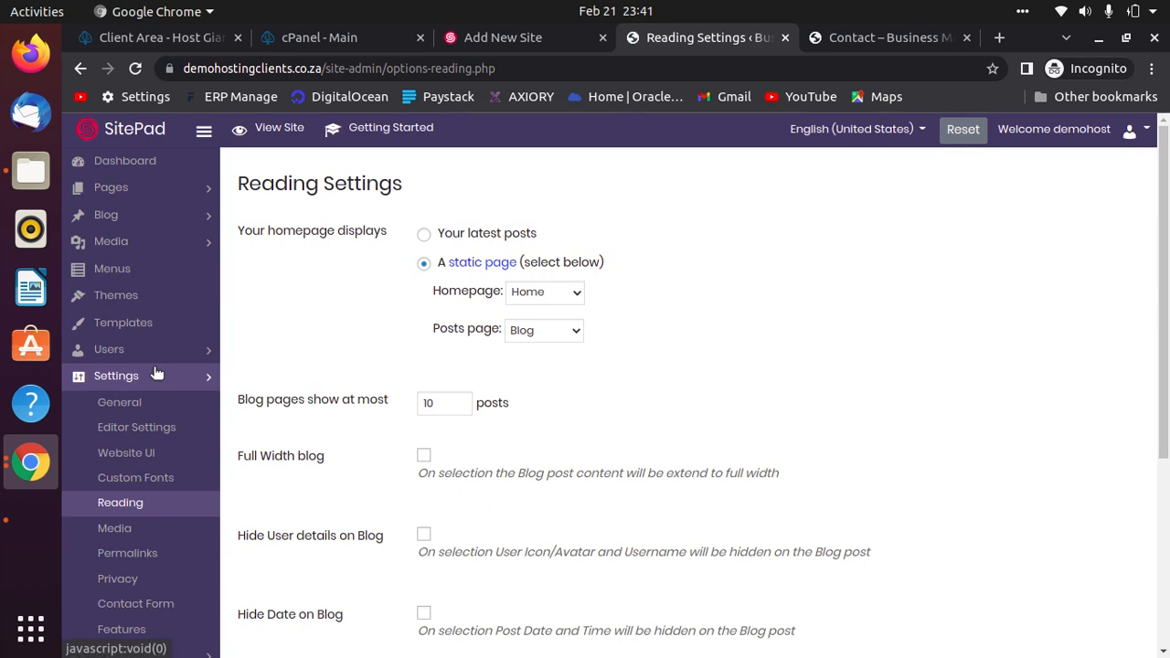
pyautogui.scroll(-6, 823, 427)
pyautogui.scroll(2, 817, 422)
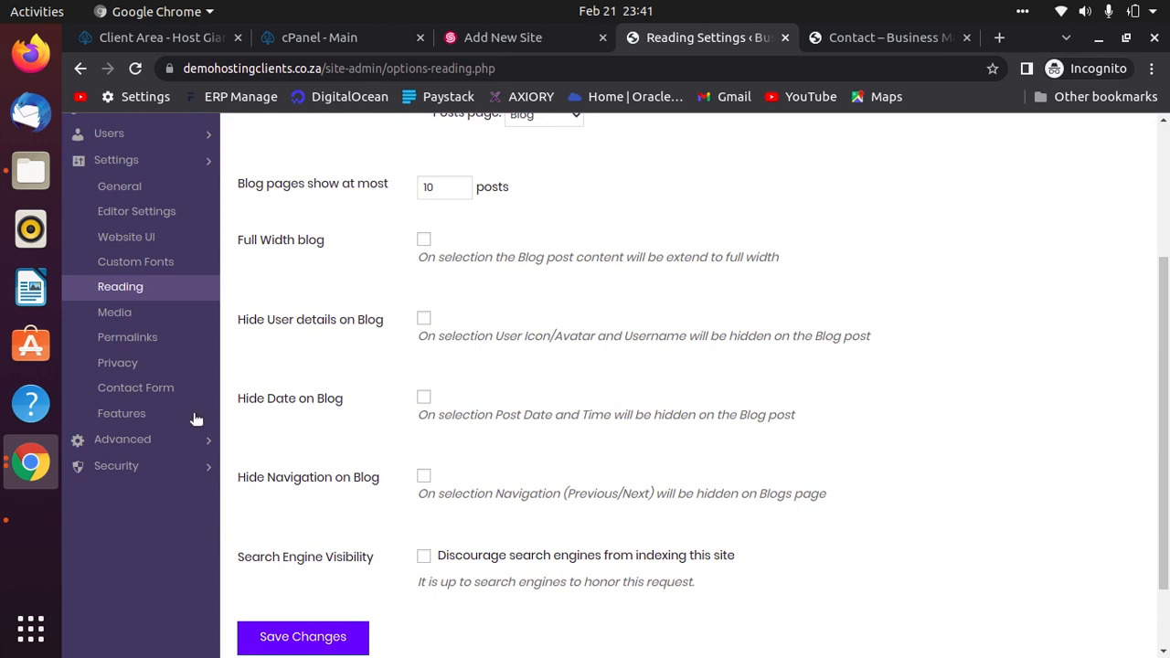
# Switch permalinks to the Post name structure, save, and return to the live contact page.
pyautogui.click(144, 338)
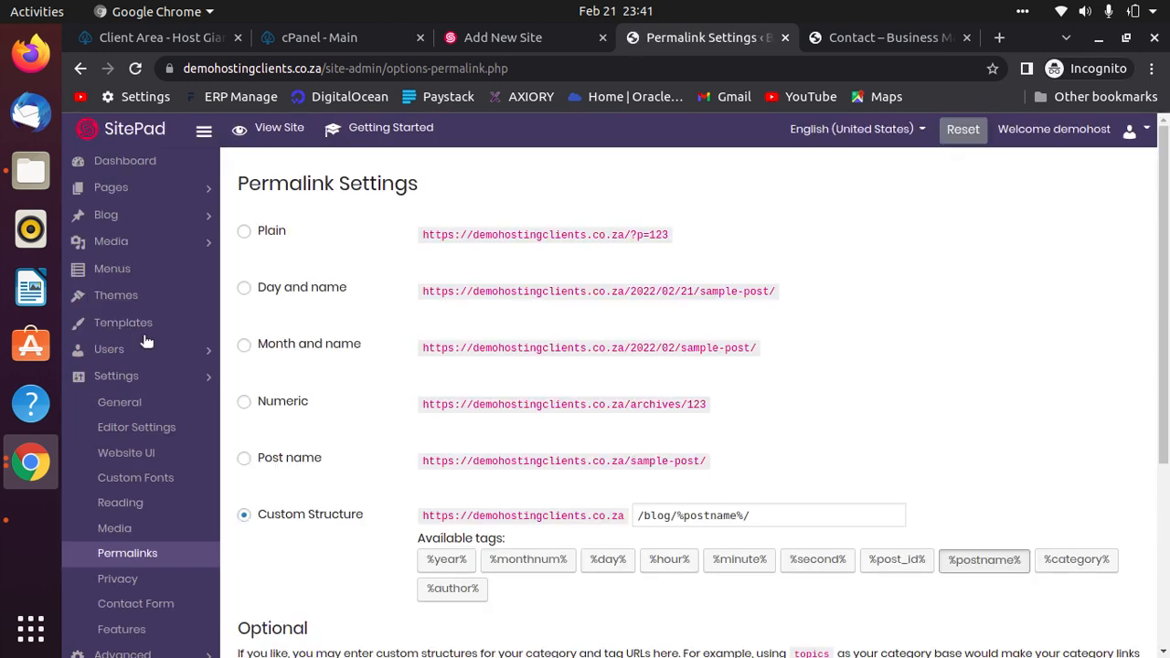
pyautogui.click(245, 461)
pyautogui.scroll(-4, 336, 535)
pyautogui.scroll(-2, 337, 535)
pyautogui.click(322, 546)
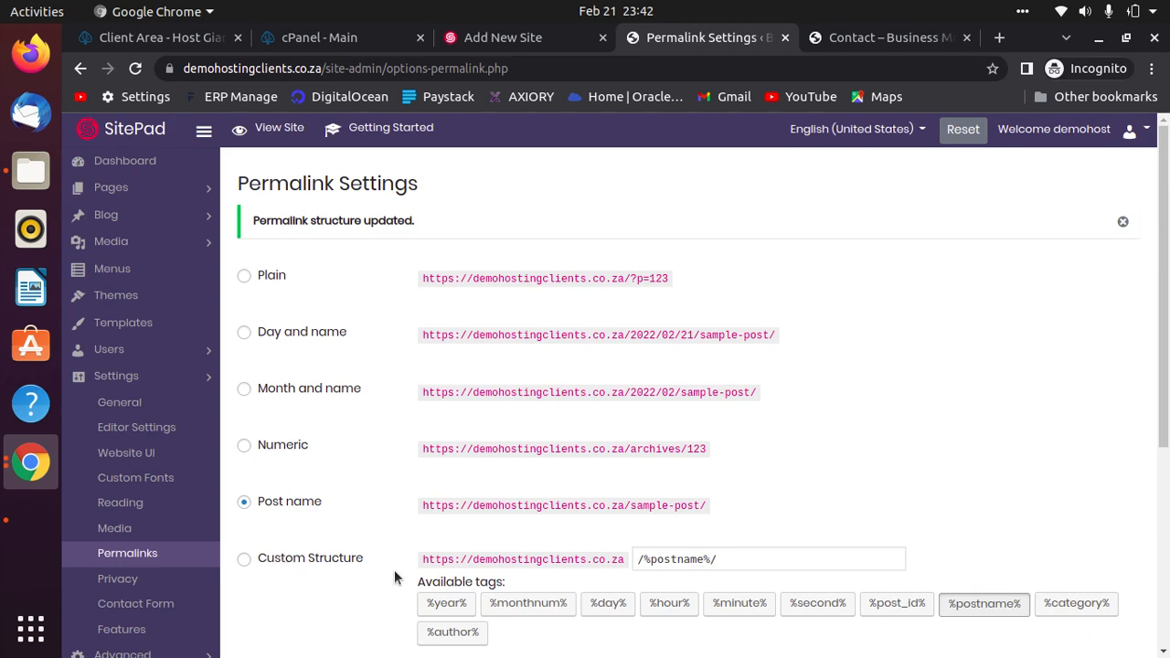
pyautogui.scroll(-5, 782, 438)
pyautogui.click(302, 611)
pyautogui.click(869, 37)
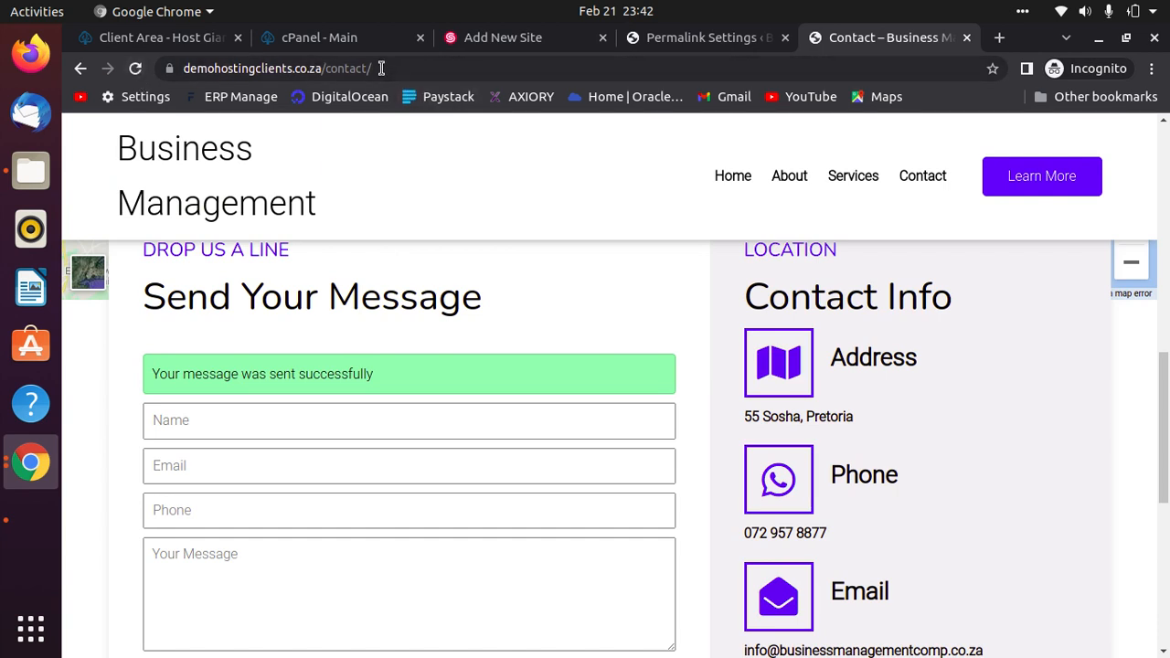
# Browse the live site's About page, then scroll down through the home page.
pyautogui.click(789, 179)
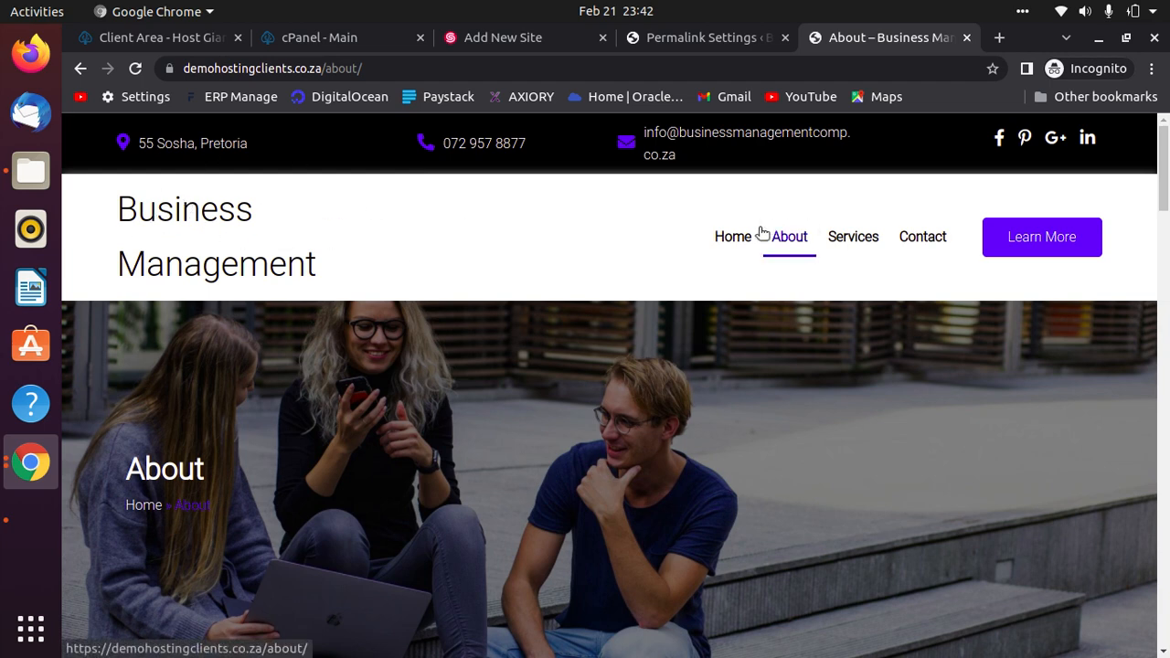
pyautogui.click(741, 245)
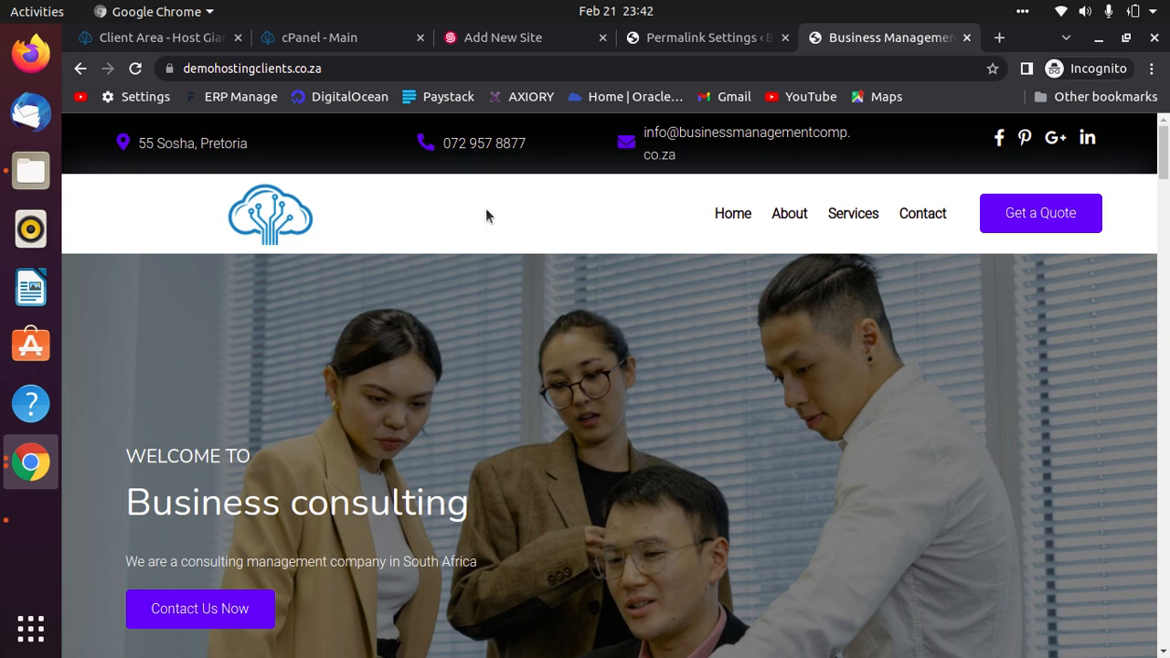
pyautogui.scroll(-5, 863, 534)
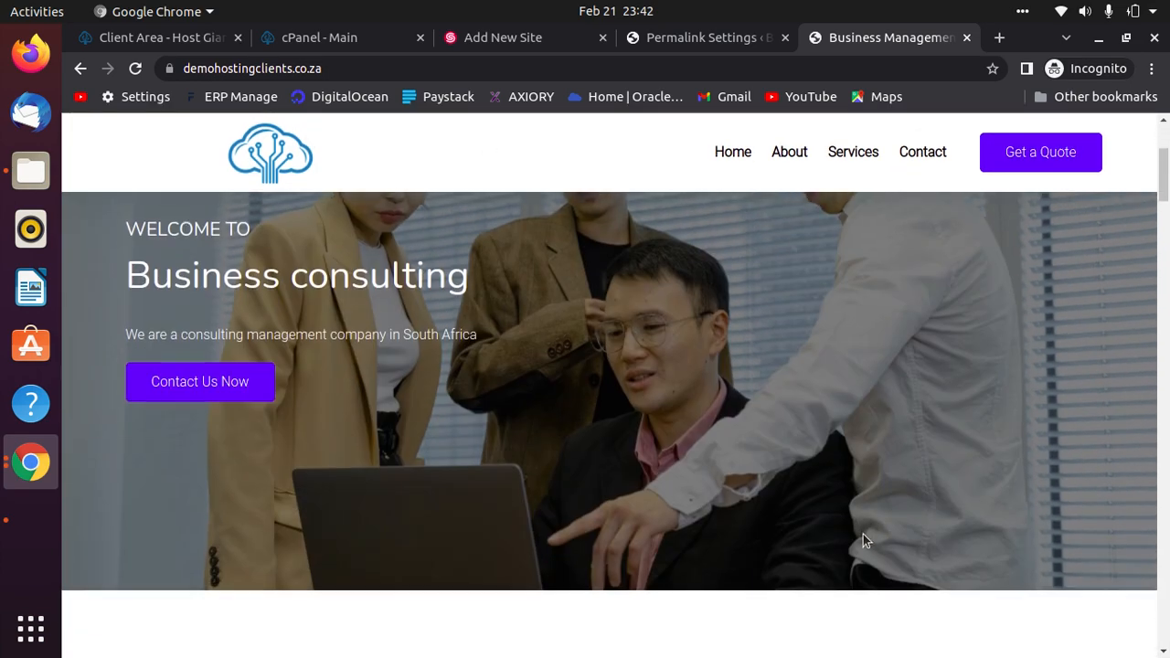
pyautogui.scroll(-10, 862, 532)
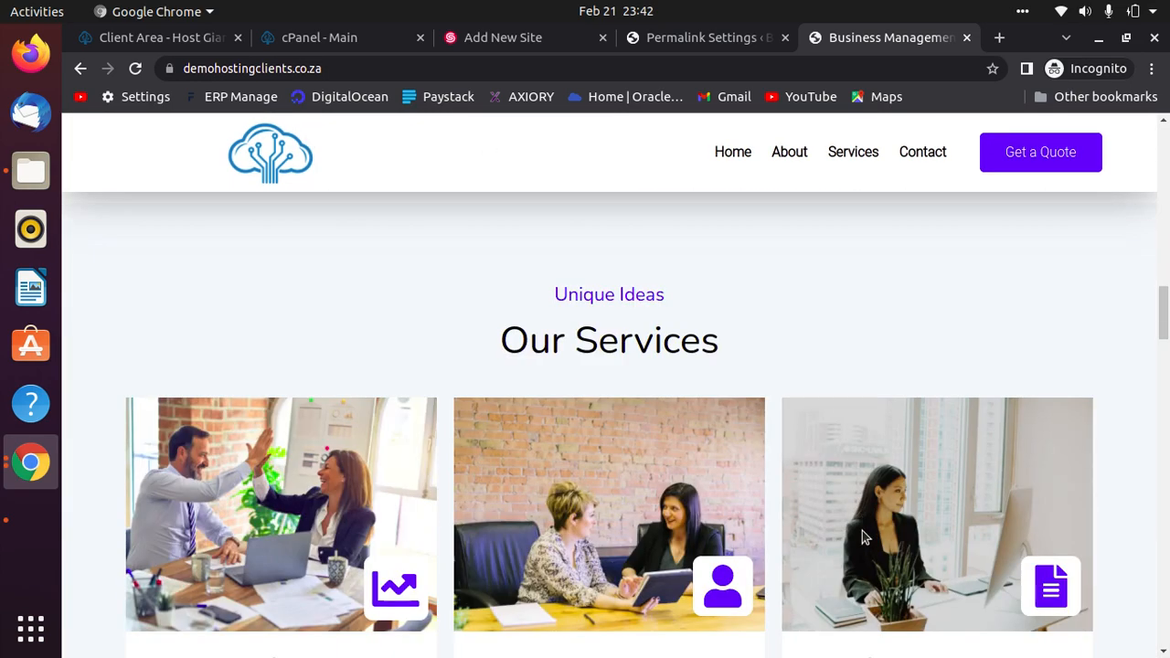
pyautogui.scroll(-8, 863, 528)
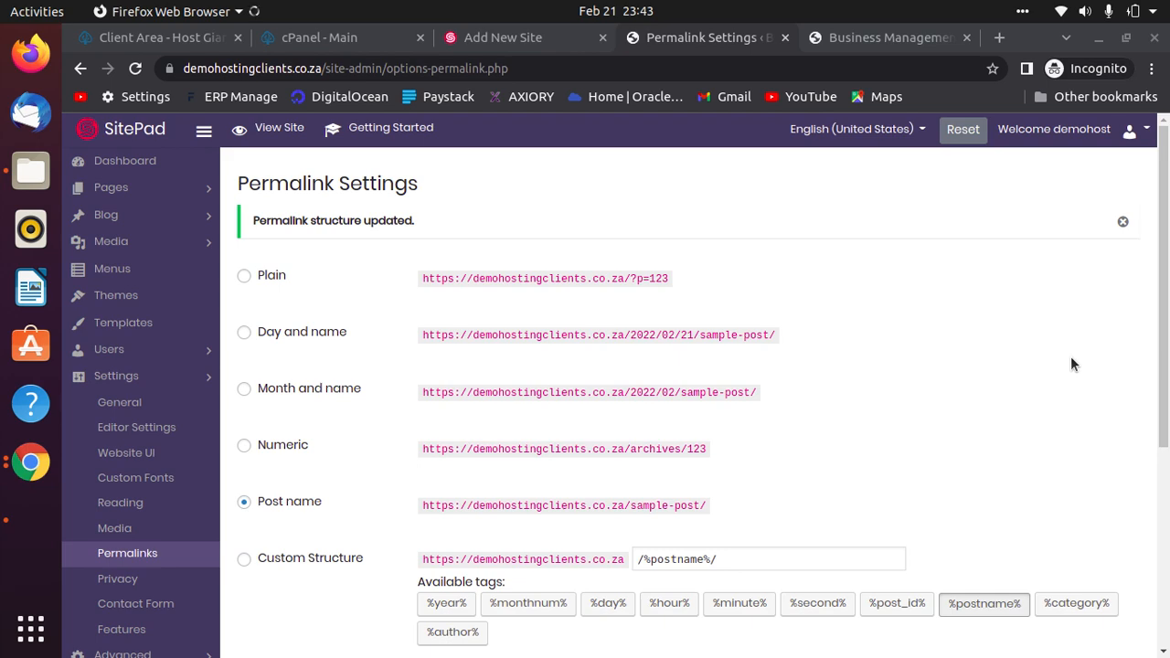
pyautogui.scroll(-5, 1070, 356)
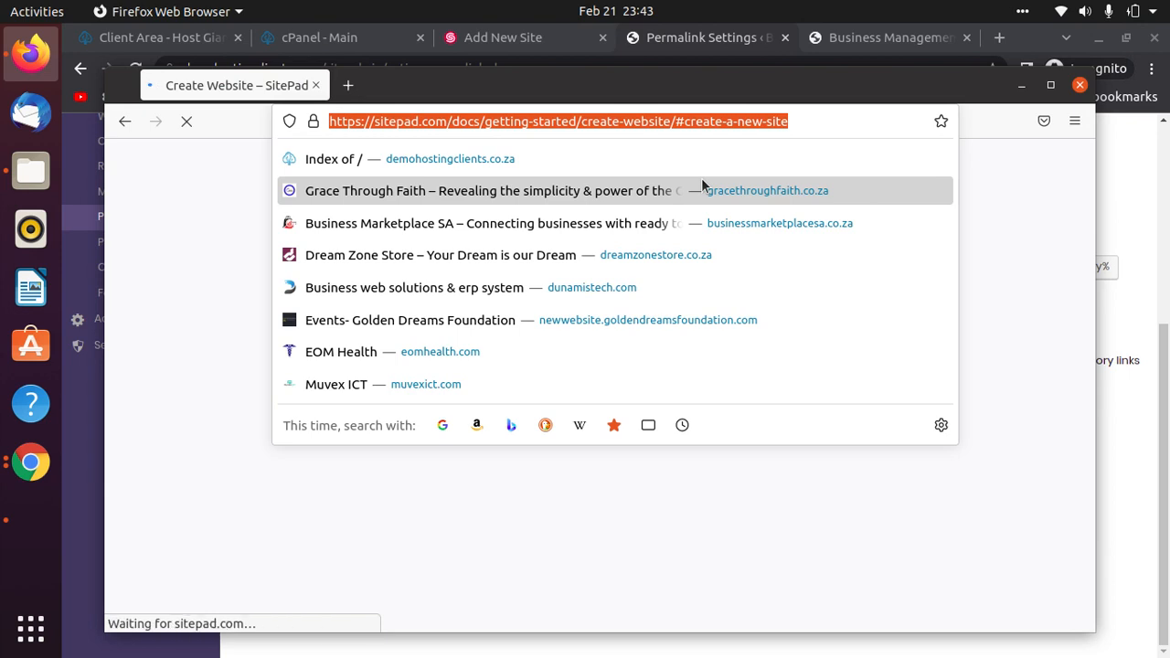
# Load demohostingclients.co.za in the private window, see 'Under Development', and minimise it.
pyautogui.press('Down')
pyautogui.press('Return')
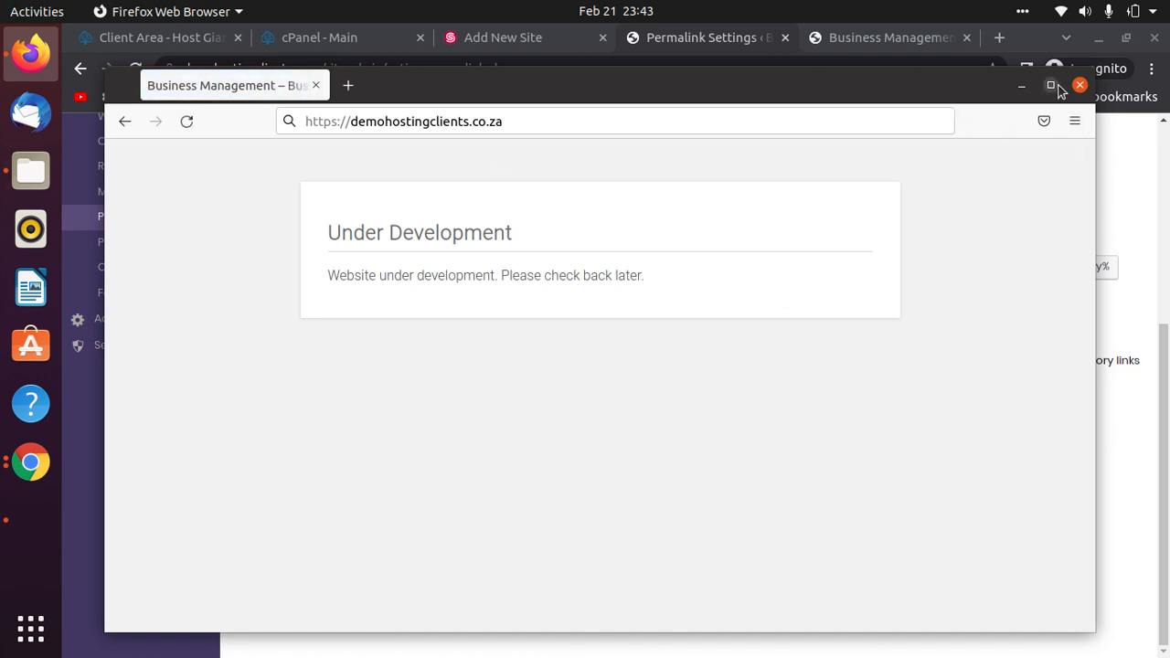
pyautogui.click(1023, 87)
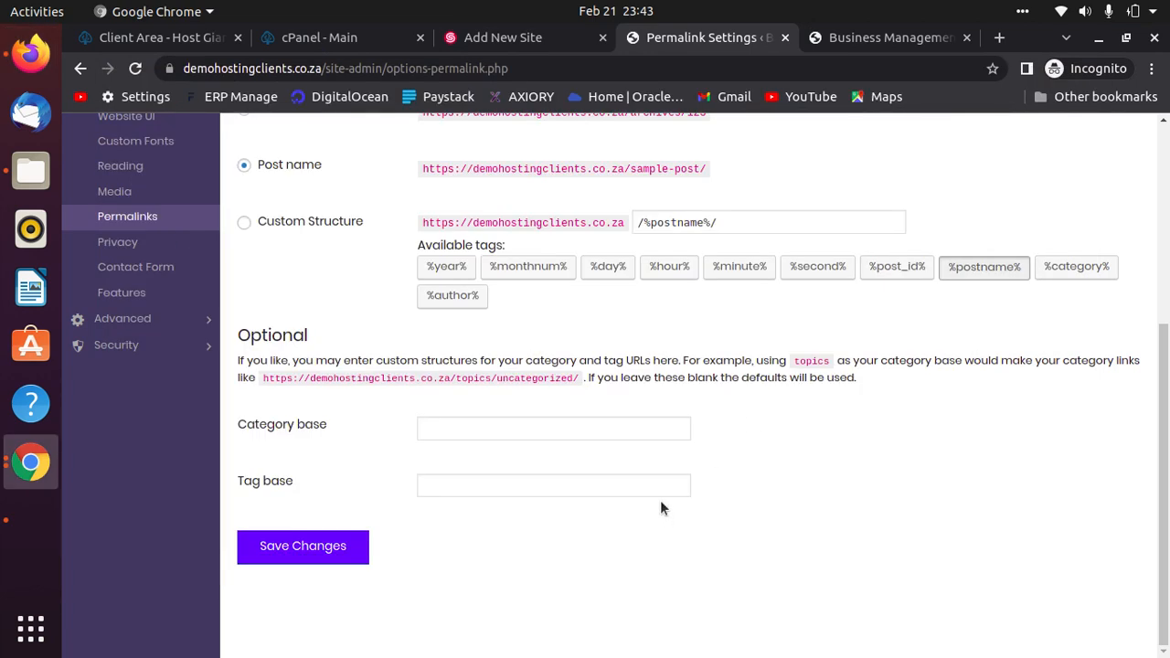
# Re-save the permalink settings, then open General Settings and choose an image for the Site Icon.
pyautogui.scroll(2, 342, 355)
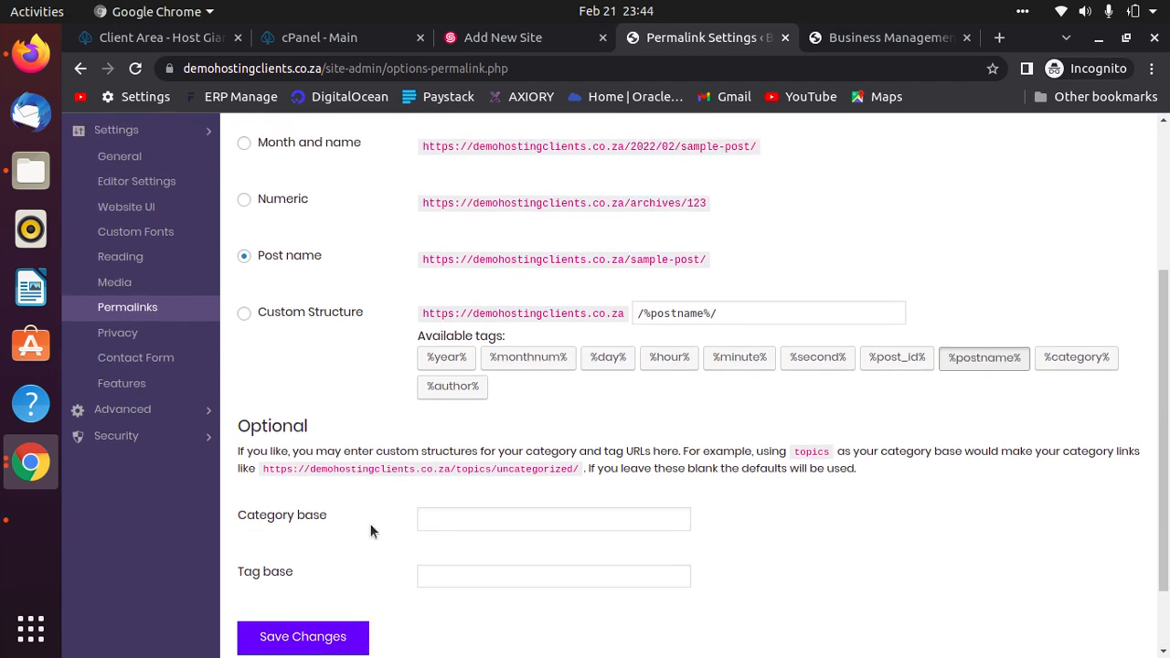
pyautogui.click(311, 636)
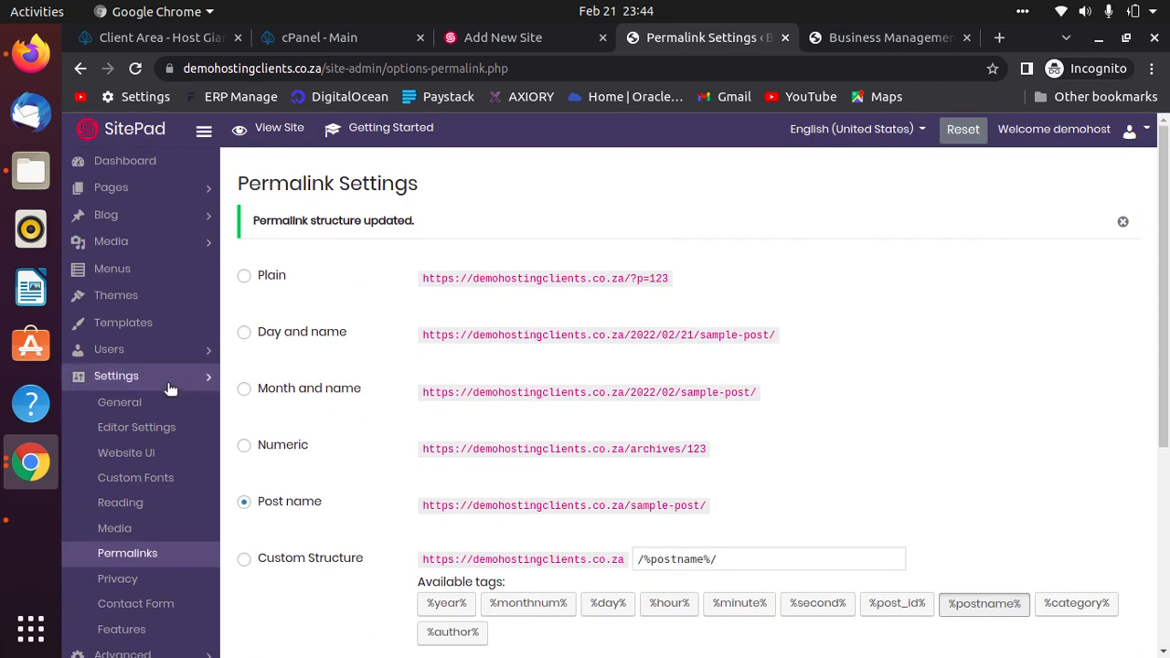
pyautogui.scroll(-3, 198, 376)
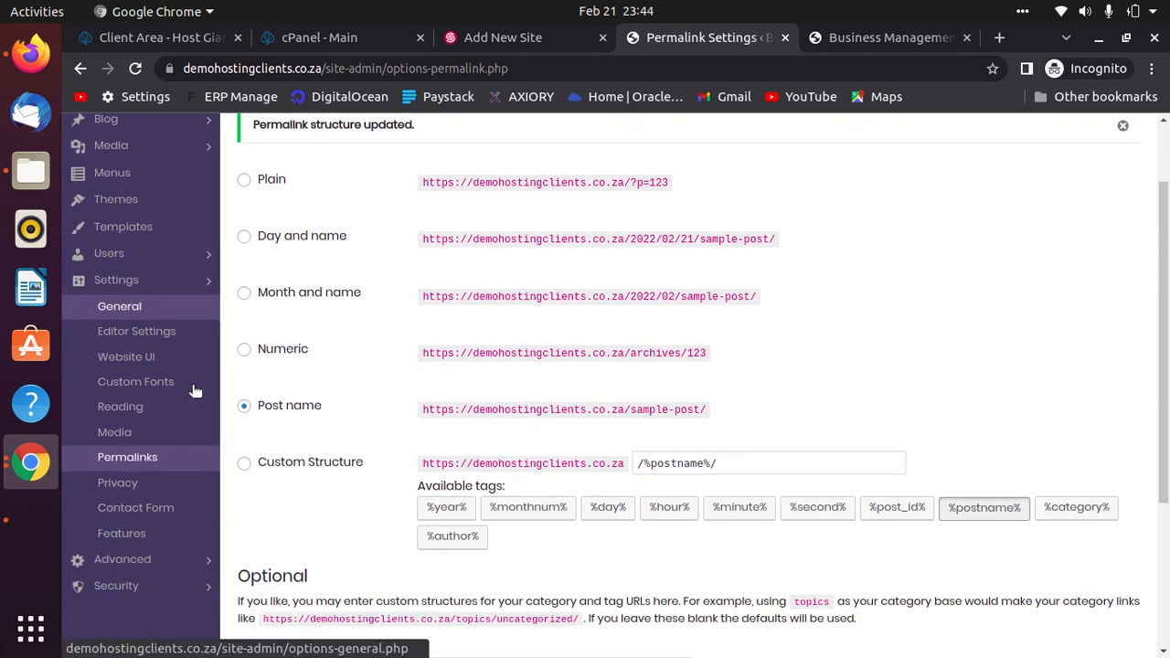
pyautogui.click(203, 274)
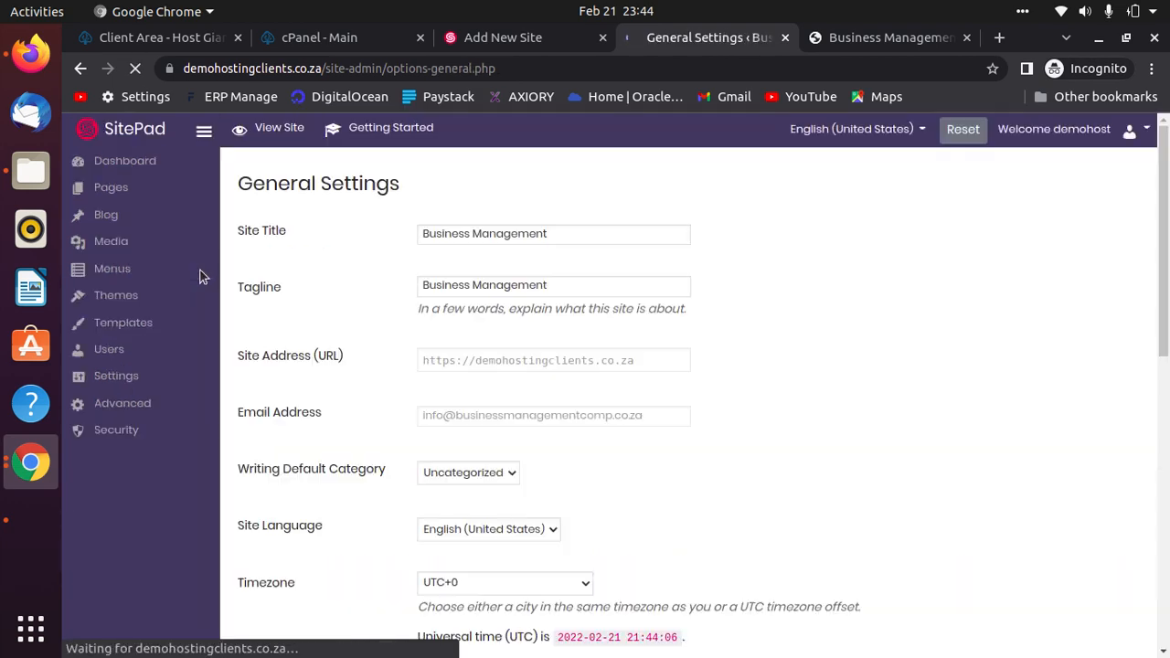
pyautogui.scroll(-3, 723, 414)
pyautogui.scroll(-5, 722, 422)
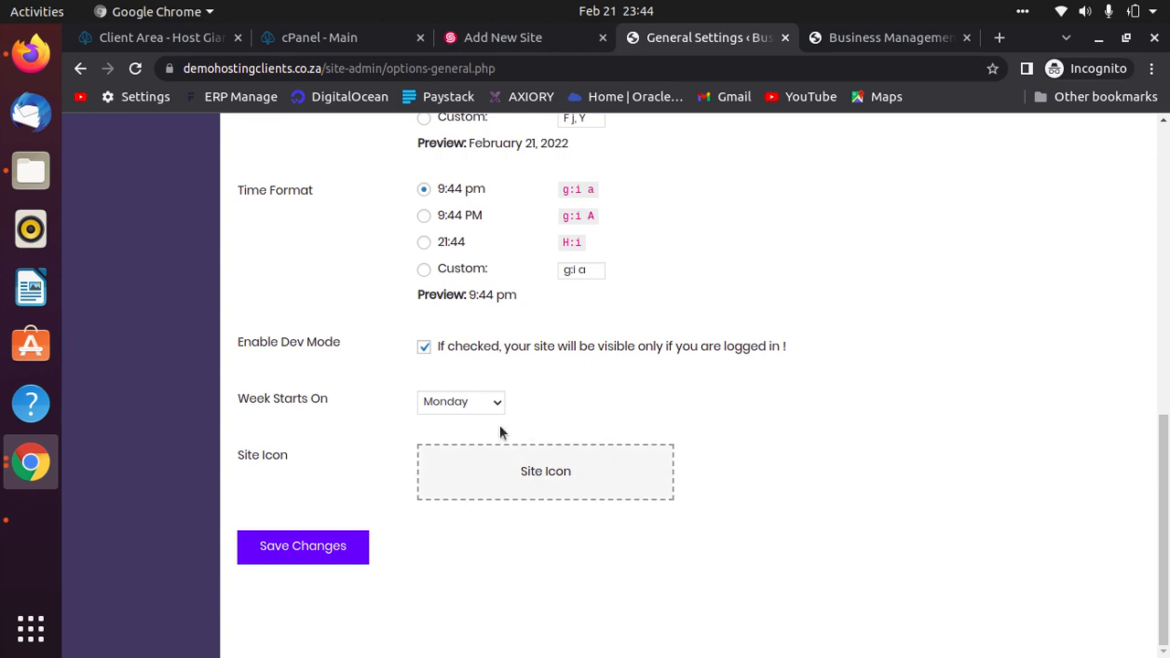
pyautogui.click(534, 479)
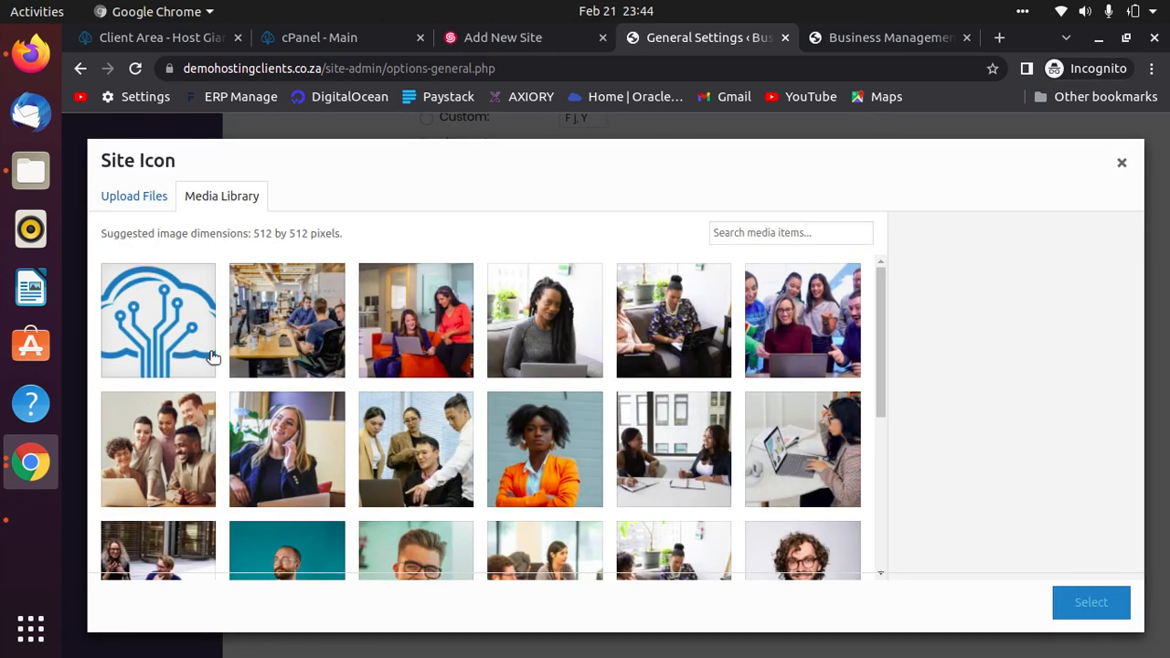
# Set the cloud logo as the site icon, cropped to cover the whole logo, and save.
pyautogui.click(181, 331)
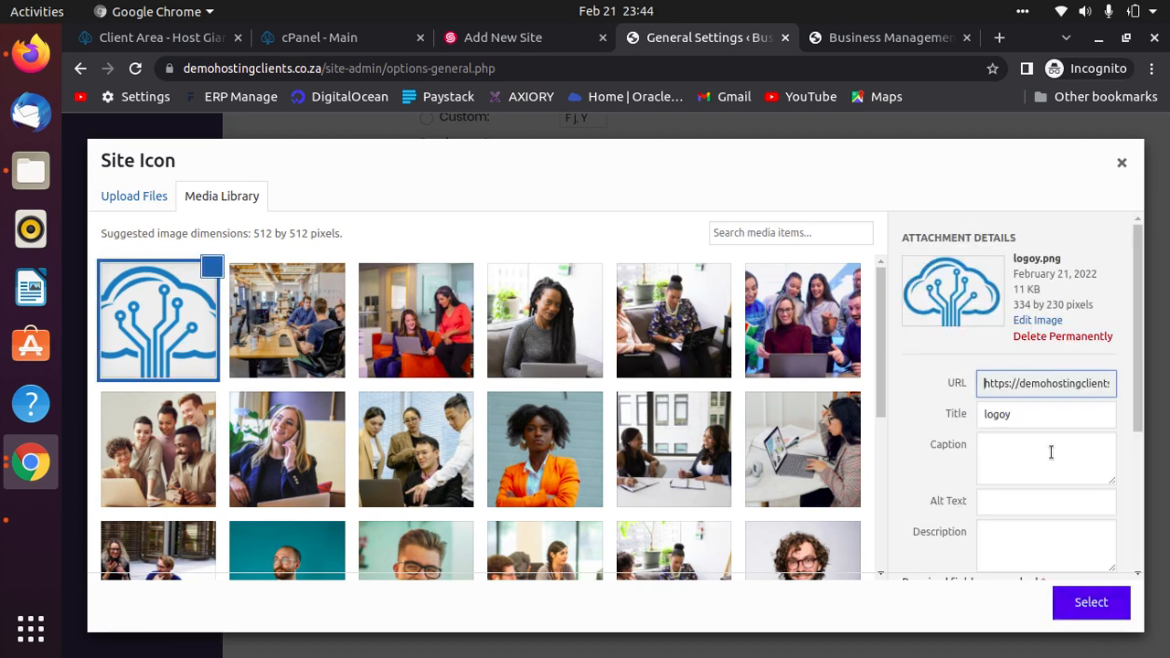
pyautogui.click(1087, 606)
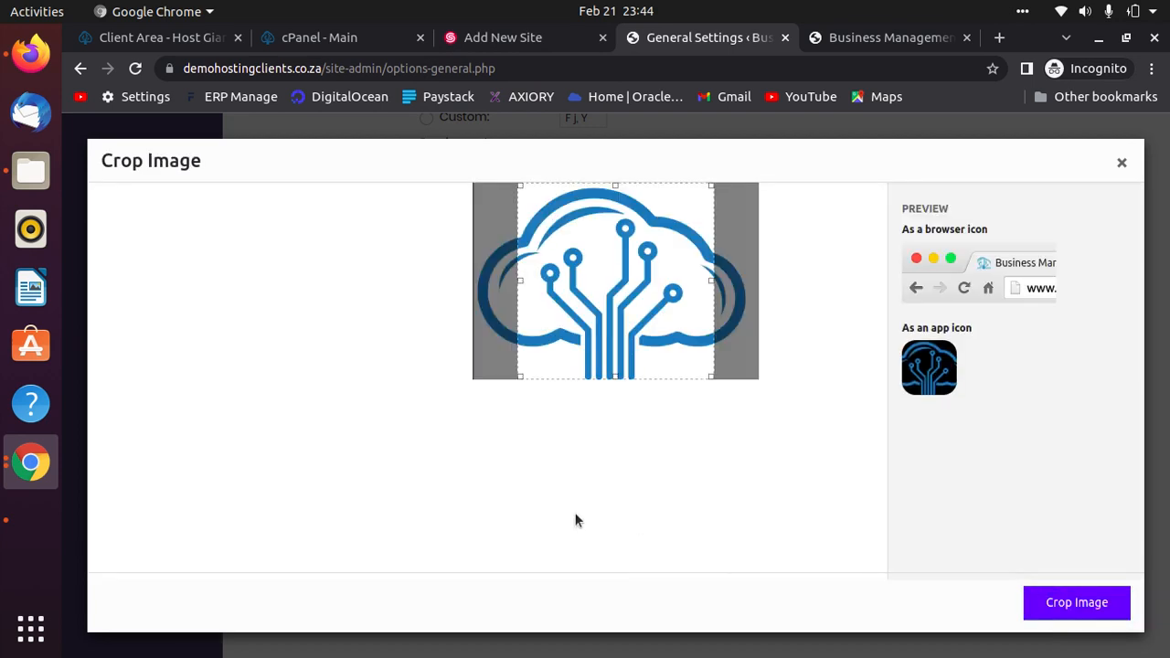
pyautogui.moveTo(522, 187); pyautogui.dragTo(476, 196)
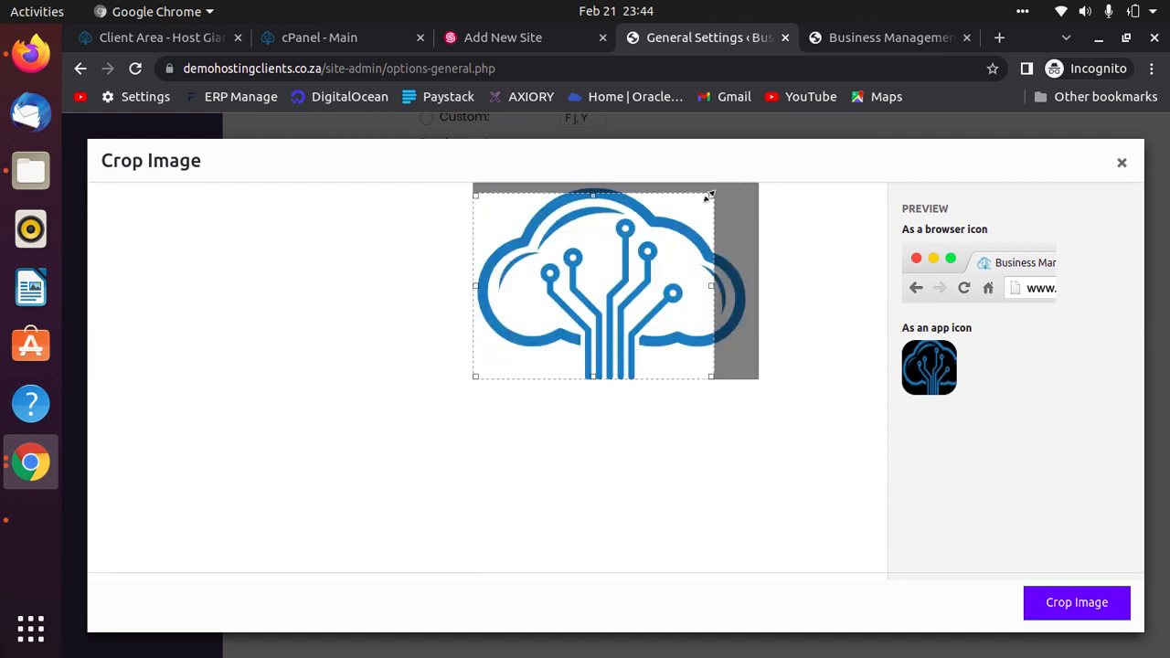
pyautogui.moveTo(710, 196); pyautogui.dragTo(773, 174)
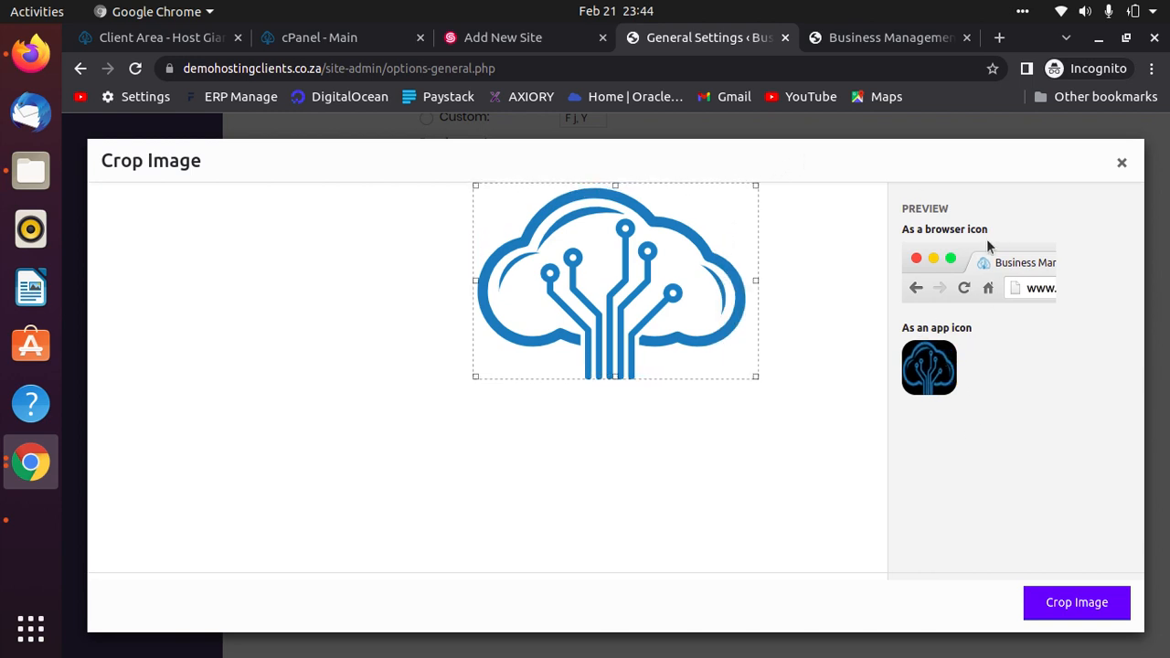
pyautogui.click(1099, 610)
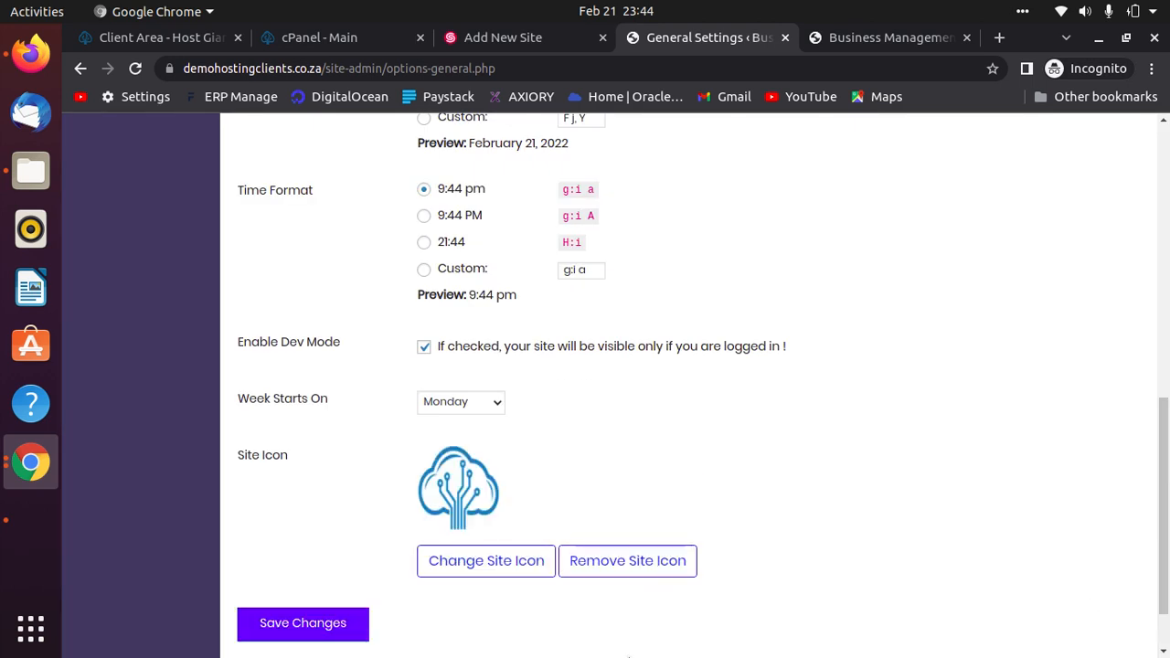
pyautogui.click(340, 629)
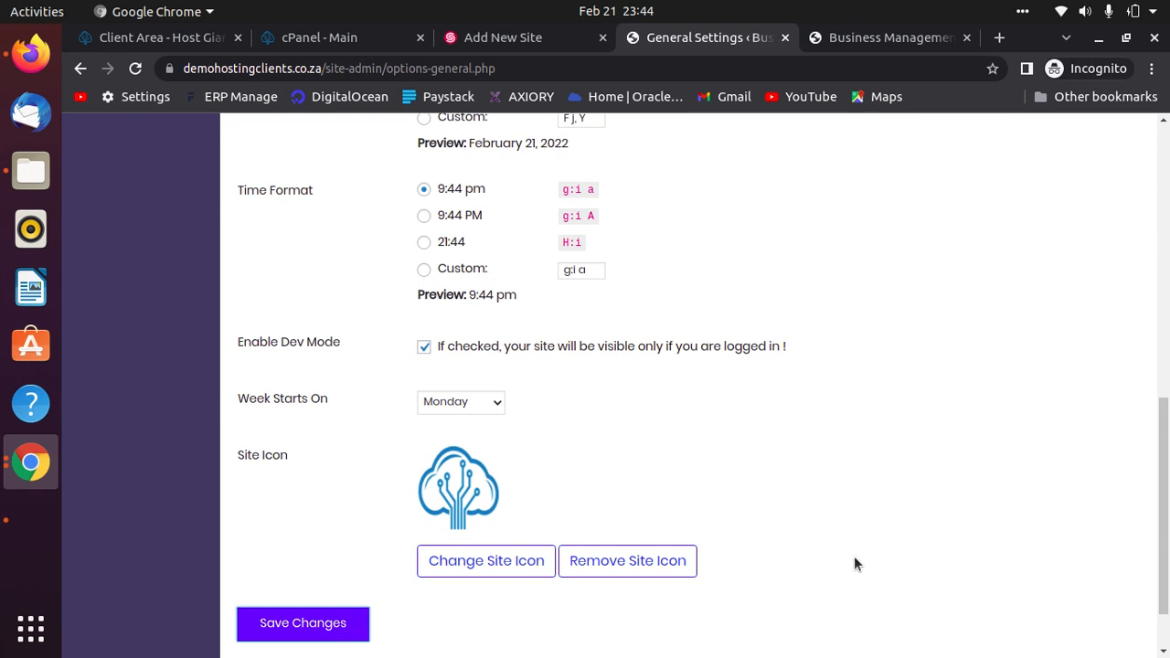
# Turn off Dev Mode, save the General Settings, and bring back the Firefox preview.
pyautogui.click(424, 349)
pyautogui.click(317, 627)
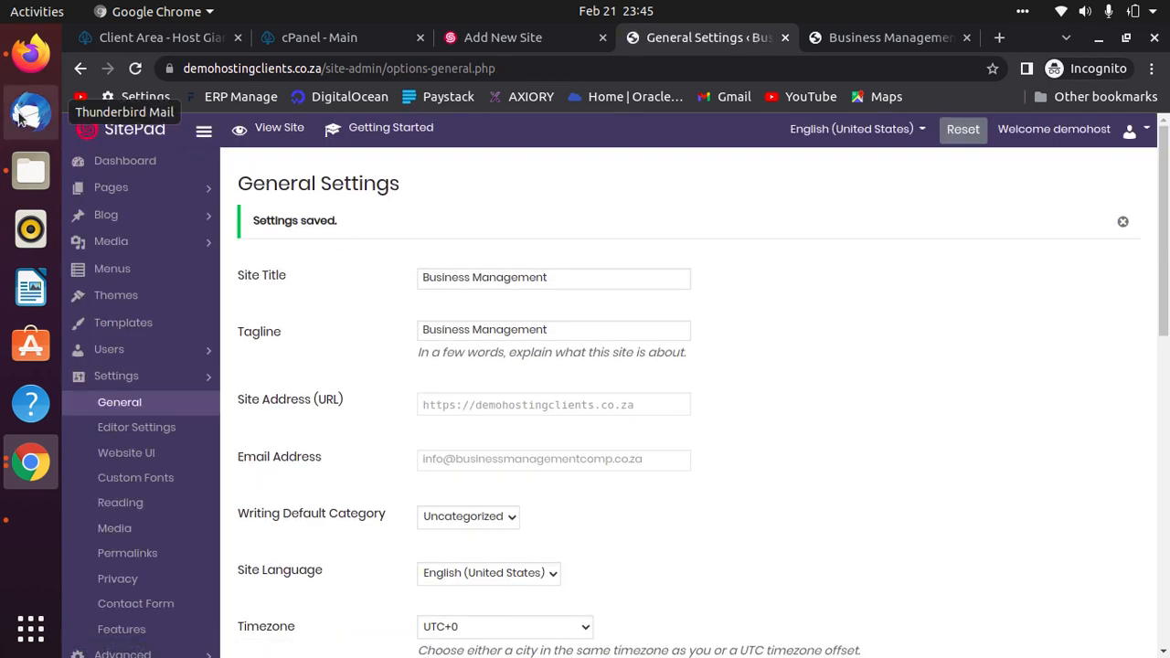
pyautogui.click(36, 57)
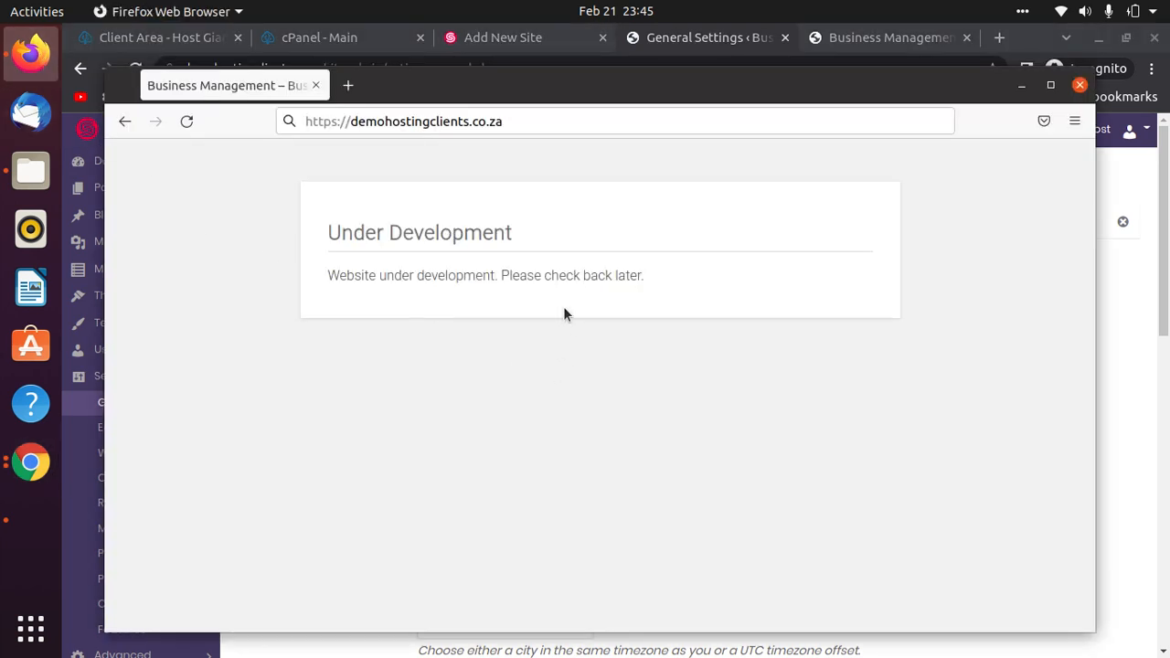
# Reload demohostingclients.co.za to show the live Business consulting home page, then maximise the window.
pyautogui.click(186, 123)
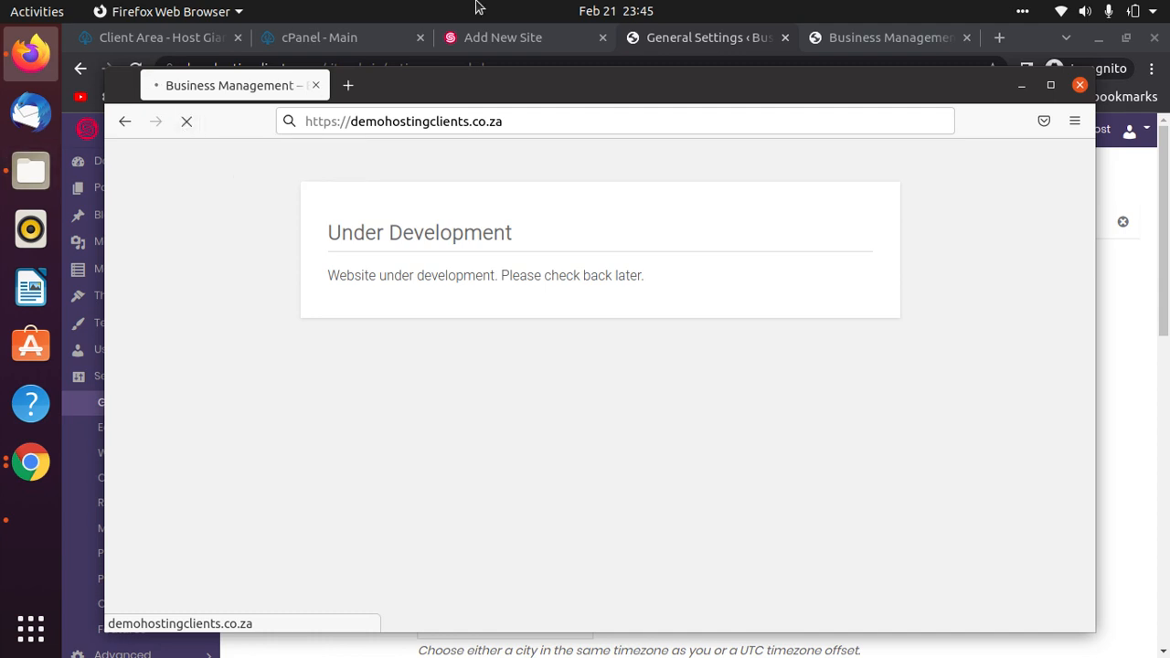
pyautogui.click(1051, 85)
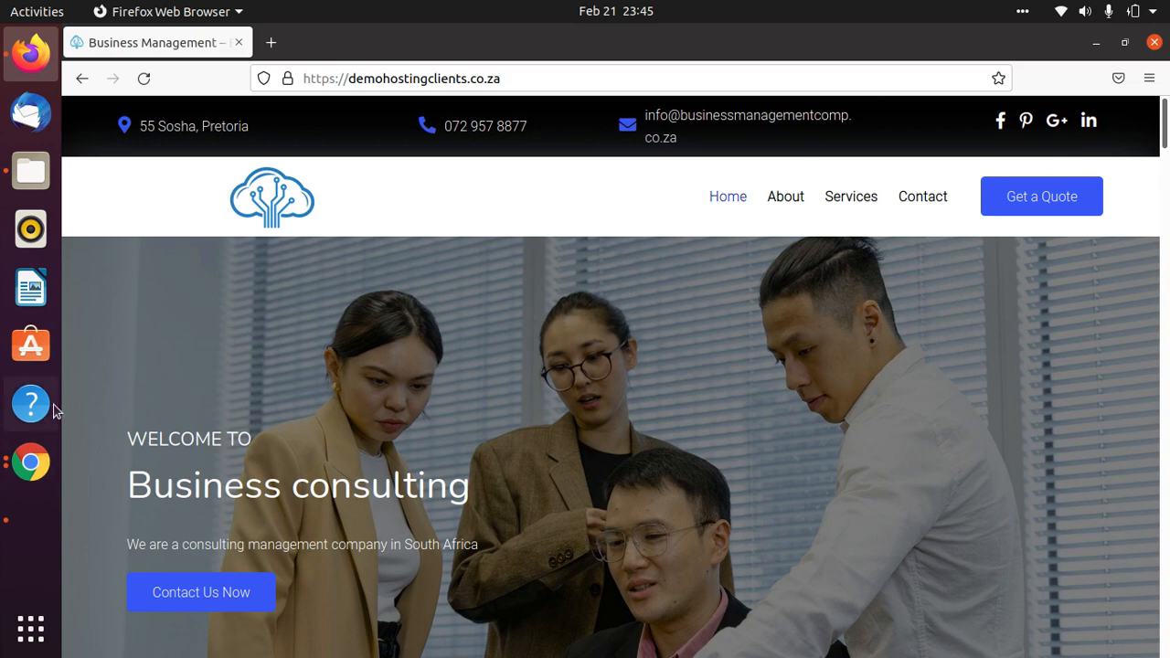
# Scroll the live home page down to the testimonials and footer, then jump back to the top.
pyautogui.scroll(-5, 795, 350)
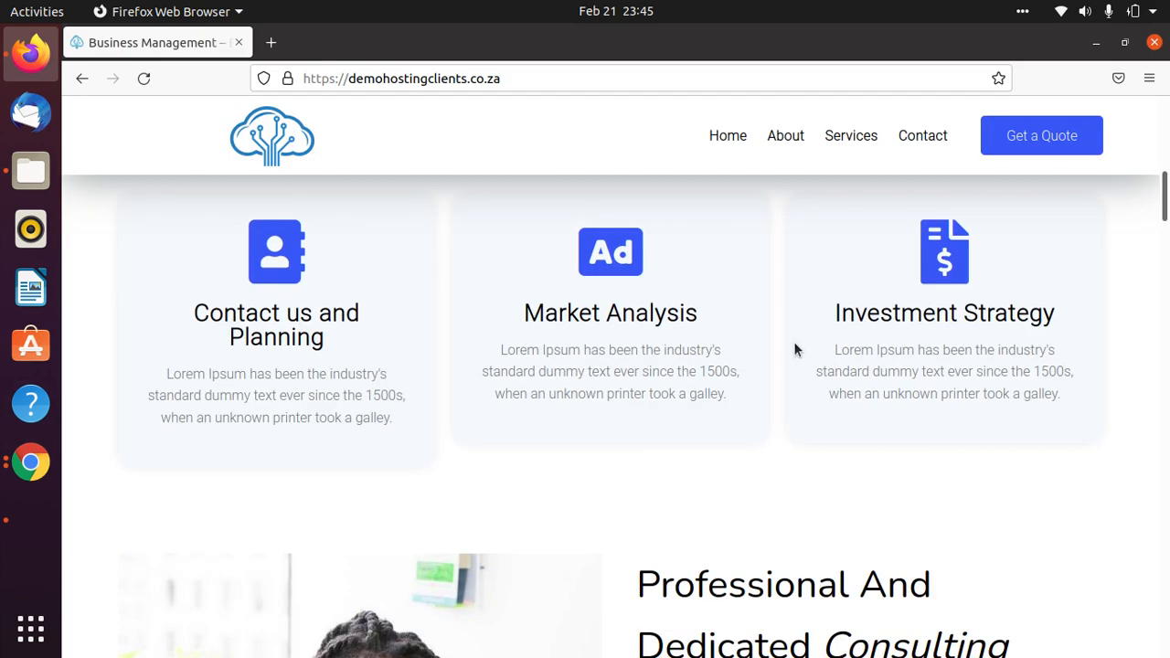
pyautogui.scroll(5, 794, 343)
pyautogui.scroll(-8, 795, 343)
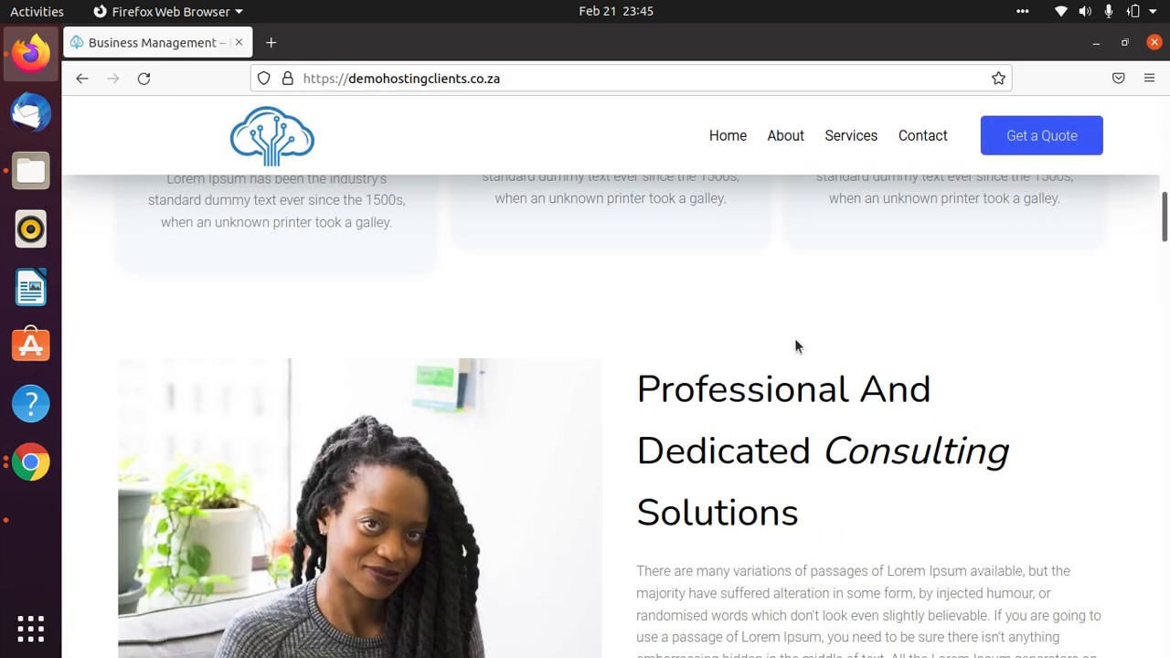
pyautogui.scroll(3, 795, 345)
pyautogui.scroll(-9, 925, 325)
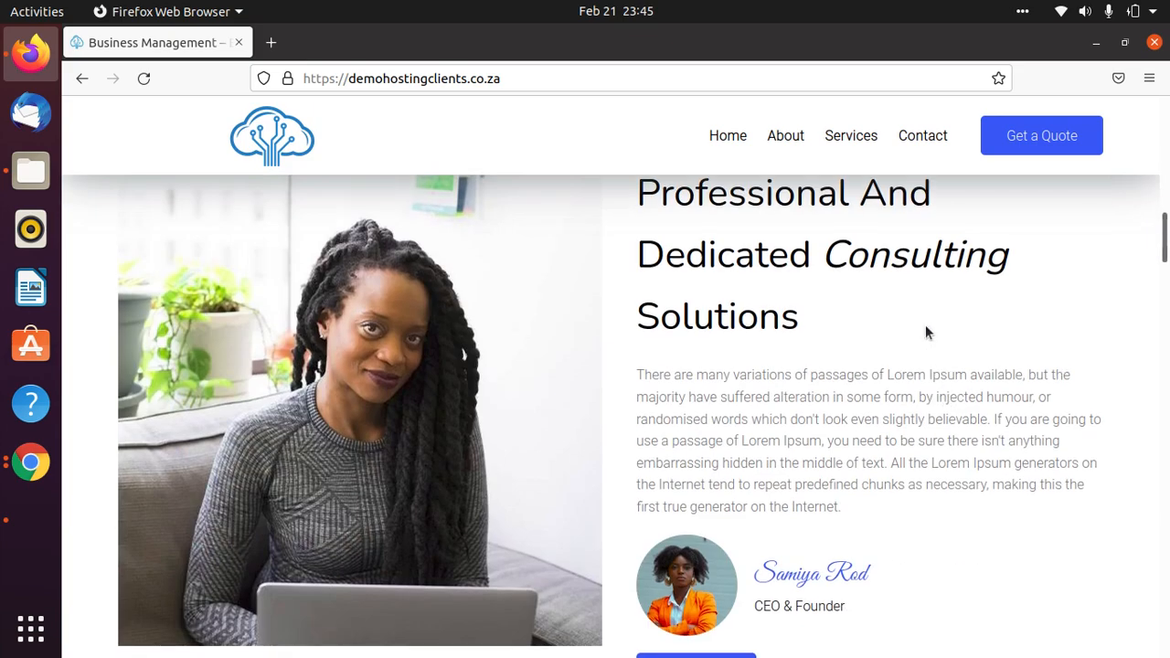
pyautogui.scroll(4, 924, 329)
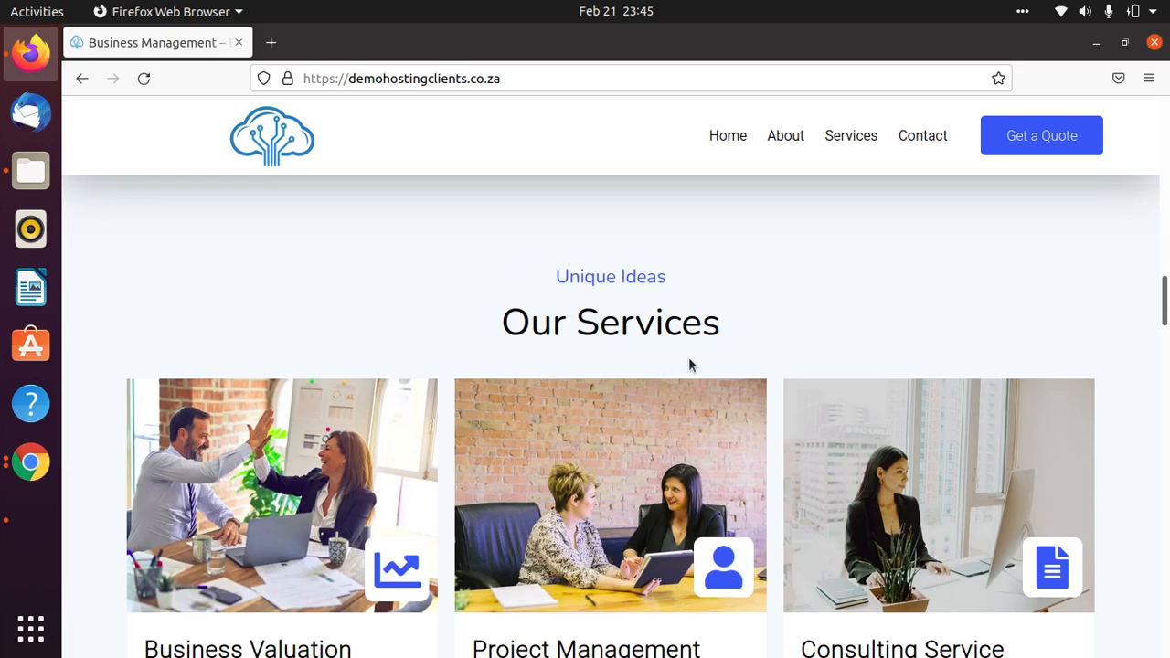
pyautogui.scroll(-3, 348, 442)
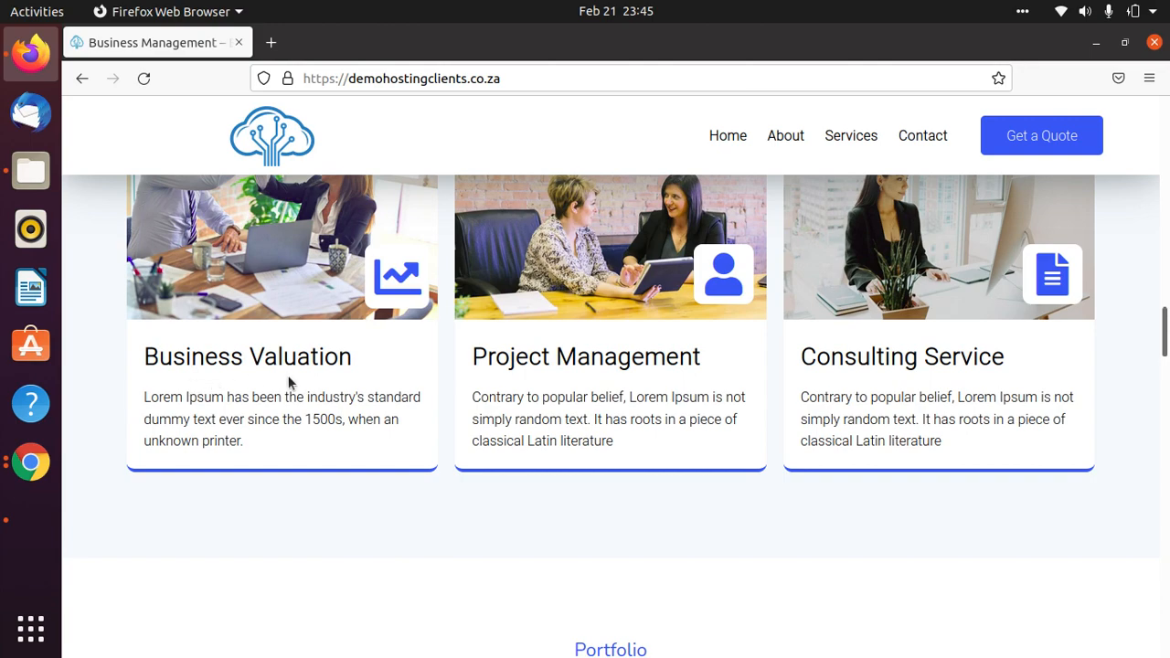
pyautogui.scroll(-5, 966, 391)
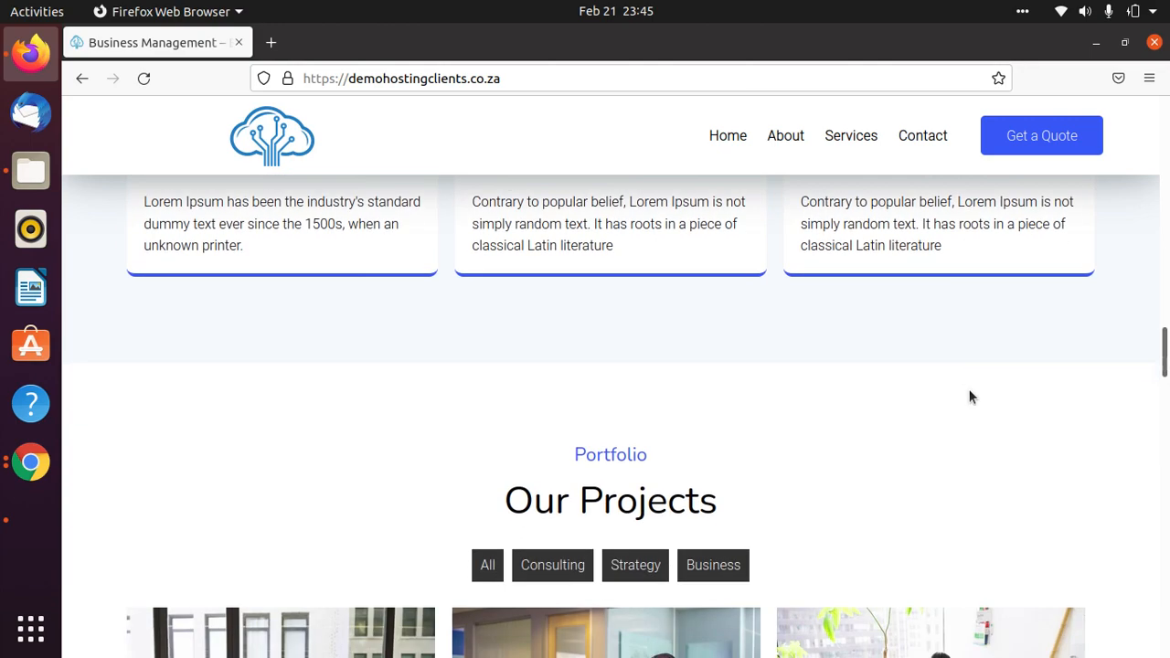
pyautogui.scroll(-5, 950, 379)
pyautogui.scroll(6, 888, 366)
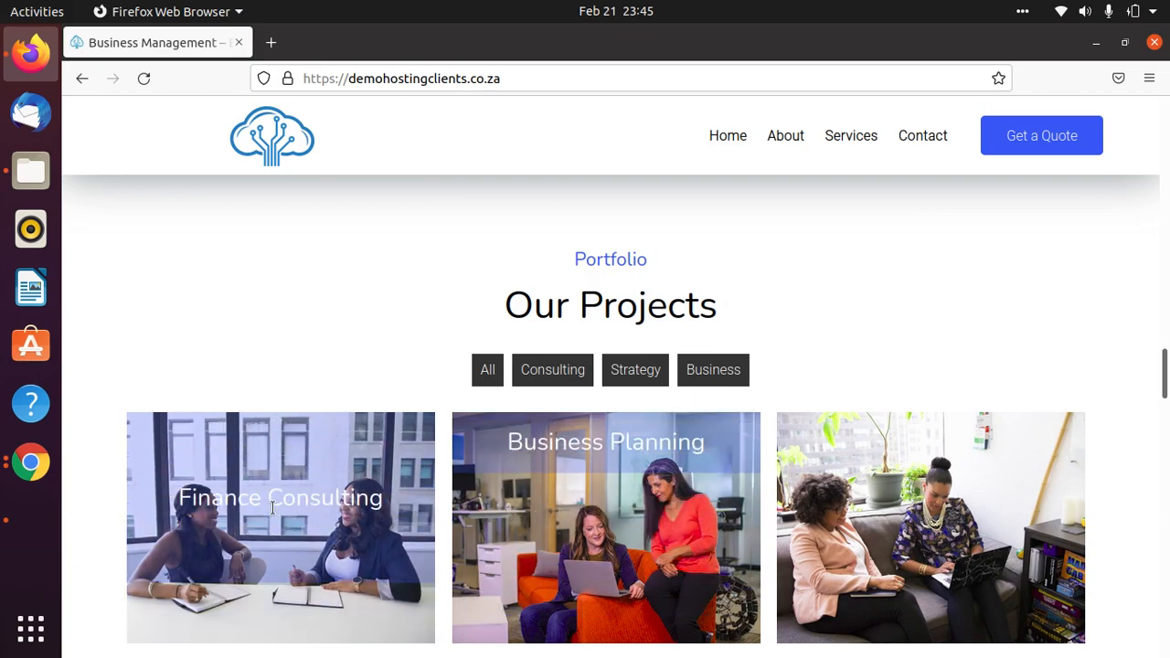
pyautogui.scroll(-3, 698, 491)
pyautogui.scroll(-5, 946, 423)
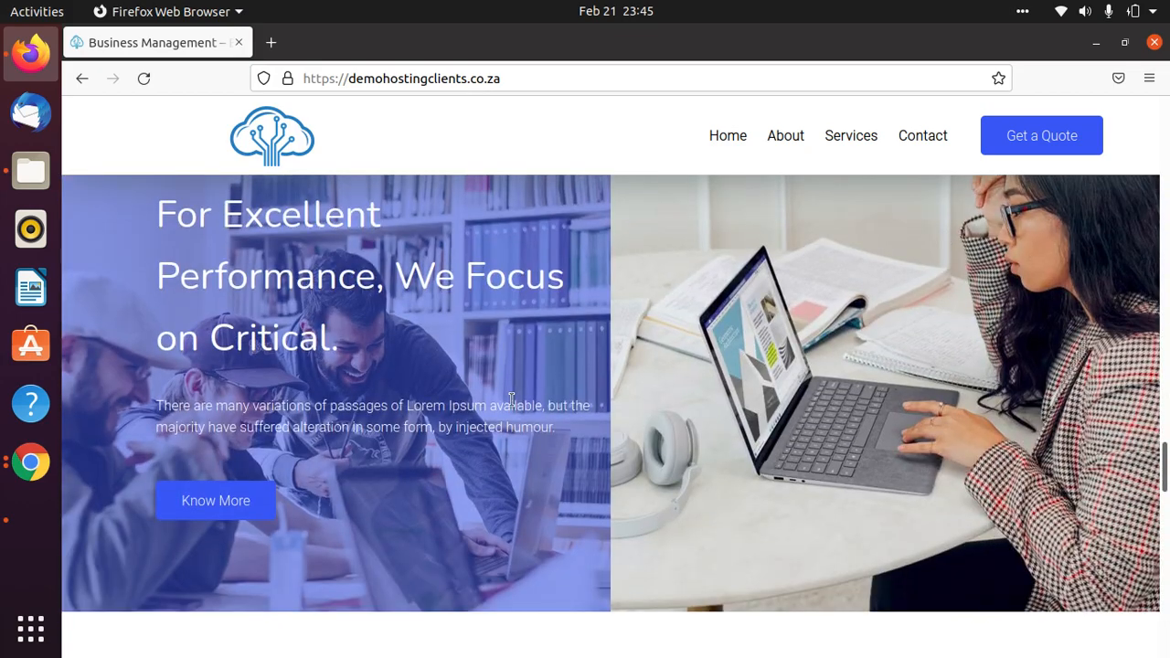
pyautogui.scroll(-5, 506, 399)
pyautogui.scroll(-4, 506, 400)
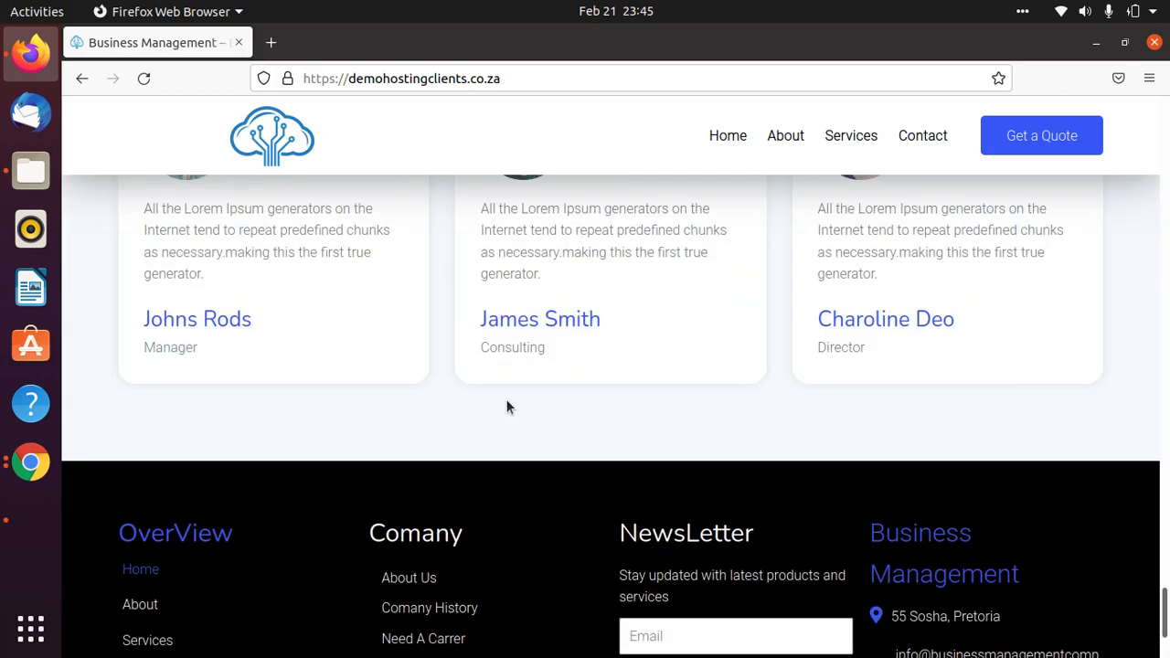
pyautogui.scroll(2, 506, 400)
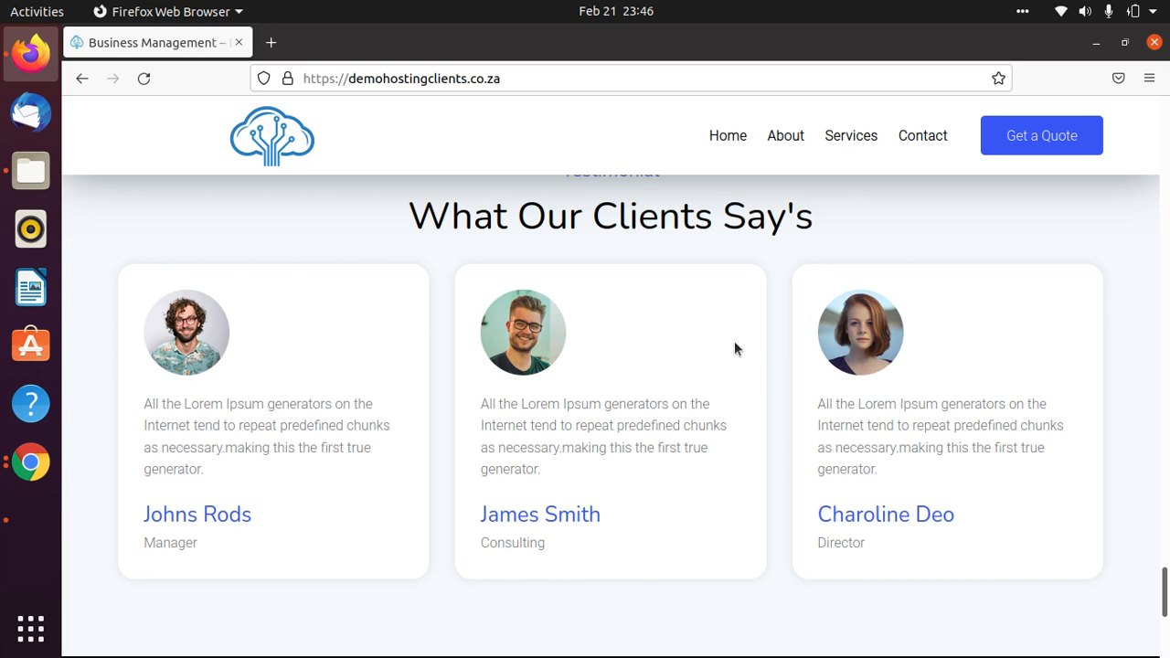
pyautogui.scroll(-4, 1089, 402)
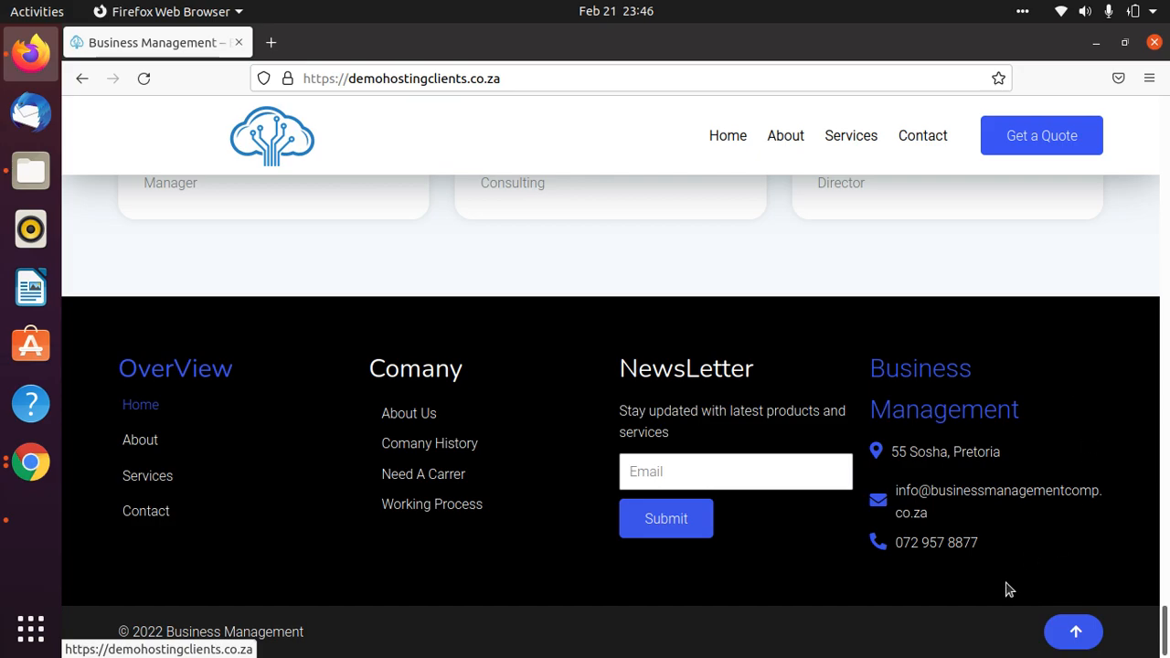
pyautogui.click(1075, 633)
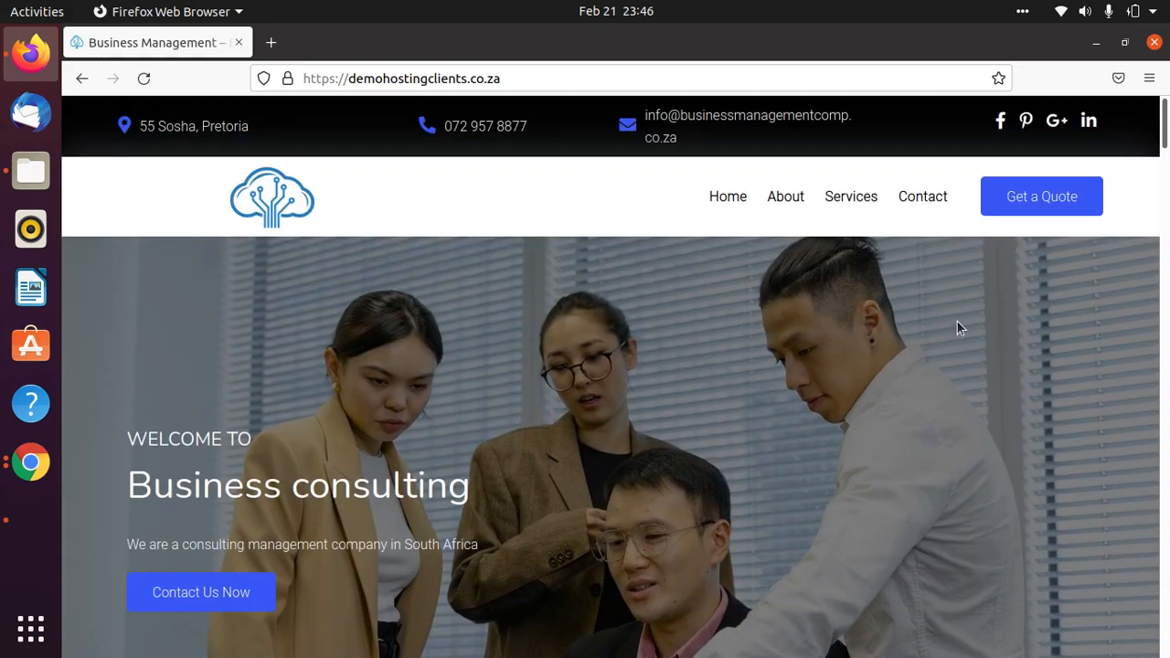
pyautogui.click(795, 214)
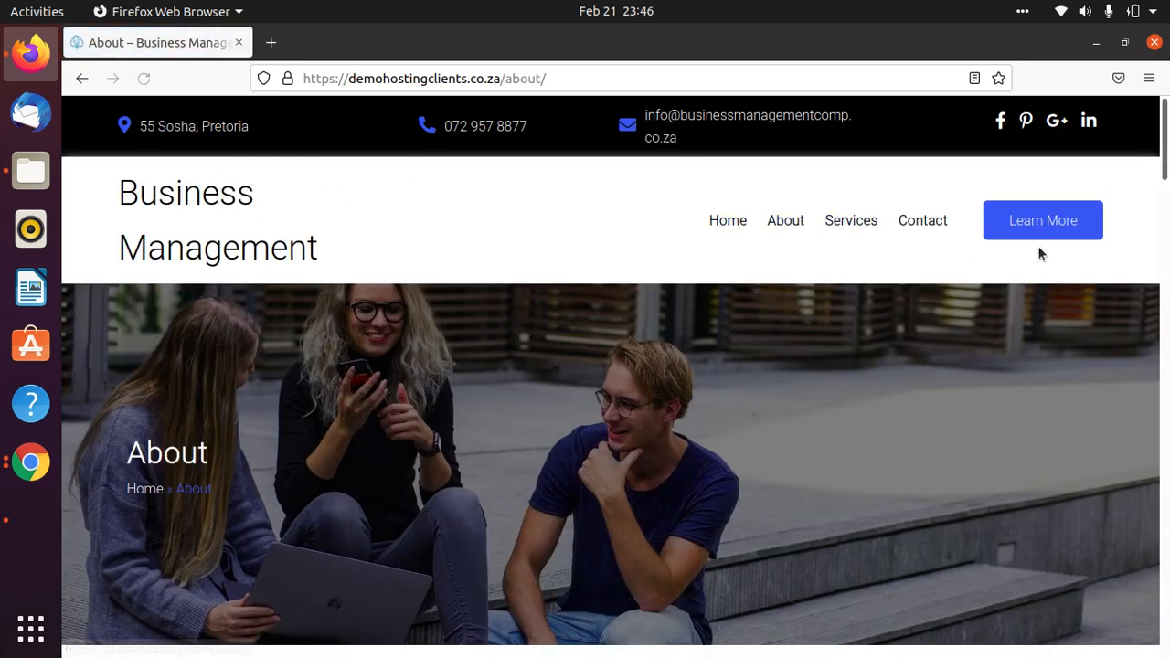
pyautogui.scroll(-5, 828, 457)
pyautogui.scroll(-15, 826, 455)
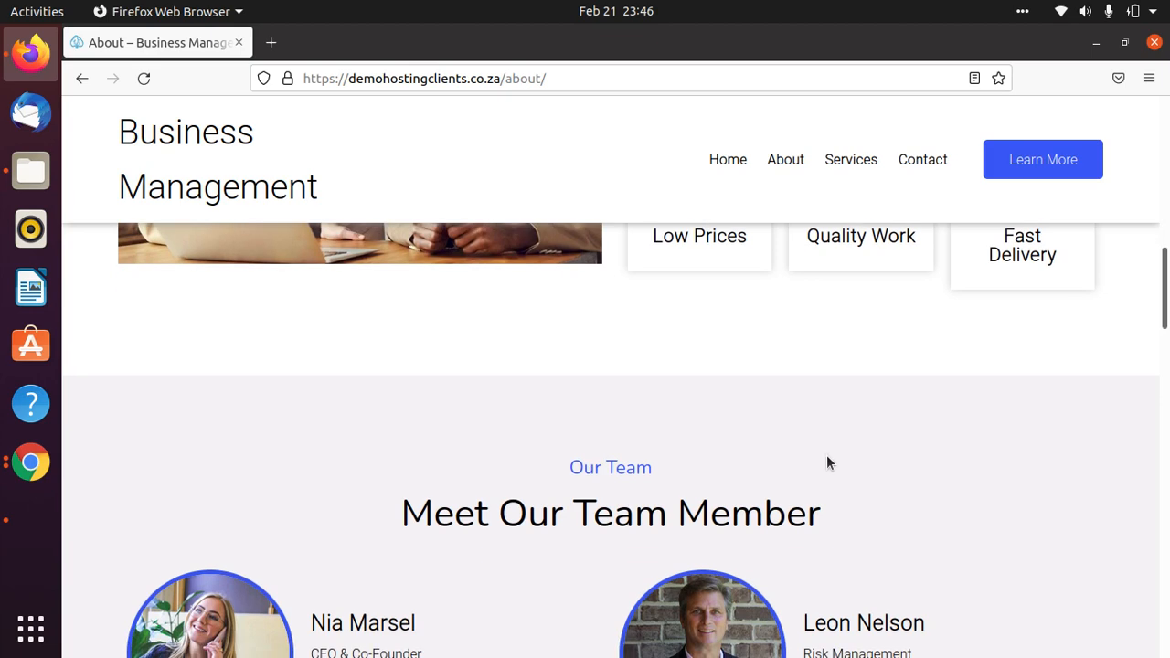
pyautogui.scroll(-10, 831, 453)
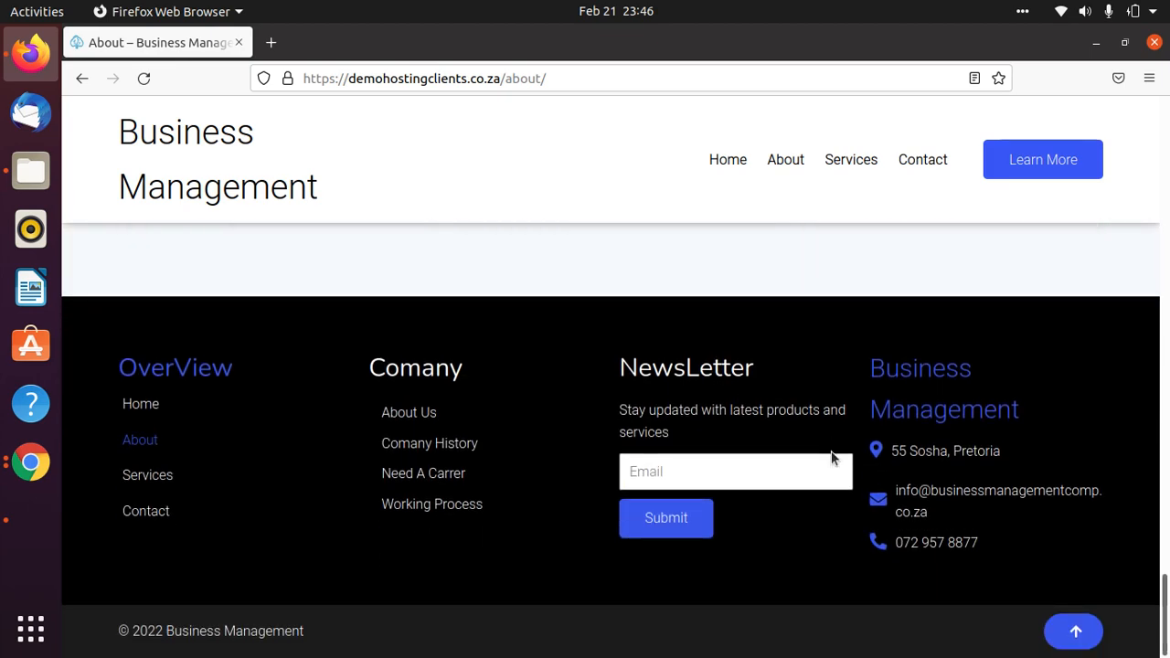
pyautogui.scroll(6, 1051, 617)
pyautogui.scroll(-6, 1054, 618)
pyautogui.click(1074, 634)
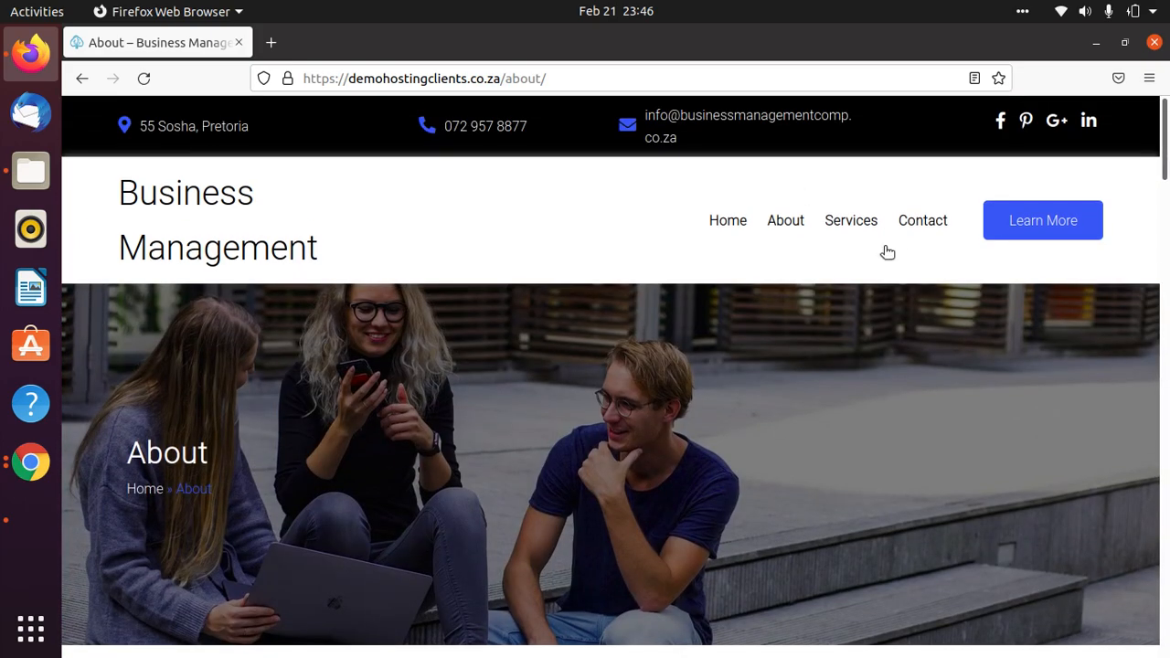
pyautogui.click(851, 227)
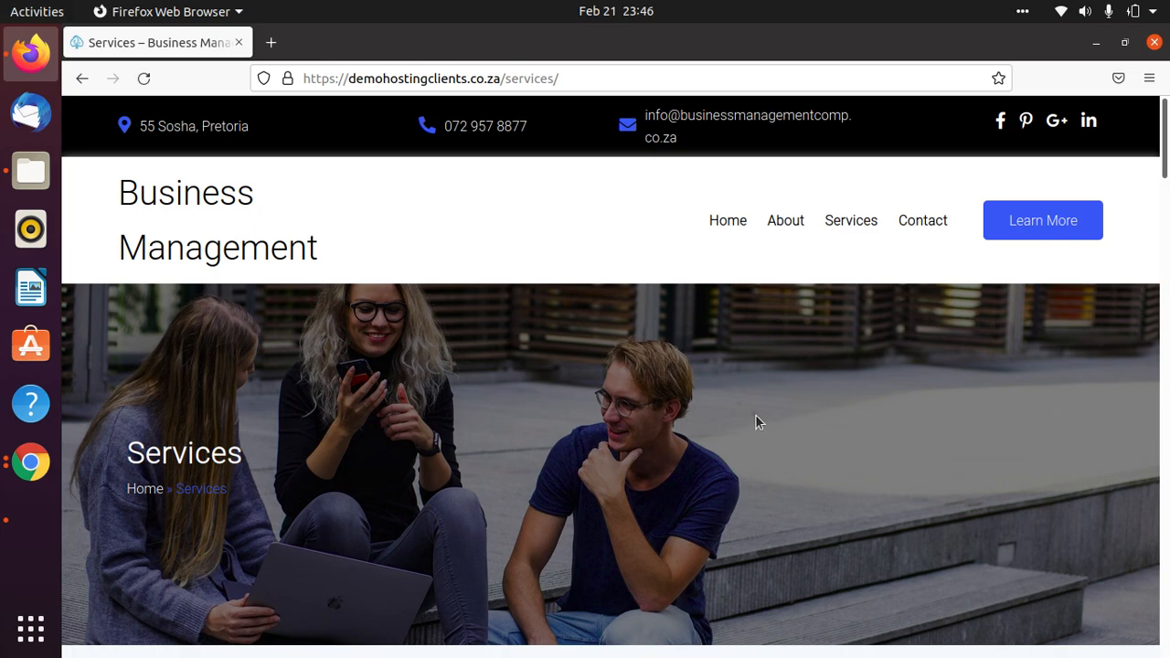
pyautogui.scroll(-10, 740, 393)
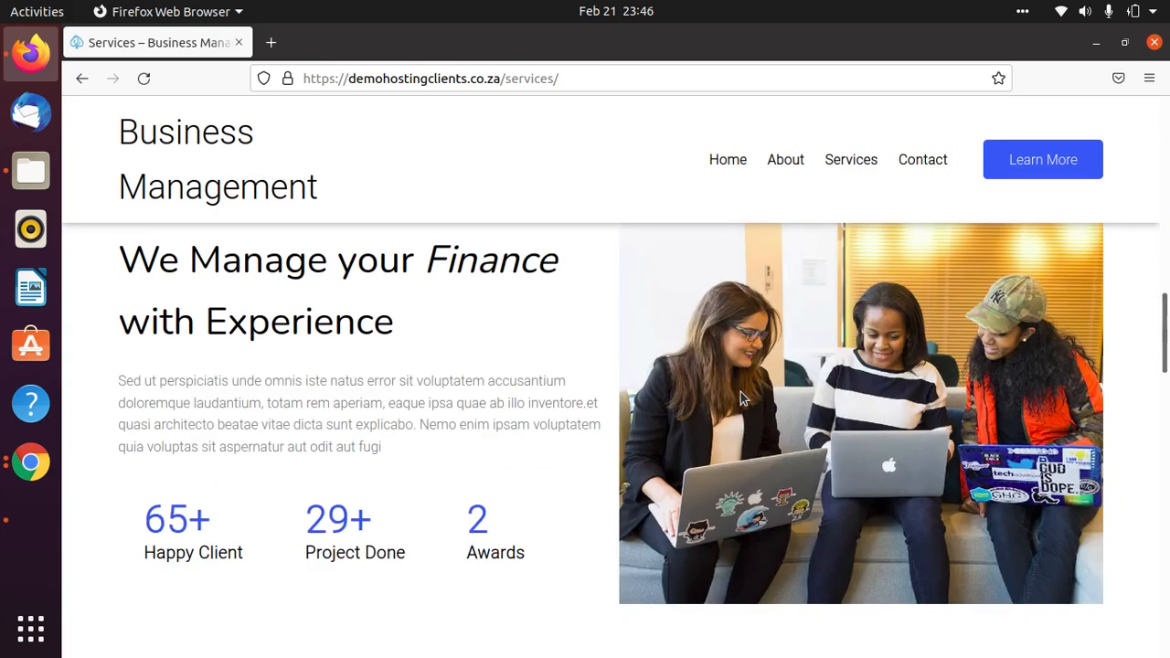
pyautogui.scroll(-7, 740, 391)
pyautogui.scroll(6, 741, 391)
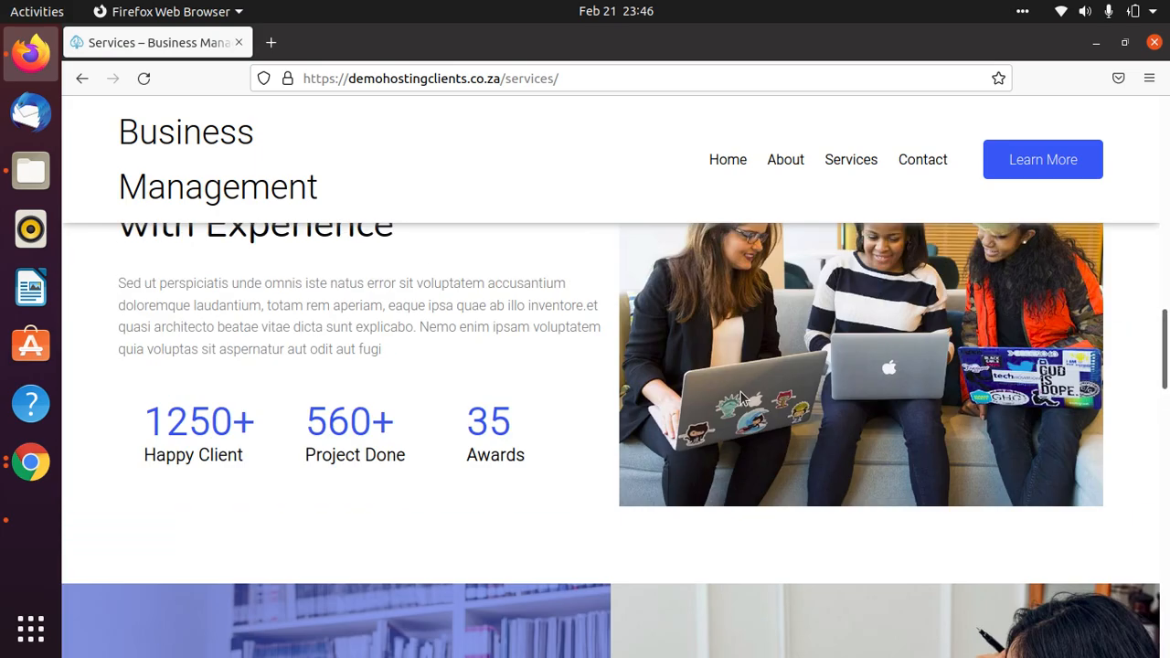
pyautogui.scroll(2, 741, 395)
pyautogui.scroll(-5, 402, 481)
pyautogui.scroll(-15, 536, 470)
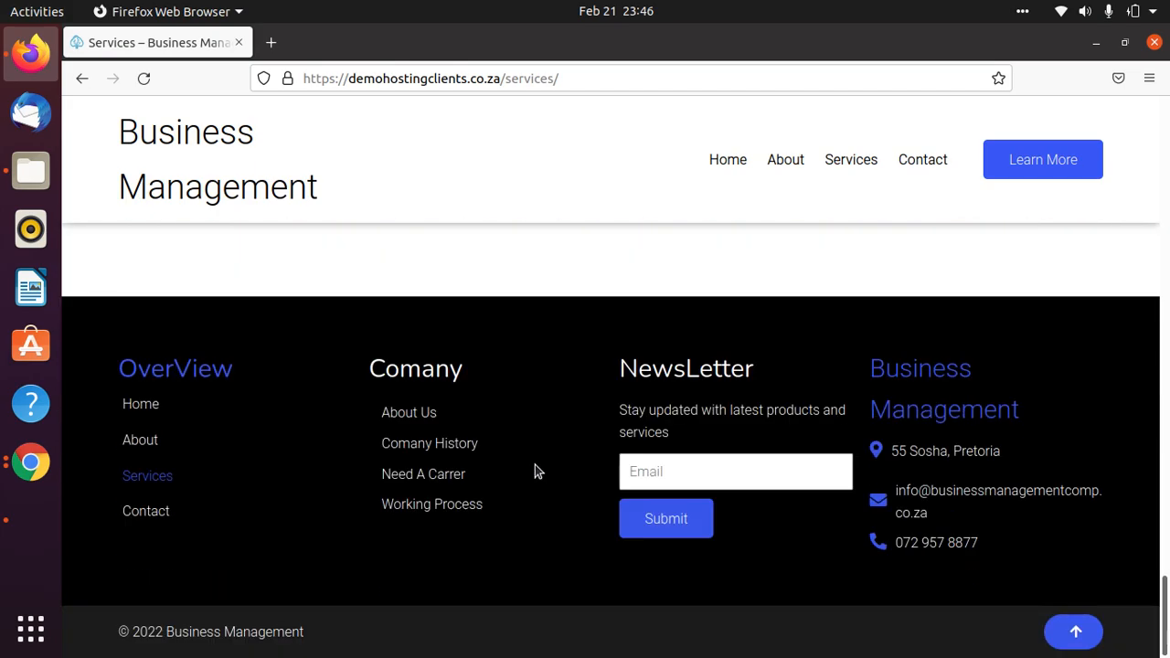
pyautogui.scroll(20, 535, 464)
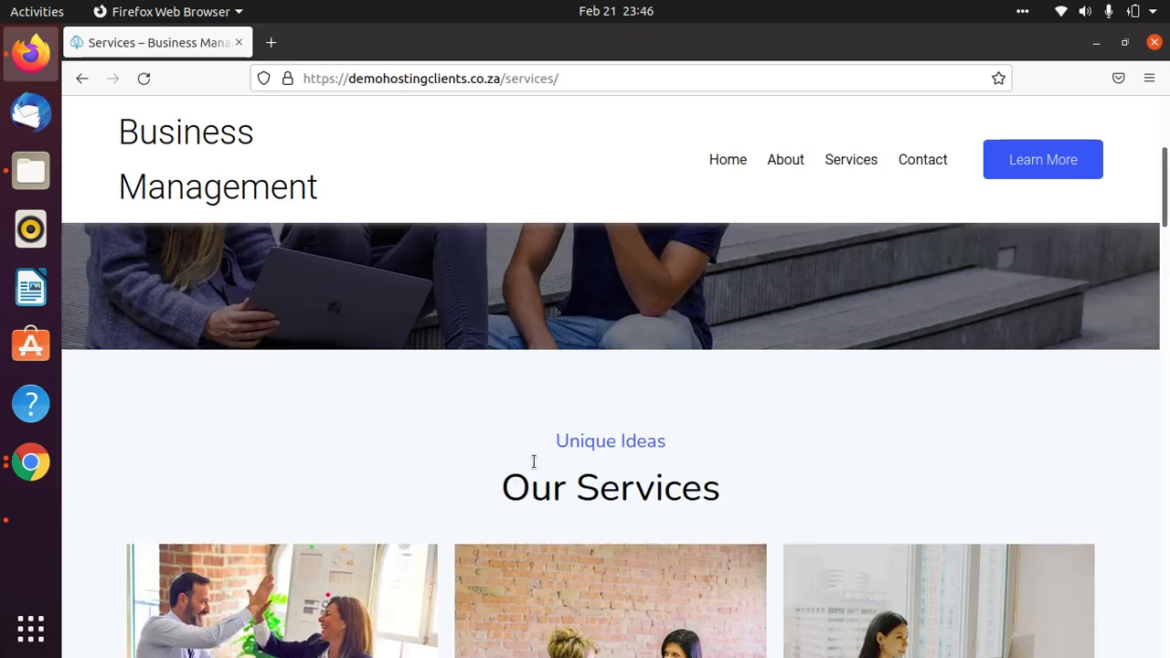
pyautogui.scroll(5, 534, 462)
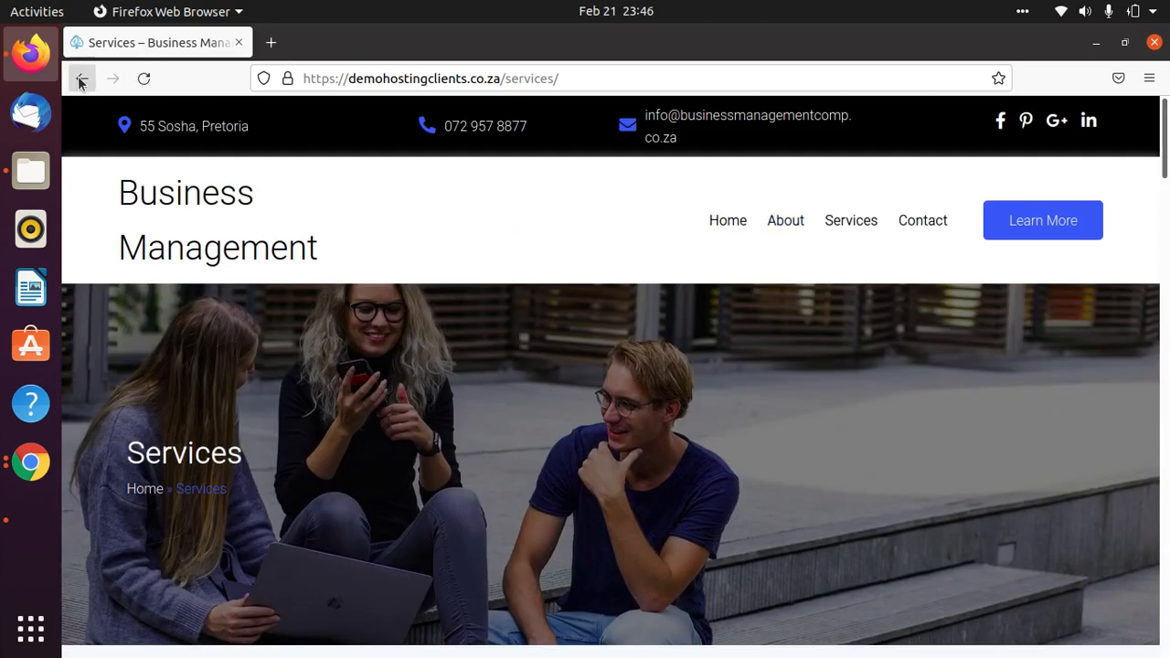
pyautogui.click(728, 223)
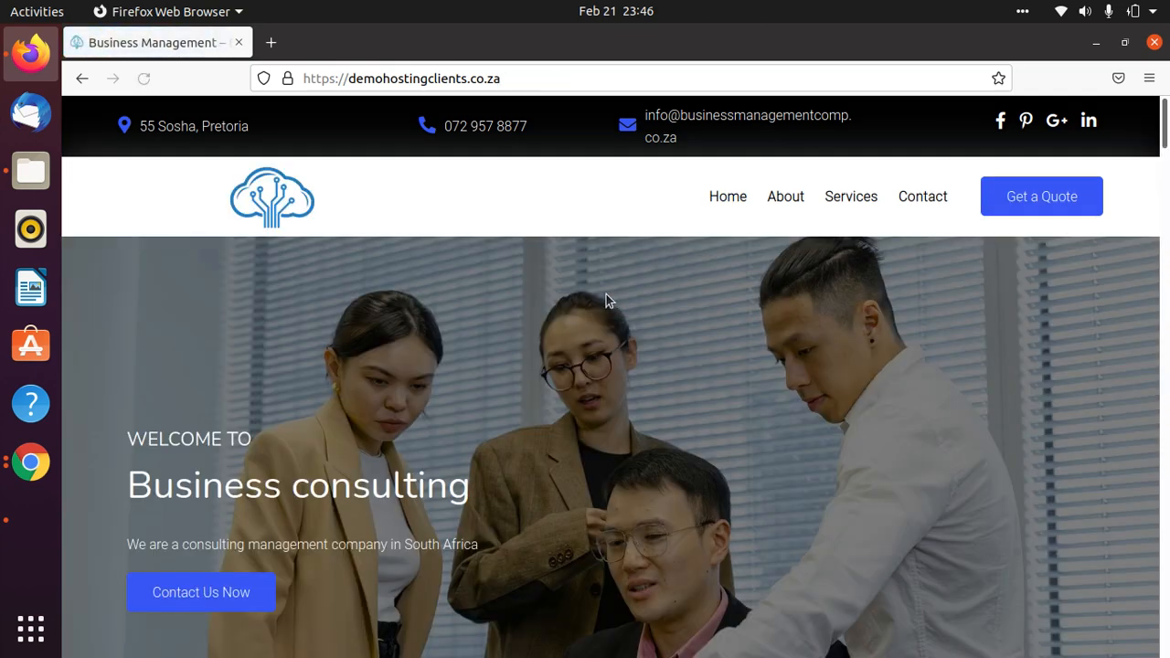
# Dismiss the address bar suggestions and open a new blank tab beside the site.
pyautogui.click(524, 78)
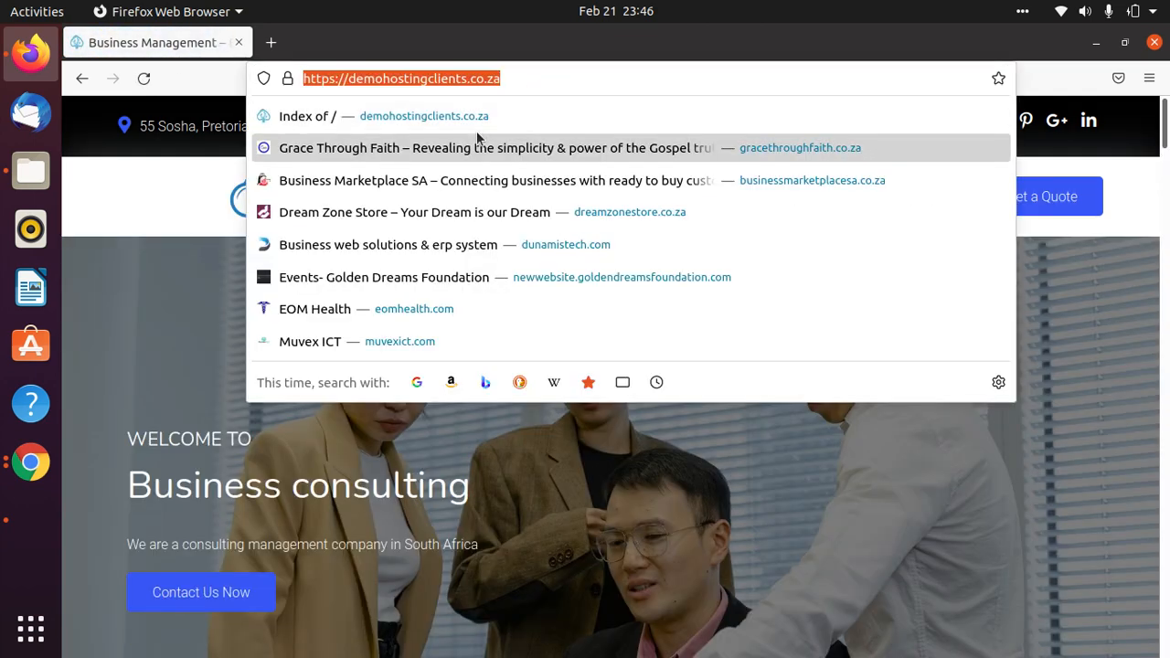
pyautogui.click(1130, 221)
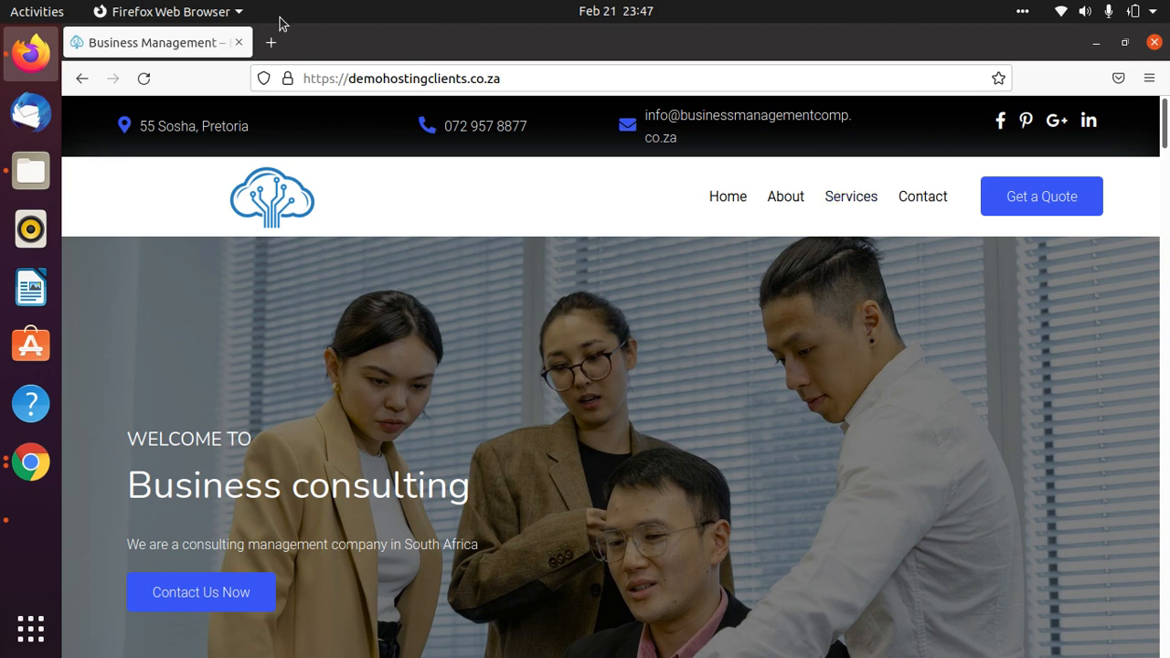
pyautogui.click(268, 50)
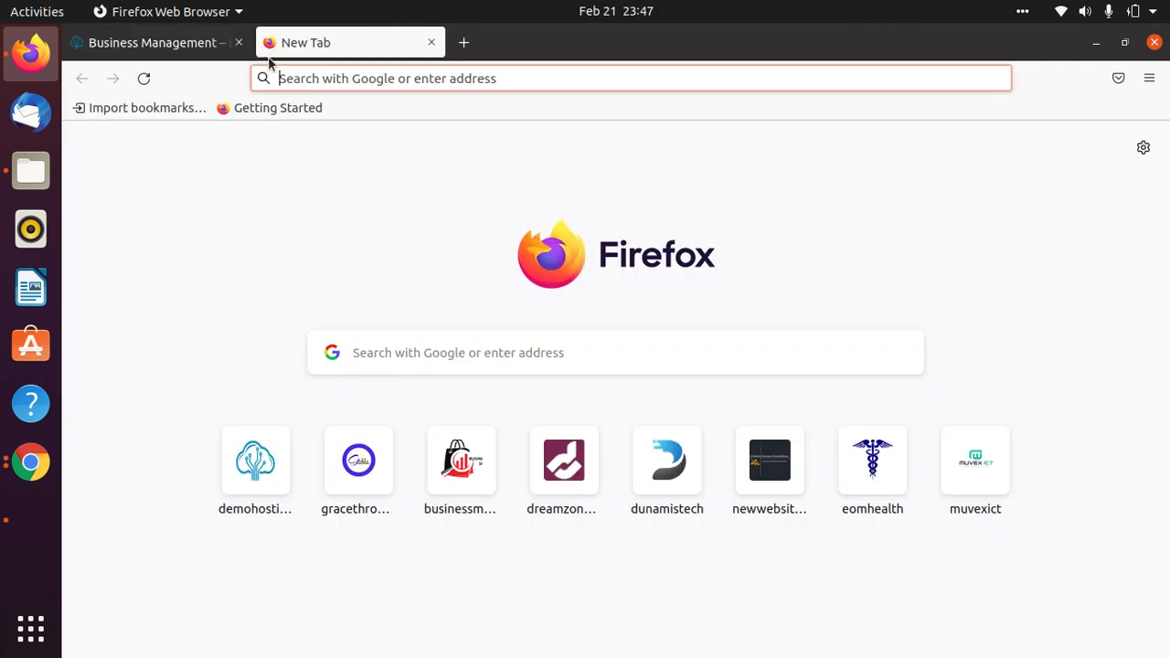
# Reach the Unsplash home page in a new tab via a Google search for 'unsplash free images'.
pyautogui.click(469, 79)
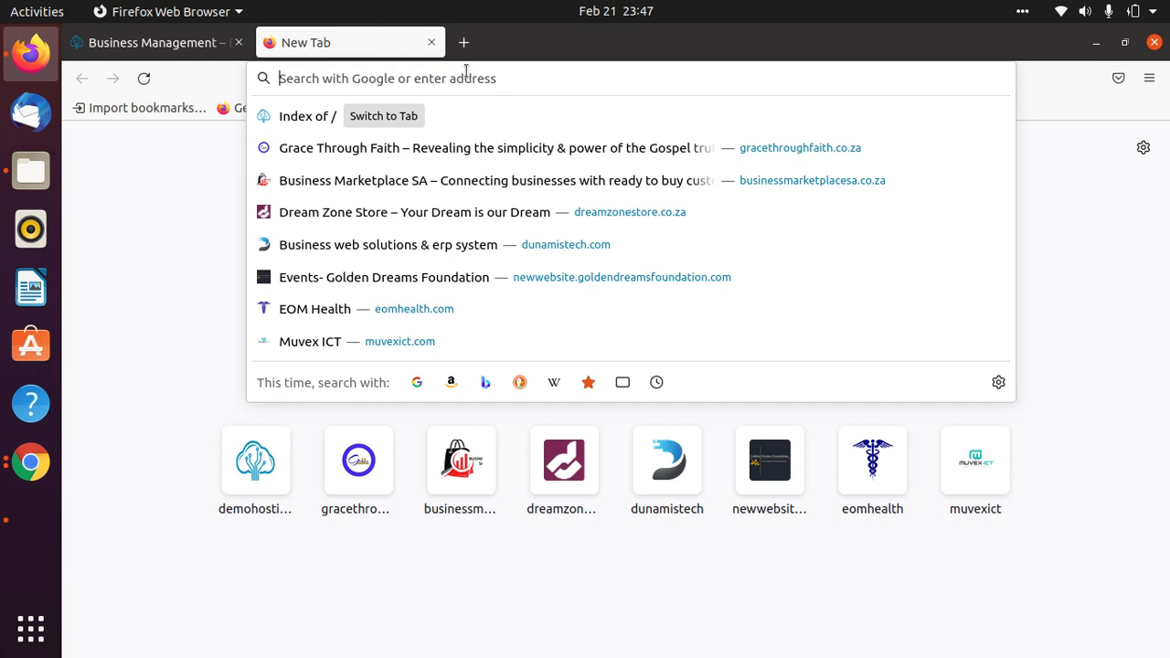
pyautogui.write('un')
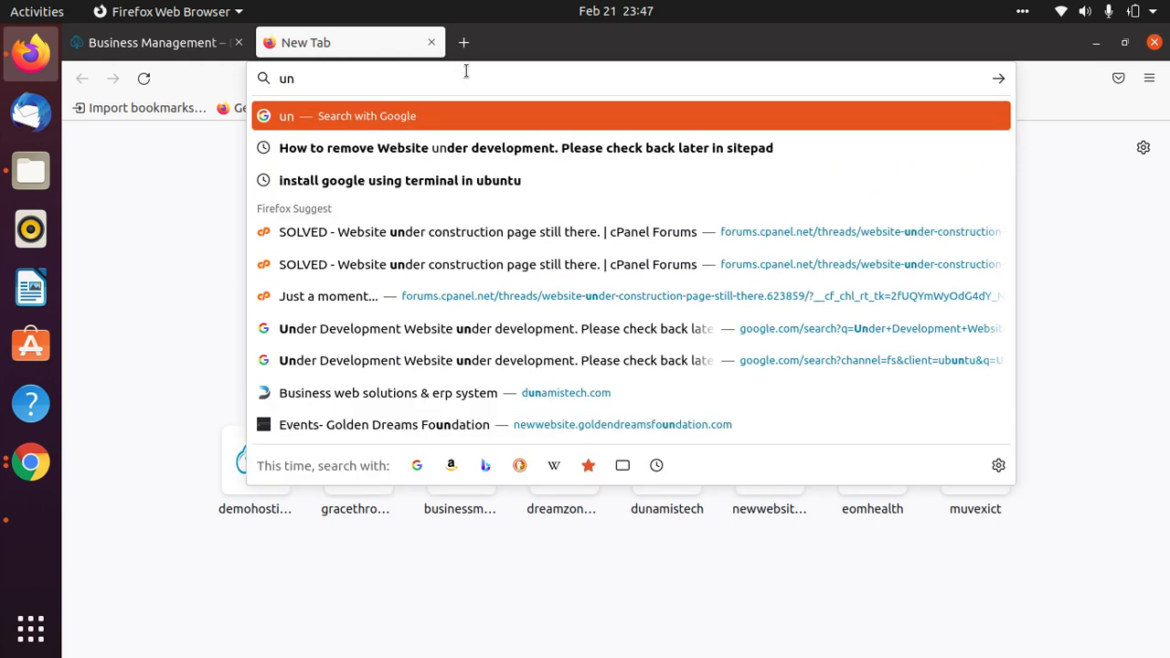
pyautogui.write('splashed')
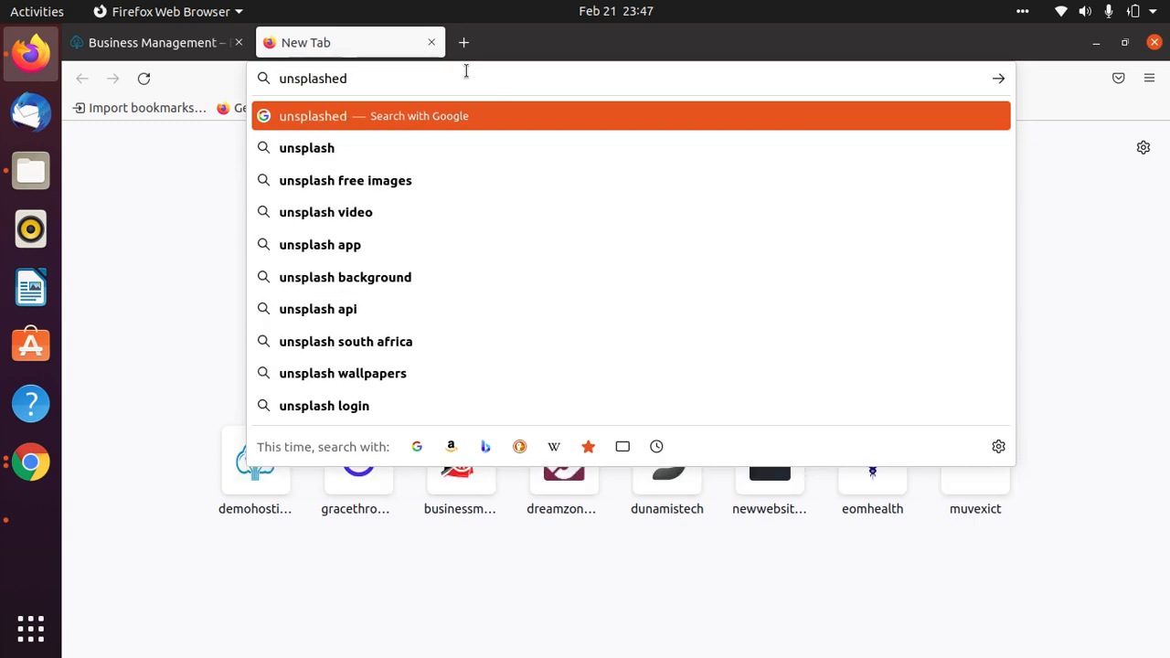
pyautogui.write('.com')
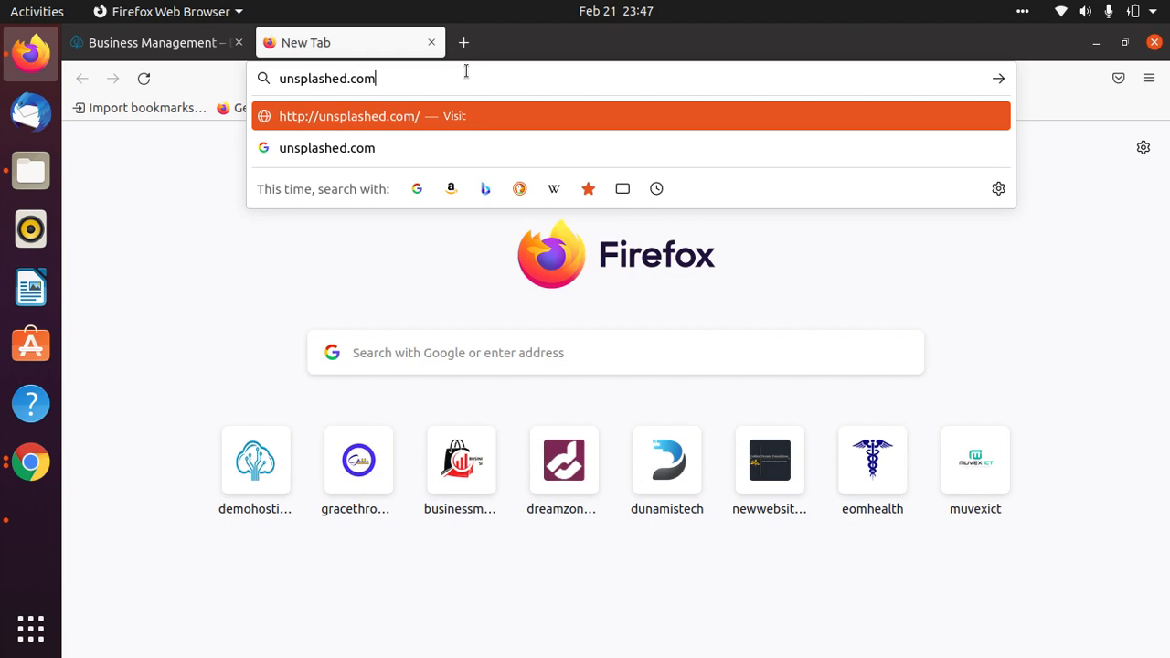
pyautogui.press('Return')
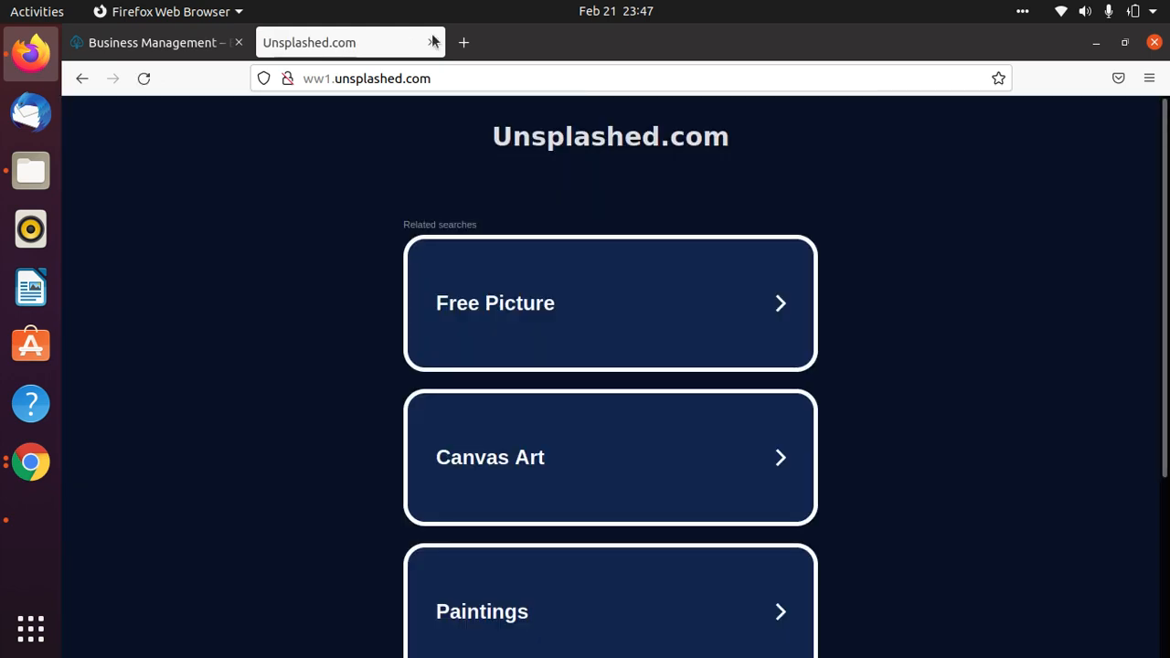
pyautogui.click(457, 76)
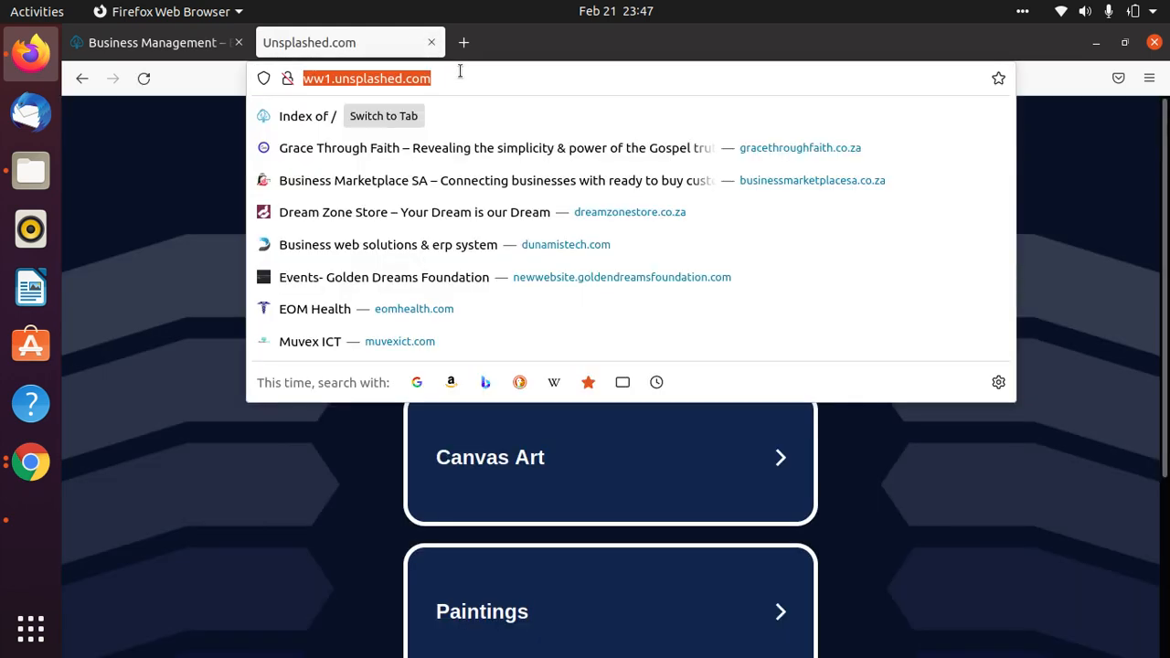
pyautogui.write('uns')
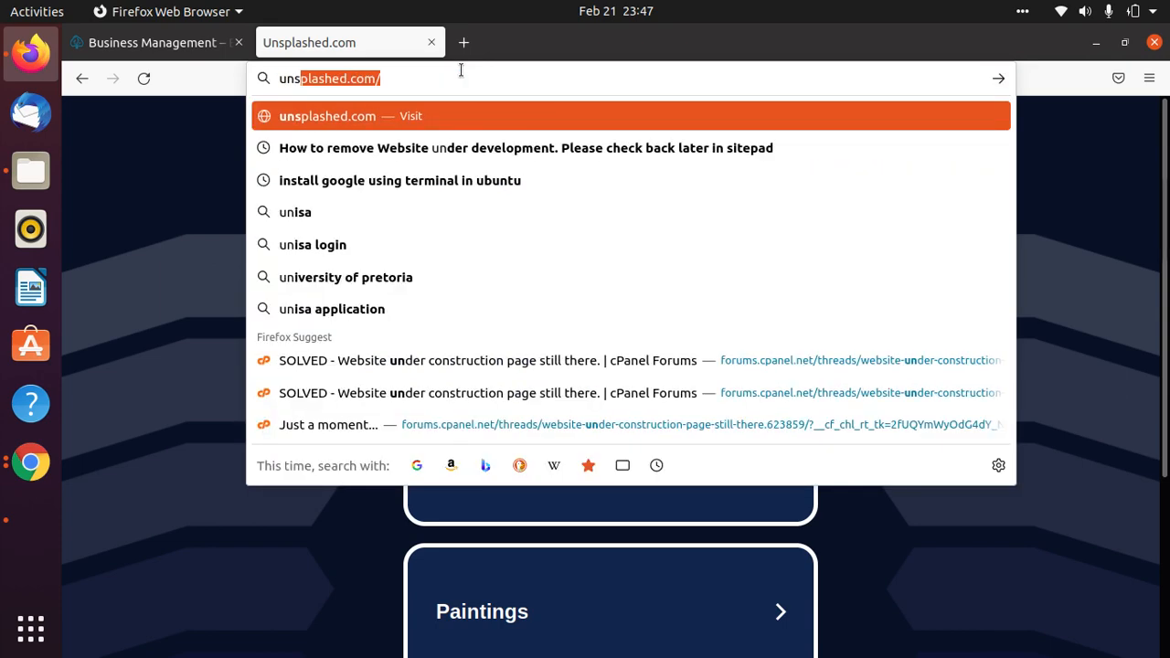
pyautogui.write('plash')
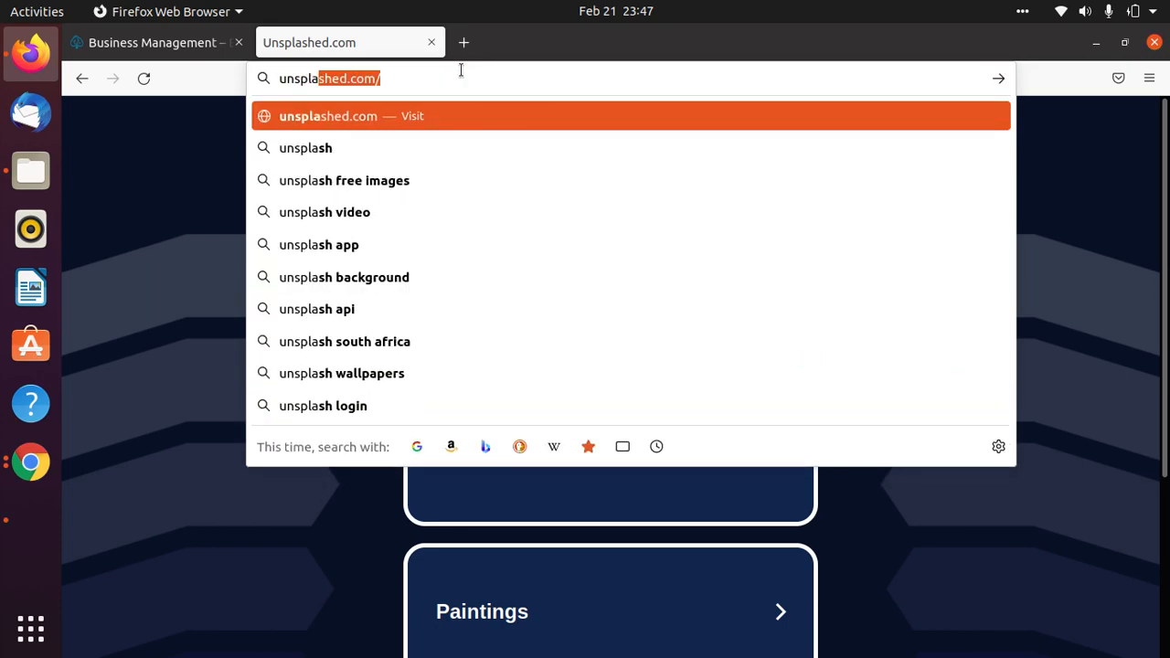
pyautogui.press('Down')
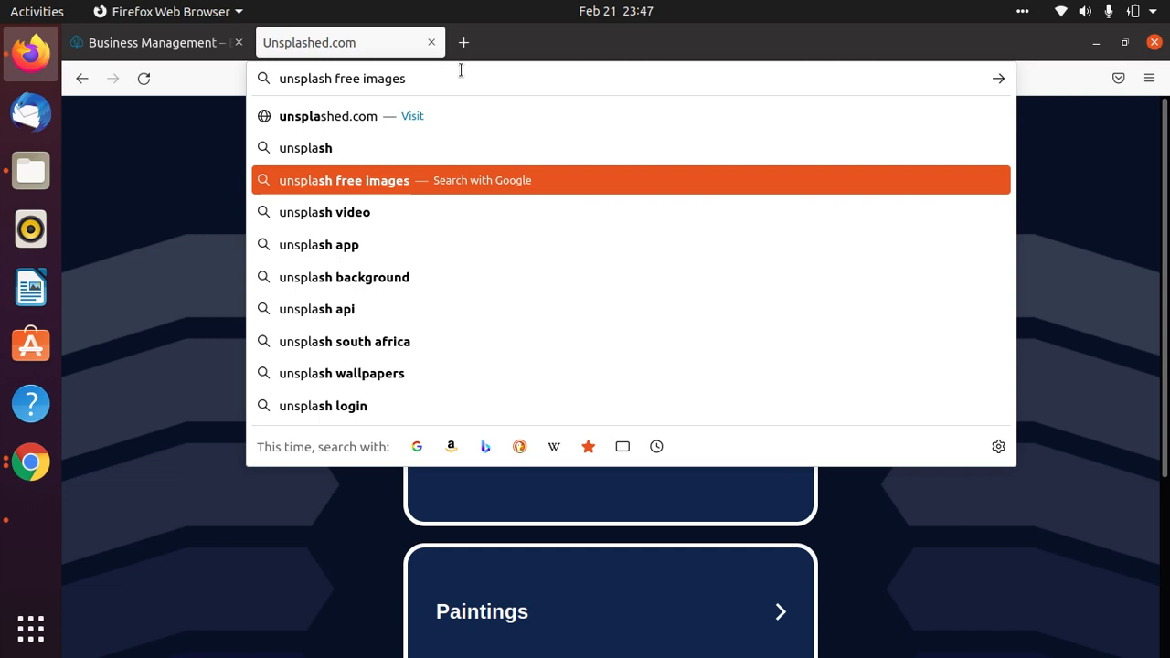
pyautogui.press('Return')
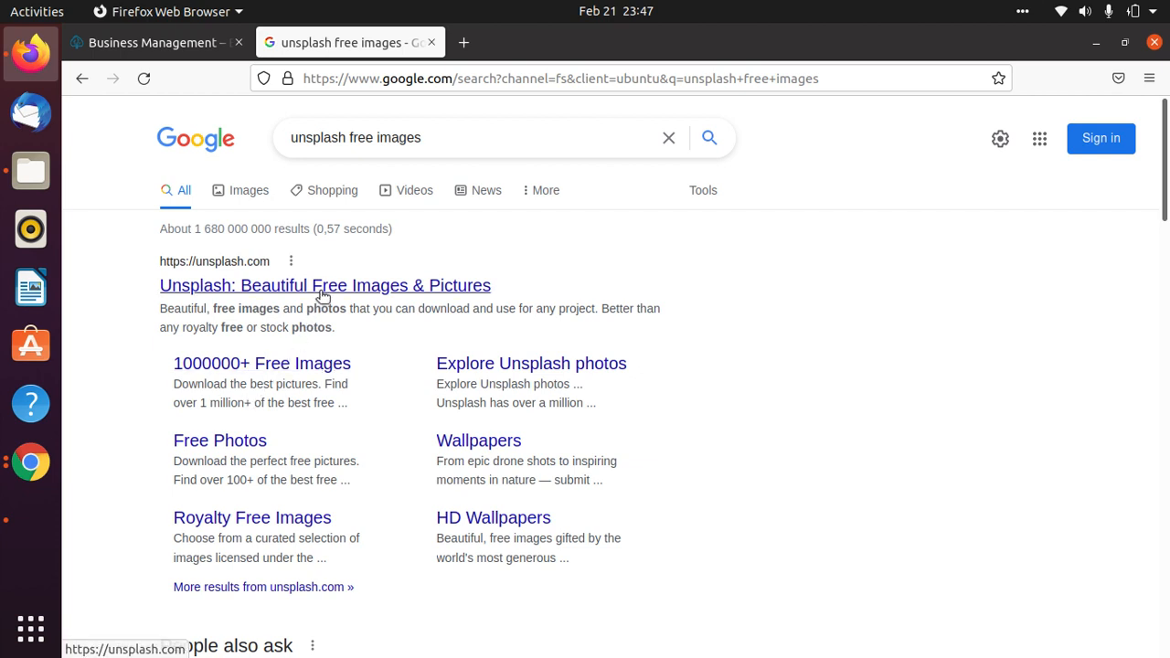
pyautogui.click(240, 293)
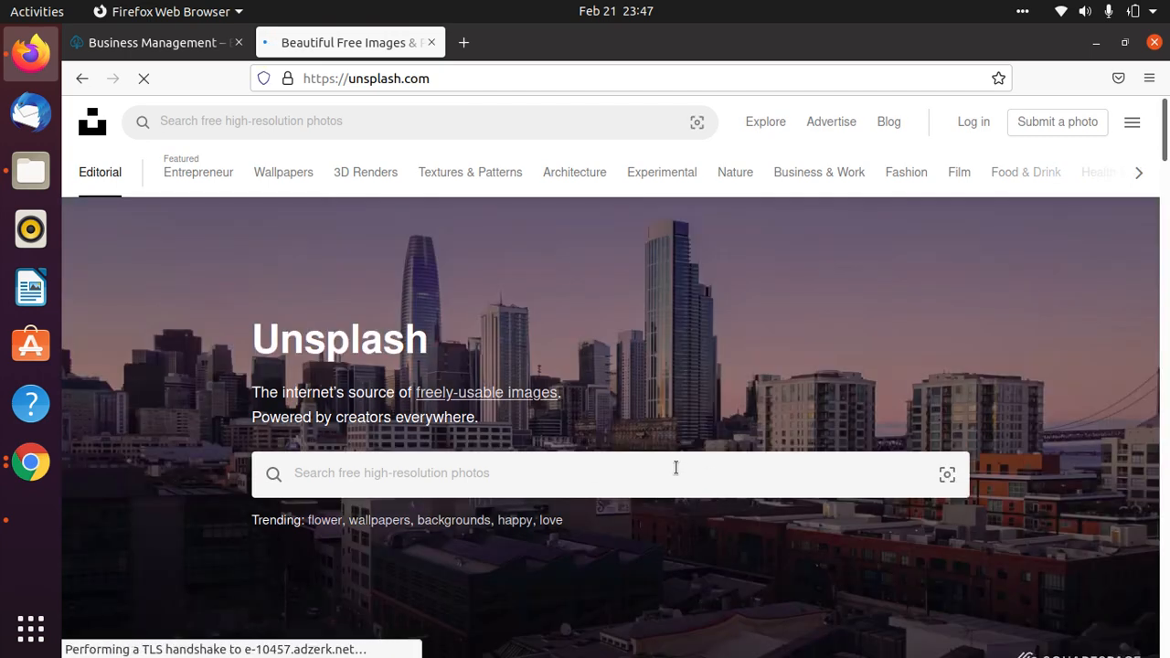
# Search Unsplash for 'Salon' photos and scroll through the 1.5k salon results.
pyautogui.click(676, 467)
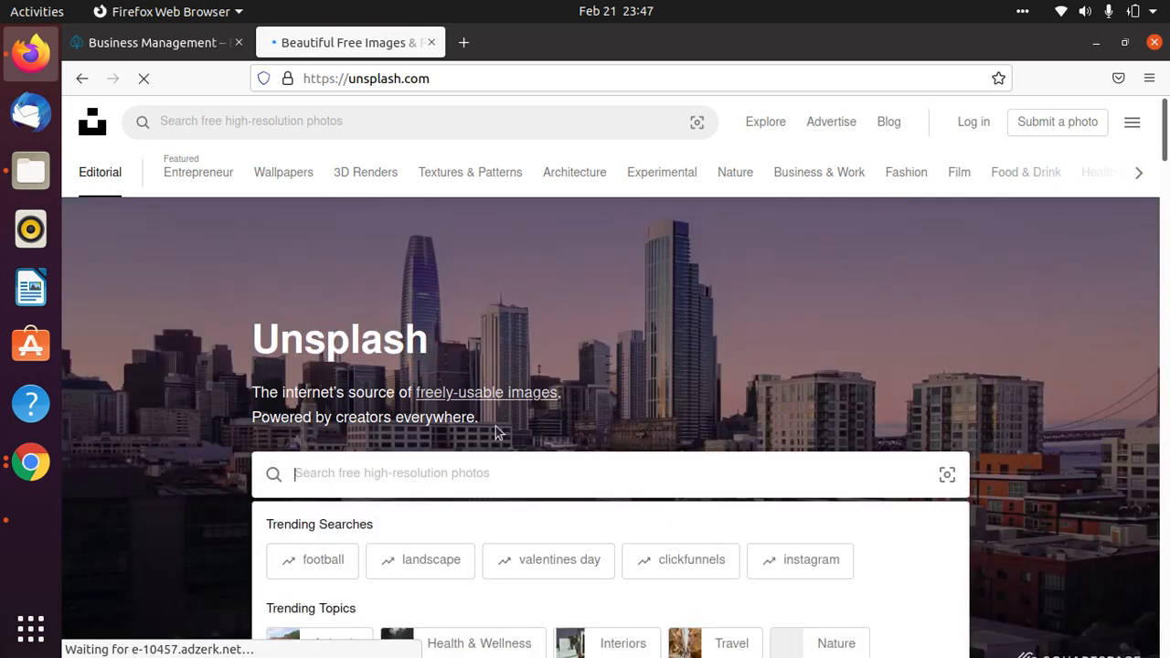
pyautogui.scroll(-4, 698, 374)
pyautogui.scroll(4, 558, 538)
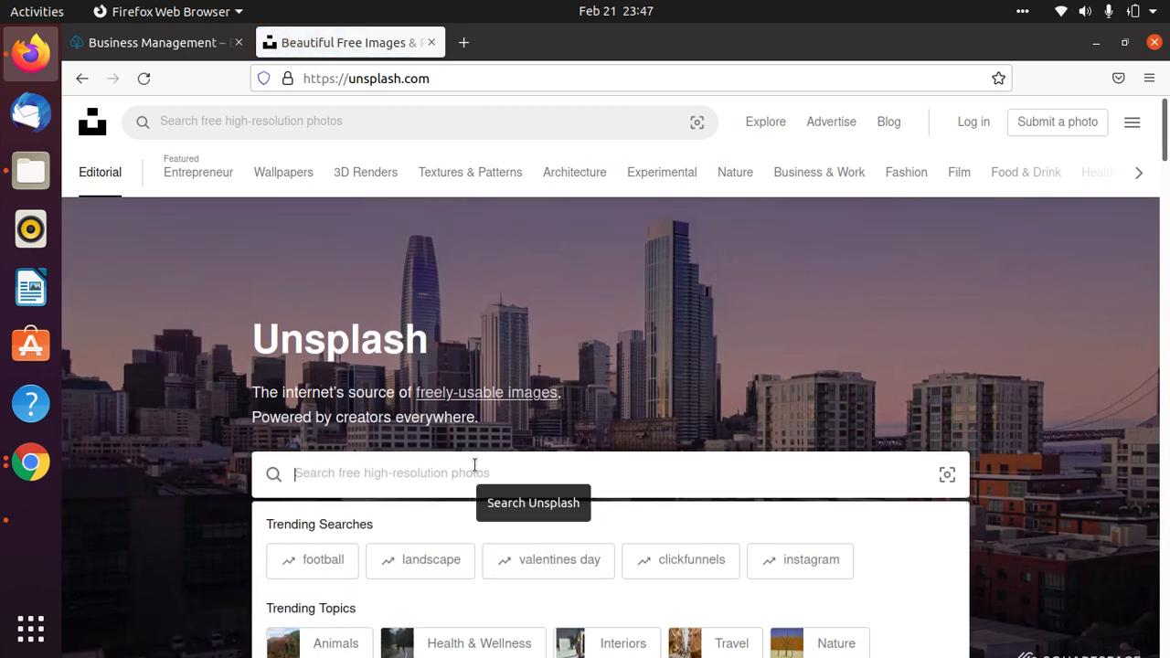
pyautogui.write('Sal')
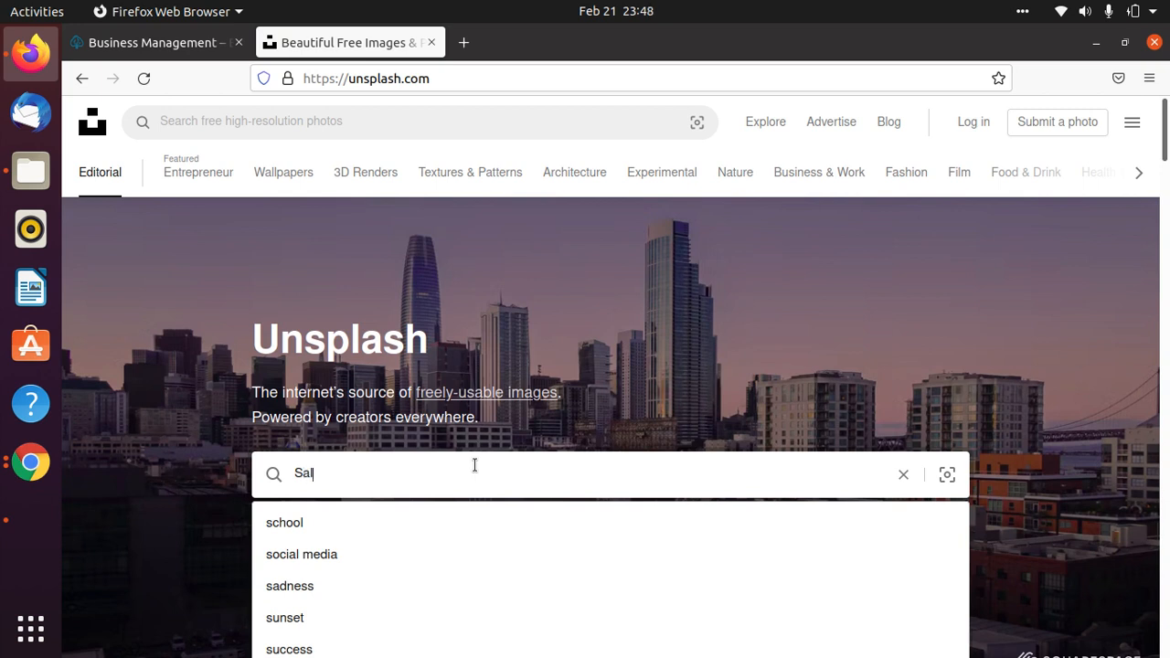
pyautogui.write('on')
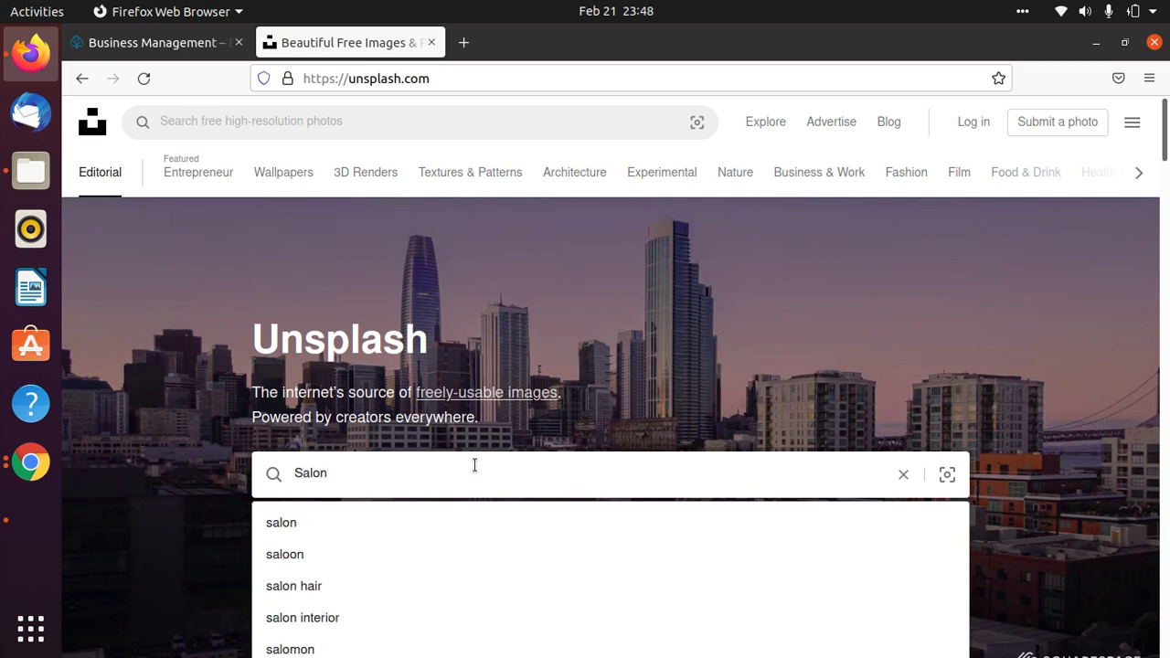
pyautogui.press('Return')
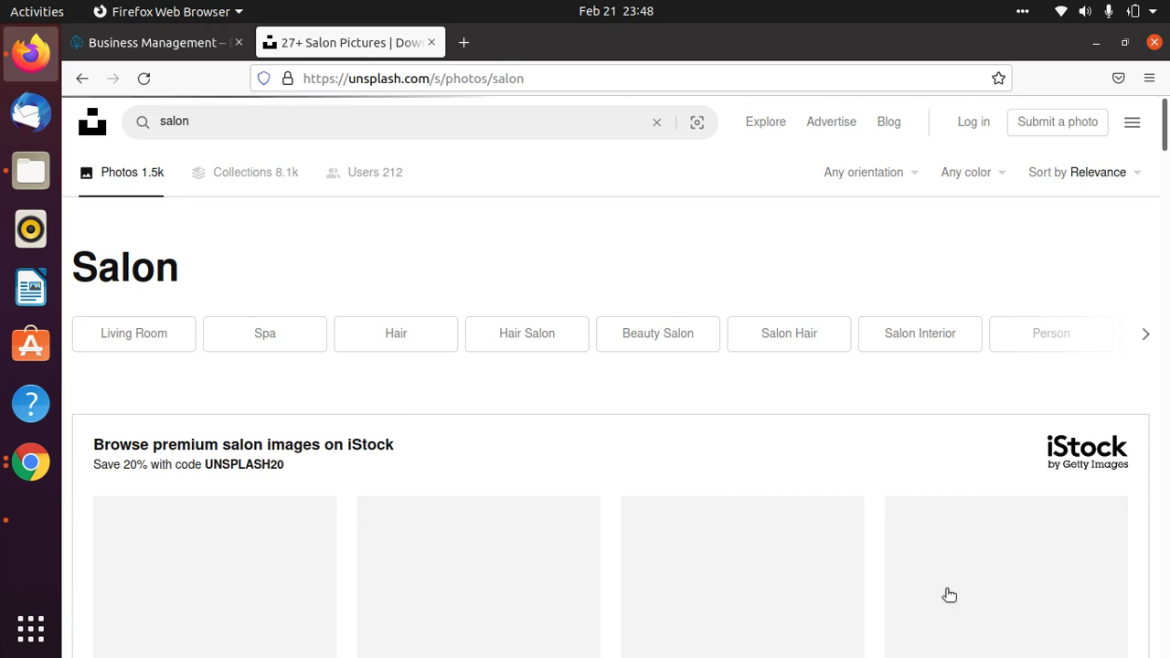
pyautogui.scroll(-5, 915, 499)
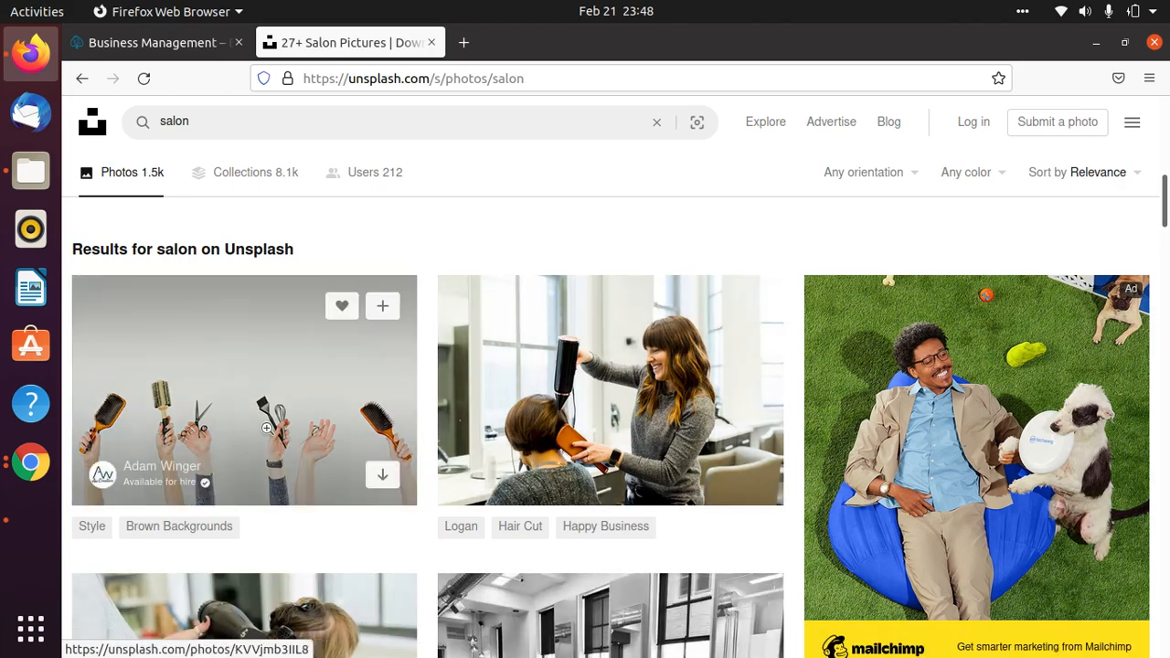
pyautogui.scroll(-5, 743, 534)
pyautogui.scroll(-5, 741, 527)
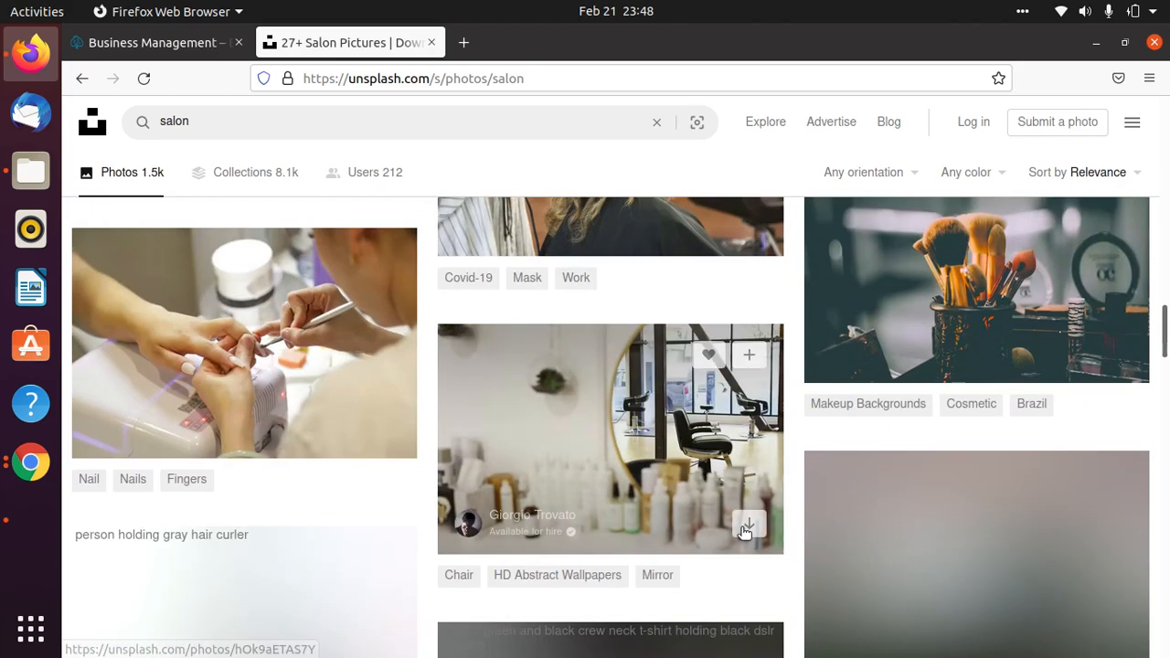
pyautogui.click(353, 123)
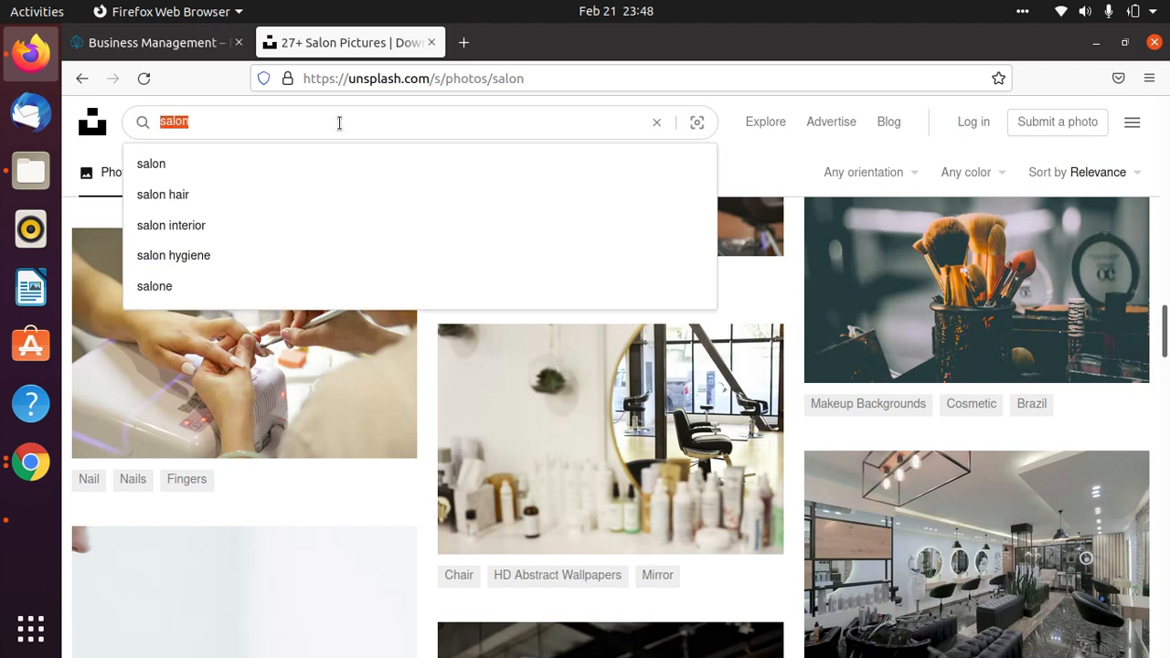
# Search Unsplash for 'transport' photos.
pyautogui.write('lo')
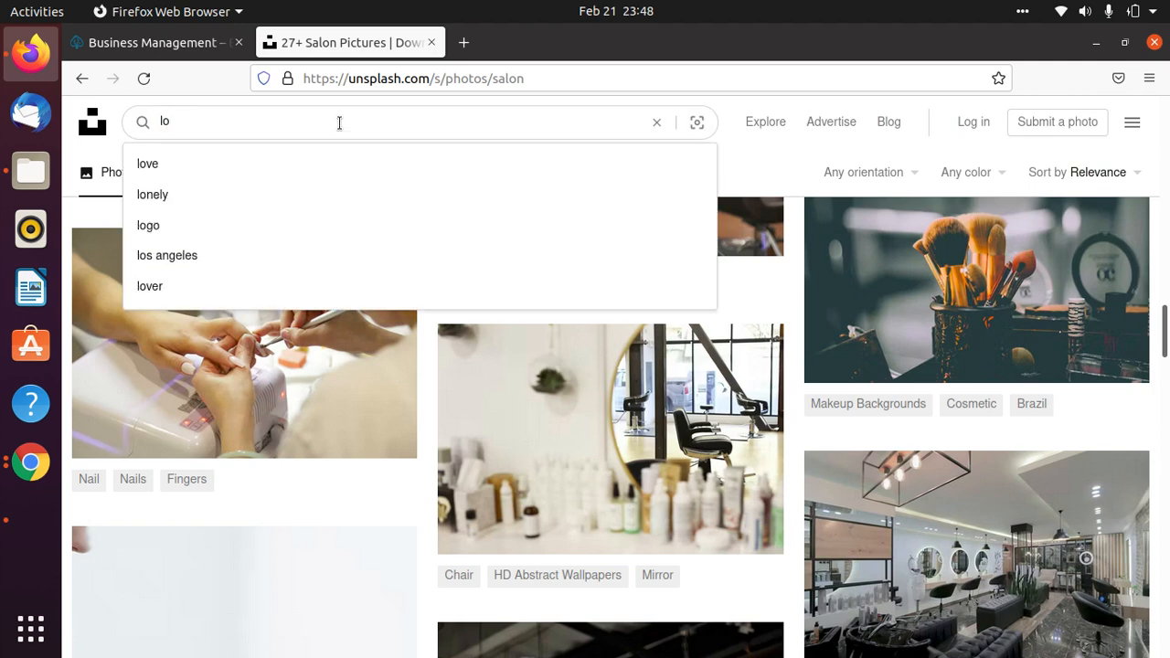
pyautogui.press('BackSpace')
pyautogui.press('BackSpace')
pyautogui.write('transport')
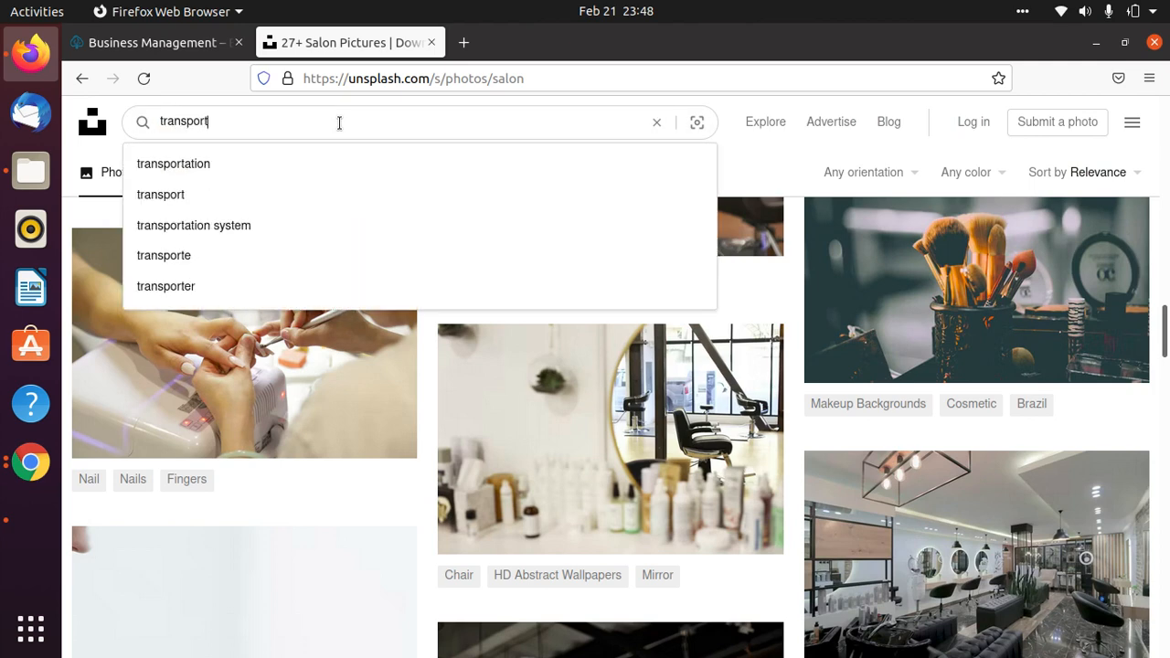
pyautogui.press('Return')
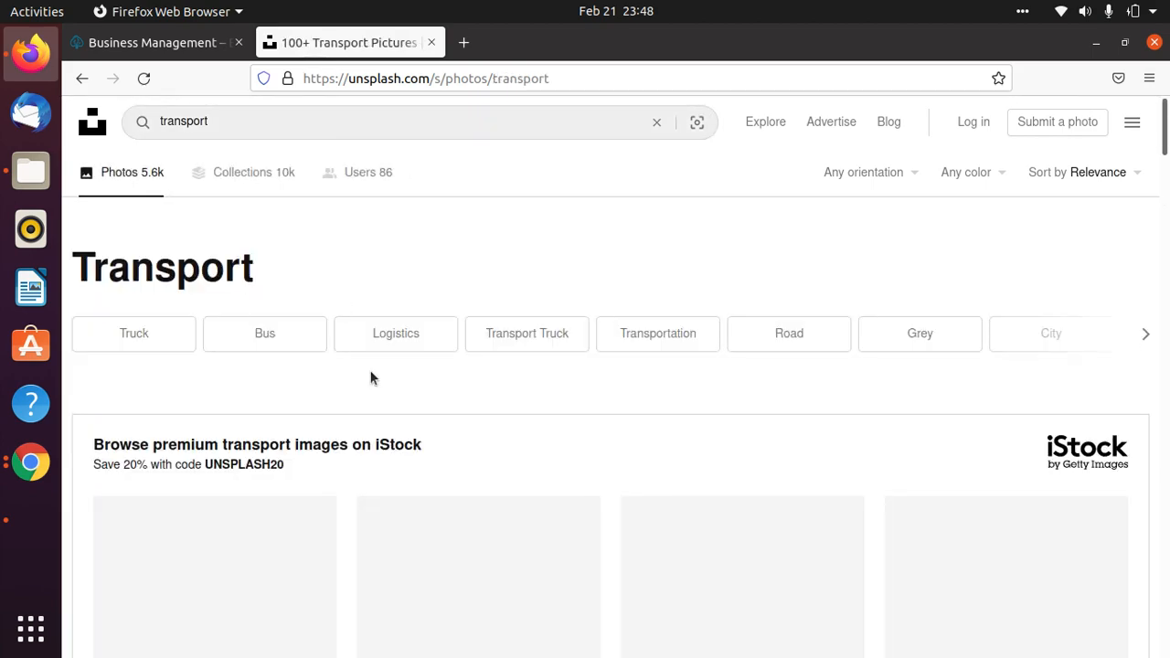
# Scroll through the 5.6k transport results, then clear the search box.
pyautogui.scroll(-3, 920, 366)
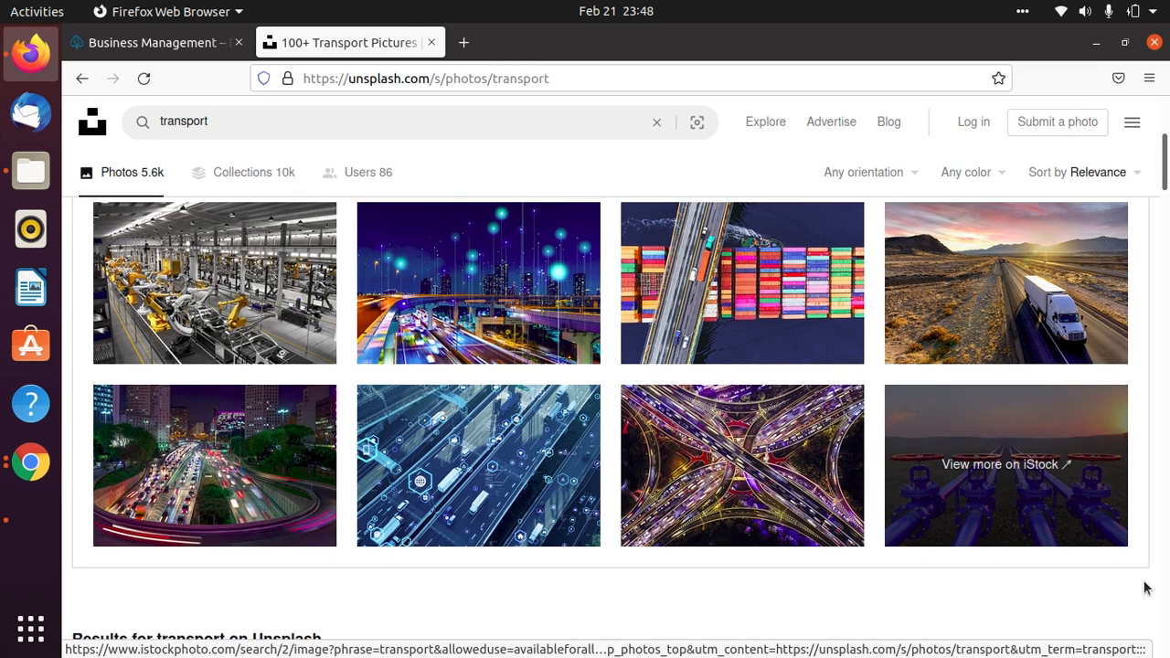
pyautogui.scroll(-5, 1141, 585)
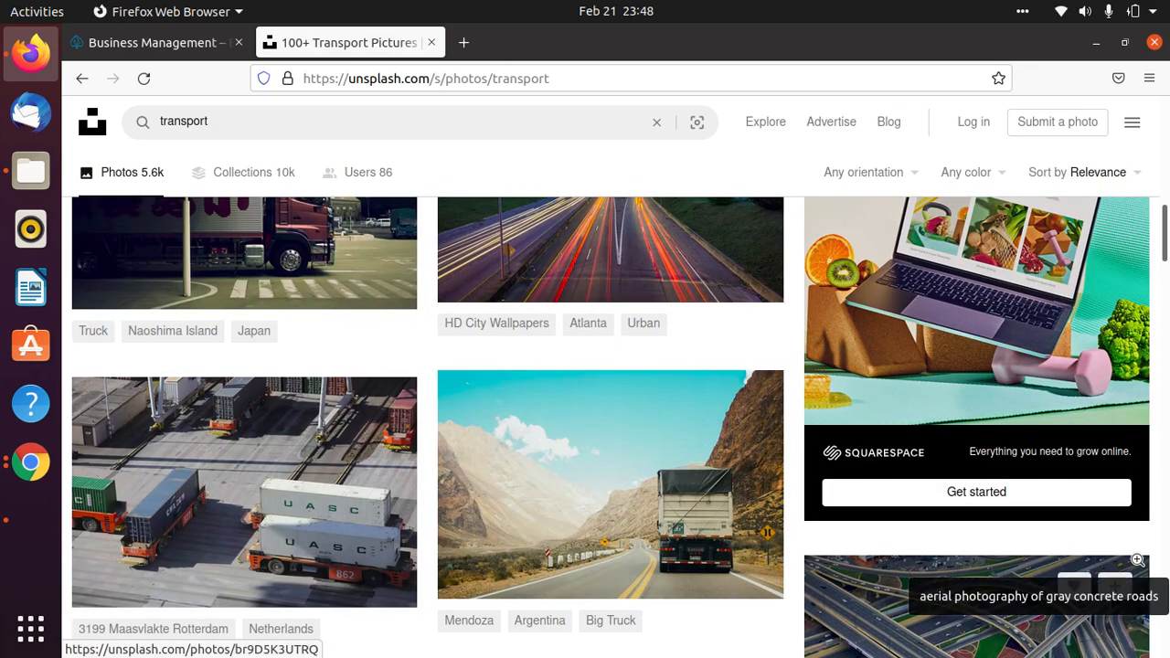
pyautogui.scroll(-2, 1138, 559)
pyautogui.scroll(-8, 627, 340)
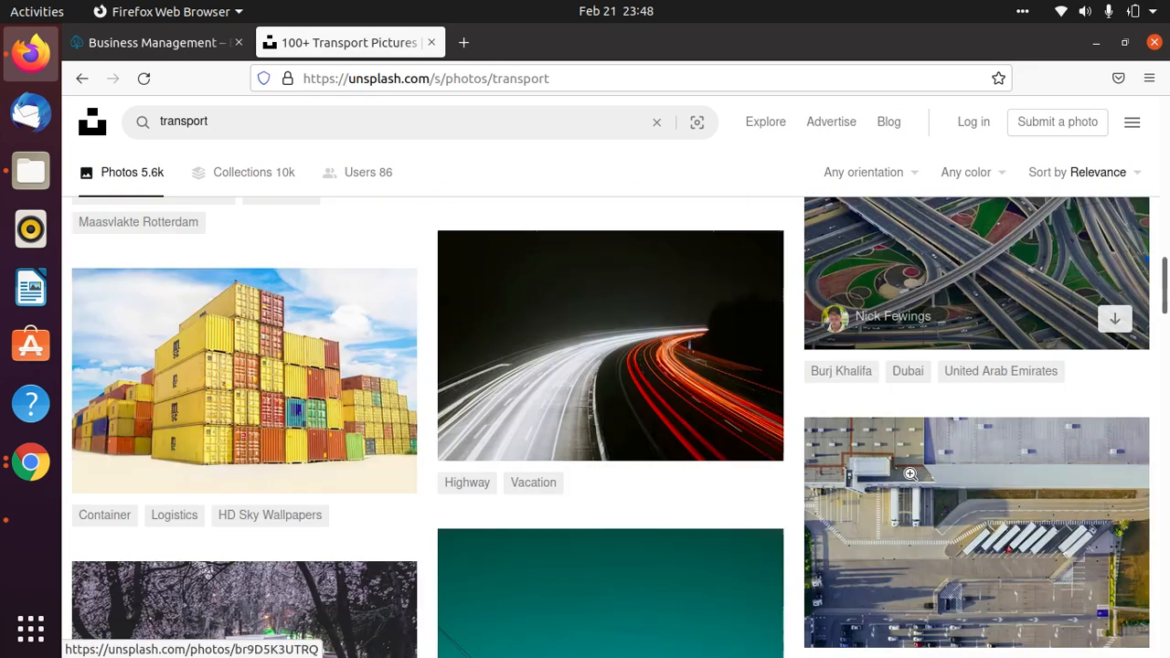
pyautogui.scroll(-11, 672, 490)
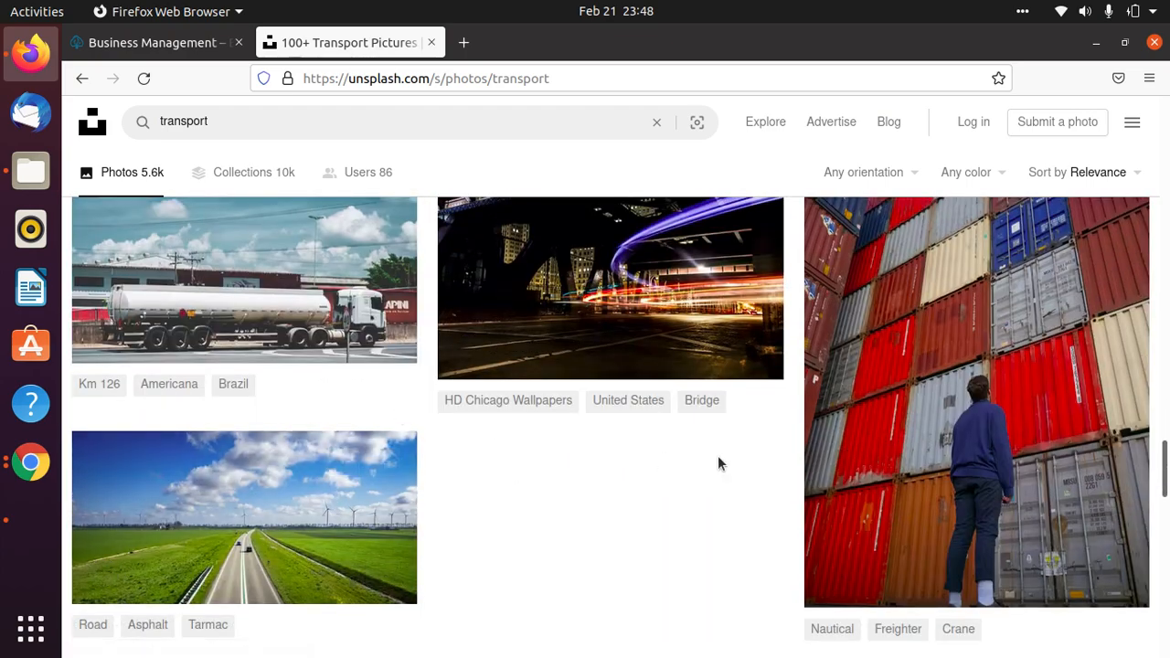
pyautogui.scroll(-4, 708, 512)
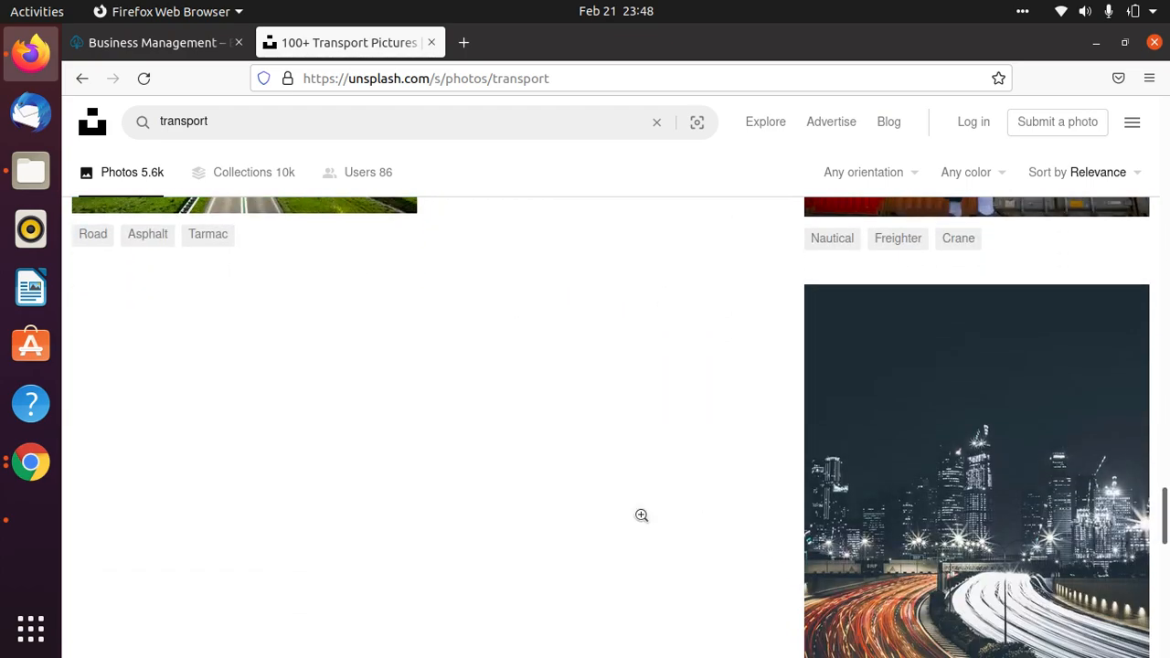
pyautogui.scroll(20, 669, 529)
pyautogui.click(229, 121)
pyautogui.hotkey('ctrl', 'a')
pyautogui.press('BackSpace')
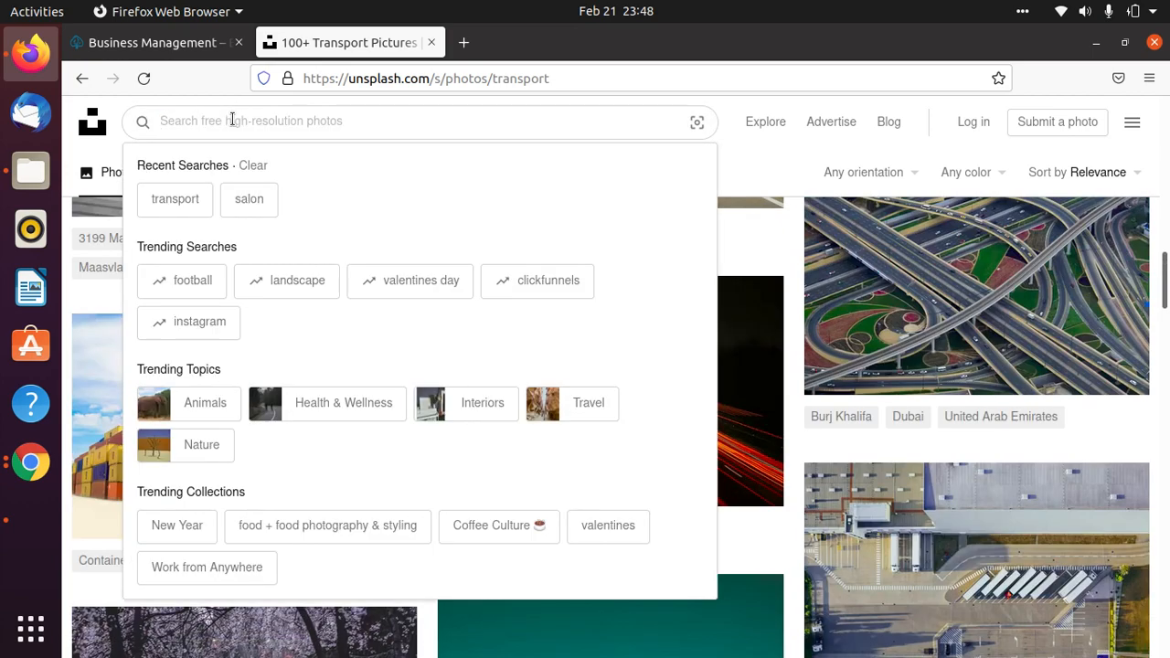
# Search for 'education' photos and scroll through the 2.3k results and back to the top.
pyautogui.write('education')
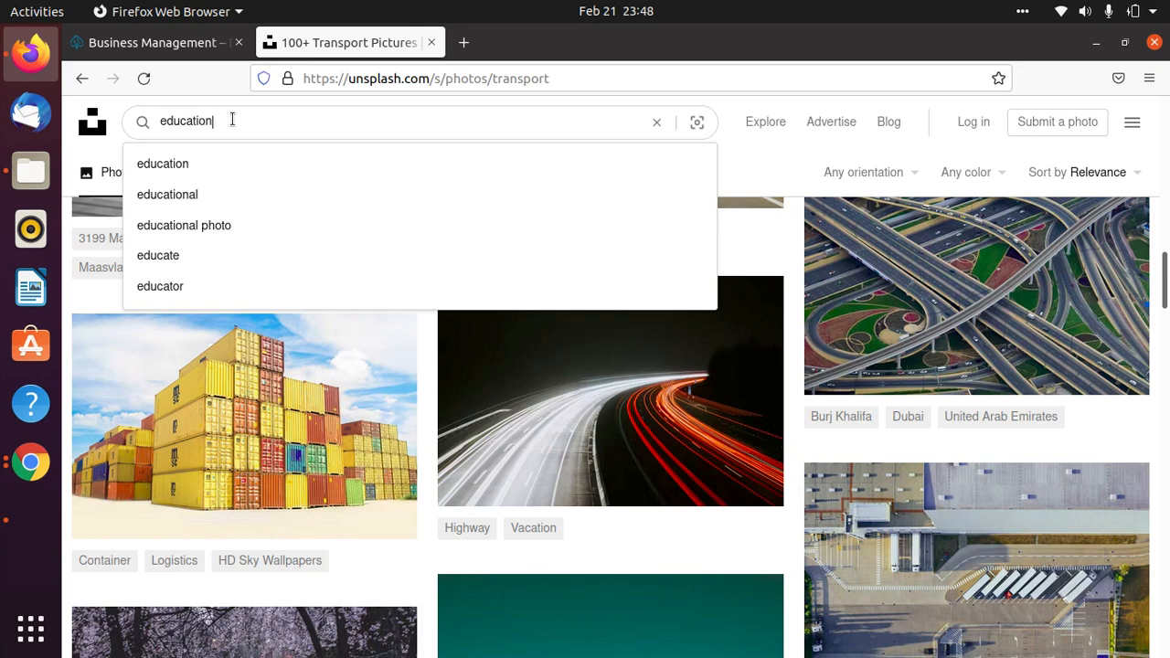
pyautogui.press('Return')
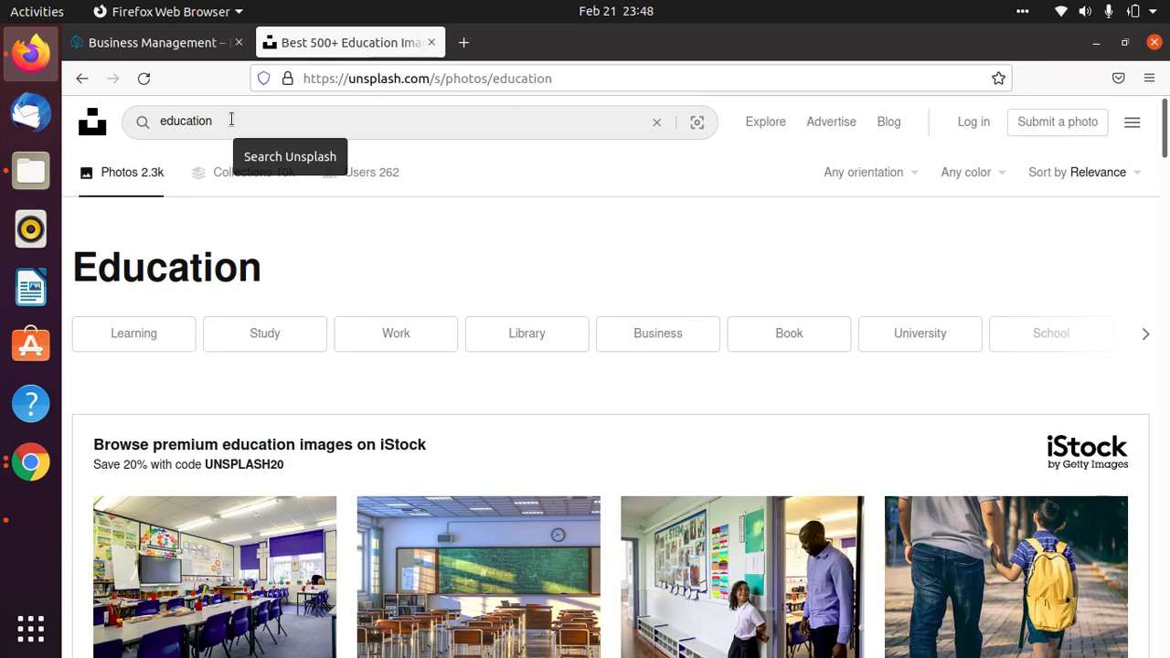
pyautogui.scroll(-8, 1118, 599)
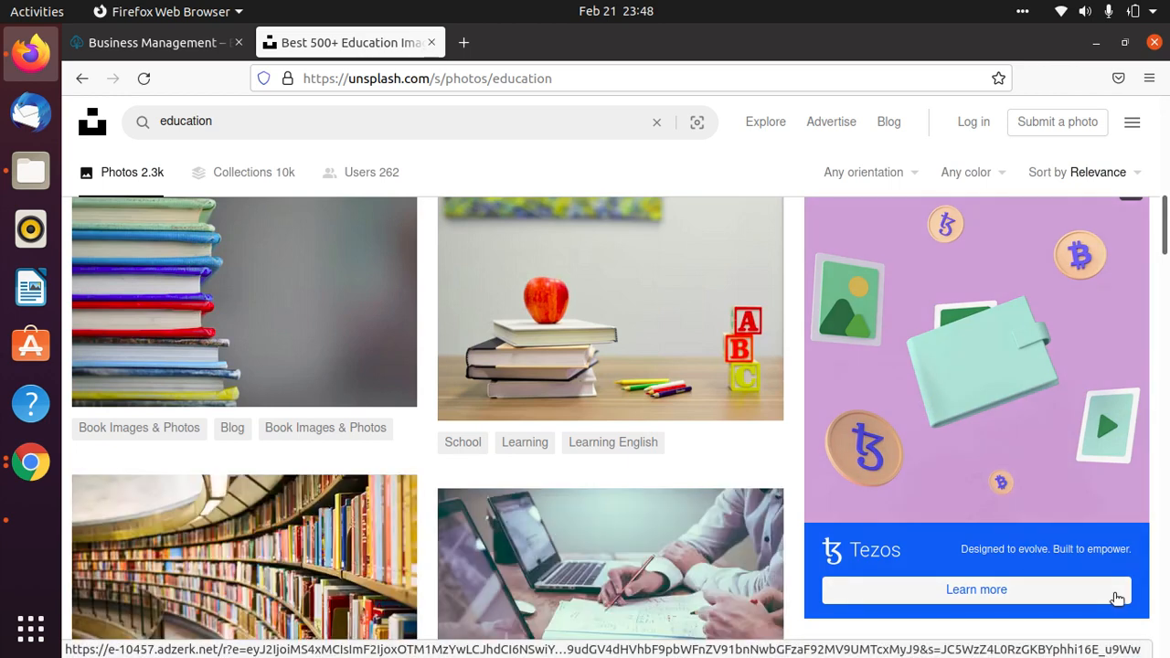
pyautogui.scroll(-5, 1117, 599)
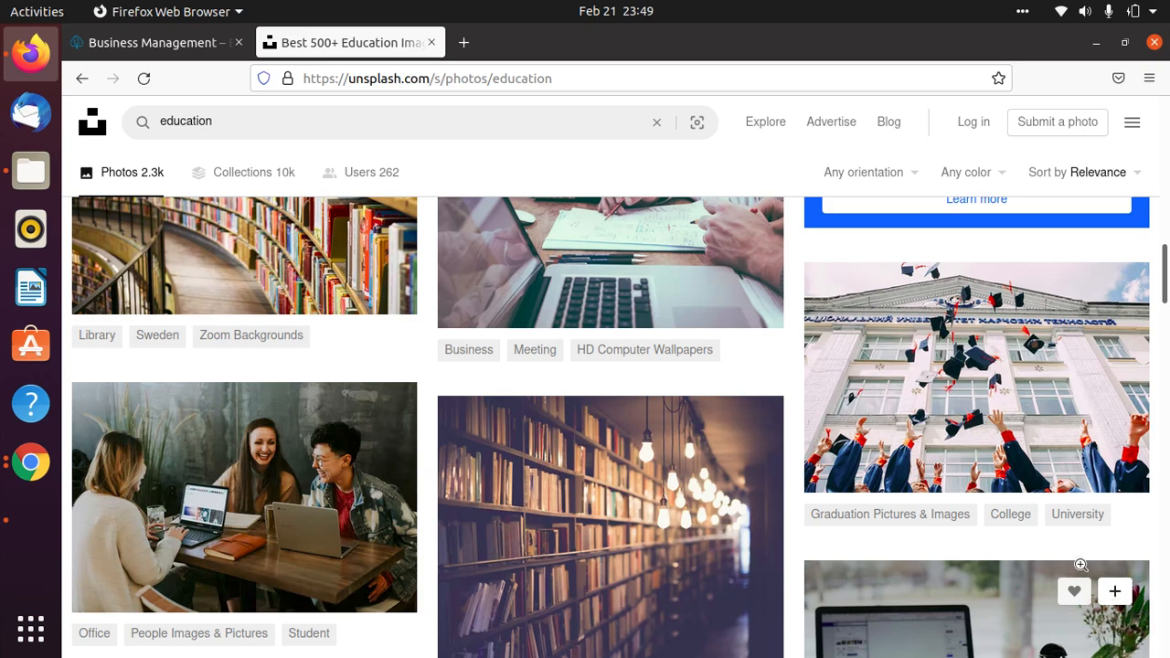
pyautogui.scroll(-15, 1079, 581)
pyautogui.scroll(-4, 1084, 568)
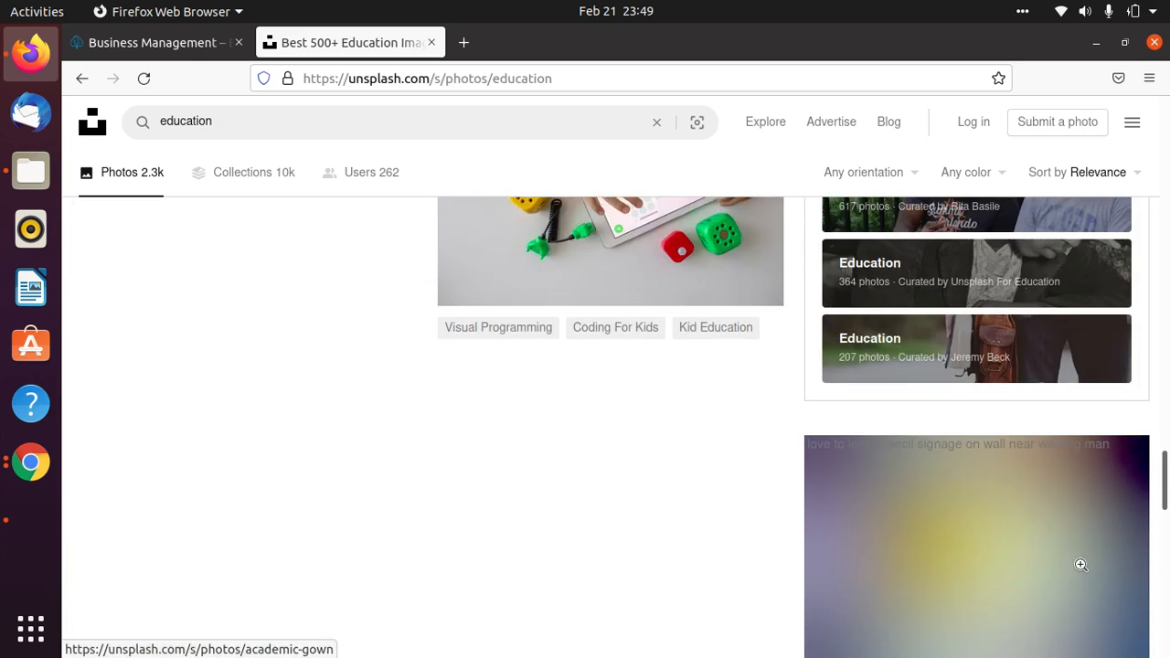
pyautogui.scroll(15, 1083, 568)
pyautogui.scroll(5, 1083, 568)
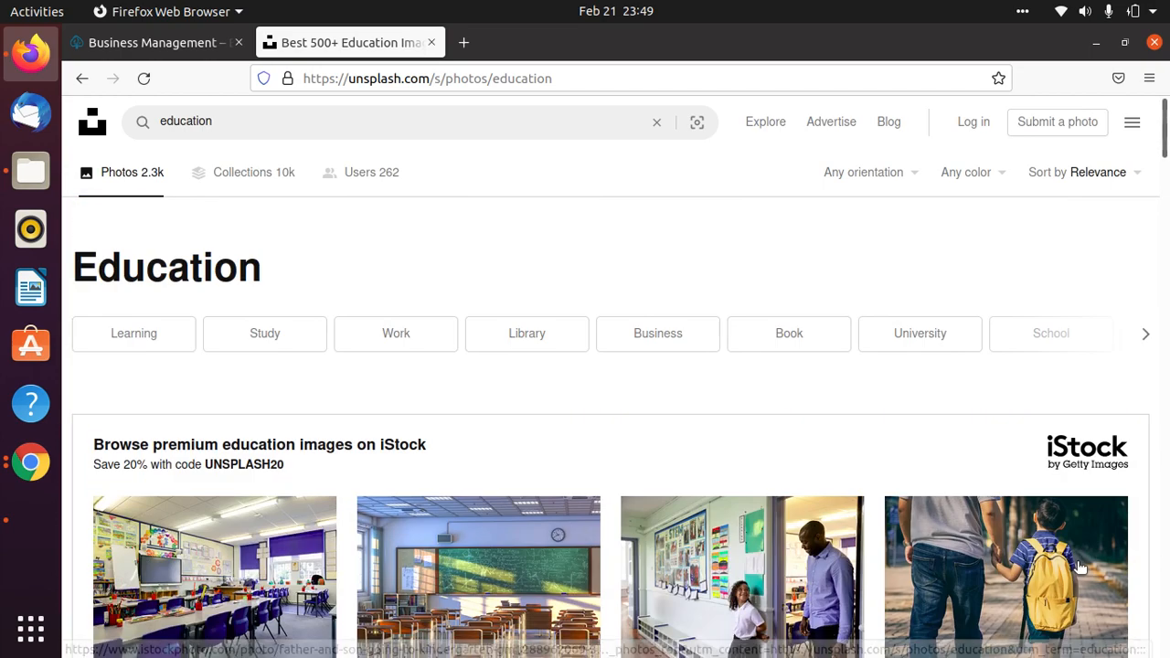
# Return to Chrome and review SitePad's General Settings, with Site Title and Tagline 'Business Management'.
pyautogui.click(1097, 43)
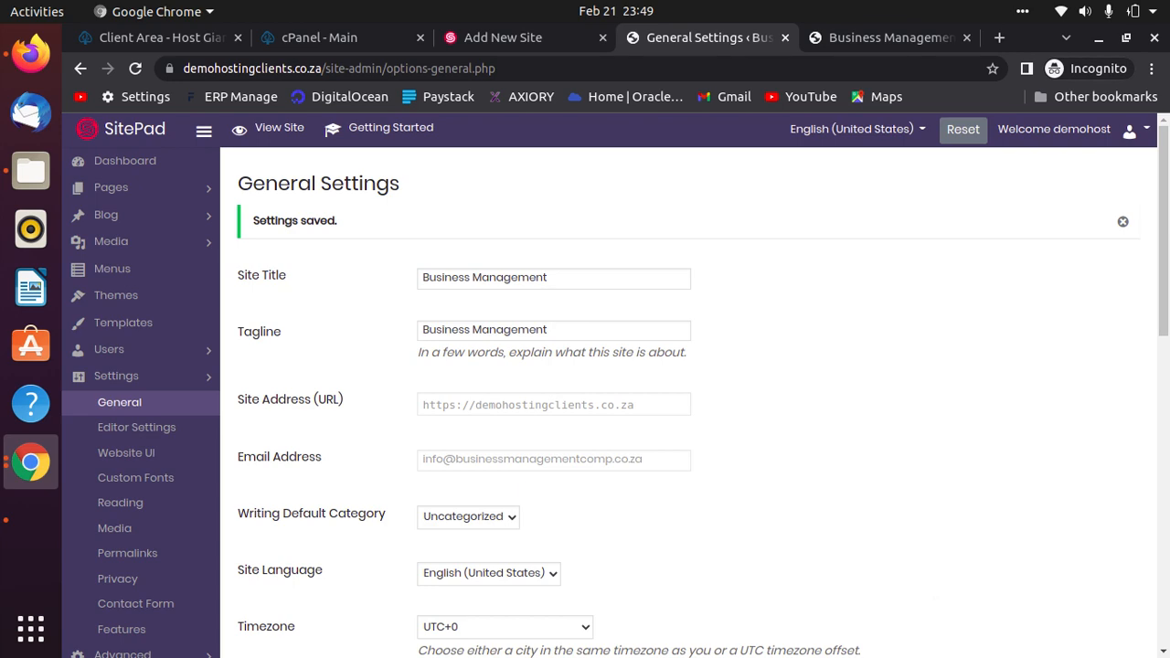
pyautogui.scroll(-5, 636, 654)
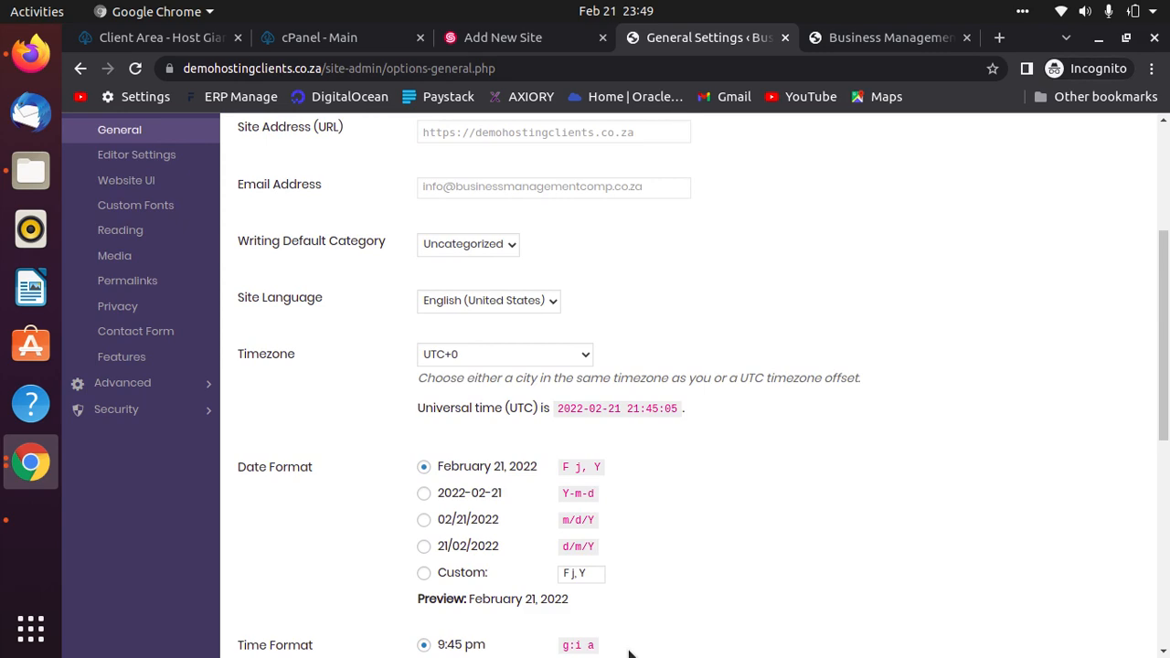
pyautogui.scroll(5, 581, 540)
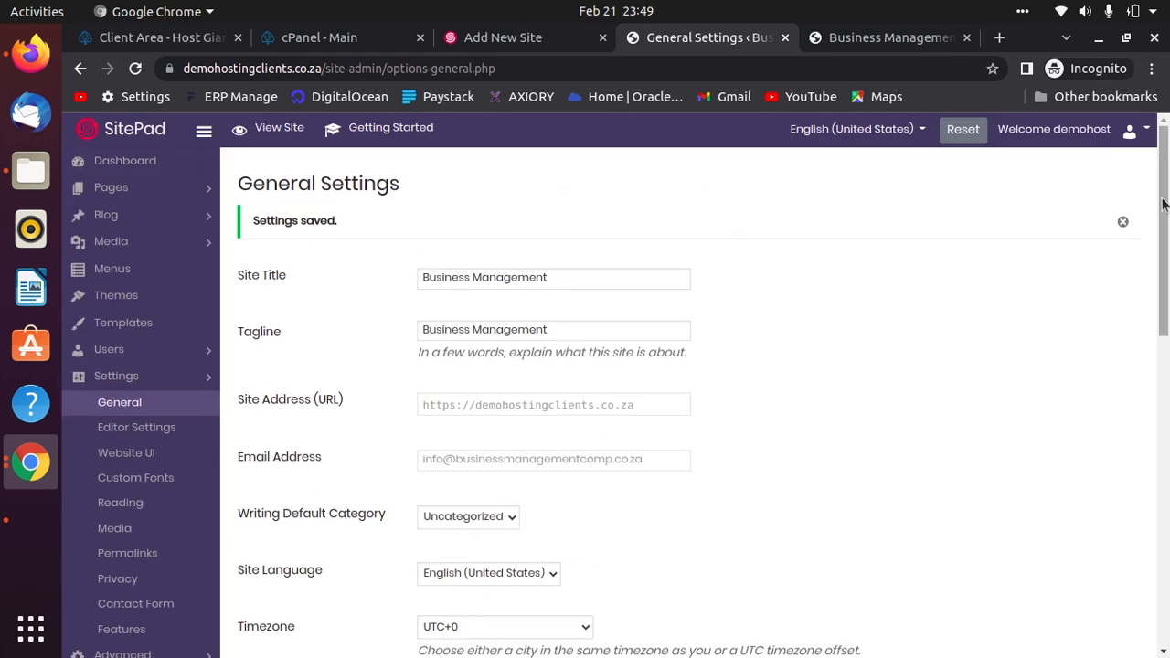
pyautogui.click(143, 131)
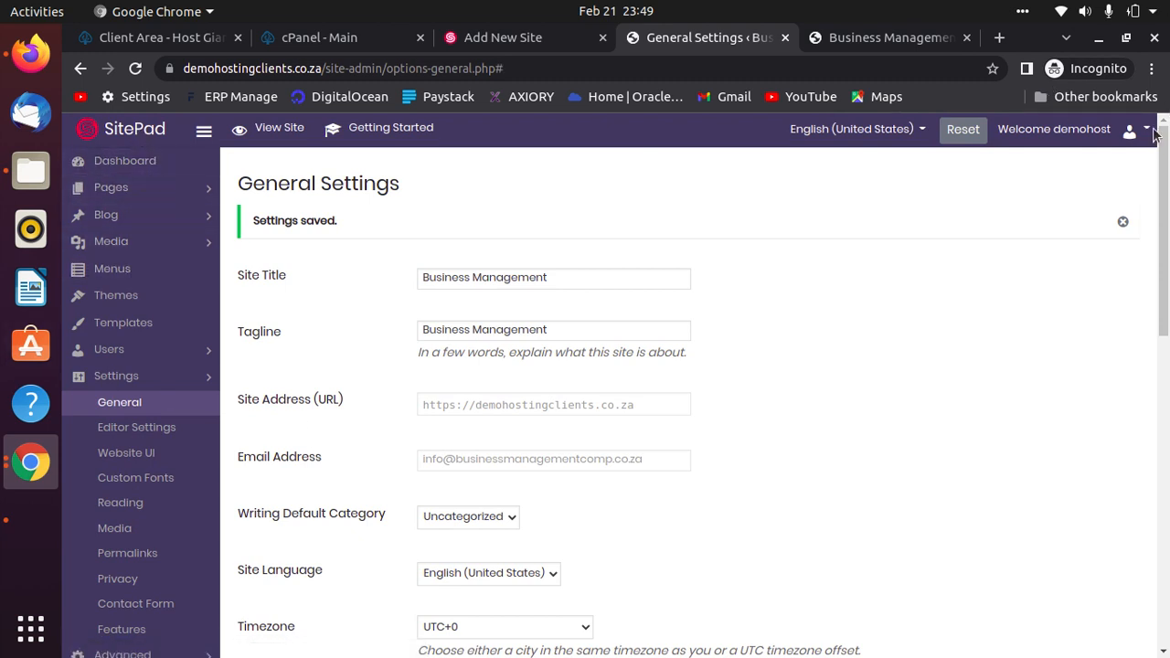
pyautogui.click(329, 41)
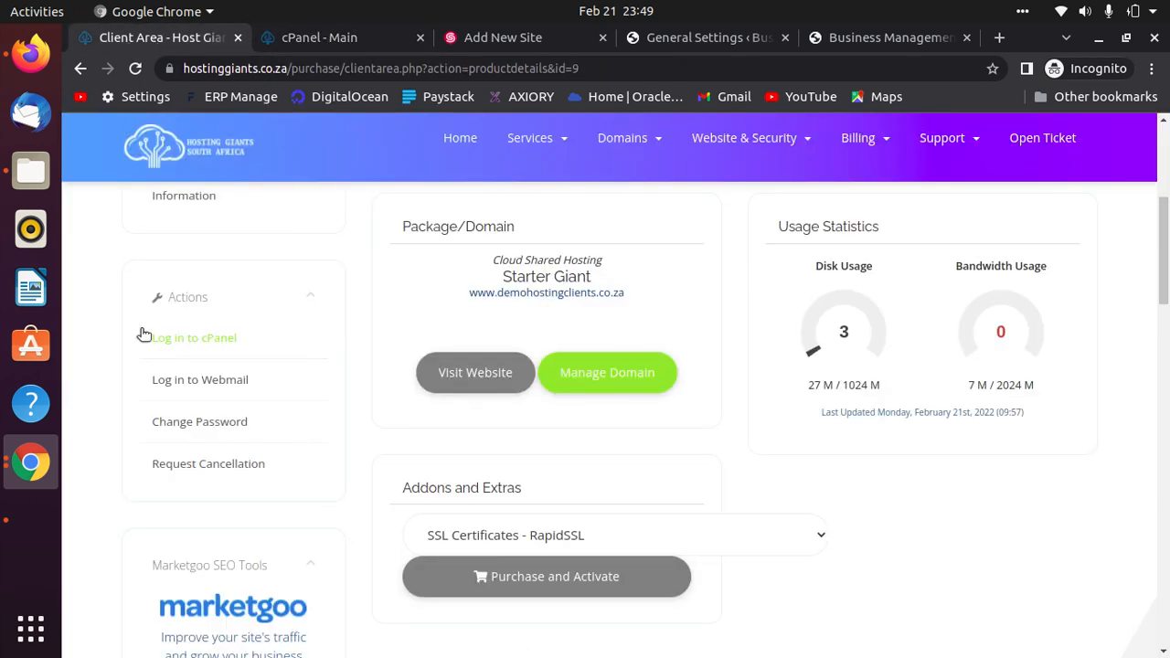
pyautogui.scroll(3, 753, 480)
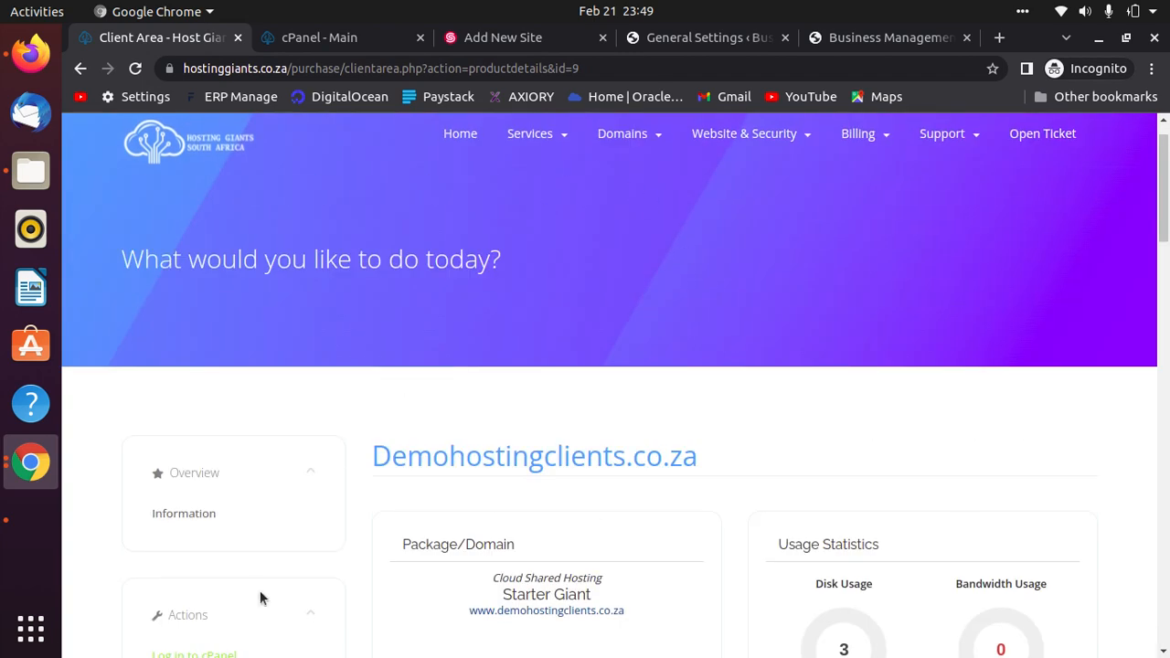
pyautogui.scroll(-2, 226, 547)
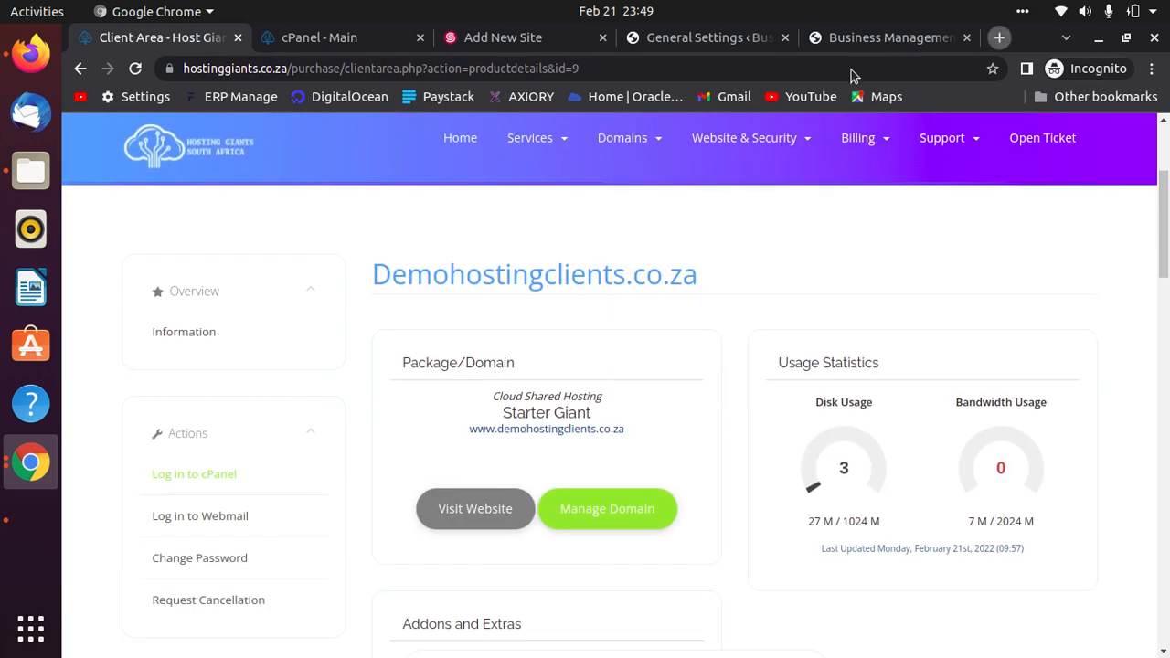
# Show the hostinggiants.co.za Web Hosting plans in a new tab with monthly pricing.
pyautogui.hotkey('ctrl', 't')
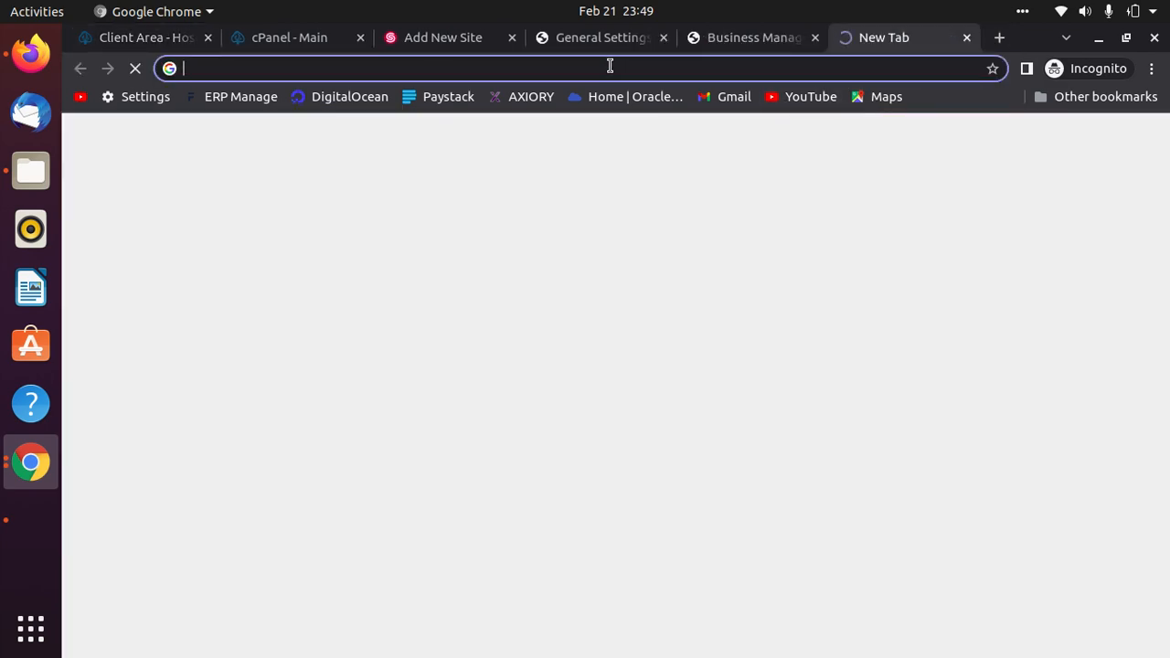
pyautogui.write('hostinggiants.co.za')
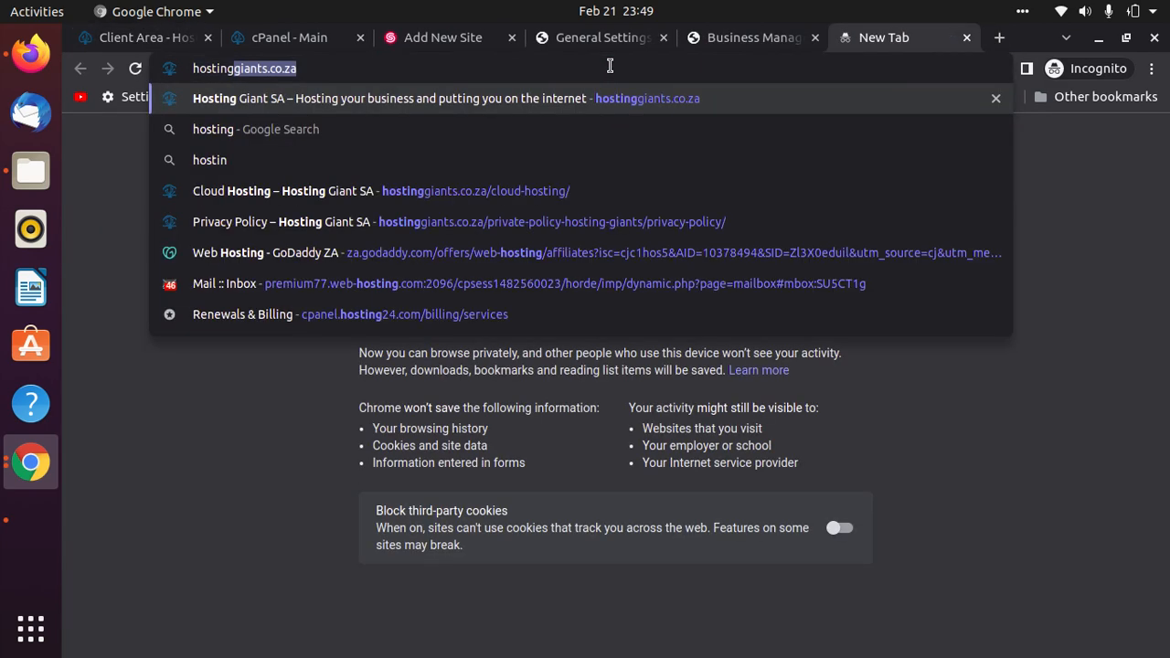
pyautogui.press('Return')
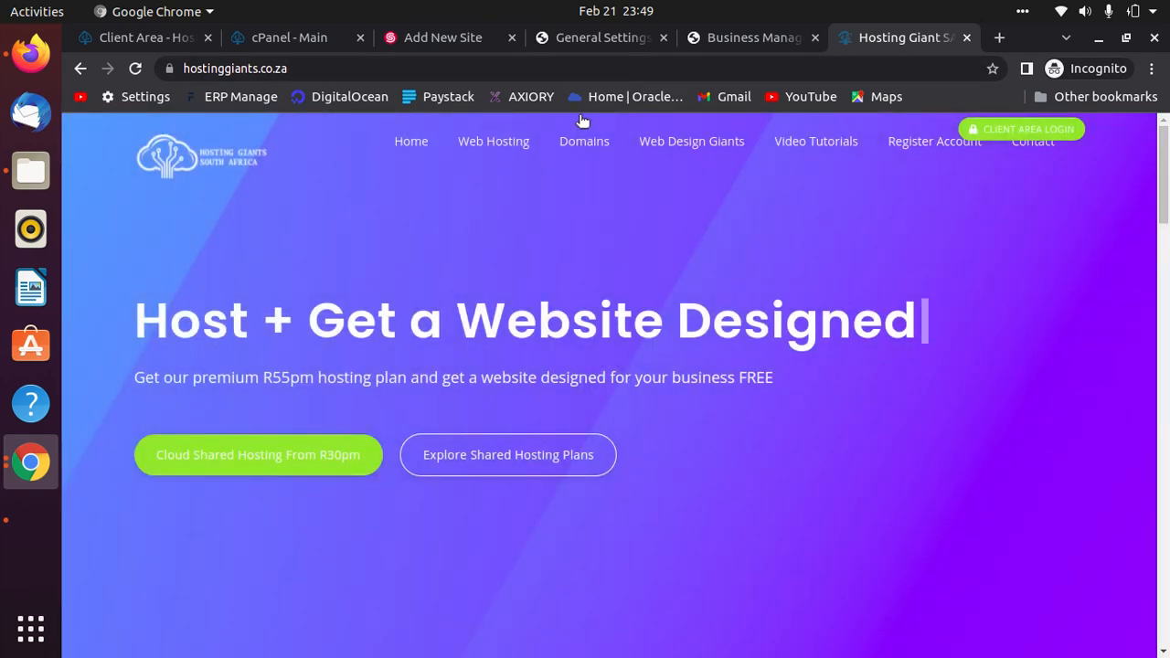
pyautogui.click(482, 142)
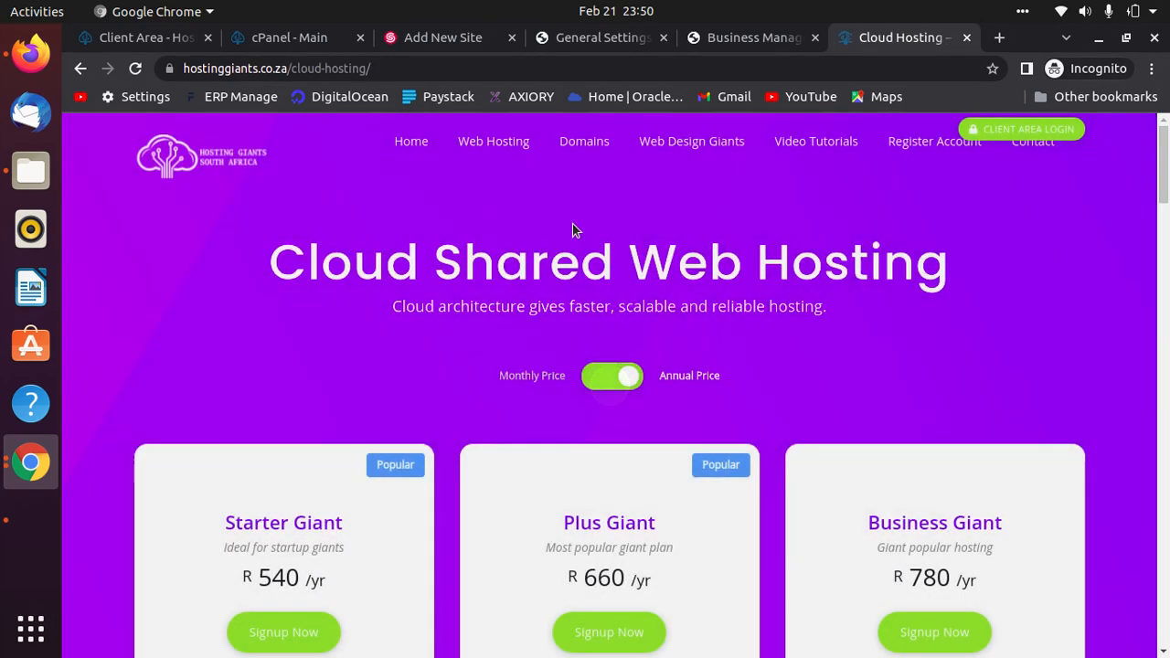
pyautogui.click(605, 382)
pyautogui.scroll(-4, 1032, 375)
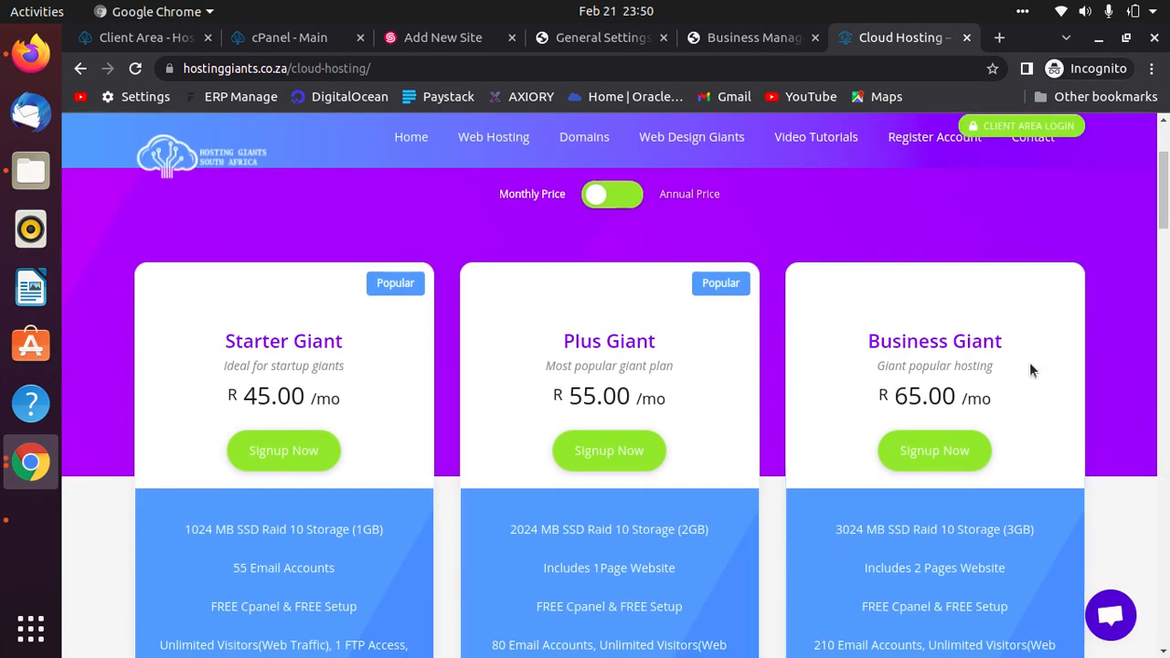
pyautogui.scroll(-3, 1123, 424)
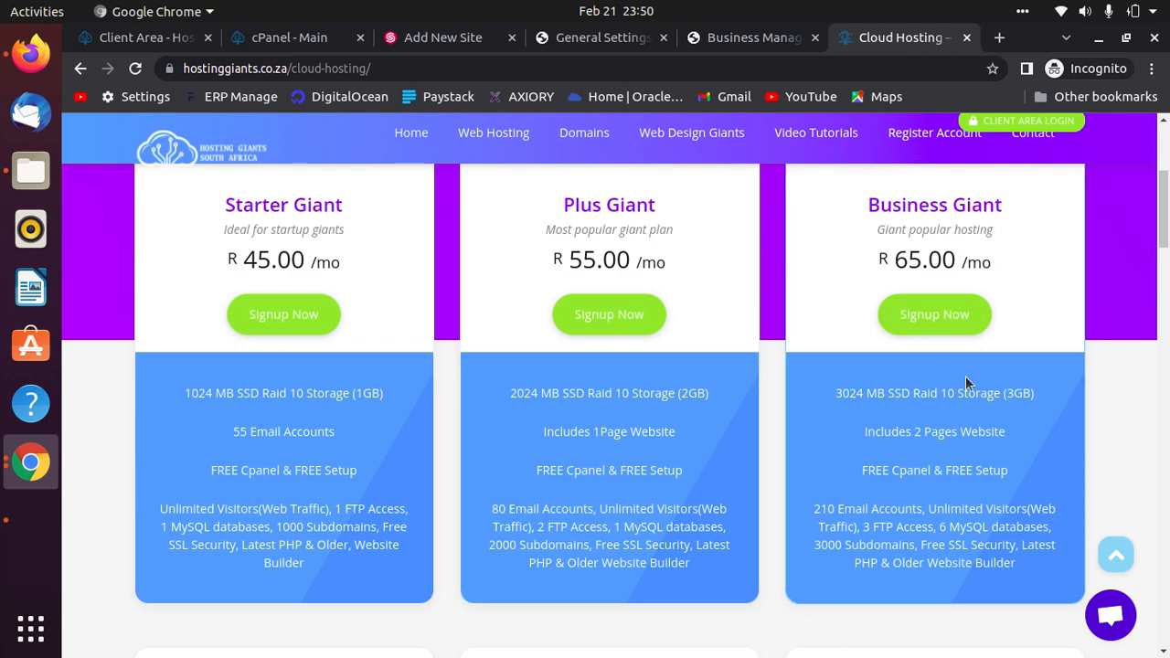
# Compare the plans: Starter 1GB, Plus 2GB, Business Giant 3GB storage and its monthly price.
pyautogui.moveTo(911, 436); pyautogui.dragTo(1004, 437)
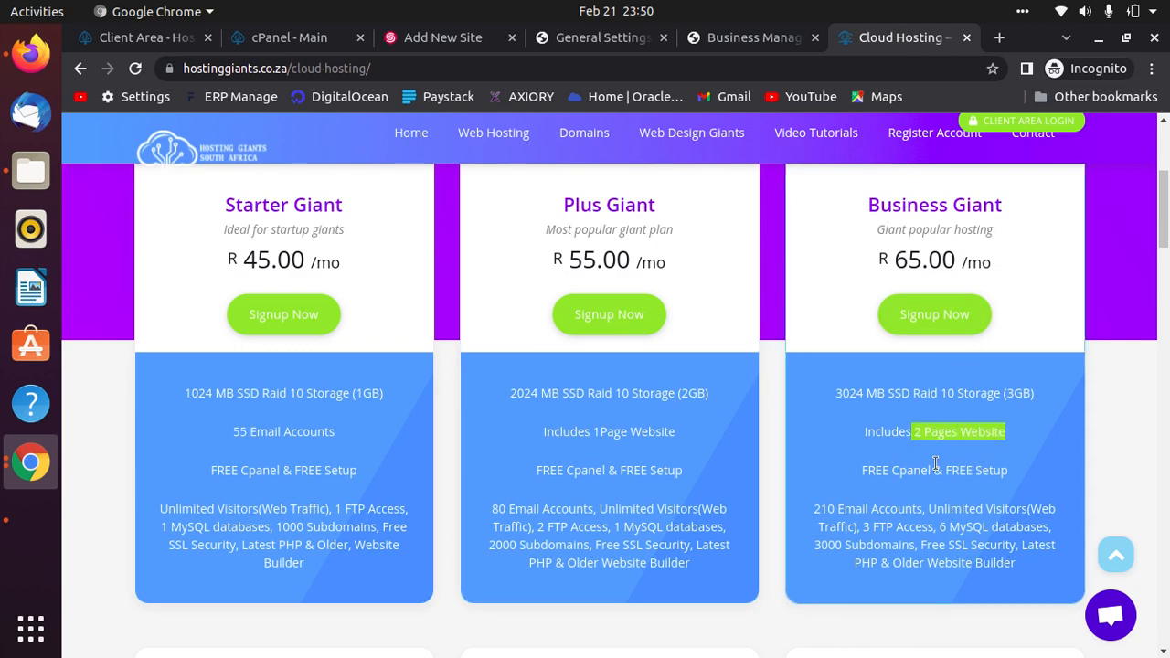
pyautogui.scroll(-6, 987, 366)
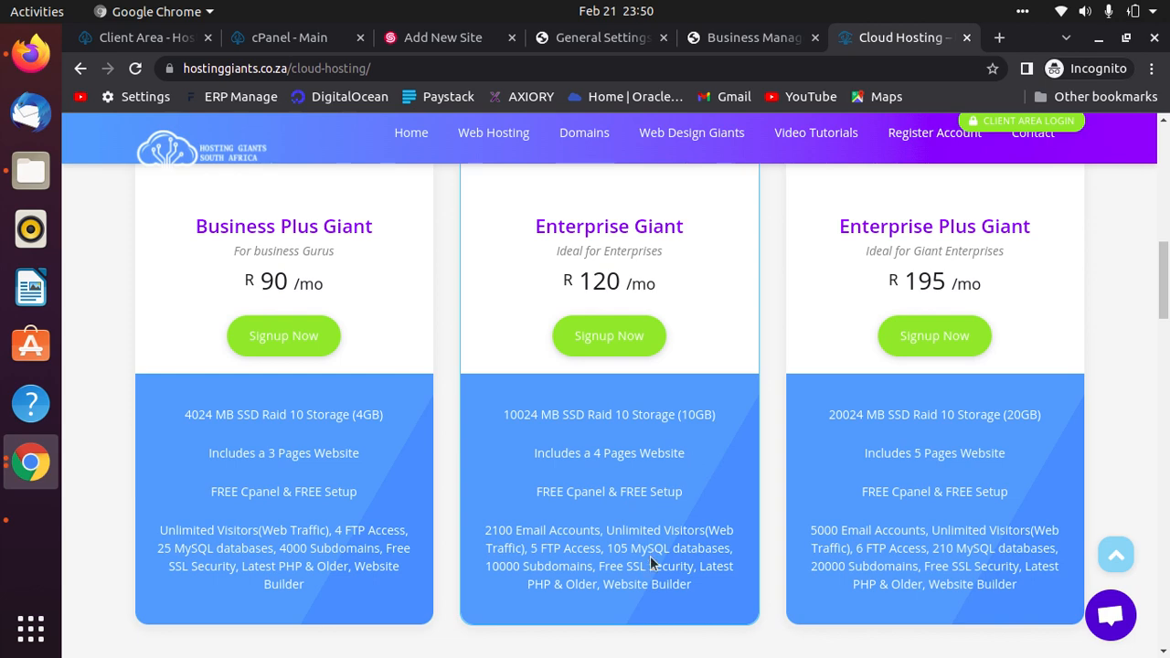
pyautogui.scroll(5, 650, 556)
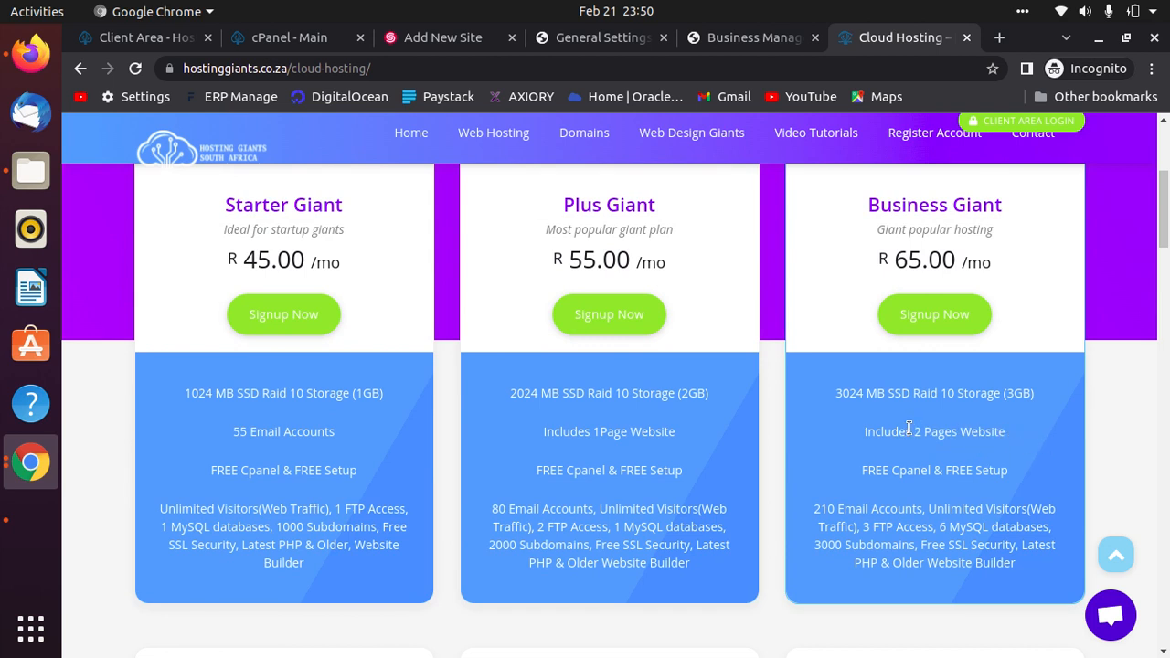
pyautogui.moveTo(1010, 260); pyautogui.dragTo(880, 259)
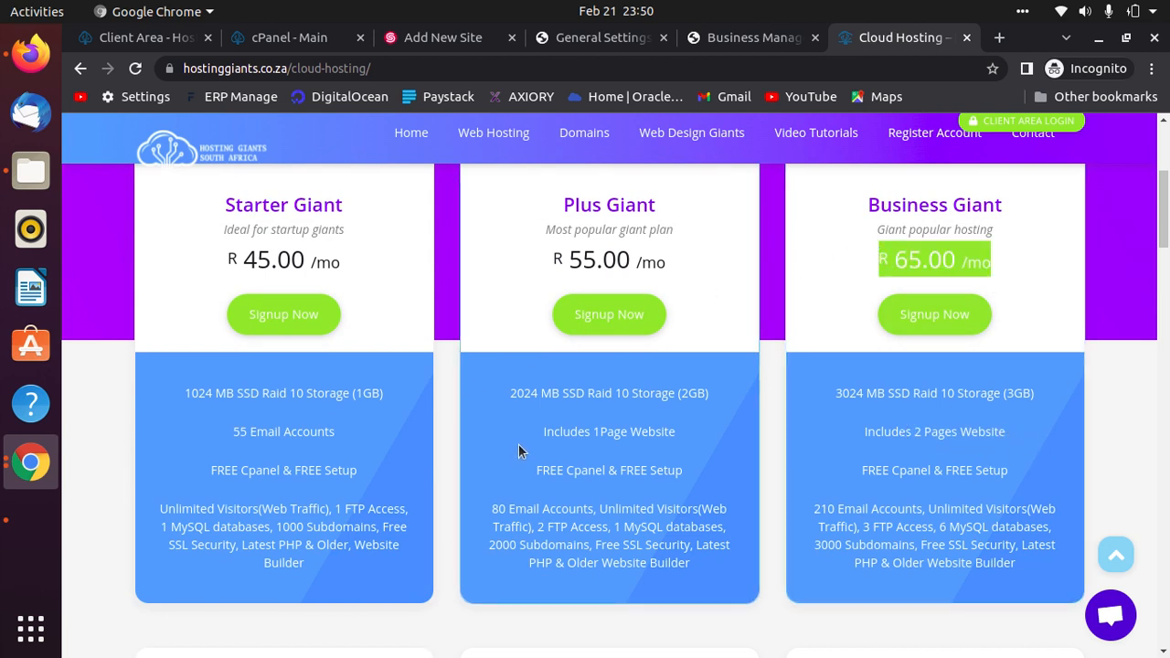
pyautogui.moveTo(713, 399); pyautogui.dragTo(679, 394)
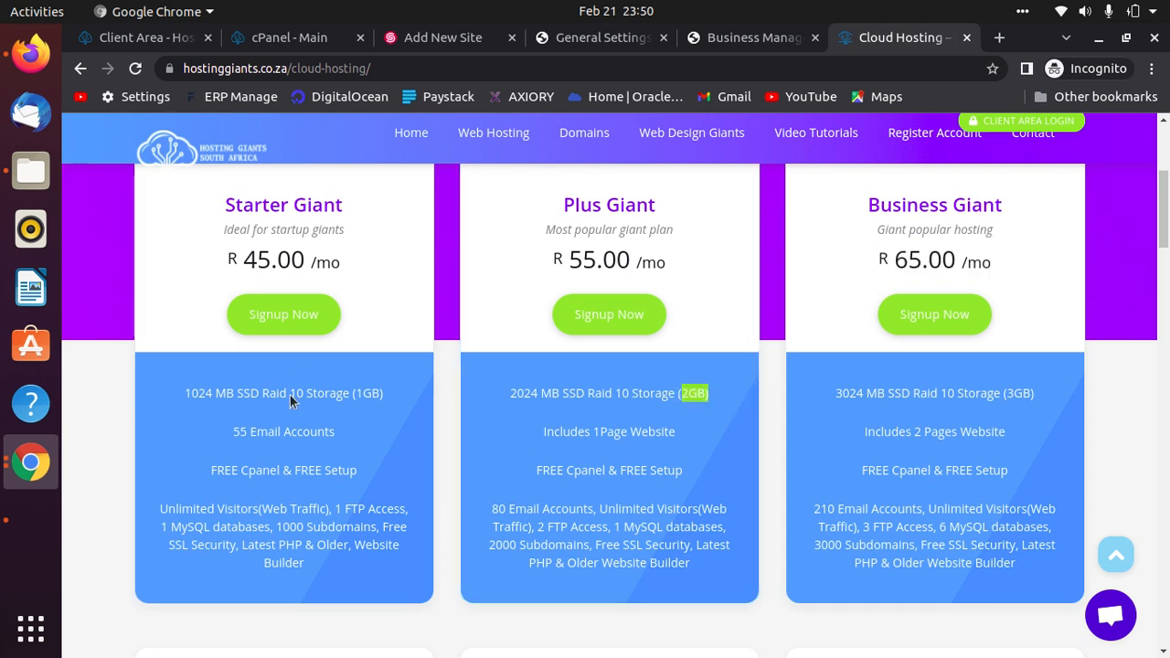
pyautogui.moveTo(383, 394); pyautogui.dragTo(355, 393)
pyautogui.moveTo(1035, 393); pyautogui.dragTo(988, 393)
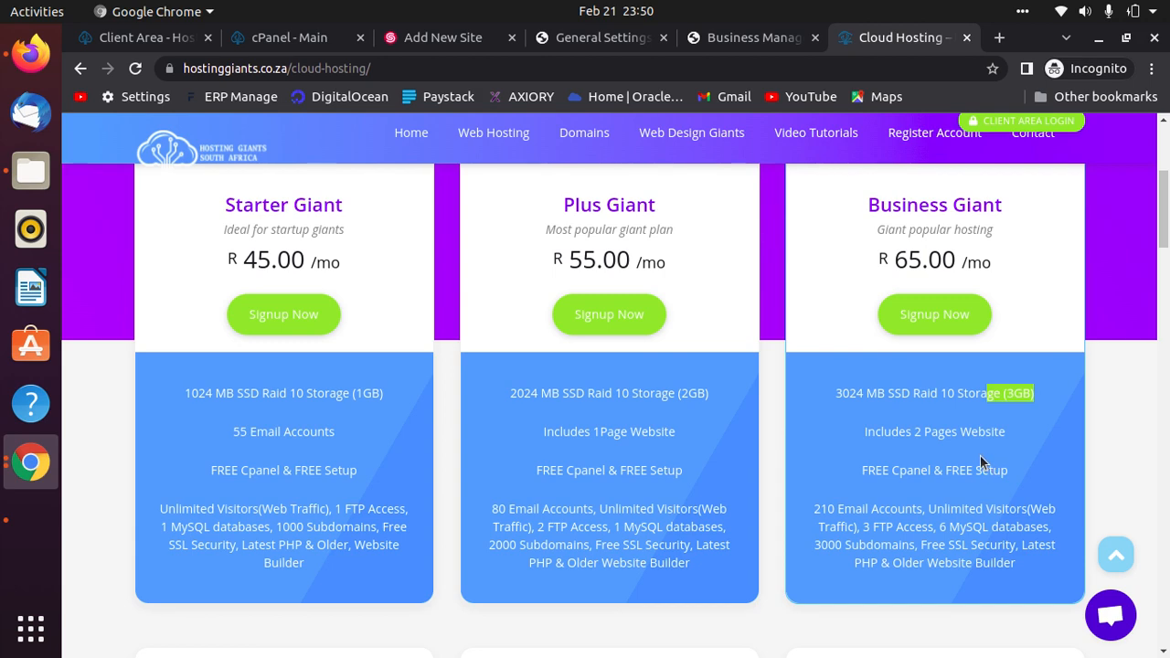
pyautogui.scroll(-6, 979, 457)
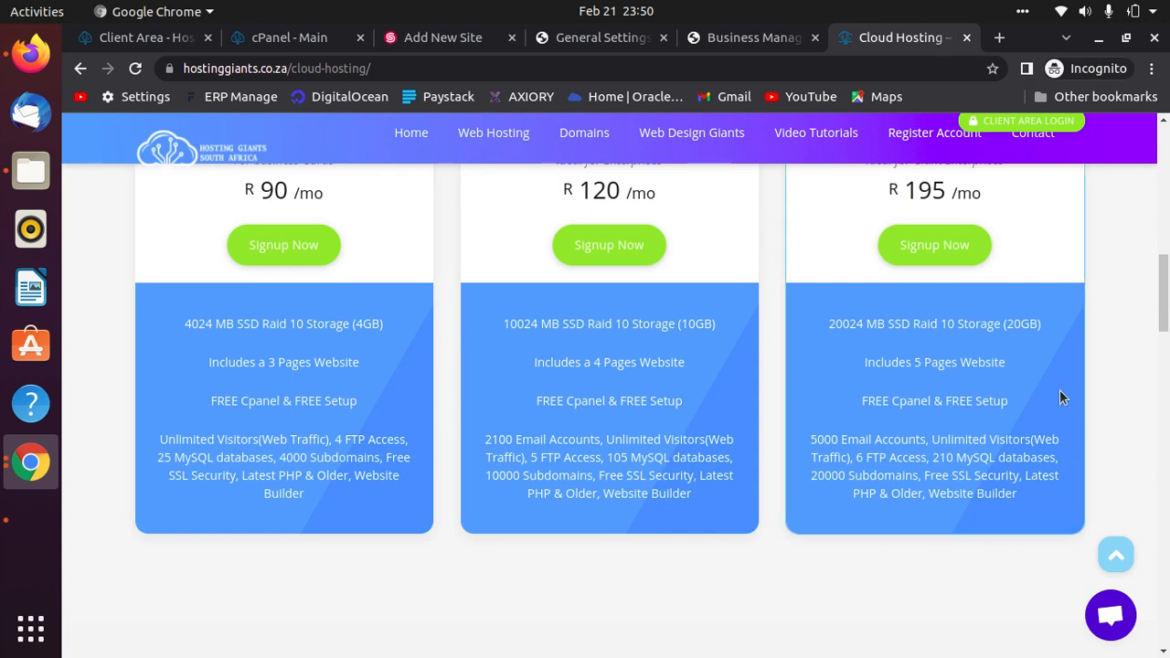
pyautogui.scroll(3, 620, 550)
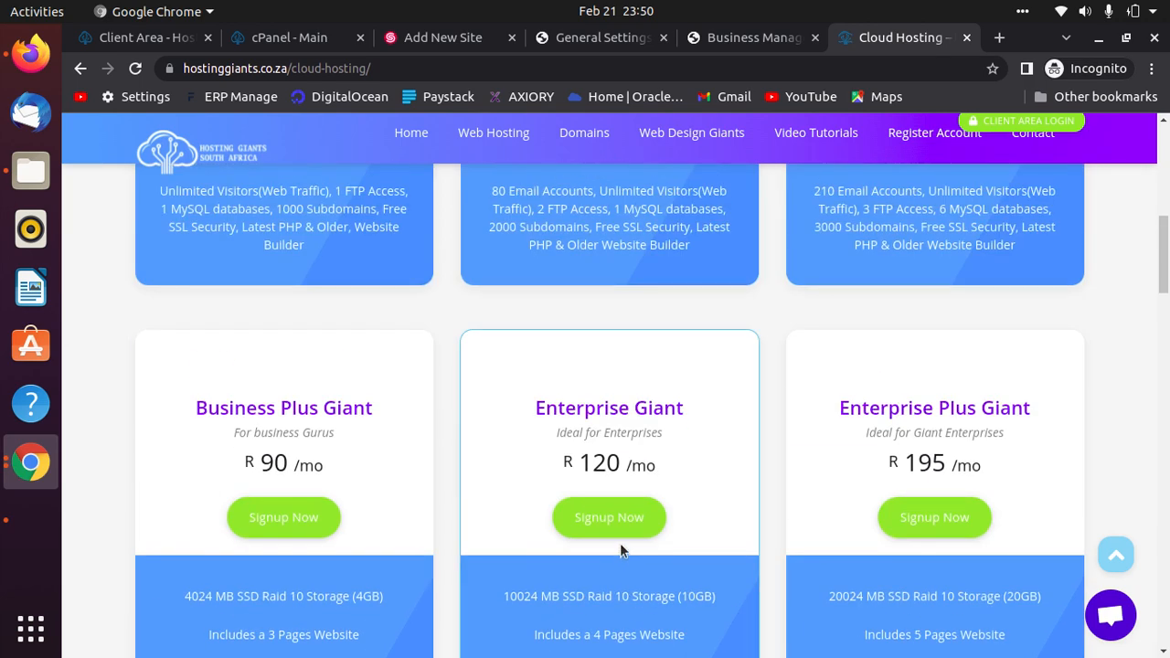
pyautogui.scroll(3, 620, 545)
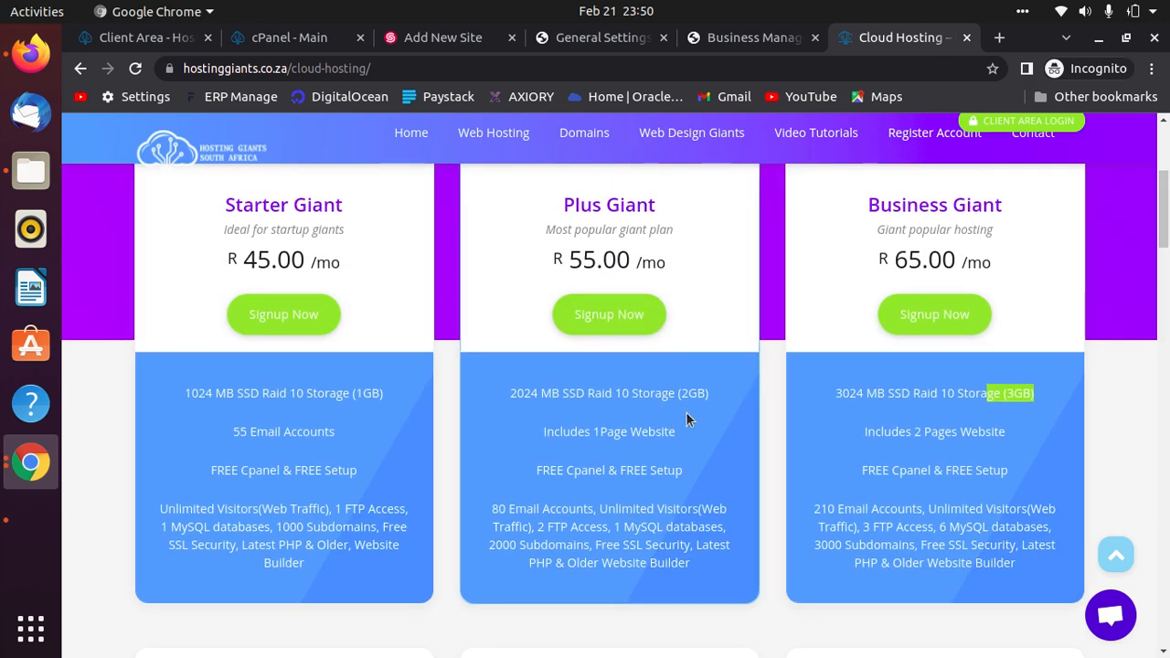
pyautogui.click(727, 39)
# Switch to the cPanel dashboard tab and open Email Accounts.
pyautogui.click(595, 40)
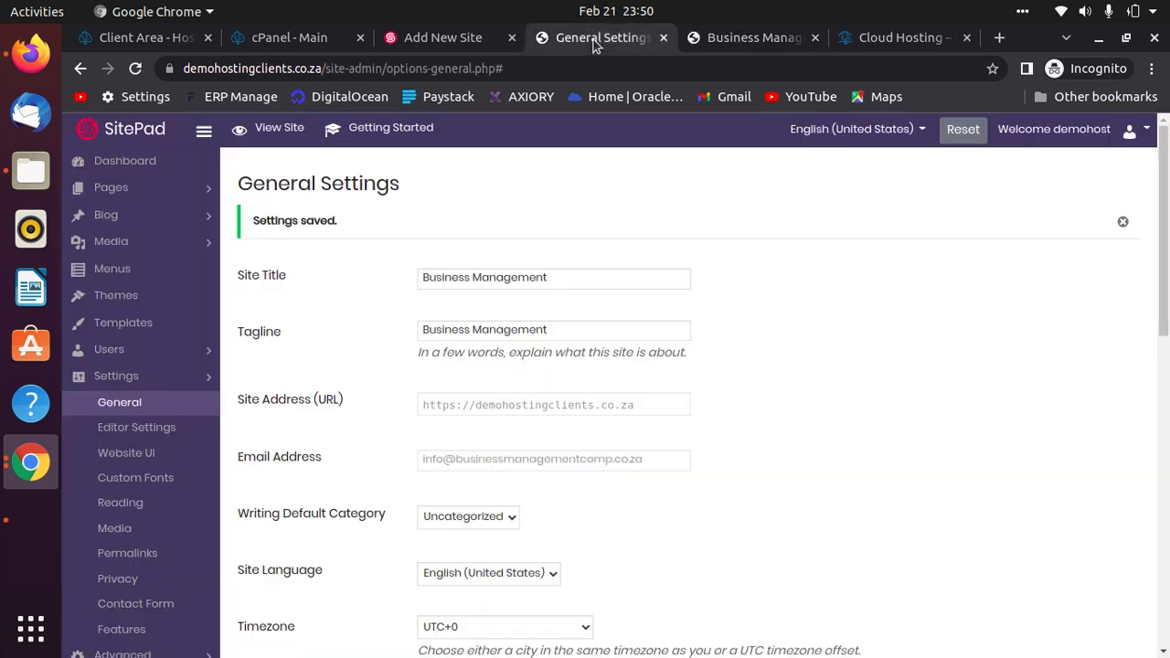
pyautogui.click(440, 34)
pyautogui.click(303, 42)
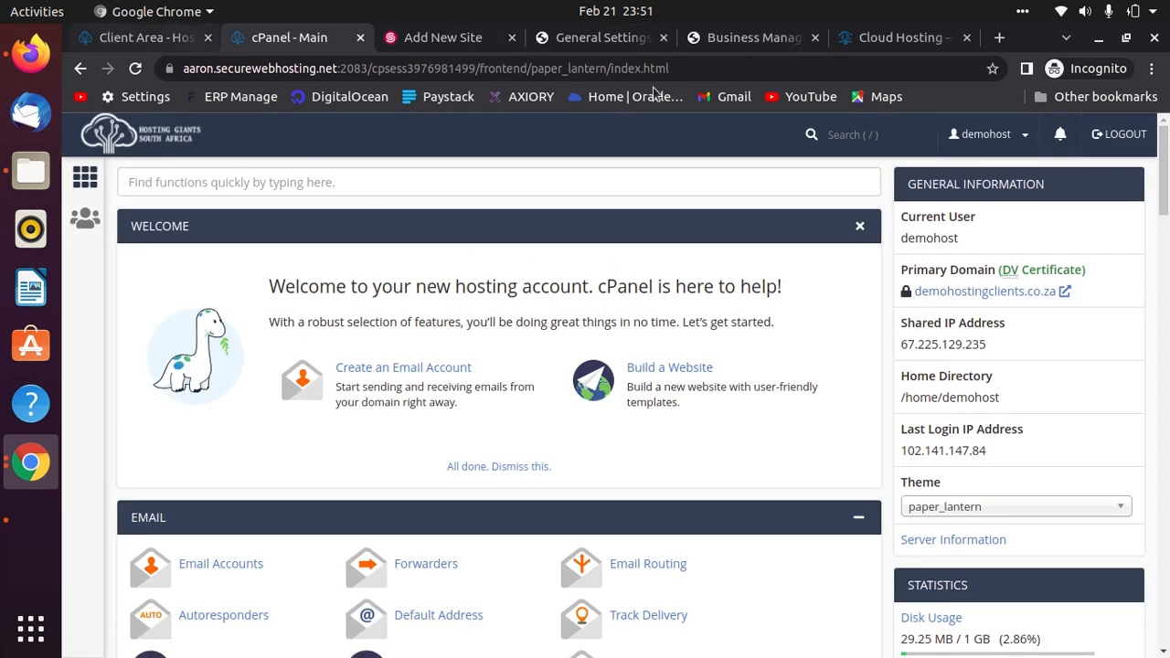
pyautogui.scroll(-5, 773, 533)
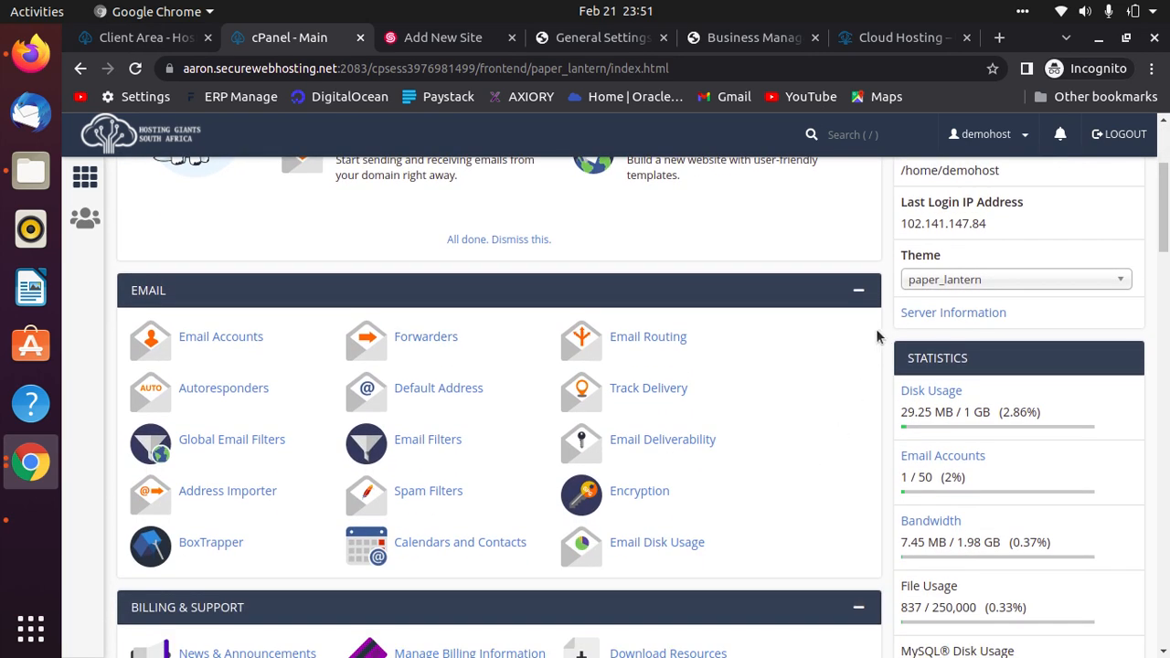
pyautogui.click(194, 343)
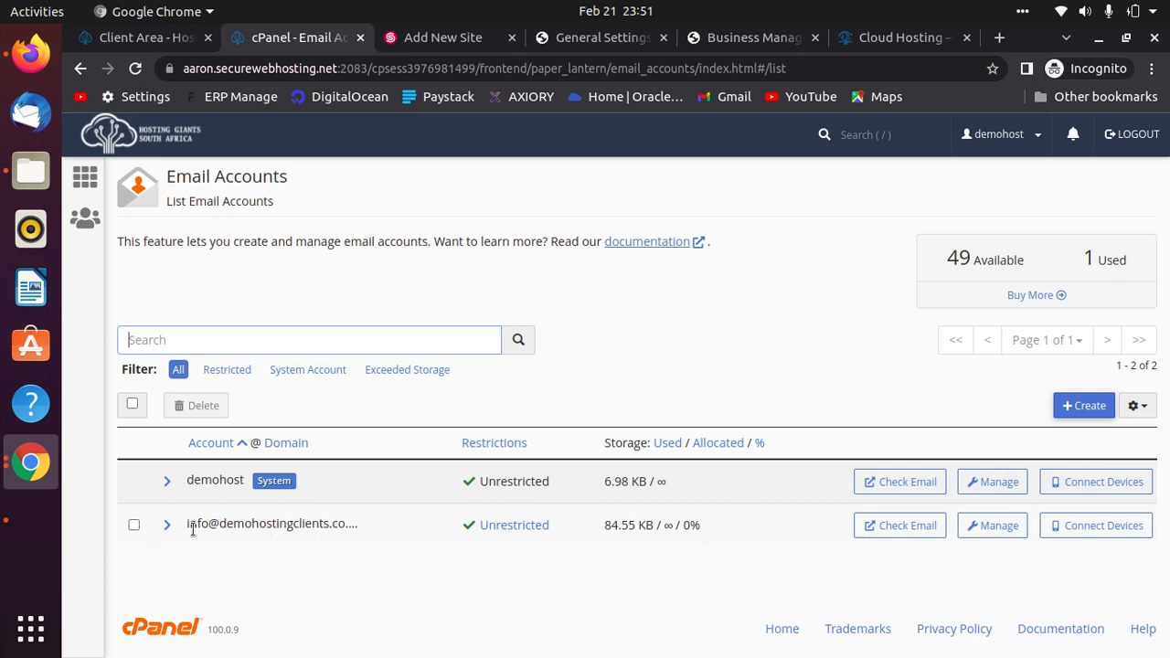
# Delete the info@ mailbox, leaving 0 accounts used and 50 available.
pyautogui.click(135, 527)
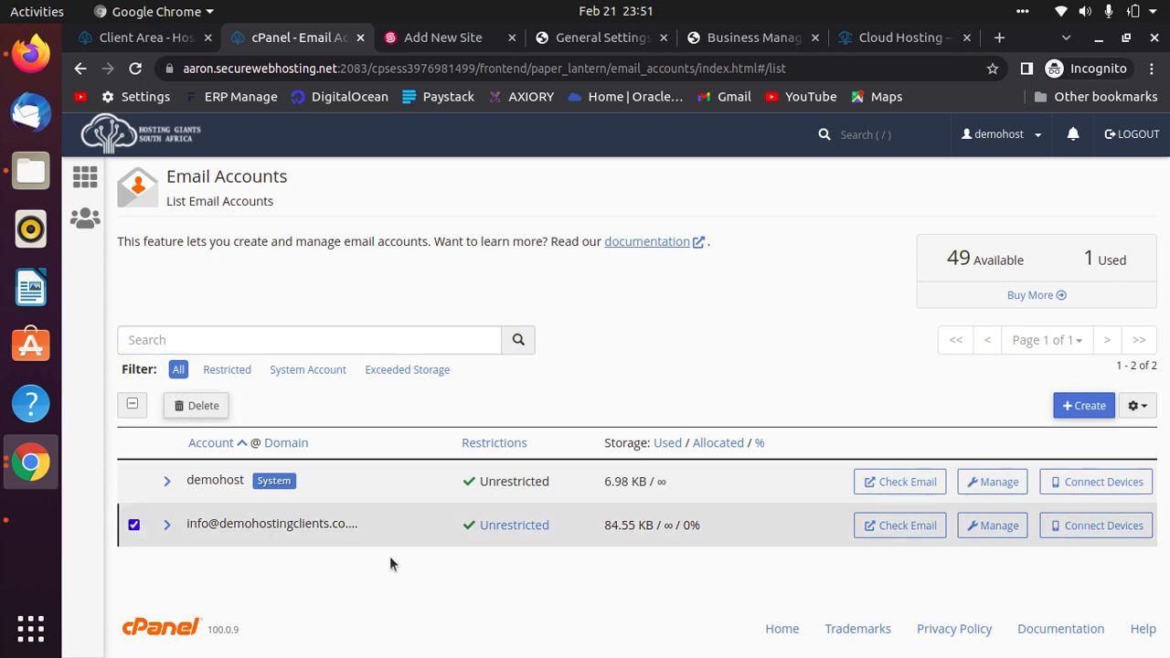
pyautogui.click(188, 407)
pyautogui.click(201, 481)
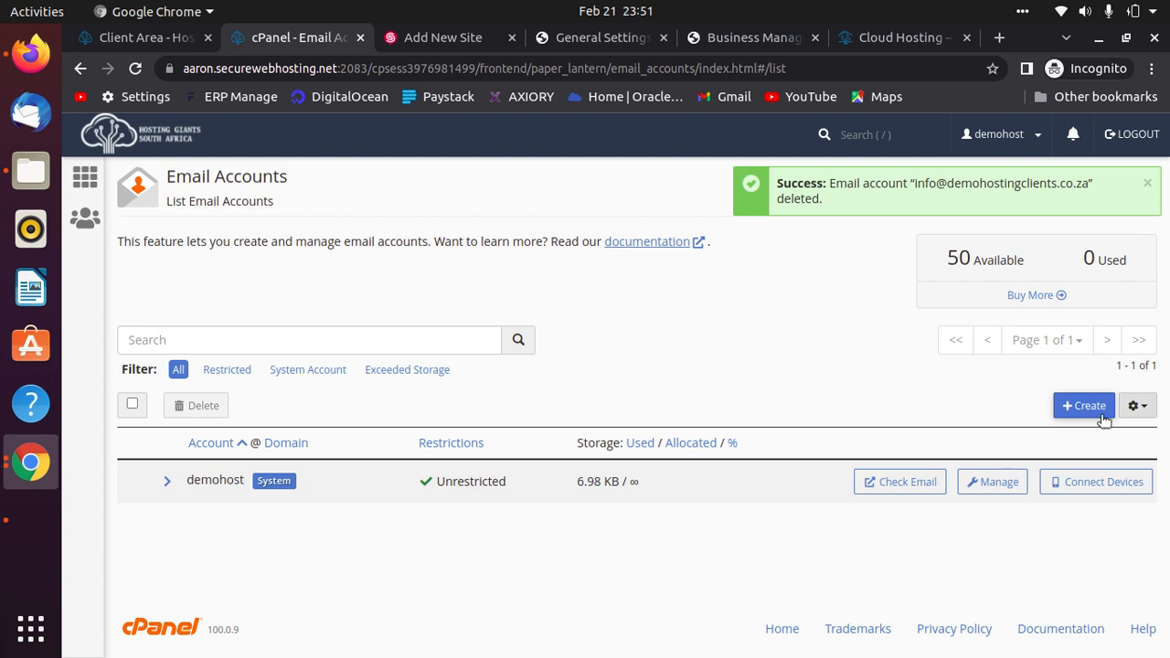
pyautogui.click(1077, 411)
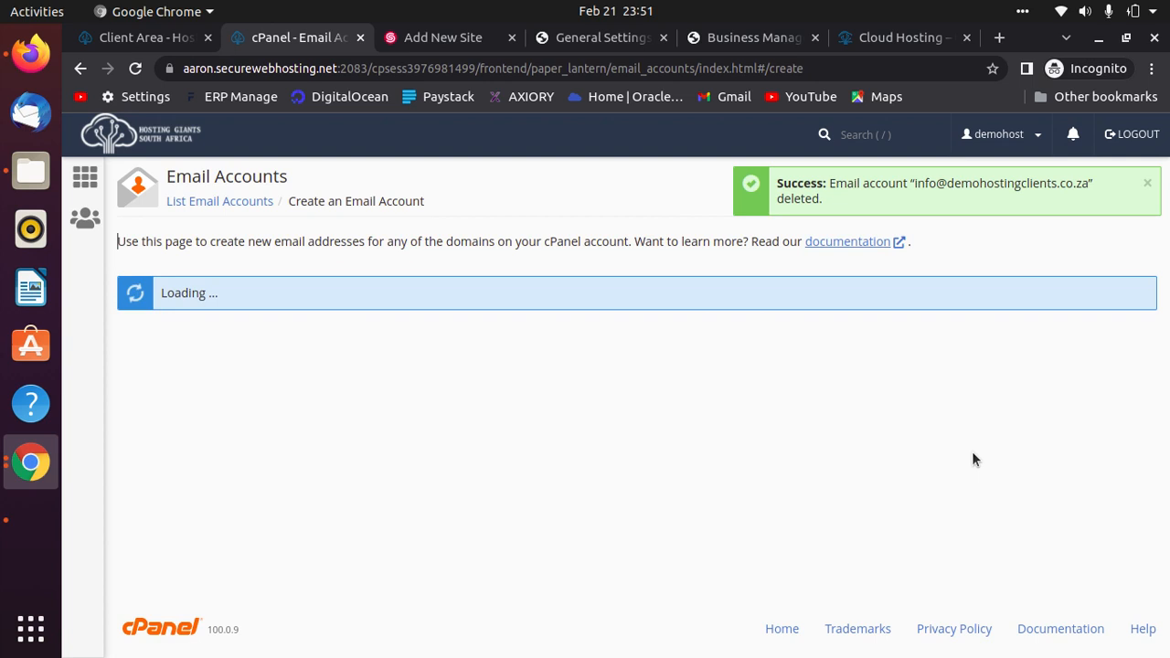
# Enter info as the new email account's username.
pyautogui.click(1143, 183)
pyautogui.click(274, 360)
pyautogui.write('info')
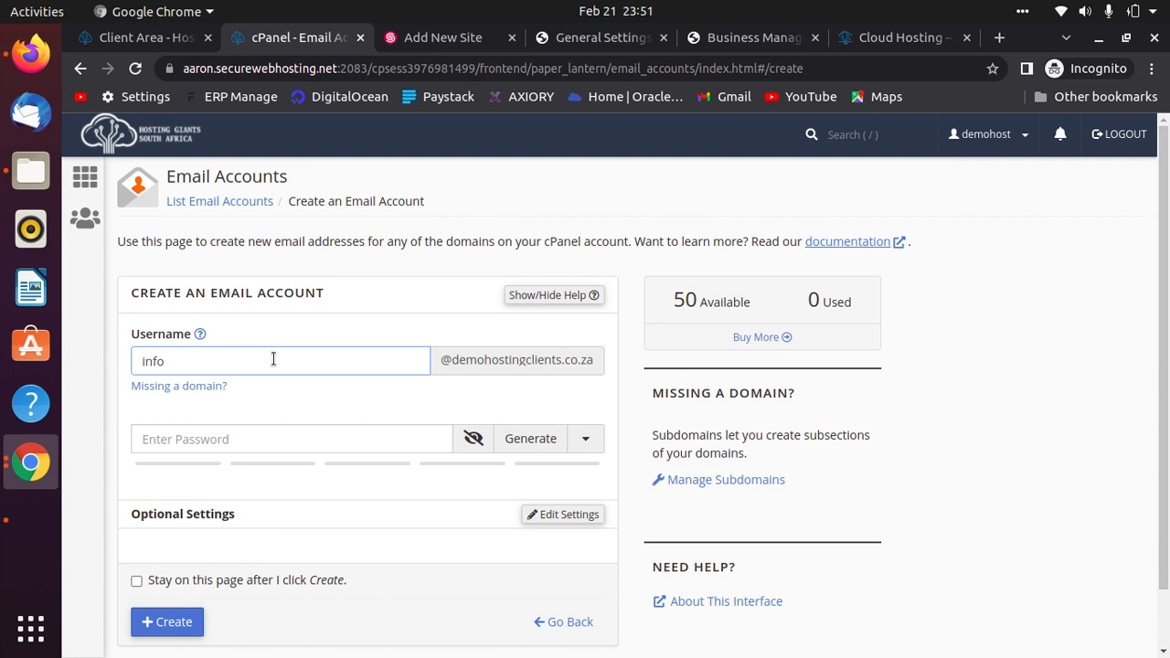
pyautogui.press('BackSpace')
pyautogui.write('sup')
pyautogui.press('BackSpace')
pyautogui.press('BackSpace')
pyautogui.press('BackSpace')
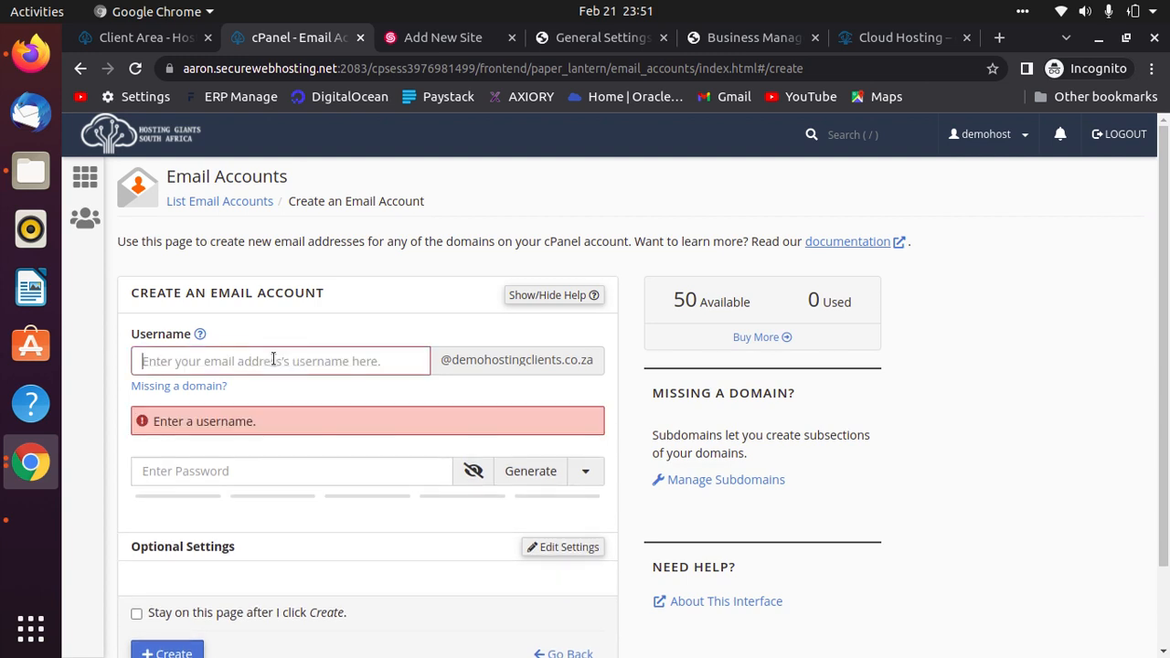
pyautogui.write('s')
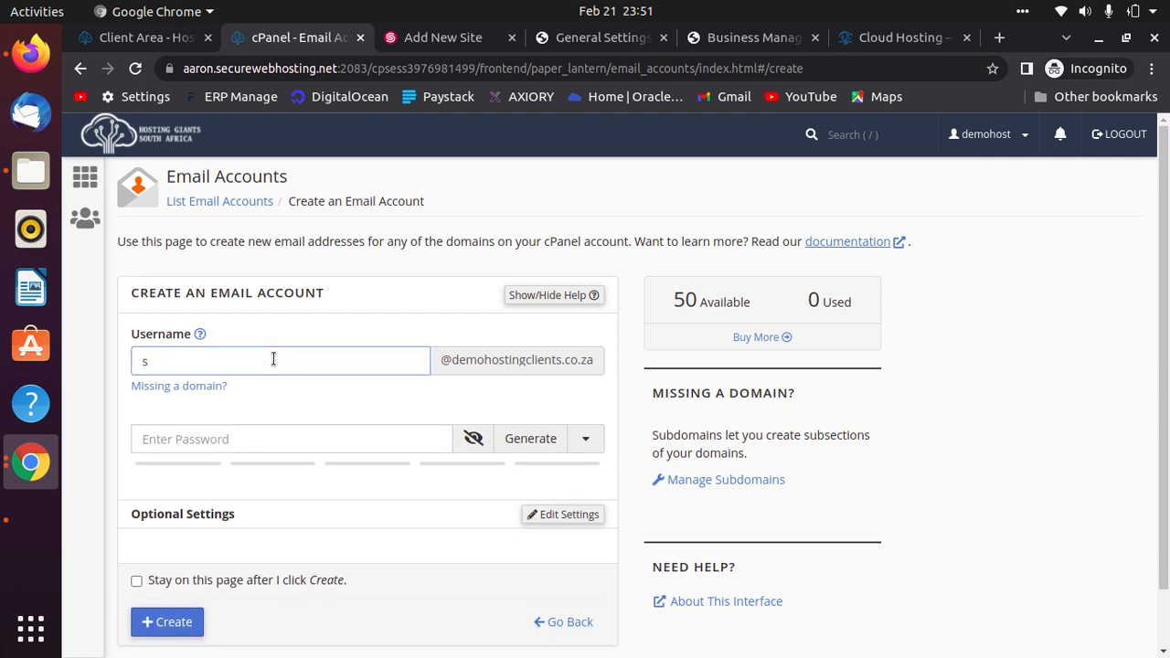
pyautogui.press('BackSpace')
pyautogui.write('r')
pyautogui.moveTo(749, 300); pyautogui.dragTo(660, 292)
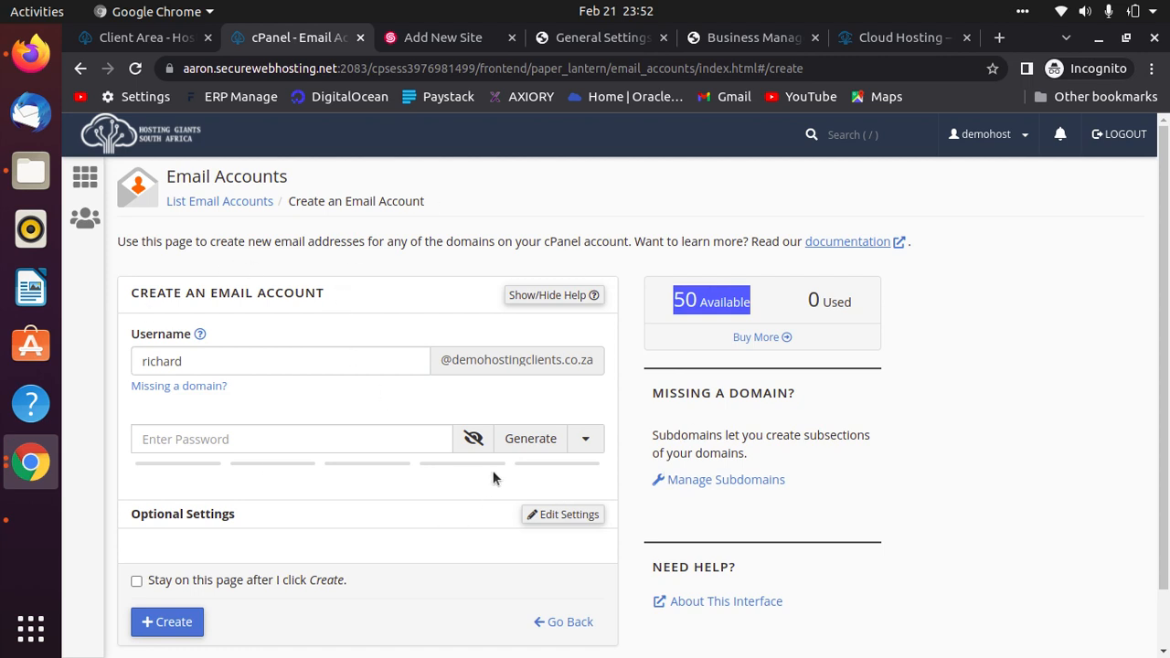
pyautogui.click(228, 354)
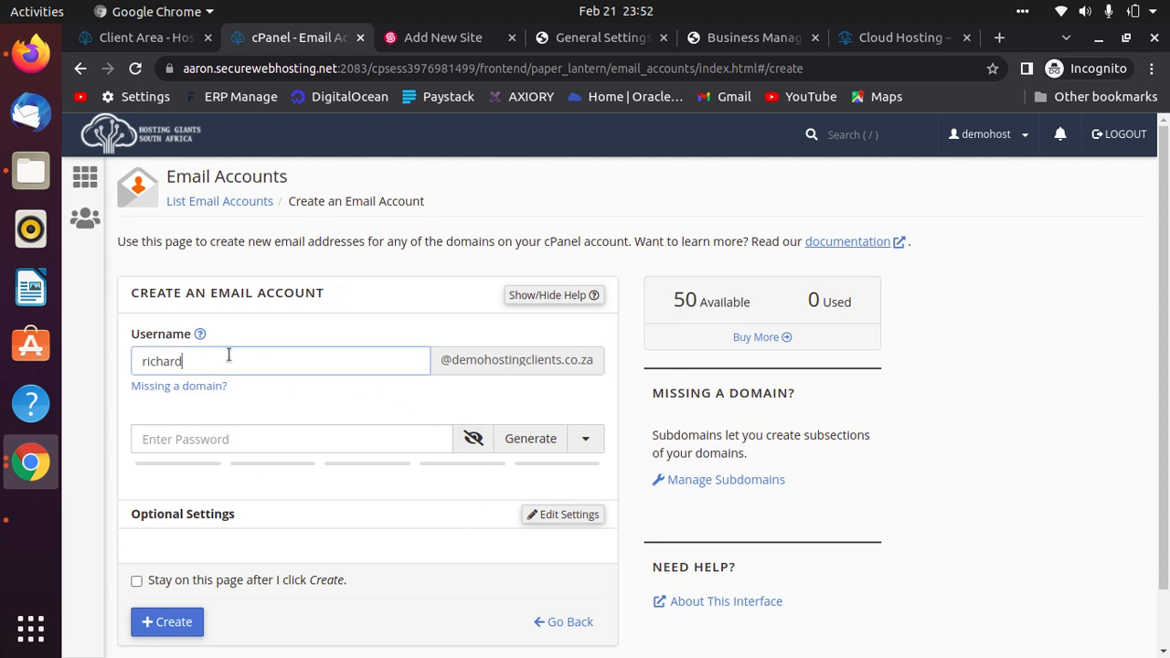
pyautogui.press('BackSpace')
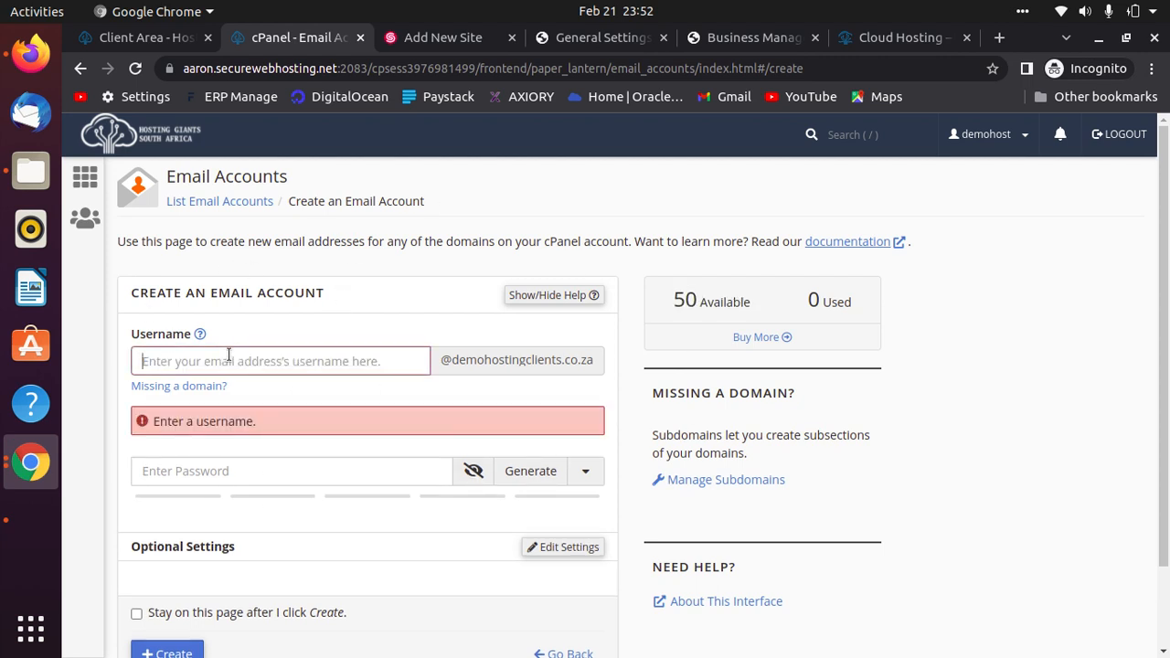
pyautogui.write('info')
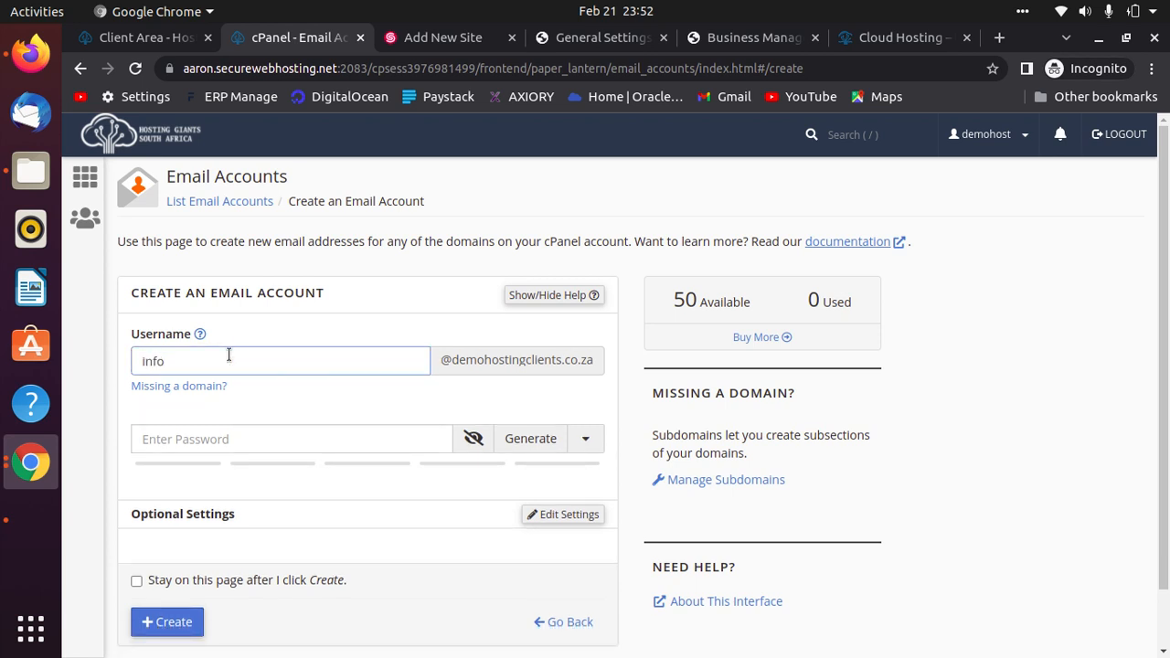
# Give the account a password and Unlimited storage, then create the info mailbox.
pyautogui.click(260, 440)
pyautogui.write('•••••••')
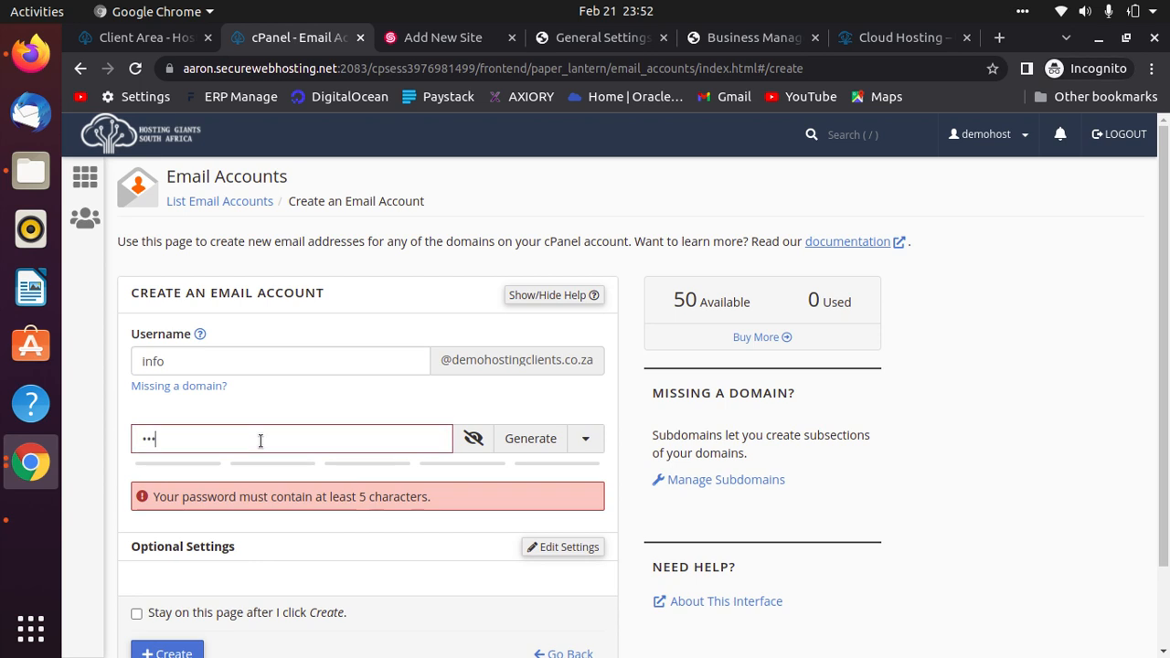
pyautogui.write('•')
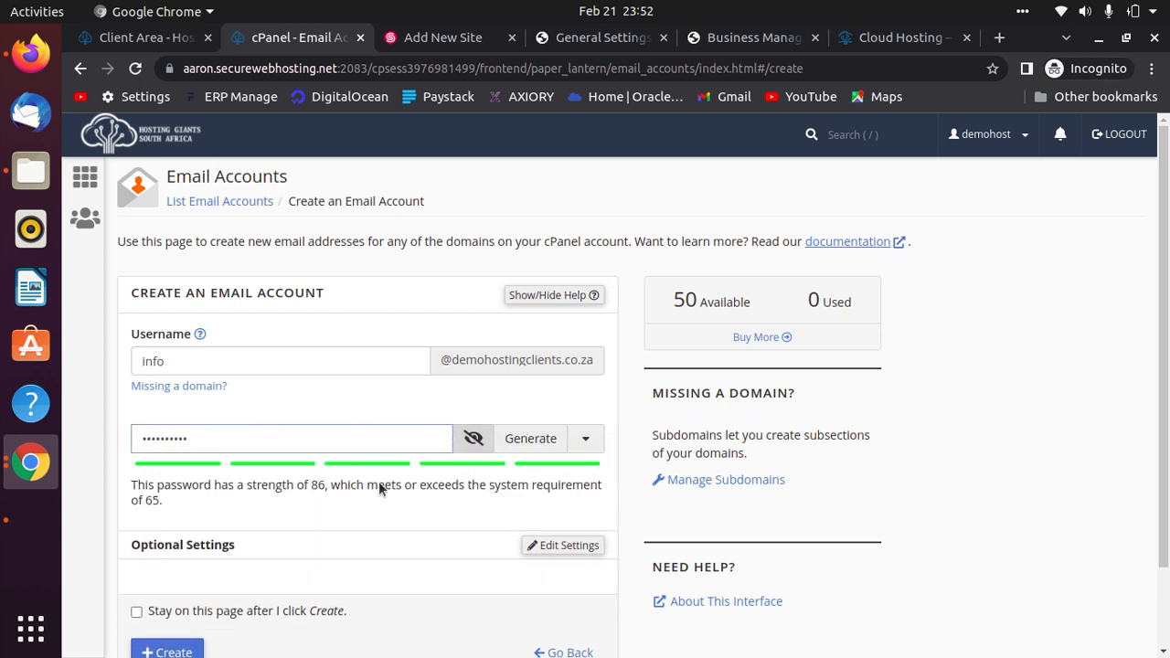
pyautogui.scroll(-2, 380, 512)
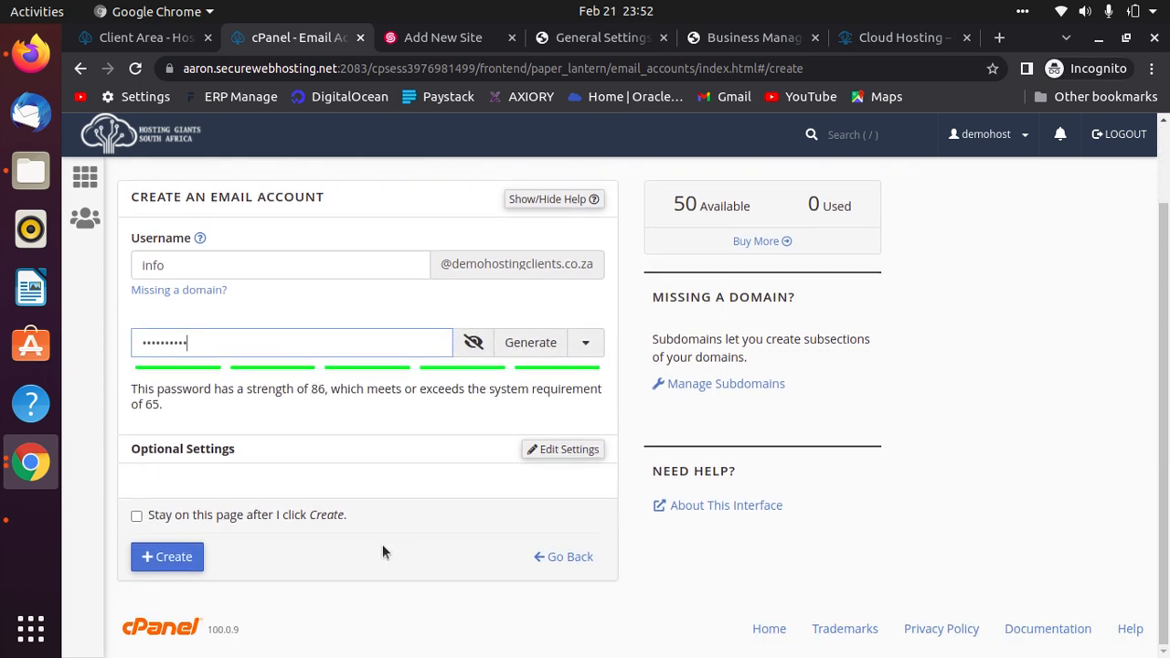
pyautogui.click(567, 450)
pyautogui.scroll(-3, 253, 555)
pyautogui.click(147, 417)
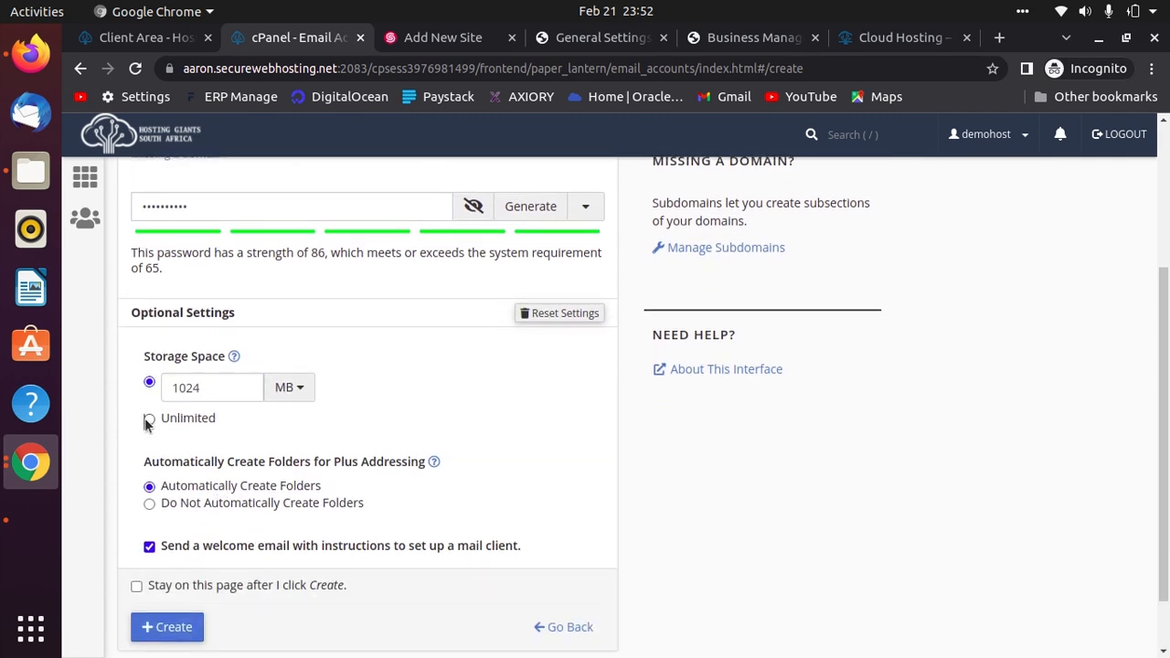
pyautogui.scroll(-2, 629, 523)
pyautogui.click(183, 556)
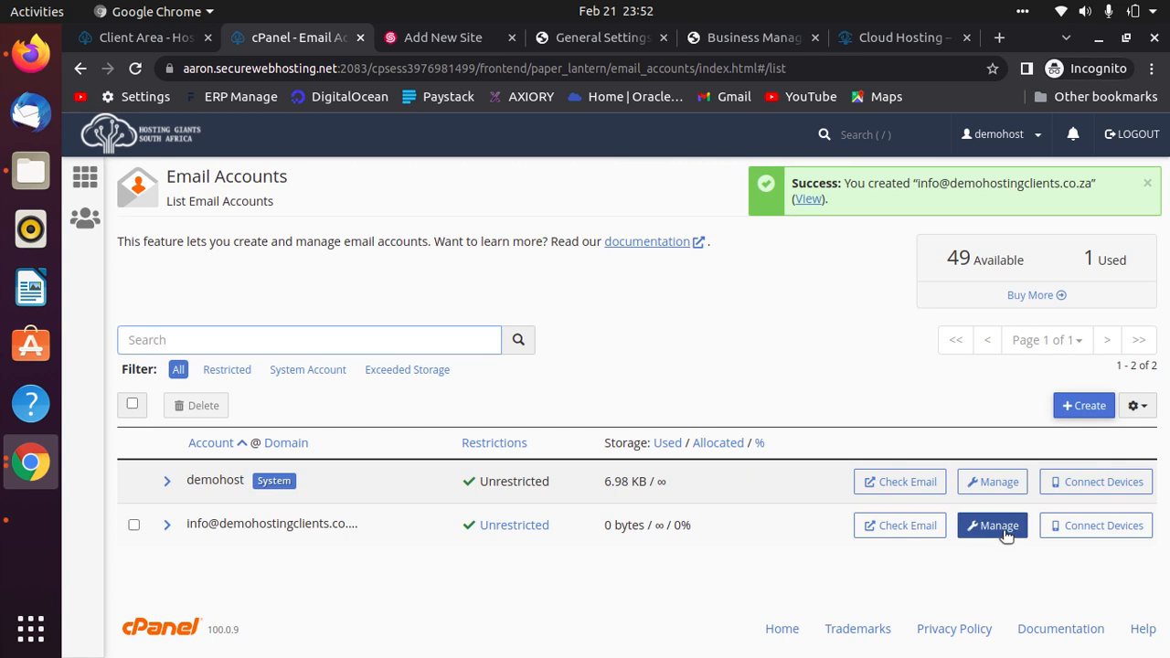
# Open the info mailbox in Roundcube and read the client configuration message (IMAP 993, POP3 995, SMTP 465).
pyautogui.click(914, 536)
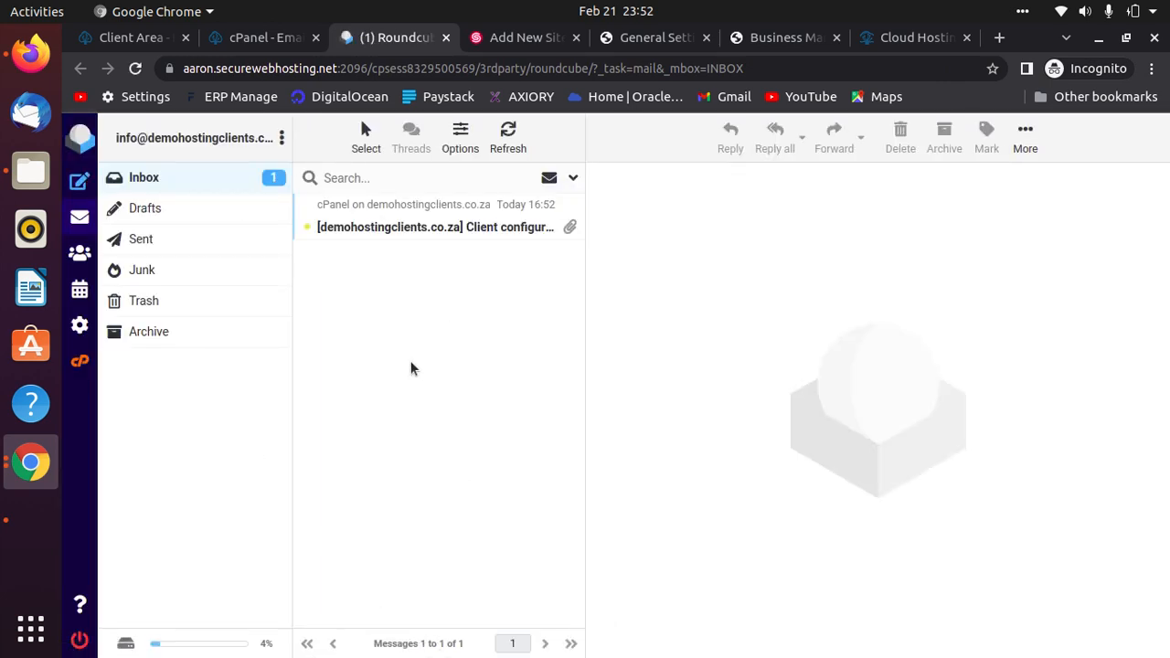
pyautogui.click(403, 232)
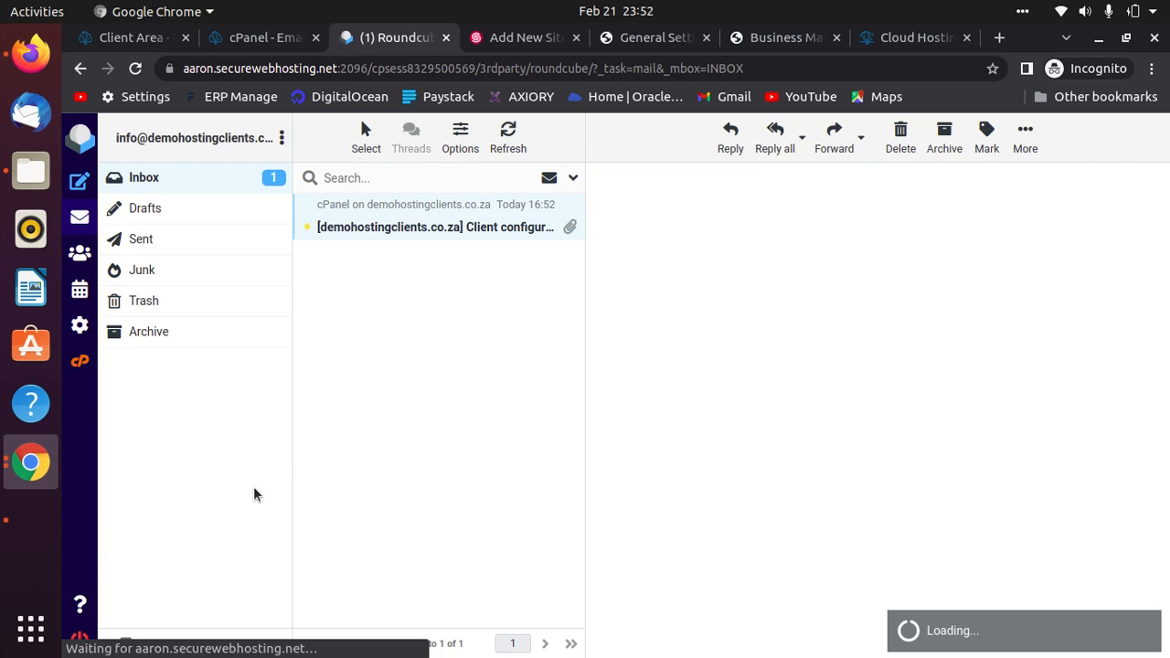
pyautogui.scroll(-2, 802, 484)
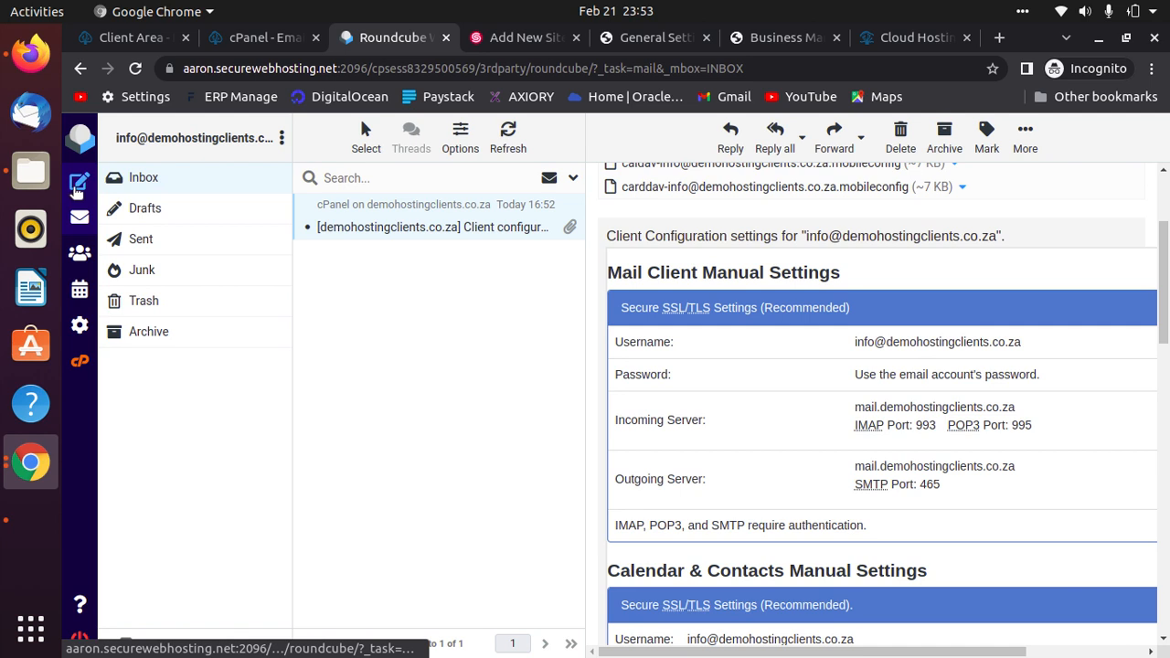
pyautogui.click(73, 187)
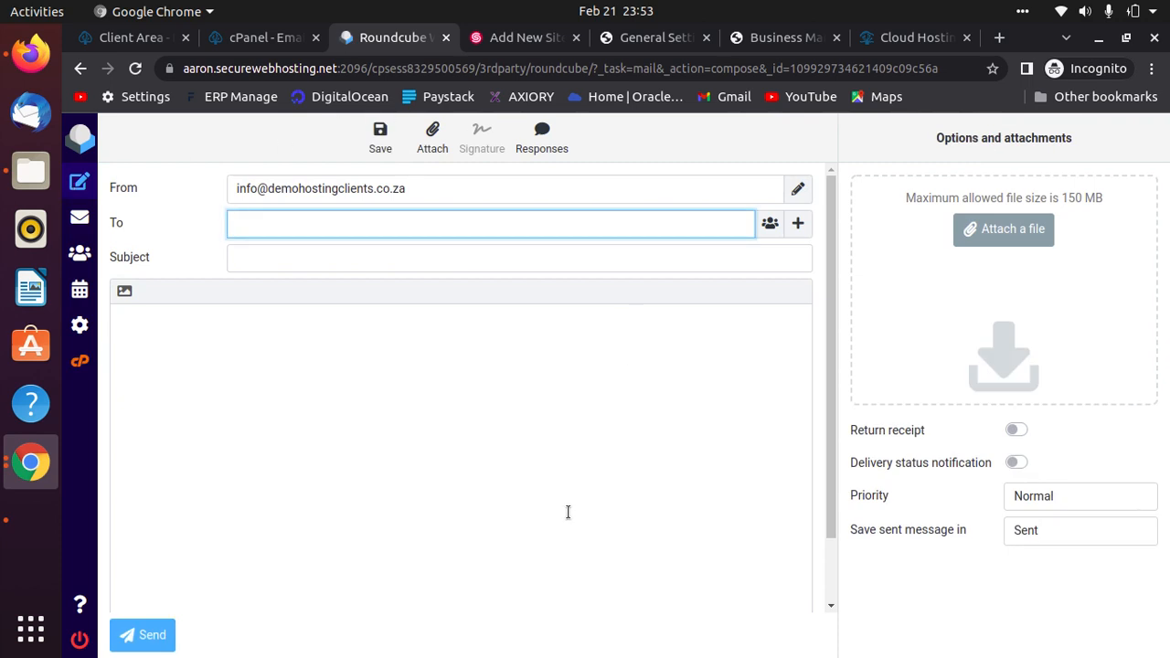
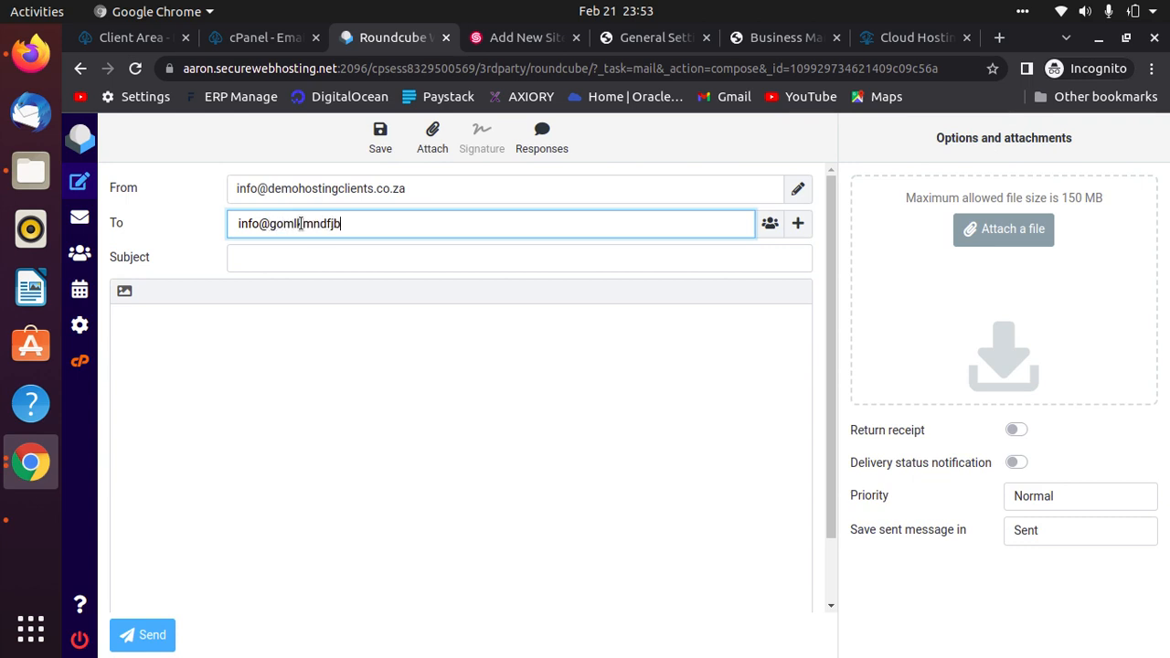
# Address the email to the recipient's e-mail with subject 'Quote for Services'.
pyautogui.press('Tab')
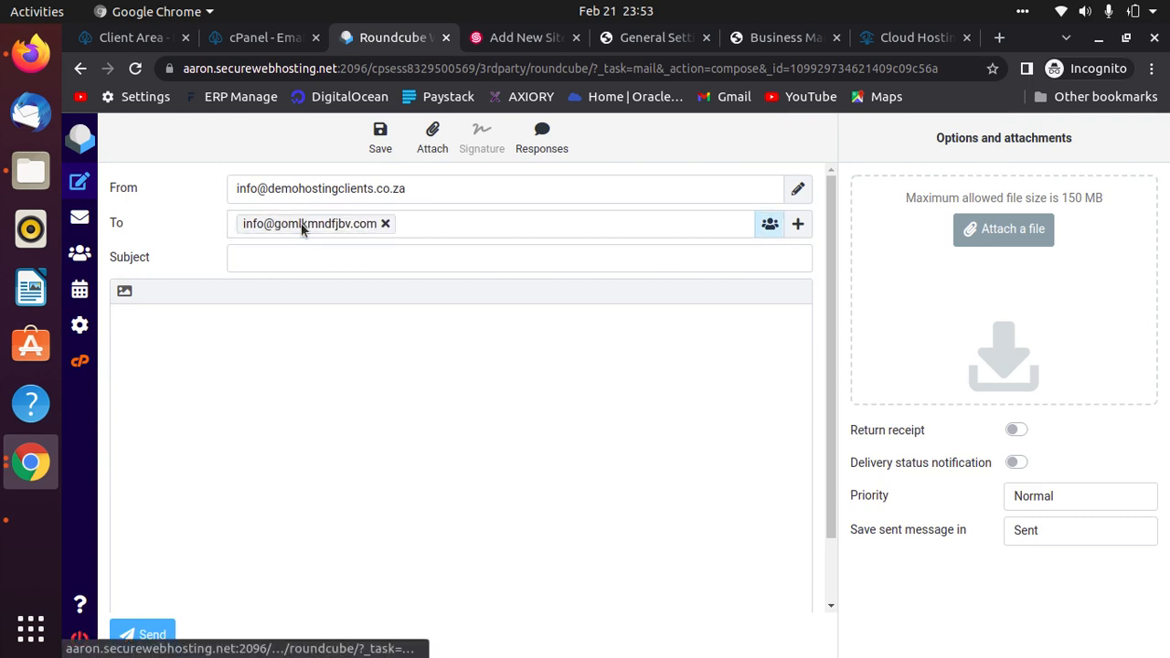
pyautogui.click(297, 261)
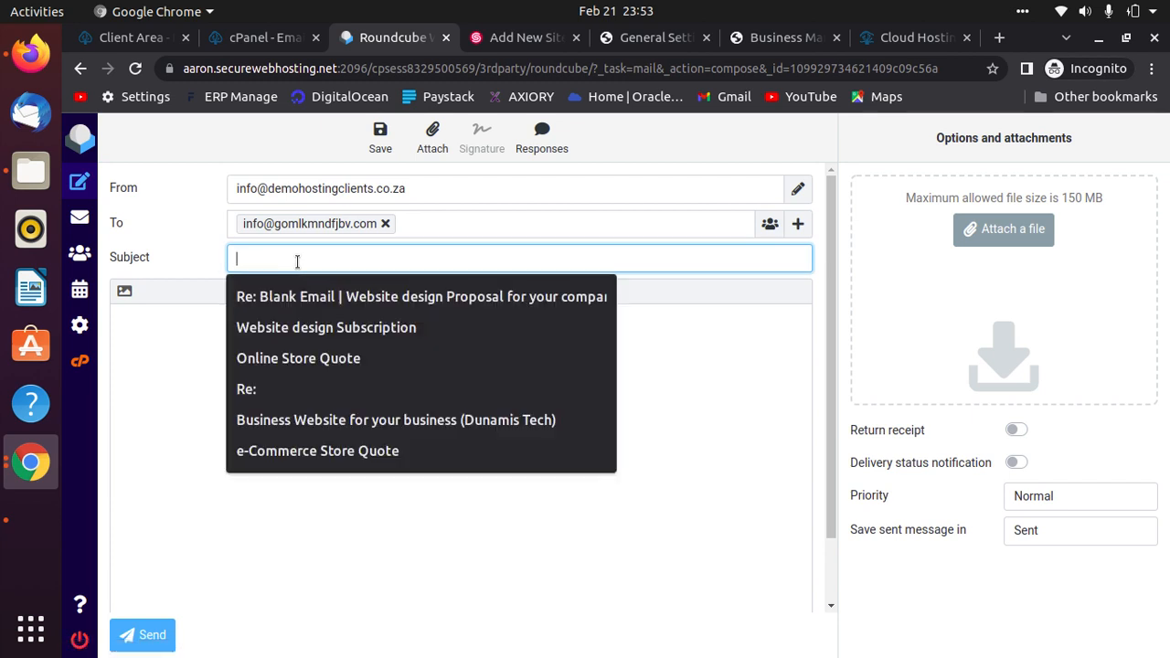
pyautogui.write('SW')
pyautogui.press('BackSpace')
pyautogui.press('BackSpace')
pyautogui.write('Qu')
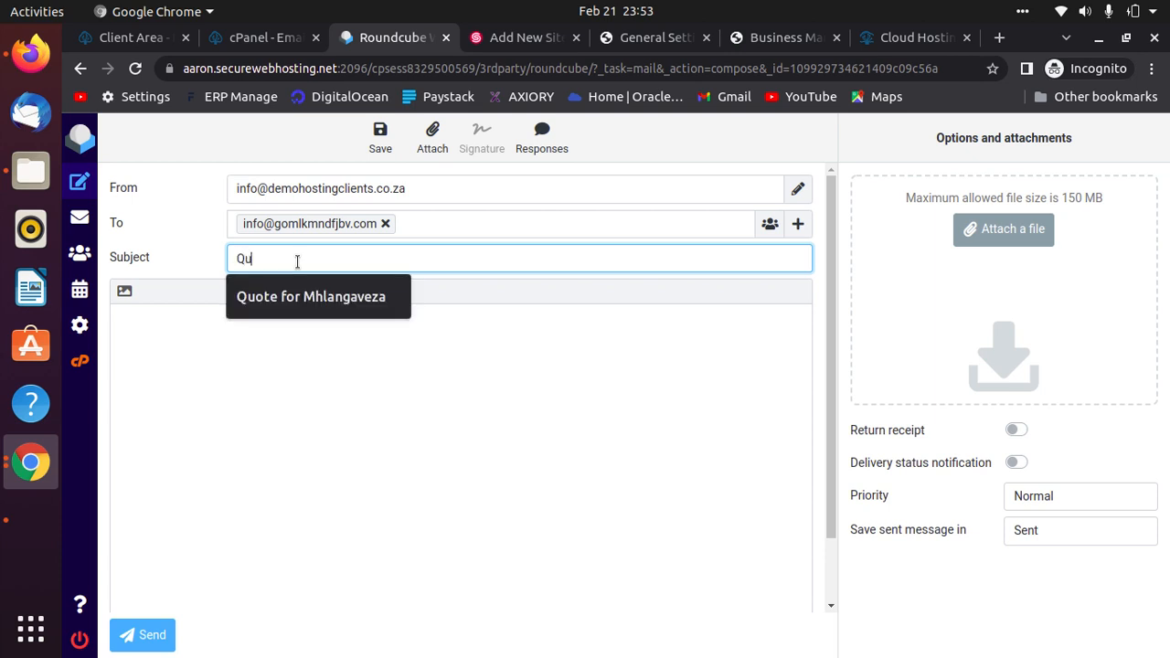
pyautogui.write('ote for Services')
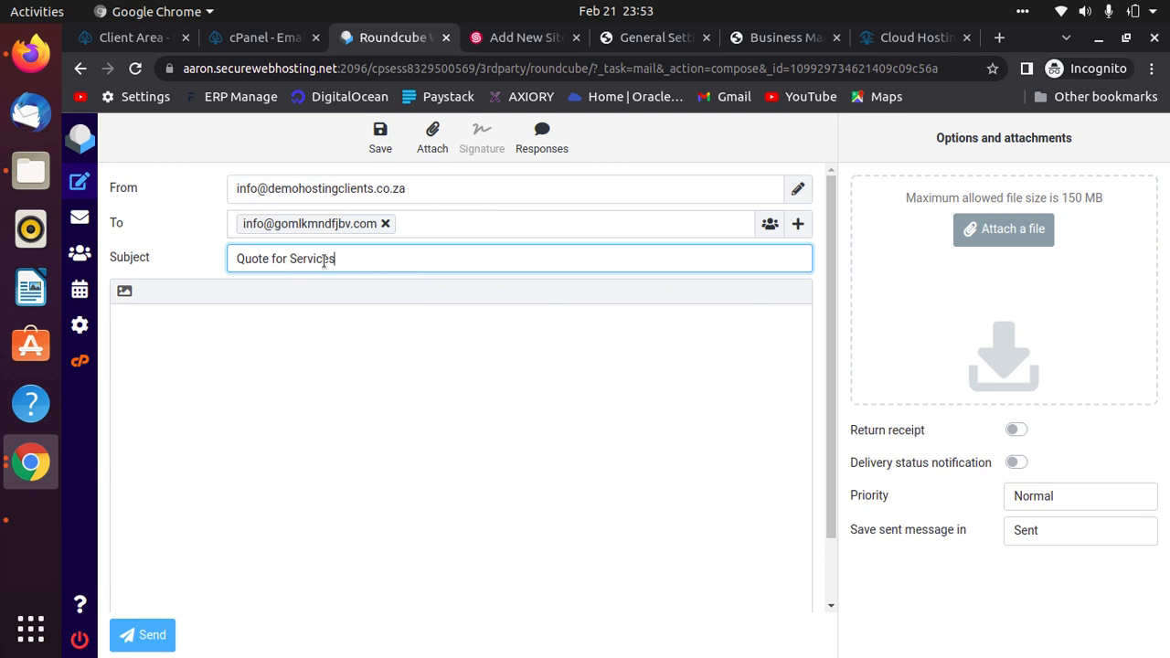
# Write a 'Dear Madam/Sir' greeting and a 'Regards,' sign-off with the sender's name.
pyautogui.click(269, 375)
pyautogui.write('Dear')
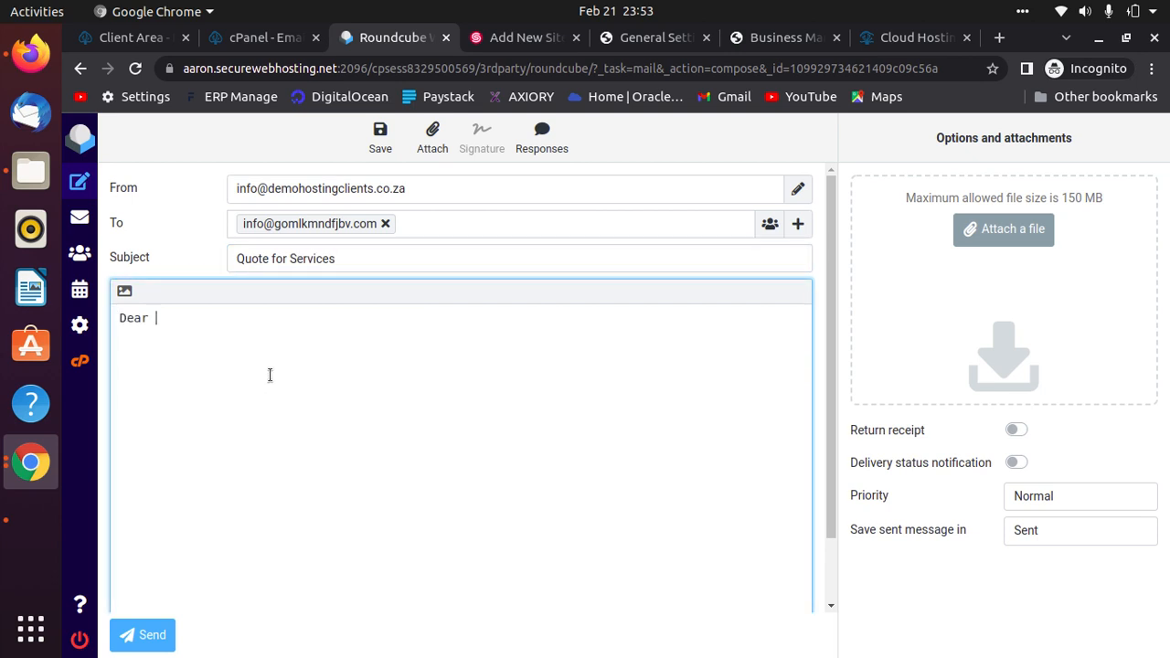
pyautogui.write(' Madam/Sirbfxjd')
pyautogui.press('BackSpace')
pyautogui.press('BackSpace')
pyautogui.press('BackSpace')
pyautogui.press('Return')
pyautogui.press('Return')
pyautogui.press('Return')
pyautogui.write('Regards')
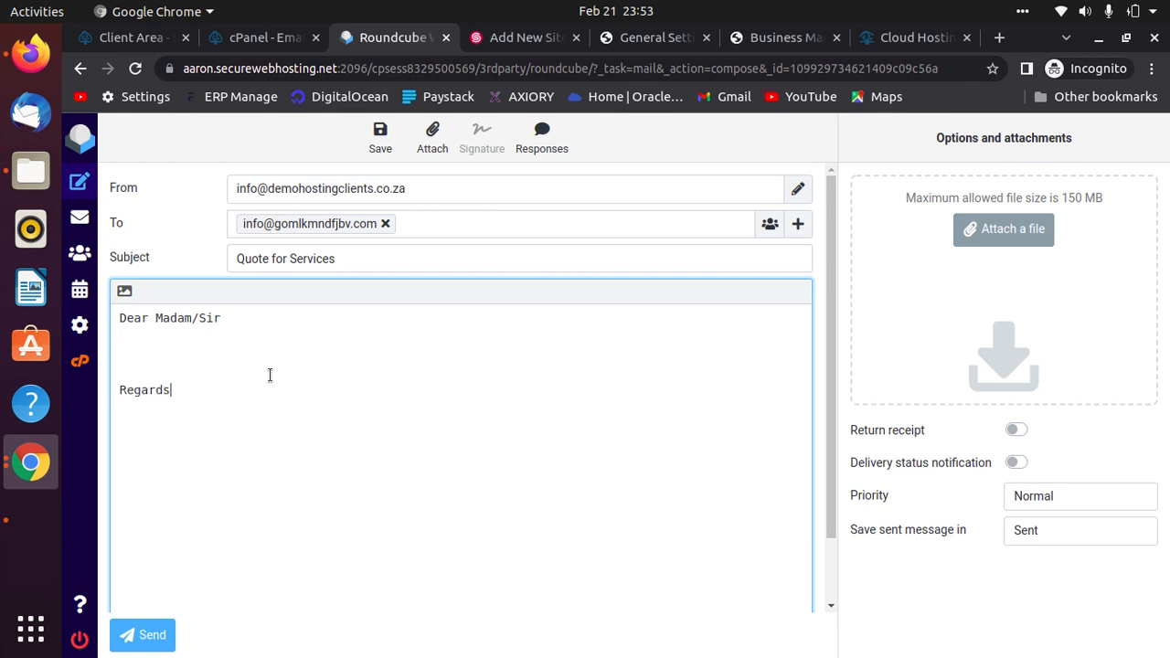
pyautogui.write(',')
pyautogui.press('Return')
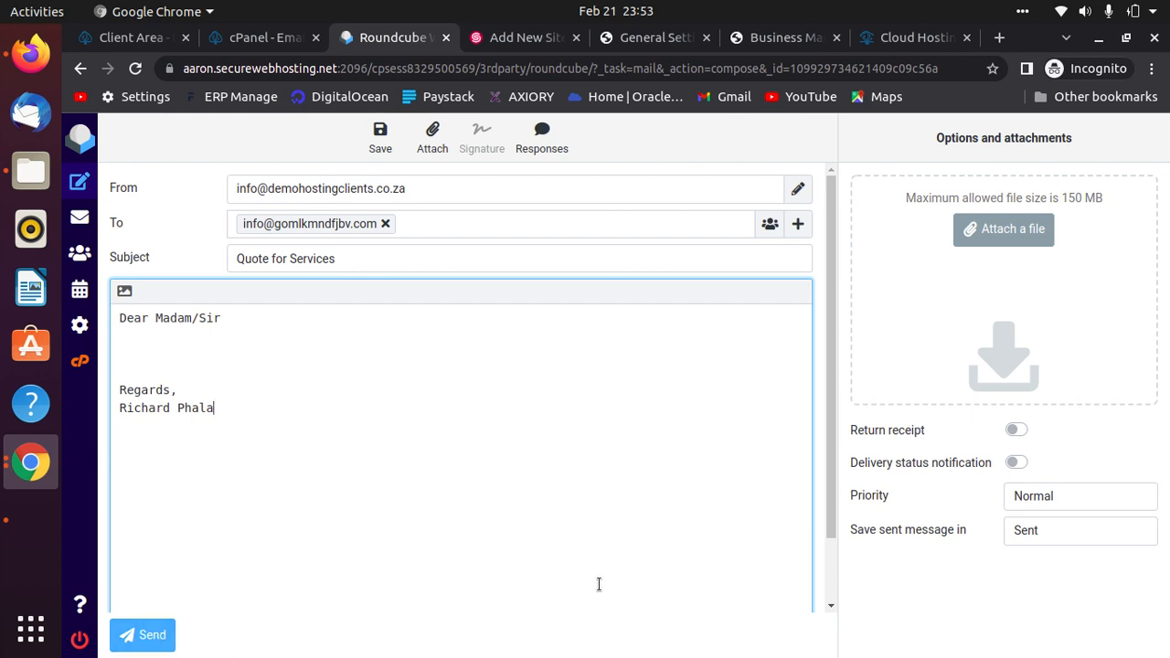
pyautogui.hotkey('ctrl', 'w')
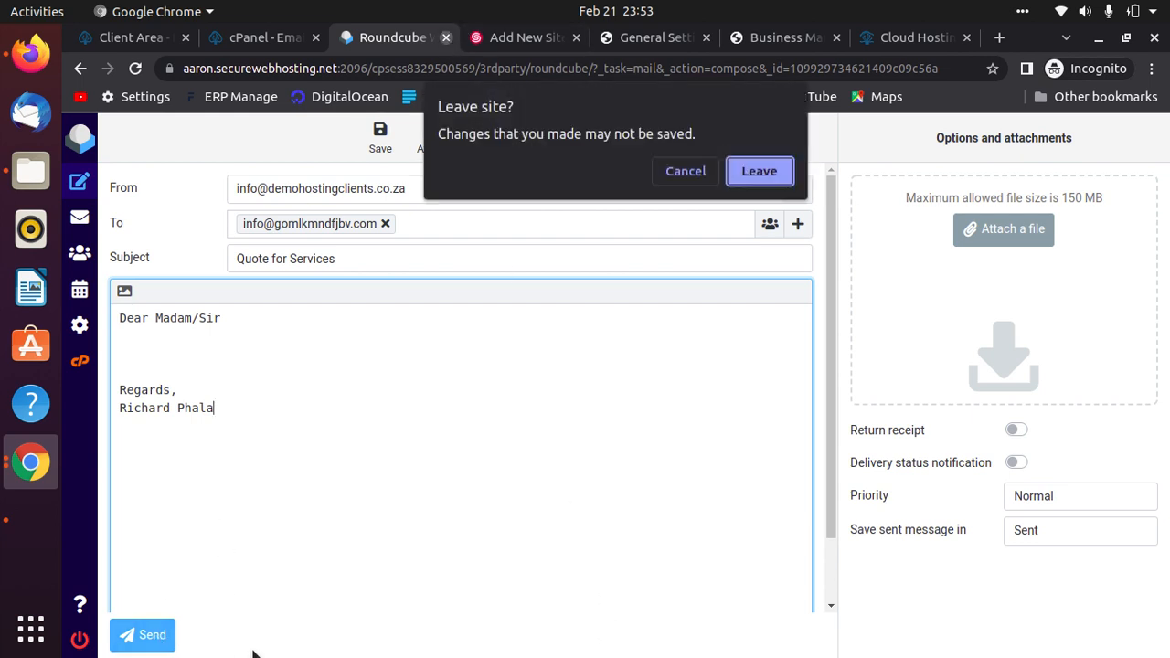
# Leave Roundcube without saving the unsent draft, then return to SitePad's General Settings page.
pyautogui.click(755, 172)
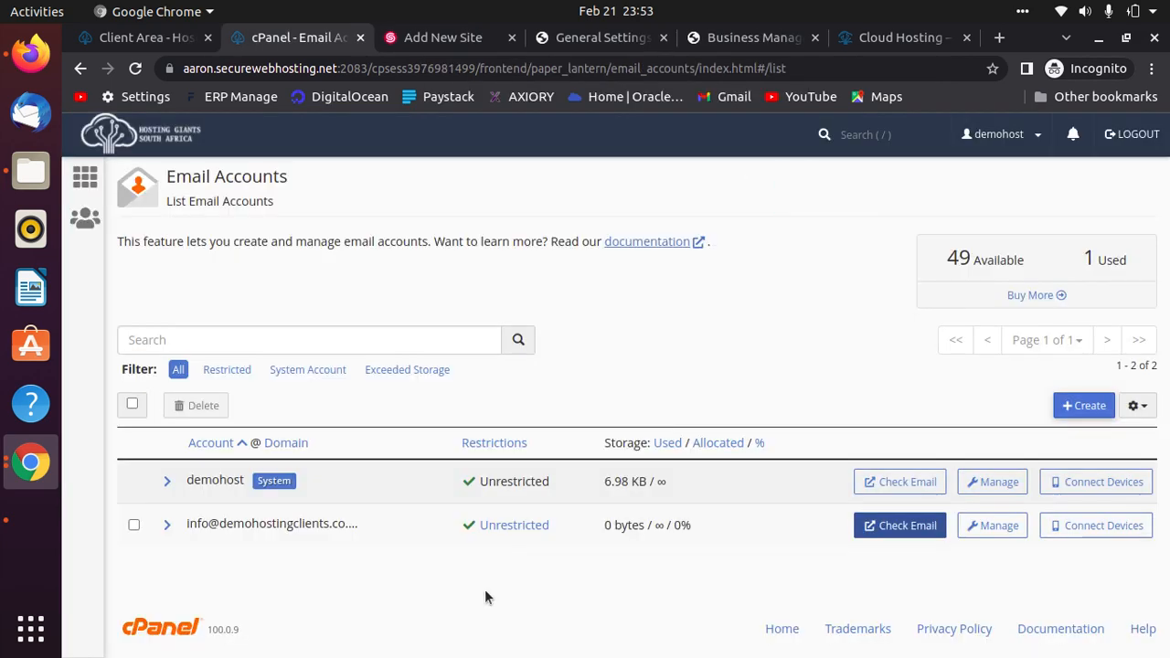
pyautogui.click(574, 41)
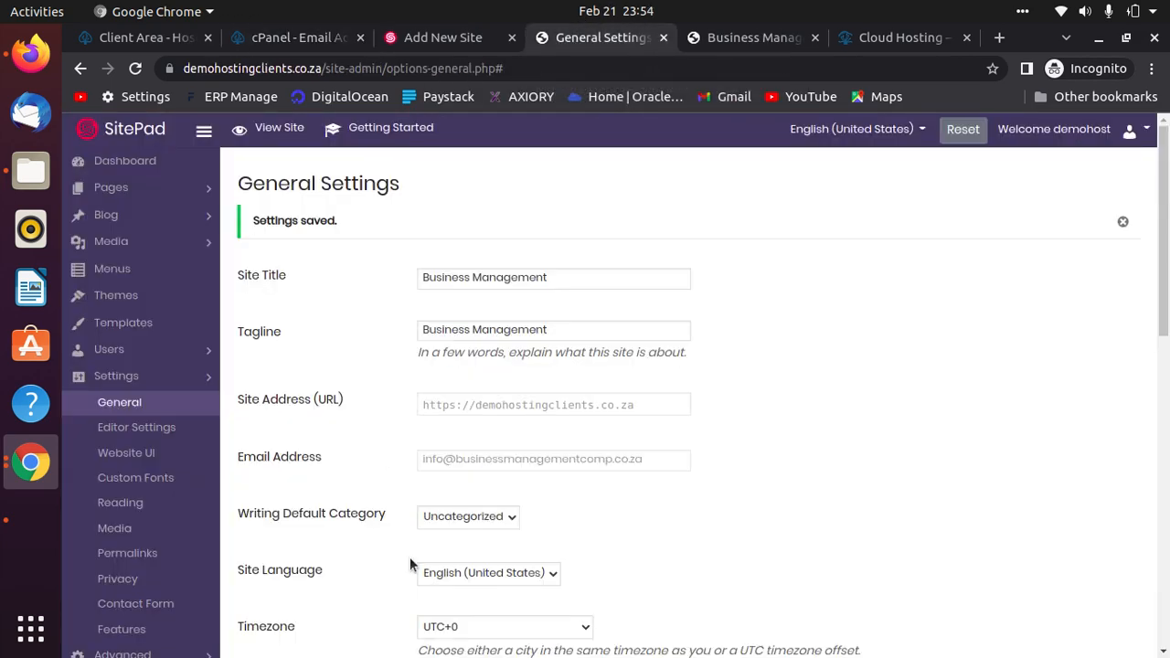